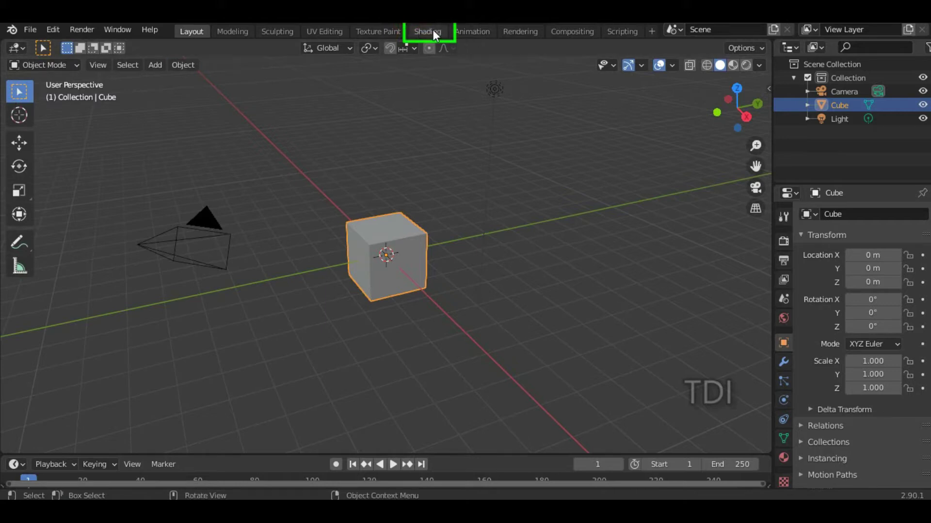
Switch to the Shading workspace, compare the cube in Solid shading, and return the viewport to Material Preview.
click(442, 31)
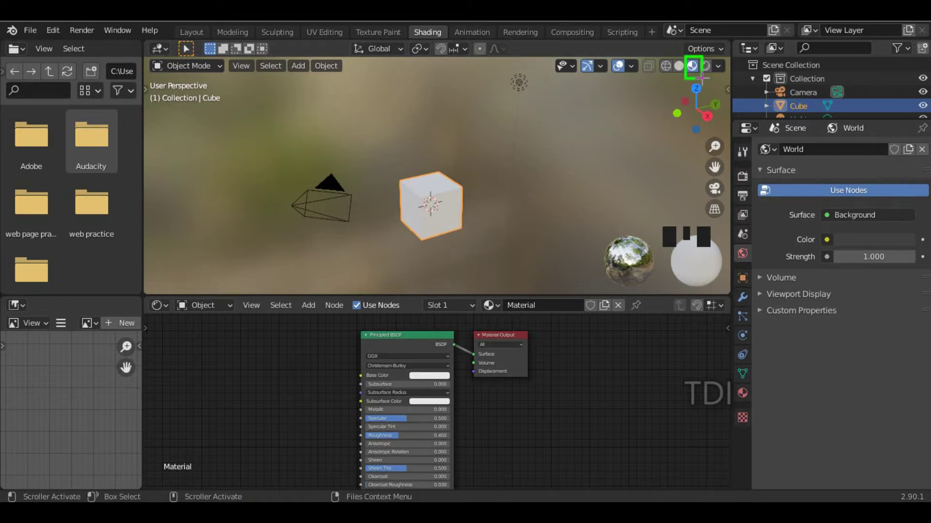
click(678, 66)
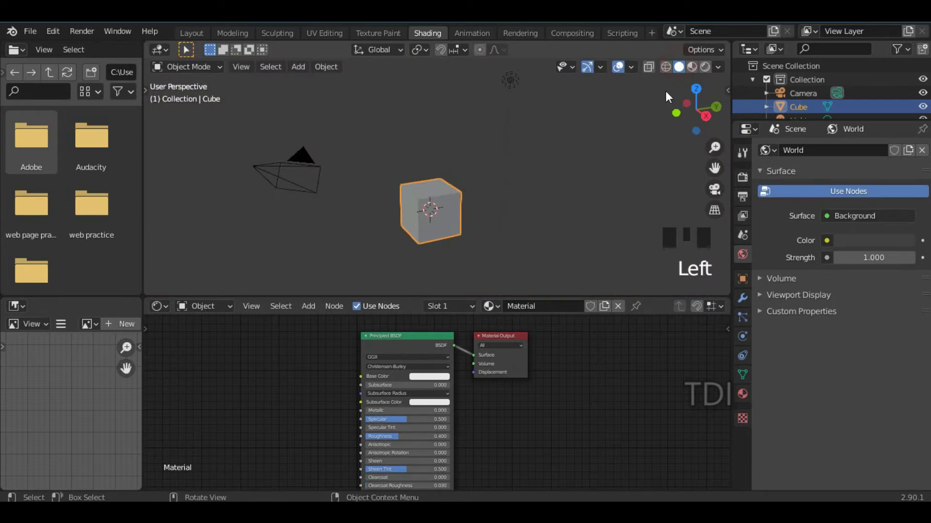
click(695, 68)
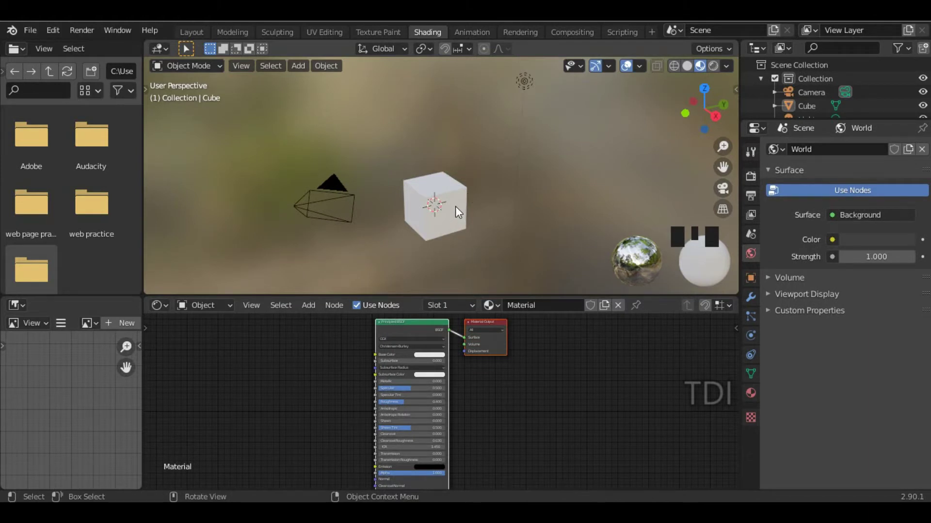
Enlarge the render properties area and set the scene's render engine to Cycles.
click(750, 179)
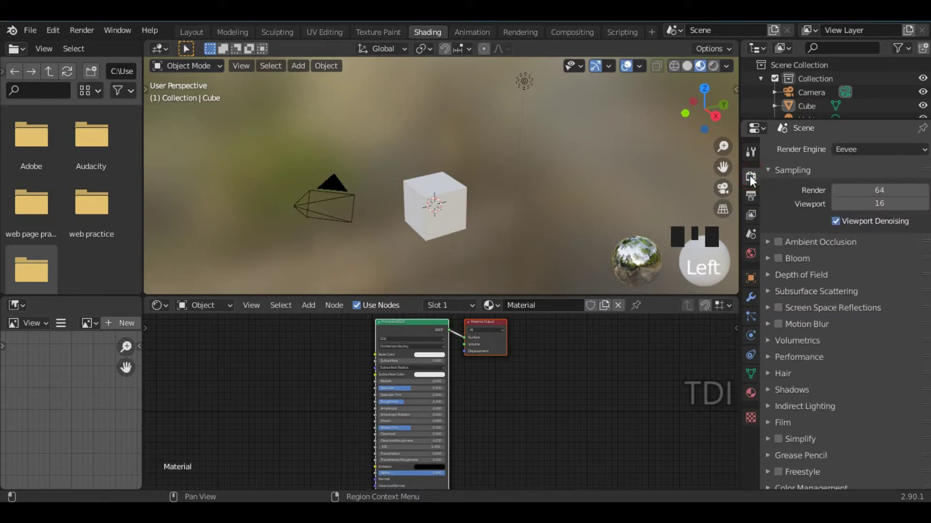
scroll(838, 232, up, 2)
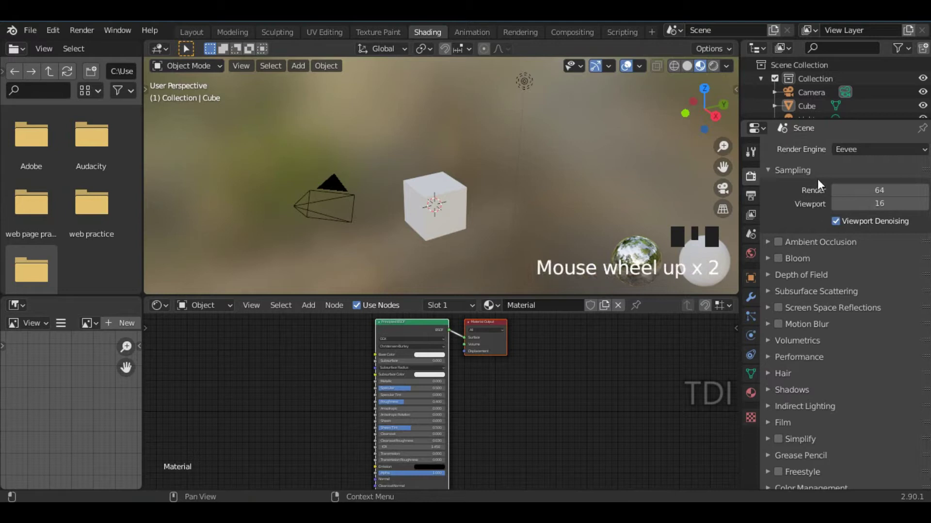
drag(868, 121, 846, 204)
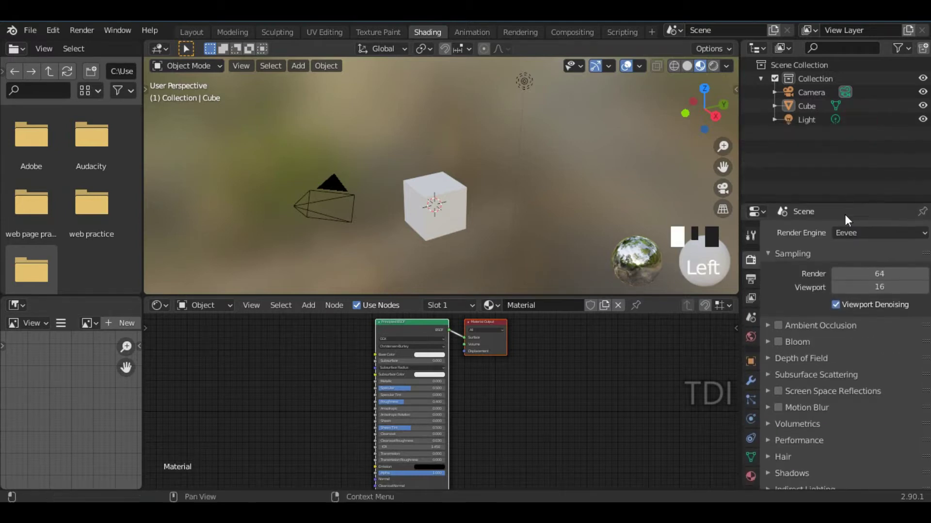
click(869, 234)
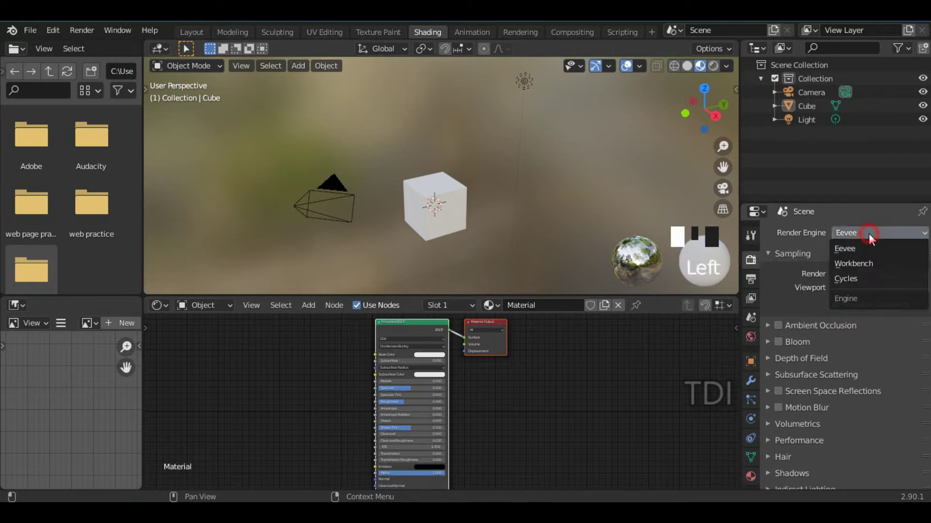
click(889, 275)
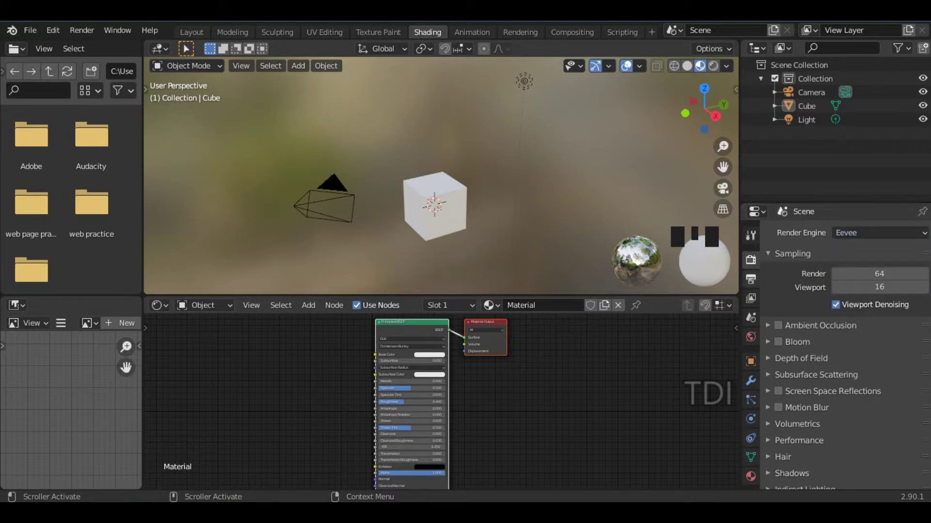
click(862, 233)
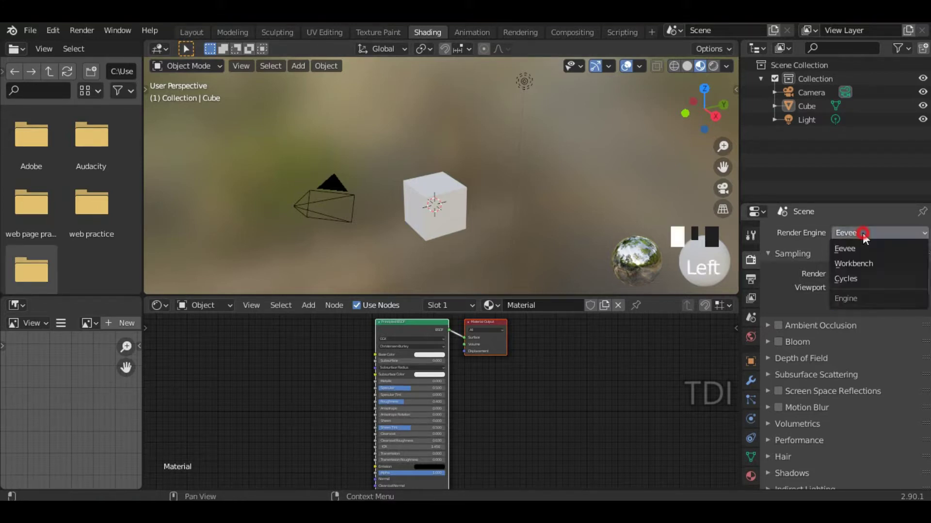
click(868, 282)
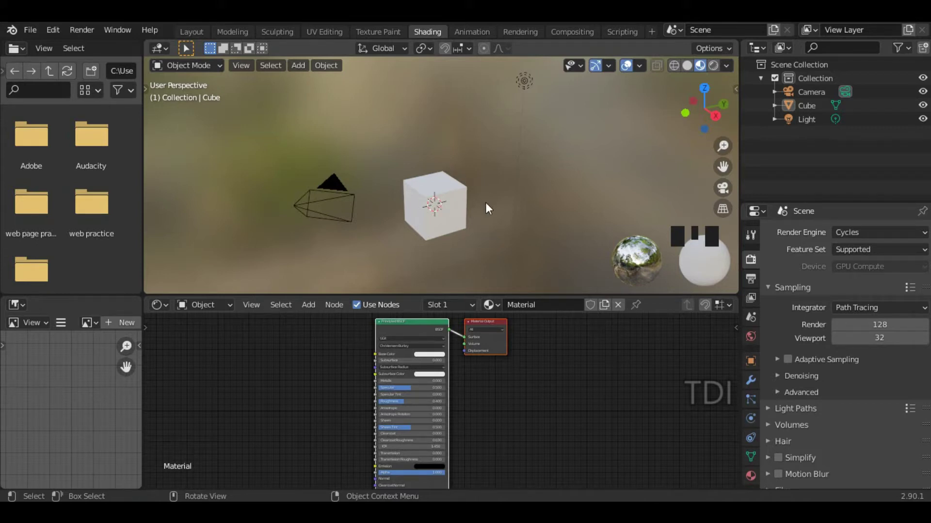
Try CPU as the Cycles render device, finishing with it set to GPU Compute.
click(868, 264)
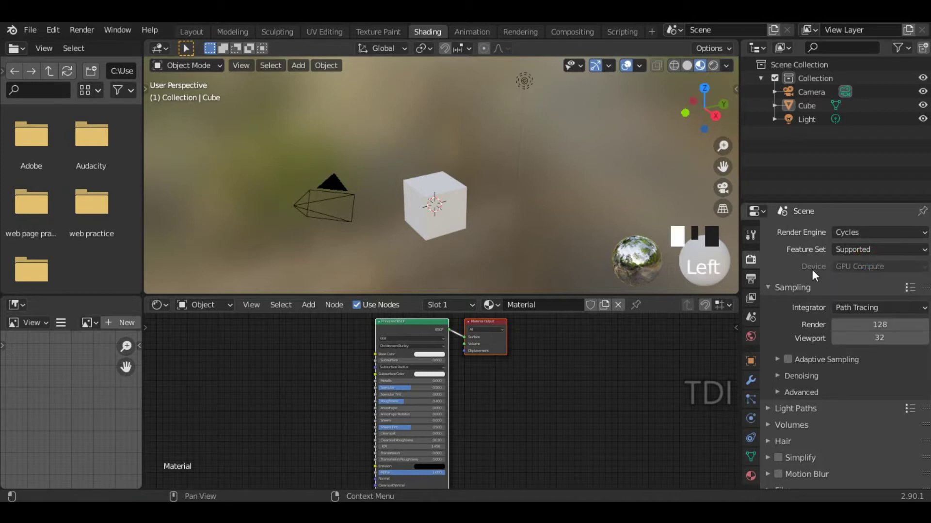
click(861, 266)
click(865, 281)
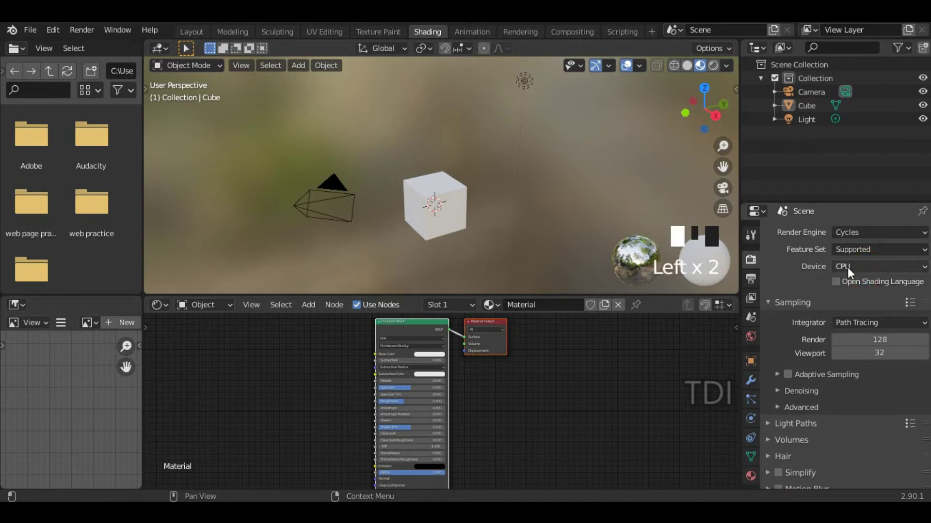
click(865, 268)
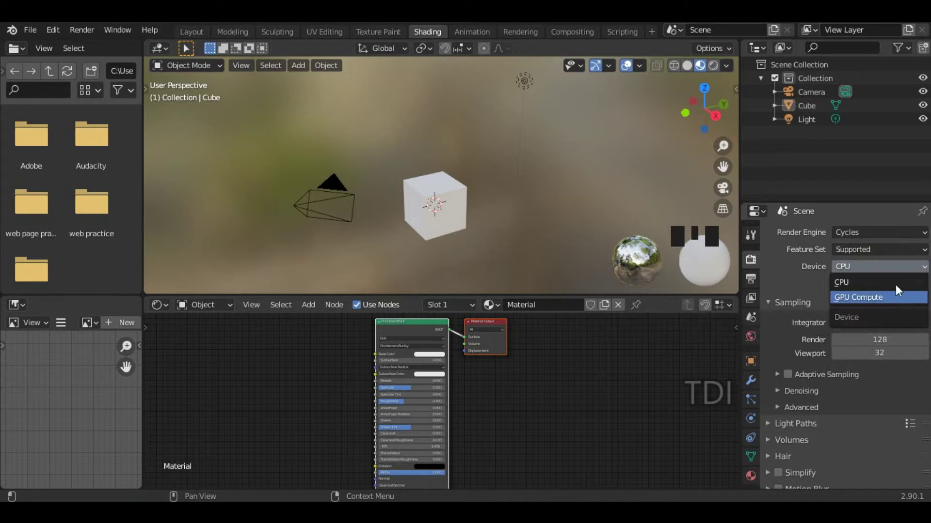
click(862, 269)
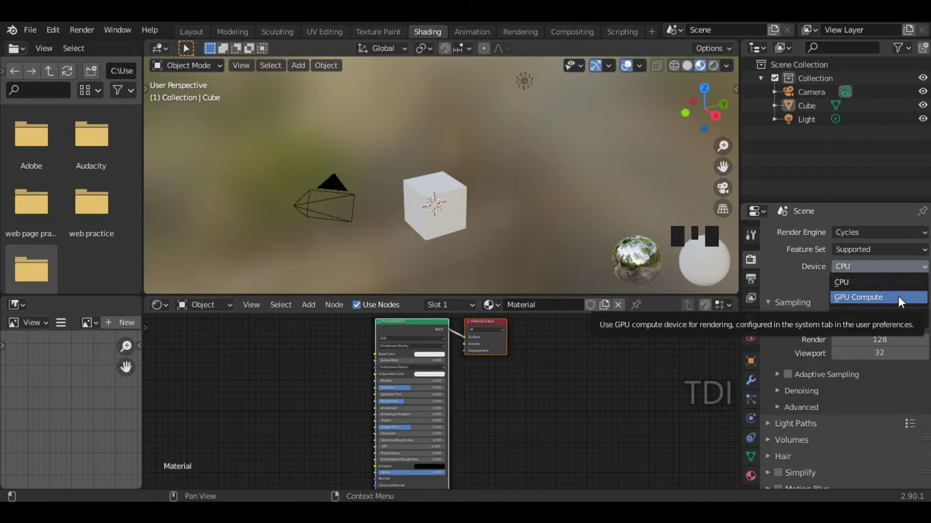
click(887, 297)
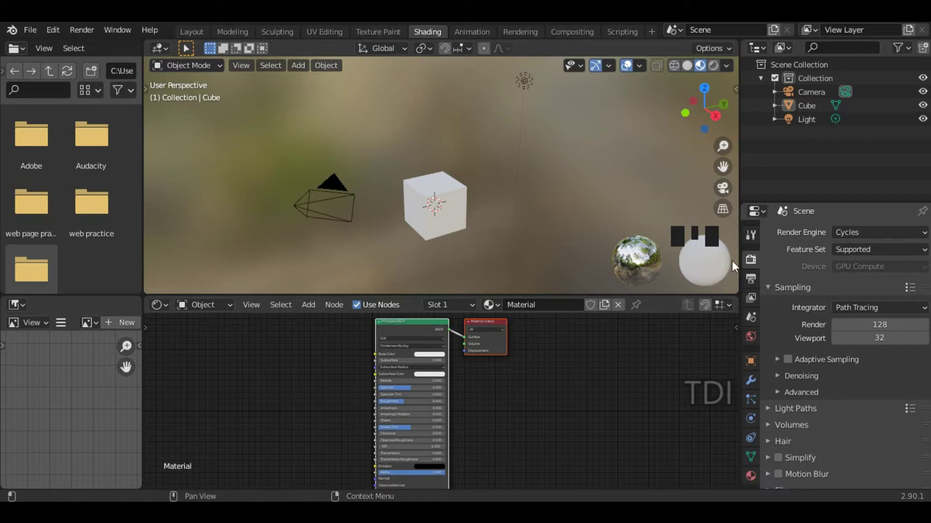
In the system preferences, check the CUDA and OptiX options for Cycles render devices and choose OpenCL.
click(60, 30)
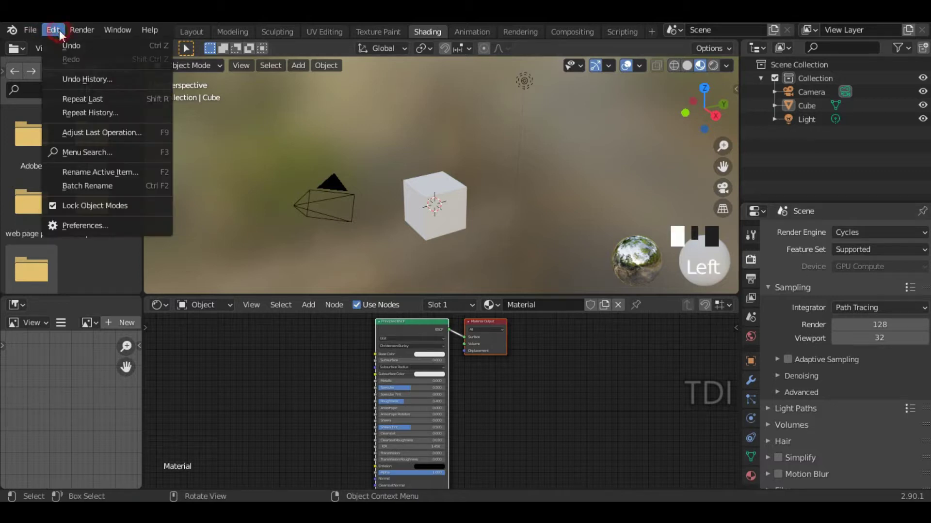
click(96, 225)
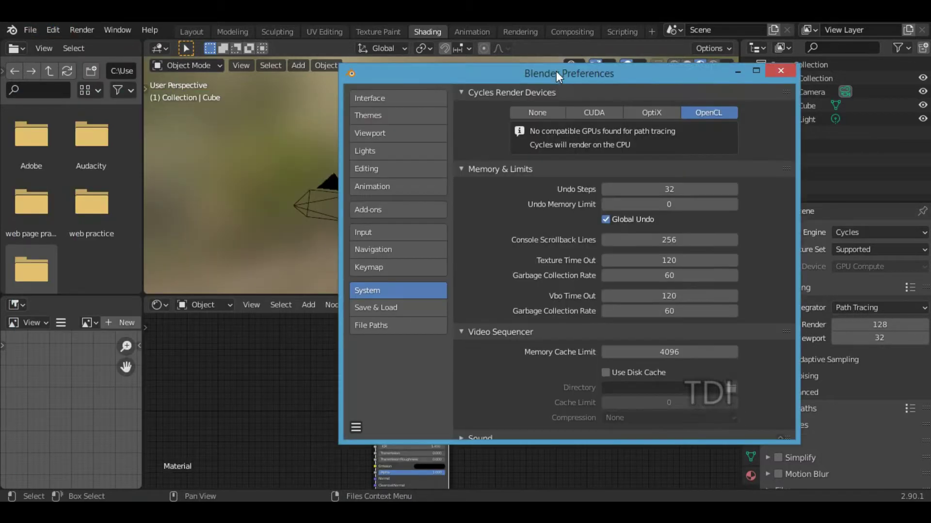
drag(556, 70, 514, 64)
click(341, 281)
click(550, 104)
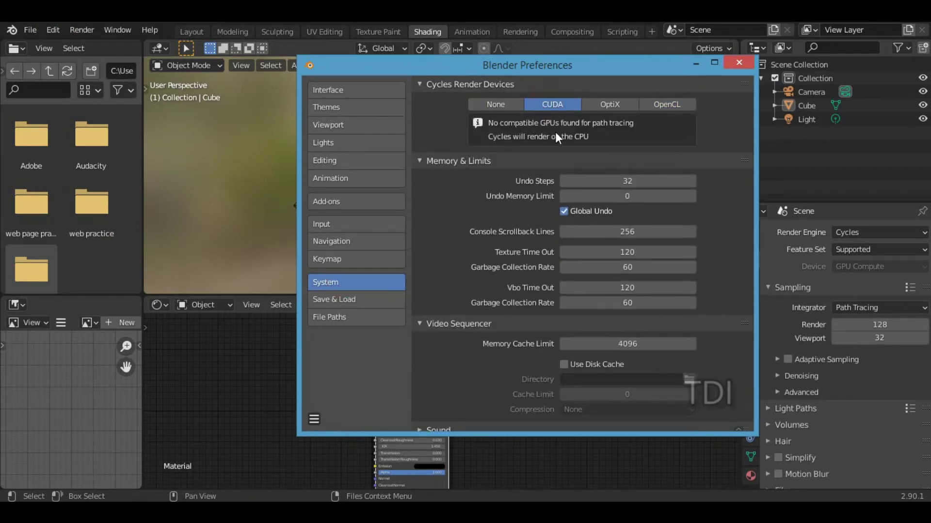
click(606, 104)
click(656, 103)
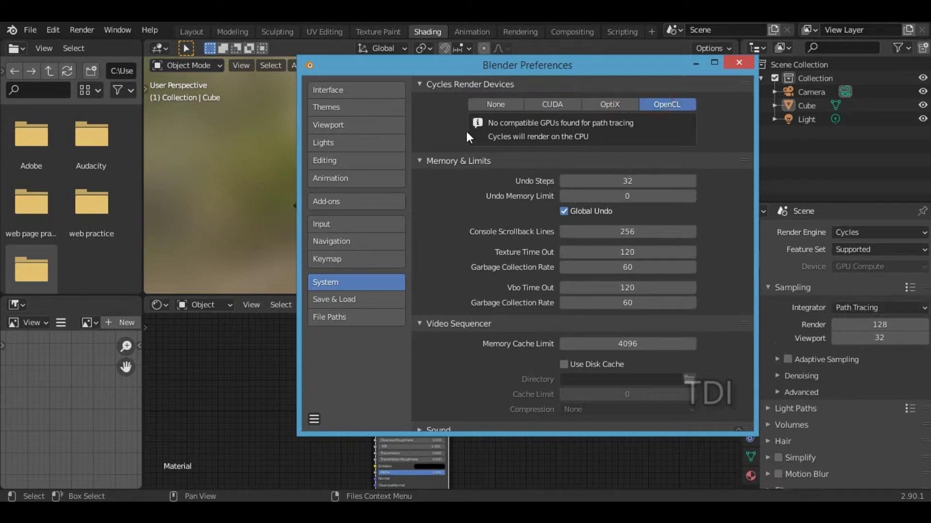
Save the preferences with the chosen render device and close the preferences window.
click(315, 420)
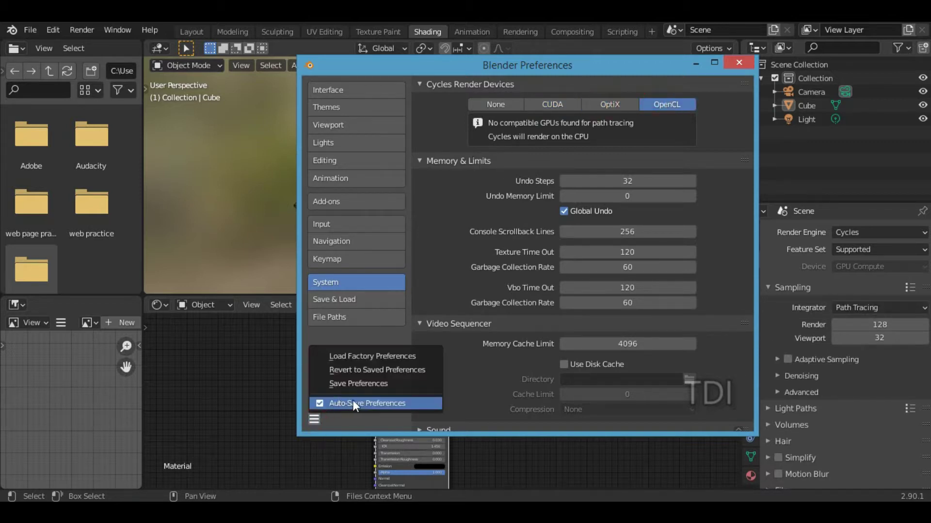
click(378, 383)
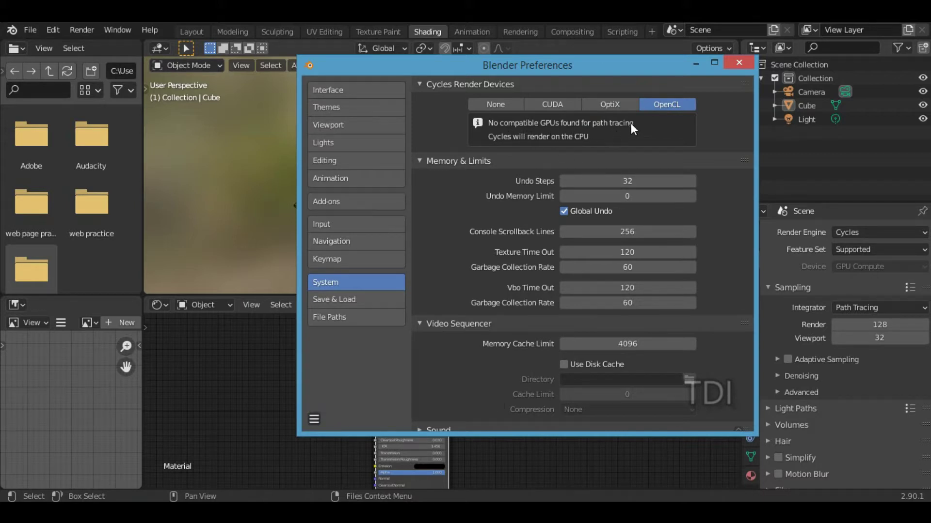
click(314, 419)
click(358, 385)
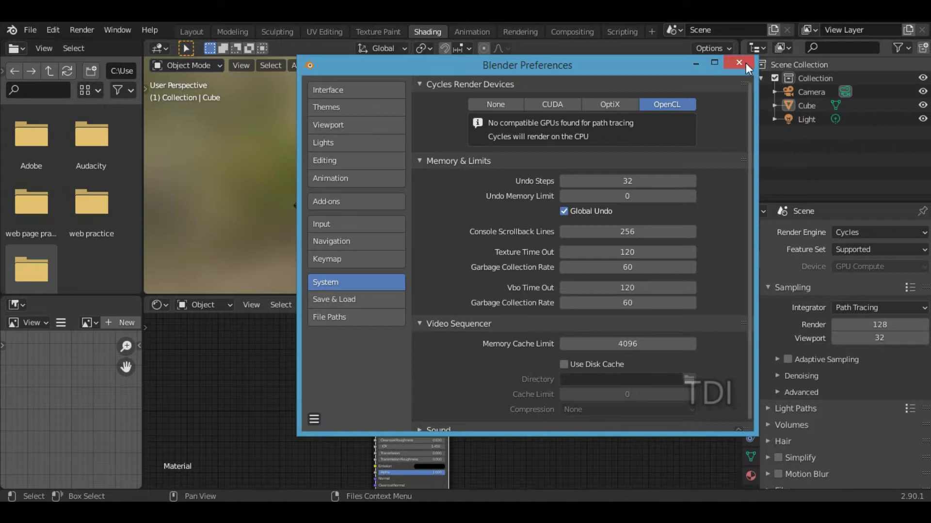
click(746, 63)
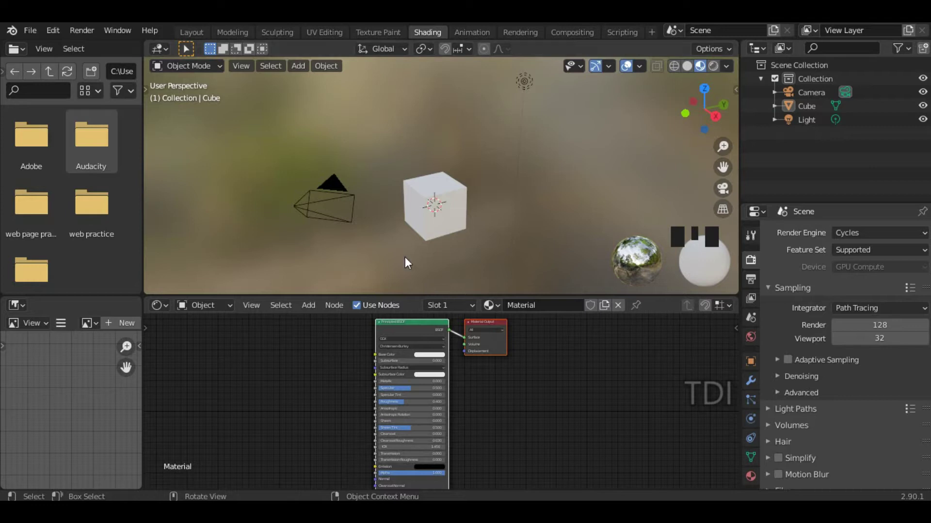
Find the Node Wrangler add-on by searching for "node", make sure it is enabled, and save and close the preferences.
click(53, 31)
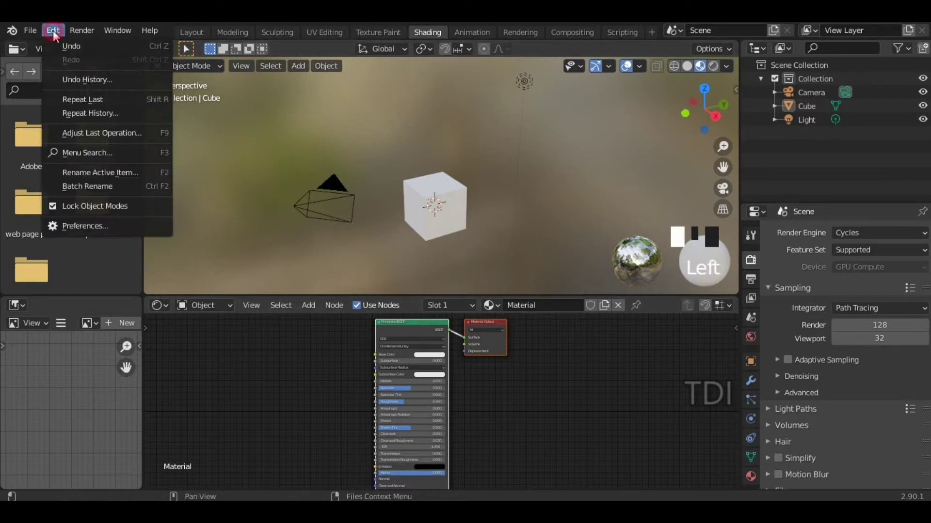
click(112, 224)
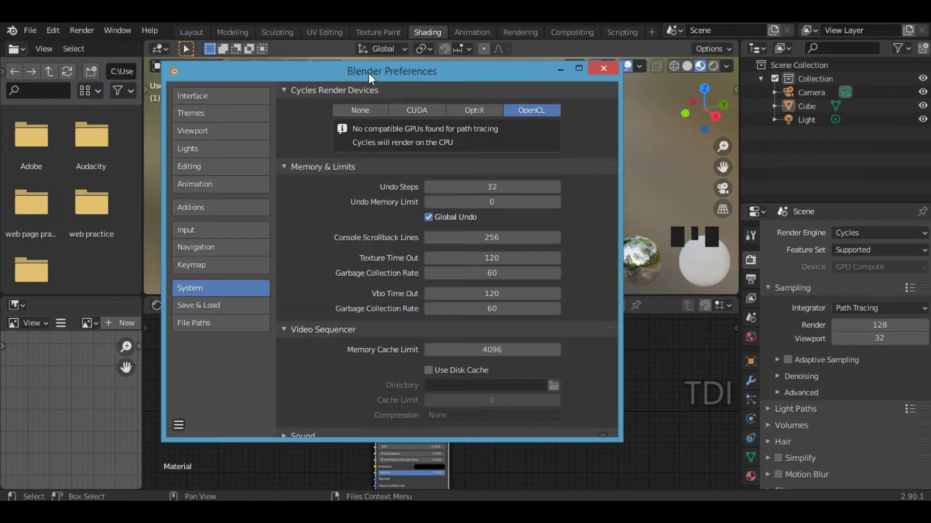
click(225, 207)
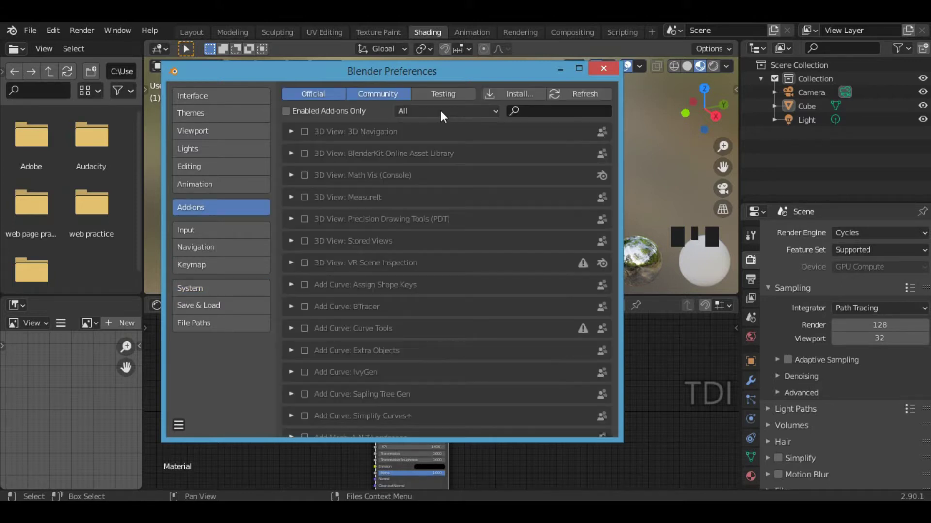
click(566, 108)
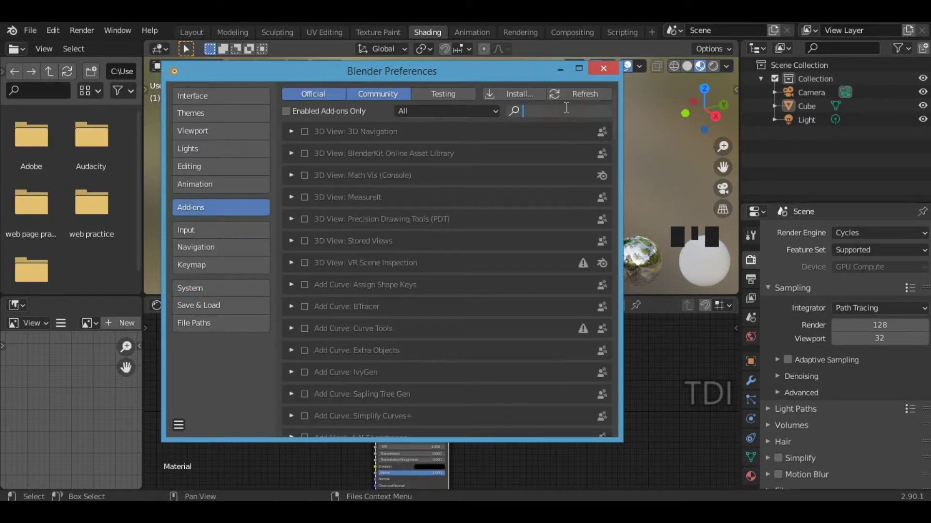
text(node)
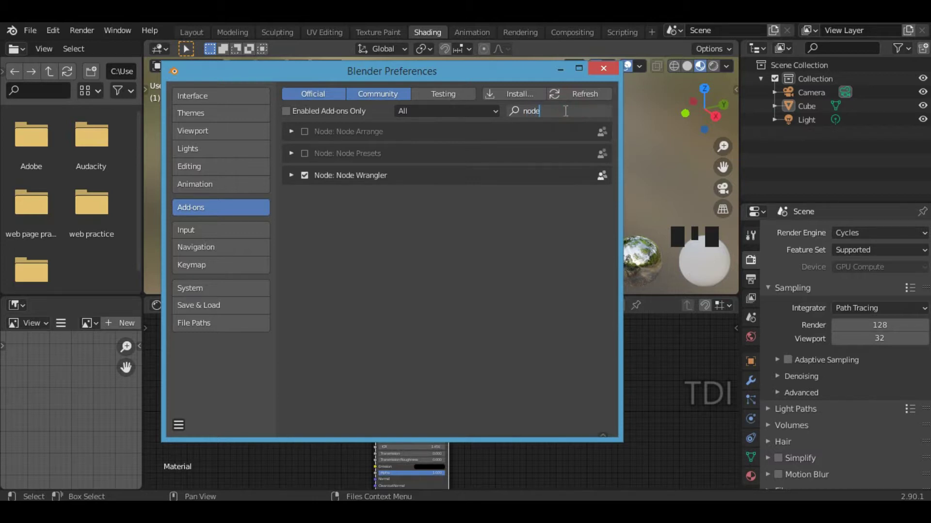
click(304, 174)
click(307, 173)
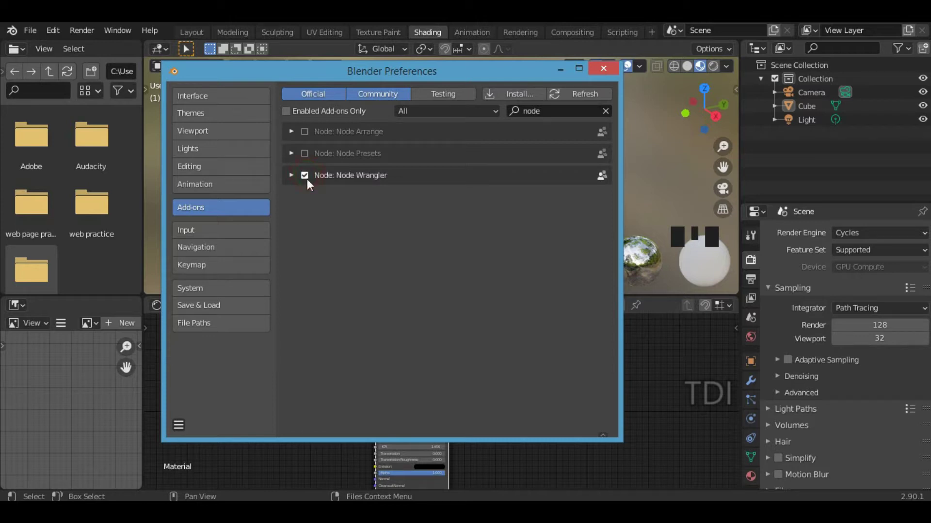
click(179, 424)
click(269, 390)
click(604, 68)
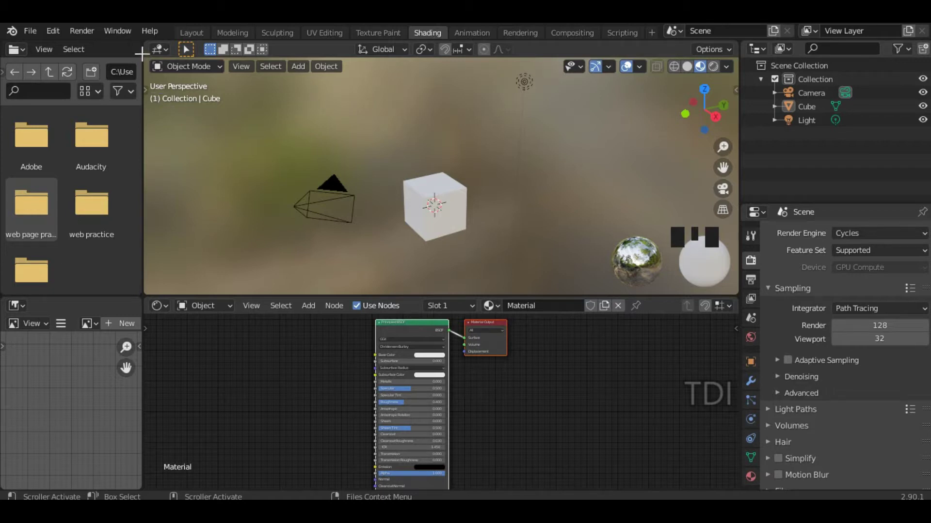
Give the cube material's Principled BSDF a pale pink base color and view its nodes in a temporarily maximized shader editor.
drag(144, 310, 741, 487)
key(Escape)
middle_drag(548, 214, 520, 196)
click(429, 356)
mouse_move(450, 294)
mouse_down()
mouse_move(432, 287)
mouse_move(440, 290)
mouse_up()
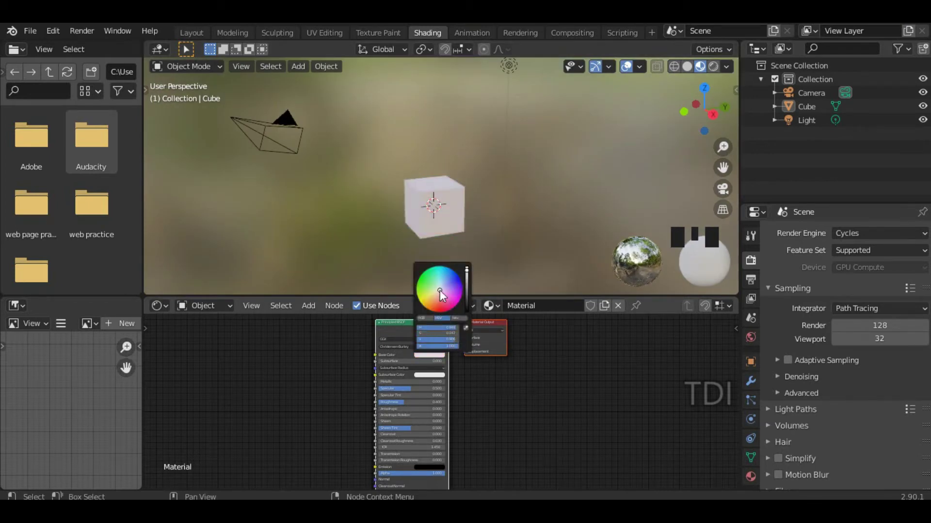
key(ctrl+space)
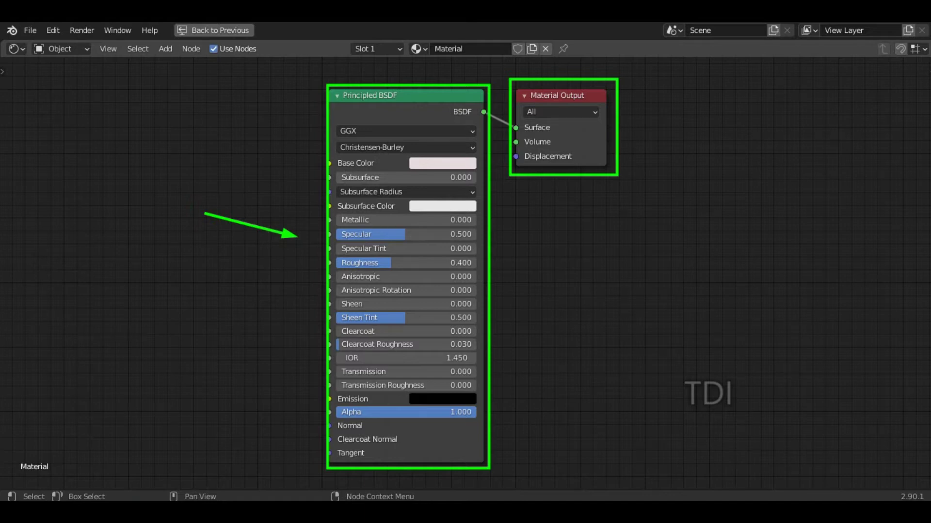
key(ctrl+space)
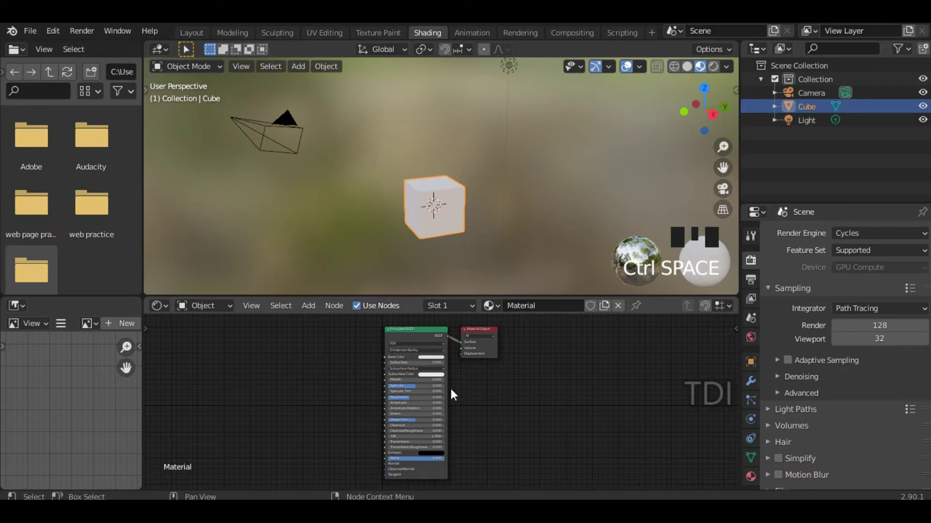
Try a blue base color through the cube's material properties, look over the remaining surface settings, and undo the color change.
click(751, 476)
click(871, 397)
key(Left)
key(Left)
key(Left)
key(Left)
scroll(871, 399, down, 8)
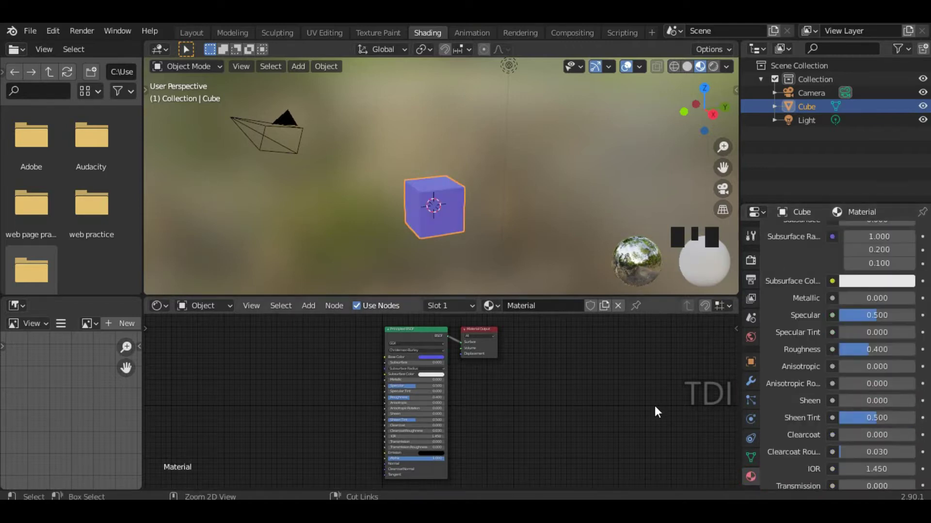
key(ctrl+z)
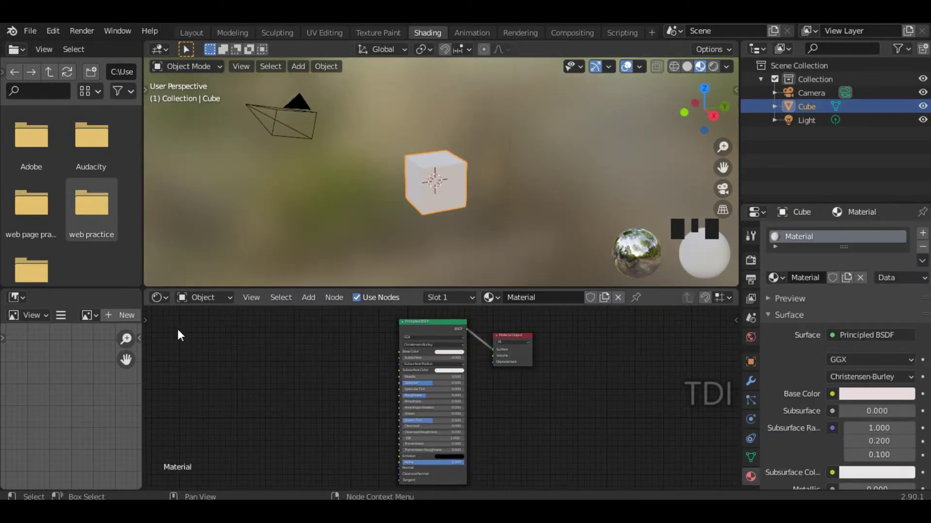
View the world's shader nodes in the node editor and return to the object's material nodes.
click(160, 298)
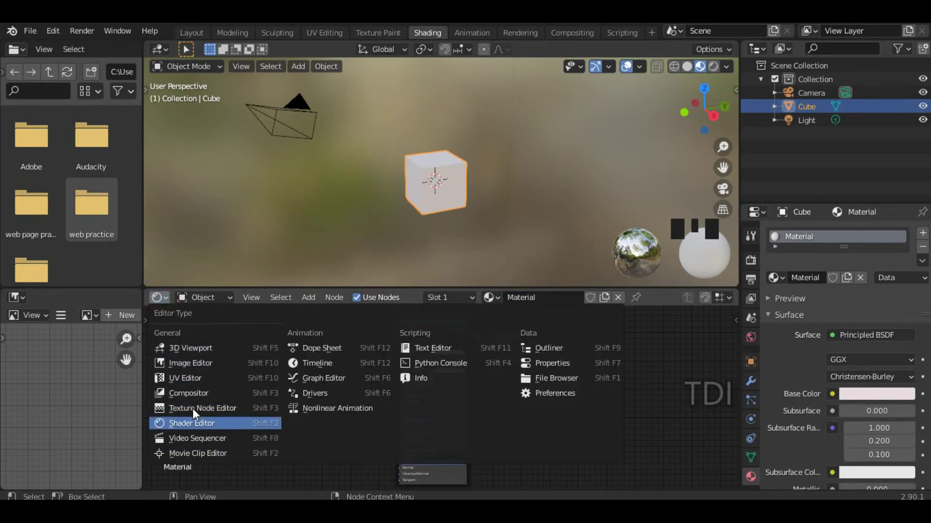
click(217, 298)
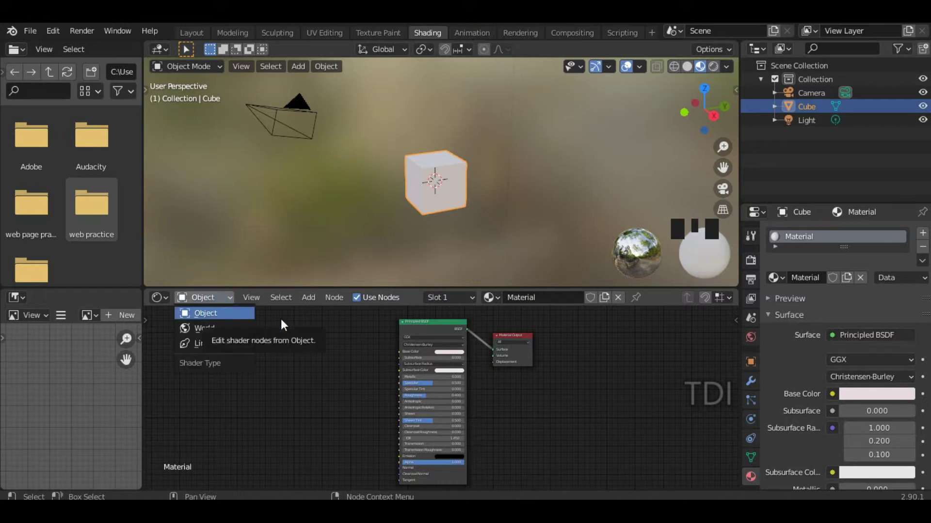
click(213, 296)
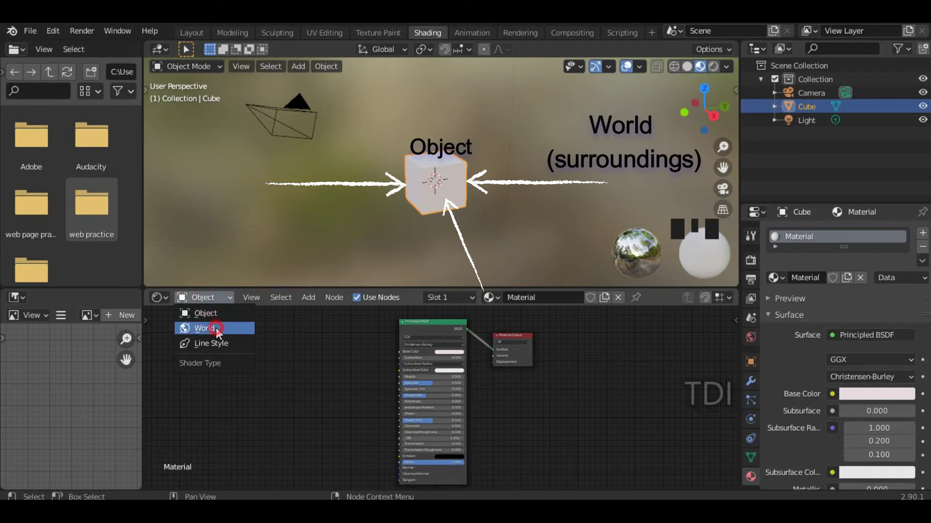
click(216, 328)
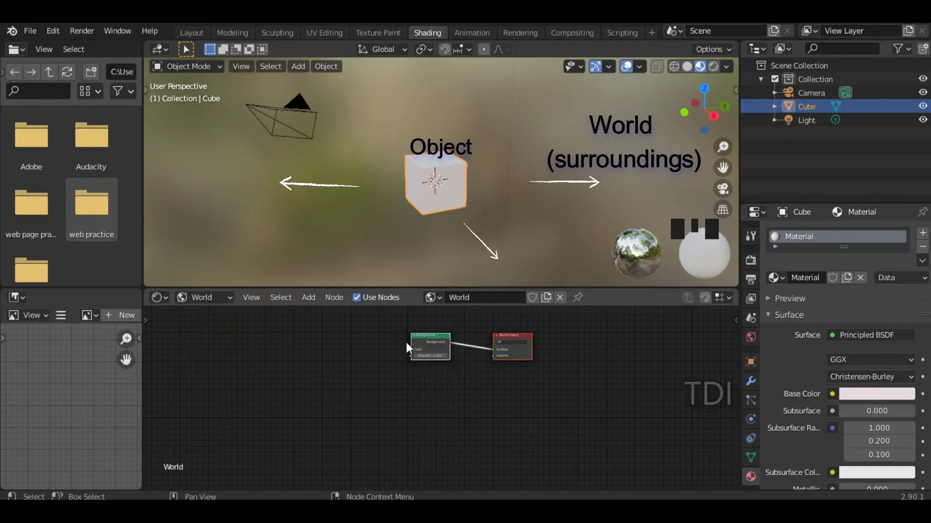
click(191, 296)
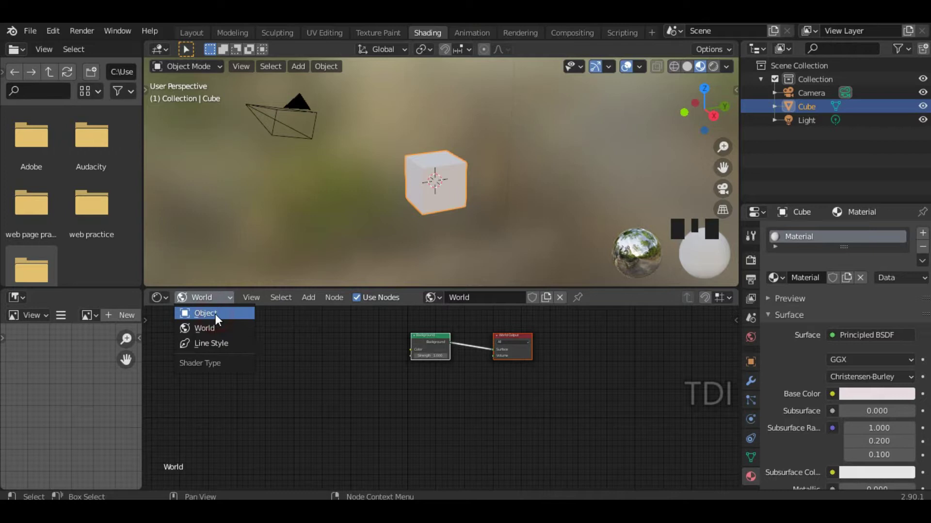
click(215, 314)
Try deleting the Principled BSDF node from the cube's material and undo the deletion.
shift+middle_drag(543, 383, 568, 383)
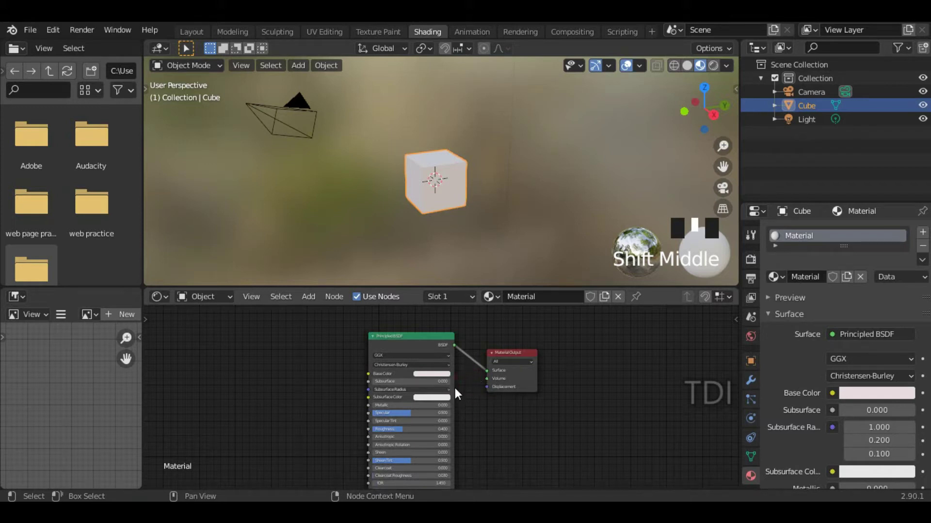
scroll(471, 377, up, 2)
scroll(470, 377, up, 2)
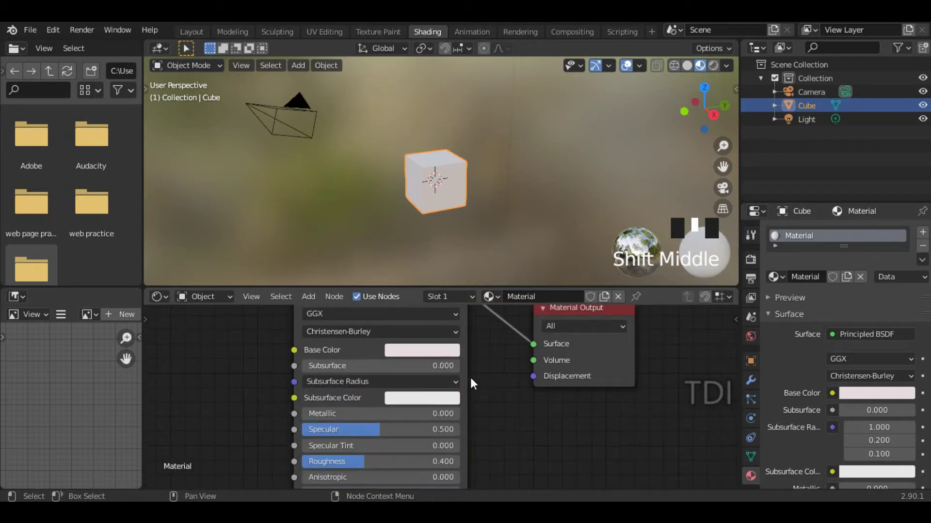
scroll(475, 372, down, 2)
scroll(475, 372, down, 4)
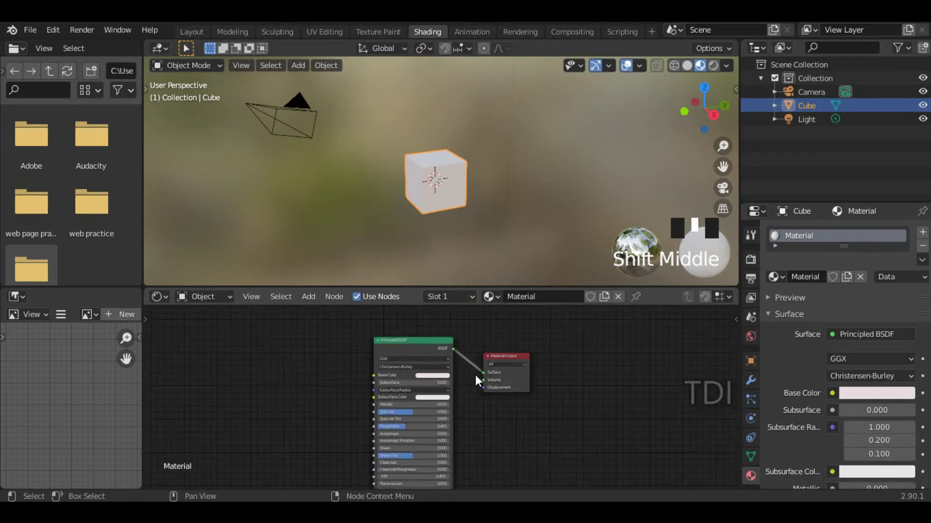
shift+middle_drag(489, 420, 522, 395)
scroll(500, 388, up, 3)
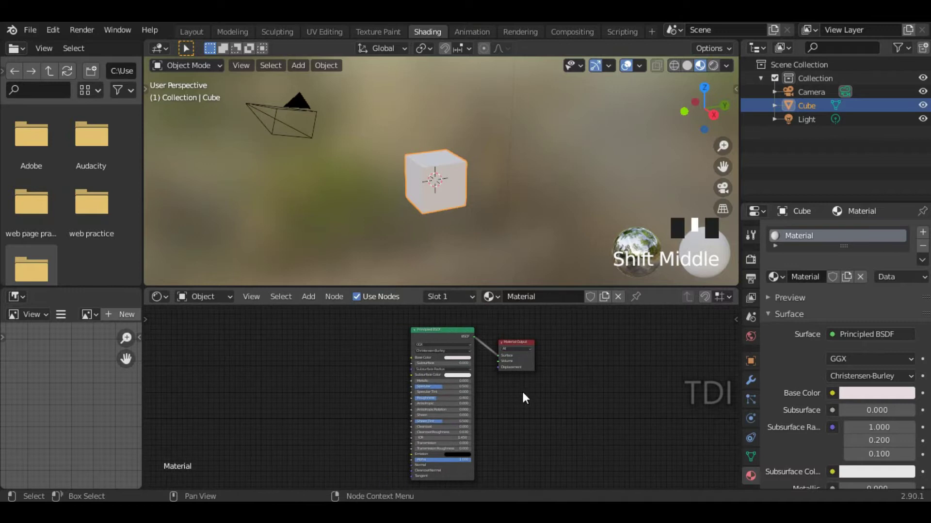
click(441, 337)
key(x)
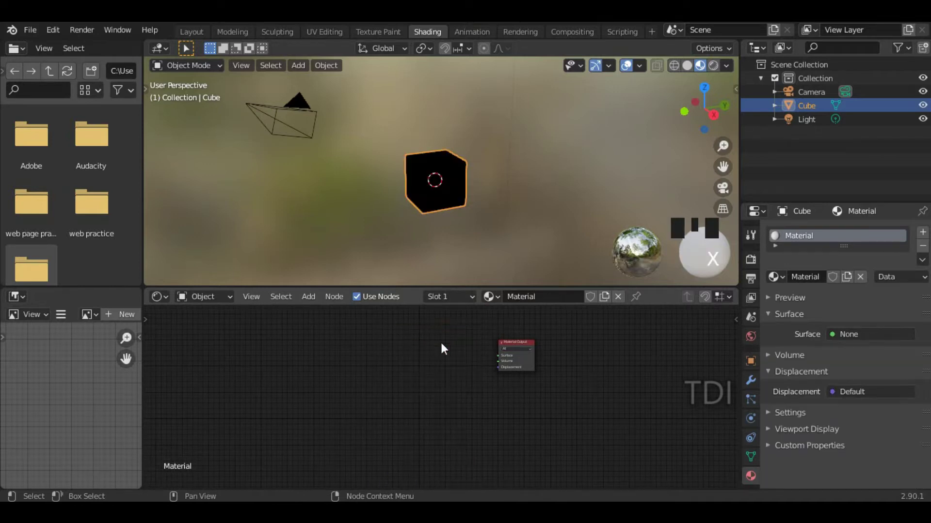
key(ctrl+z)
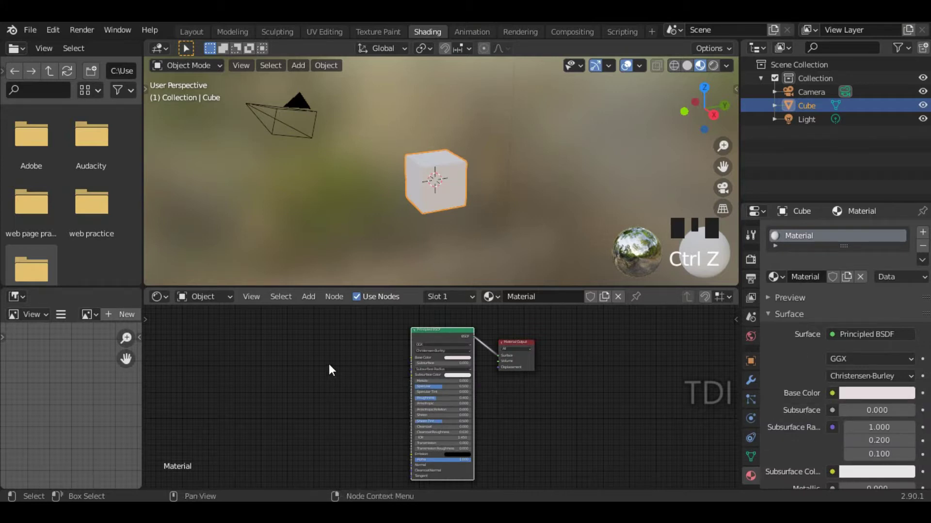
key(ctrl+z)
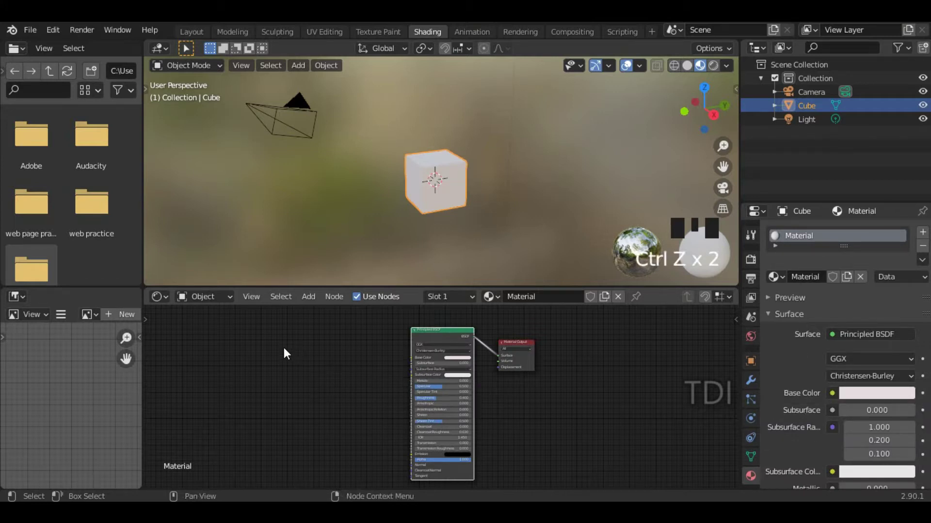
Maximize the shader editor and add an Emission shader node to the left of the Principled BSDF node.
click(310, 299)
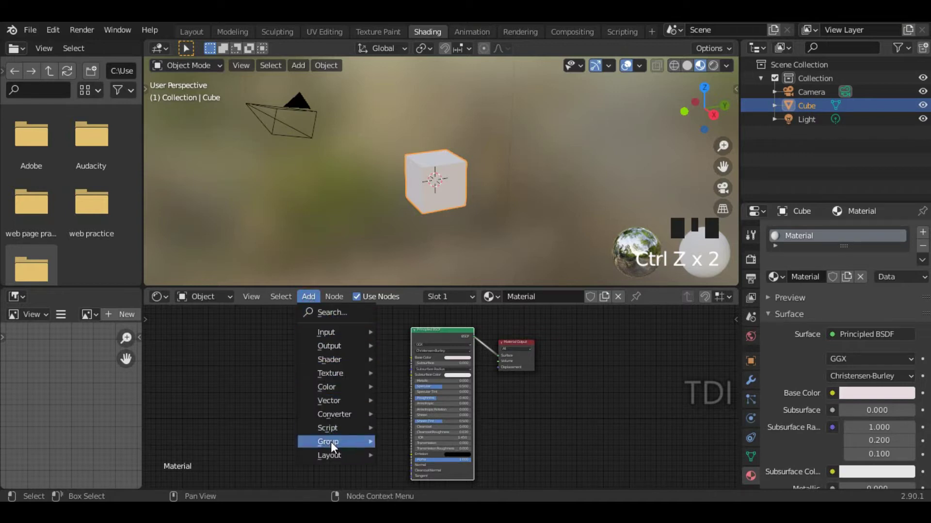
click(285, 371)
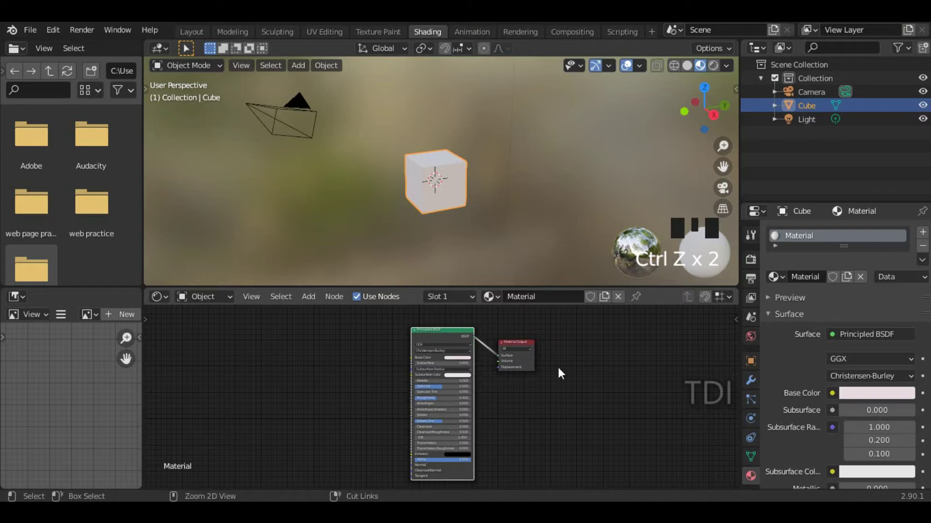
key(ctrl+space)
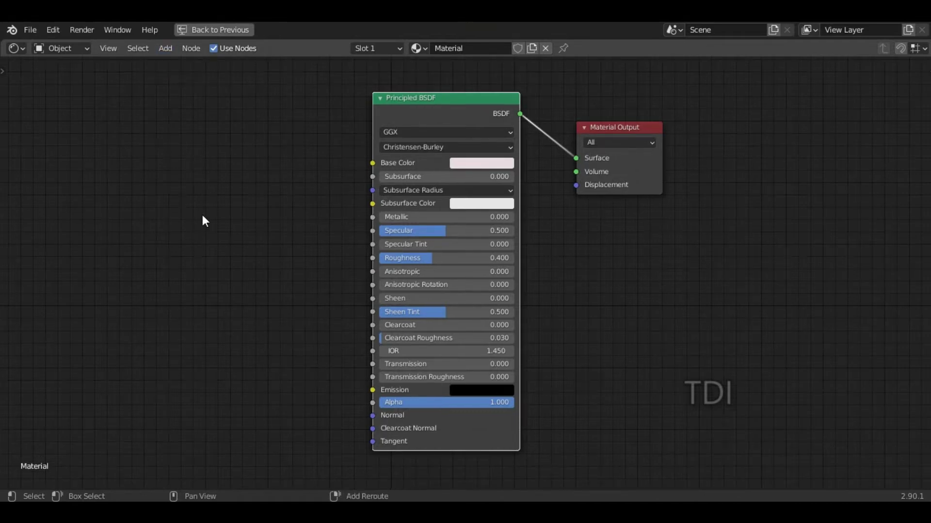
key(shift+a)
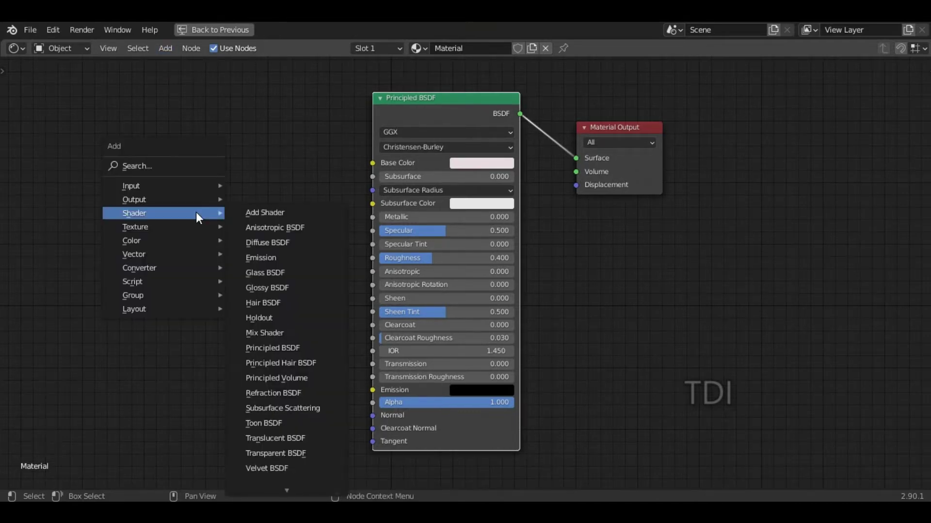
mouse_move(172, 186)
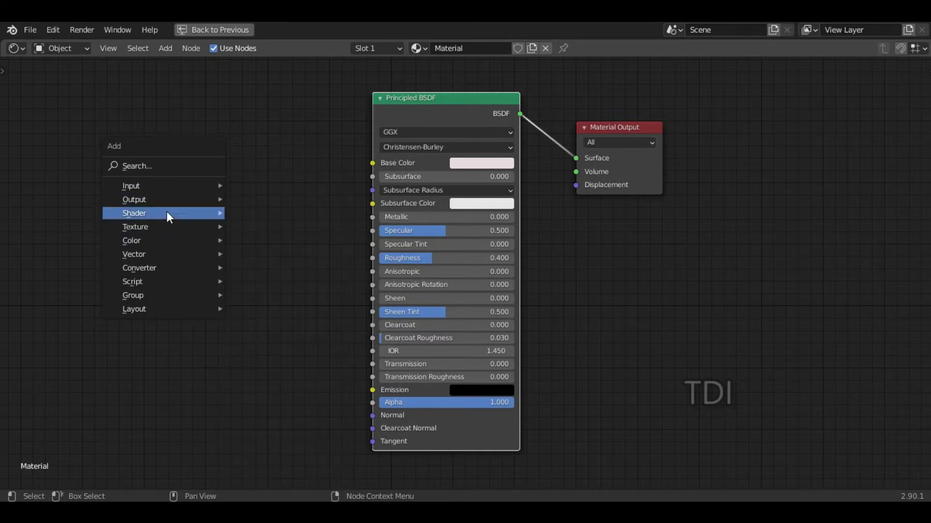
mouse_move(169, 214)
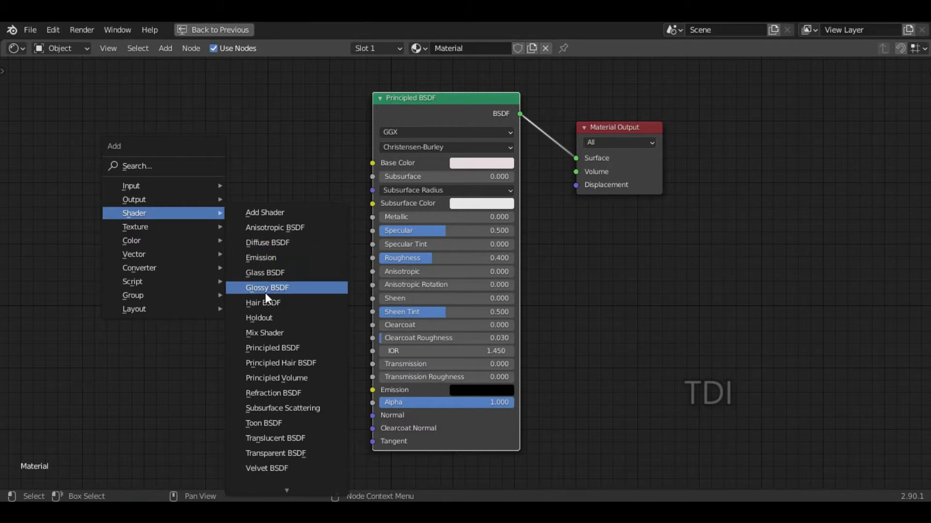
click(285, 257)
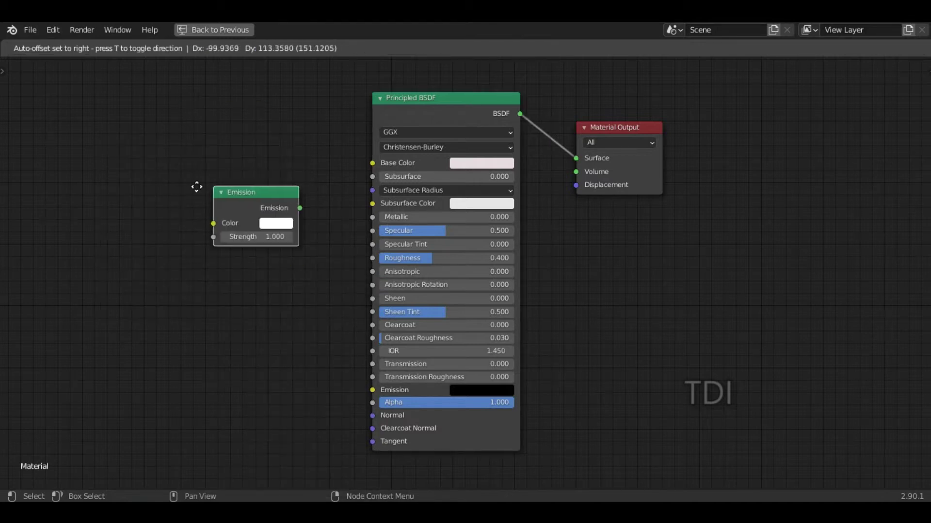
click(286, 305)
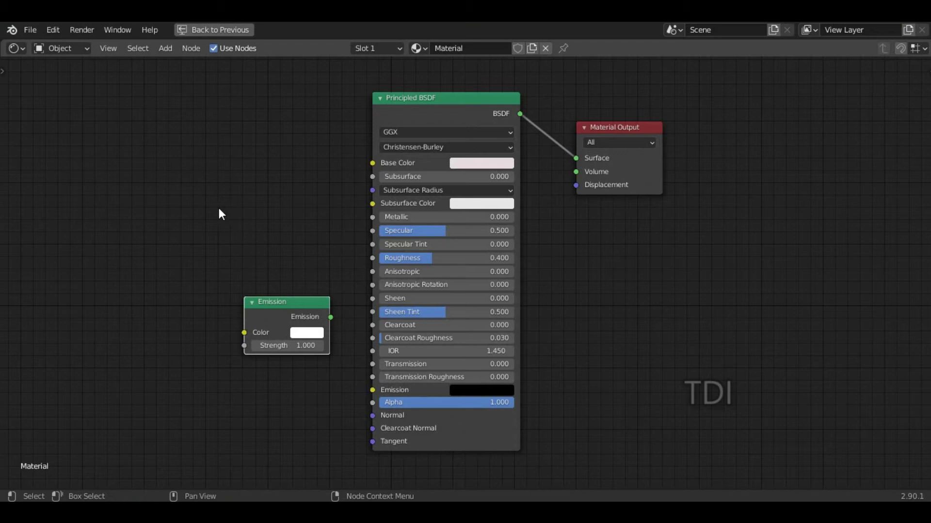
Add a Glass BSDF node above the Emission node.
key(shift+a)
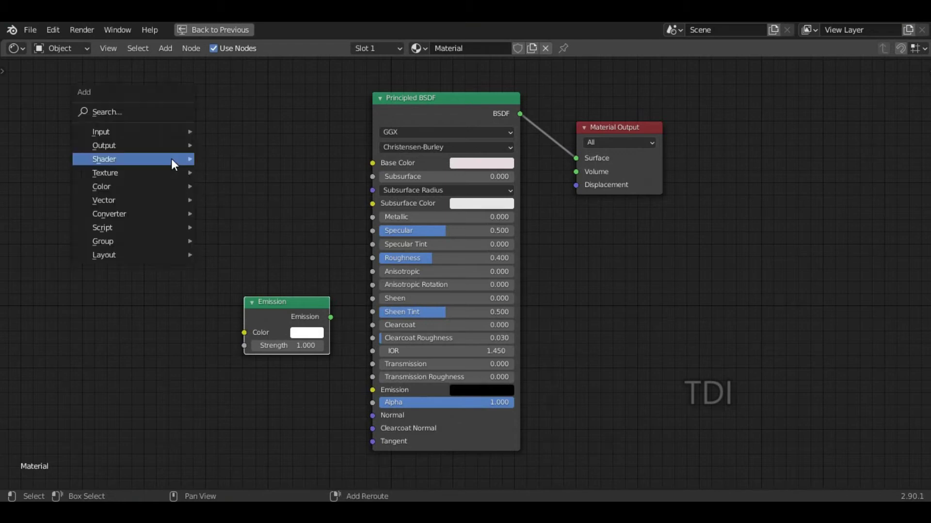
mouse_move(146, 155)
click(237, 216)
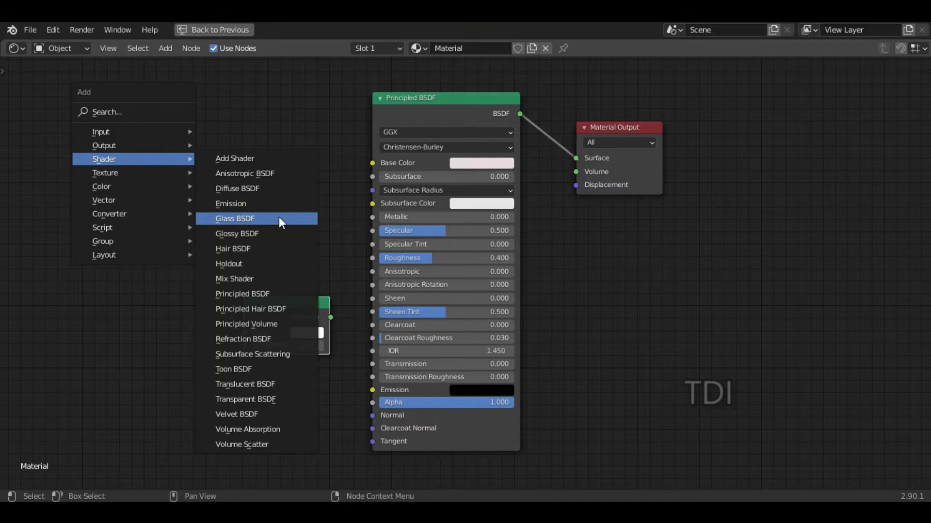
click(278, 217)
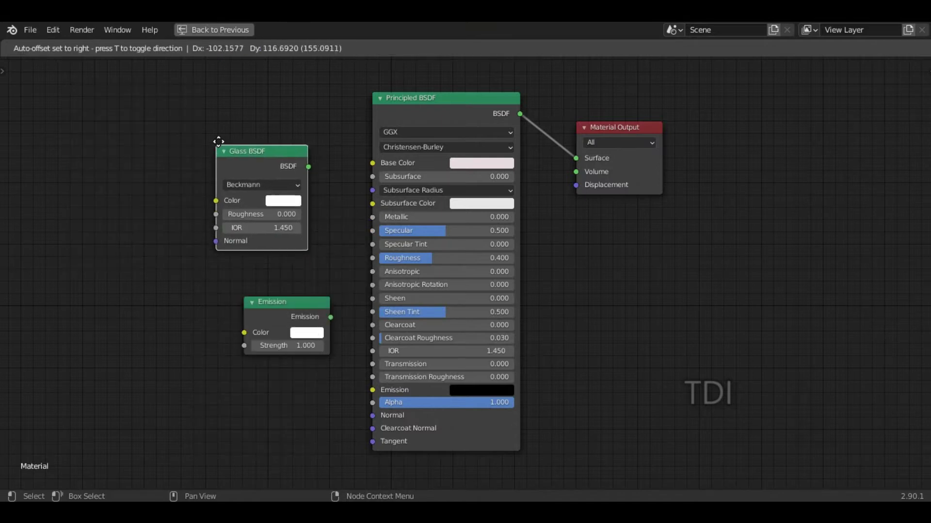
click(229, 141)
Add a Glossy BSDF node beside the existing Glass BSDF and a second Glass BSDF below the Emission node.
key(shift+a)
mouse_move(128, 140)
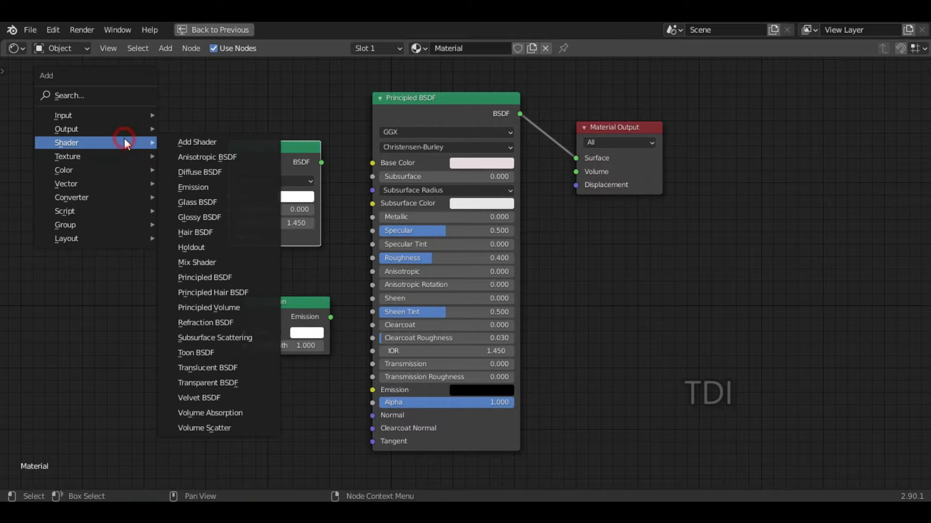
click(219, 217)
click(88, 217)
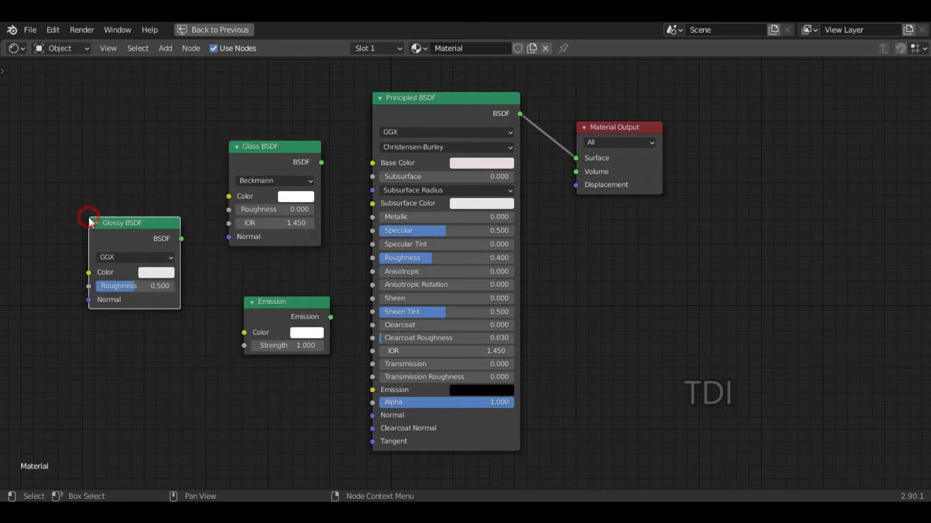
key(shift+a)
mouse_move(86, 211)
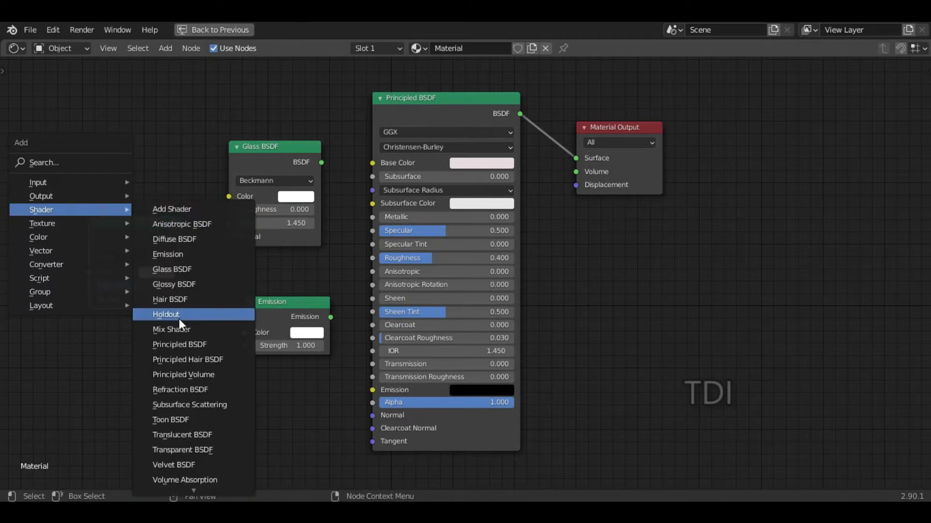
click(196, 269)
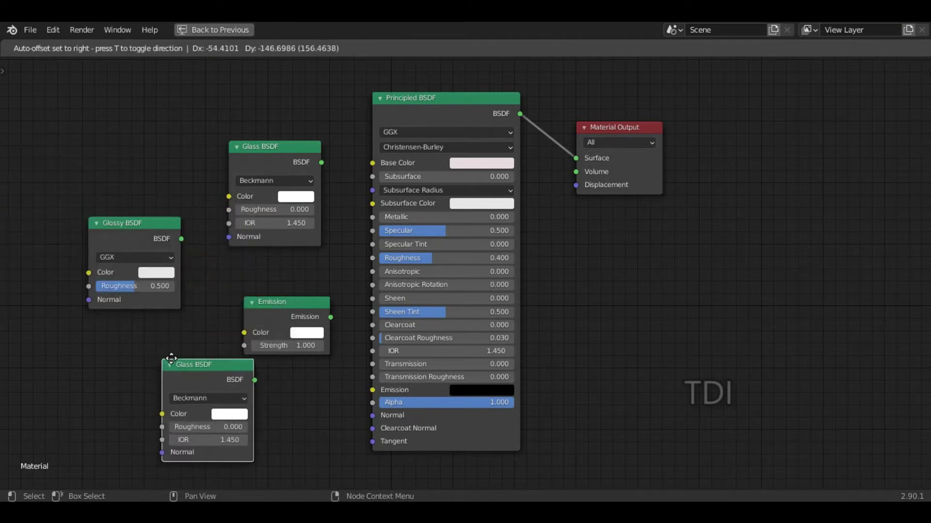
click(240, 367)
Line up the Glossy BSDF and upper Glass BSDF above the Emission node in one column.
drag(141, 222, 170, 87)
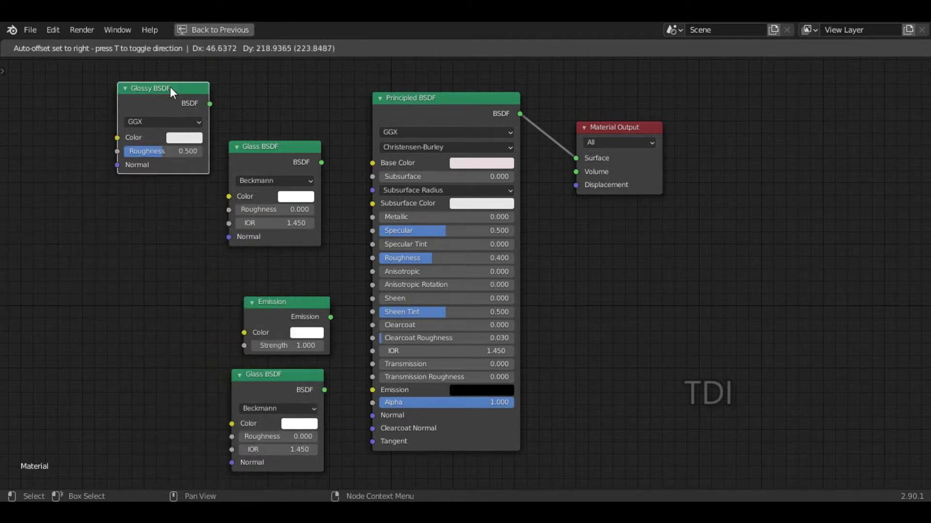
drag(285, 146, 298, 188)
drag(166, 87, 282, 88)
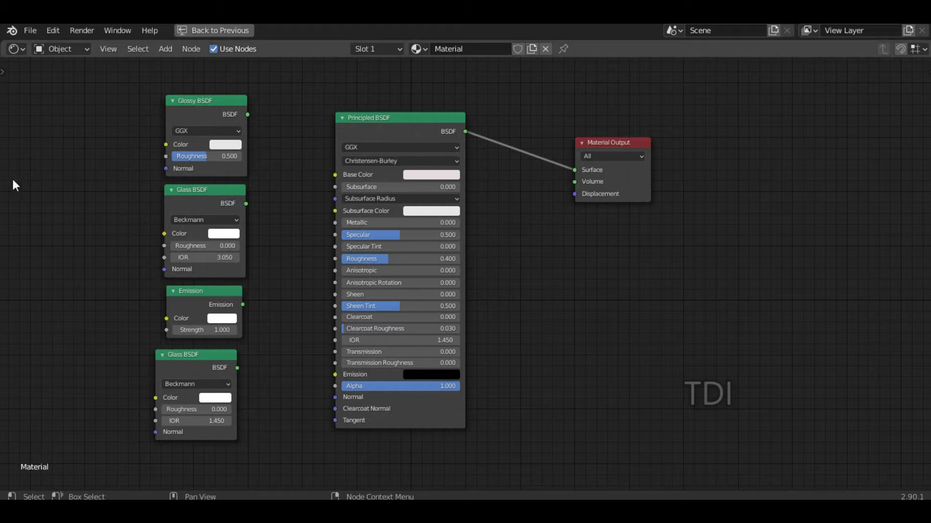
Move the Material Output node slightly farther right of the Principled BSDF node.
drag(70, 161, 529, 188)
click(528, 188)
scroll(665, 144, up, 4)
drag(746, 187, 761, 241)
middle_drag(774, 197, 786, 250)
drag(683, 151, 705, 153)
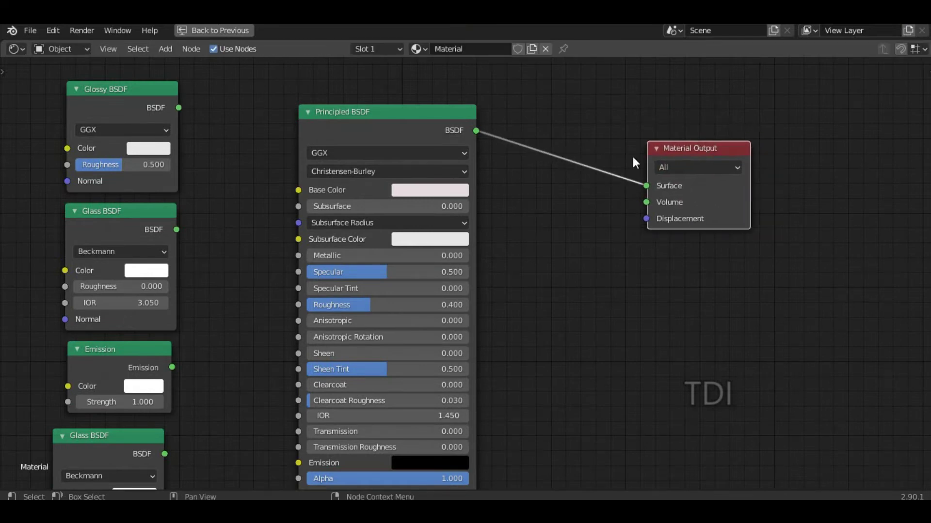
Collapse and re-expand the Material Output node and the Principled BSDF node in turn.
click(657, 149)
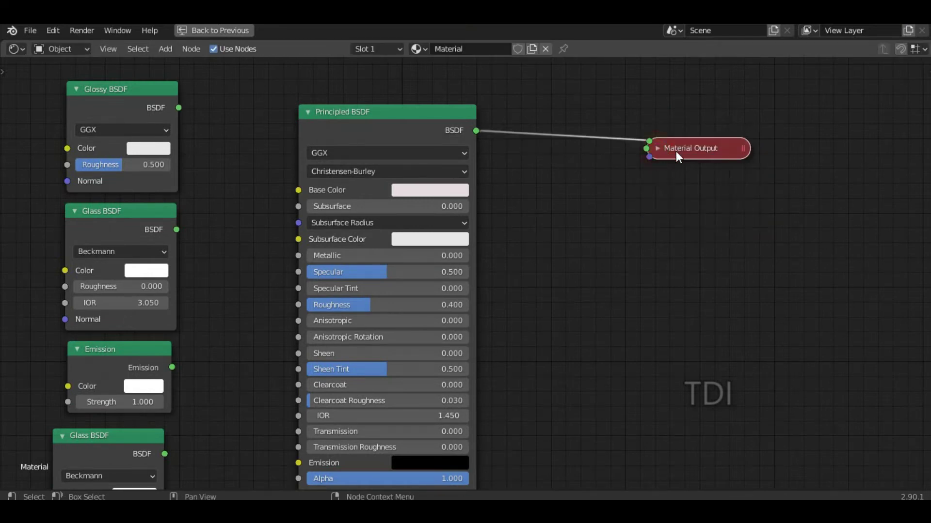
click(658, 150)
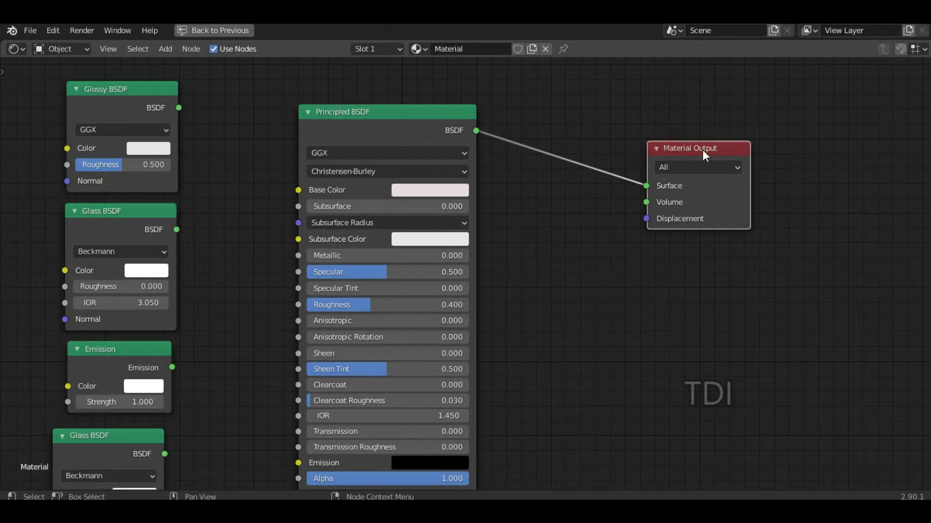
click(308, 112)
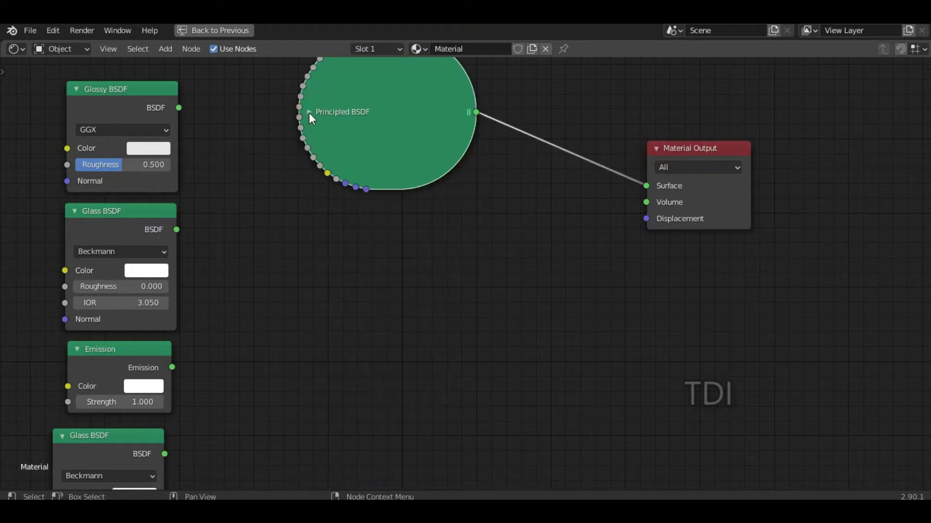
click(309, 112)
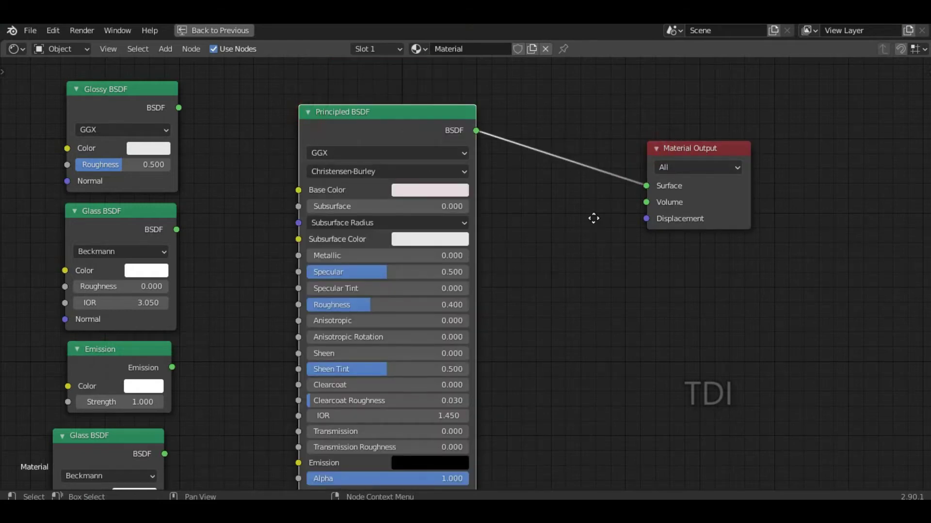
Try linking the Glossy BSDF output to the Principled BSDF's Base Color and the upper Glass BSDF output to its Subsurface Color.
scroll(594, 218, down, 2)
drag(260, 118, 354, 183)
drag(259, 214, 355, 213)
drag(355, 214, 355, 219)
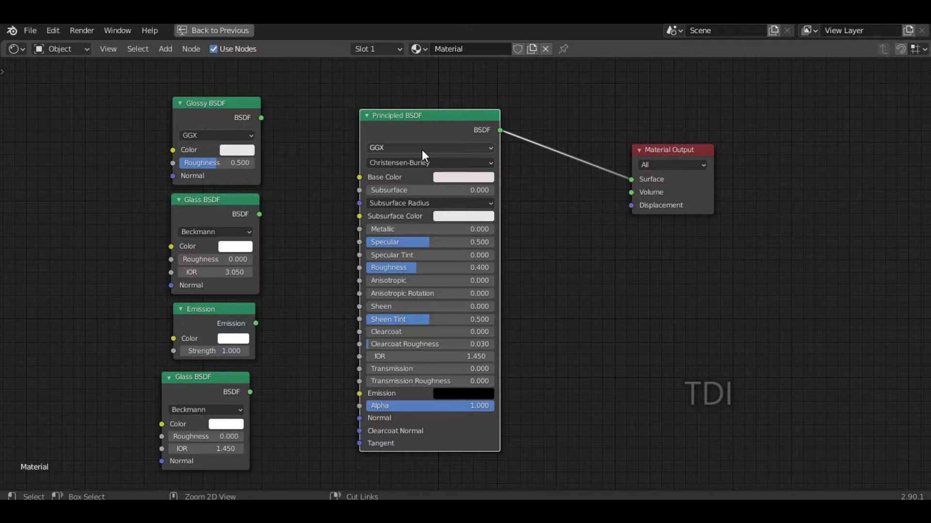
Examine the leaf.001 material's node setup, picking out the leaf.jpg and leaf_normal.jpg image textures and the Normal/Map node.
key(ctrl+space)
mouse_move(486, 185)
mouse_down()
mouse_move(499, 200)
mouse_move(498, 154)
mouse_move(499, 192)
mouse_move(499, 184)
mouse_up()
mouse_move(473, 136)
middle_down()
mouse_move(478, 153)
mouse_move(485, 141)
middle_up()
scroll(482, 144, down, 2)
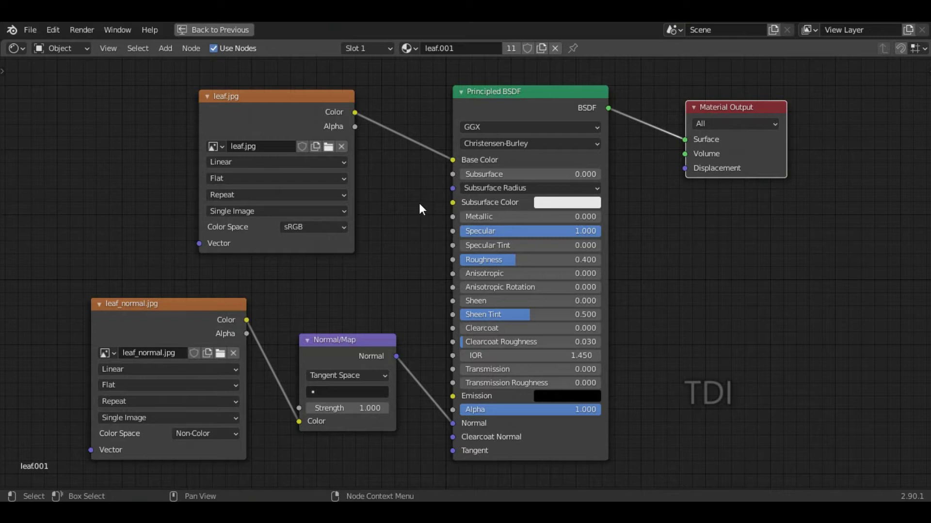
click(276, 103)
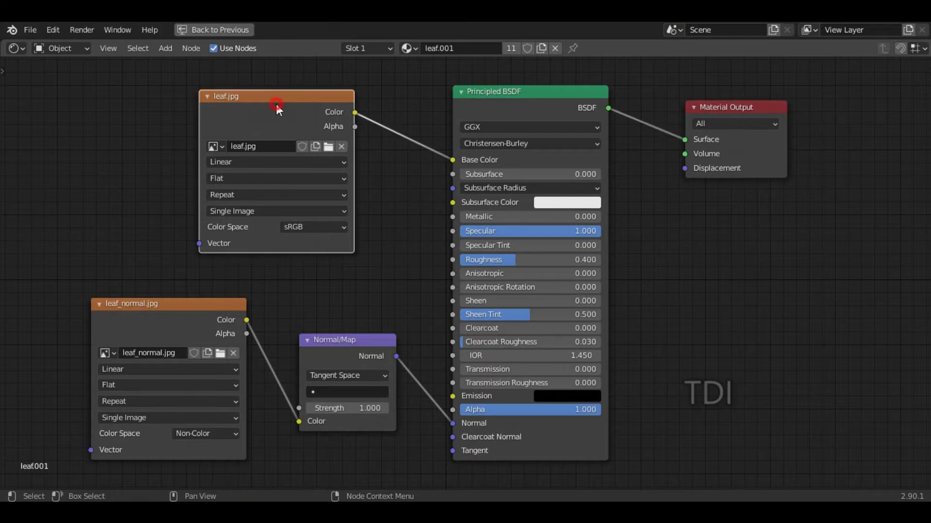
click(195, 322)
click(351, 341)
click(410, 299)
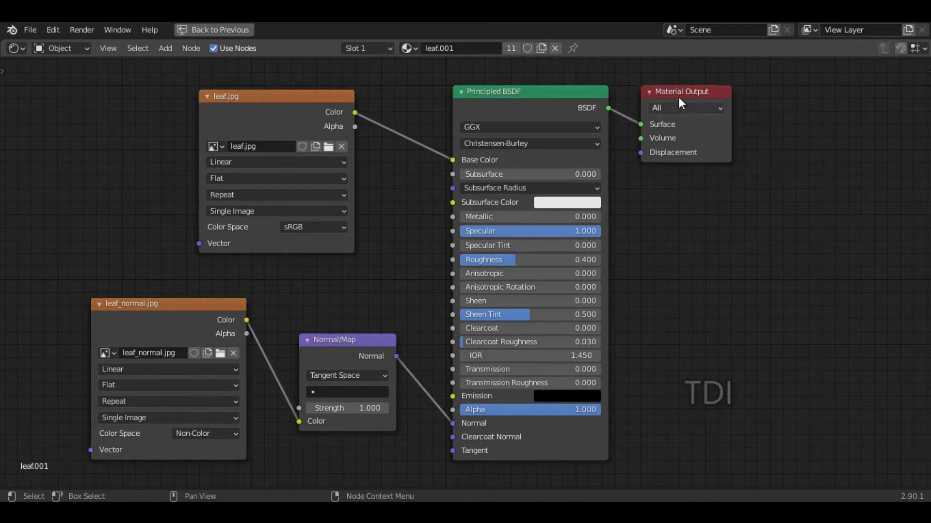
Disconnect the leaf_normal.jpg Color output from the Normal/Map node's Color input and link the two again.
drag(701, 91, 743, 106)
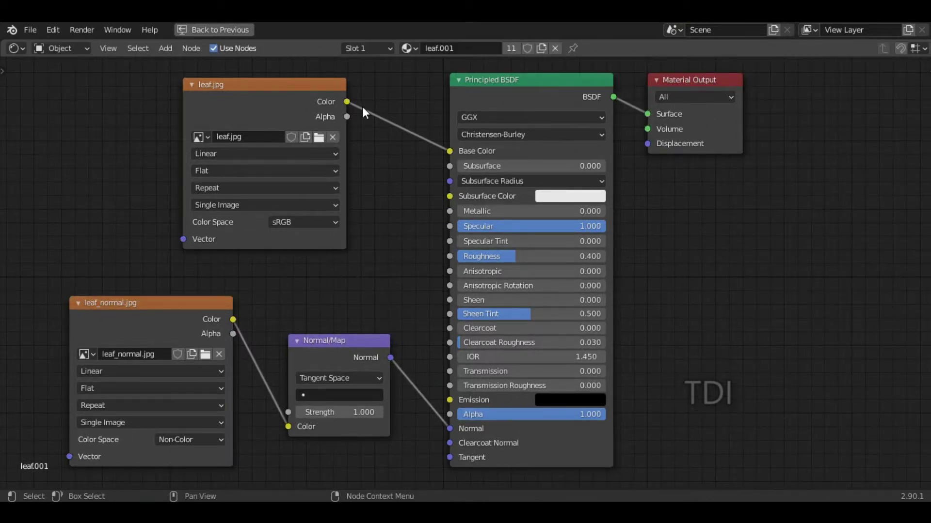
mouse_move(289, 427)
mouse_down()
mouse_move(275, 405)
mouse_move(277, 414)
mouse_up()
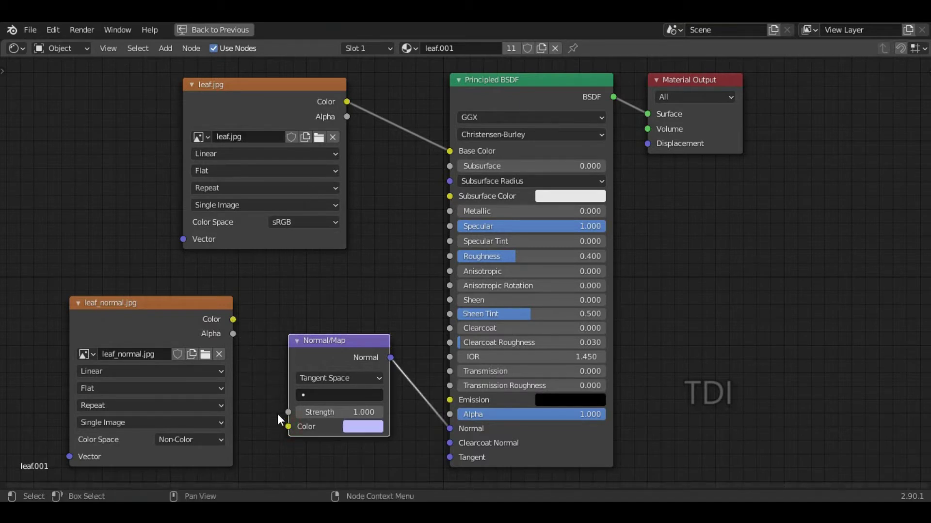
drag(233, 319, 286, 426)
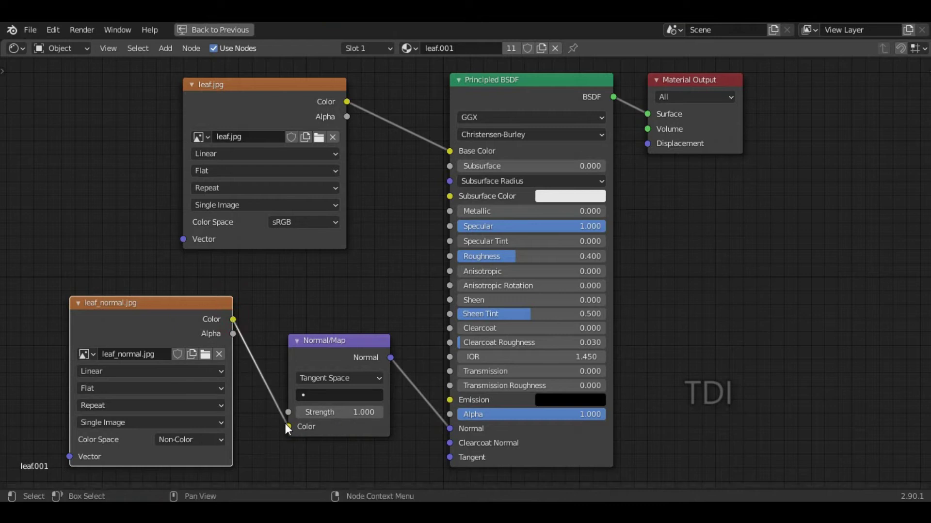
scroll(122, 269, down, 1)
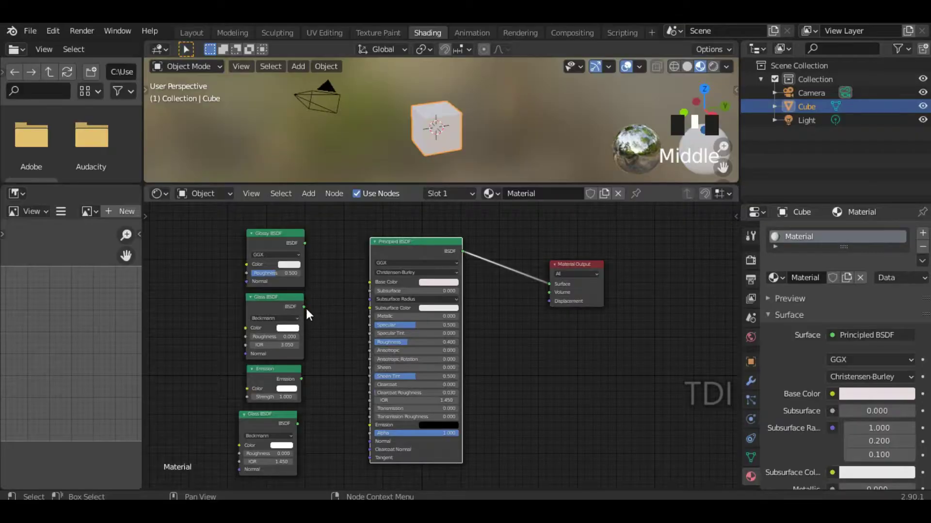
Compare the cube's Principled BSDF node with the surface settings listed in the material properties.
click(339, 318)
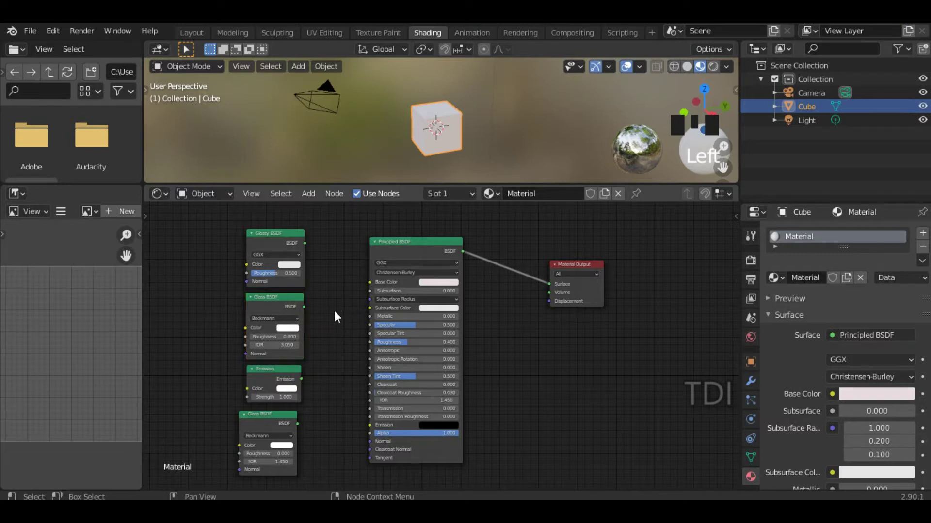
scroll(335, 312, up, 2)
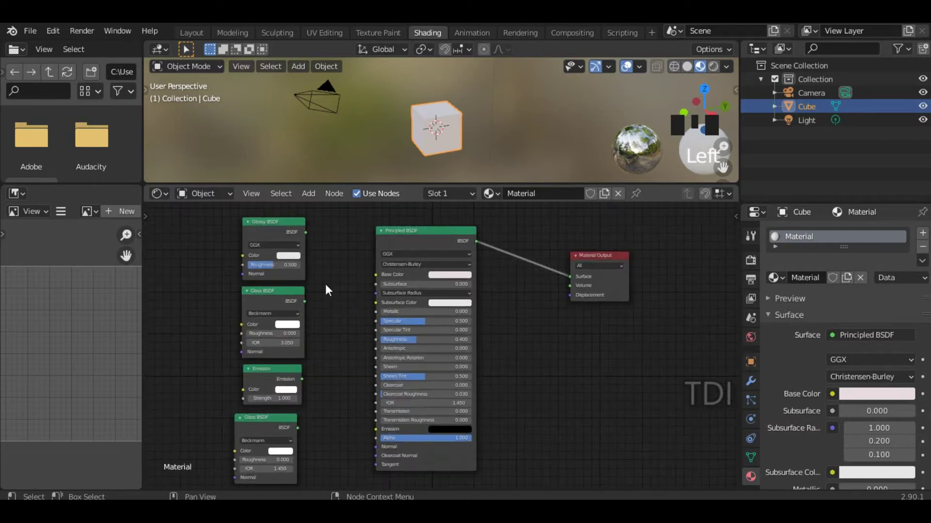
middle_drag(336, 306, 355, 301)
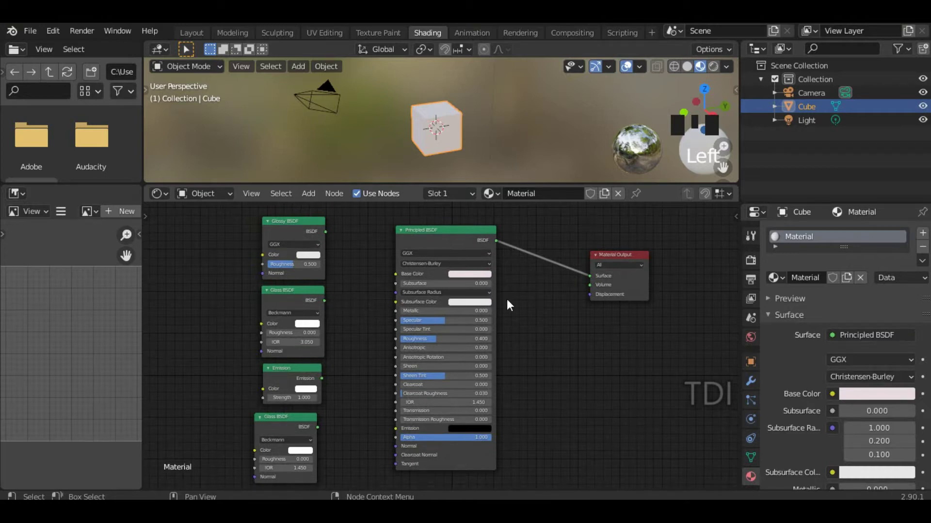
scroll(754, 478, down, 5)
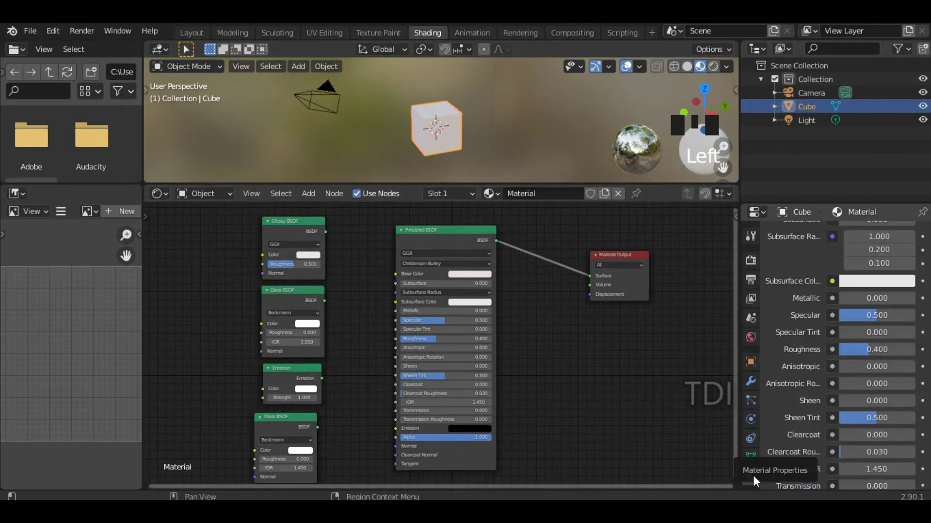
scroll(824, 354, down, 3)
scroll(806, 345, up, 10)
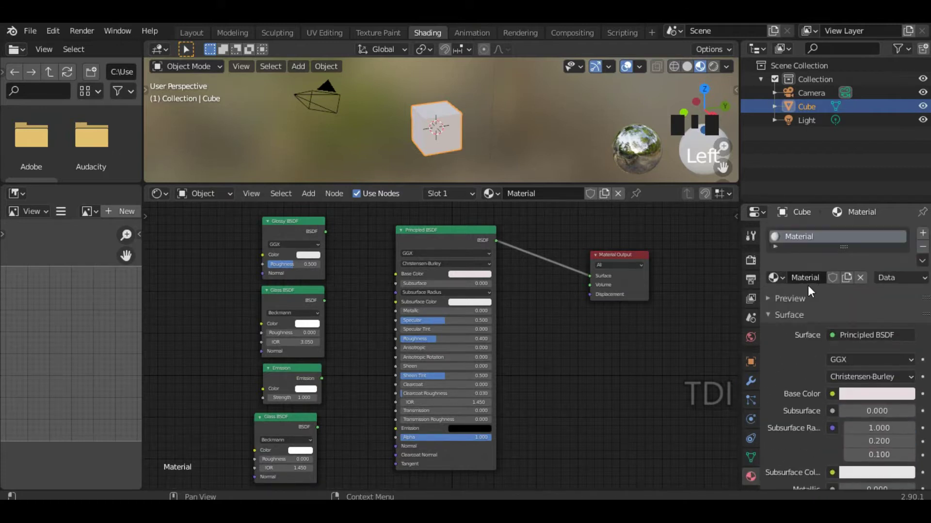
middle_drag(356, 281, 358, 282)
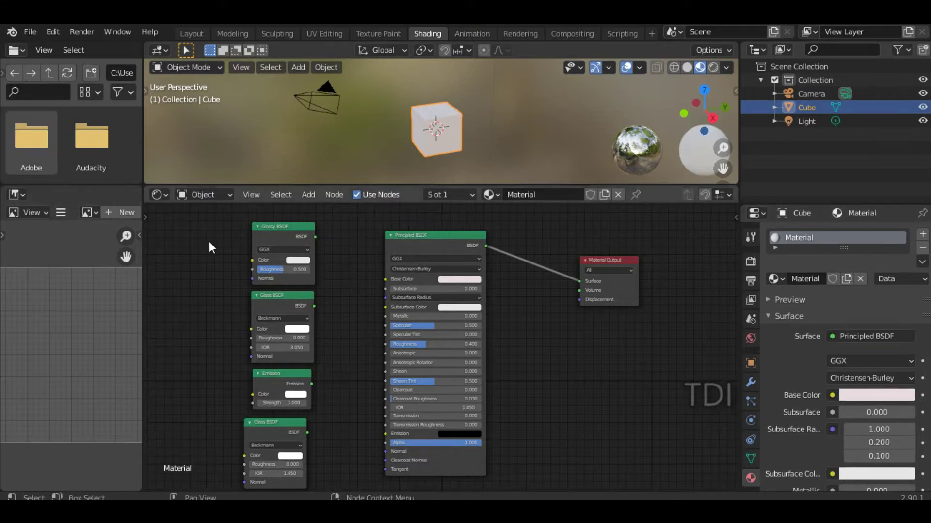
Delete the Glossy BSDF, Emission and both Glass BSDF nodes and maximize the shader editor.
drag(197, 214, 307, 444)
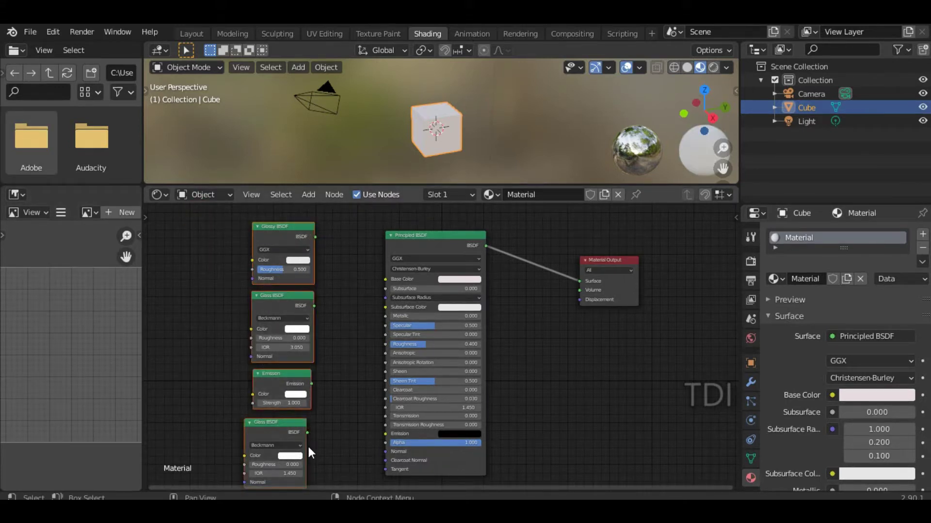
key(x)
key(ctrl+space)
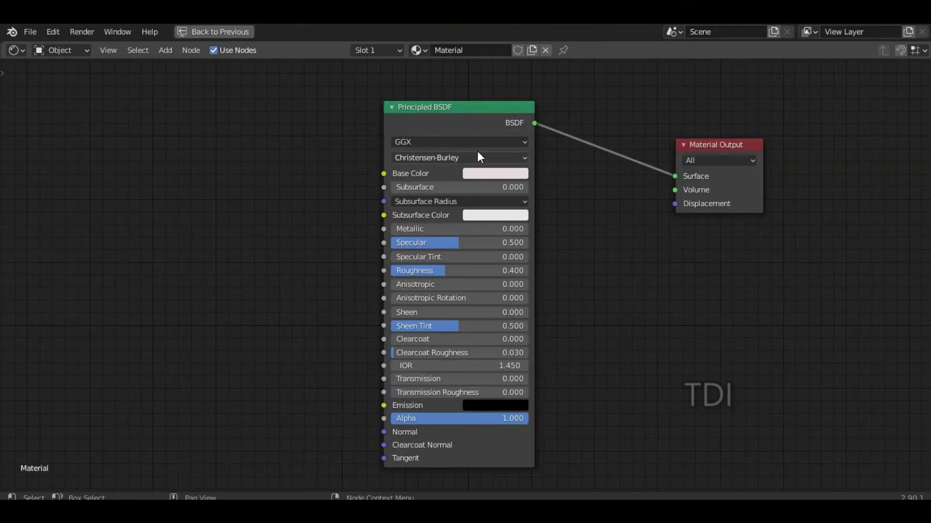
scroll(304, 117, up, 3)
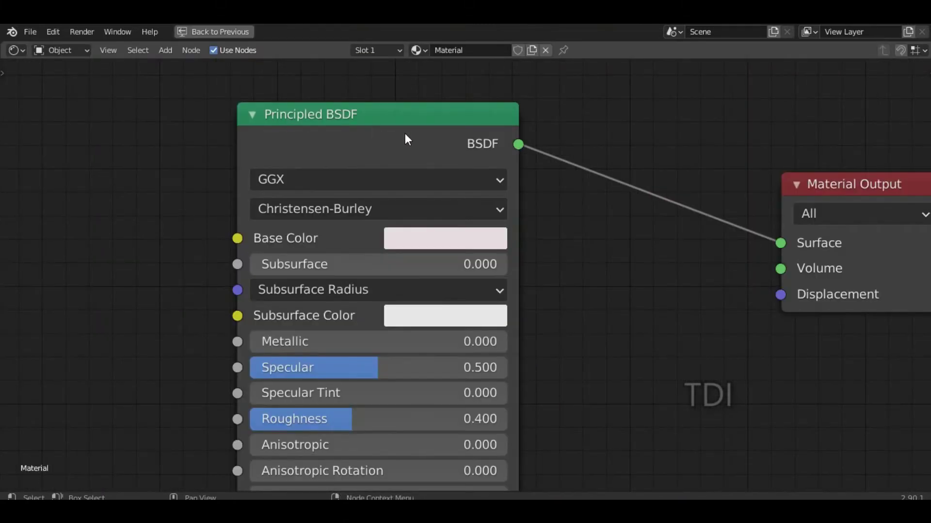
scroll(380, 130, down, 2)
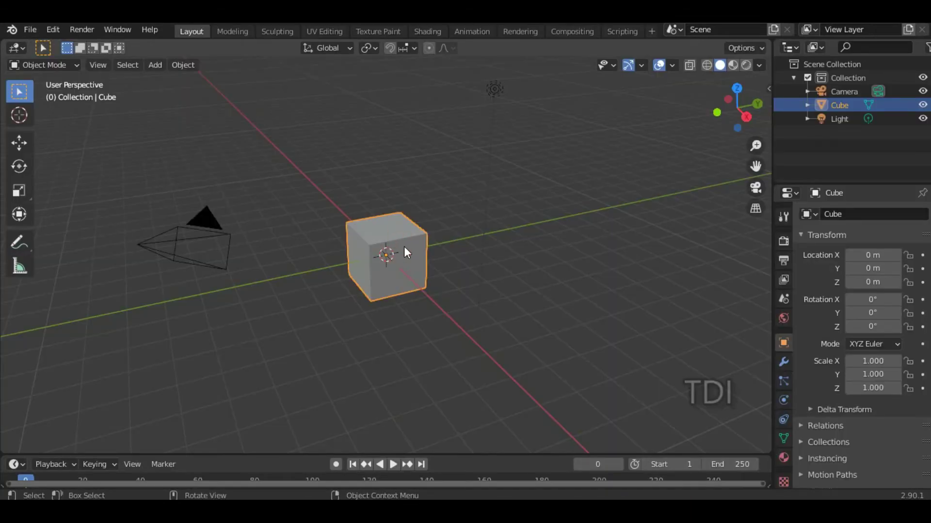
Replace the default cube with a UV sphere.
key(Delete)
key(shift+a)
mouse_move(402, 224)
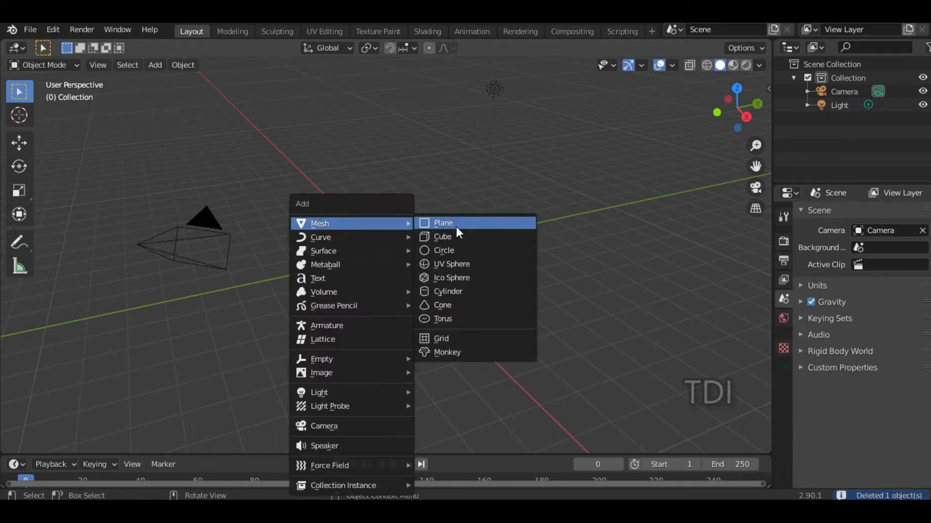
click(485, 264)
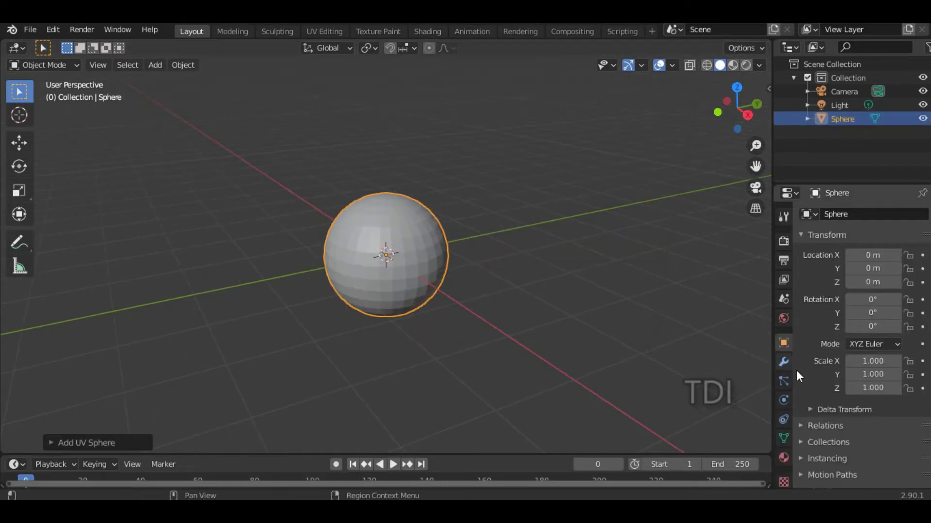
Add a Subdivision Surface modifier with 3 viewport levels to the sphere and shade it smooth.
click(784, 362)
click(827, 215)
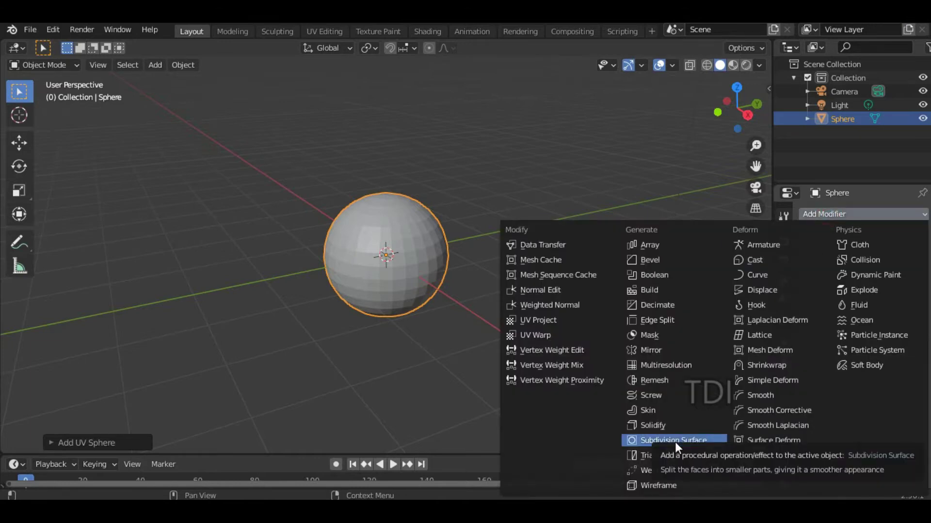
click(675, 441)
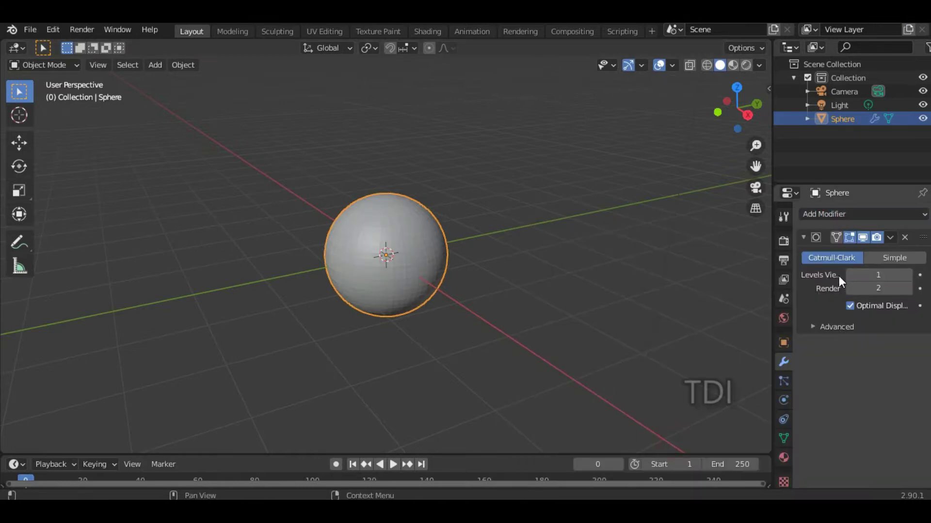
drag(772, 277, 762, 275)
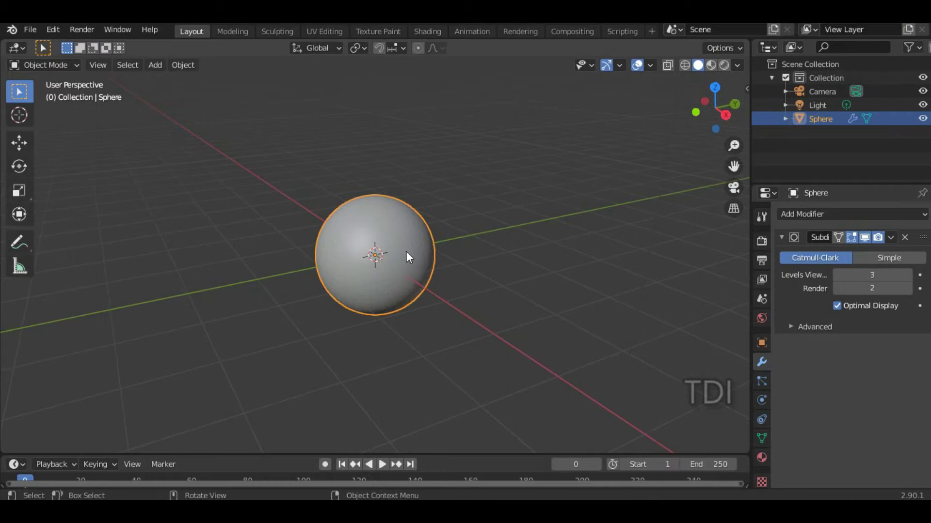
right_click(385, 225)
click(383, 225)
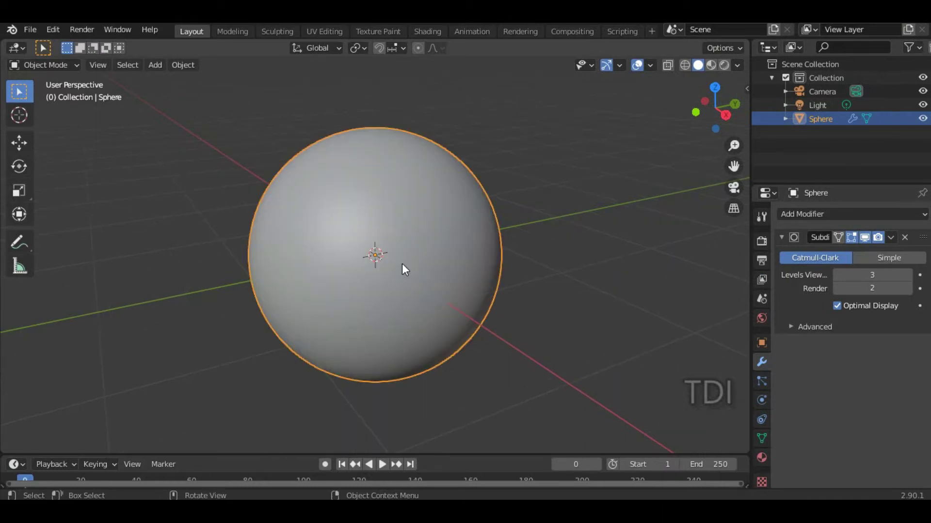
Move the sphere 1 m up along the Z axis in the right orthographic view.
scroll(384, 254, down, 3)
key(KP_3)
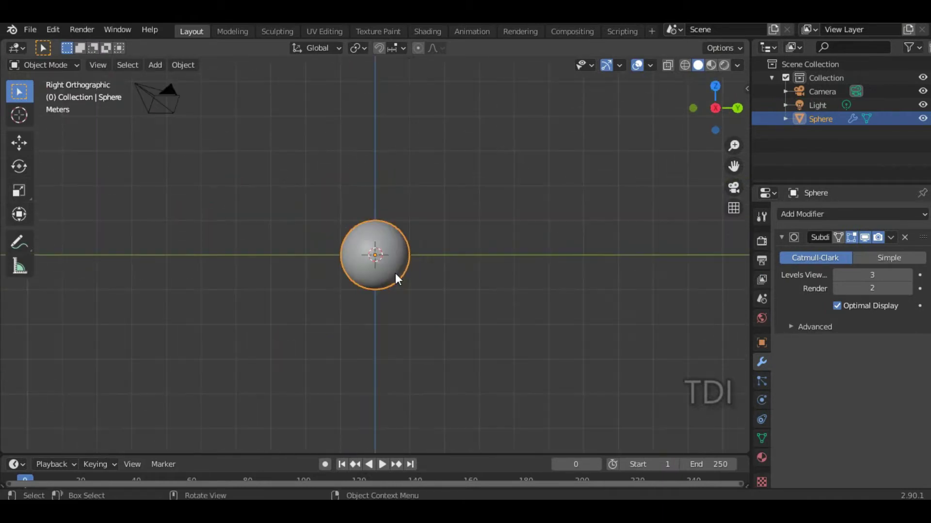
key(g)
key(z)
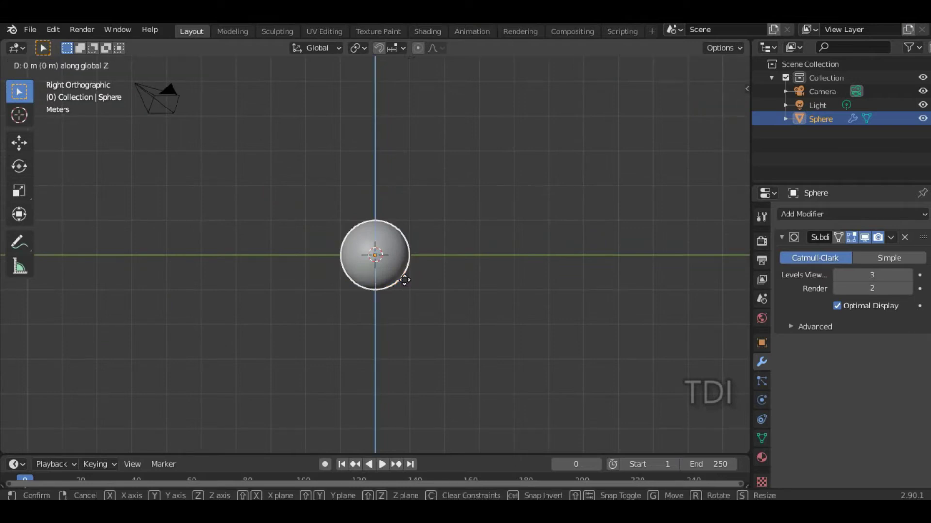
text(1)
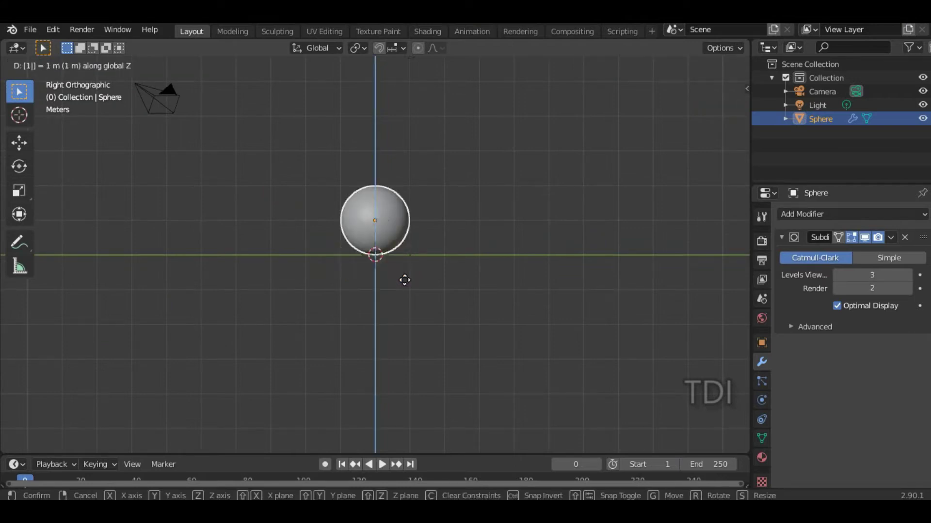
key(Return)
scroll(405, 285, up, 4)
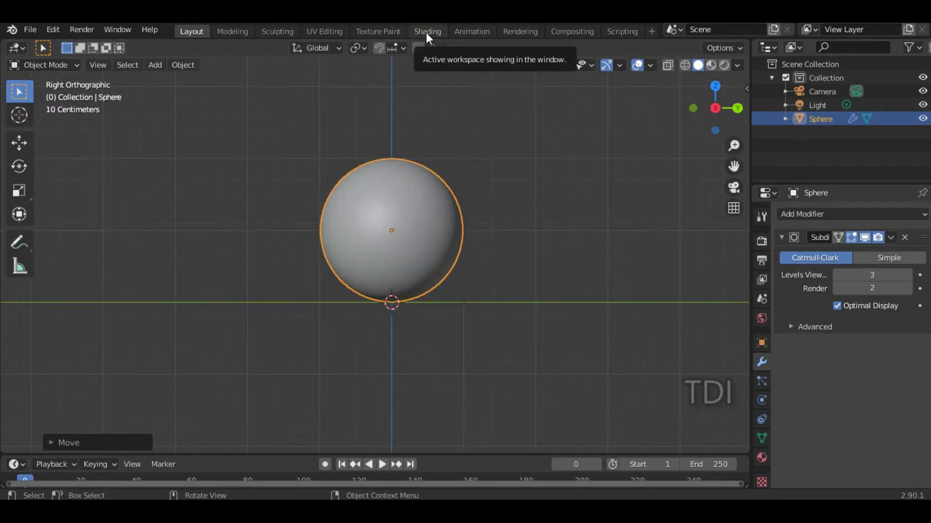
Create a new material named practice for the sphere in the Shading workspace and enlarge the shader editor.
click(429, 32)
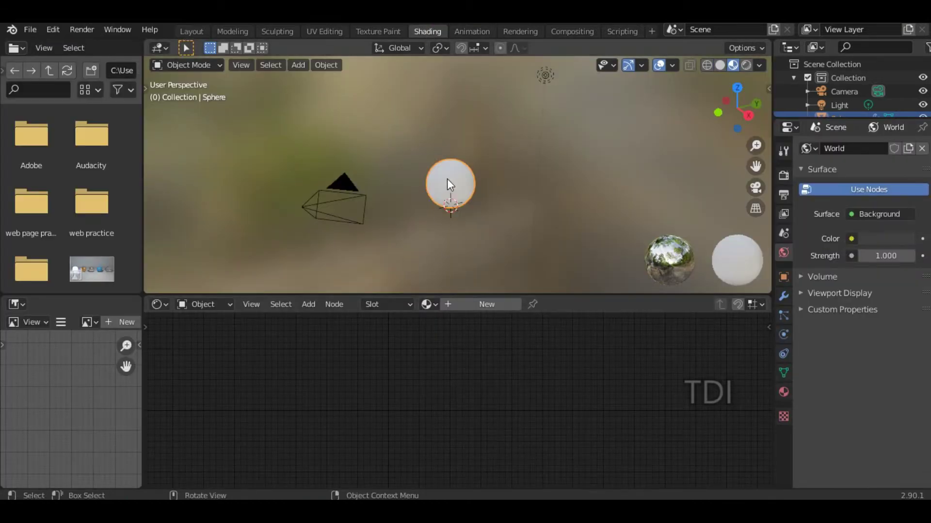
click(469, 304)
click(539, 304)
text(practice)
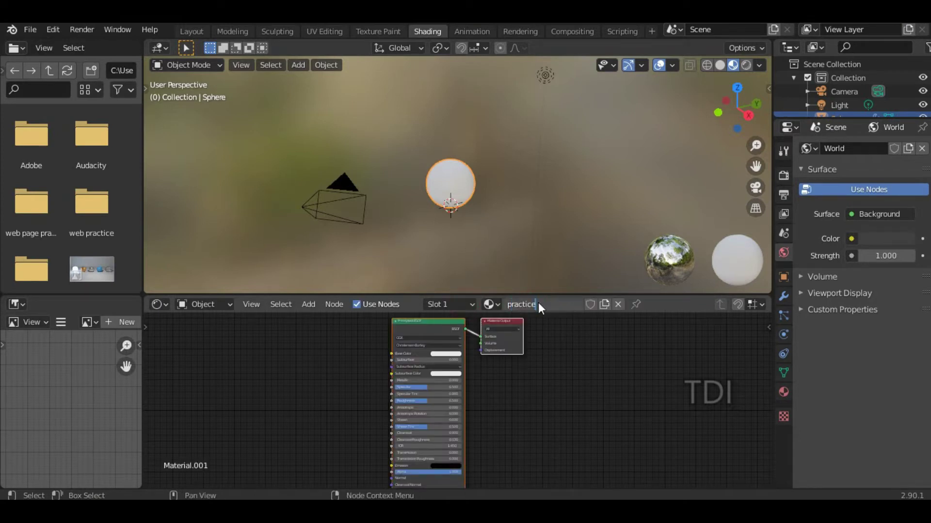
key(Return)
drag(512, 295, 514, 207)
scroll(494, 134, up, 3)
Set the render engine to Cycles with GPU Compute as the device and widen the properties editor.
click(784, 177)
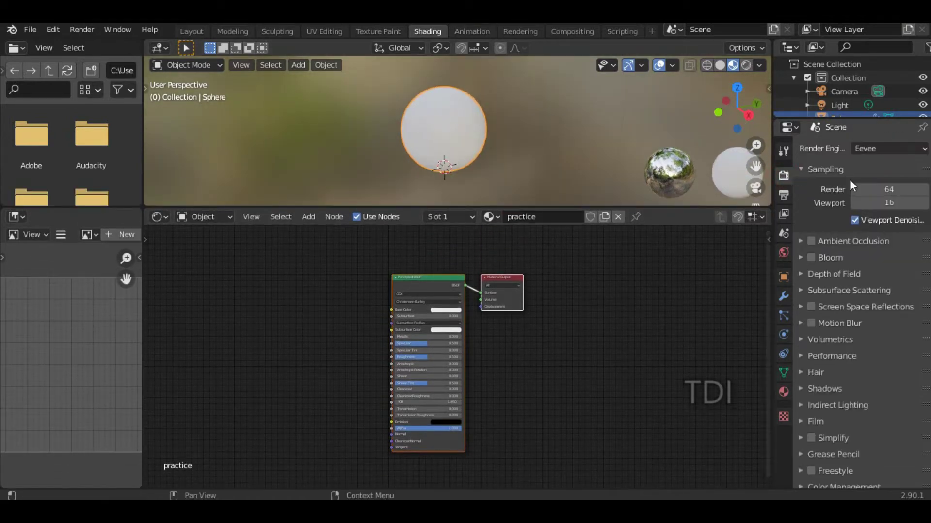
click(879, 147)
click(868, 195)
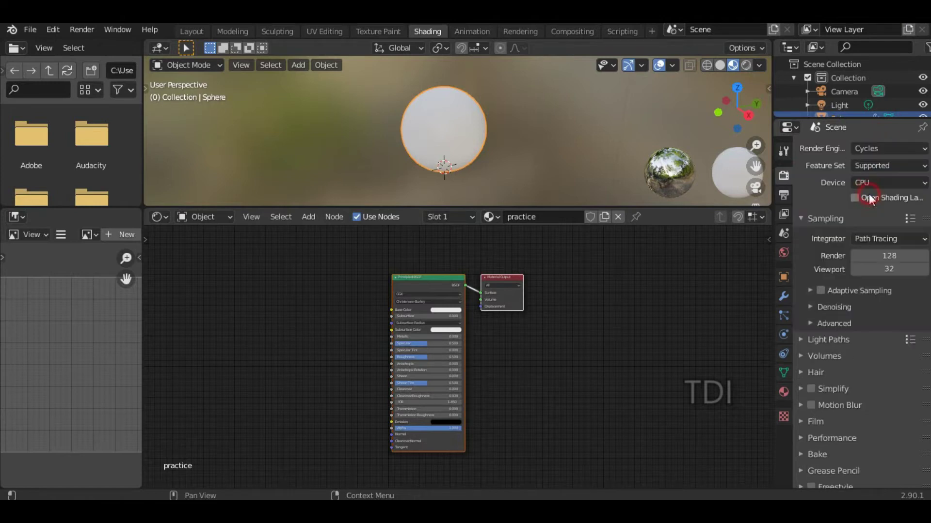
drag(773, 179, 732, 178)
Set the Principled BSDF node's Base Color to a light pink.
key(Home)
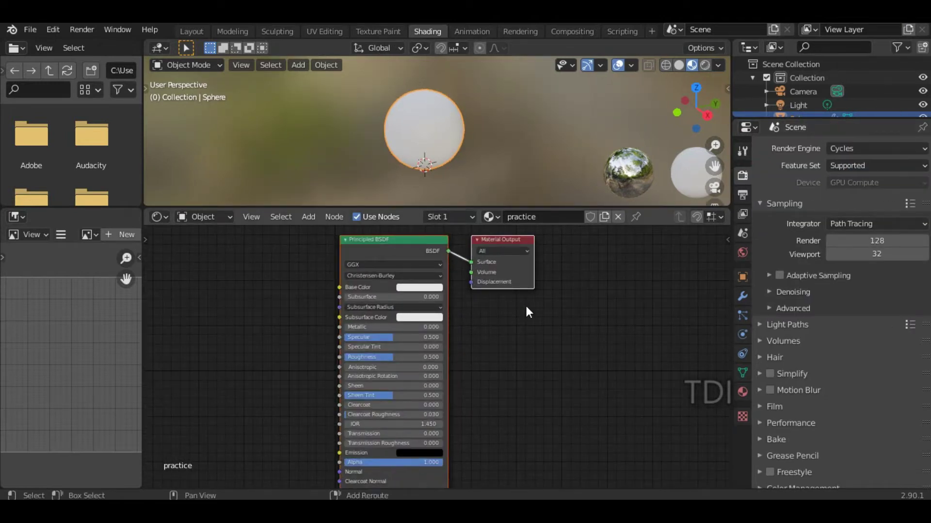
scroll(525, 304, up, 3)
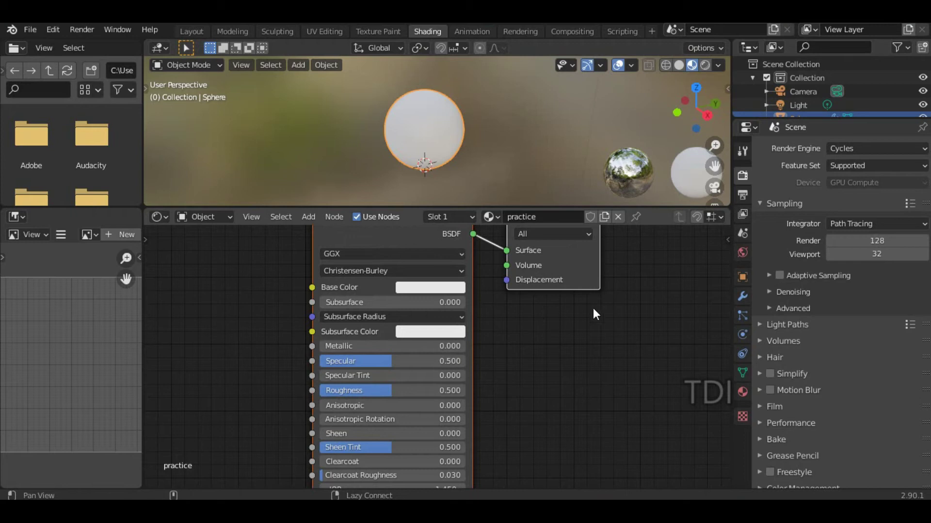
scroll(598, 306, down, 1)
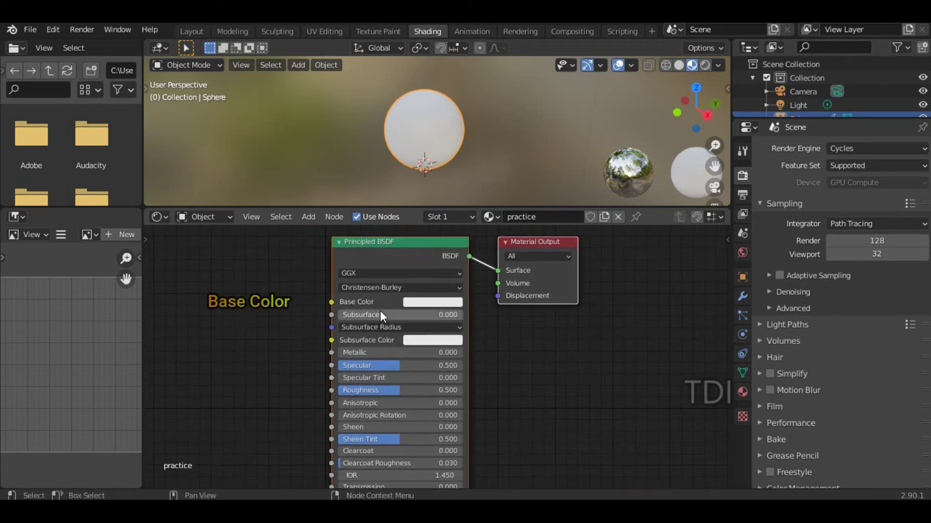
click(438, 302)
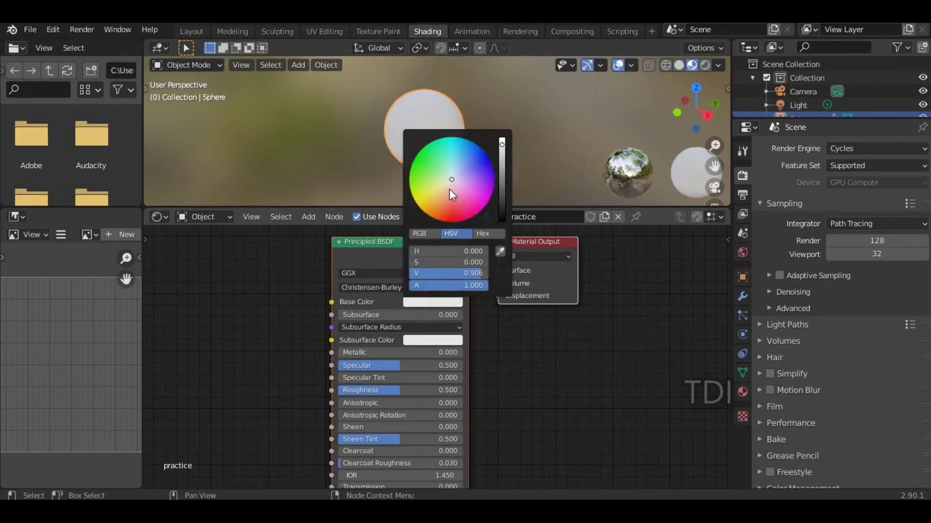
mouse_move(449, 183)
mouse_down()
mouse_move(458, 154)
mouse_move(484, 174)
mouse_move(457, 203)
mouse_move(462, 159)
mouse_up()
Try a light green Base Color with varied brightness, and settle on golden yellow with hue 0.136, saturation 0.630 and value 0.897.
click(275, 313)
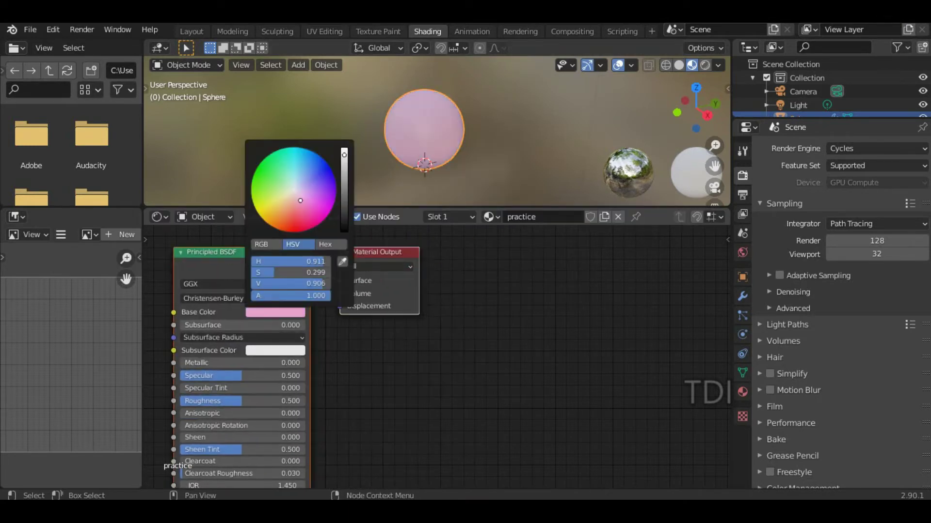
drag(301, 201, 277, 181)
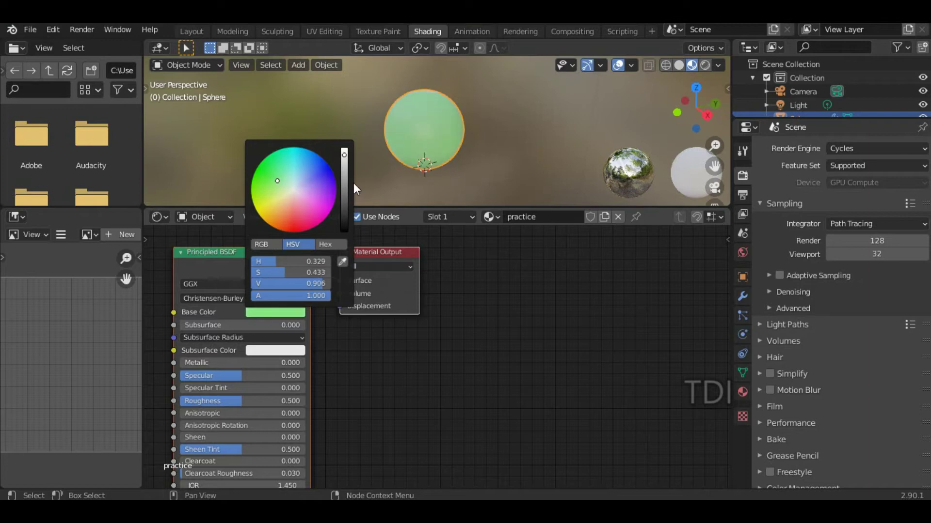
click(344, 153)
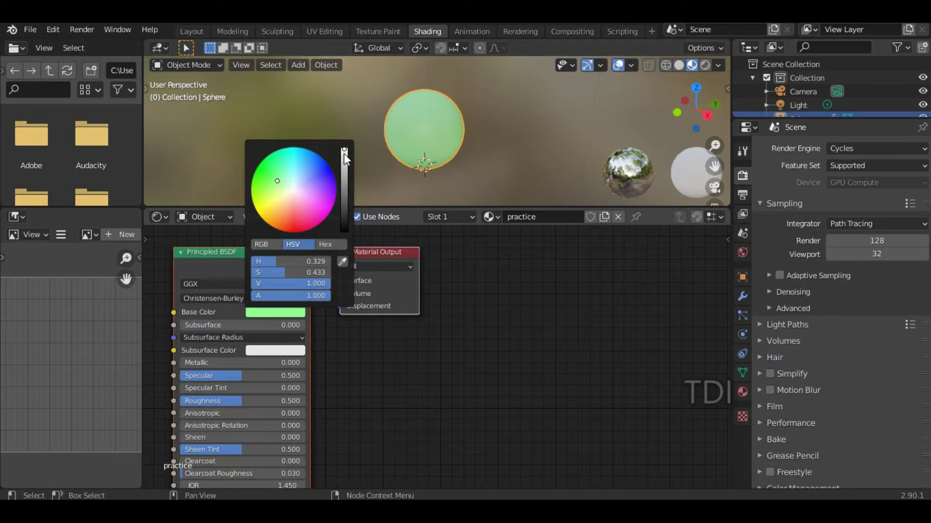
mouse_move(345, 151)
mouse_down()
mouse_move(346, 231)
mouse_move(344, 157)
mouse_up()
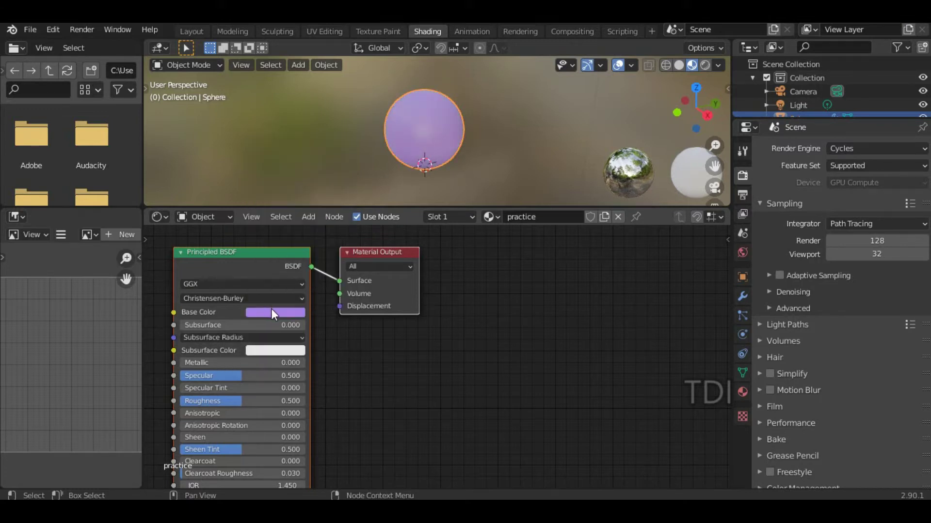
click(272, 312)
drag(297, 205, 278, 199)
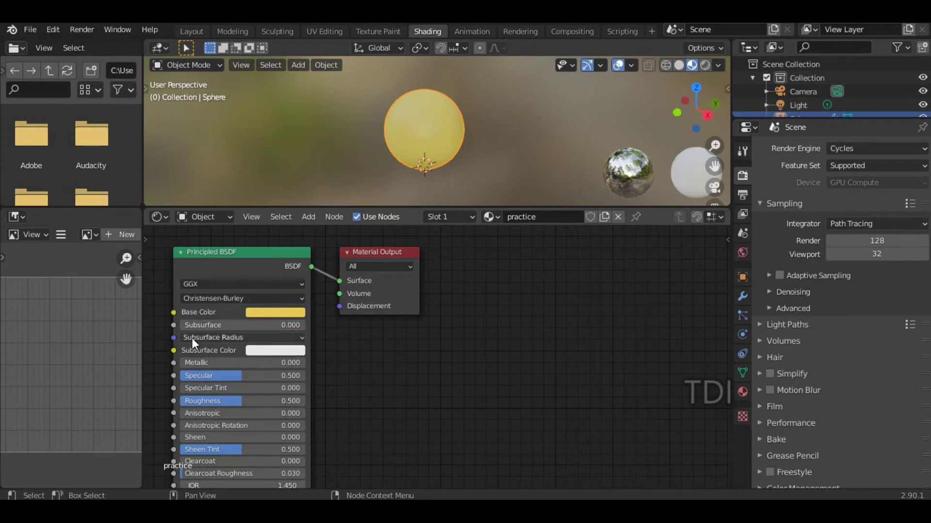
Set the Subsurface Color to bright red and raise the Subsurface amount to 1.000.
scroll(255, 334, up, 4)
middle_drag(337, 321, 497, 345)
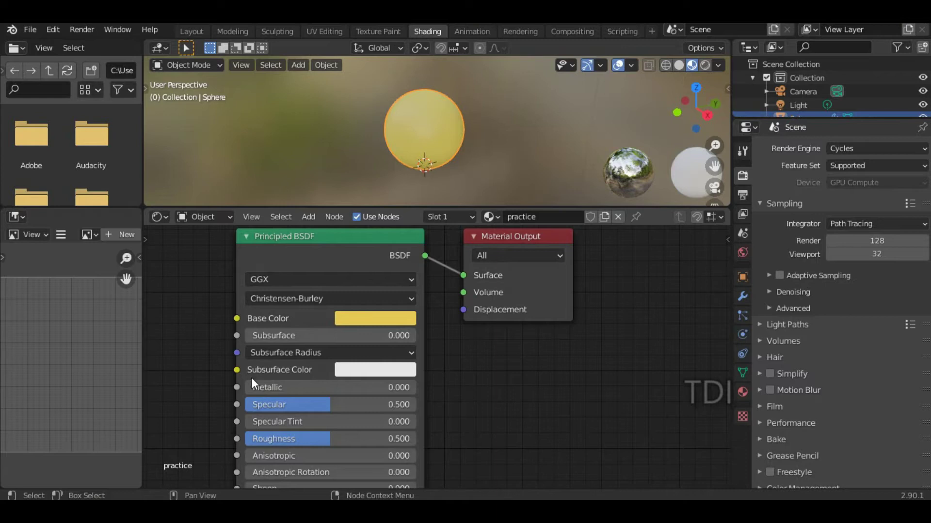
click(353, 369)
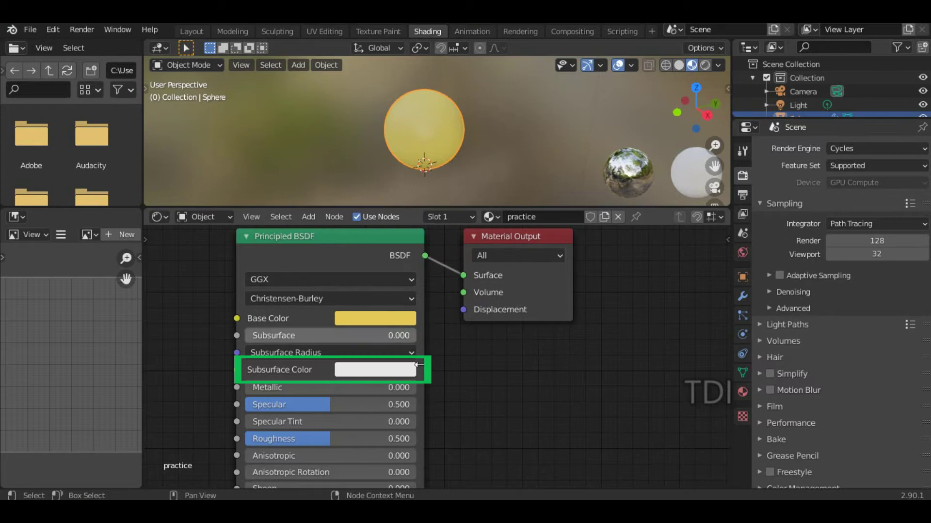
click(365, 379)
drag(393, 253, 396, 256)
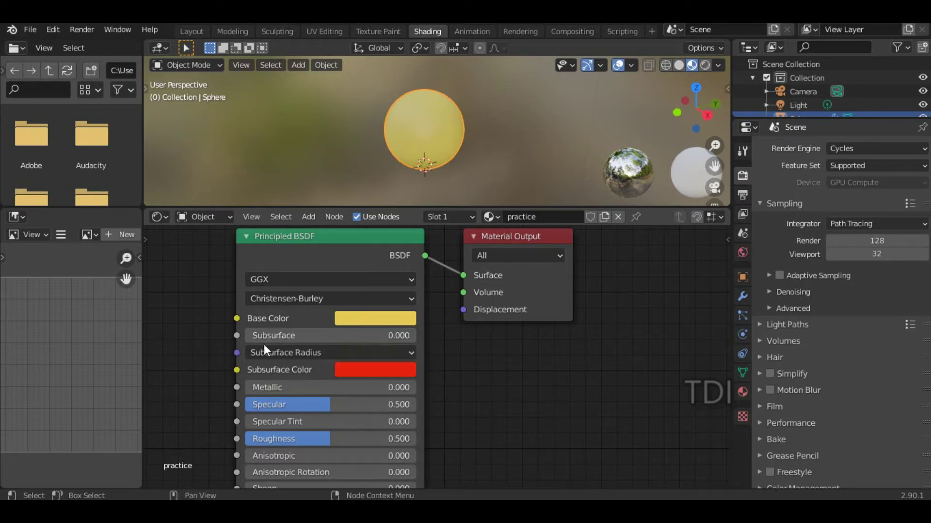
drag(260, 335, 407, 339)
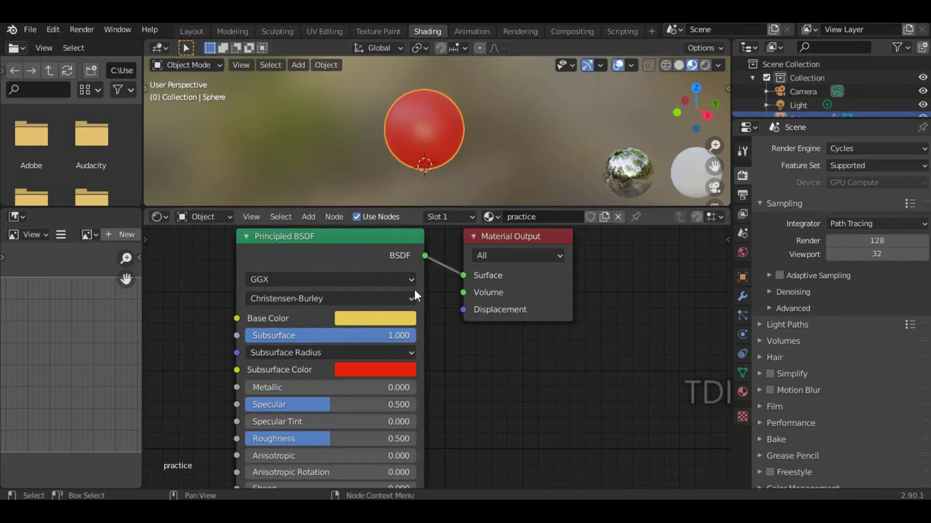
Change the Base Color to near-white and lower the Subsurface amount to compare its effect on the sphere.
click(380, 319)
click(403, 151)
drag(403, 152, 401, 152)
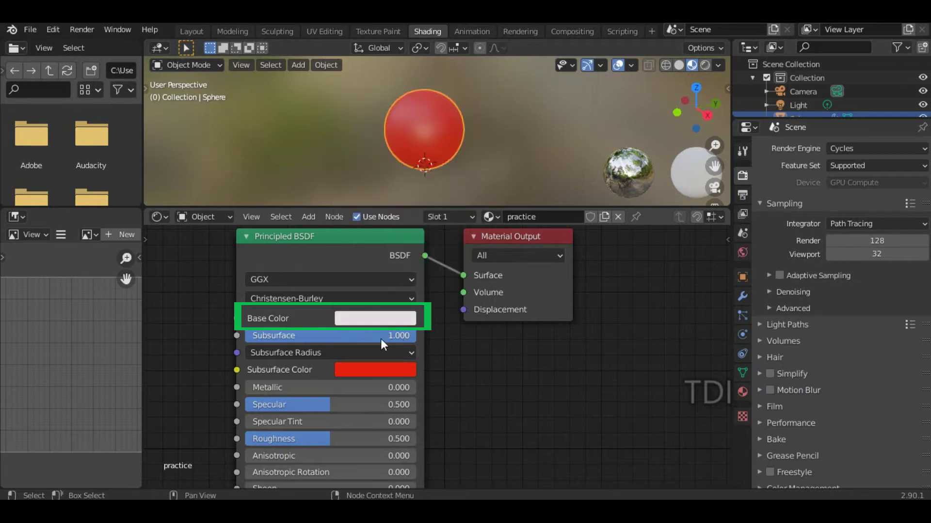
drag(406, 334, 337, 334)
mouse_move(466, 141)
middle_down()
mouse_move(519, 183)
mouse_move(541, 168)
mouse_move(449, 151)
mouse_move(455, 156)
middle_up()
click(703, 65)
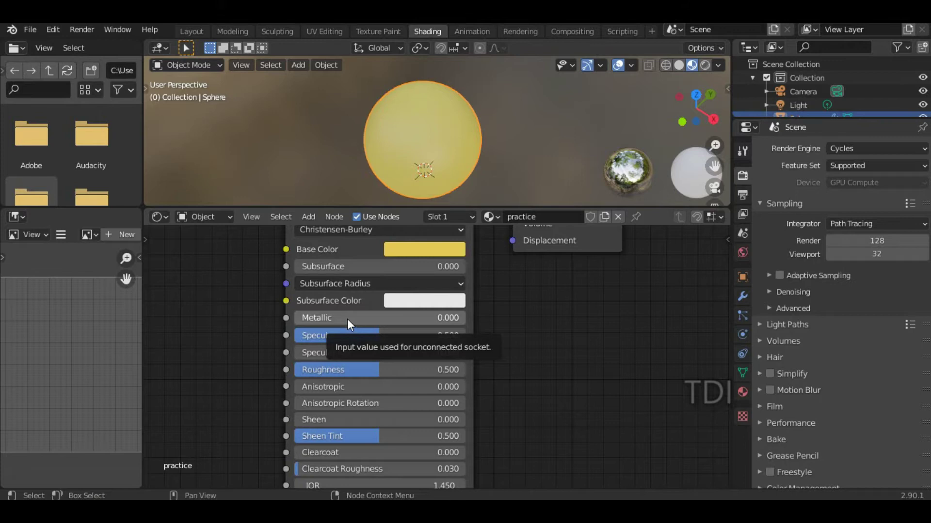
Raise Metallic to 0.459 and change the Base Color to a very pale pink.
middle_drag(429, 135, 467, 132)
drag(327, 315, 383, 316)
click(426, 248)
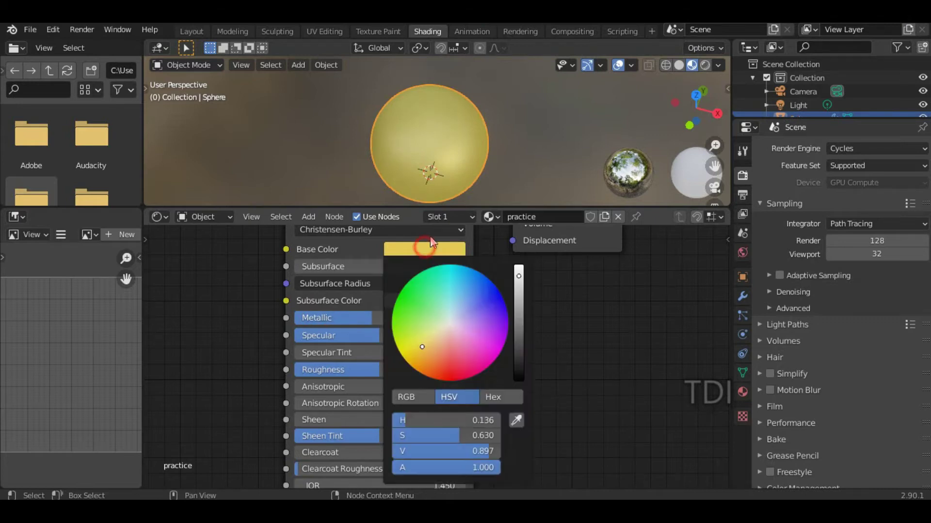
click(415, 249)
click(450, 320)
drag(450, 320, 456, 327)
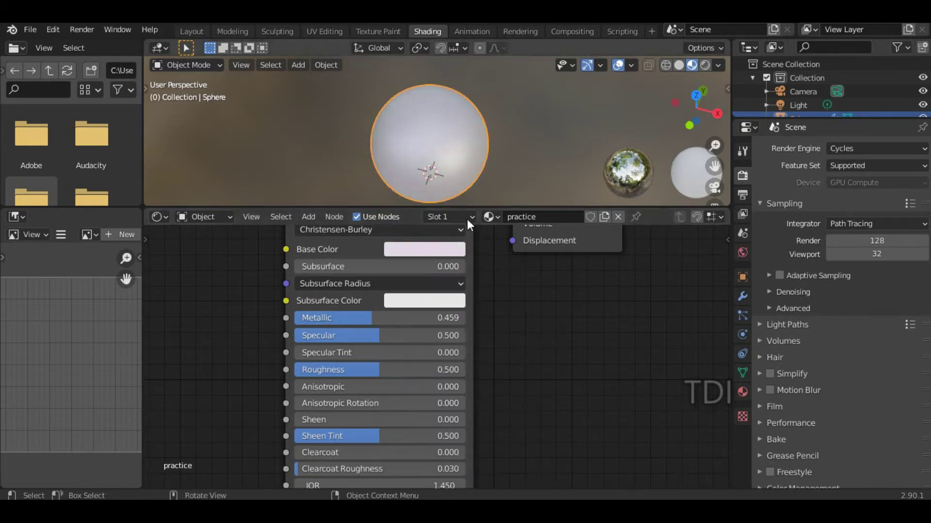
Try a Metallic value of 0.945 on the sphere and return it to 0.
drag(394, 318, 450, 317)
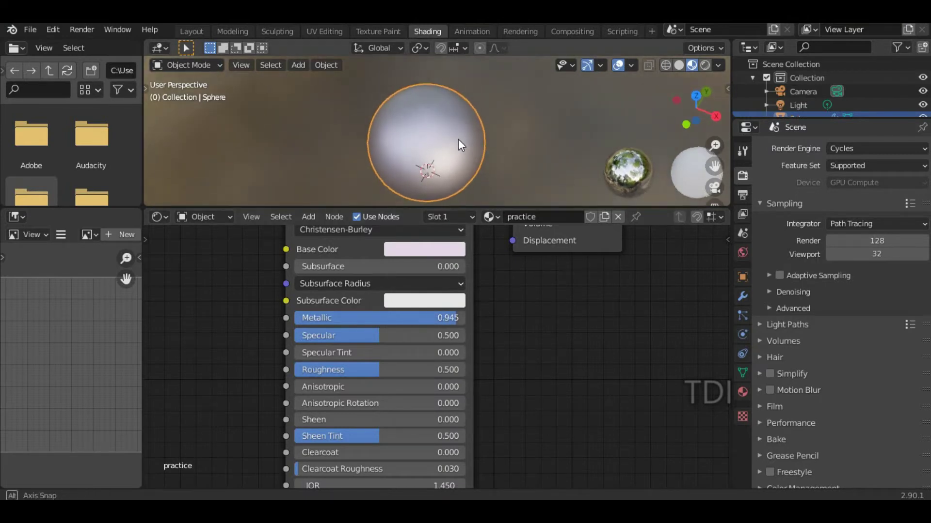
mouse_move(461, 135)
middle_down()
mouse_move(463, 103)
mouse_move(468, 136)
middle_up()
drag(444, 319, 302, 326)
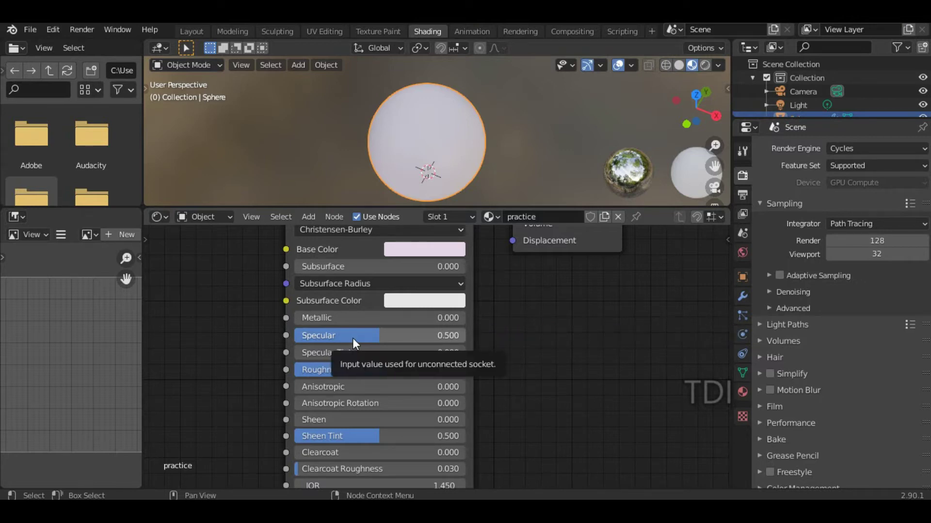
Lower the Principled BSDF Roughness to 0.236 to make the sphere glossier.
middle_drag(428, 194, 464, 146)
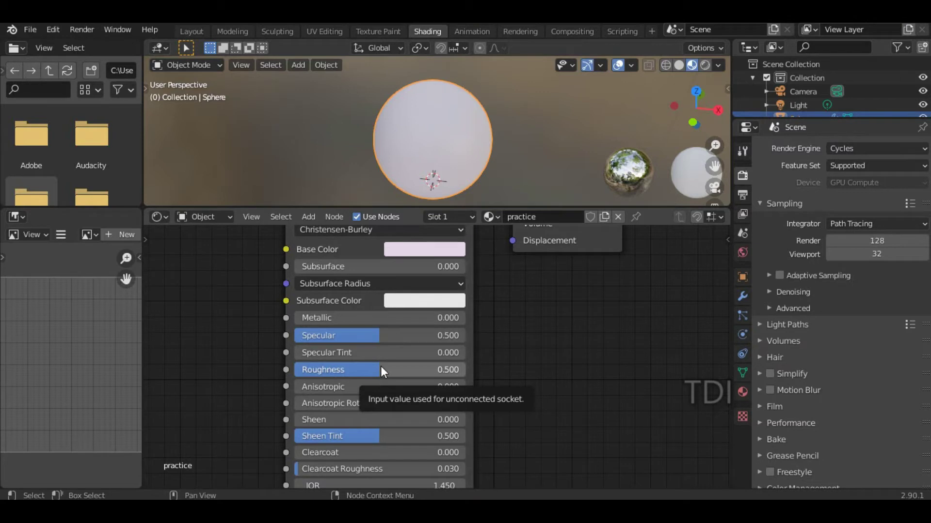
drag(378, 368, 292, 375)
mouse_move(453, 119)
middle_down()
mouse_move(468, 110)
mouse_move(465, 153)
mouse_move(461, 133)
middle_up()
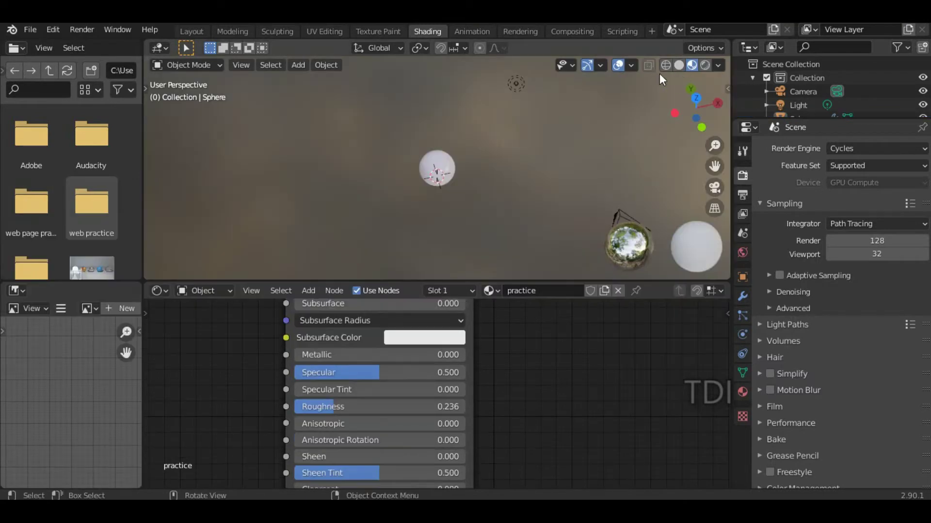
Change the scene's light to an Area light and scale it up to a rectangle larger than the sphere.
click(512, 105)
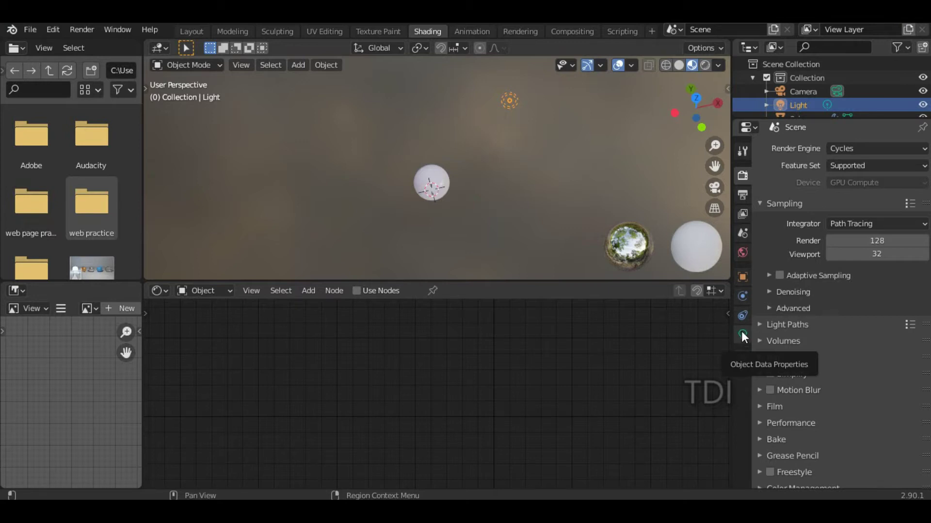
click(742, 334)
click(897, 206)
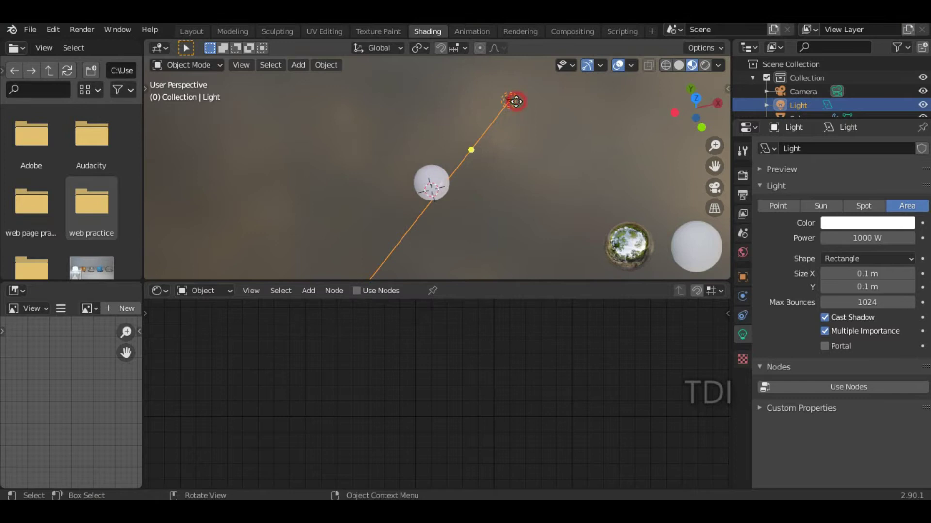
key(s)
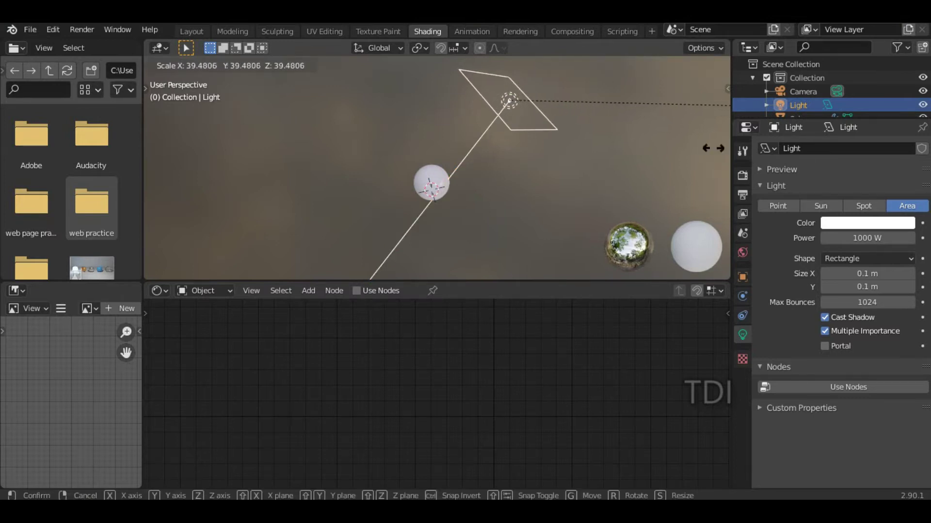
click(676, 152)
Examine the area light's placement and its highlight on the sphere from several angles and distances.
scroll(477, 169, up, 6)
mouse_move(507, 211)
middle_down()
mouse_move(472, 182)
mouse_move(496, 171)
middle_up()
click(496, 170)
scroll(495, 170, down, 3)
middle_drag(519, 104, 519, 127)
scroll(504, 127, down, 3)
click(426, 169)
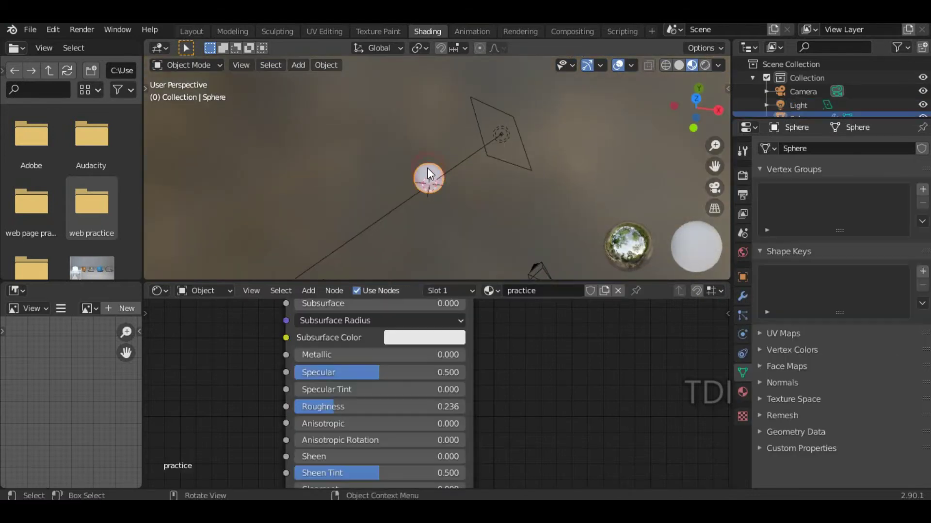
scroll(429, 170, up, 9)
key(n)
key(n)
middle_drag(513, 194, 549, 195)
scroll(484, 177, down, 2)
scroll(549, 167, down, 2)
click(513, 114)
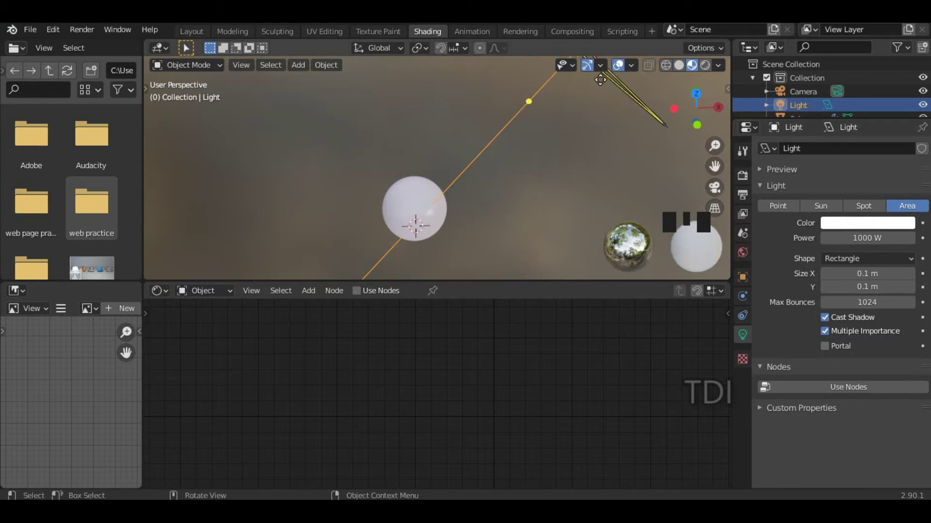
shift+middle_drag(540, 183, 508, 161)
scroll(539, 216, up, 4)
Set the sphere material's Base Color to saturated blue with hue 0.607, saturation 0.993 and value 0.897.
click(468, 161)
shift+middle_drag(523, 292, 524, 377)
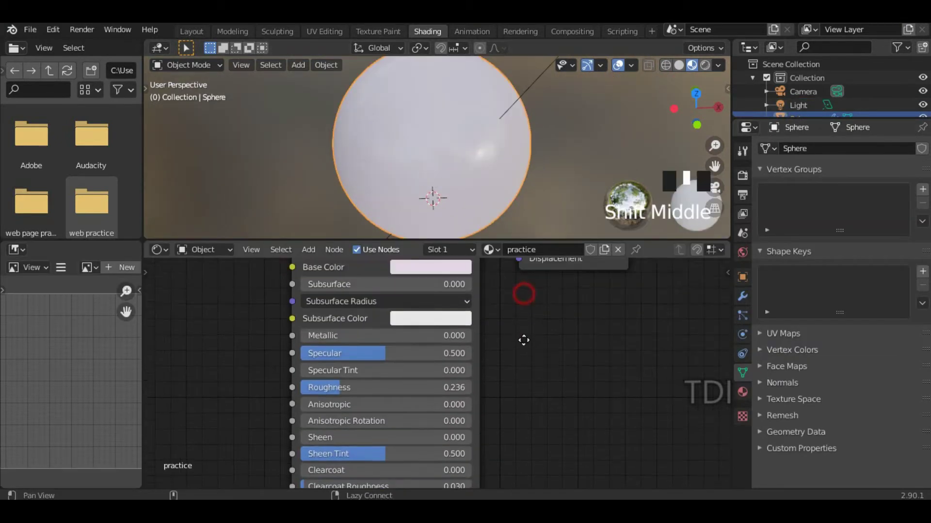
click(429, 306)
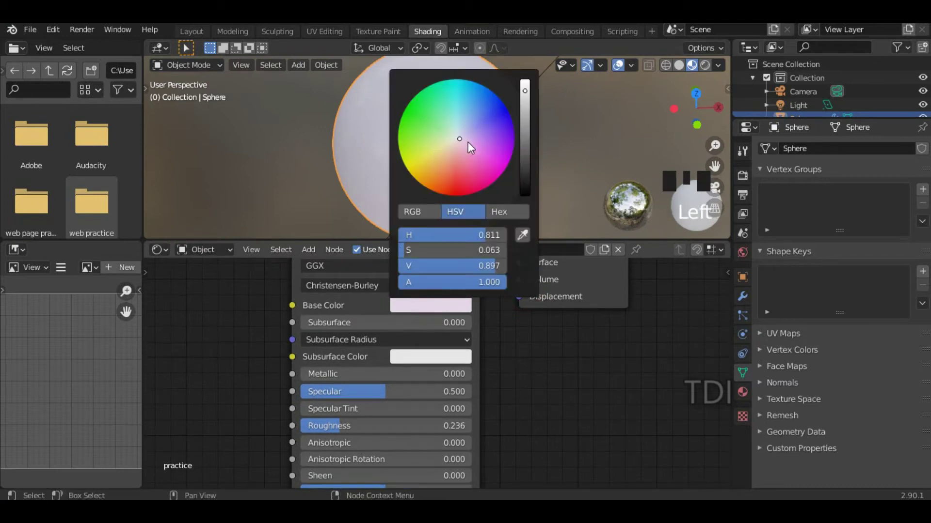
drag(461, 133, 492, 92)
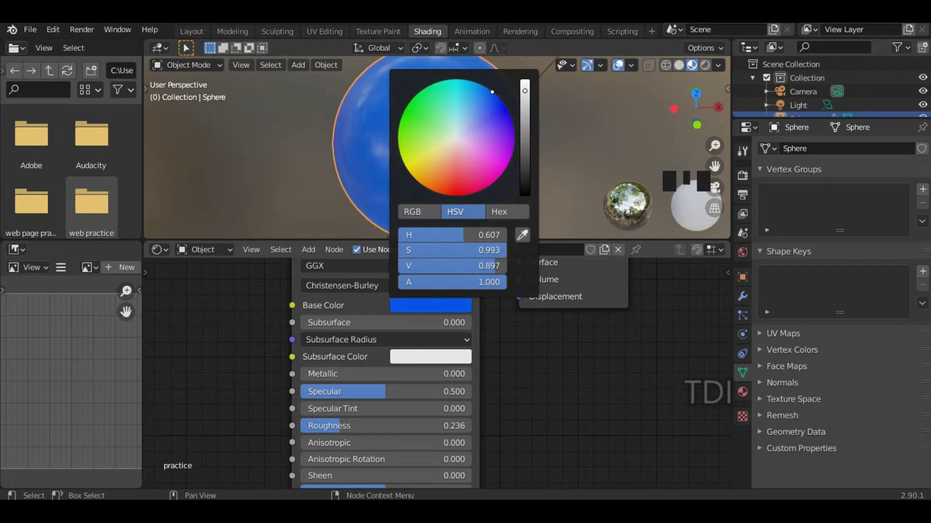
click(537, 360)
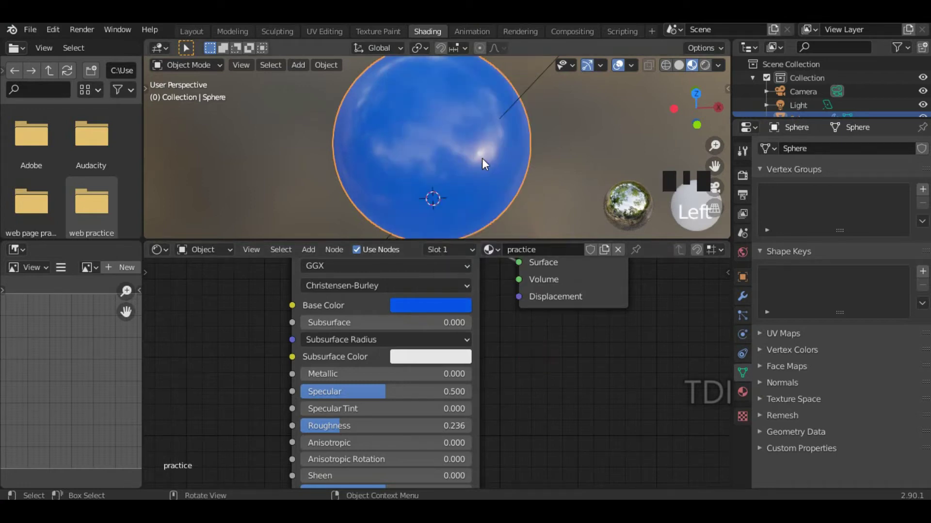
Switch the viewport to rendered shading and raise the Specular Tint to 1.000, comparing the highlight at 0.873 on the way.
alt+drag(484, 144, 486, 127)
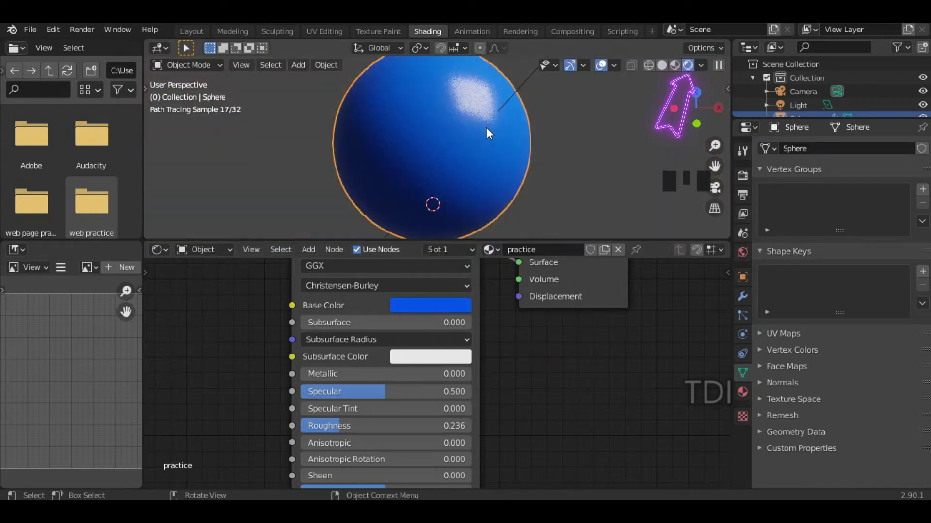
shift+middle_drag(409, 430, 403, 377)
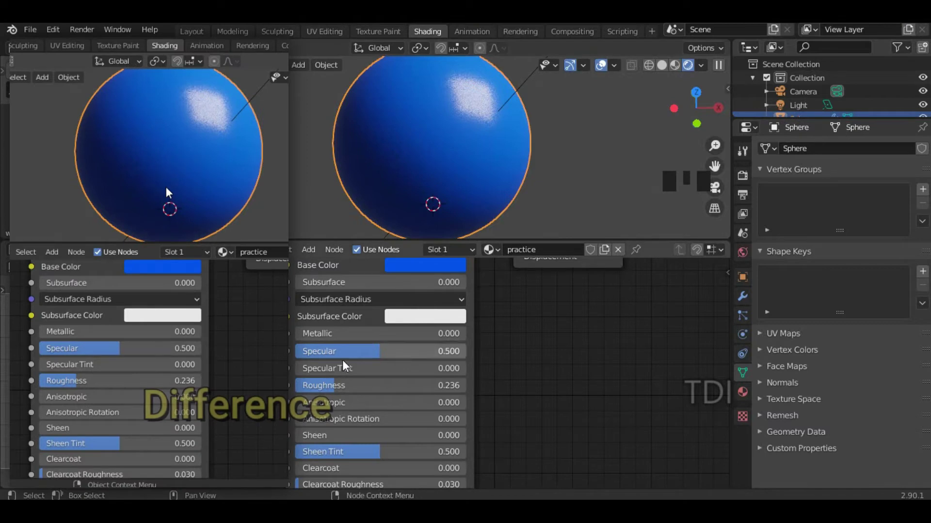
drag(344, 367, 444, 368)
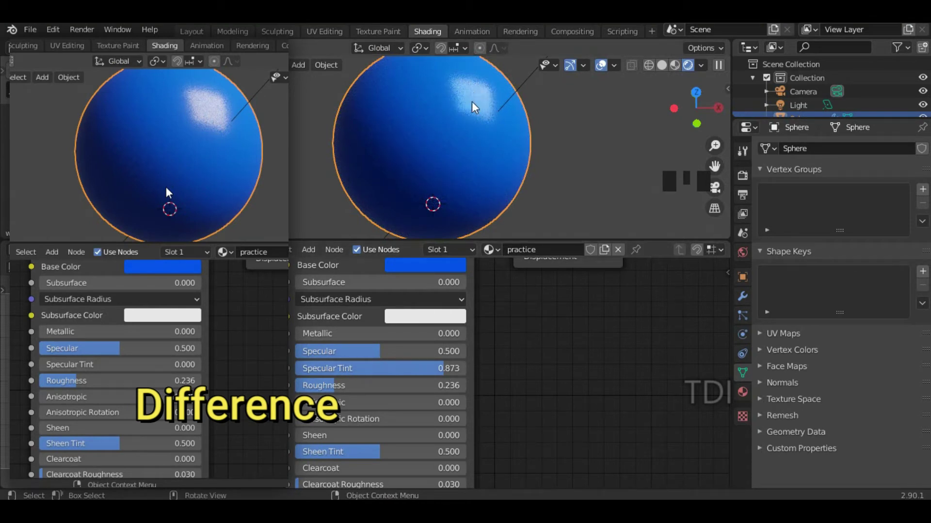
click(398, 133)
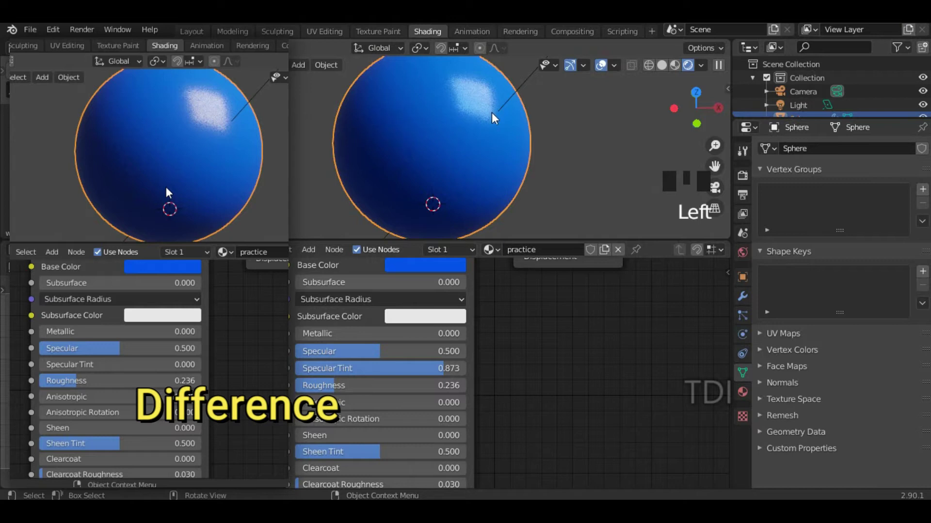
drag(445, 368, 466, 368)
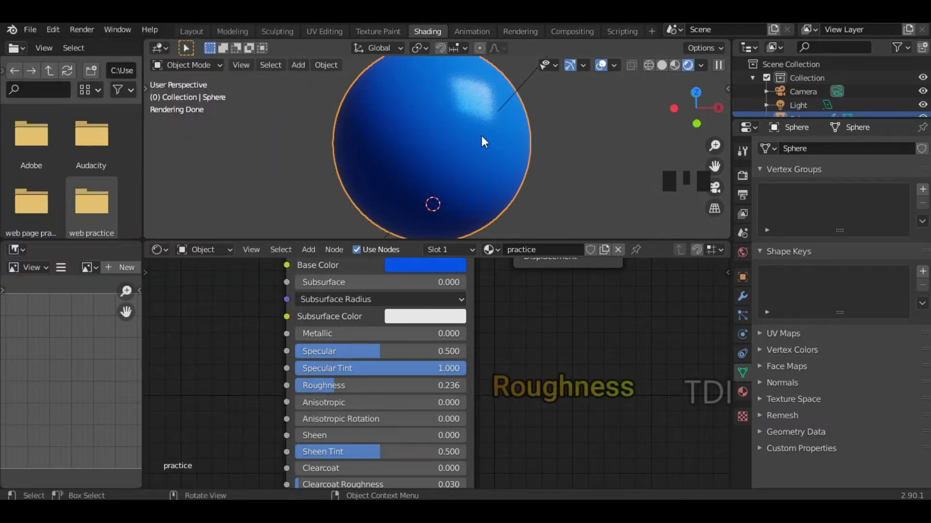
Compare the sphere's highlight with the Roughness set to 1.000, 0.505 and finally 0.000.
drag(331, 388, 464, 385)
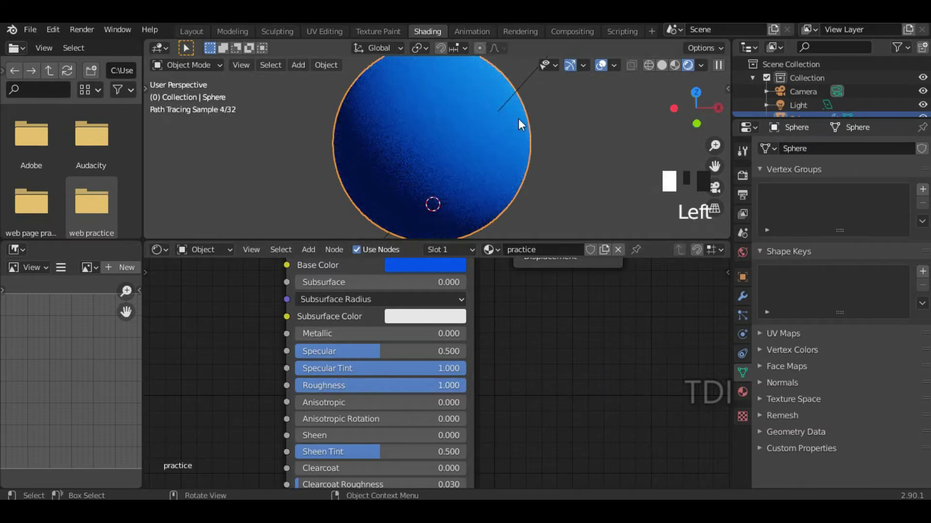
drag(452, 385, 380, 385)
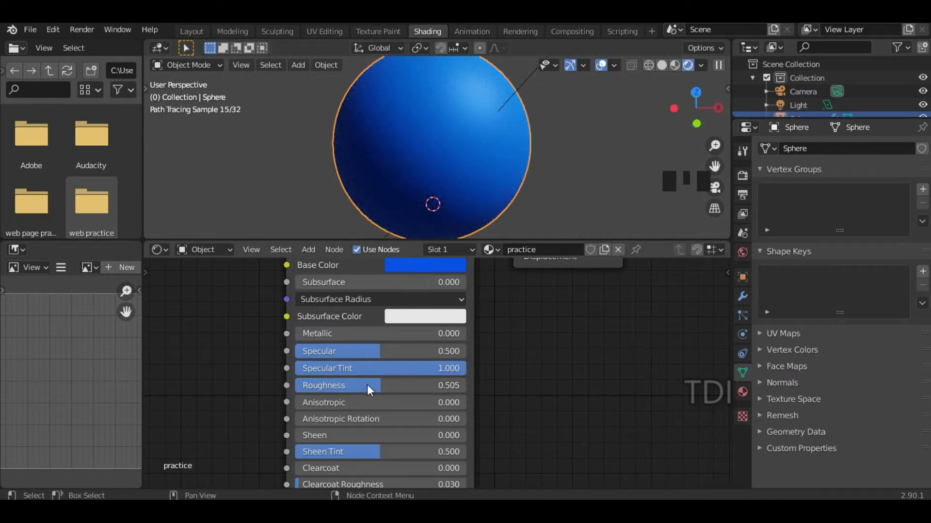
drag(370, 386, 295, 386)
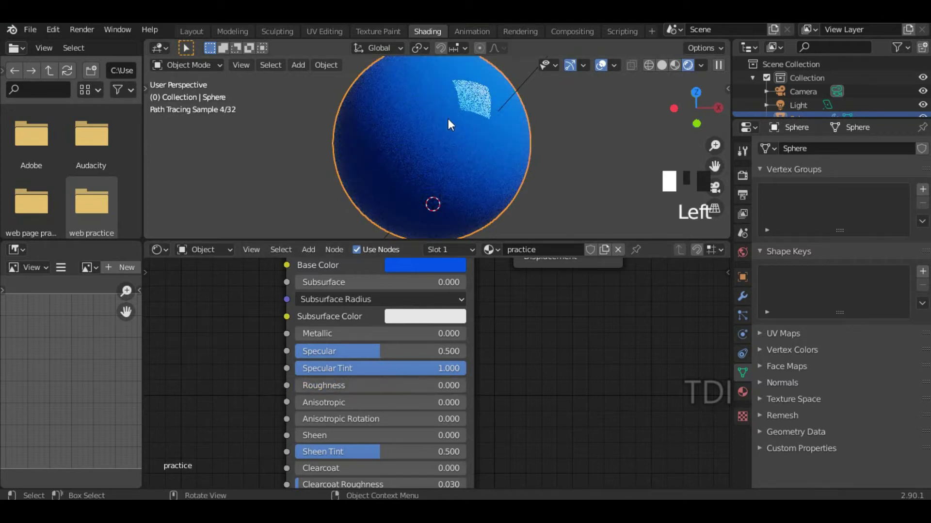
scroll(478, 145, down, 2)
middle_drag(478, 146, 490, 155)
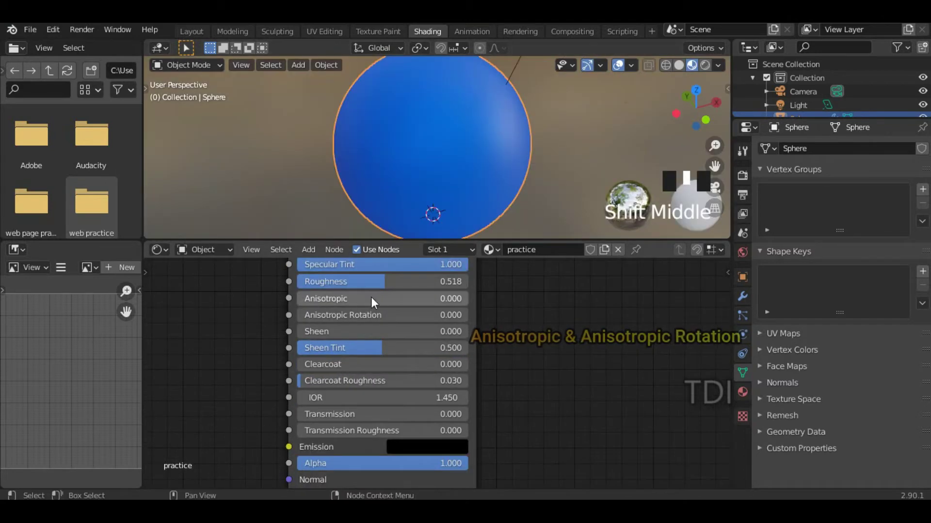
Set Metallic and Anisotropic to 1.000 and Anisotropic Rotation to 0.759, and switch the viewport to rendered shading.
drag(377, 295, 485, 238)
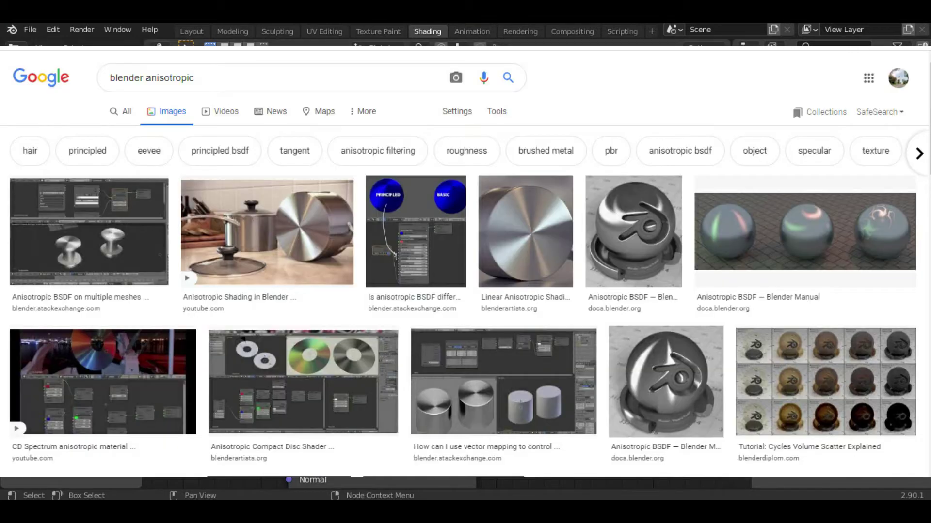
alt+drag(378, 348, 376, 412)
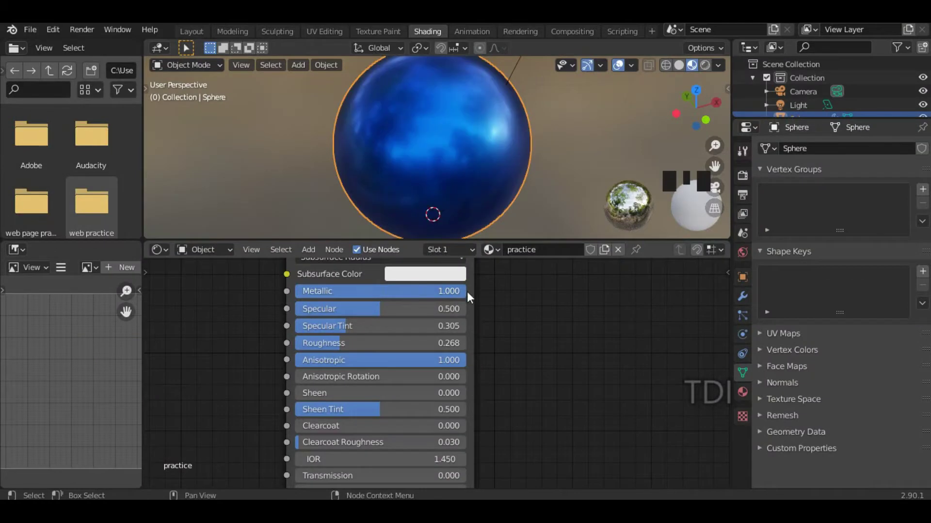
drag(340, 378, 444, 375)
click(688, 65)
shift+middle_drag(530, 321, 498, 338)
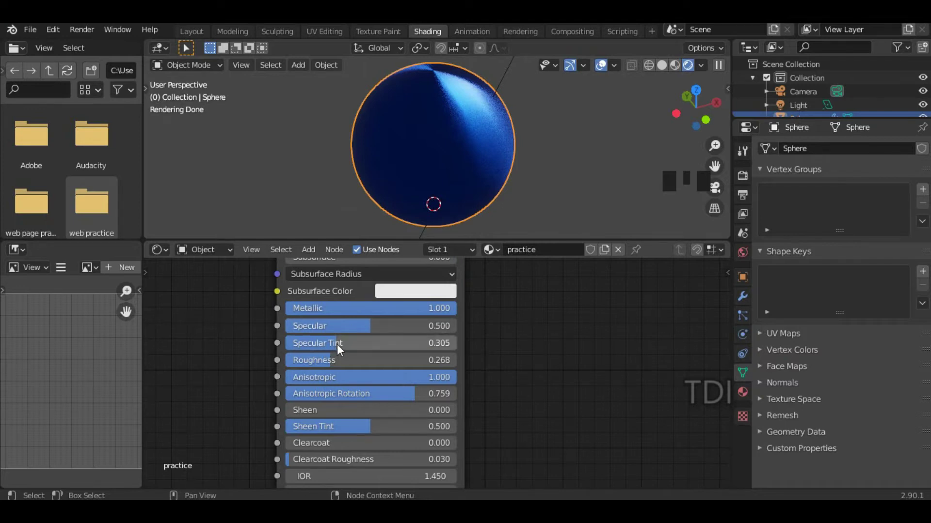
Lower Specular Tint to 0.000 and Roughness to 0.236, and inspect the anisotropic highlight from above and from the side.
drag(335, 342, 284, 342)
shift+middle_drag(340, 370, 343, 338)
shift+middle_drag(446, 381, 466, 377)
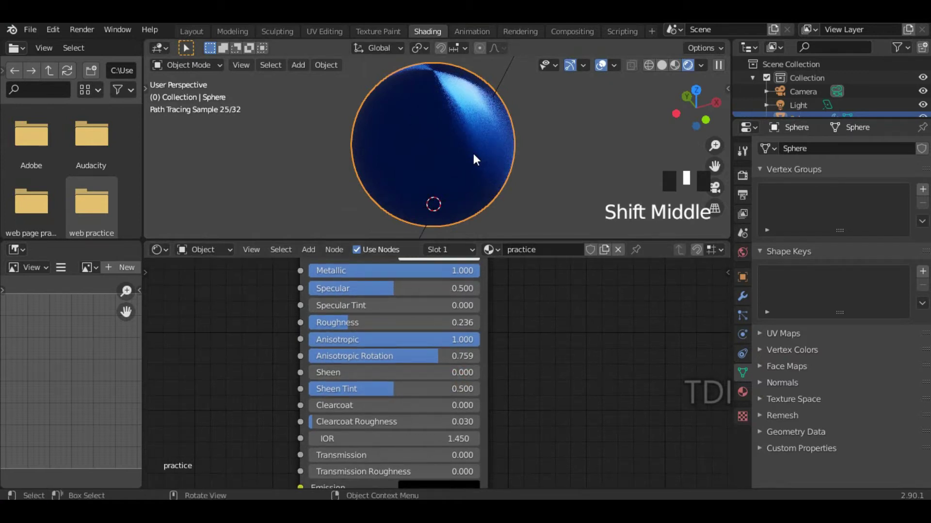
alt+middle_drag(443, 103, 430, 149)
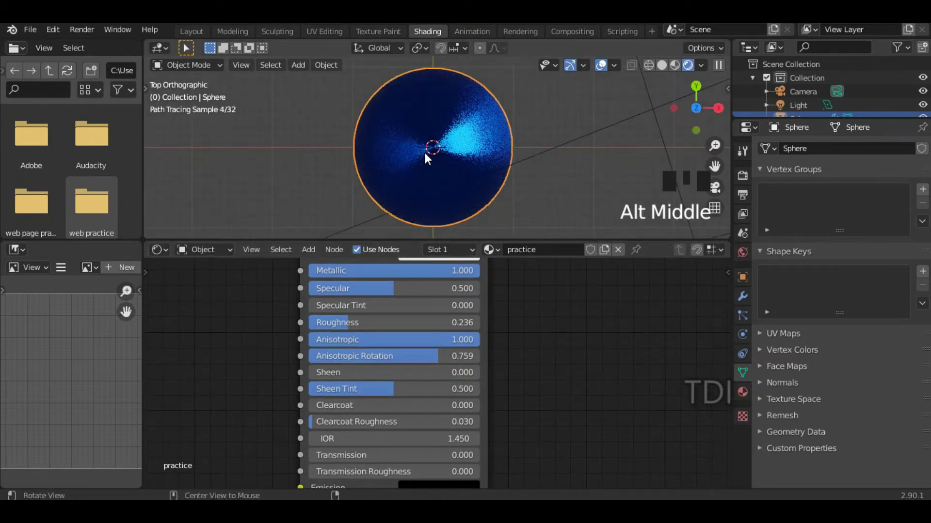
alt+middle_drag(472, 173, 504, 159)
mouse_move(533, 138)
middle_down()
mouse_move(588, 104)
mouse_move(634, 182)
mouse_move(616, 222)
mouse_move(539, 143)
middle_up()
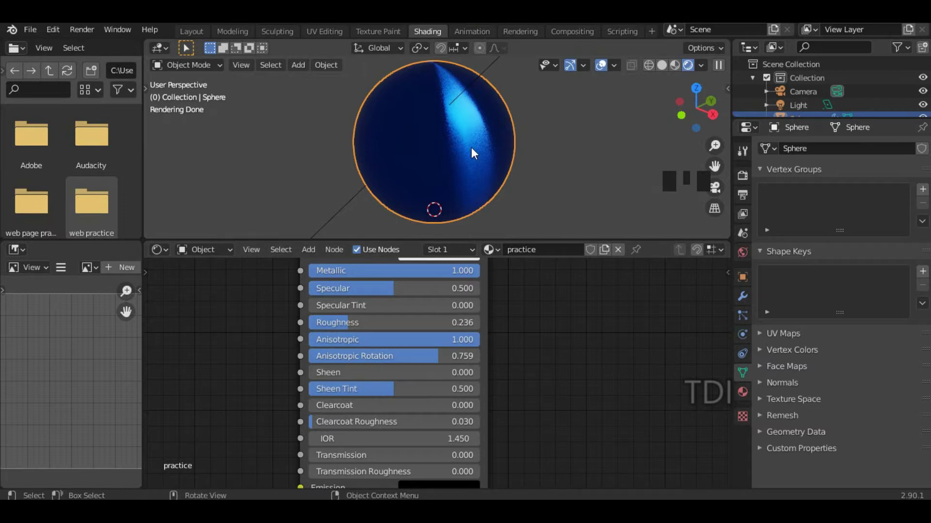
Compare the sphere in material preview and rendered shading, and reduce Anisotropic Rotation to 0.618 and further.
click(675, 65)
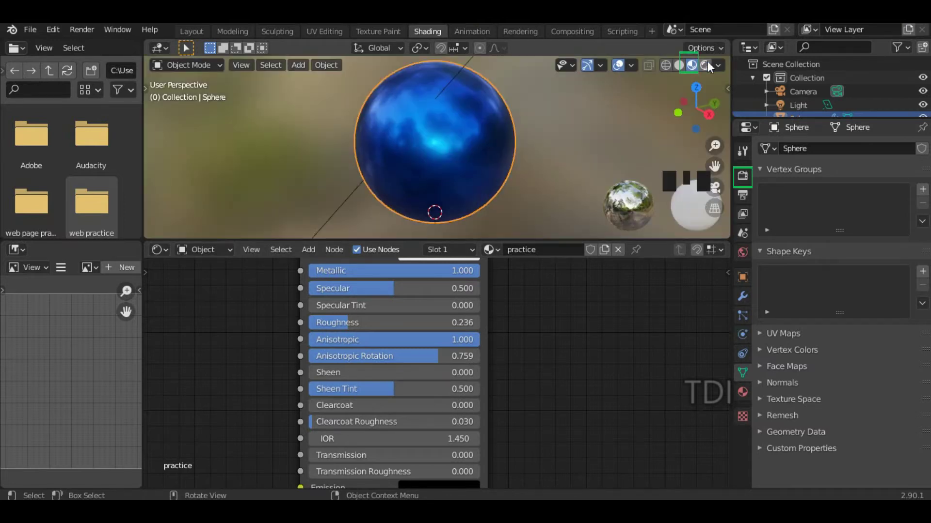
click(688, 65)
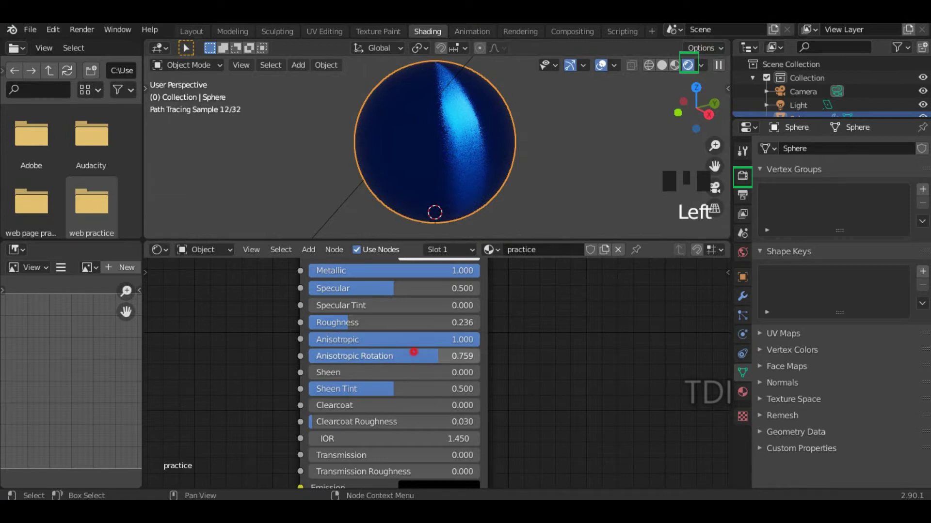
drag(414, 352, 390, 353)
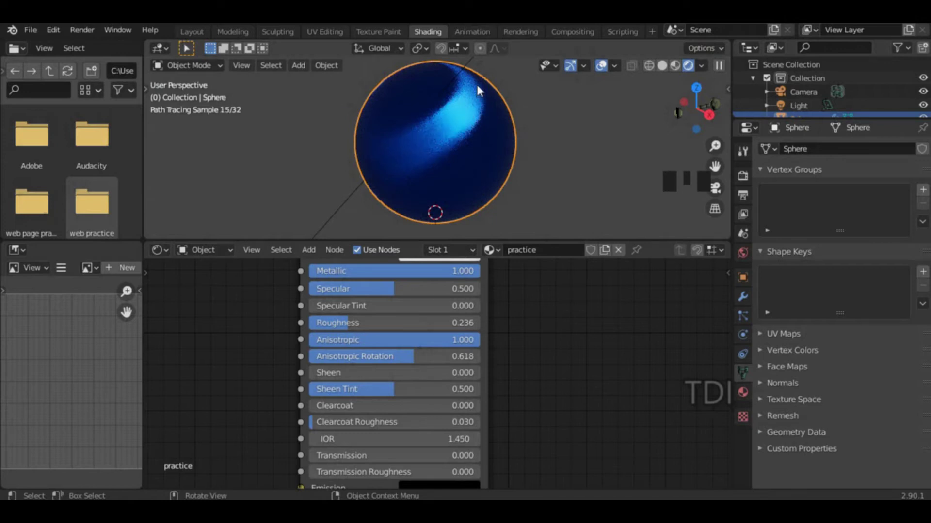
drag(411, 355, 388, 357)
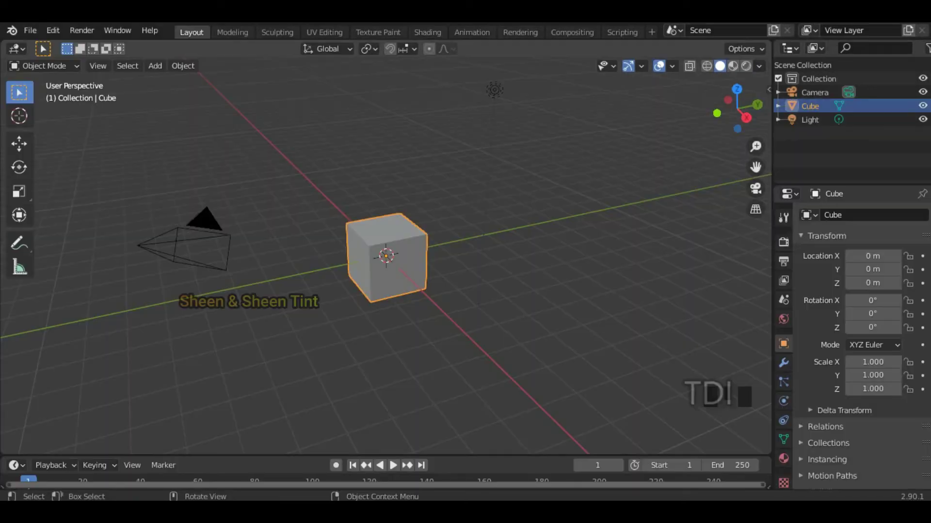
Delete the default cube from the new scene and add a UV sphere.
click(469, 224)
key(Delete)
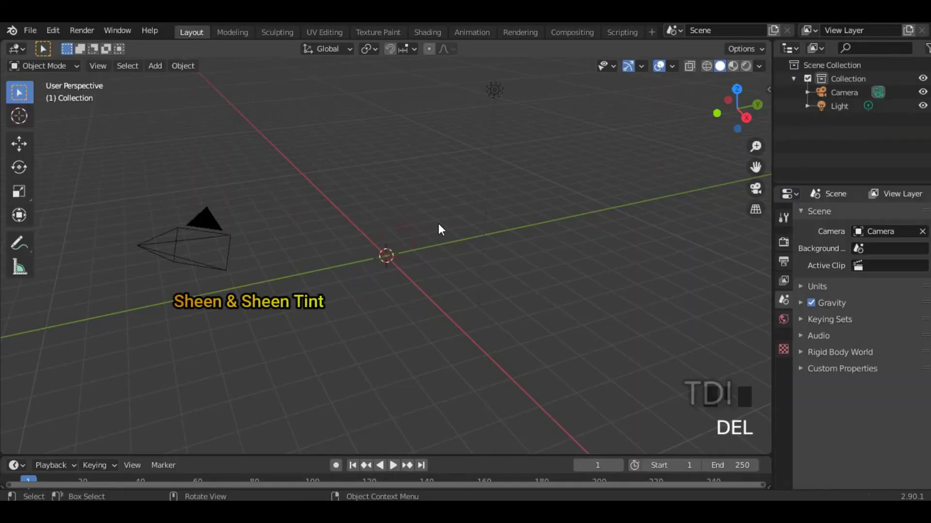
key(shift+a)
mouse_move(346, 224)
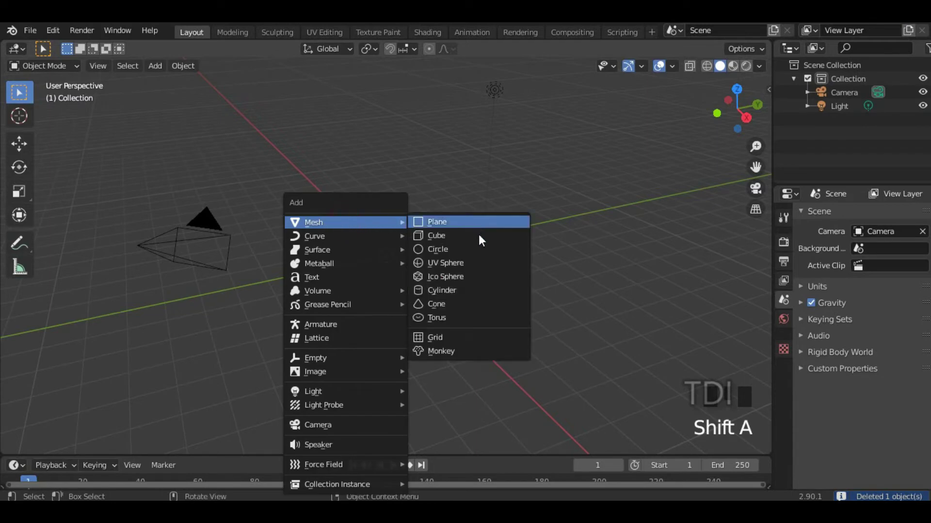
click(457, 262)
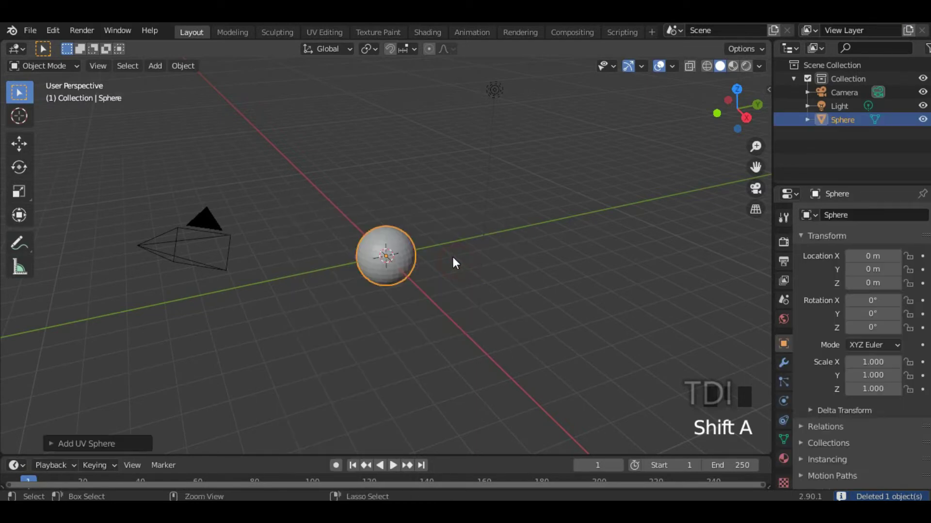
Add a Subdivision Surface modifier with viewport level 3 to the sphere and shade it smooth.
key(ctrl+3)
scroll(417, 284, up, 5)
shift+middle_drag(420, 290, 727, 325)
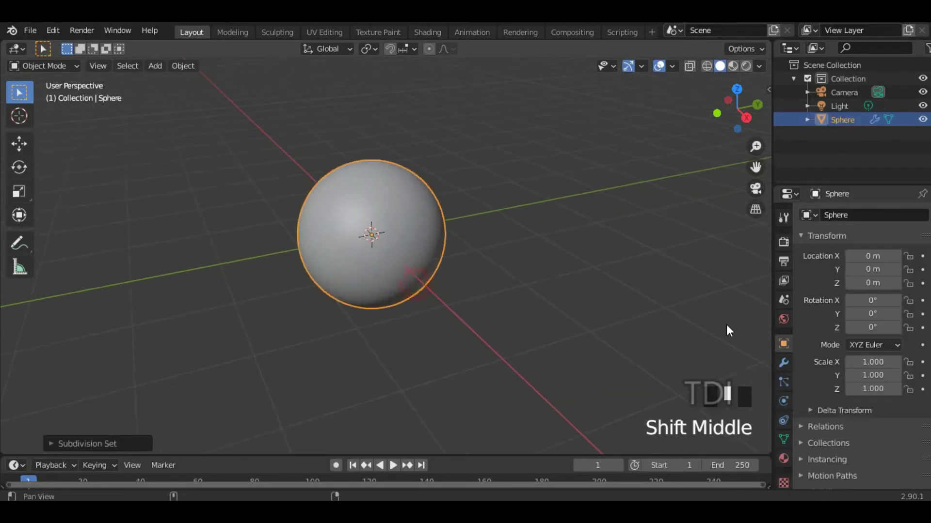
click(782, 363)
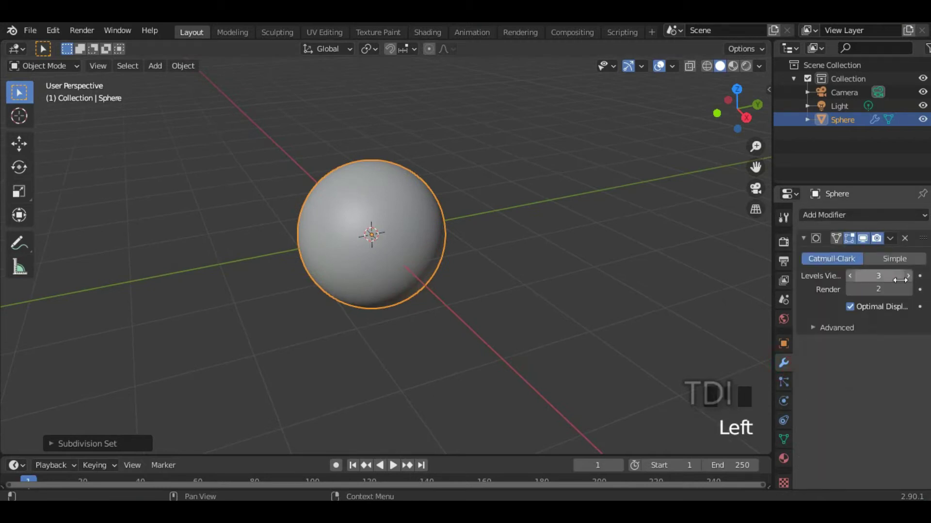
right_click(403, 240)
click(404, 241)
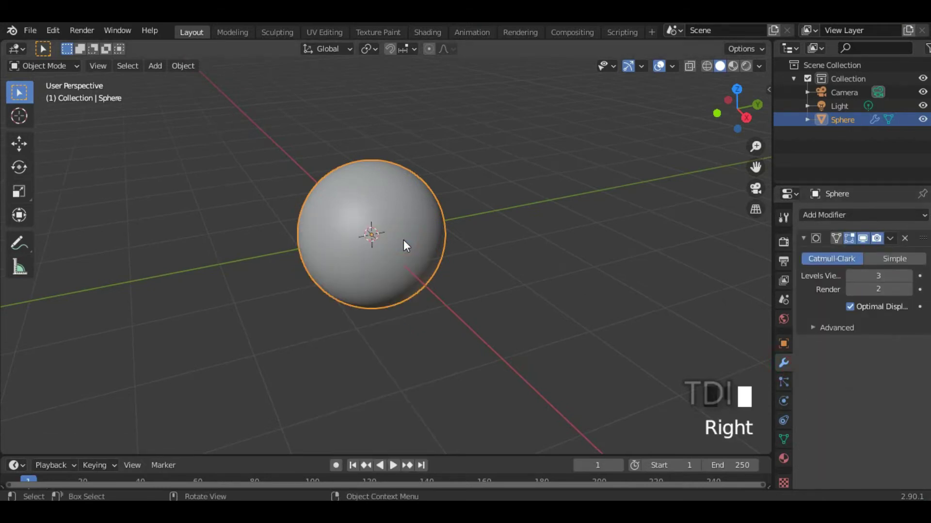
Move the sphere straight up by about one radius in the right view so it rests on the ground line.
key(KP_3)
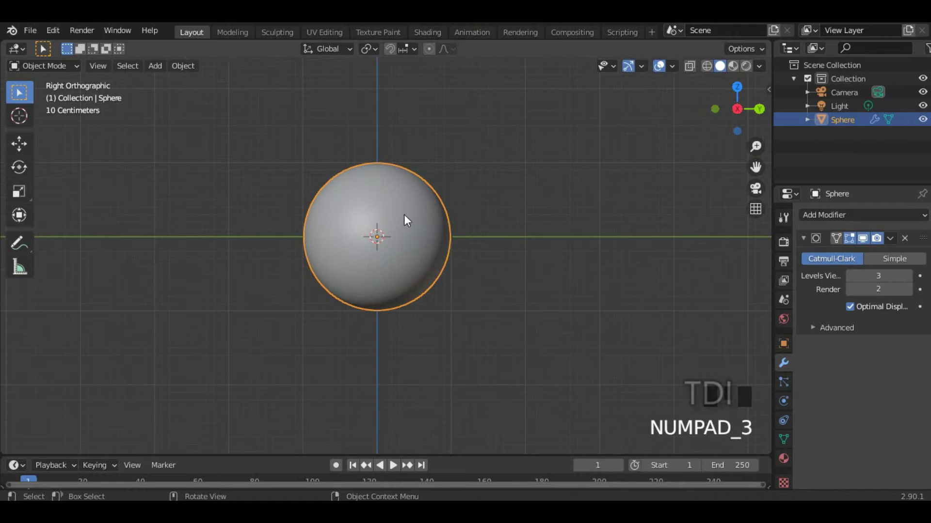
key(g)
click(507, 209)
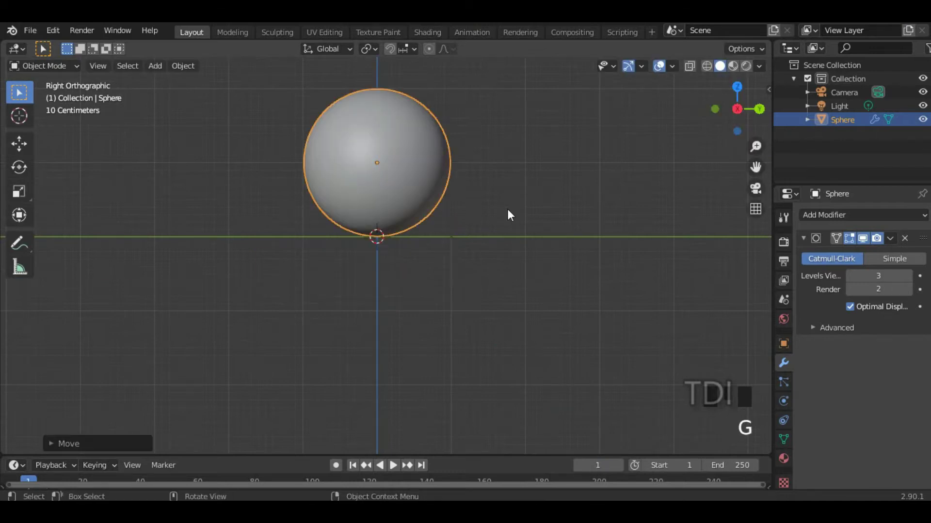
scroll(507, 208, down, 5)
shift+middle_drag(501, 210, 502, 253)
Switch to the Shading workspace, enlarge the node editor and create a new material for the sphere.
click(425, 30)
scroll(476, 206, up, 5)
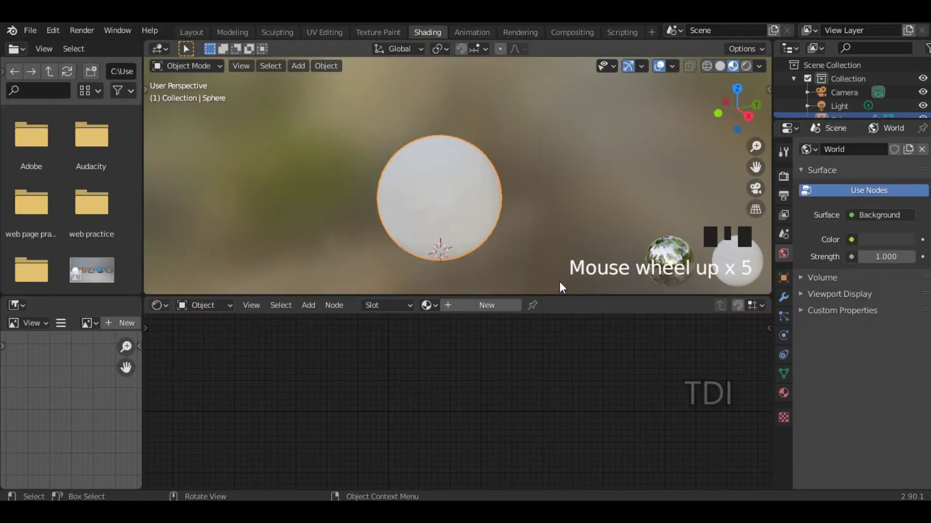
drag(563, 295, 563, 284)
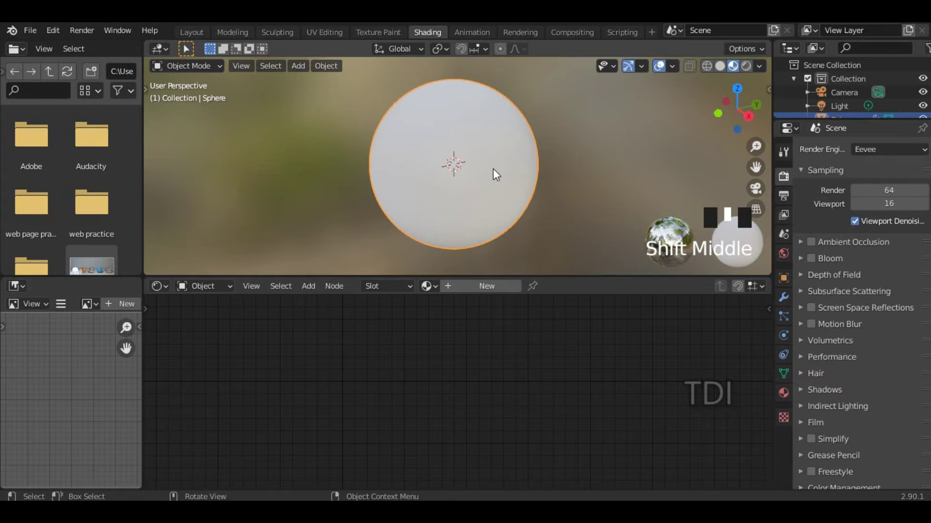
click(482, 185)
click(456, 286)
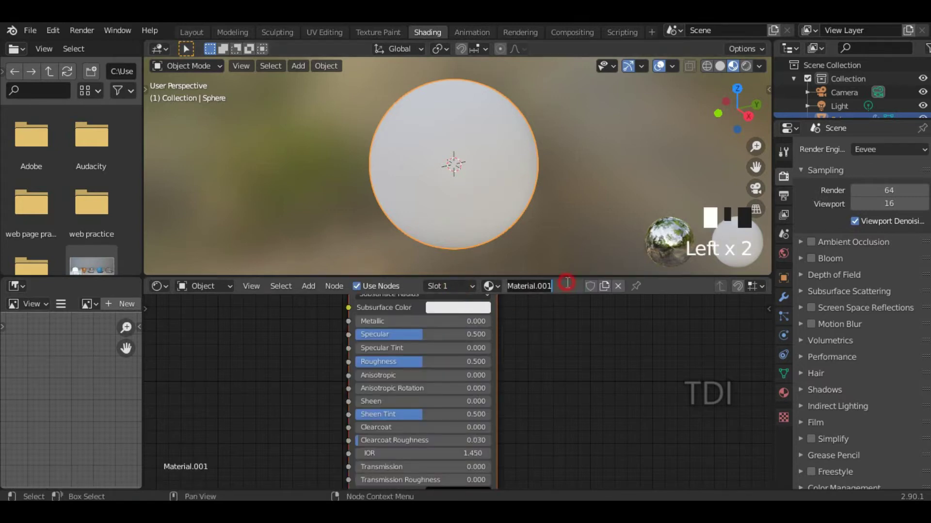
click(527, 343)
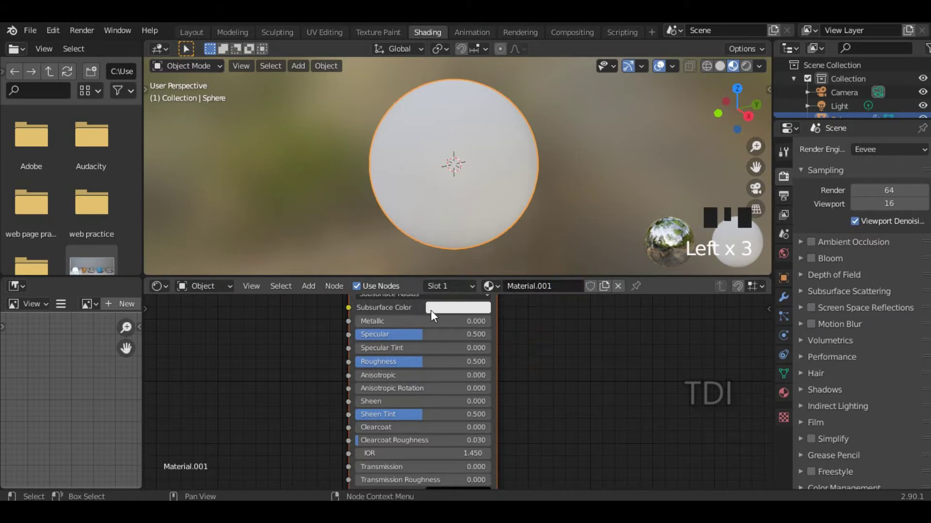
Set the new material's Base Color to a very dark blue.
alt+drag(506, 353, 504, 397)
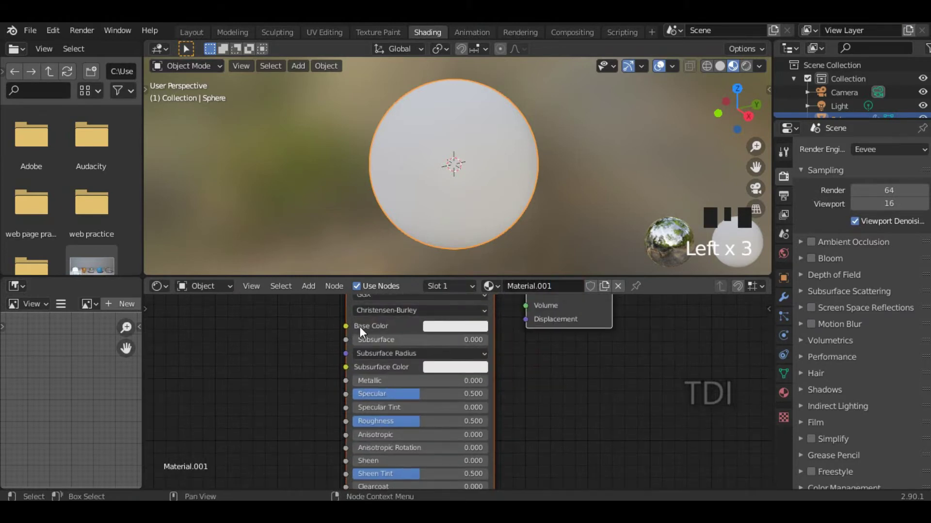
click(466, 327)
drag(486, 189, 529, 223)
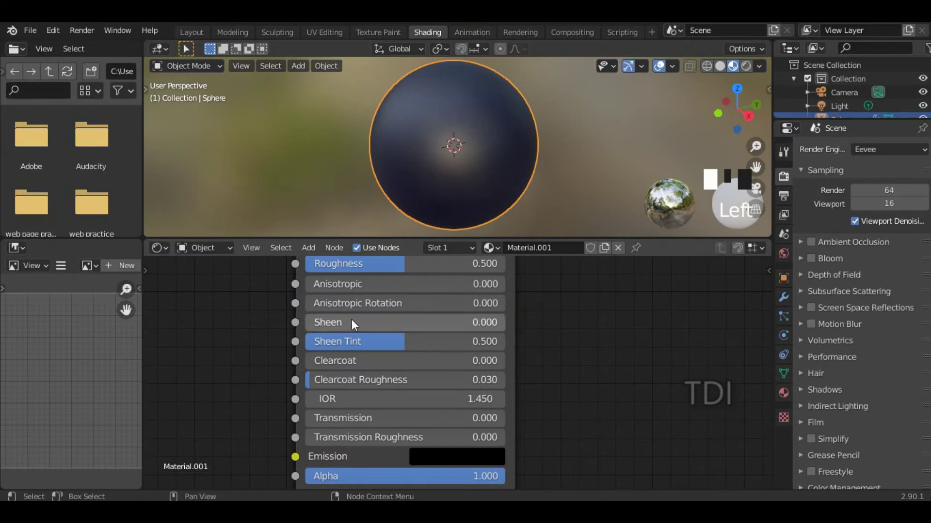
Try several Sheen strengths including 0.641, settle on 0.573, and compare Sheen Tint at 0.000 with a higher value.
alt+drag(588, 310, 592, 325)
drag(350, 338, 437, 338)
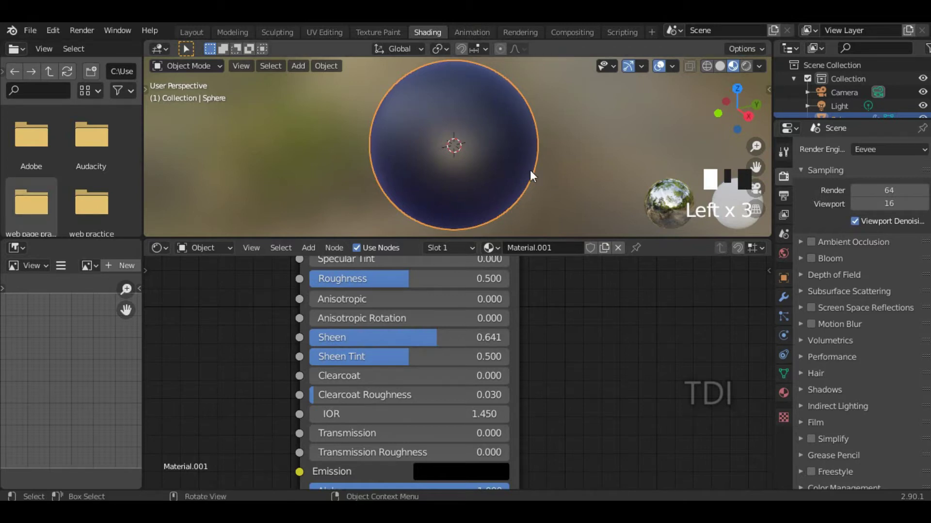
mouse_move(426, 338)
mouse_down()
mouse_move(341, 337)
mouse_move(506, 338)
mouse_move(312, 338)
mouse_move(410, 338)
mouse_move(310, 357)
mouse_up()
mouse_move(408, 338)
mouse_down()
mouse_move(309, 338)
mouse_move(509, 338)
mouse_up()
drag(426, 338, 350, 338)
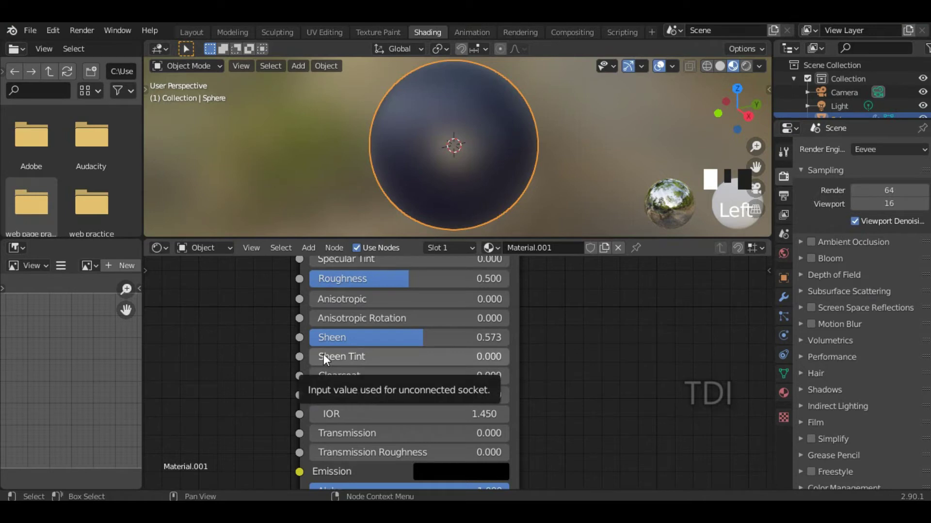
drag(324, 354, 352, 354)
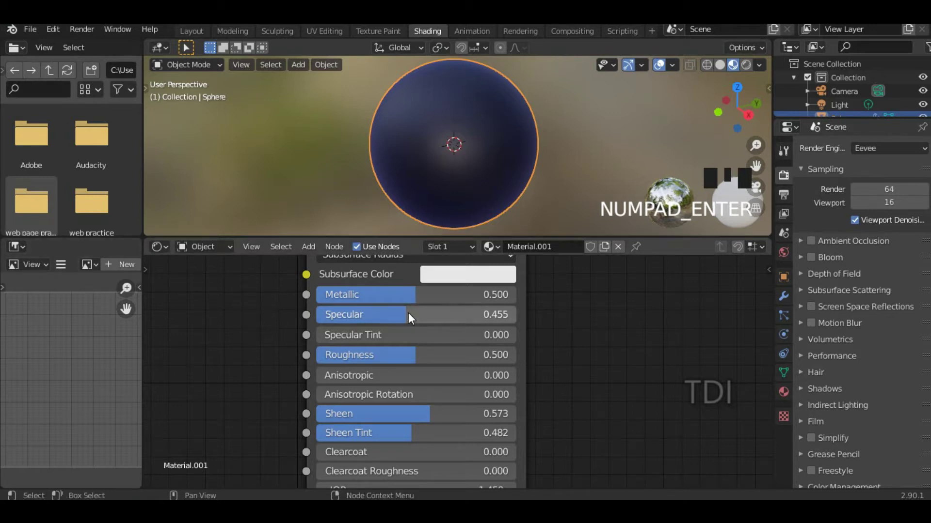
Raise Clearcoat to 0.968, adjust it to 0.918, and set Clearcoat Roughness to 0.005.
shift+scroll(448, 439, down, 1)
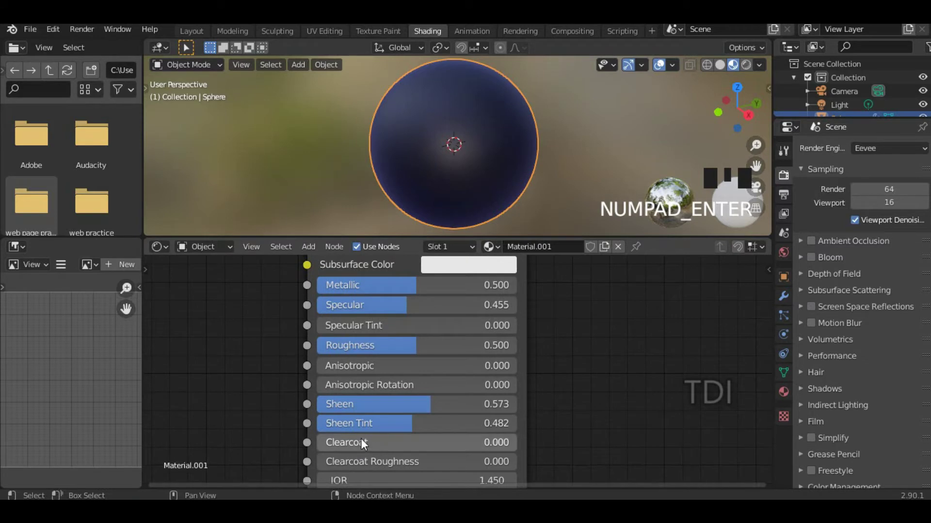
drag(353, 438, 510, 438)
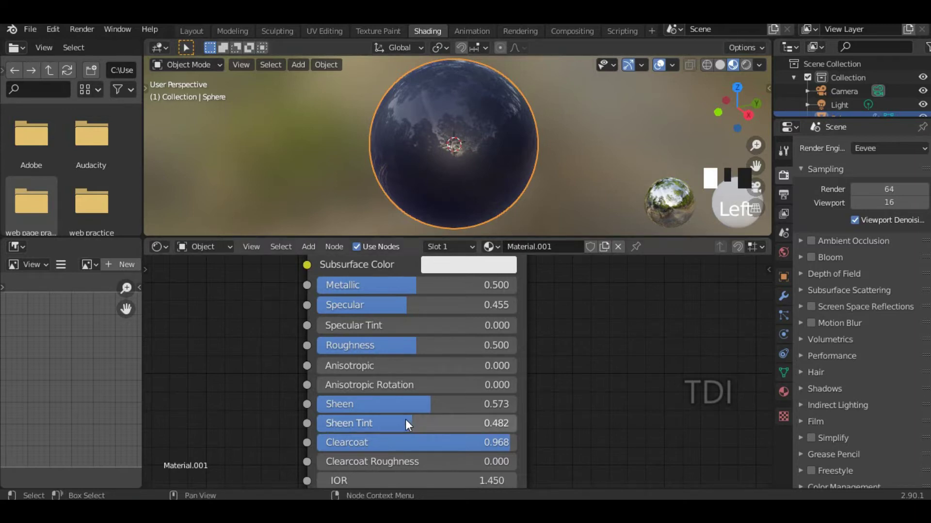
drag(476, 442, 499, 443)
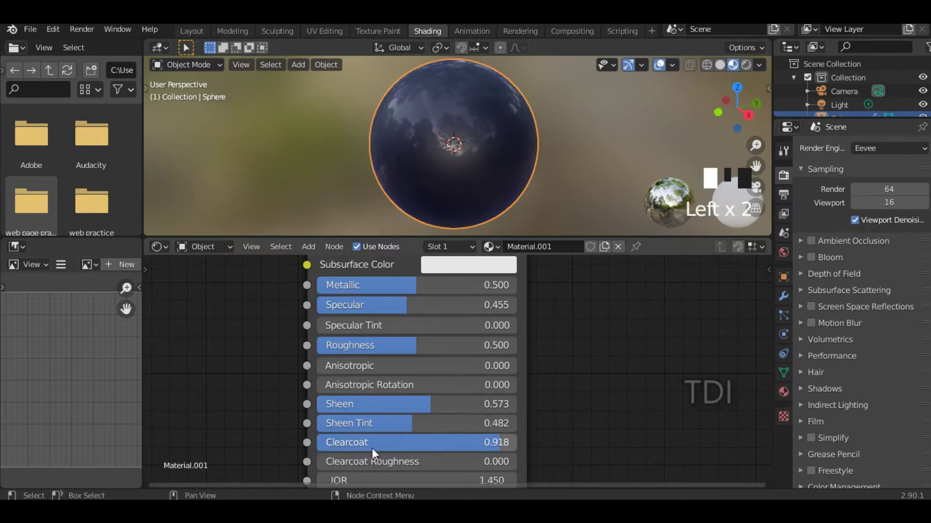
drag(347, 463, 348, 463)
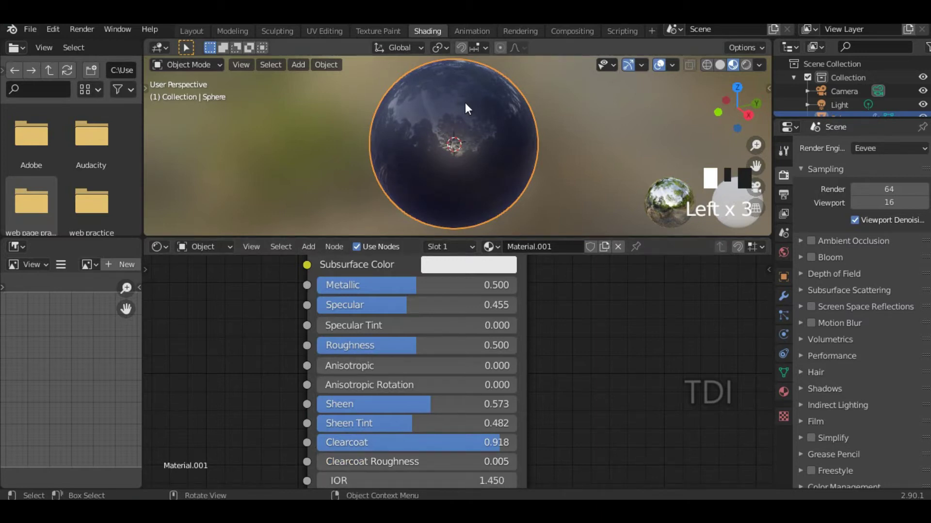
Set the sphere material's Metallic to 0.000 and its IOR to 1.490.
drag(349, 462, 428, 462)
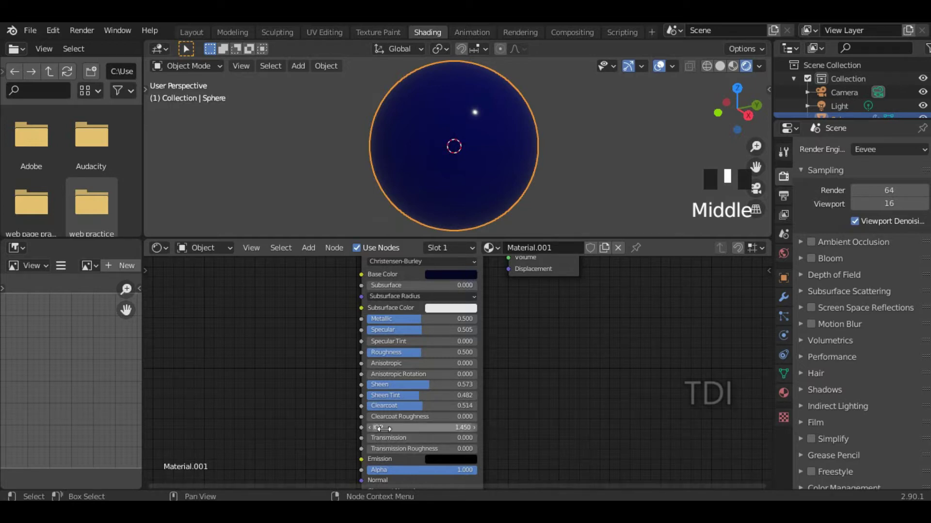
drag(417, 320, 368, 320)
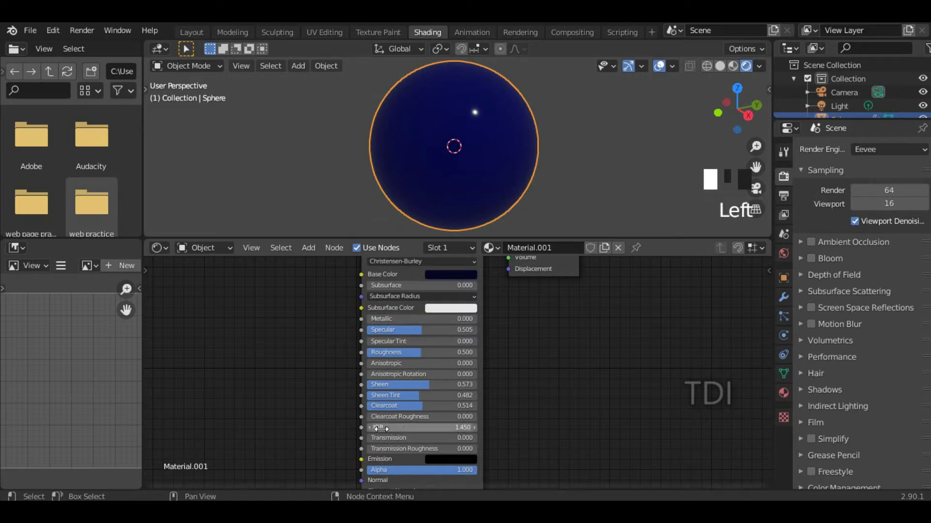
click(399, 428)
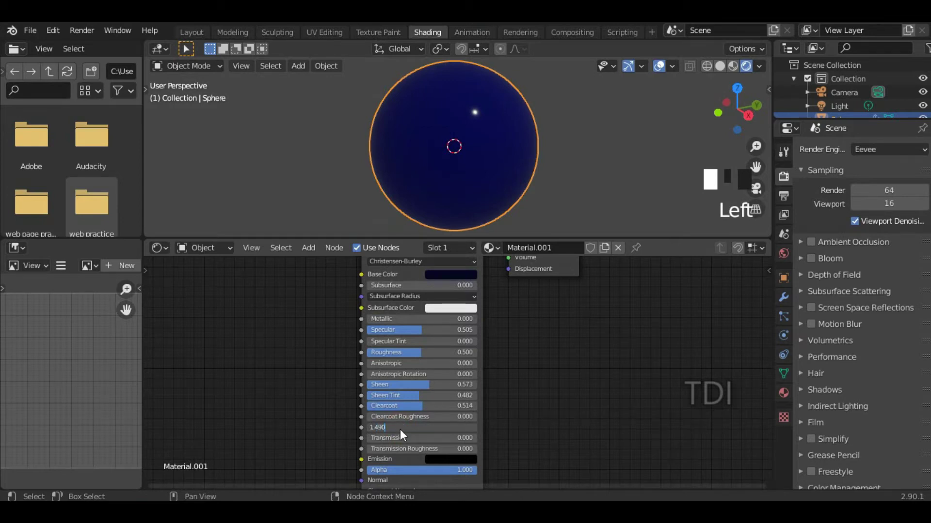
text(1.490)
key(Return)
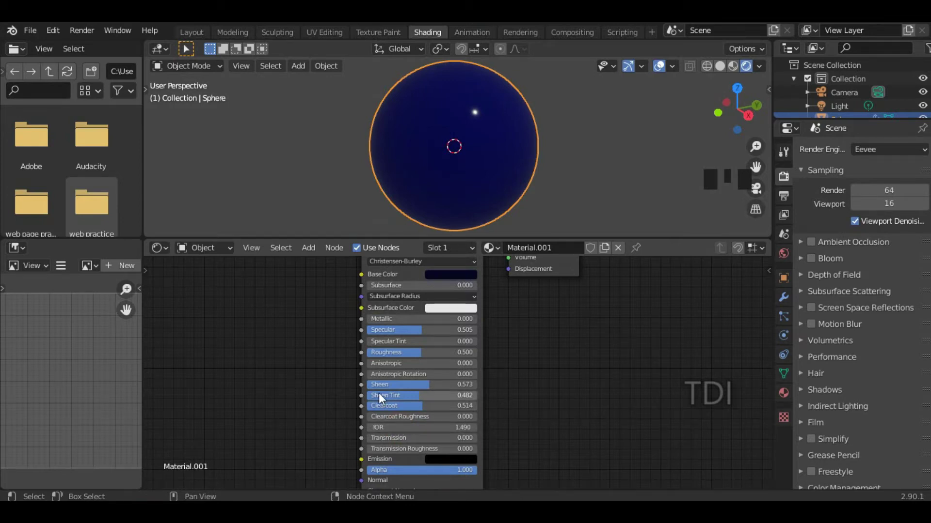
Set Roughness, Sheen and Clearcoat to 0.000 and switch the render engine to Cycles.
drag(415, 351, 358, 352)
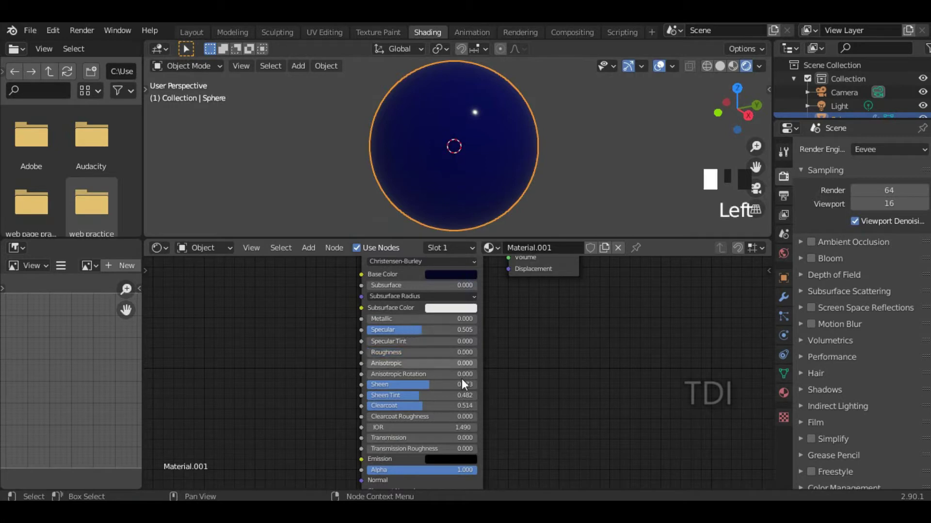
drag(411, 386, 347, 385)
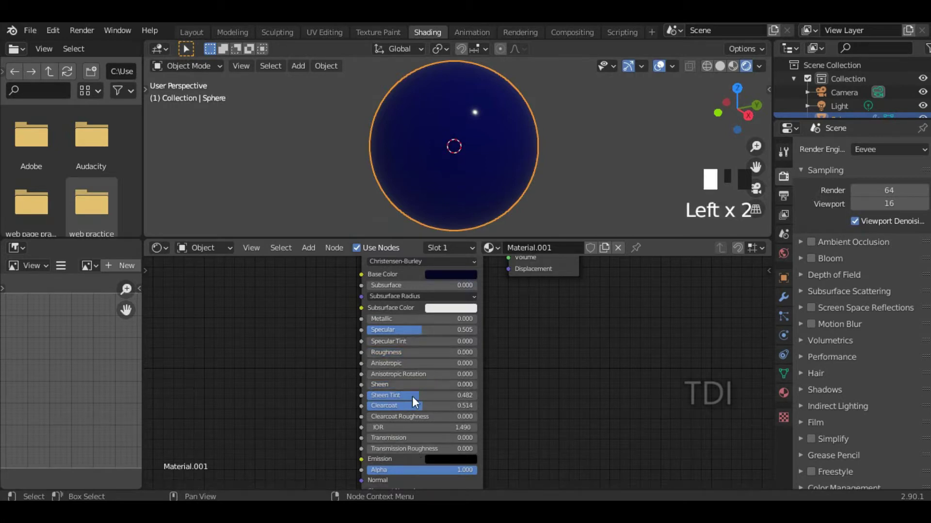
drag(426, 404, 364, 404)
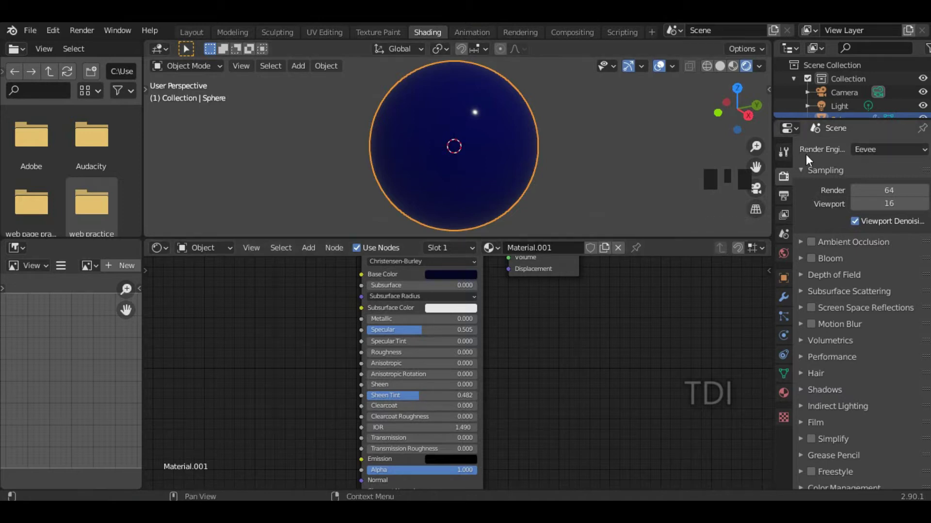
click(880, 151)
click(879, 194)
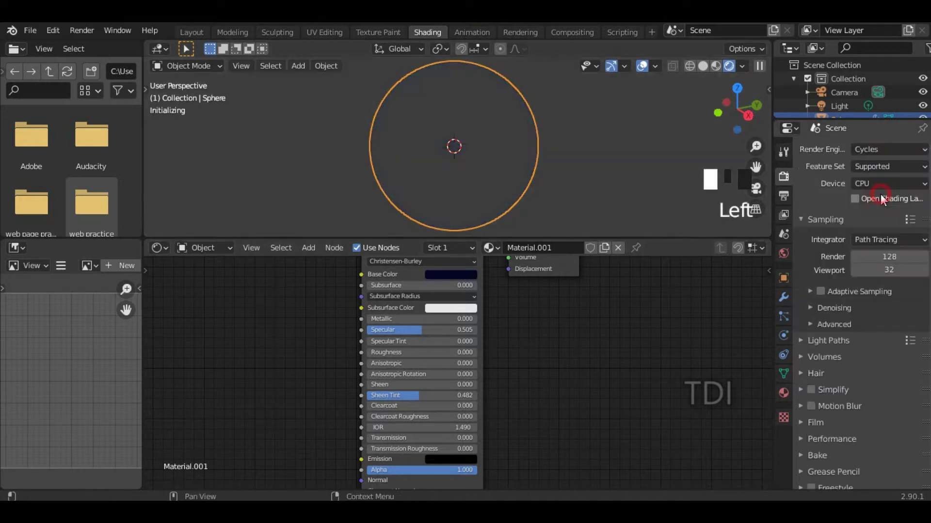
Raise Transmission through 0.623 and 0.741 to 1.000 with Transmission Roughness at 0.000, comparing Rendered and Material Preview shading.
scroll(424, 461, up, 5)
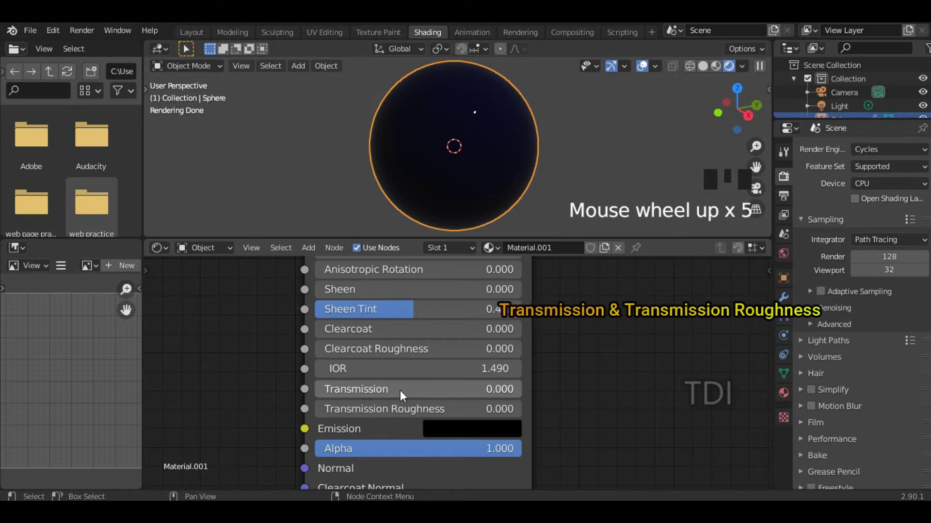
drag(363, 391, 492, 391)
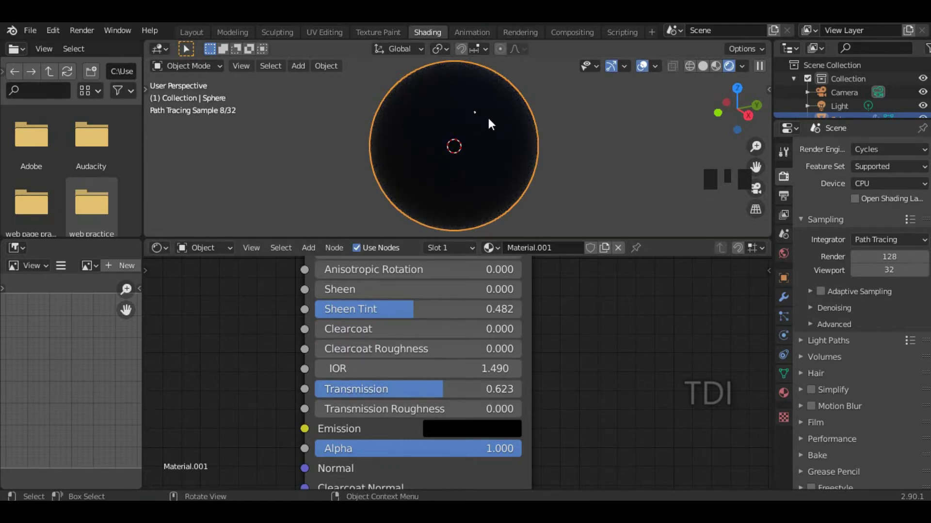
click(715, 67)
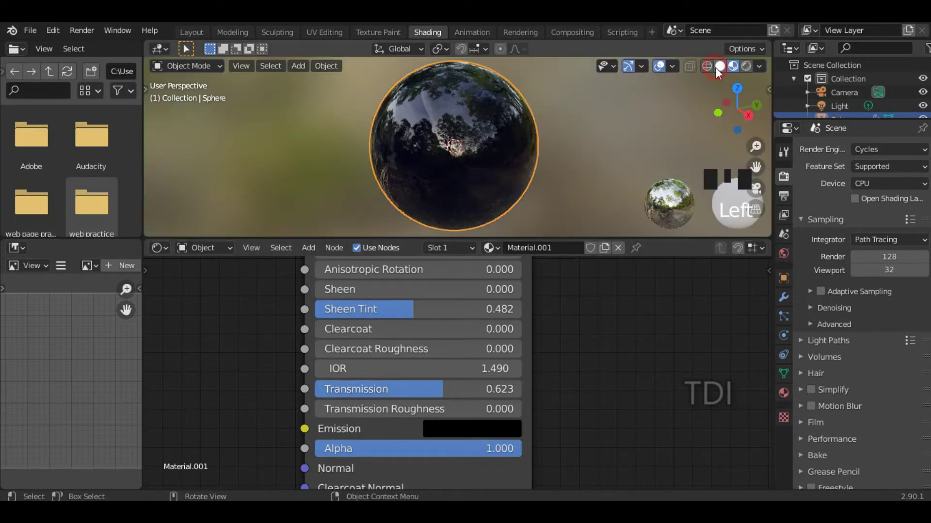
drag(434, 391, 468, 391)
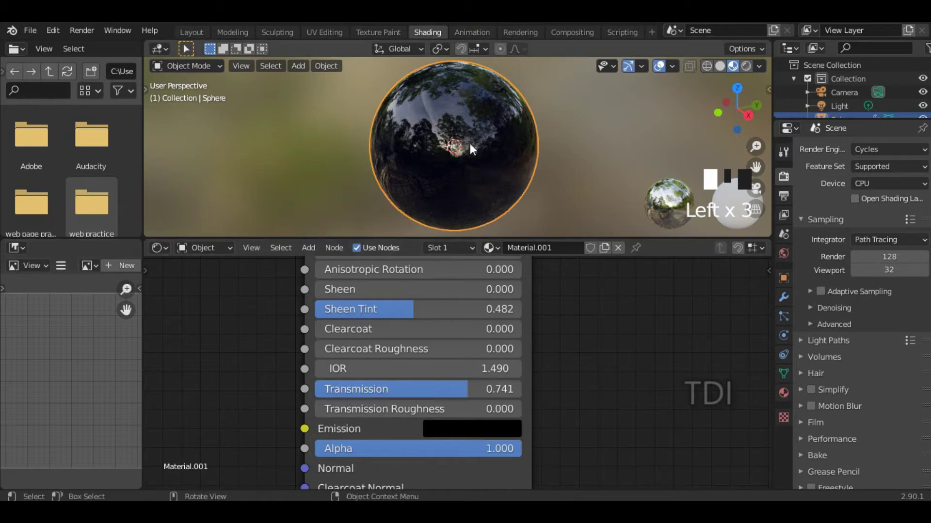
drag(358, 410, 324, 414)
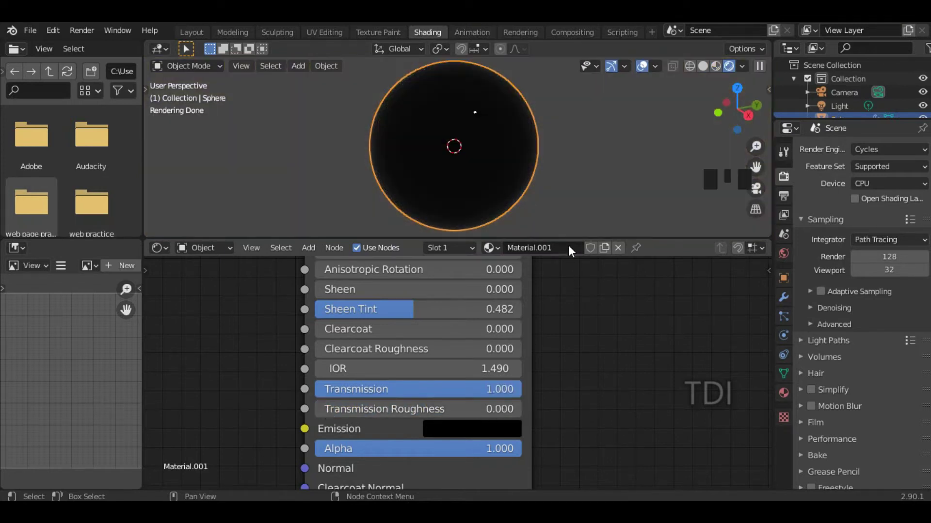
Brighten the Base Color to a vivid blue with Value 0.944 and inspect the sphere in Material Preview.
scroll(562, 321, down, 2)
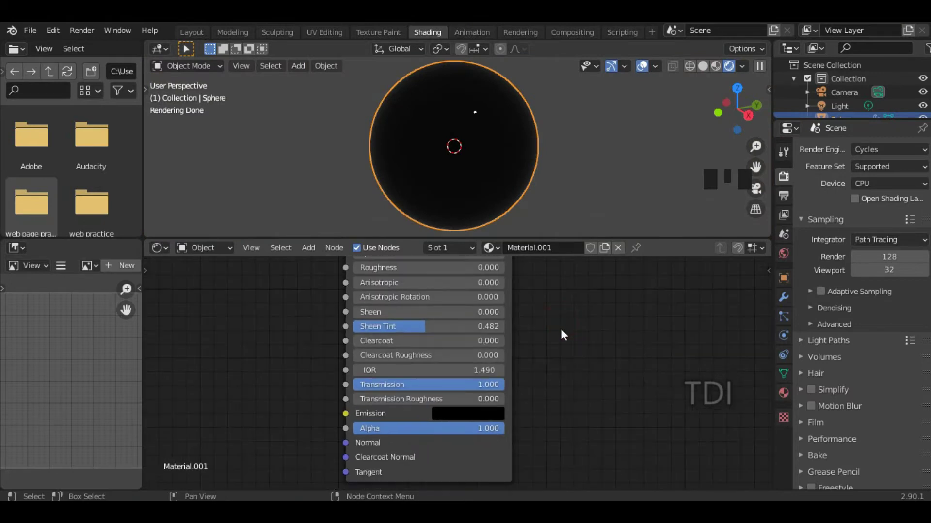
shift+scroll(568, 292, up, 5)
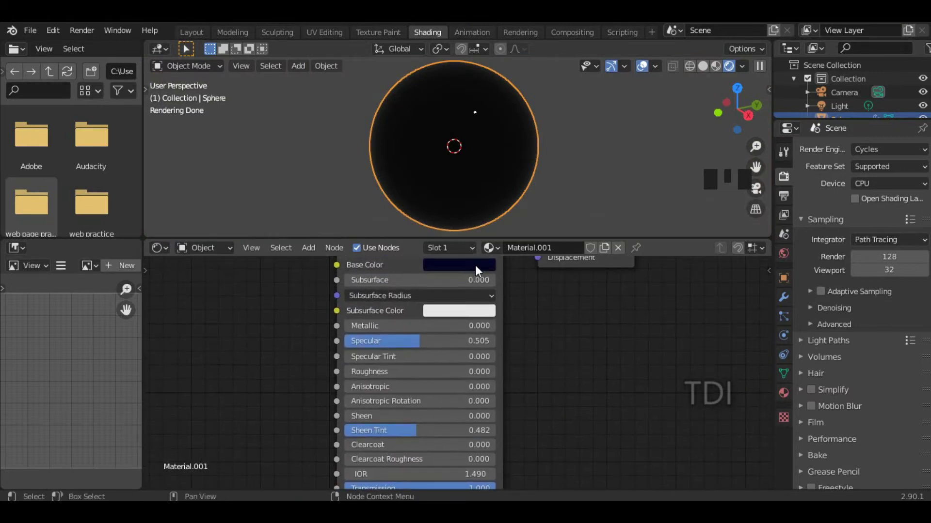
click(475, 265)
drag(543, 145, 542, 70)
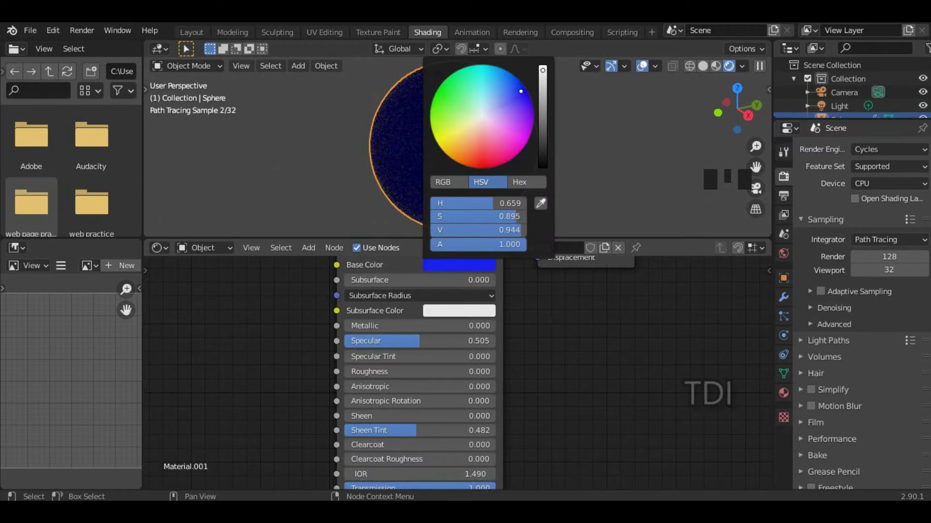
middle_drag(540, 391, 535, 297)
click(725, 66)
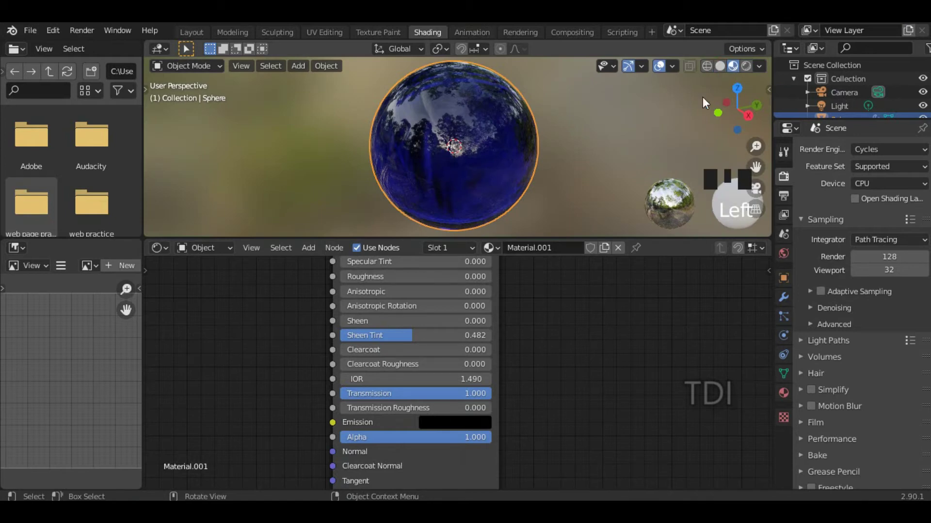
mouse_move(473, 154)
middle_down()
mouse_move(519, 171)
mouse_move(554, 133)
mouse_move(484, 130)
mouse_move(481, 143)
mouse_move(490, 140)
middle_up()
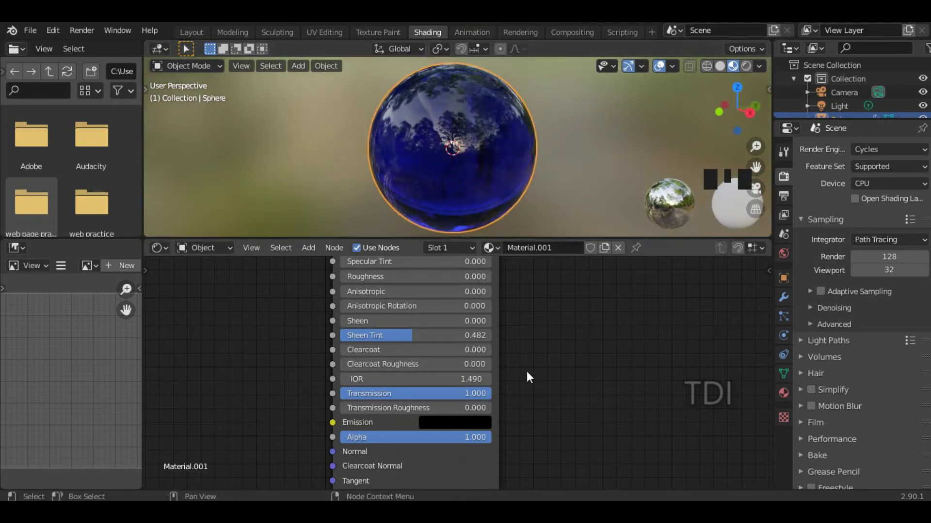
scroll(526, 371, up, 3)
click(739, 64)
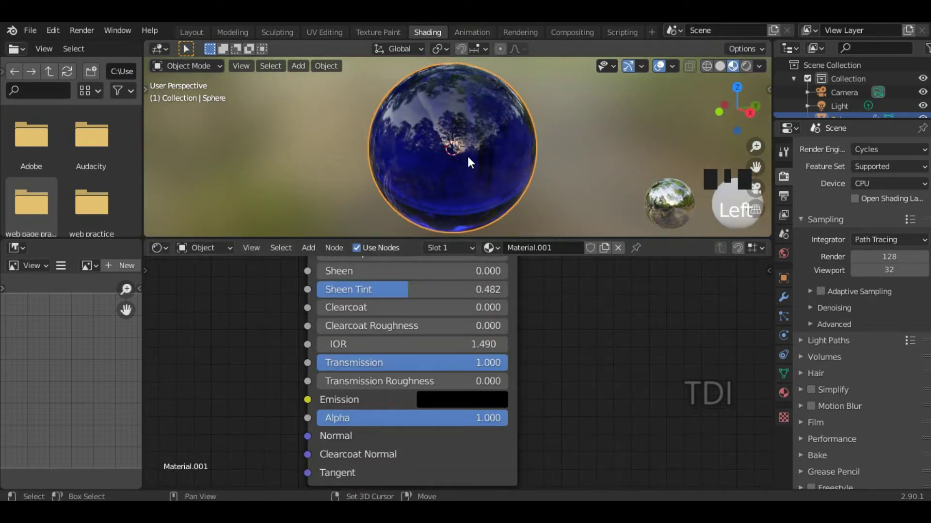
Add a cube at the sphere's center and scale it to about 0.33 so it fits inside.
key(shift+a)
click(530, 172)
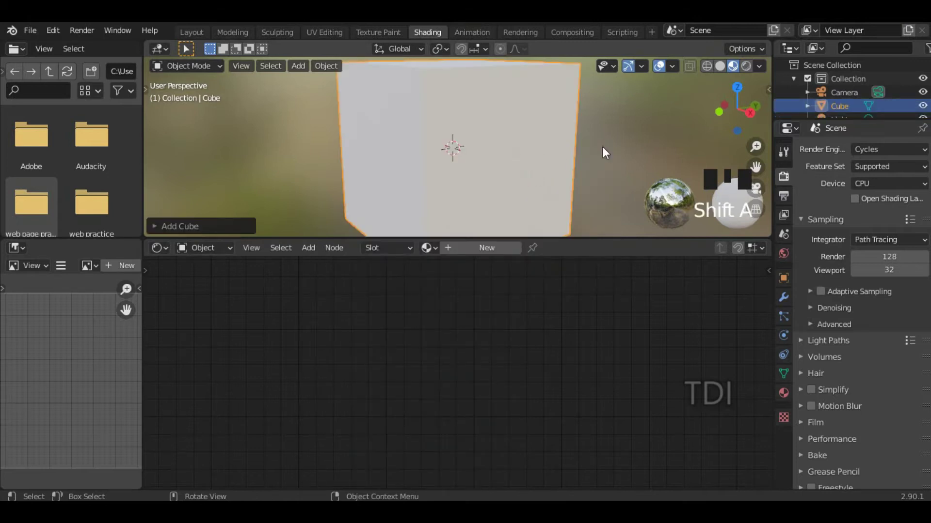
key(s)
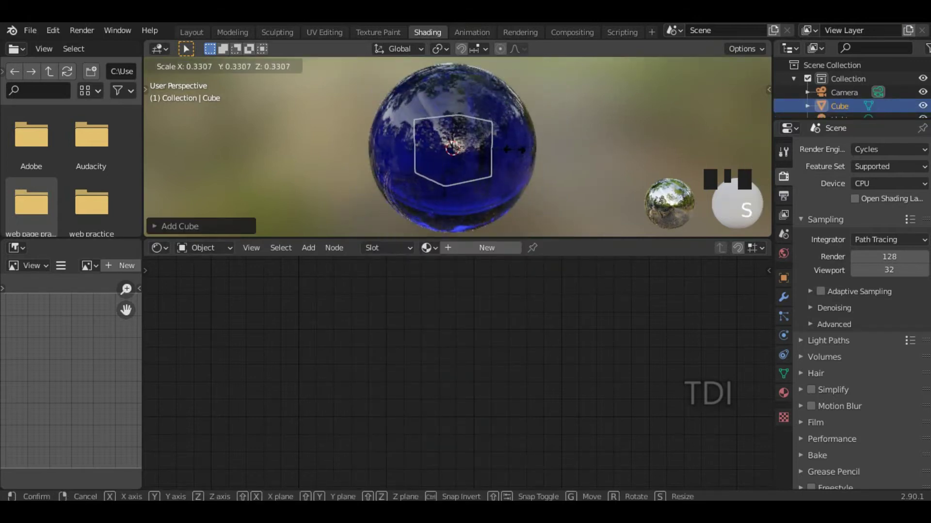
click(510, 149)
click(591, 129)
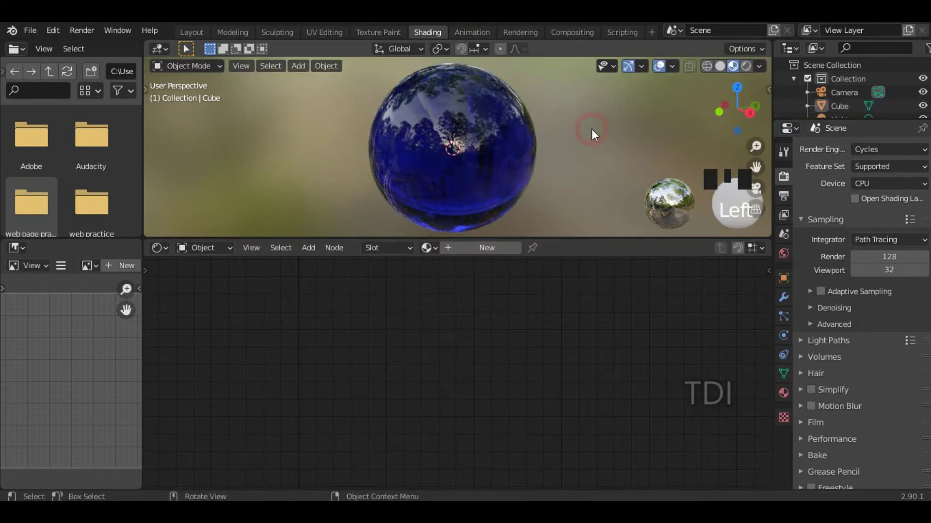
Show the viewport in Rendered shading and examine the cube through the sphere, selecting each object in turn and ending on the sphere.
click(470, 147)
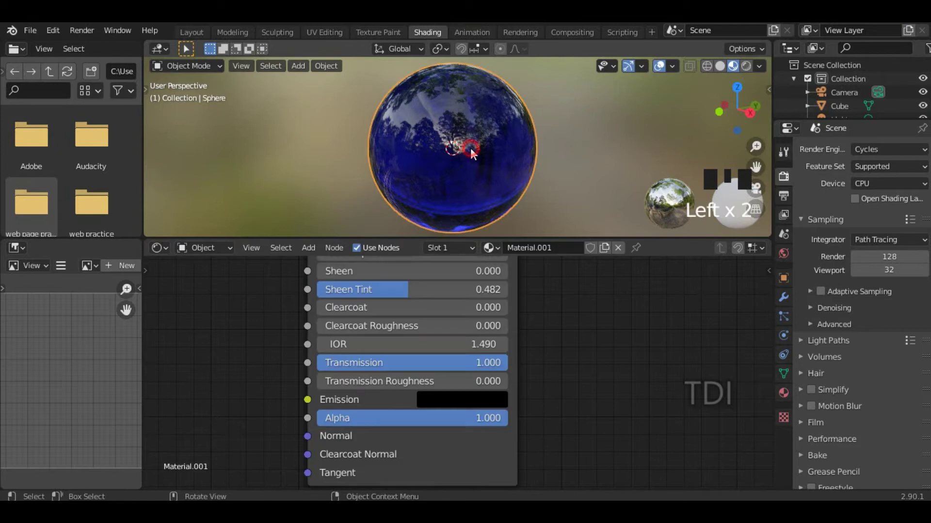
click(744, 65)
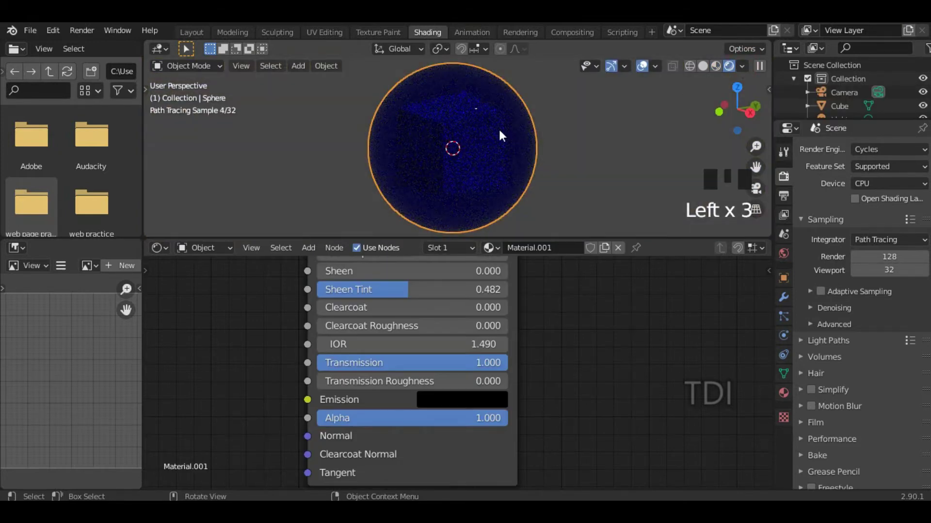
click(482, 131)
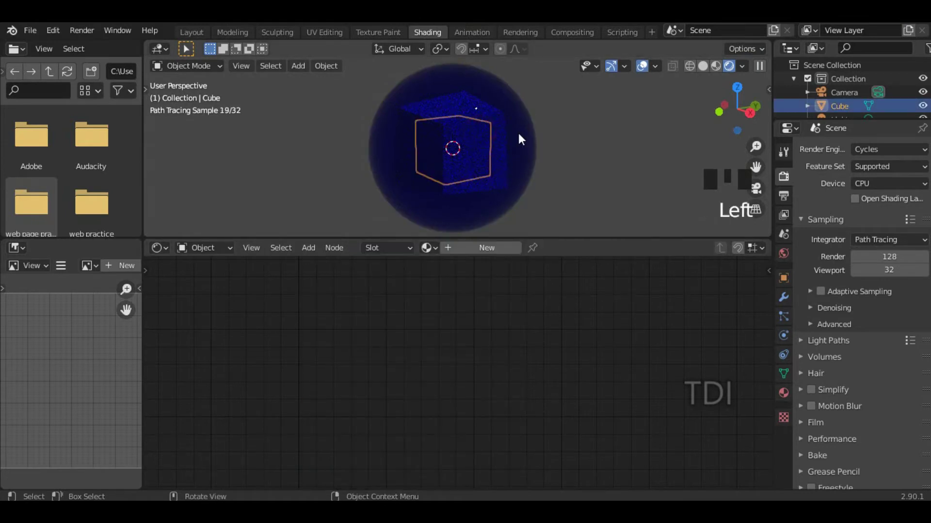
click(516, 130)
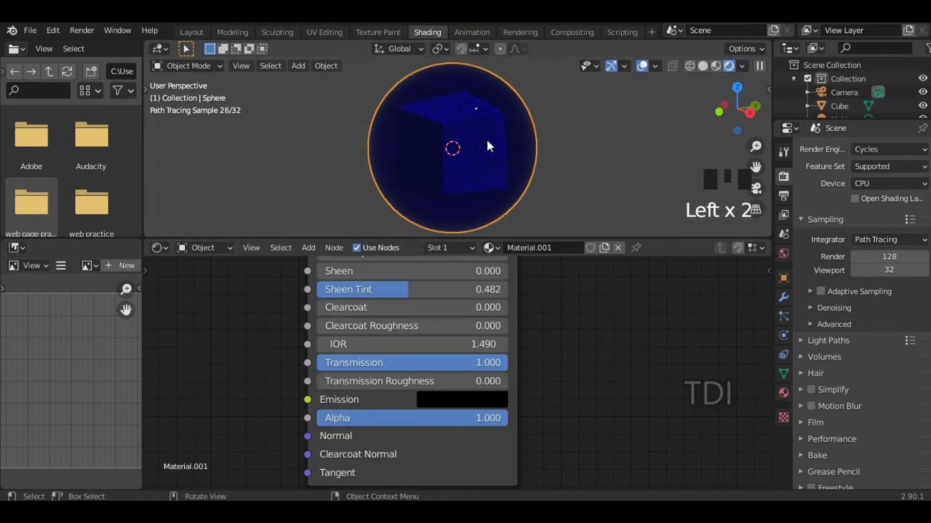
click(462, 155)
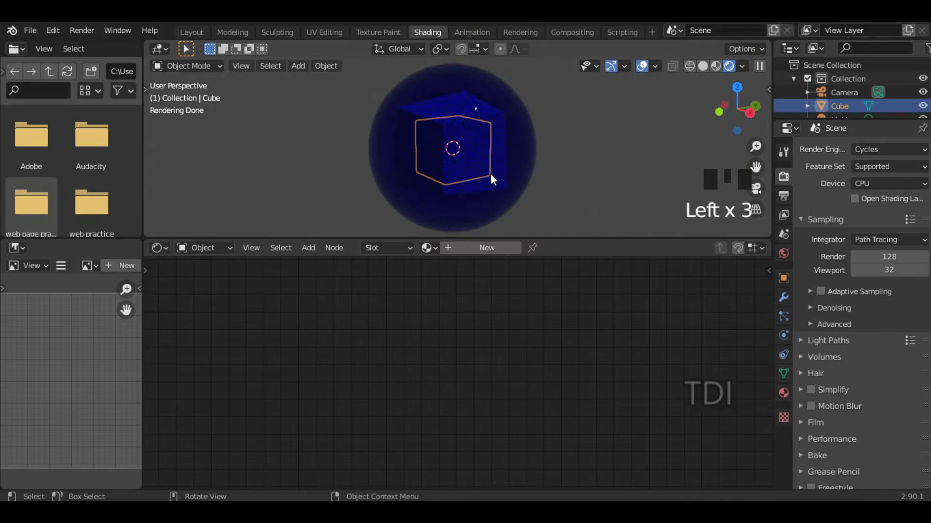
click(600, 140)
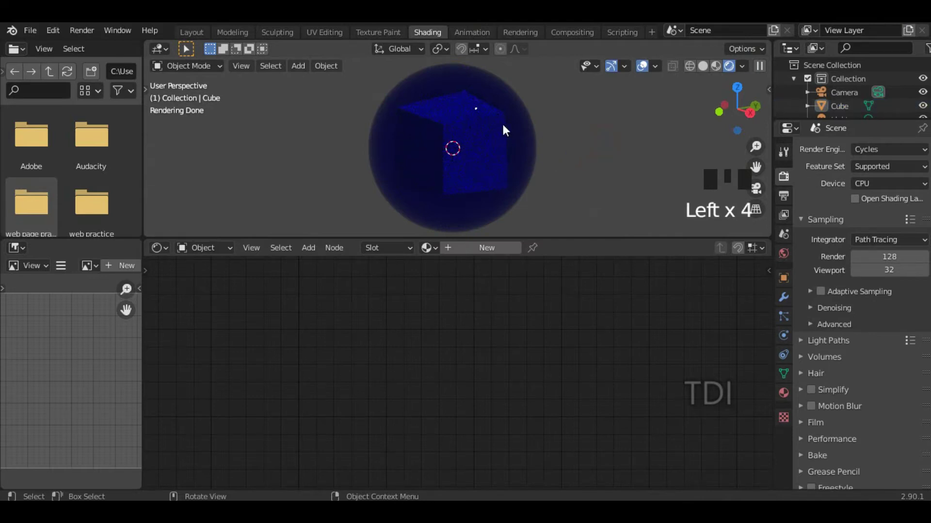
click(516, 189)
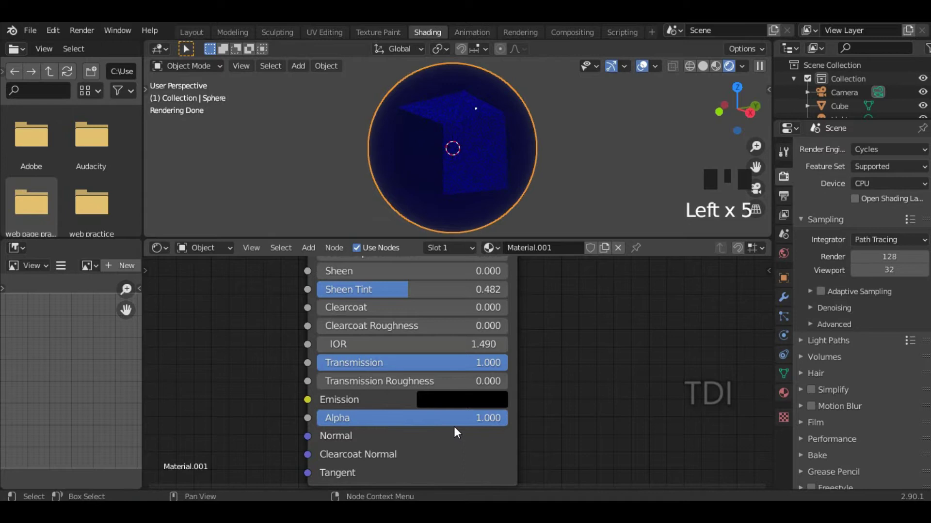
Try Alpha at 0.000 and 0.564 on the sphere's material, and return it to 1.000.
drag(458, 426, 400, 418)
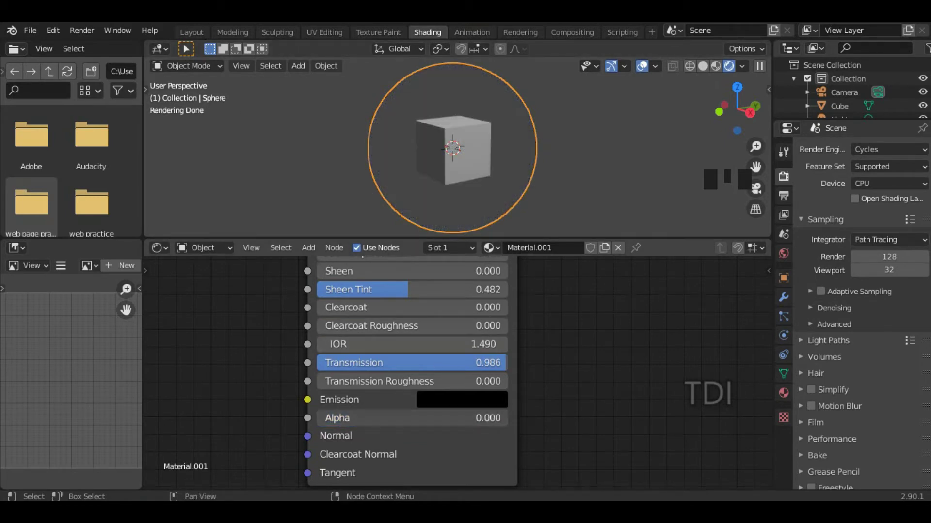
drag(321, 418, 421, 403)
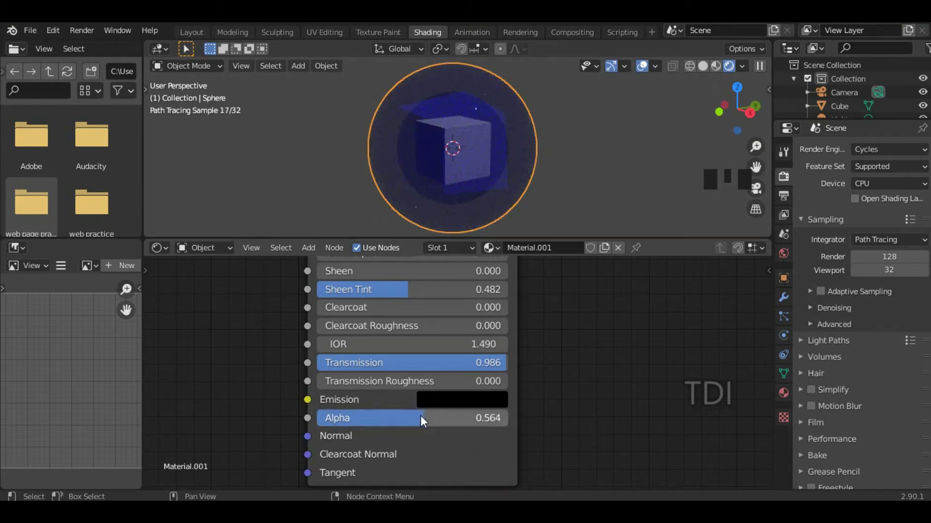
drag(426, 418, 560, 356)
Unlink the material from the sphere and switch the viewport to Wireframe shading.
scroll(560, 356, down, 7)
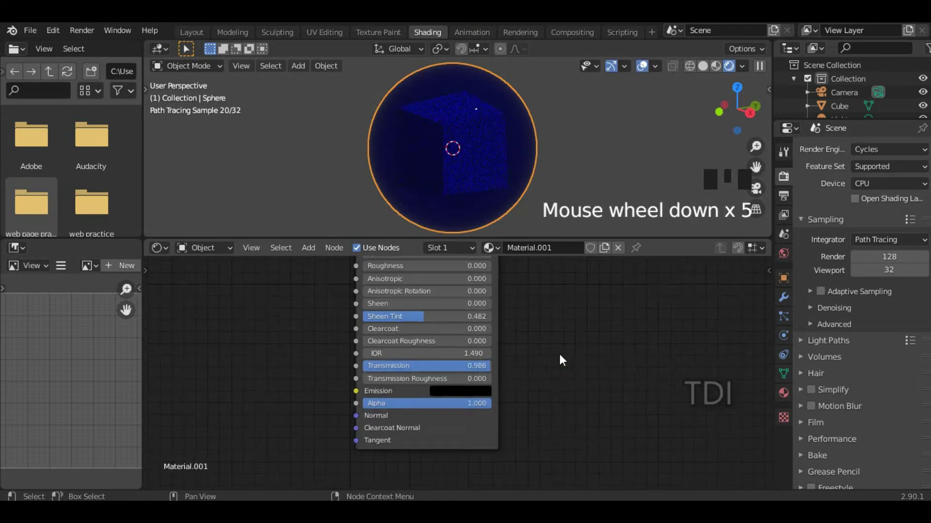
middle_drag(548, 322, 536, 363)
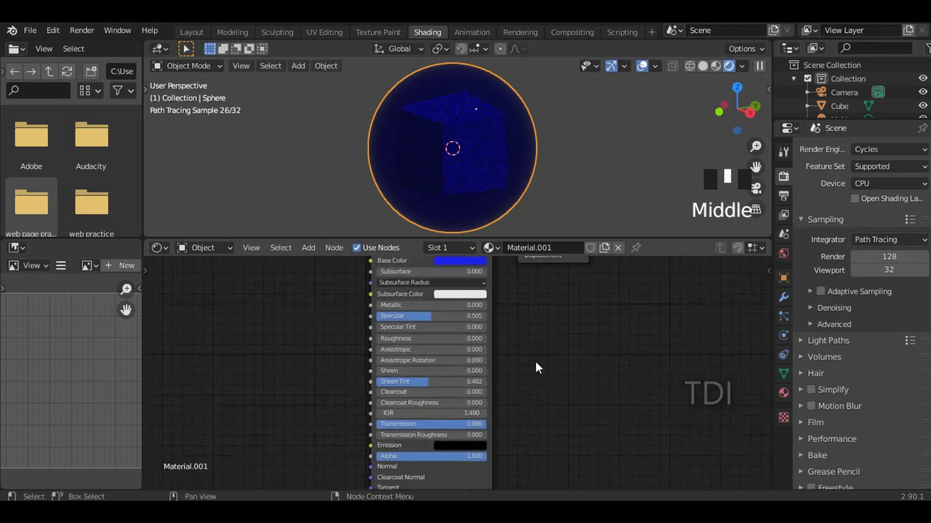
click(619, 249)
click(470, 142)
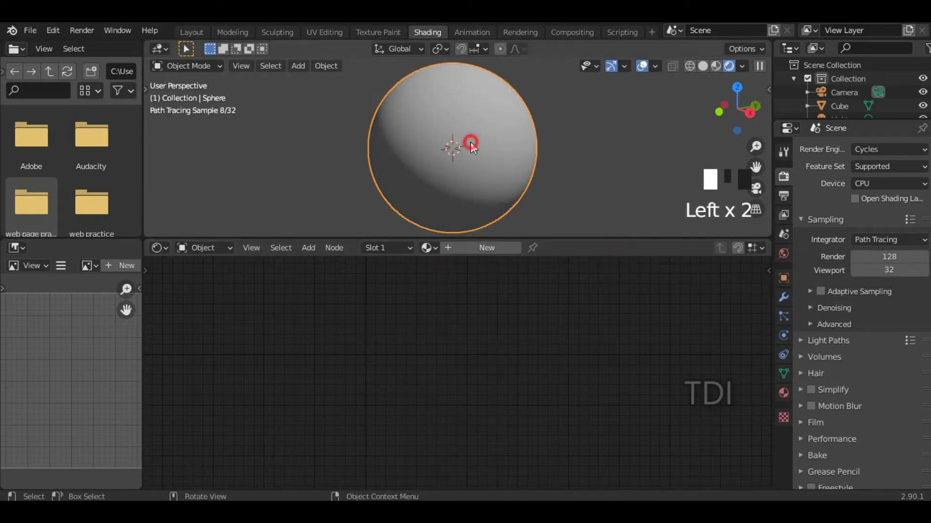
key(z)
click(467, 144)
click(465, 132)
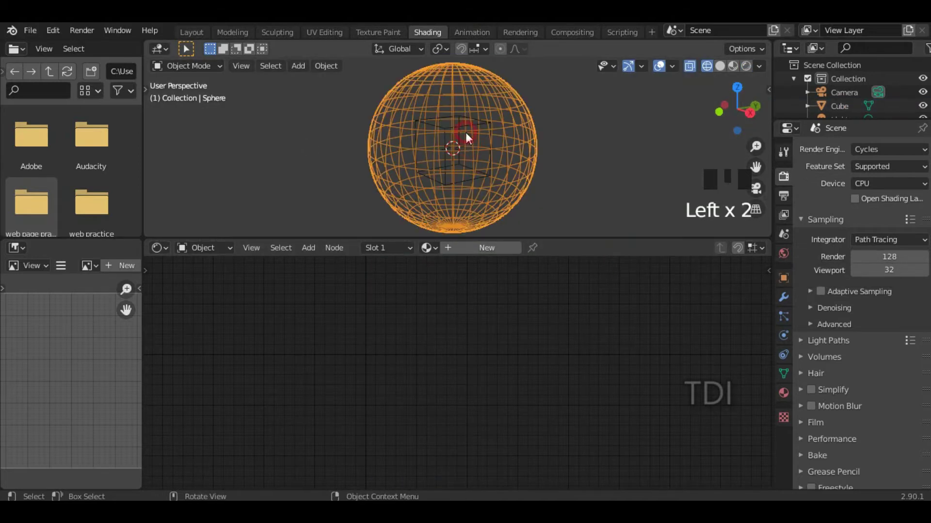
Delete the cube inside the sphere, select the sphere and switch the viewport to Solid shading.
click(465, 128)
key(Delete)
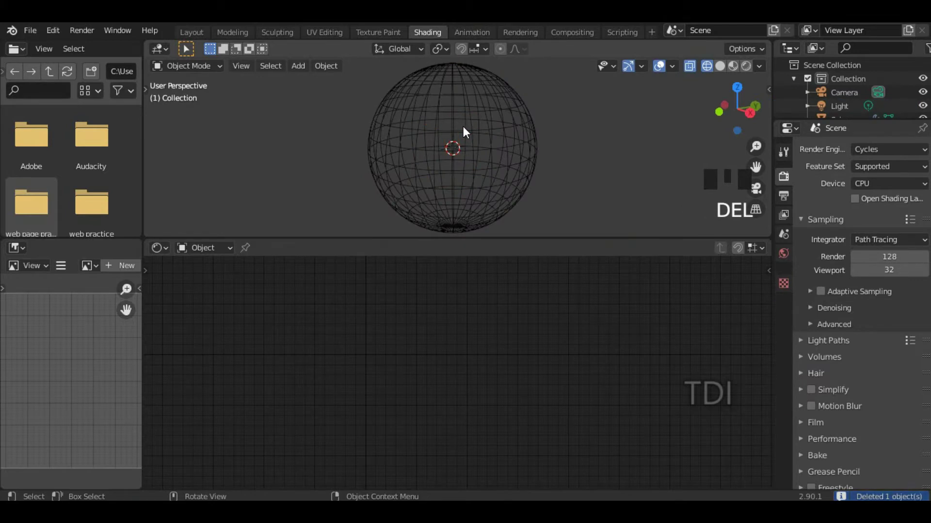
click(464, 137)
key(z)
click(626, 156)
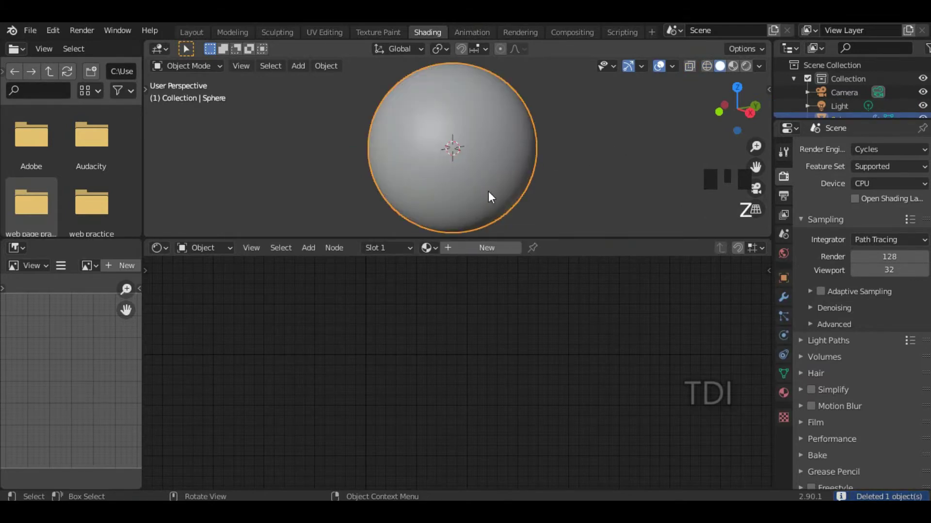
Create a new material on the sphere and set its Emission to a bright sky blue with a V value of about 0.922.
click(464, 250)
scroll(469, 463, up, 2)
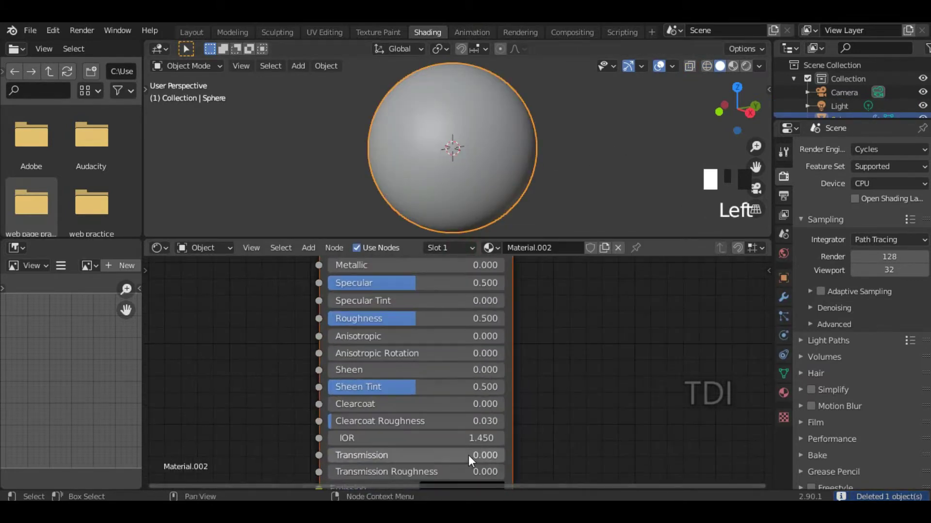
scroll(469, 456, up, 3)
middle_drag(598, 357, 598, 191)
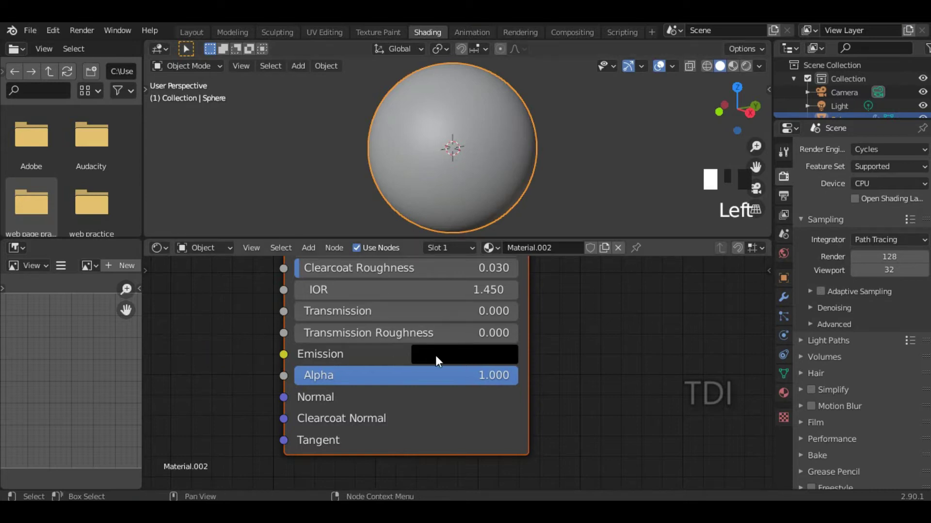
click(461, 357)
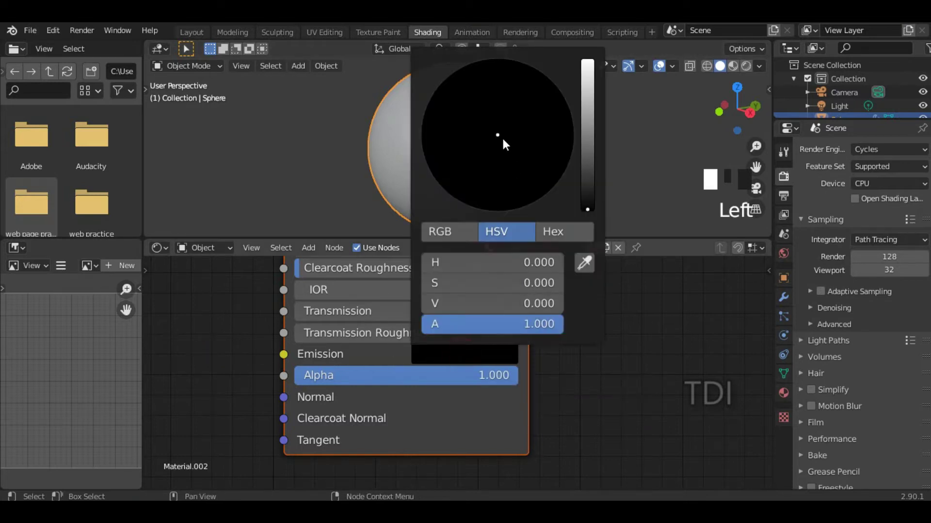
drag(587, 209, 587, 70)
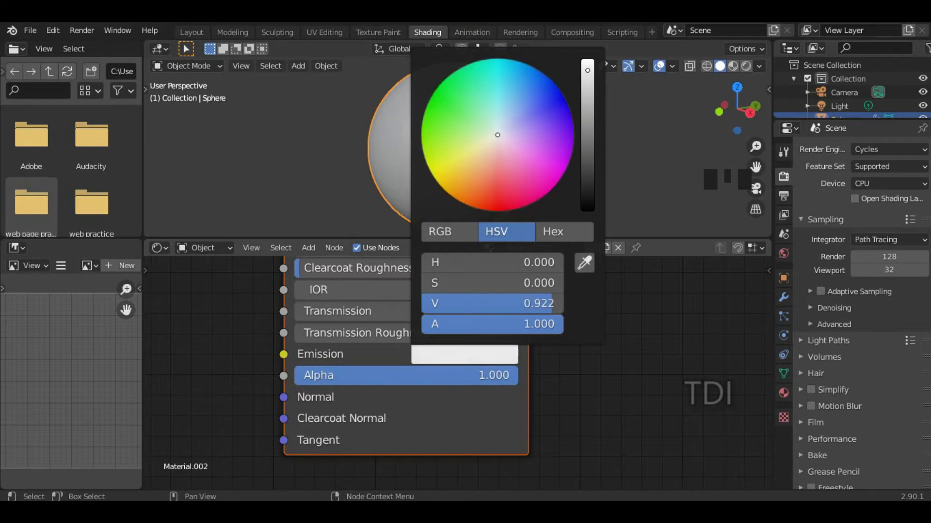
drag(497, 138, 514, 71)
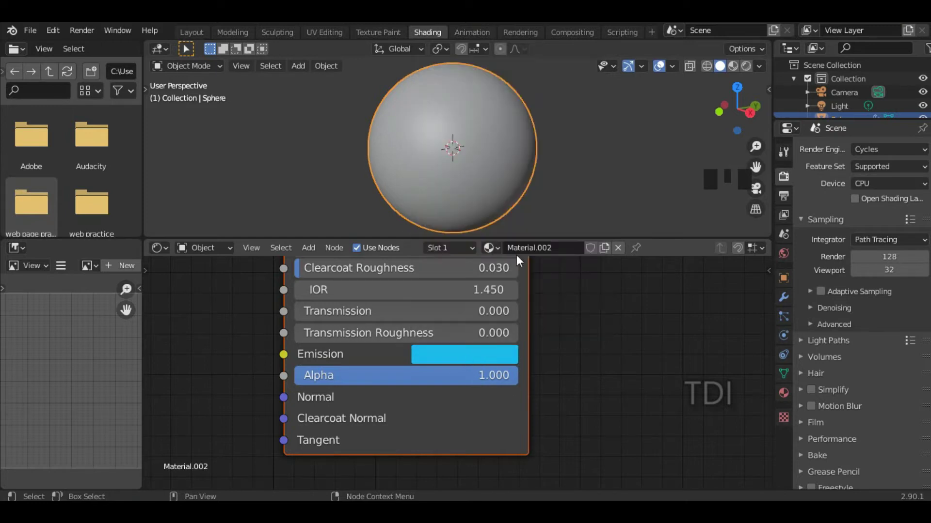
Examine the emissive sphere in Material Preview and in Rendered shading.
click(733, 66)
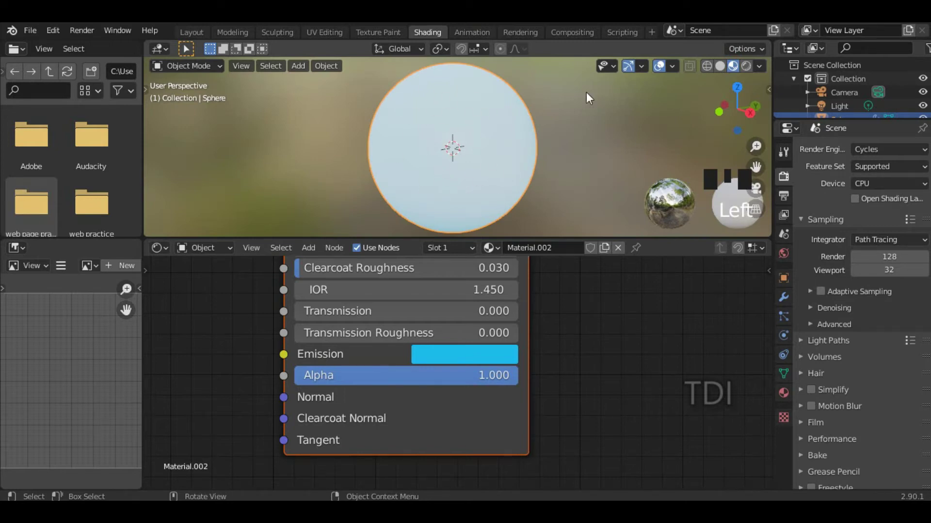
click(746, 66)
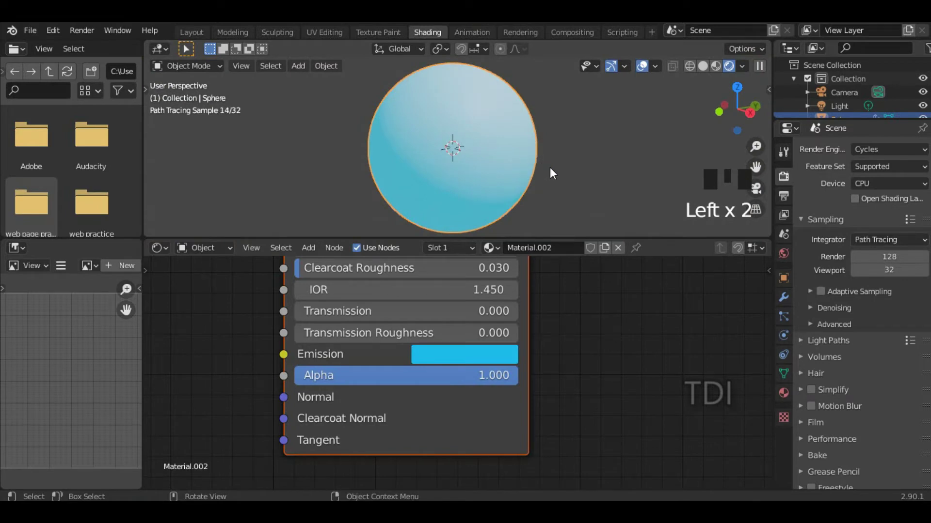
middle_drag(555, 181, 571, 193)
click(519, 156)
key(ctrl+z)
key(ctrl+z)
key(ctrl+z)
key(ctrl+z)
key(ctrl+z)
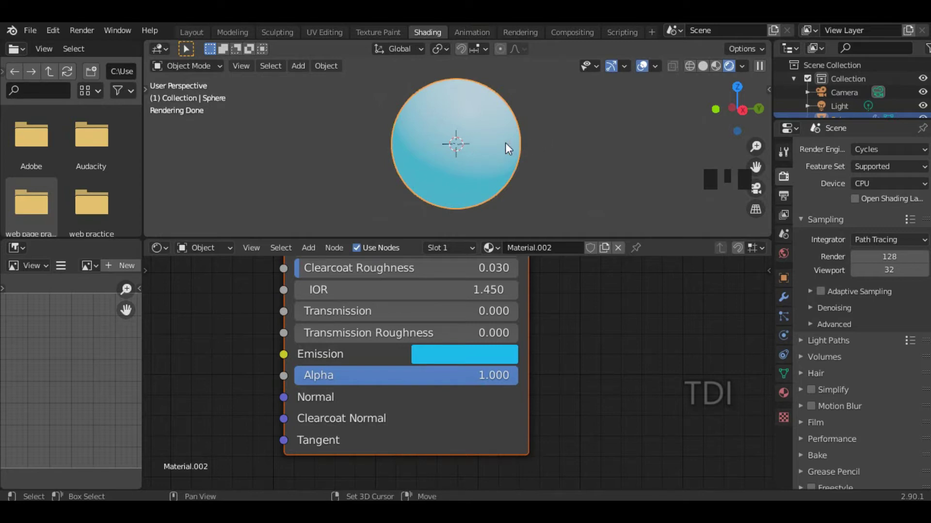
Add a plane, lower it along Z to beneath the sphere and scale it up to about 5.6 as a floor.
key(shift+a)
mouse_move(472, 144)
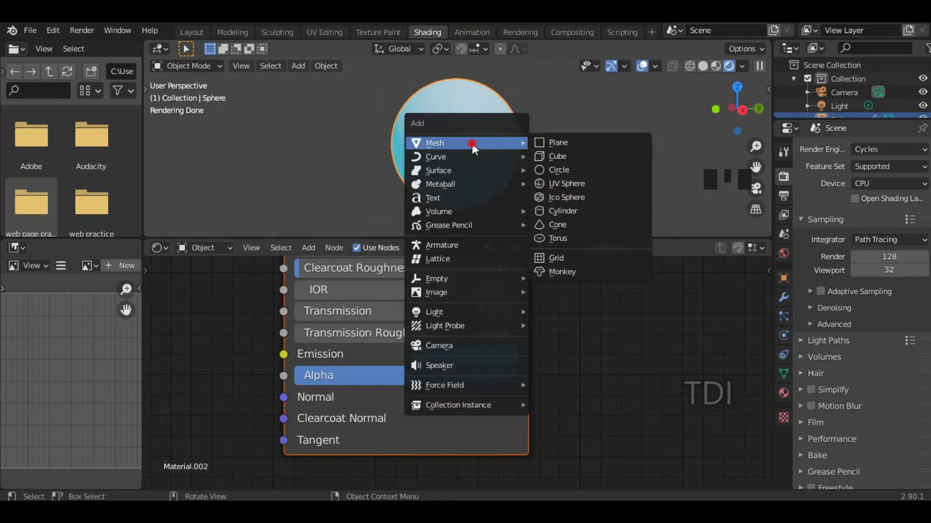
click(569, 144)
key(g)
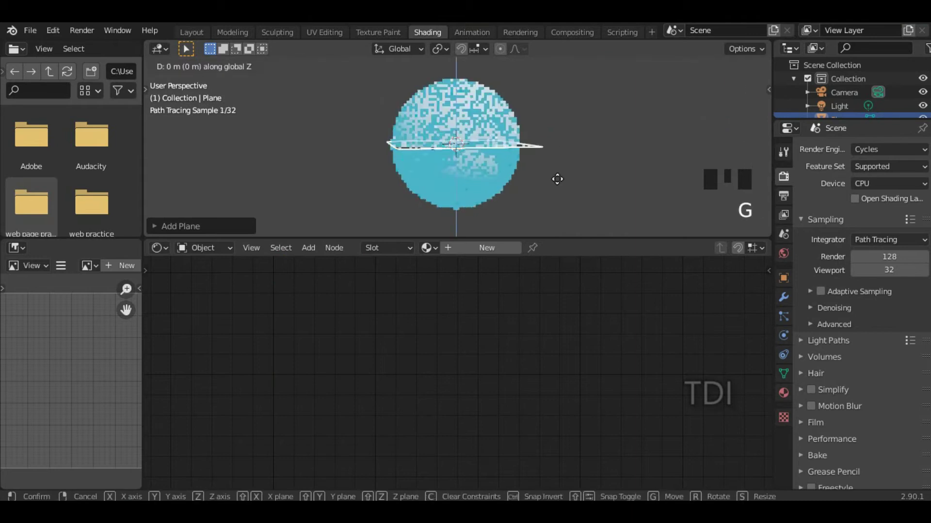
click(564, 215)
key(s)
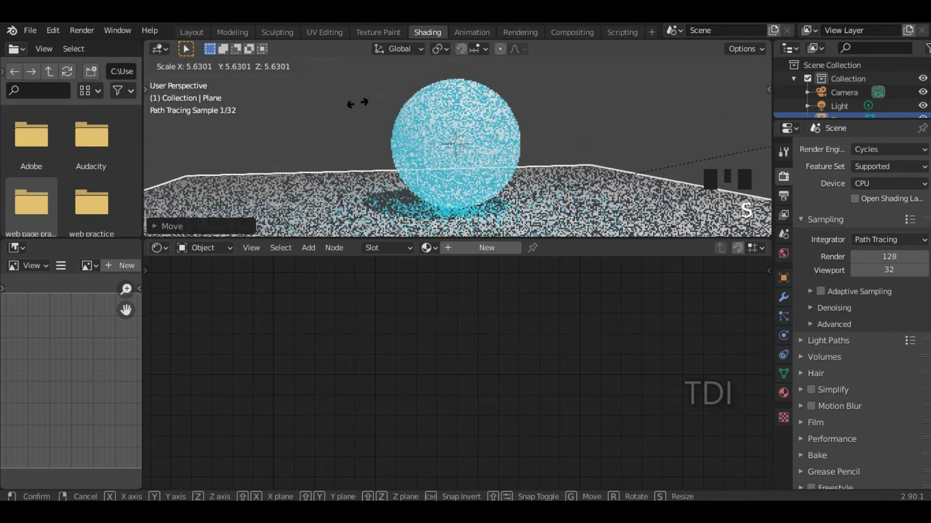
click(391, 107)
Select the sphere to examine its glow on the floor, and look over the full Principled BSDF node.
click(577, 105)
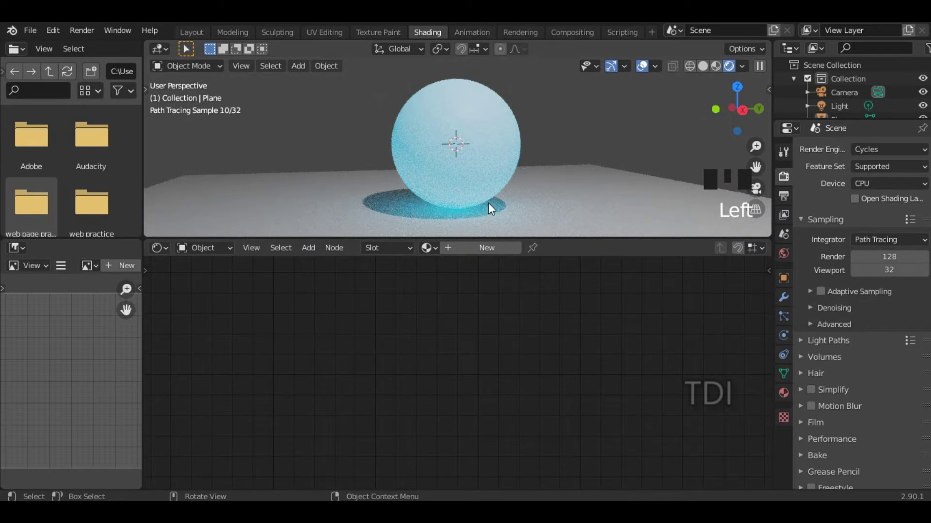
click(458, 136)
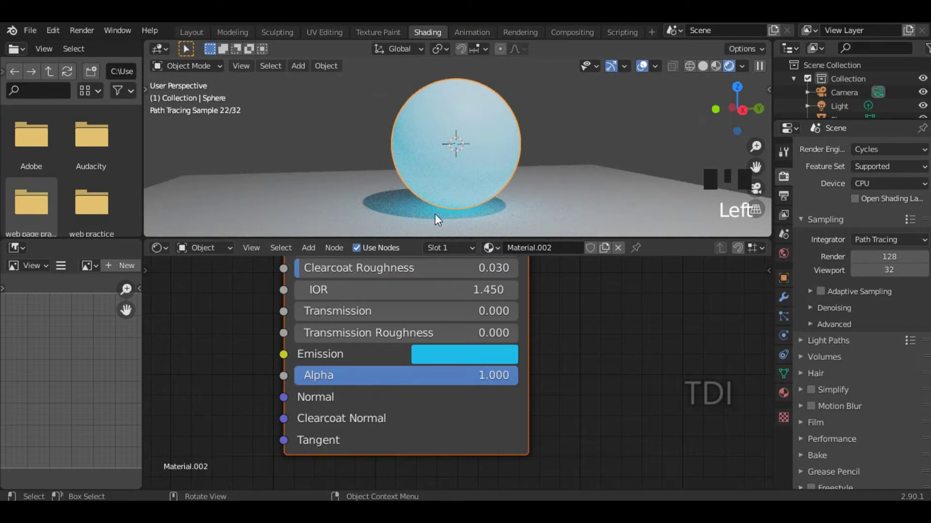
scroll(494, 334, down, 10)
middle_drag(533, 290, 514, 375)
scroll(517, 342, down, 2)
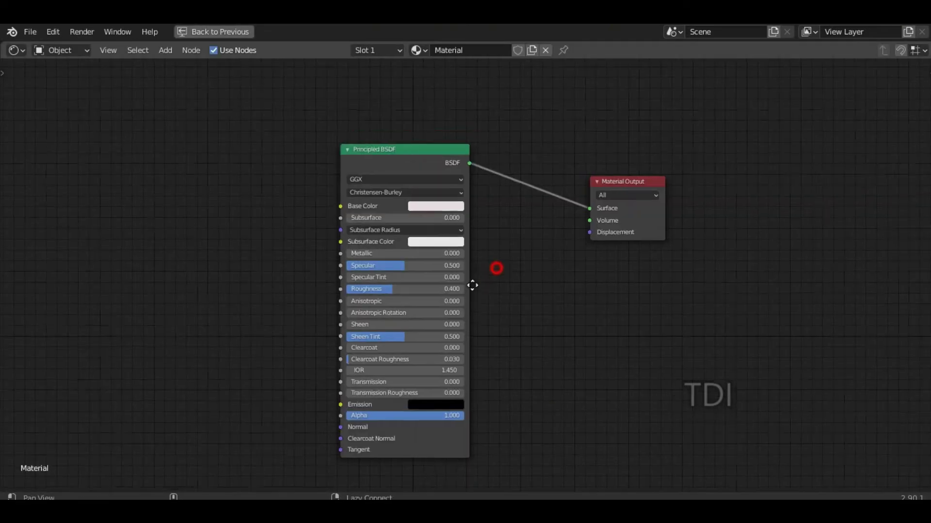
middle_drag(471, 283, 478, 266)
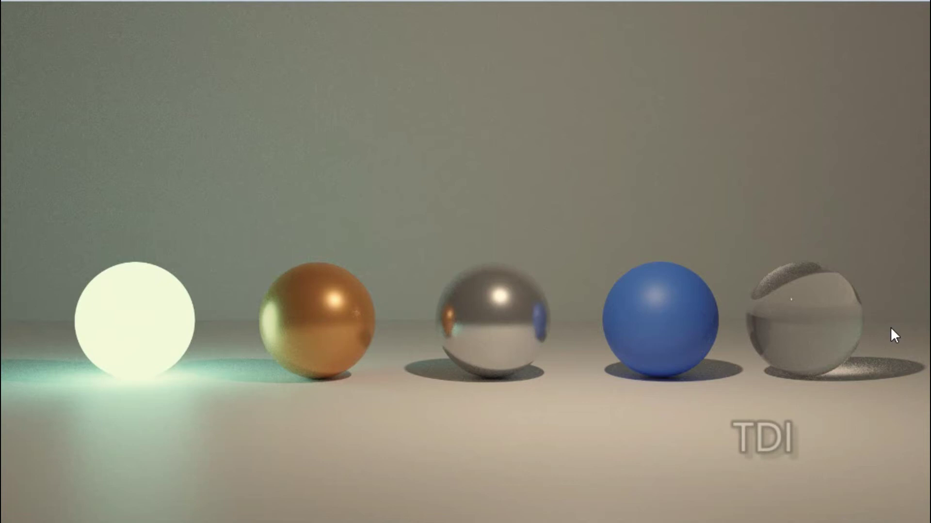
drag(776, 392, 851, 389)
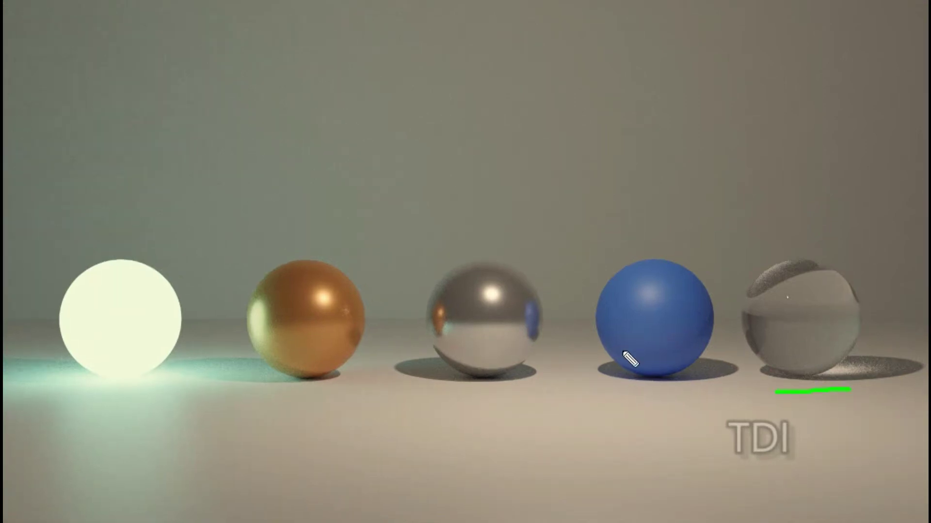
drag(616, 396, 710, 389)
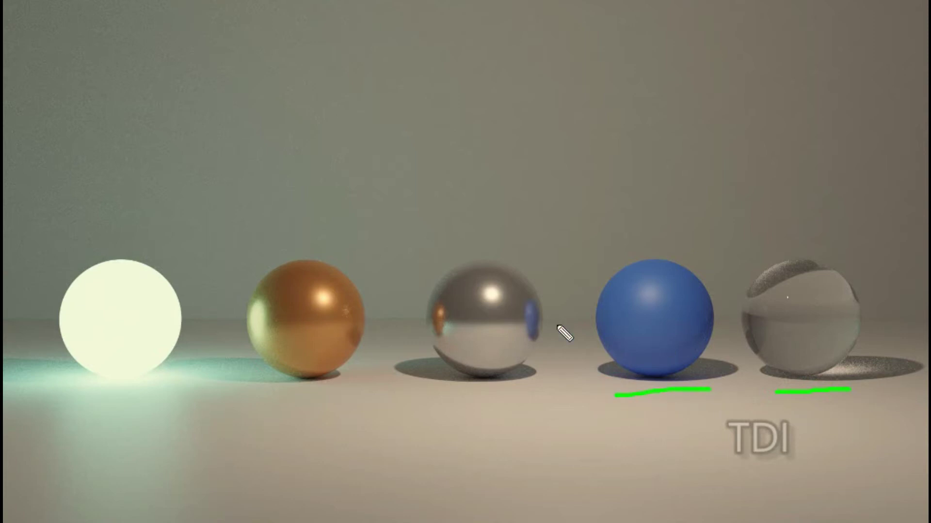
drag(441, 396, 544, 397)
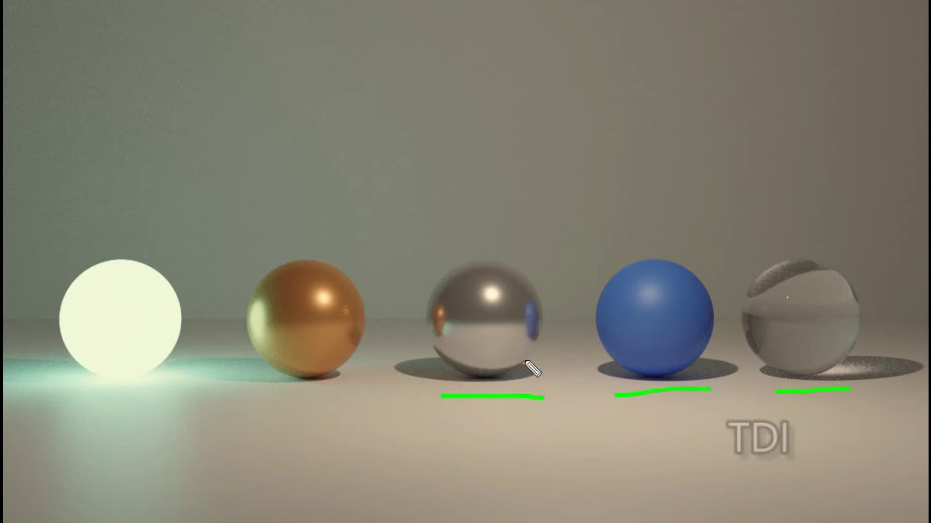
drag(260, 392, 360, 382)
key(ctrl+z)
drag(268, 395, 349, 397)
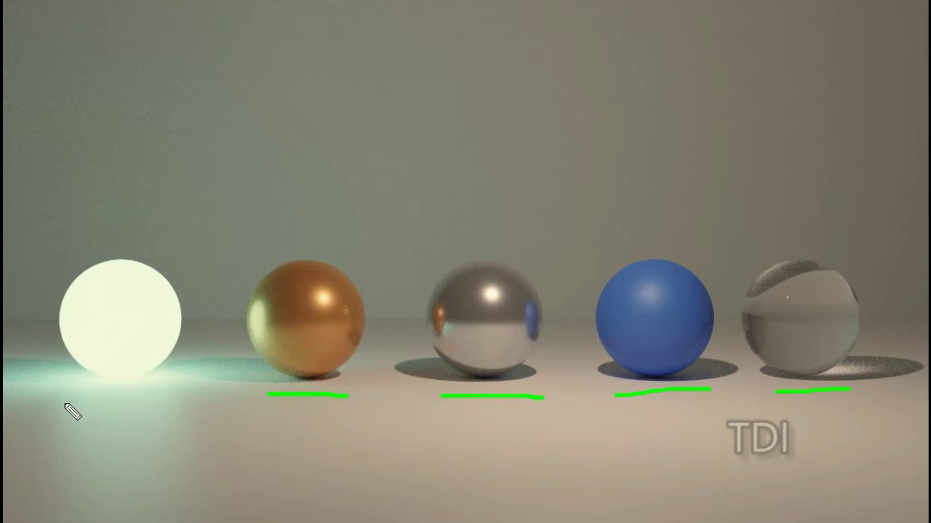
drag(69, 394, 177, 395)
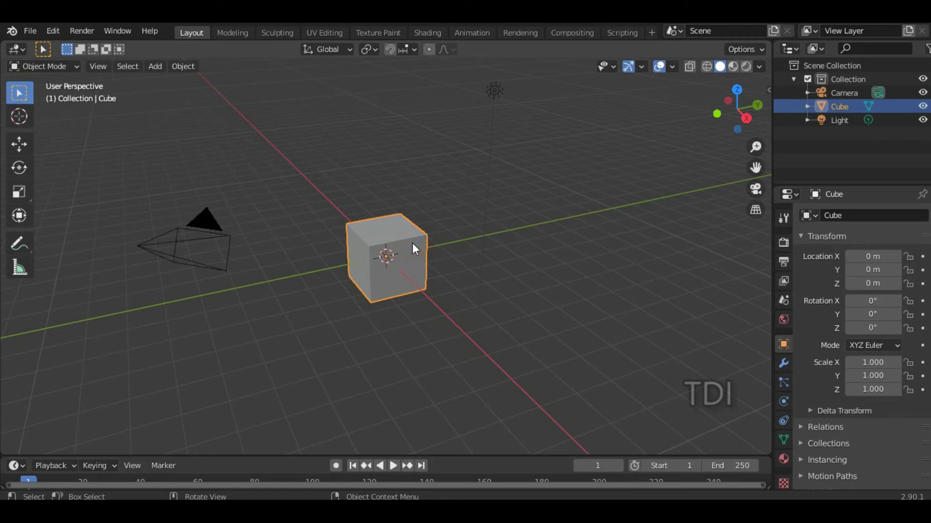
Delete the default cube, switch to the Right Orthographic view and add a UV sphere at the origin.
key(Delete)
key(KP_3)
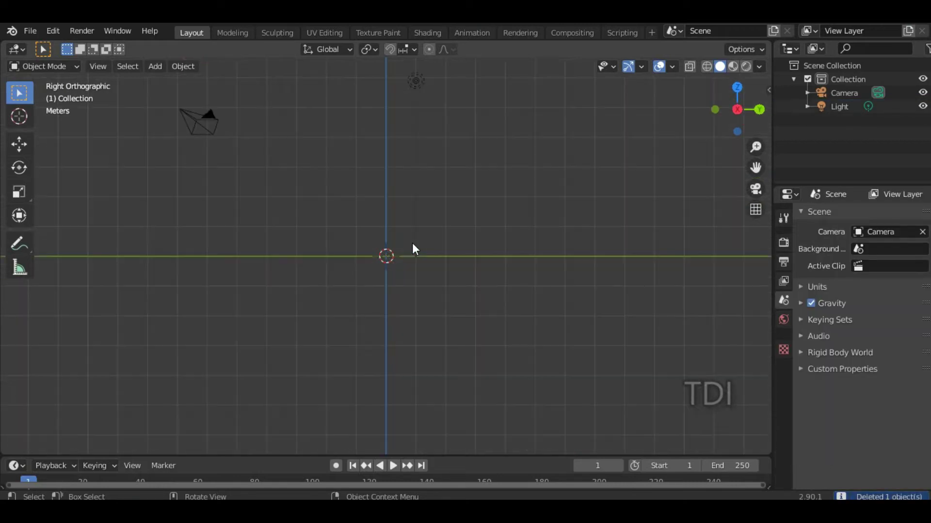
key(shift+a)
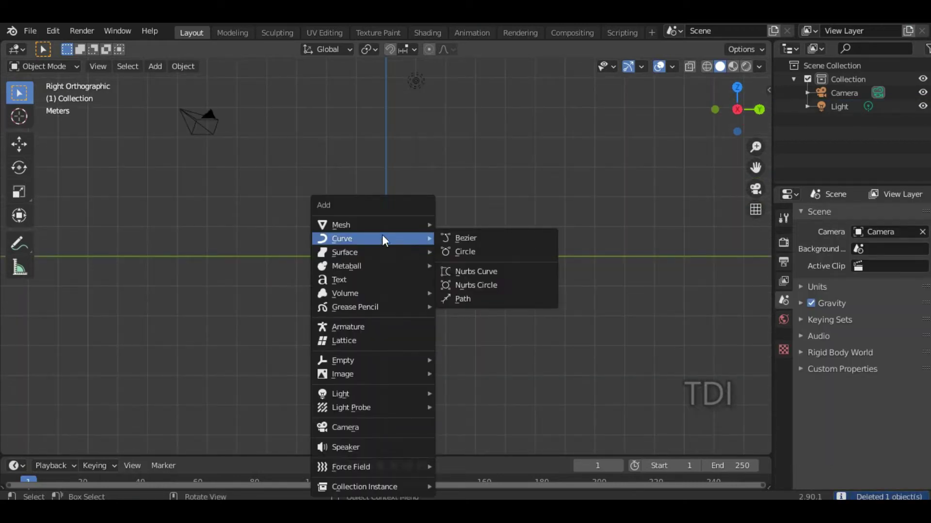
mouse_move(347, 224)
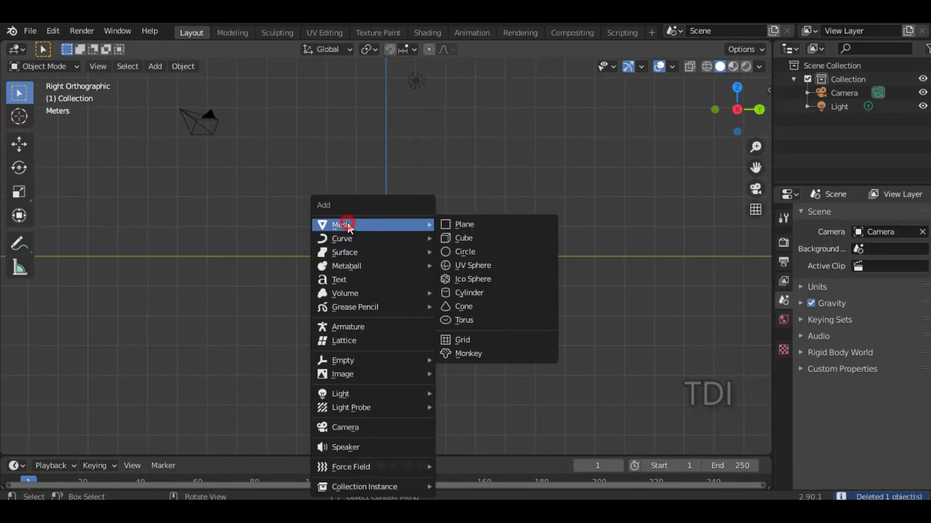
click(485, 265)
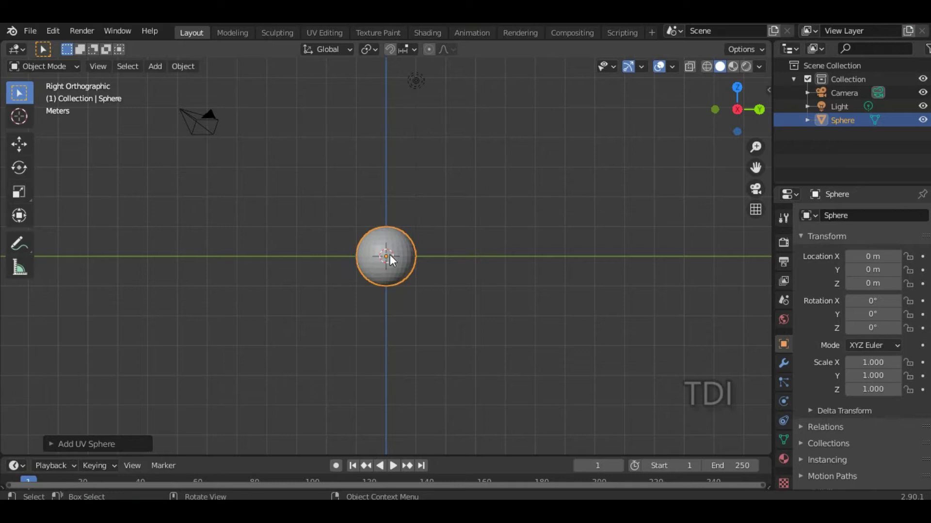
Move the sphere up 1 m along the Z axis.
key(g)
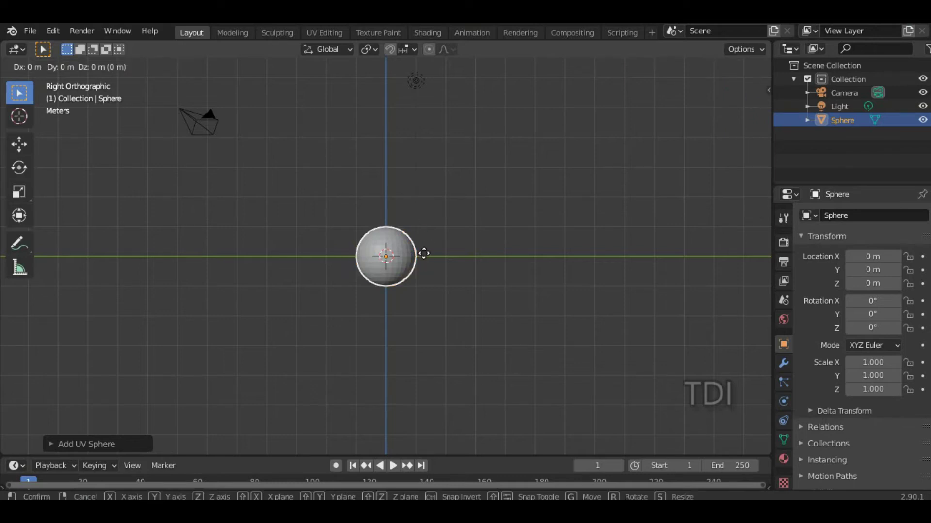
text(z)
text(1)
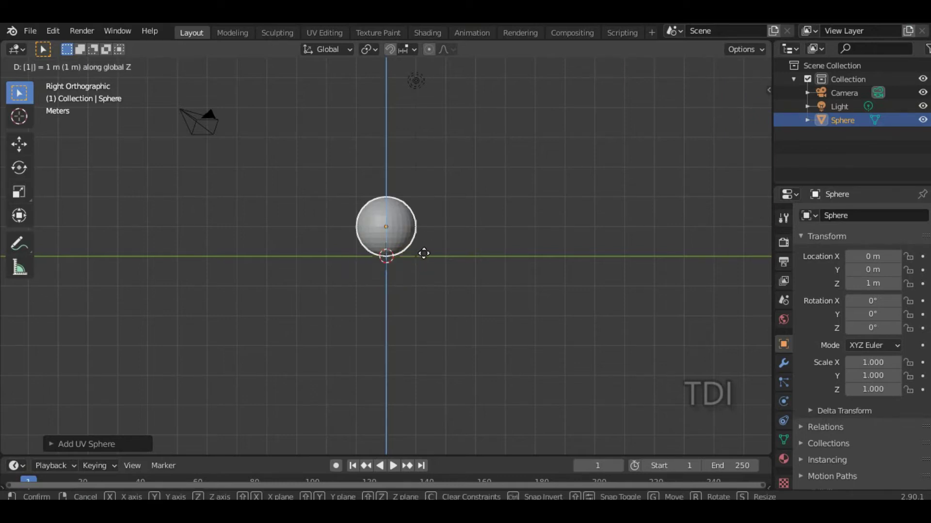
key(Return)
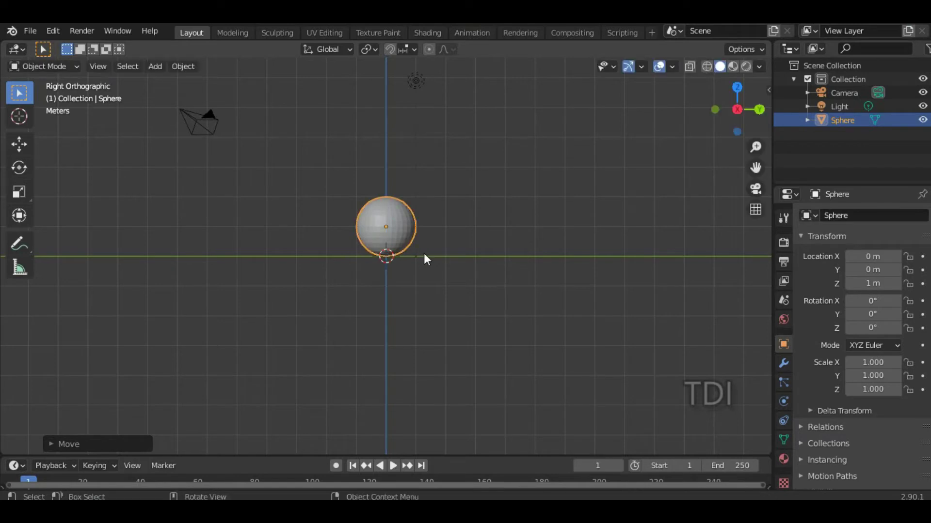
Duplicate the sphere in the Right Orthographic view and place the copy about 2.87 m away along the positive Y axis.
middle_drag(366, 251, 374, 284)
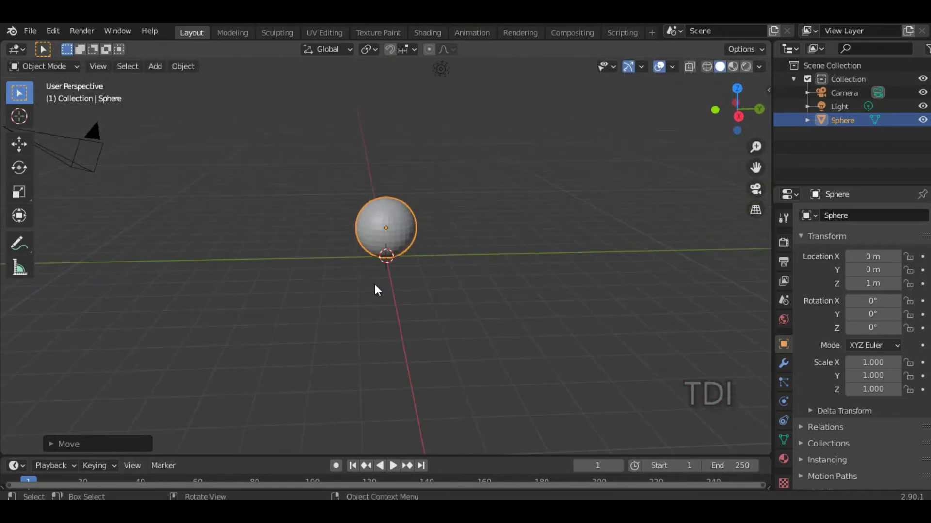
key(KP_3)
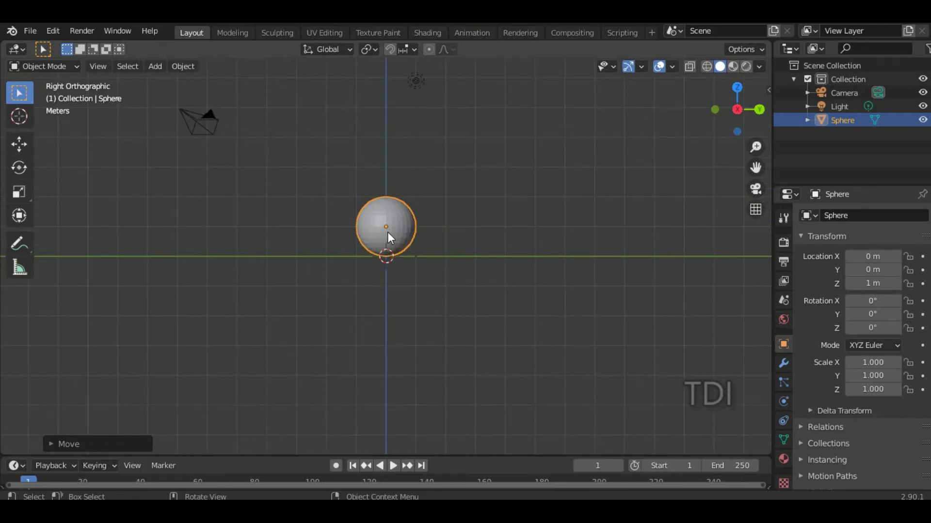
key(shift+d)
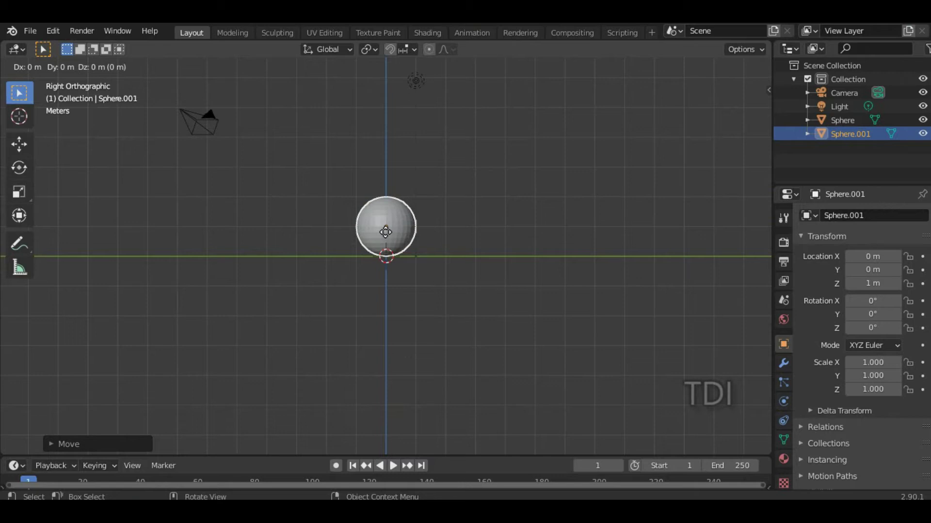
key(y)
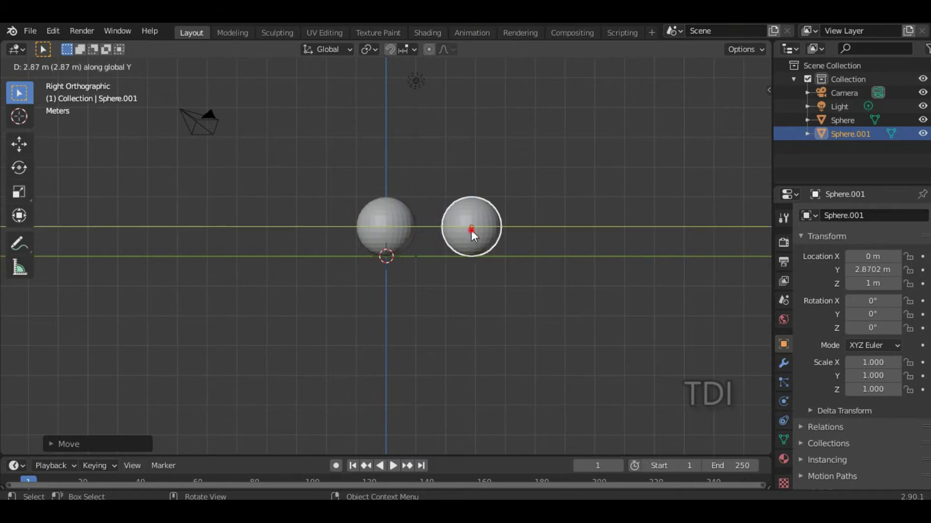
click(471, 229)
Duplicate the origin sphere to about Y -2.46 m, and duplicate that copy along Y to about Y -5.24 m.
click(385, 234)
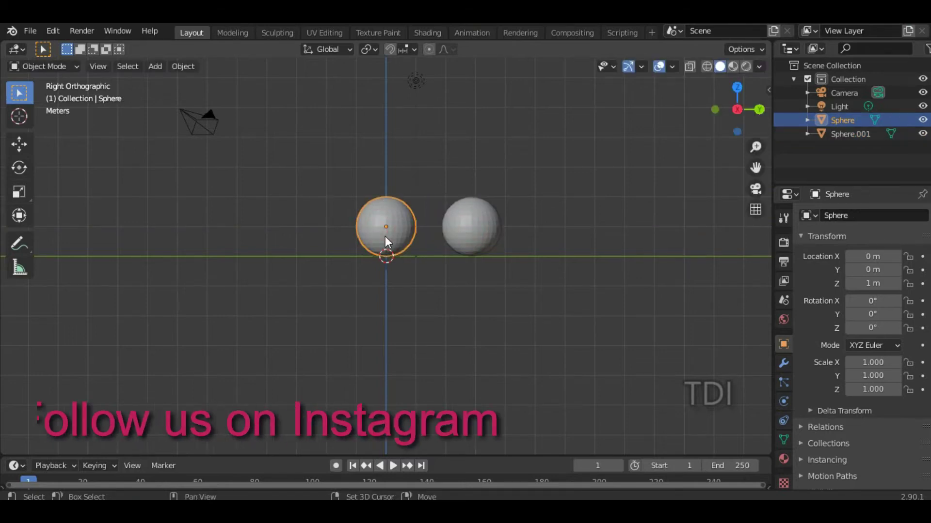
key(shift+d)
key(y)
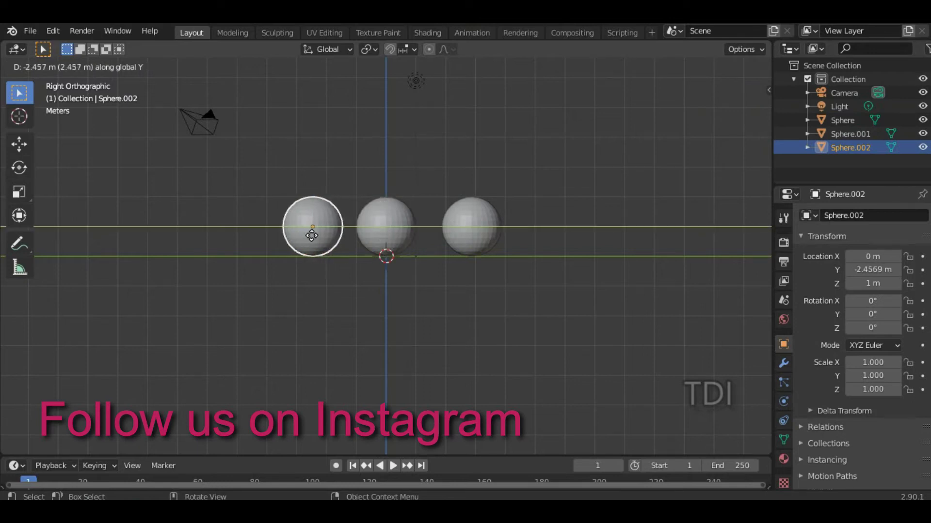
click(322, 240)
key(shift+d)
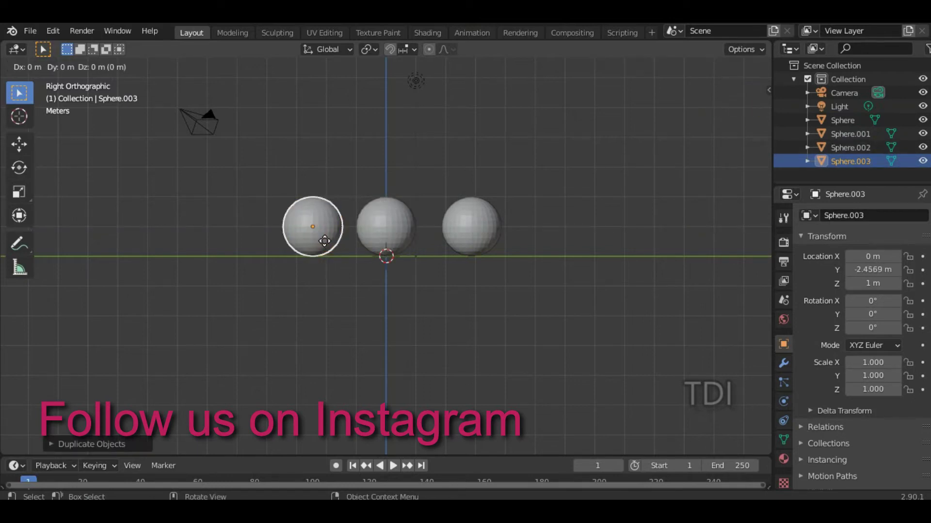
key(y)
click(239, 236)
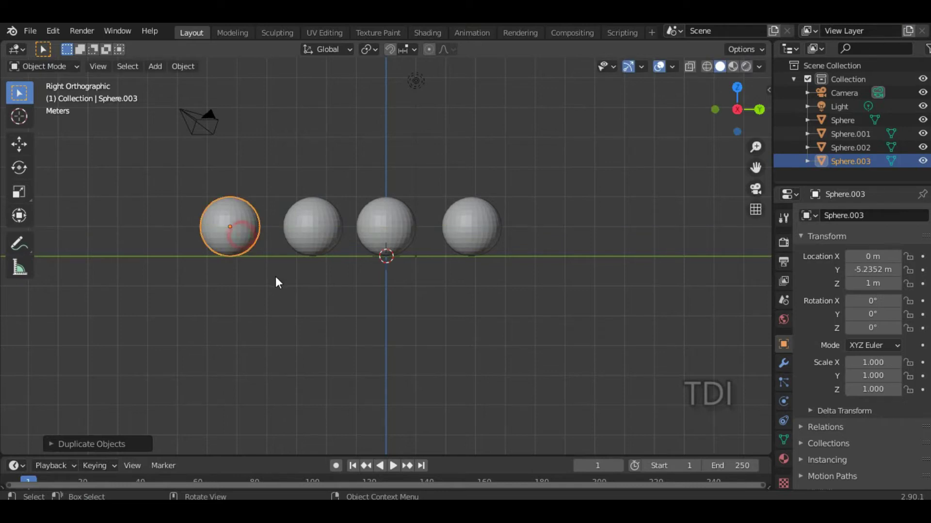
Duplicate the sphere at the negative Y end and place the copy at about Y 6.13 m, completing the row.
key(shift+d)
key(y)
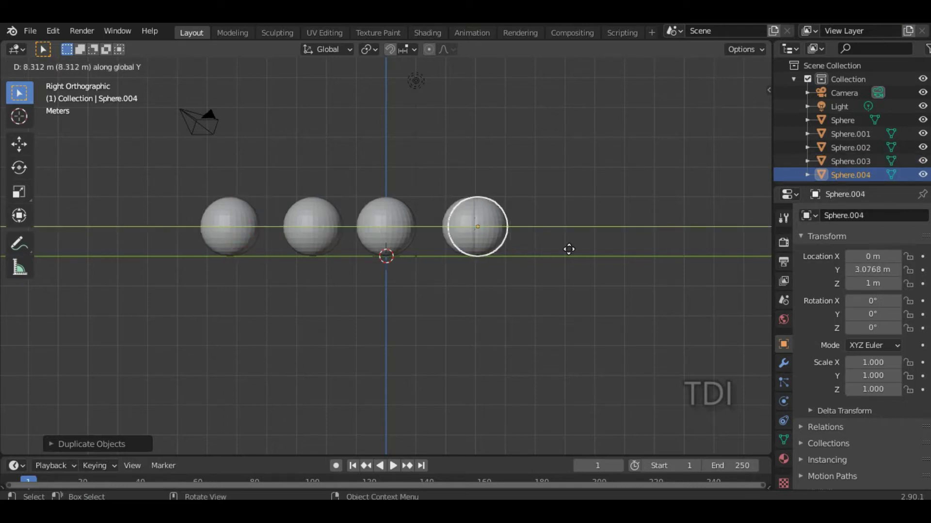
click(616, 251)
Add a plane at the origin and scale it up into a large floor beneath all five spheres.
mouse_move(416, 293)
middle_down()
mouse_move(466, 309)
mouse_move(423, 324)
mouse_move(459, 335)
mouse_move(419, 343)
mouse_move(409, 363)
mouse_move(370, 314)
mouse_move(401, 295)
middle_up()
key(shift+a)
mouse_move(345, 228)
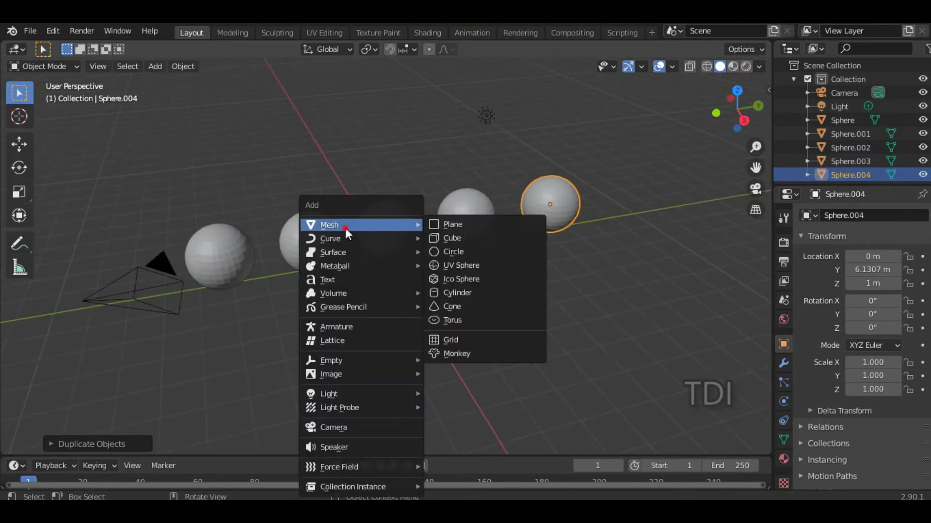
click(472, 229)
key(s)
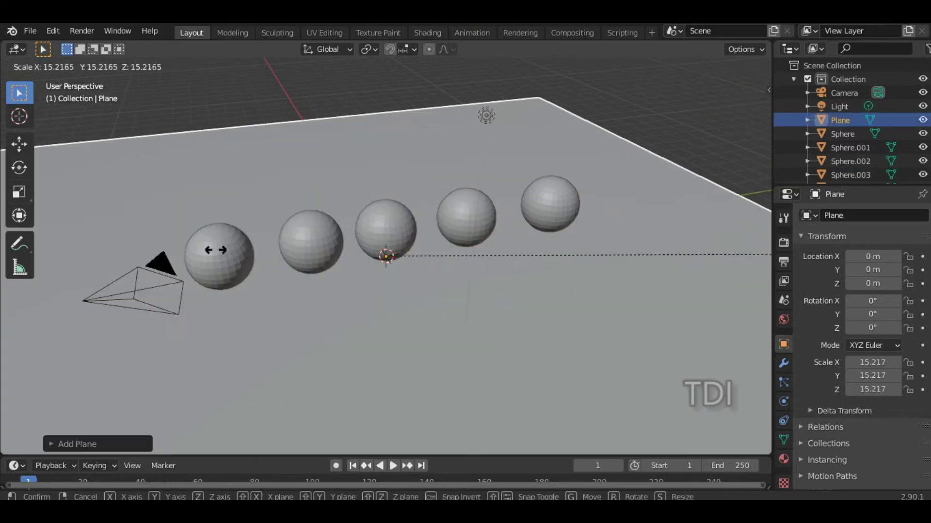
click(173, 250)
Add a Subdivision Surface modifier to the sphere at the negative Y end and set its viewport level to 2.
scroll(274, 207, down, 5)
middle_drag(287, 249, 228, 252)
scroll(420, 247, up, 4)
middle_drag(392, 260, 248, 240)
click(248, 239)
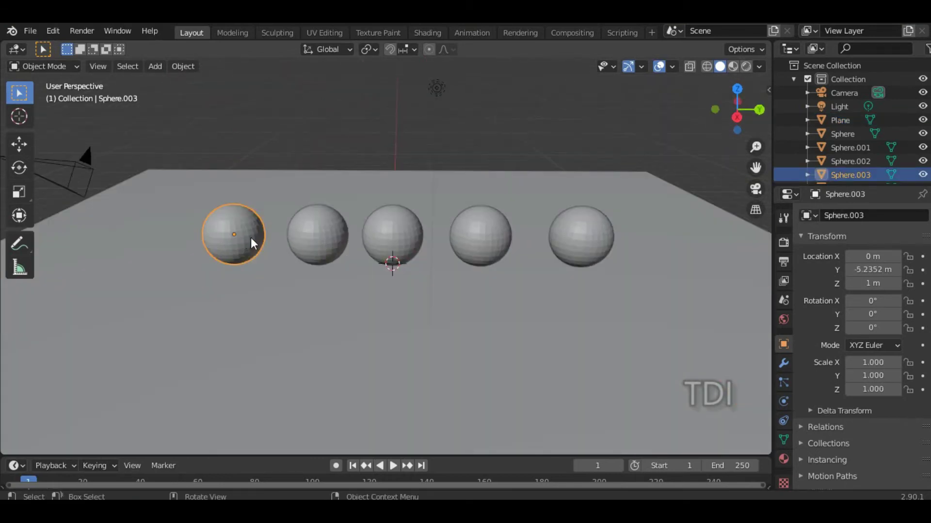
click(783, 363)
click(830, 216)
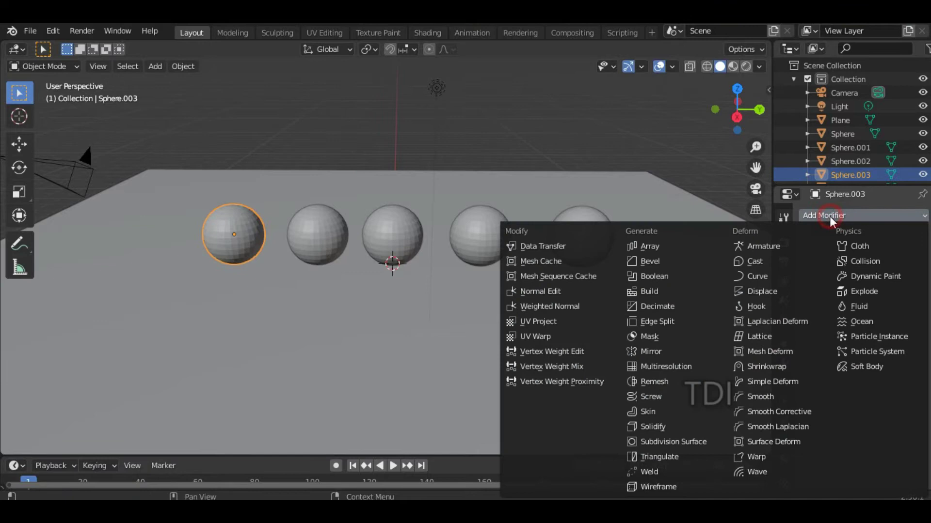
click(688, 442)
scroll(235, 242, up, 3)
shift+middle_drag(241, 243, 305, 252)
scroll(247, 240, up, 2)
scroll(247, 240, down, 2)
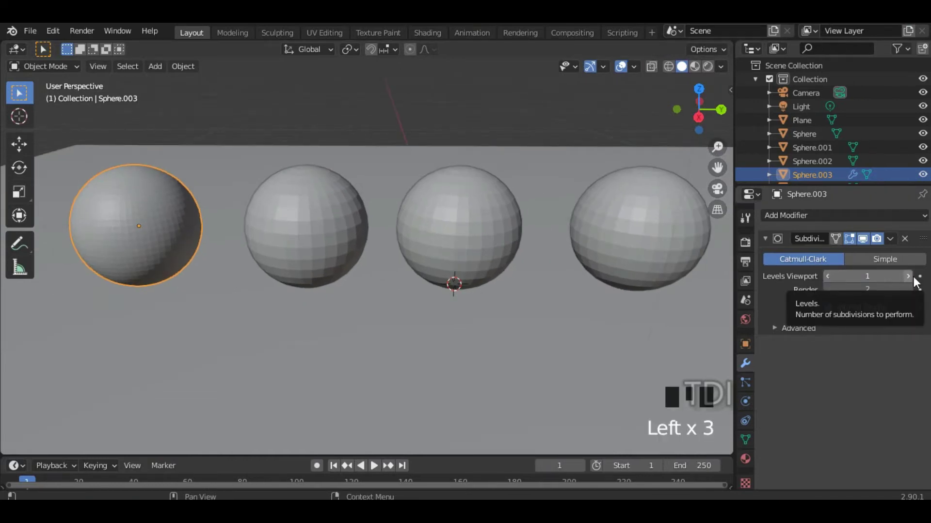
click(907, 276)
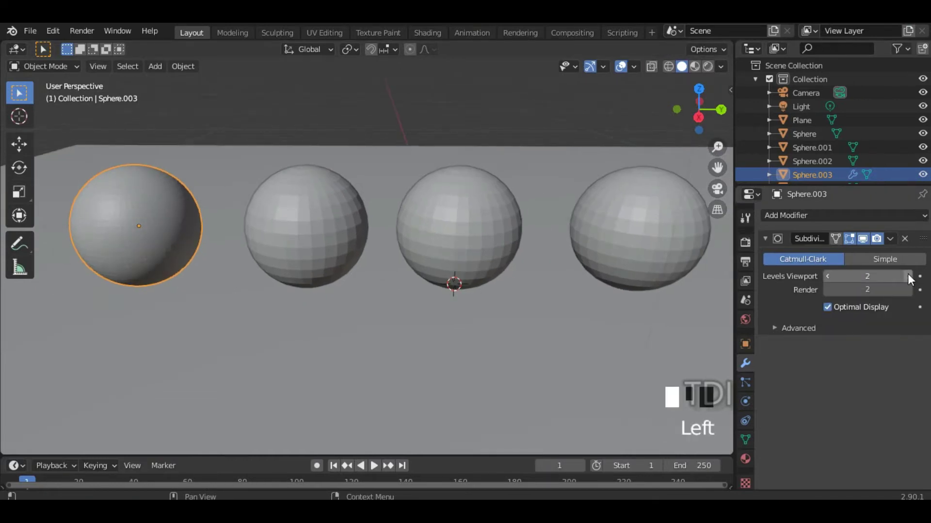
Add level 2 subdivision to the second sphere from the negative Y end and to the middle sphere.
middle_drag(222, 252, 387, 236)
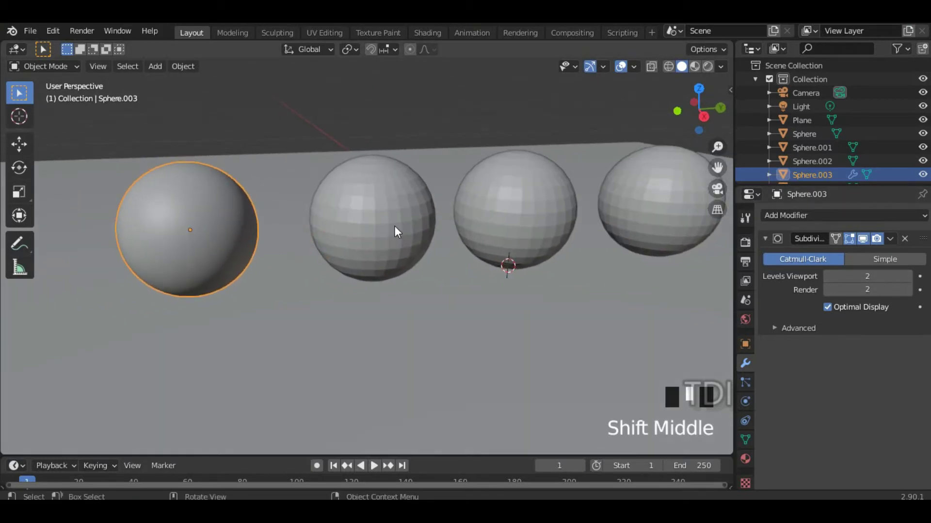
click(338, 251)
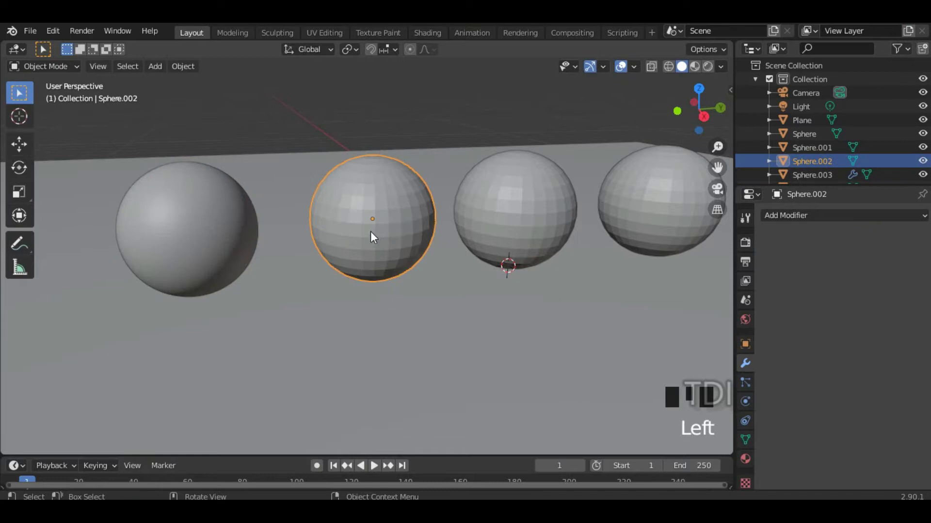
key(ctrl)
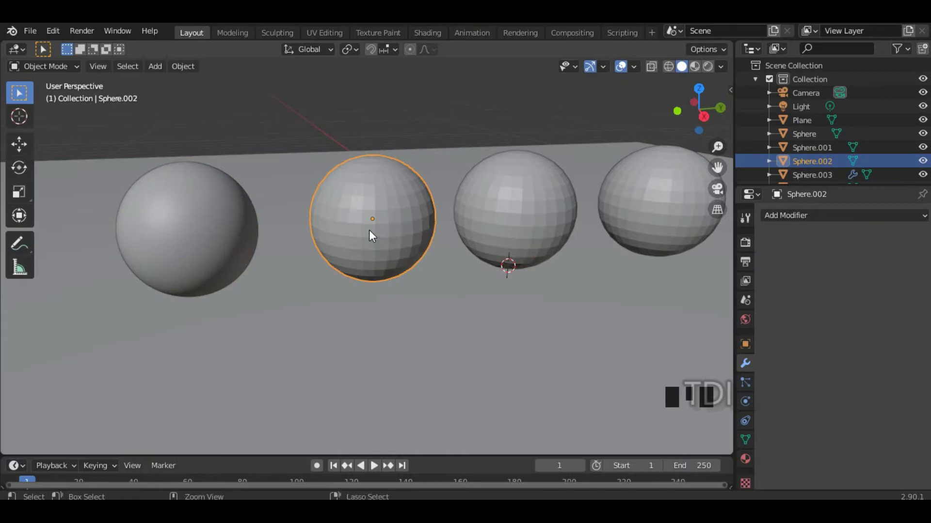
key(ctrl+2)
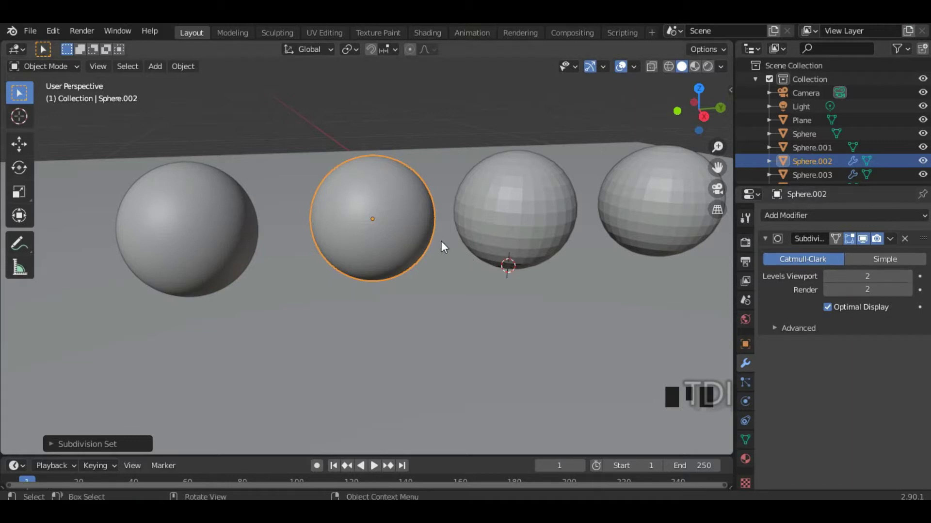
click(529, 217)
shift+middle_drag(558, 284, 483, 293)
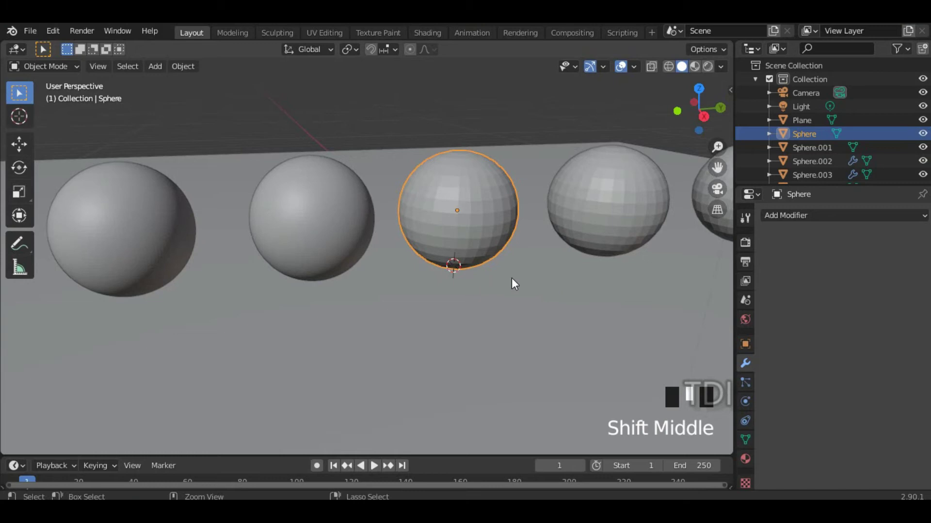
key(ctrl+2)
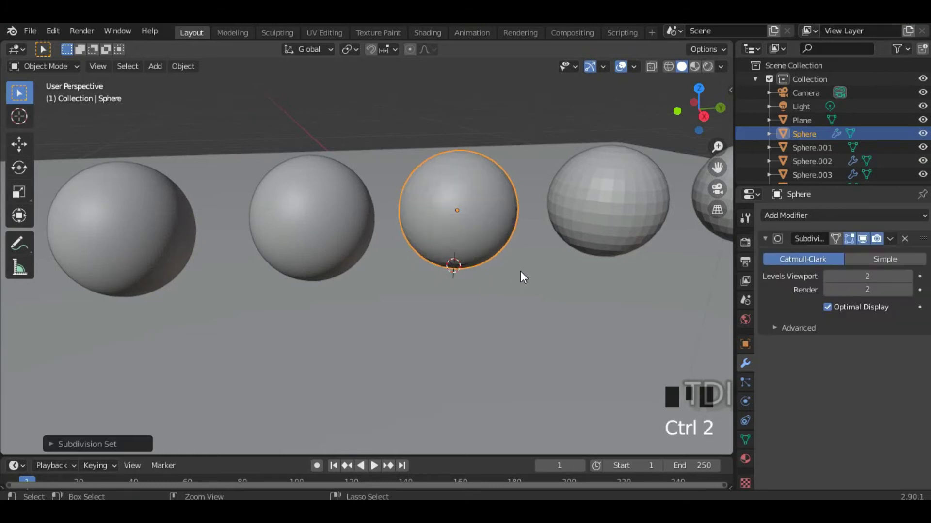
Subdivide the fourth sphere in the row at viewport level 3 and the sphere at the positive Y end at level 2.
click(638, 214)
key(ctrl+3)
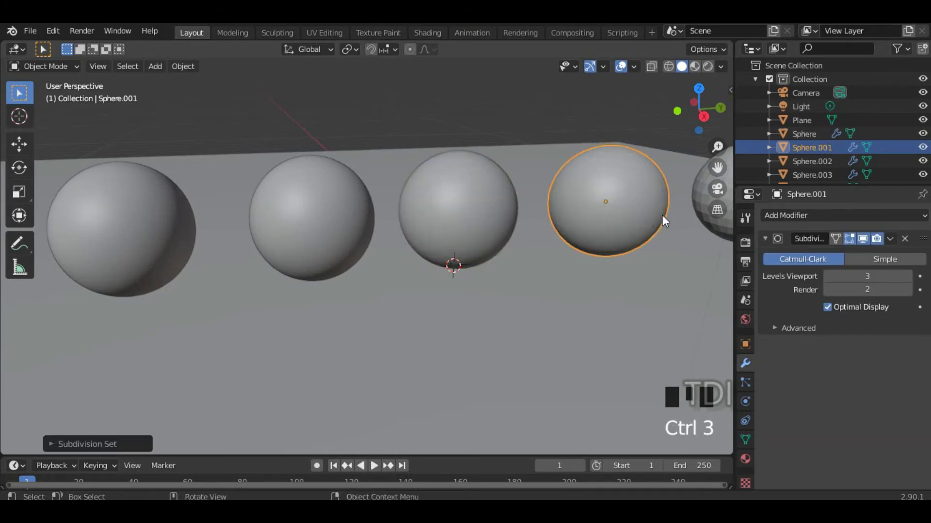
click(705, 199)
key(ctrl+2)
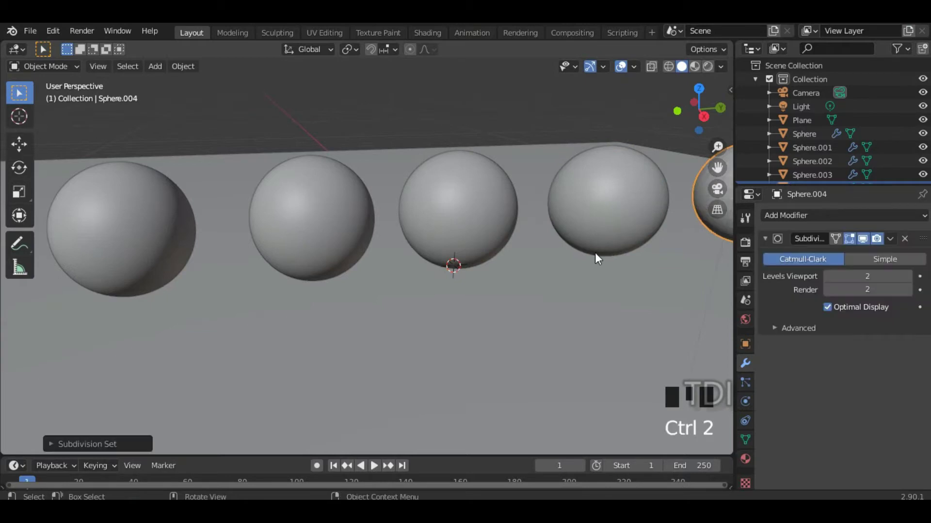
Apply Shade Smooth to the spheres in the row one after another.
scroll(581, 272, down, 2)
shift+middle_drag(577, 277, 543, 276)
click(193, 247)
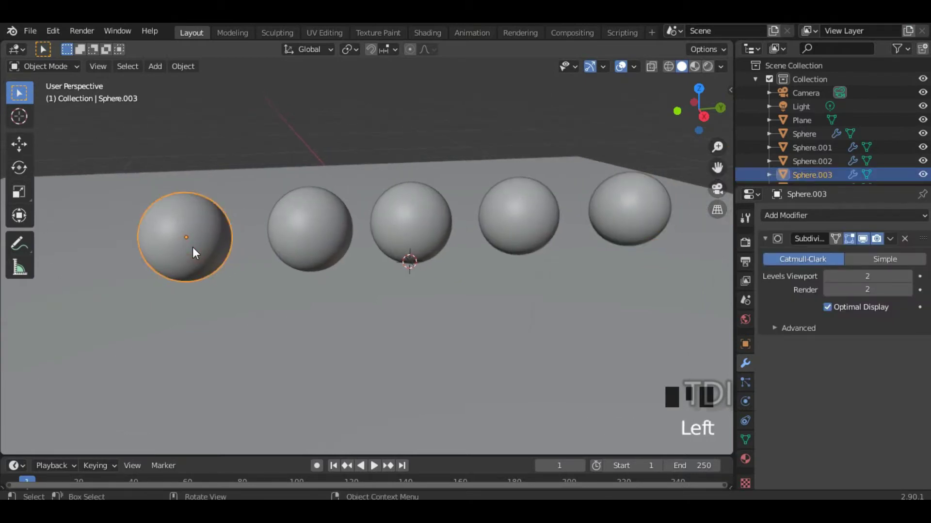
right_click(180, 229)
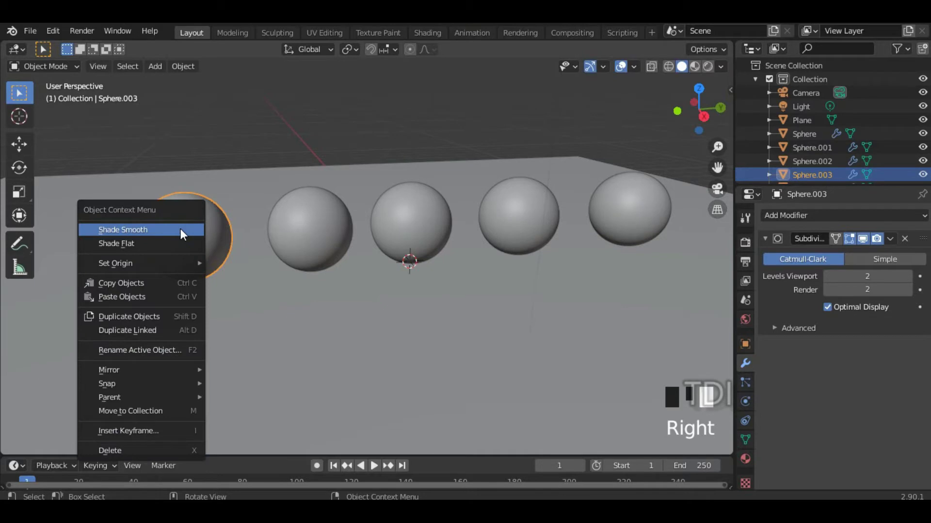
right_click(318, 221)
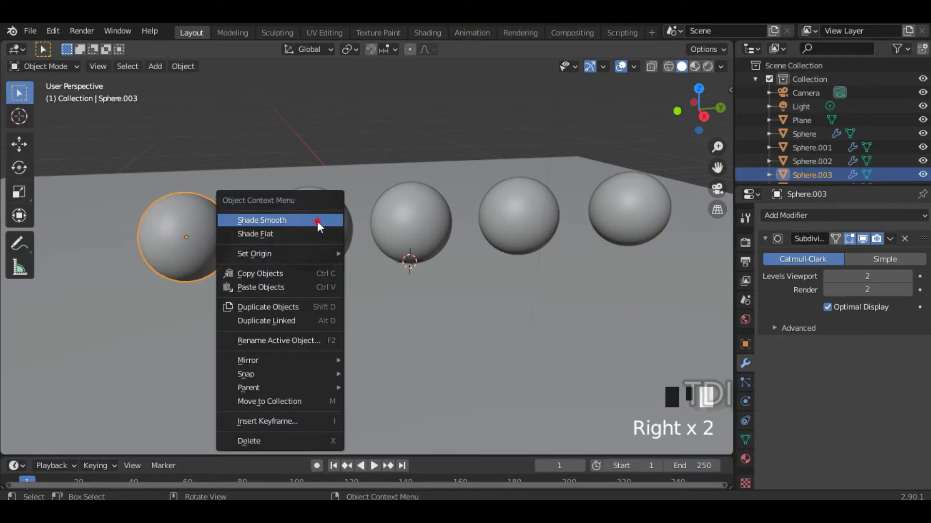
click(399, 219)
right_click(400, 219)
click(524, 208)
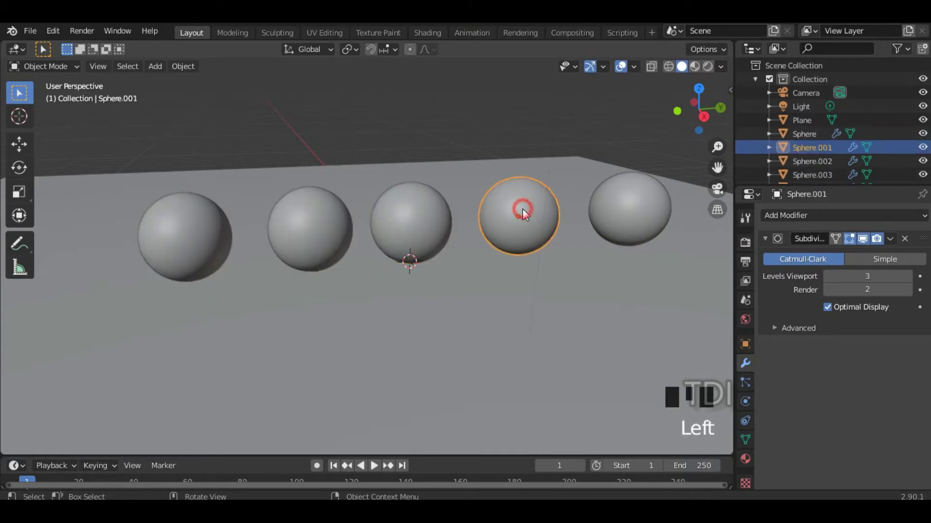
right_click(522, 208)
click(523, 208)
click(625, 202)
right_click(625, 202)
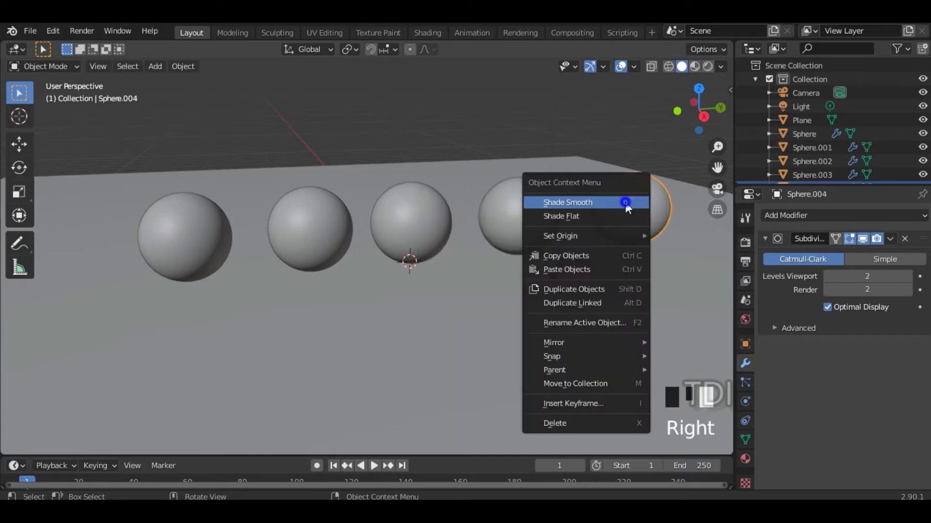
click(611, 202)
Examine the surfaces of the smoothed spheres up close and the whole row on the floor from farther away.
scroll(301, 252, up, 4)
middle_drag(303, 252, 319, 252)
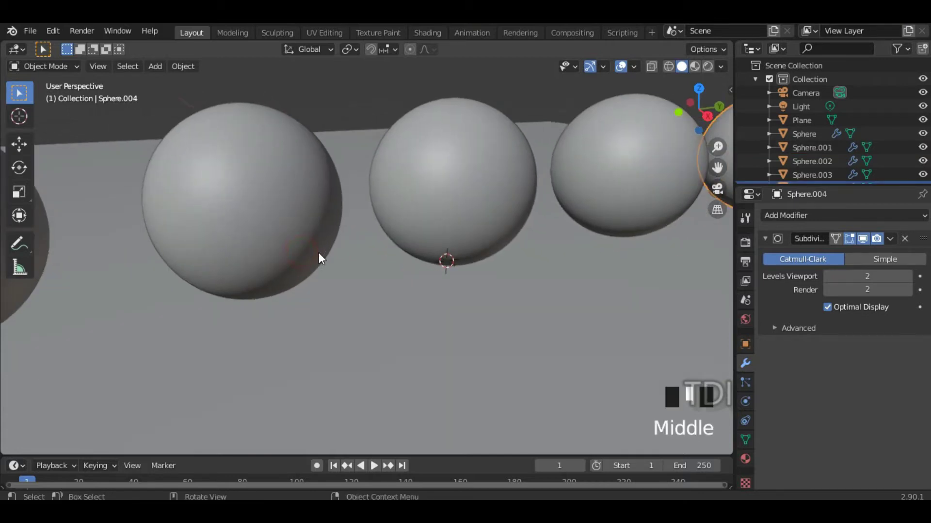
scroll(412, 251, down, 3)
middle_drag(409, 251, 332, 245)
scroll(497, 249, down, 2)
mouse_move(497, 249)
shift+middle_down()
mouse_move(410, 252)
mouse_move(499, 252)
shift+middle_up()
click(301, 228)
scroll(315, 245, down, 3)
shift+middle_drag(356, 280, 348, 270)
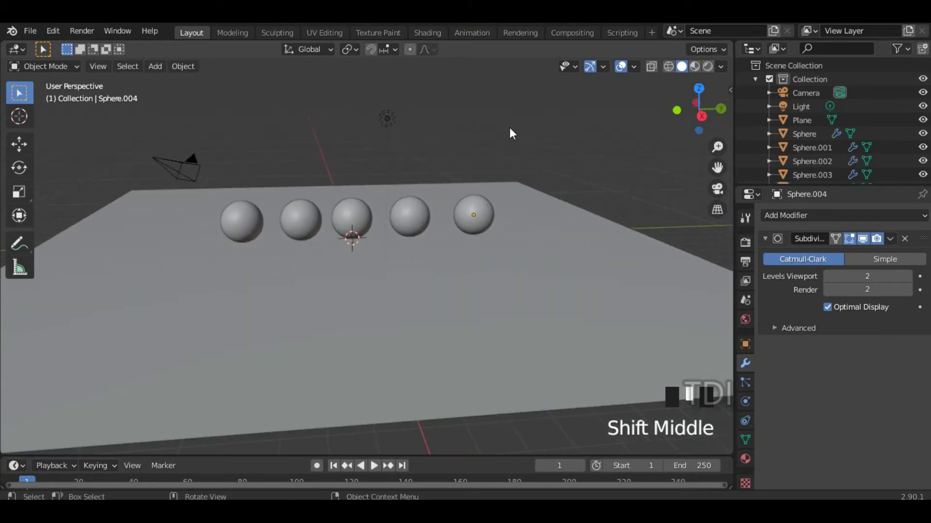
Switch to the Shading workspace and choose the scene's render engine.
click(426, 33)
middle_drag(498, 218, 460, 215)
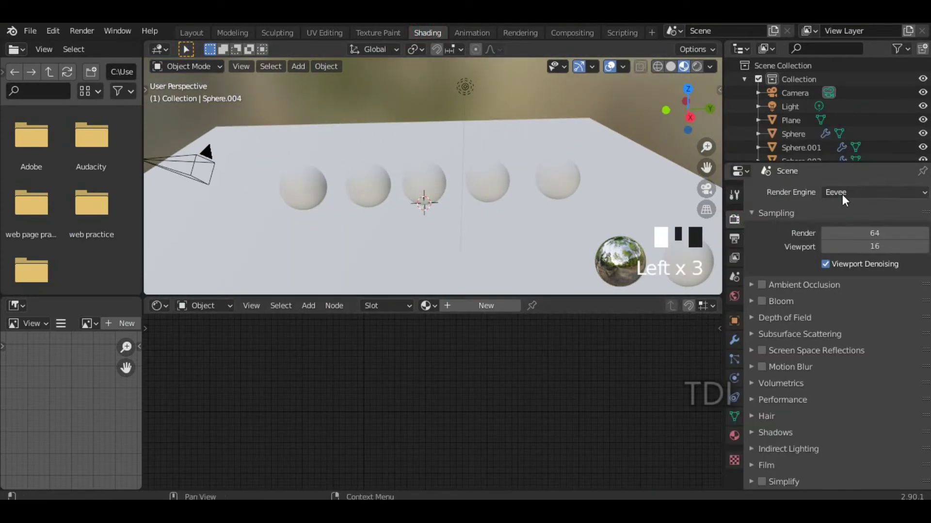
click(855, 194)
click(850, 240)
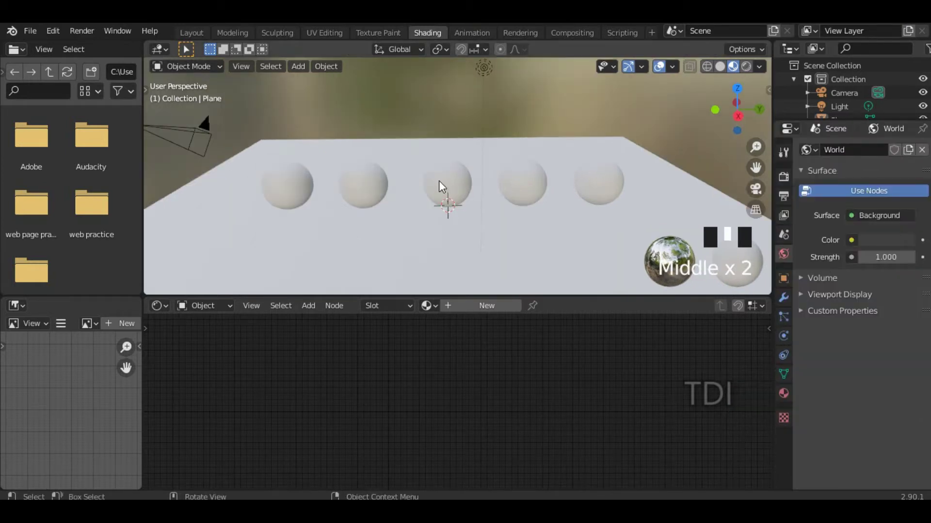
Give the middle sphere a new material named silver ball and enlarge the node editor to show its whole Principled BSDF node.
click(440, 186)
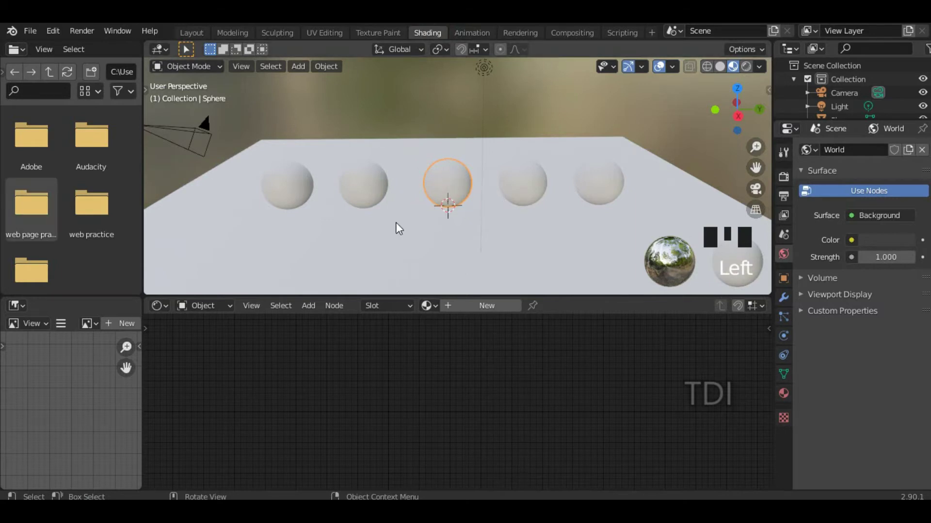
middle_drag(396, 226, 447, 192)
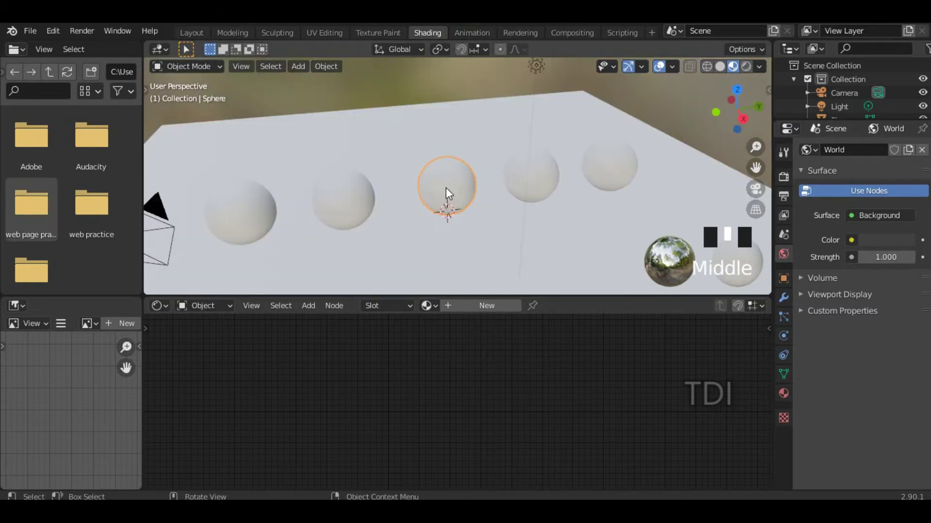
click(473, 306)
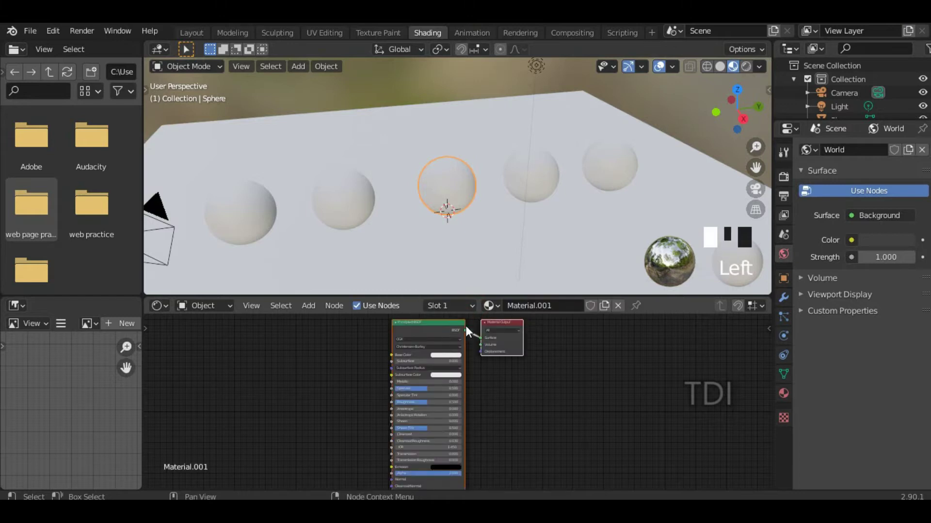
click(555, 306)
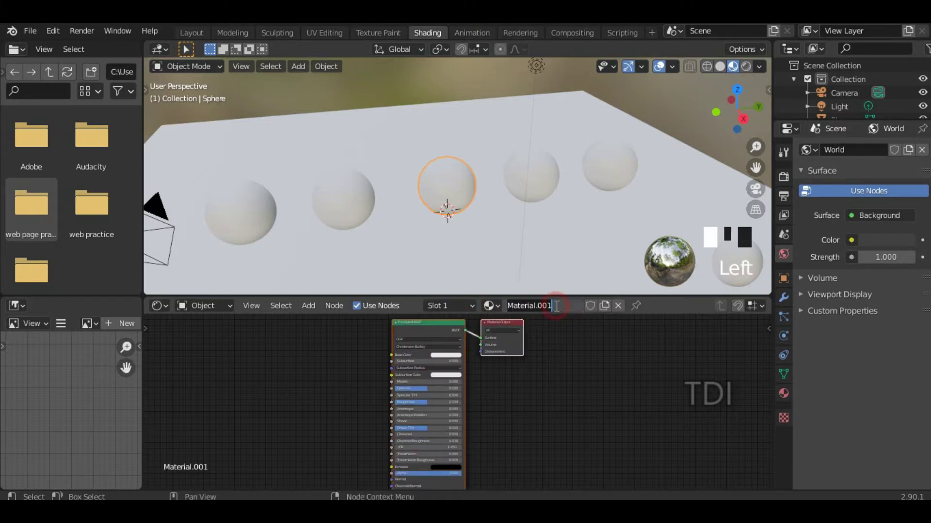
text(silver ball)
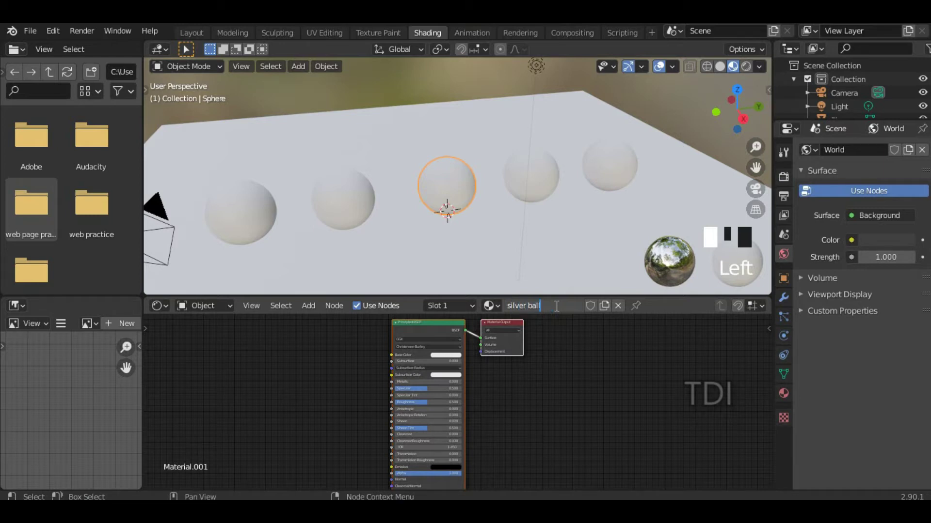
key(Return)
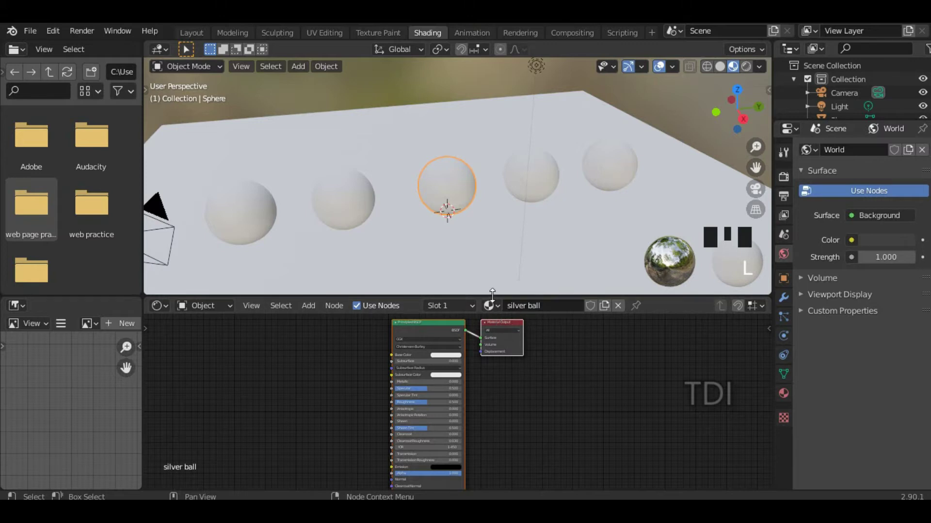
drag(493, 297, 493, 202)
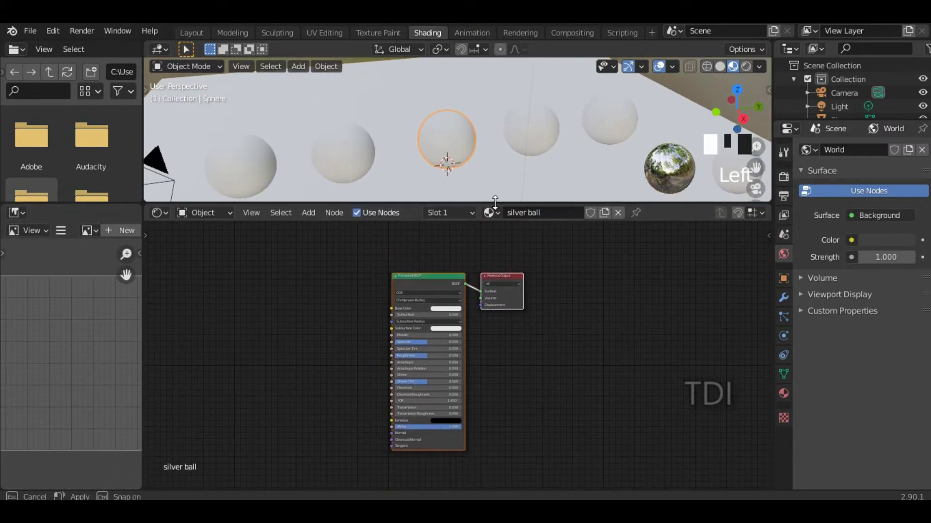
Darken the base color of the silver ball material to a light grey.
scroll(457, 301, up, 4)
scroll(505, 291, up, 2)
middle_drag(548, 286, 556, 379)
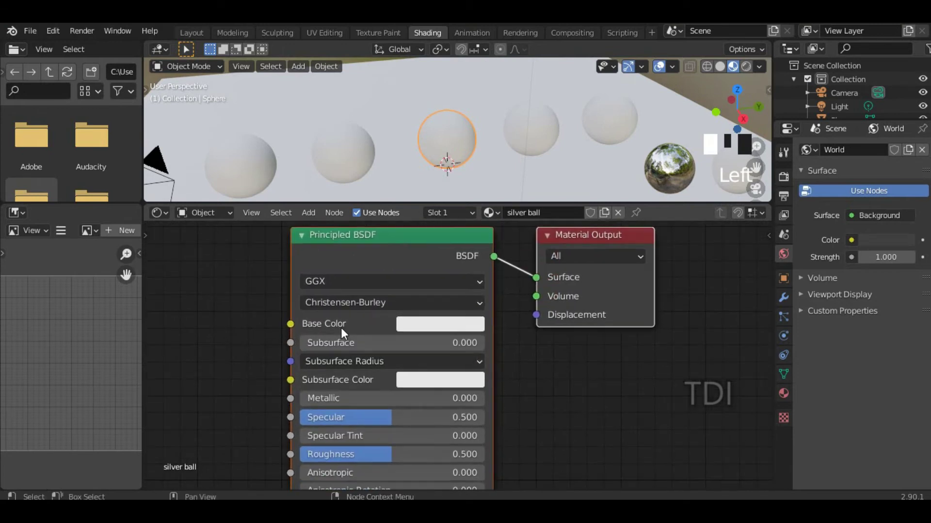
click(429, 324)
mouse_move(542, 99)
mouse_down()
mouse_move(543, 120)
mouse_move(542, 105)
mouse_up()
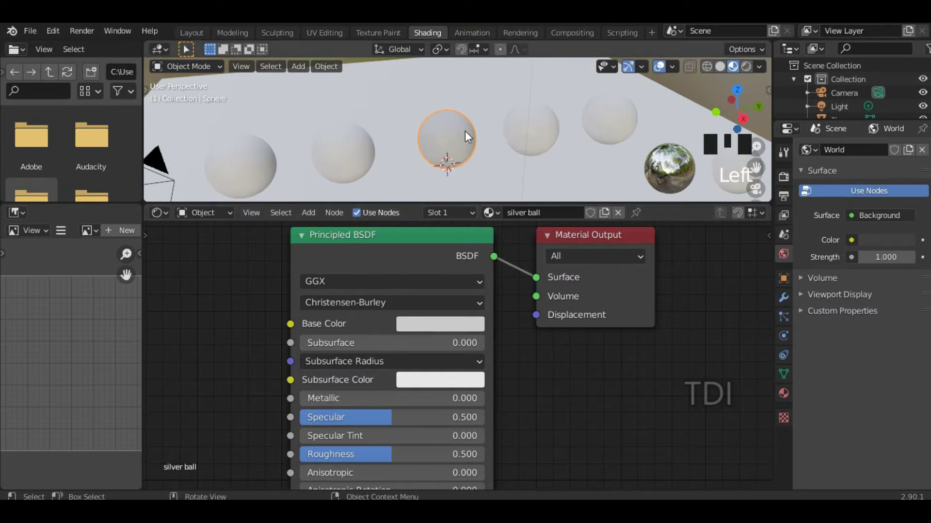
Set the silver ball material's Metallic to 0.827 and its Roughness to 0.277.
scroll(475, 141, up, 2)
scroll(475, 141, up, 1)
mouse_move(475, 141)
shift+middle_down()
mouse_move(482, 150)
mouse_move(458, 140)
shift+middle_up()
drag(394, 398, 548, 398)
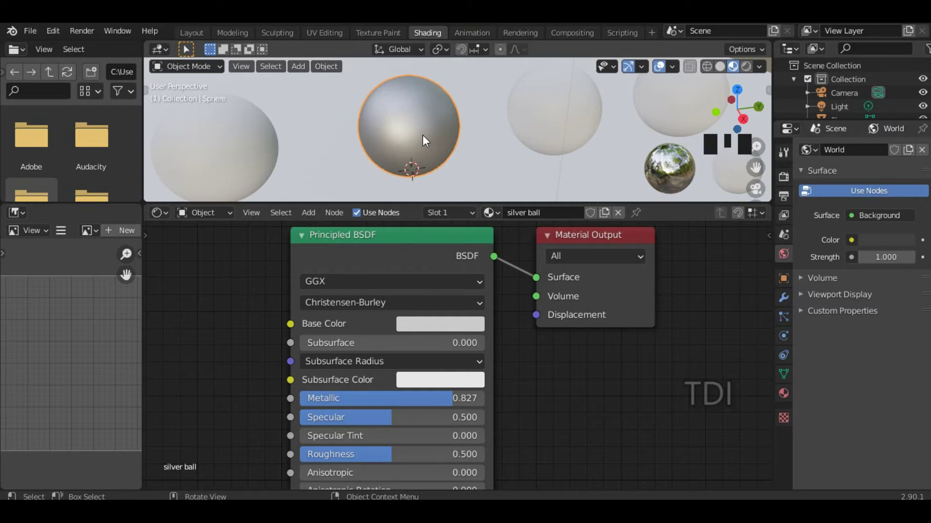
middle_drag(424, 124, 449, 122)
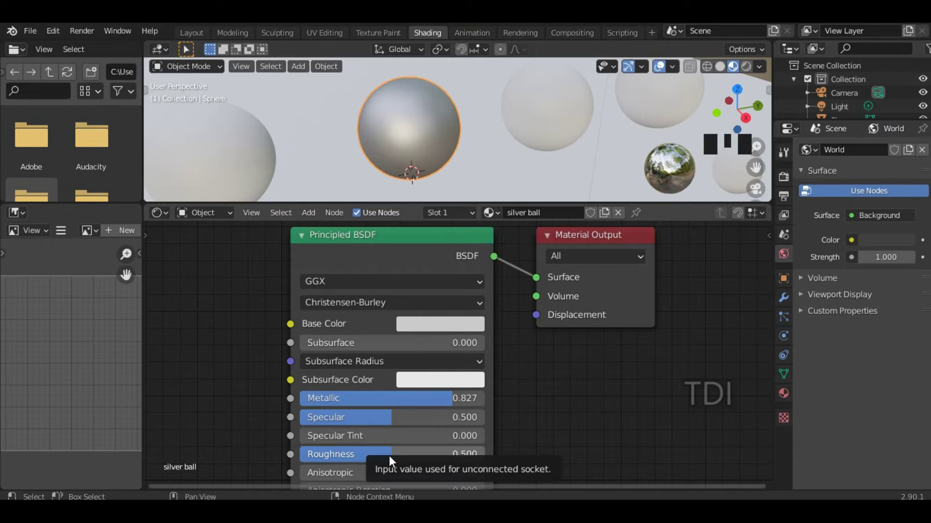
drag(387, 454, 350, 453)
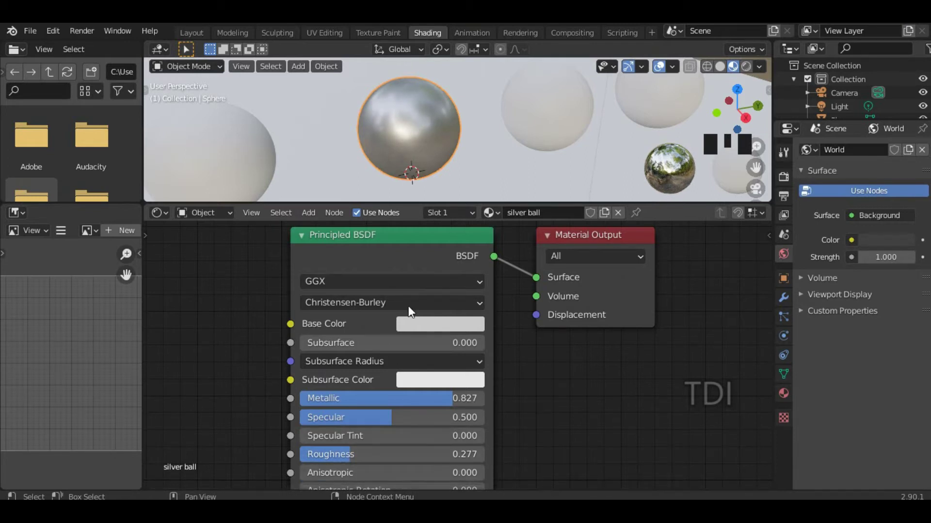
middle_drag(433, 107, 427, 141)
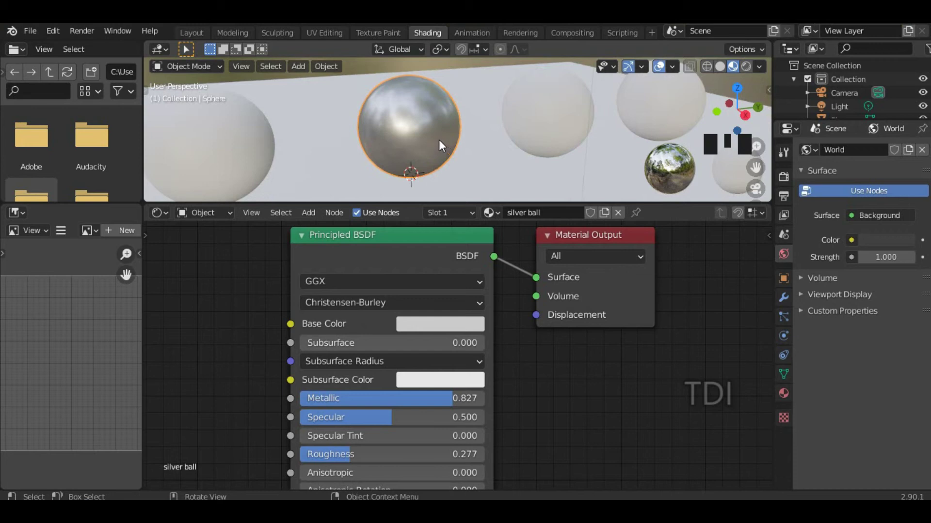
Try the existing silver ball material on the sphere just right of the silver one, and unlink it from that sphere.
scroll(438, 139, down, 2)
middle_drag(531, 146, 576, 151)
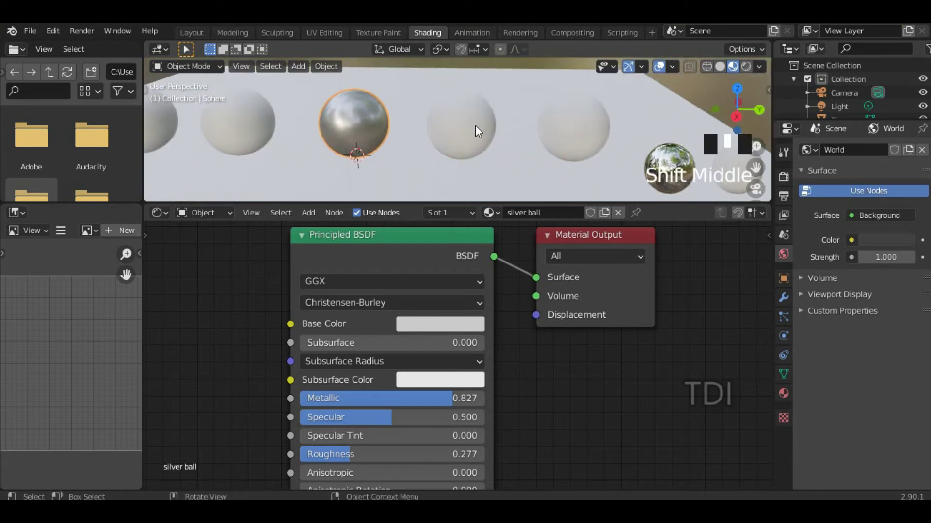
click(468, 124)
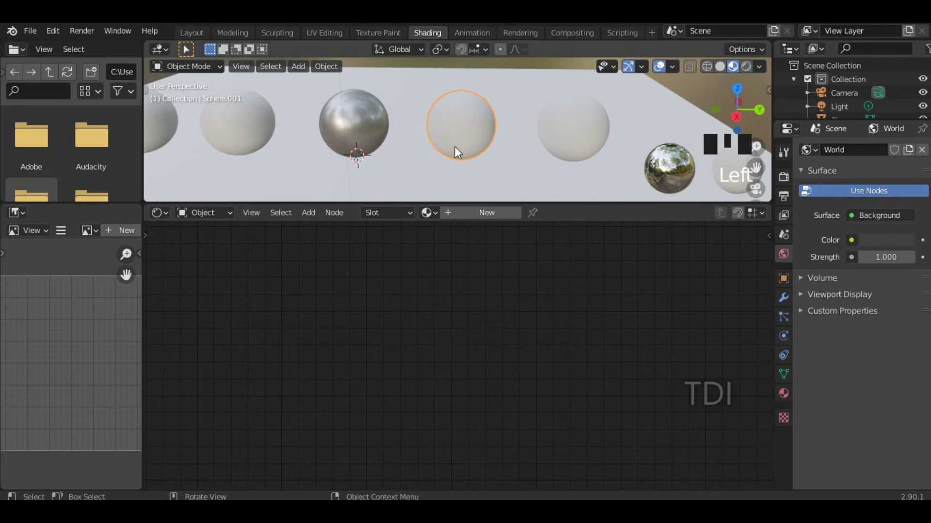
click(428, 212)
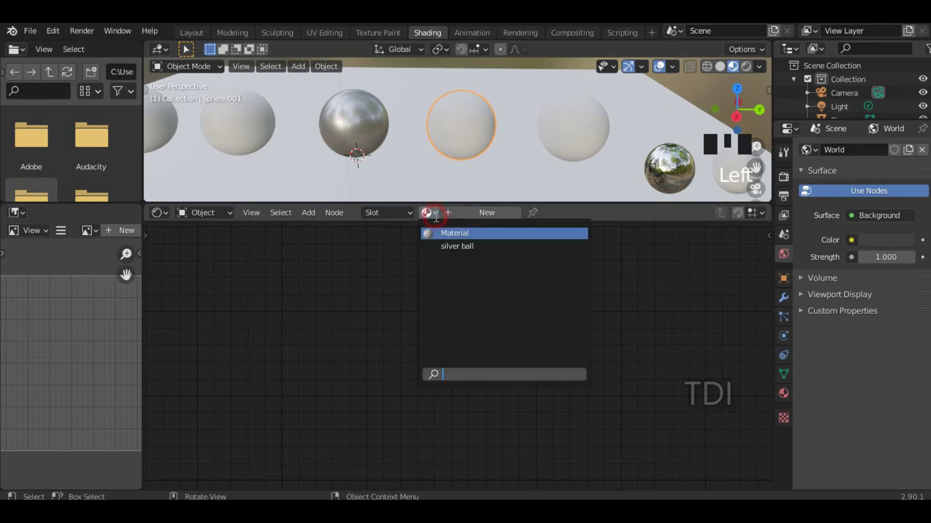
click(458, 247)
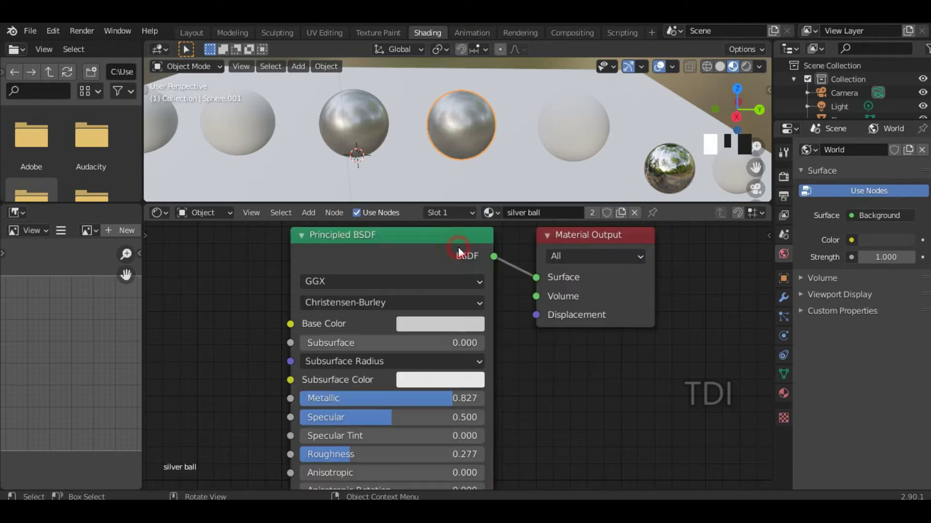
click(342, 118)
click(361, 113)
click(471, 122)
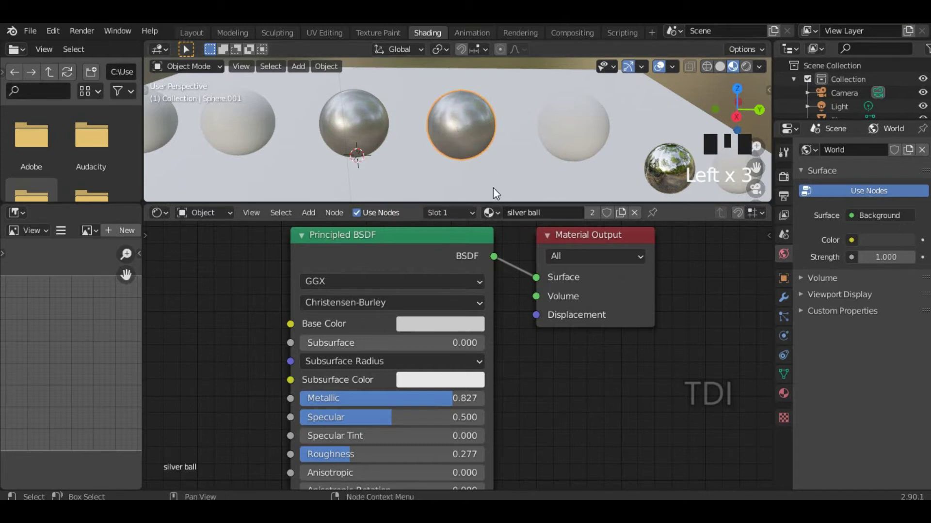
click(635, 212)
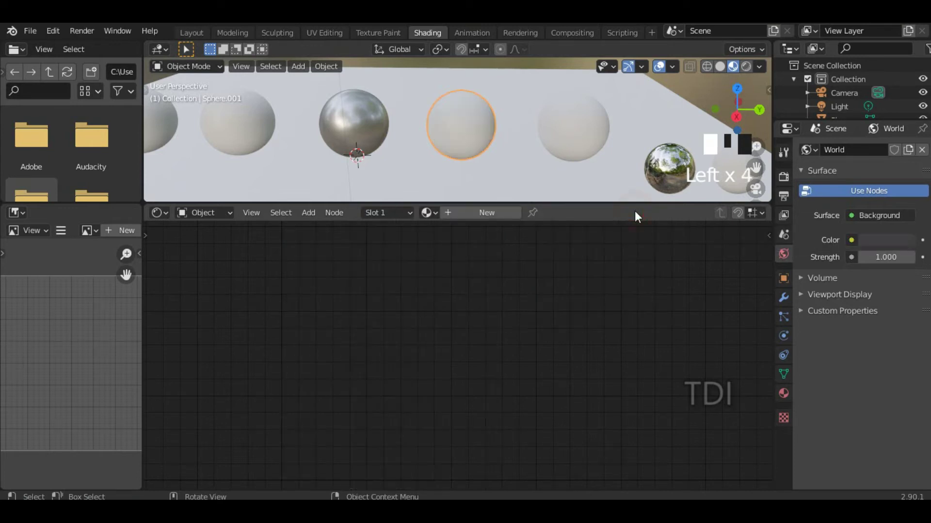
Give the selected sphere right of the silver one a new material with a red base color, hue 0.004 and saturation 0.807.
mouse_move(473, 155)
middle_down()
mouse_move(506, 162)
mouse_move(481, 149)
middle_up()
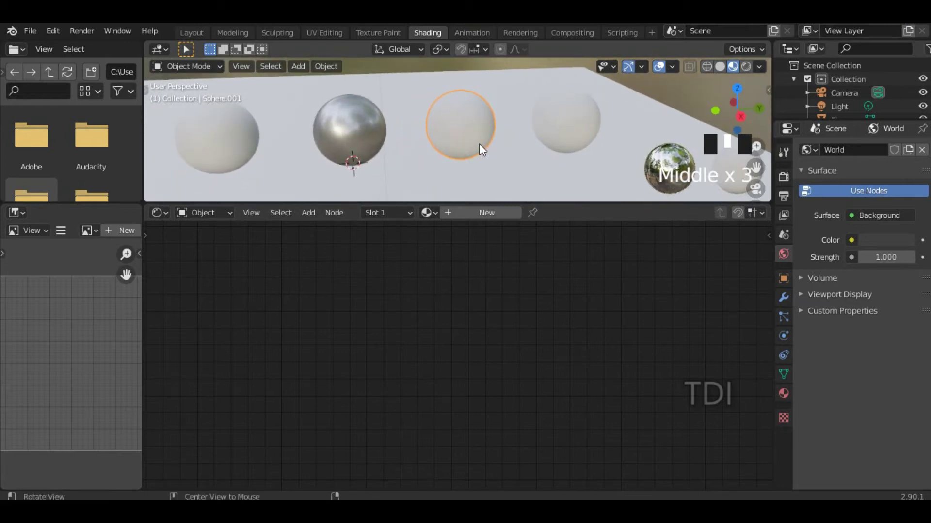
click(467, 211)
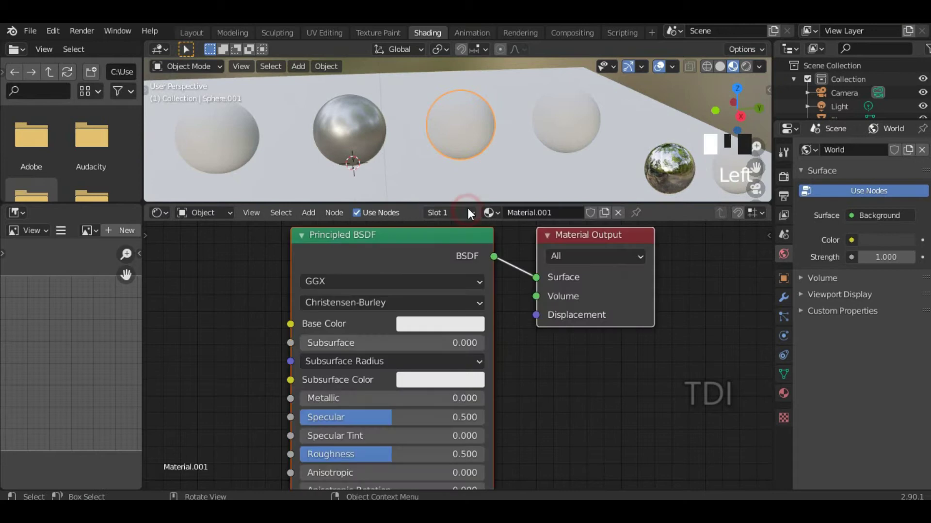
click(423, 324)
drag(473, 163, 467, 194)
mouse_move(475, 136)
middle_down()
mouse_move(523, 138)
mouse_move(458, 138)
middle_up()
click(443, 328)
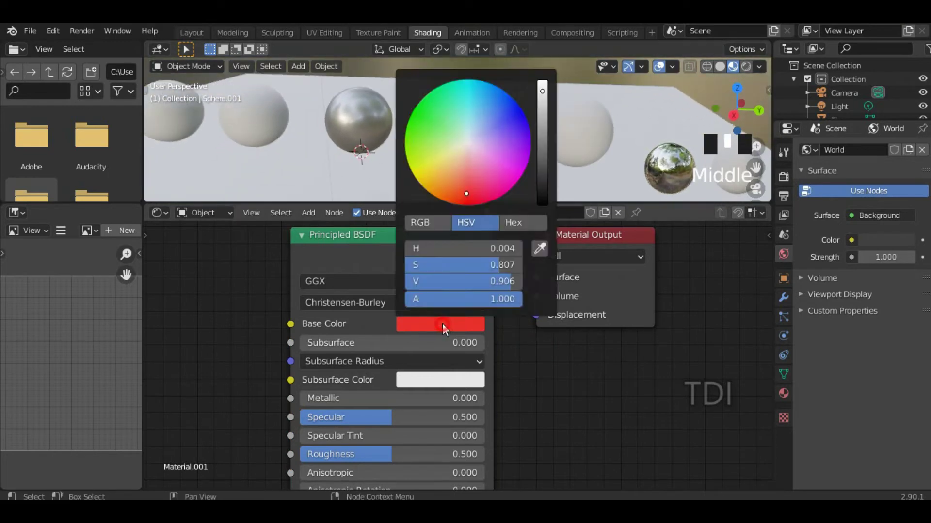
Undo the recent changes one after another to take back the red base color.
key(ctrl+z)
key(ctrl+z)
key(ctrl+z)
key(ctrl+z)
key(ctrl+z)
key(ctrl+z)
key(ctrl+z)
key(ctrl+z)
key(ctrl+z)
key(ctrl+z)
key(ctrl+z)
key(ctrl+z)
key(ctrl+z)
key(ctrl+z)
Make the new material's base color blue with hue 0.578, saturation 0.734 and value 0.906, and set its Roughness to 0.432.
drag(494, 80, 502, 76)
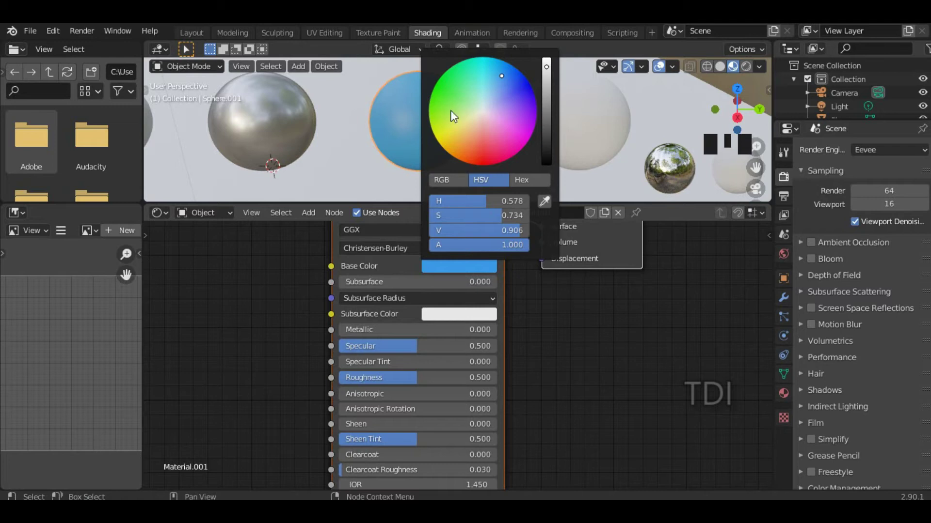
click(535, 343)
shift+middle_drag(521, 156, 420, 168)
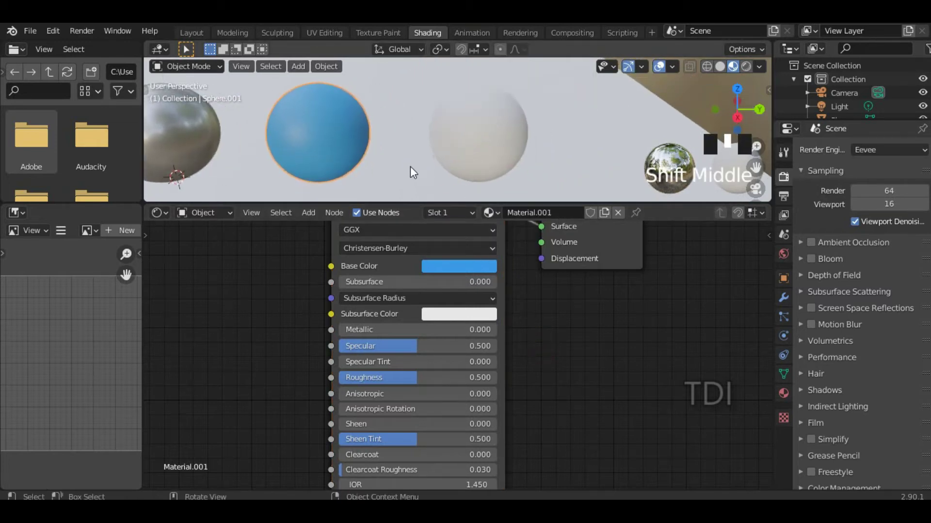
scroll(355, 112, up, 1)
middle_drag(355, 112, 487, 143)
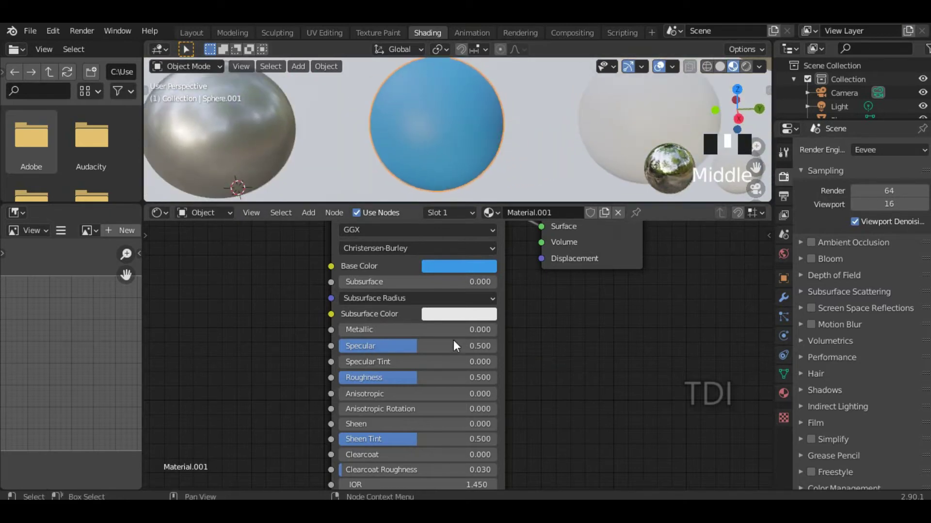
drag(412, 376, 347, 377)
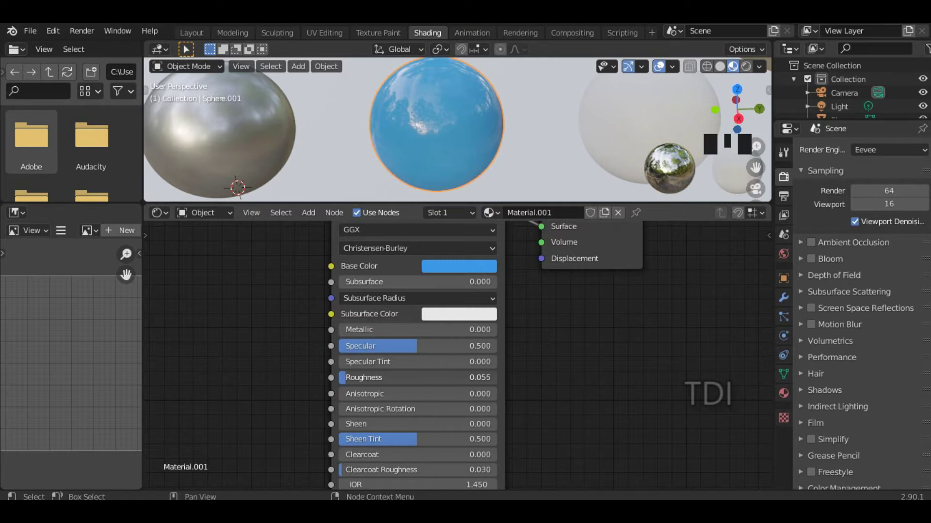
drag(347, 377, 406, 377)
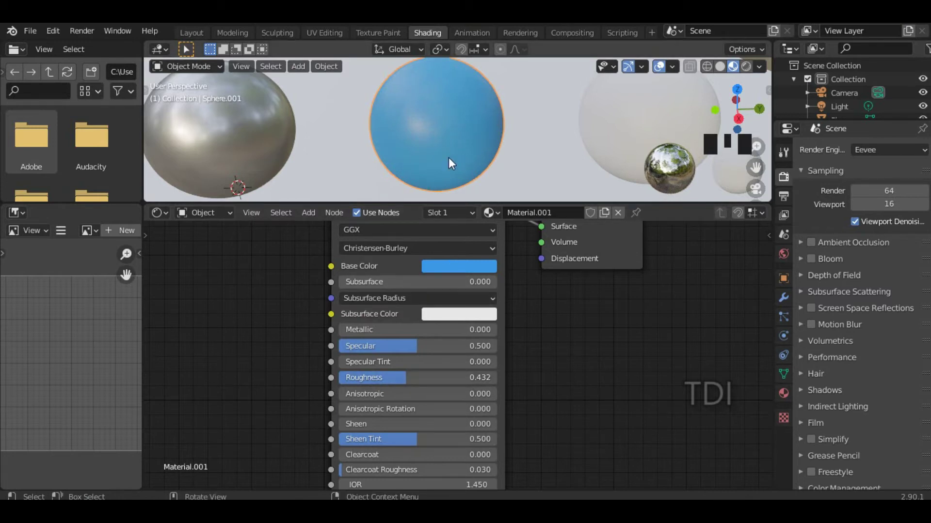
Rename the blue sphere's material as blue ball.
scroll(454, 135, down, 2)
middle_drag(454, 134, 483, 150)
click(483, 151)
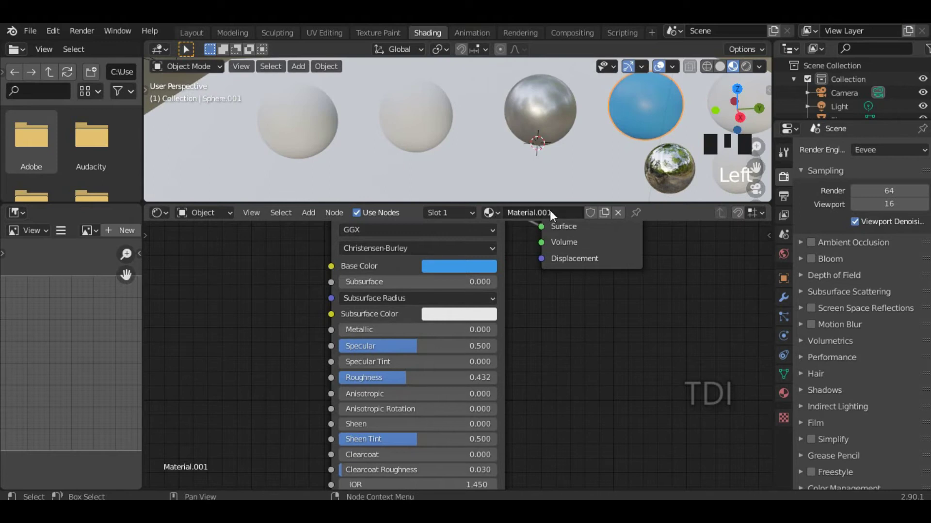
middle_drag(517, 297, 514, 321)
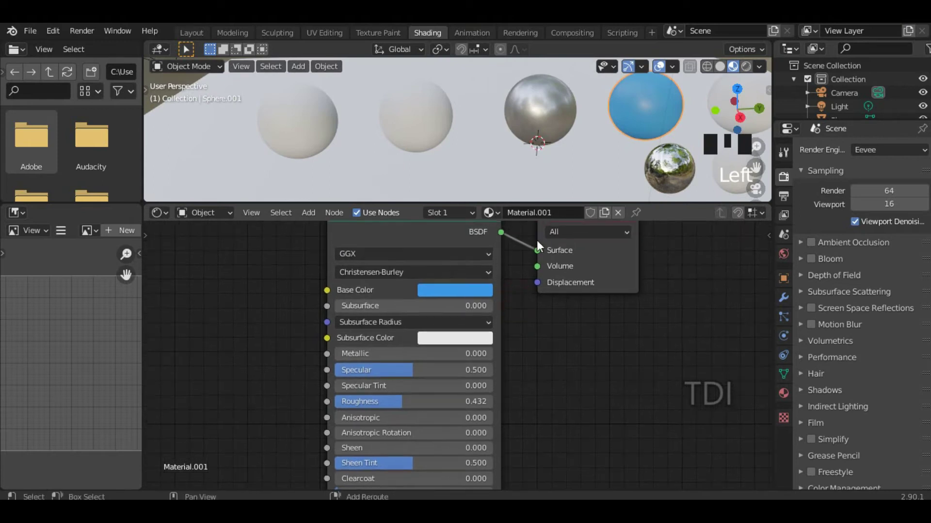
double_click(545, 216)
text(blue ball)
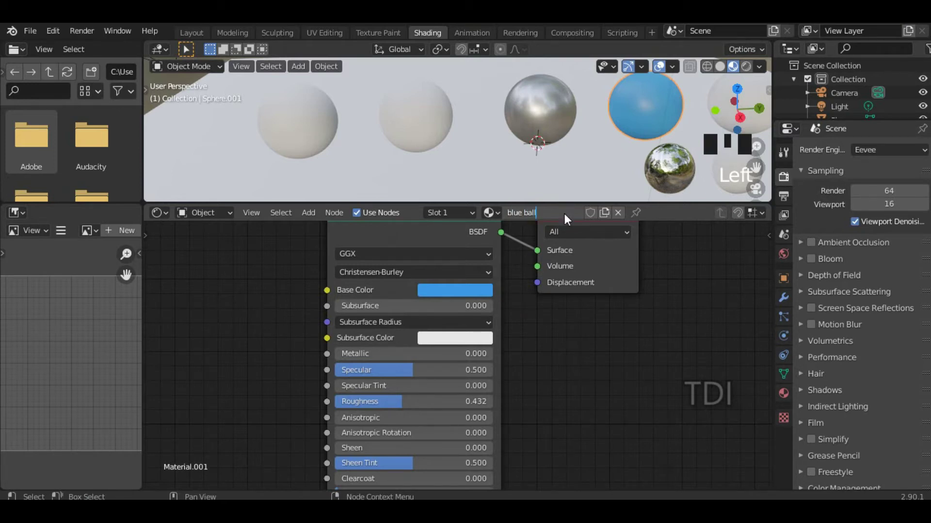
key(Return)
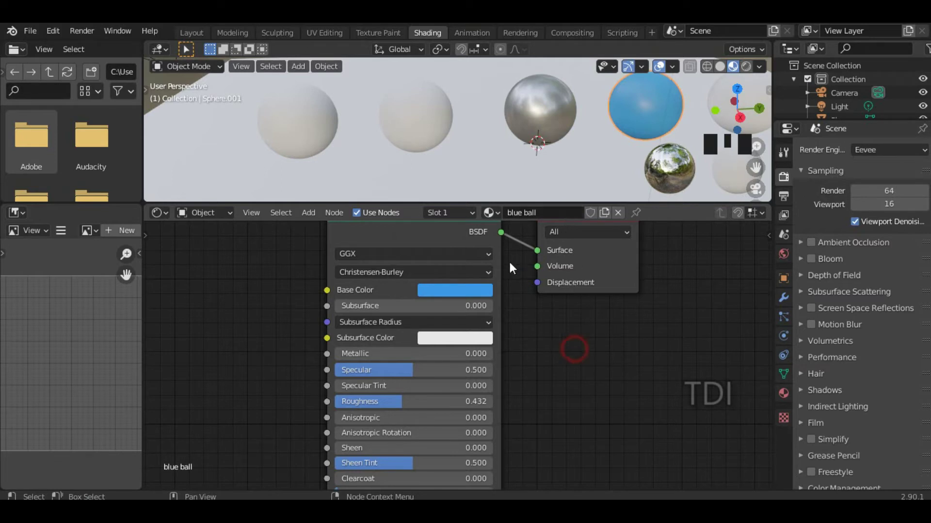
Add a new material named Gold ball to the sphere just left of the silver one.
click(419, 112)
shift+middle_drag(449, 128, 437, 140)
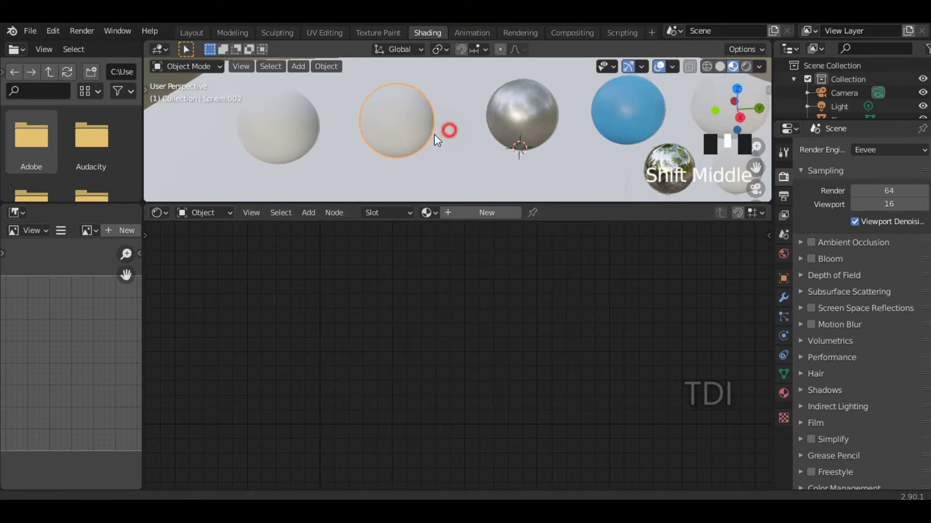
click(478, 214)
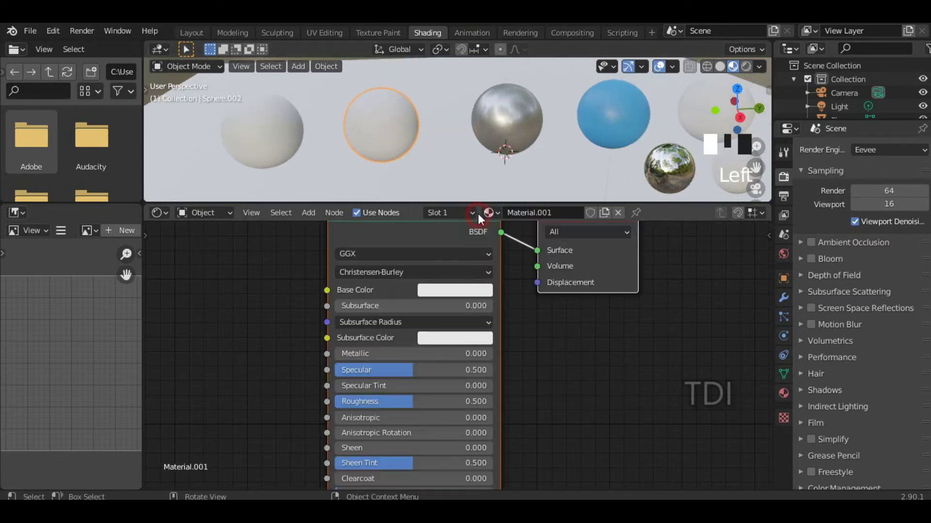
double_click(523, 214)
text(Gold ball)
key(Return)
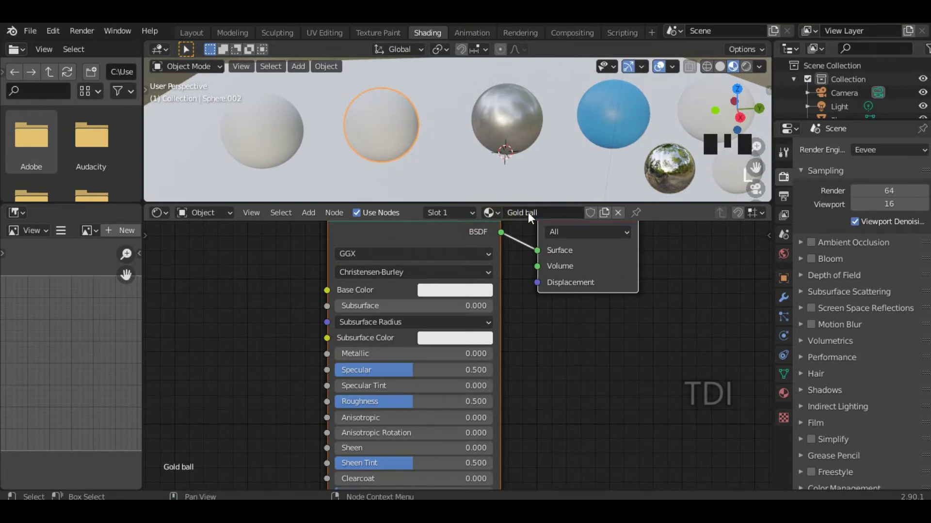
Set the Gold ball material's base color to an orange with hue 0.066, saturation 0.641 and value 0.906.
key(Home)
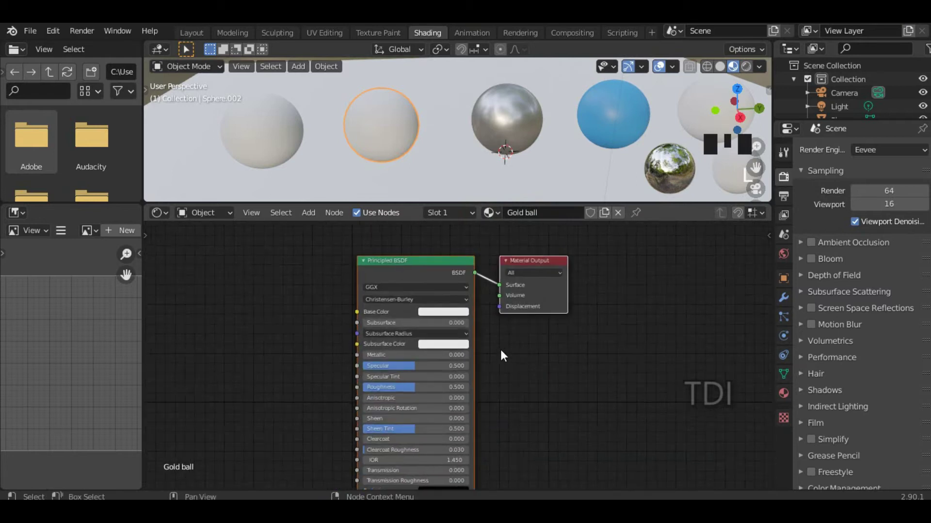
scroll(501, 350, up, 2)
middle_drag(548, 318, 563, 365)
click(440, 327)
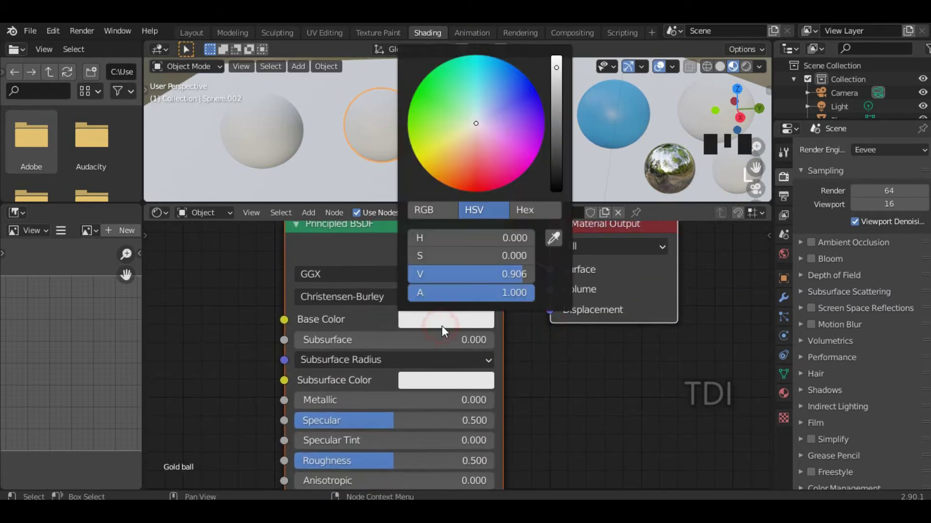
scroll(595, 325, down, 3)
click(455, 335)
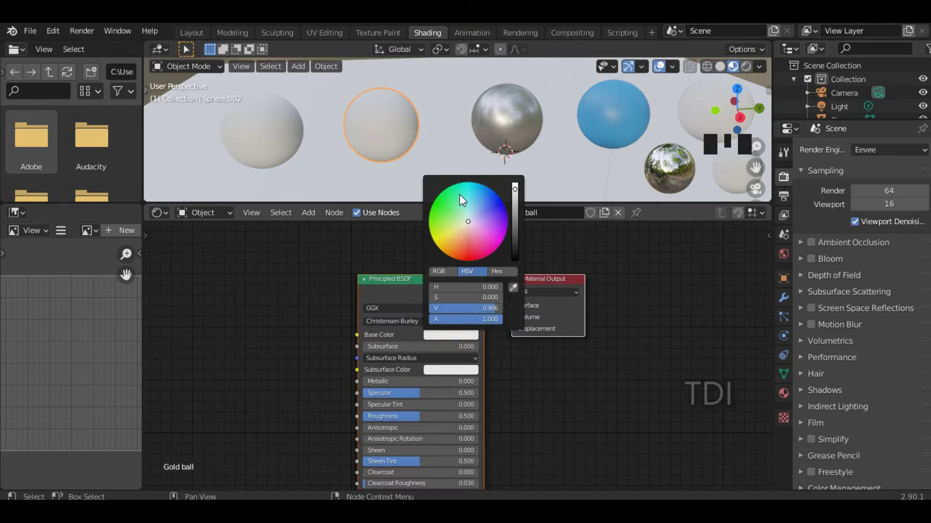
drag(465, 222, 456, 244)
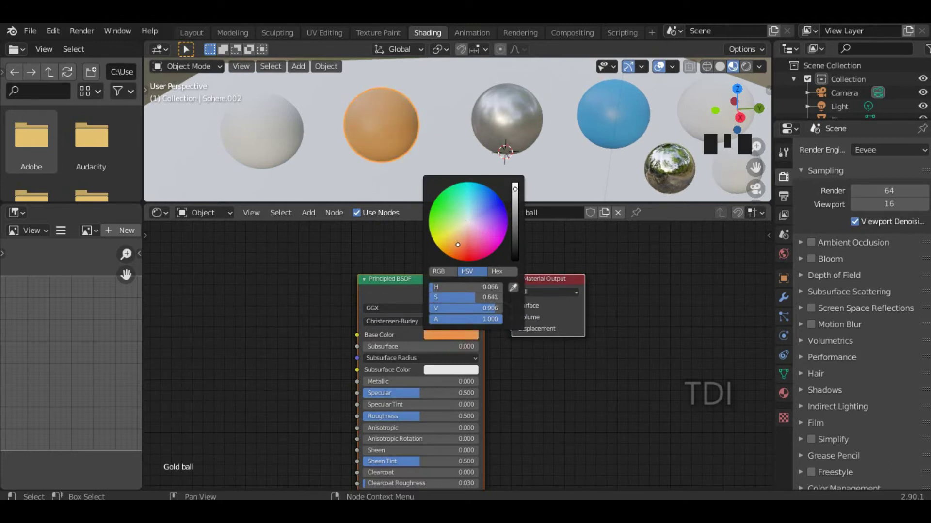
click(524, 371)
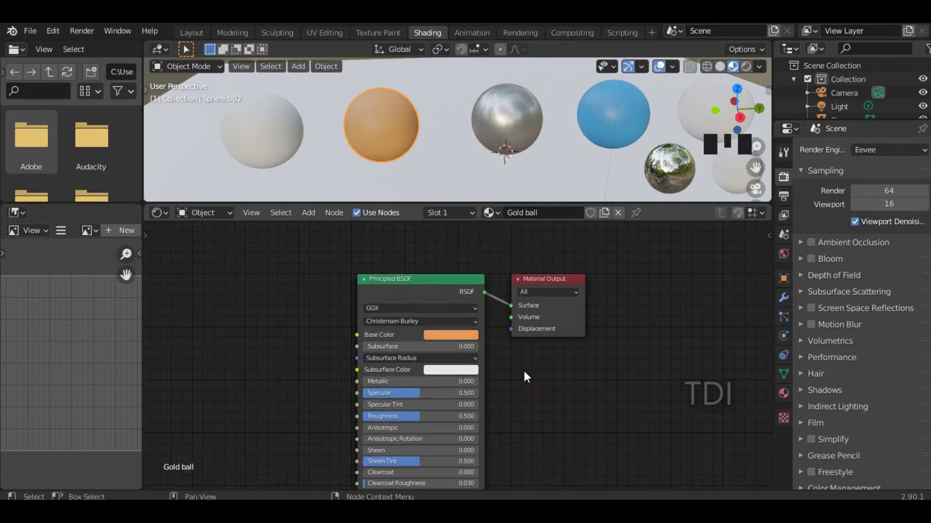
Set the Gold ball material's Metallic to 0.600 and its Roughness to 0.450.
scroll(523, 372, up, 5)
alt+drag(526, 388, 542, 360)
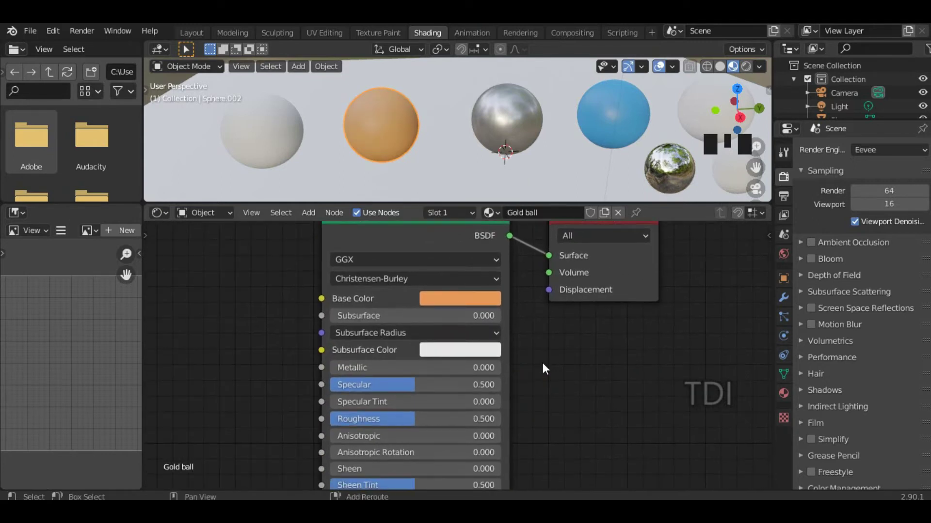
drag(388, 372, 491, 372)
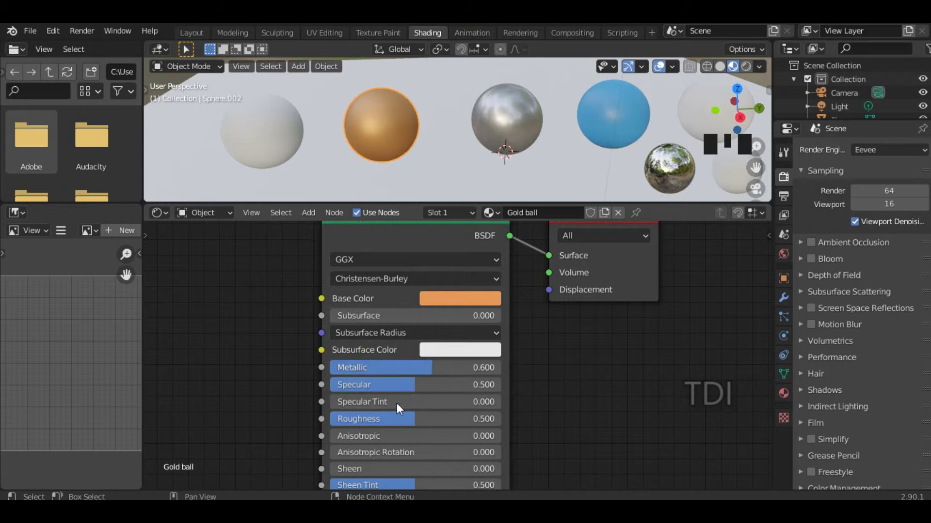
mouse_move(410, 420)
mouse_down()
mouse_move(389, 420)
mouse_move(406, 421)
mouse_up()
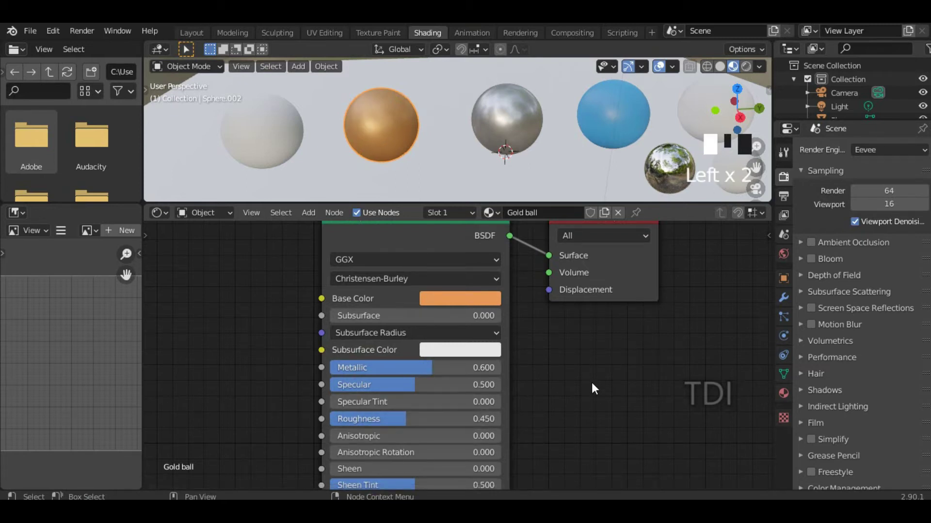
Add a new material named Glass ball to the plain white sphere beside the blue one.
shift+middle_drag(534, 165, 500, 171)
scroll(499, 146, down, 3)
click(541, 130)
middle_drag(540, 145, 465, 141)
scroll(513, 131, up, 4)
scroll(462, 141, up, 2)
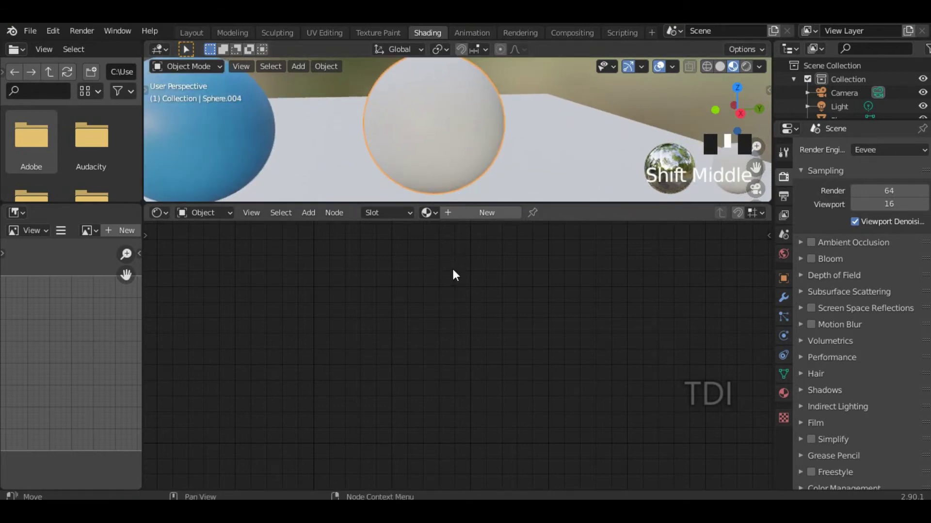
click(479, 215)
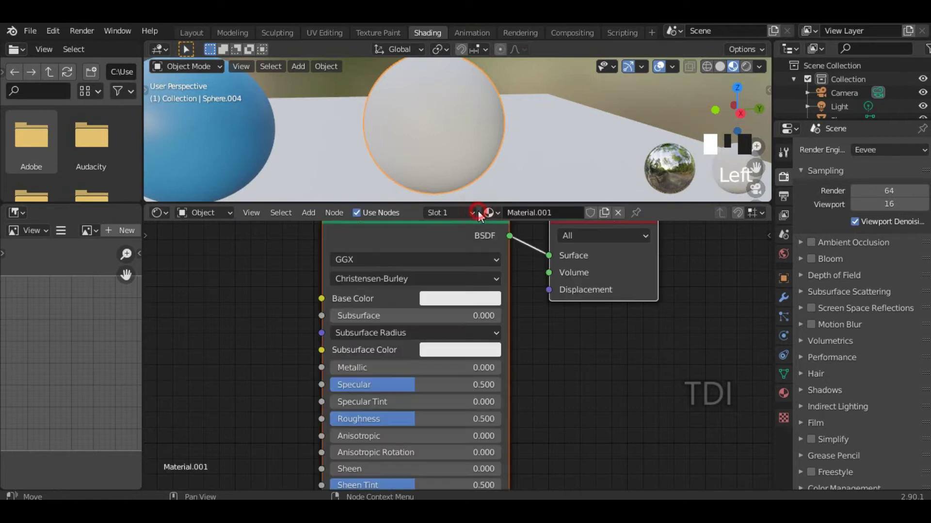
scroll(501, 274, down, 3)
double_click(537, 216)
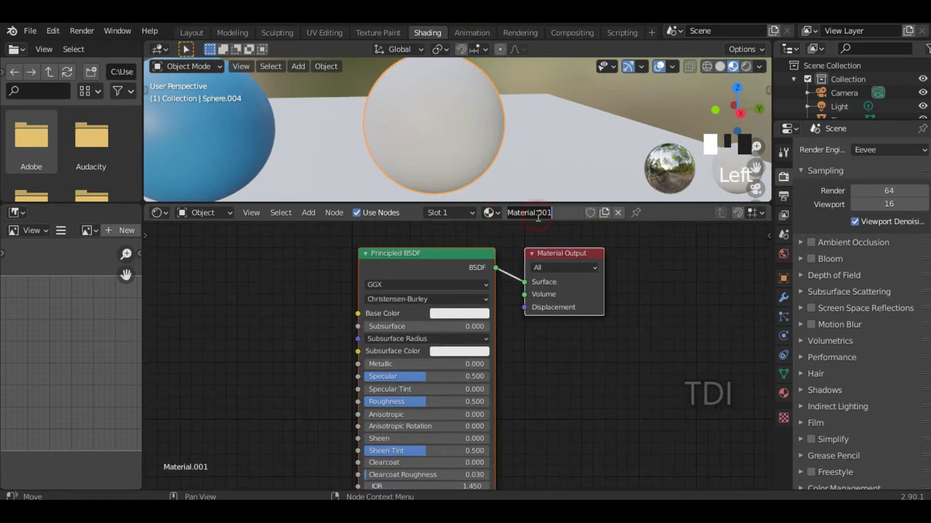
text(Glass ball)
key(Return)
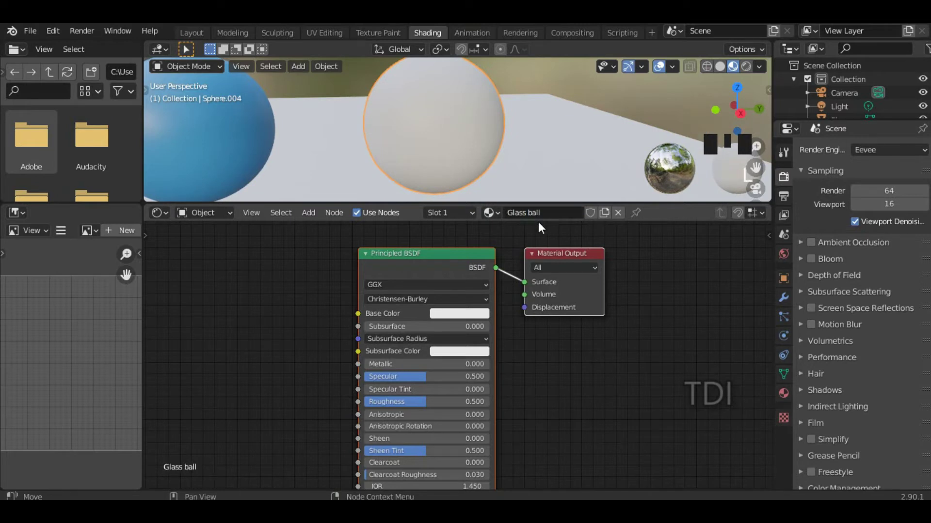
Replace the Glass ball material's Principled BSDF with a Glass BSDF shader connected to the Material Output's Surface.
click(415, 266)
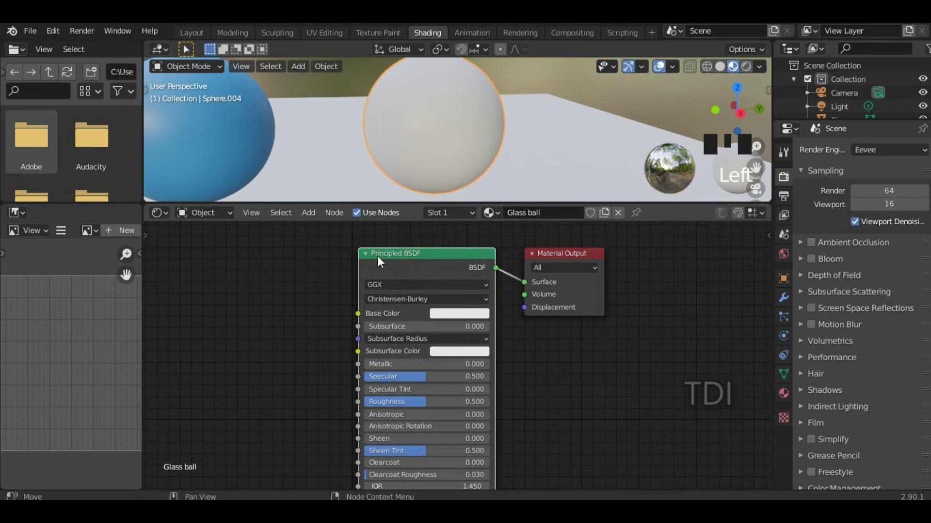
click(417, 270)
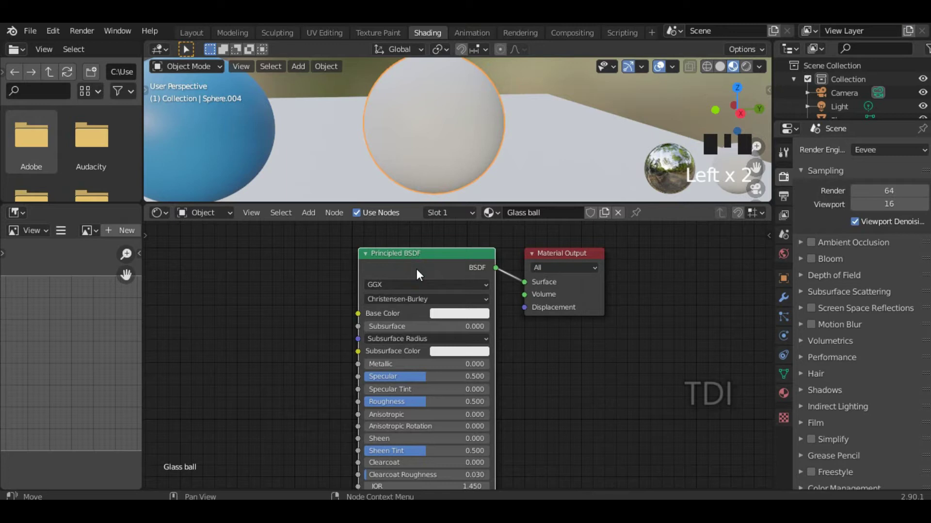
key(Delete)
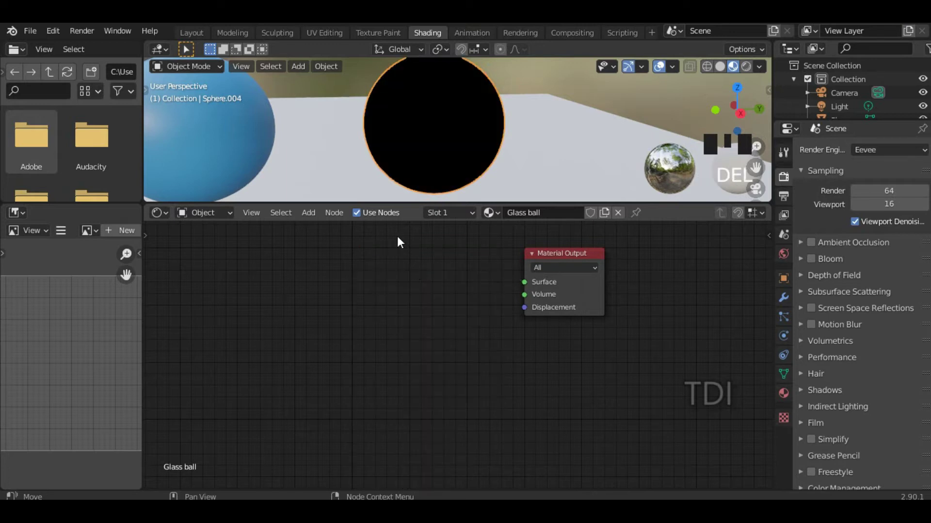
click(305, 217)
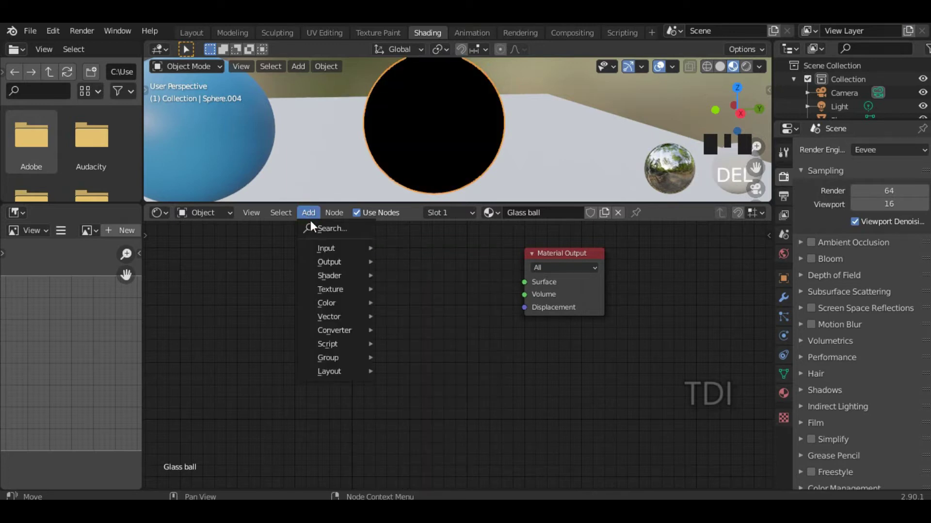
mouse_move(340, 288)
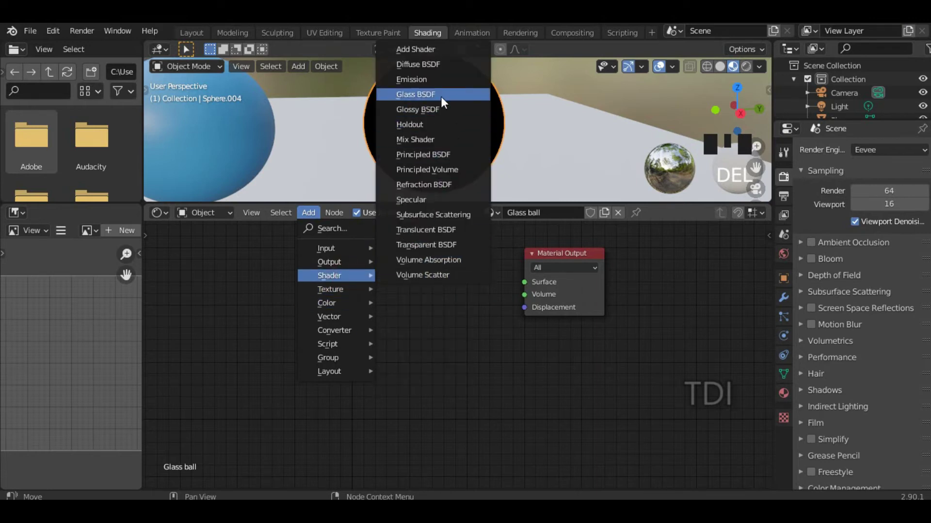
click(441, 96)
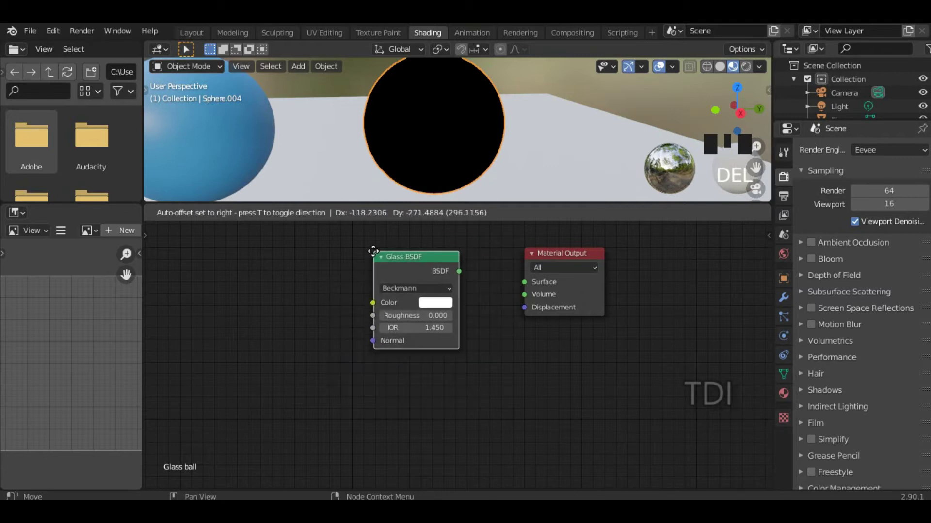
click(373, 251)
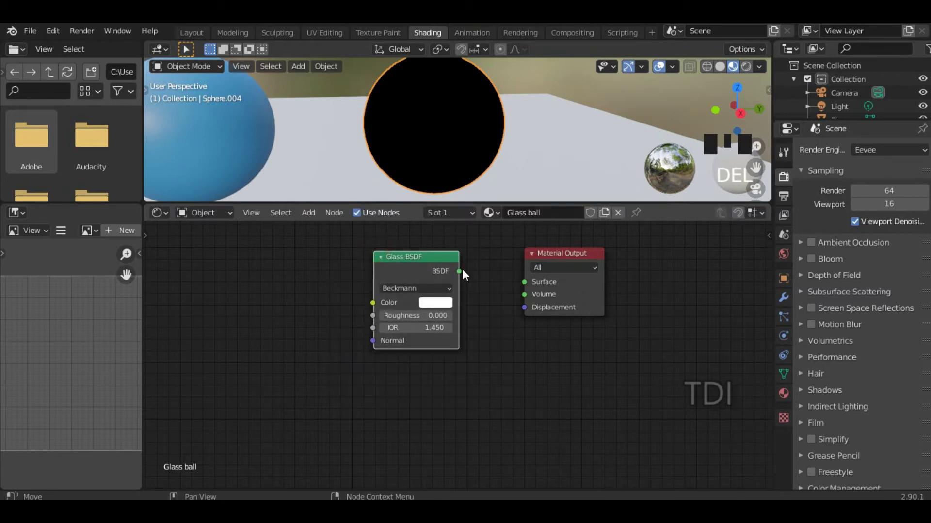
drag(459, 271, 528, 282)
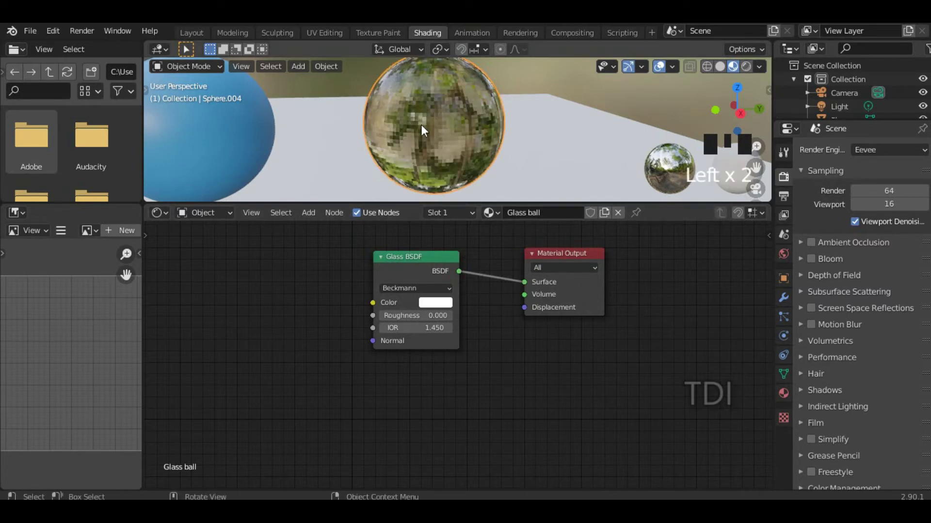
Add a new material to the plain white sphere beside the gold one.
scroll(433, 121, down, 2)
middle_drag(492, 152, 453, 149)
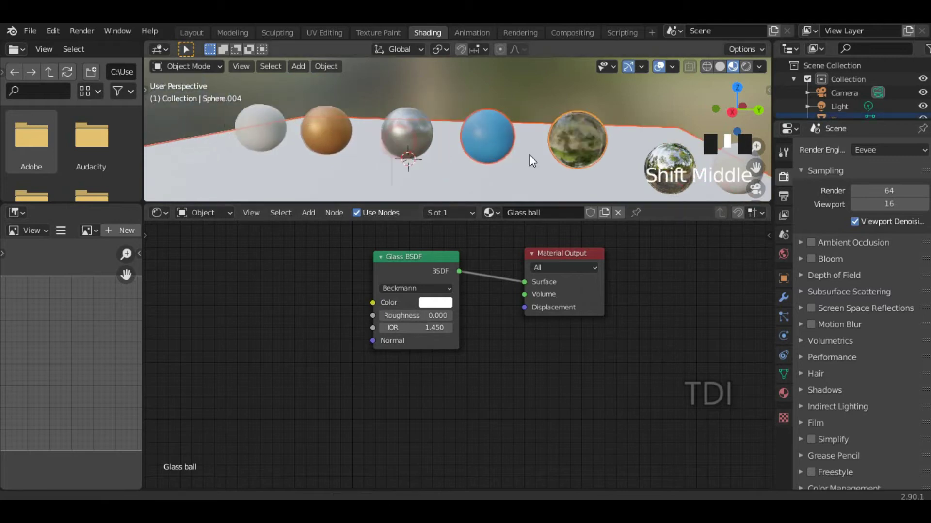
middle_drag(407, 156, 466, 154)
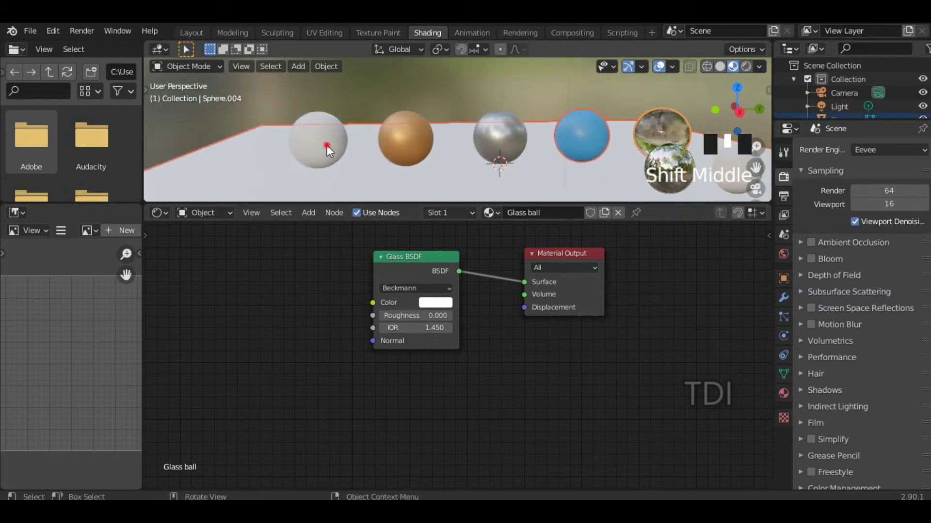
click(326, 161)
middle_drag(362, 162, 436, 167)
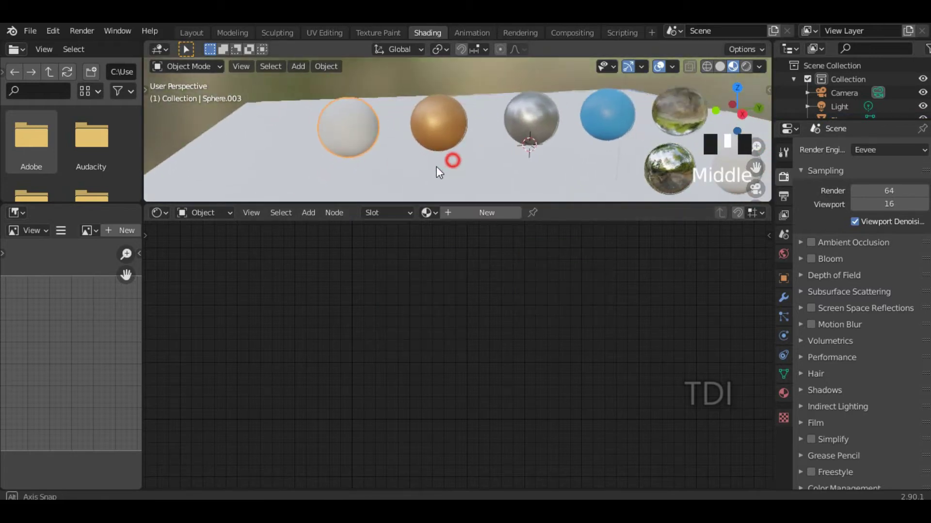
click(469, 216)
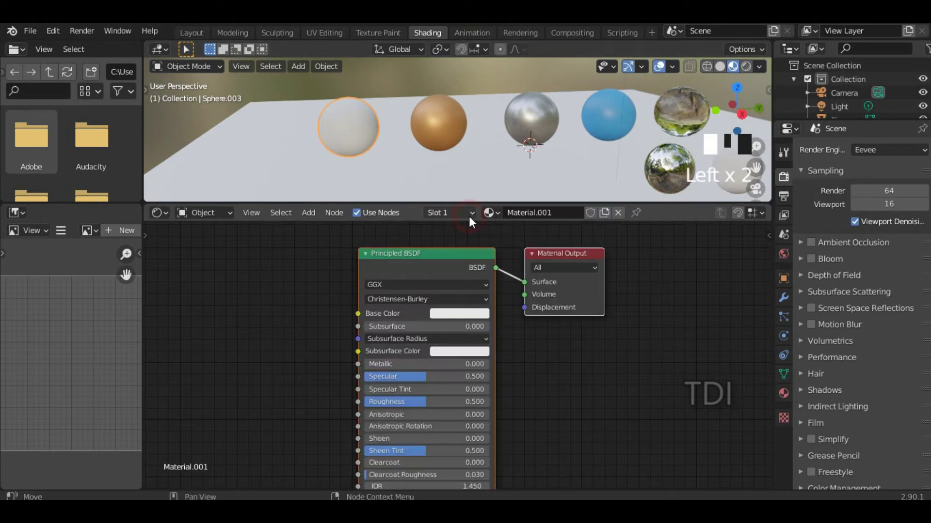
Delete the new material's Principled BSDF node and add an Emission shader in its place.
click(431, 270)
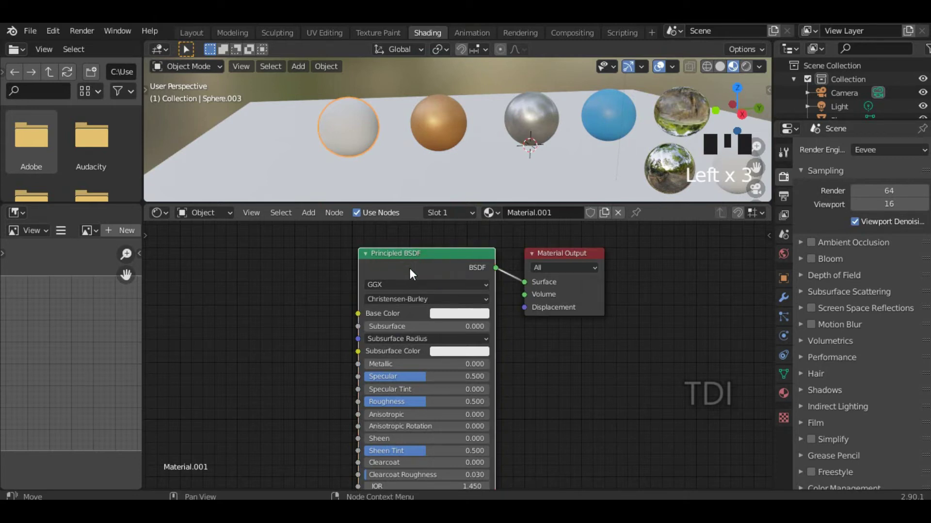
key(Delete)
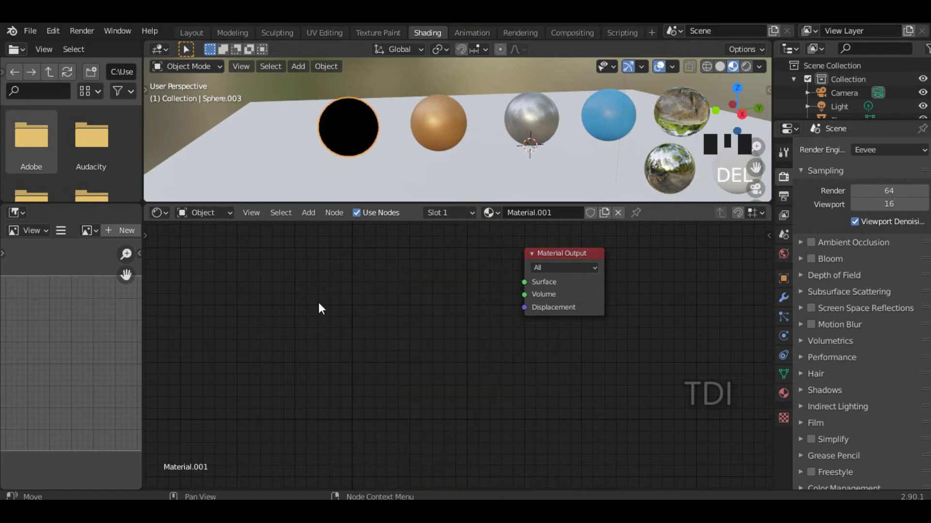
key(shift+a)
mouse_move(278, 356)
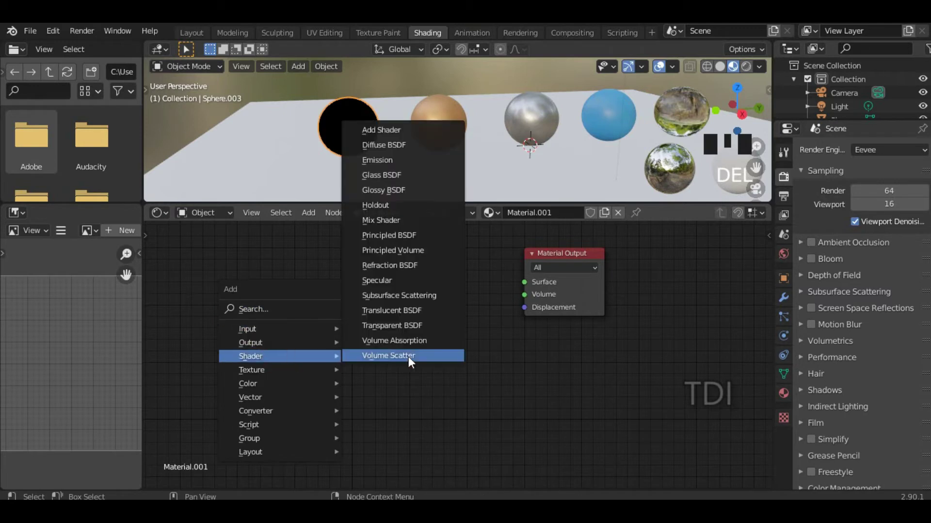
click(402, 161)
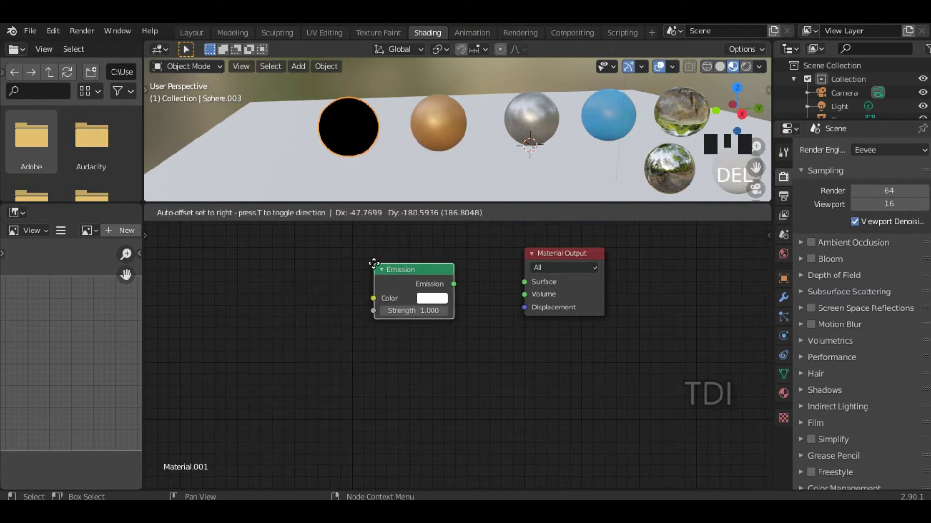
Place the Emission node beside the Material Output and connect its Emission output to the Surface input.
click(377, 260)
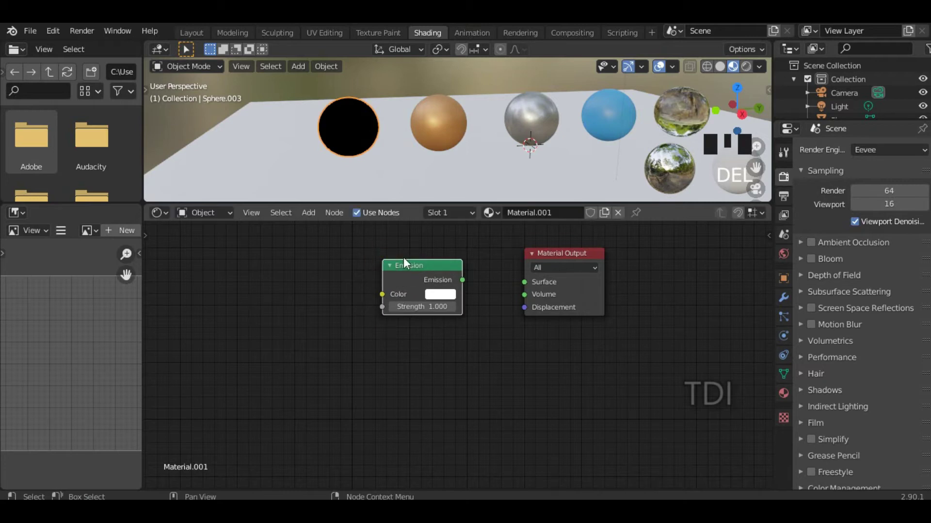
drag(462, 278, 525, 282)
mouse_move(370, 144)
middle_down()
mouse_move(484, 145)
mouse_move(476, 166)
mouse_move(419, 129)
mouse_move(381, 136)
middle_up()
scroll(493, 170, down, 2)
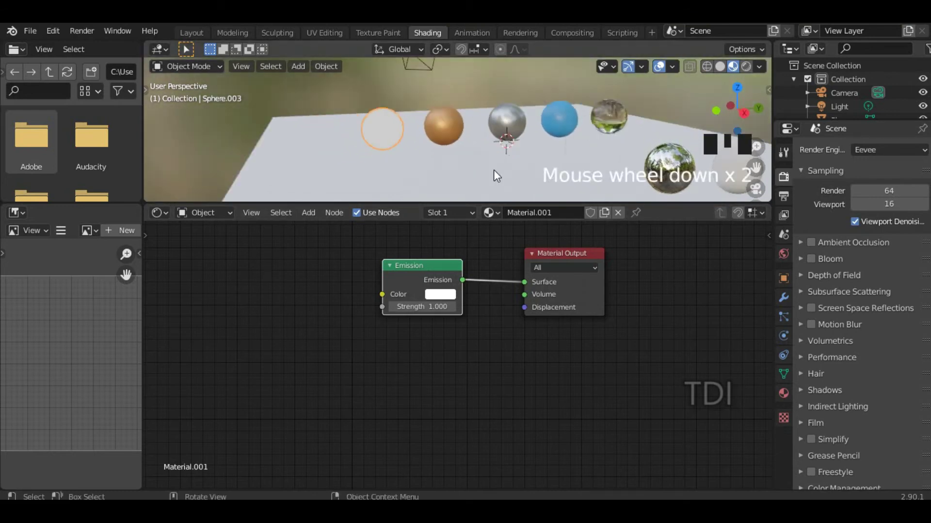
shift+middle_drag(493, 170, 484, 171)
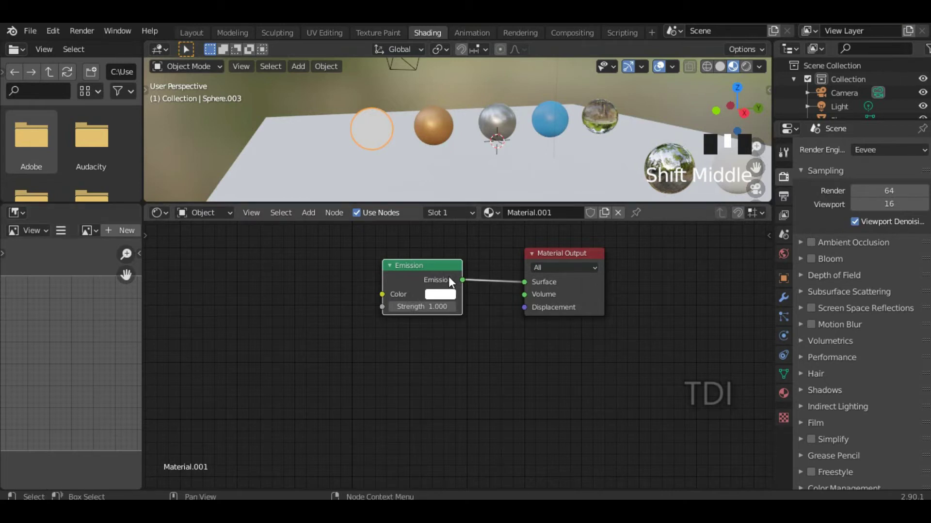
Set the Emission node's colour to a light blue for the leftmost sphere.
click(342, 245)
click(376, 125)
middle_drag(394, 152, 431, 138)
click(383, 124)
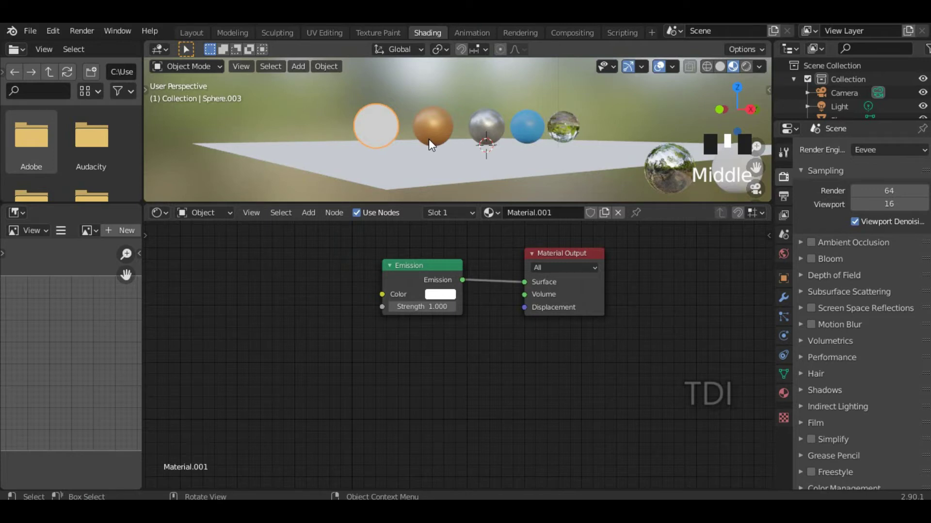
click(440, 296)
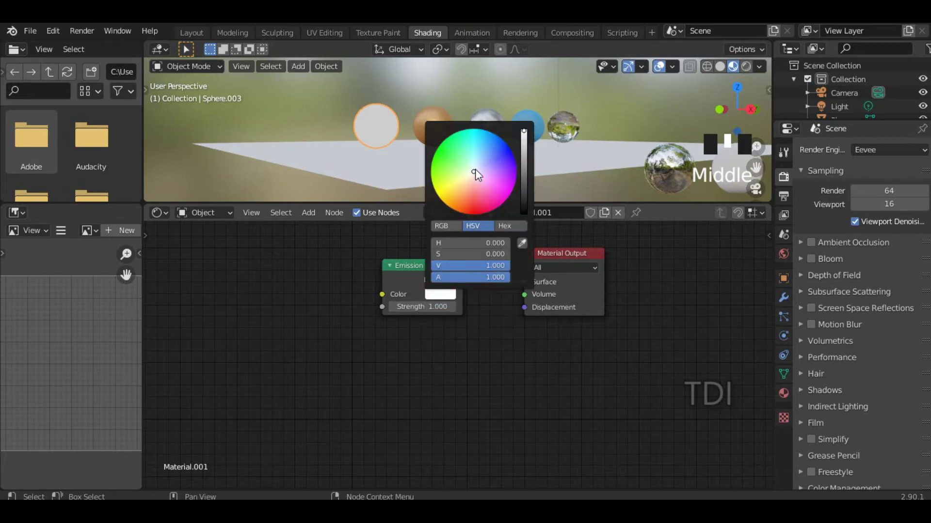
drag(475, 170, 480, 160)
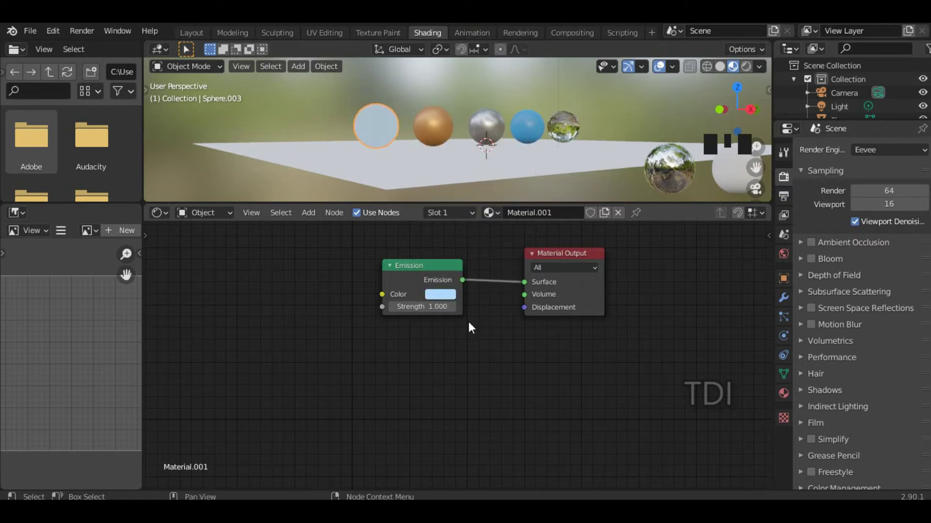
Set the Emission node's strength to 10.
middle_drag(525, 195, 499, 184)
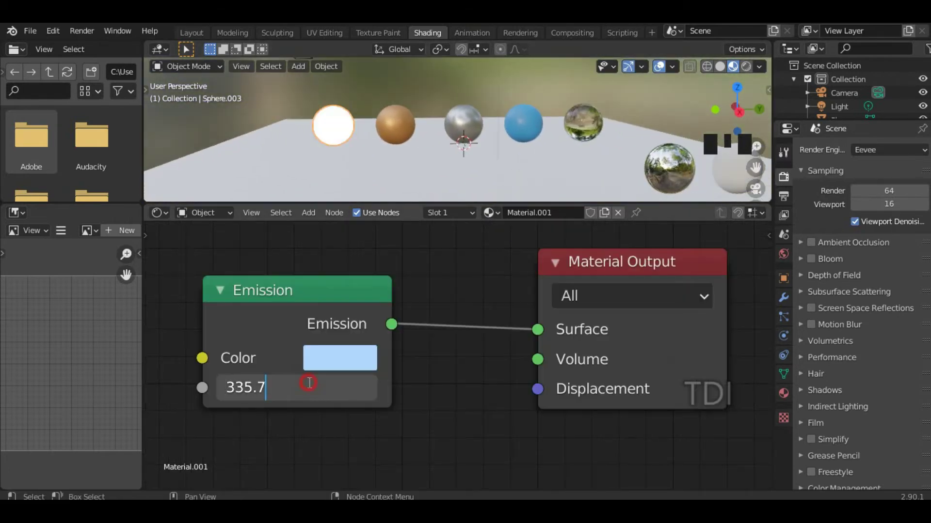
click(508, 399)
click(304, 391)
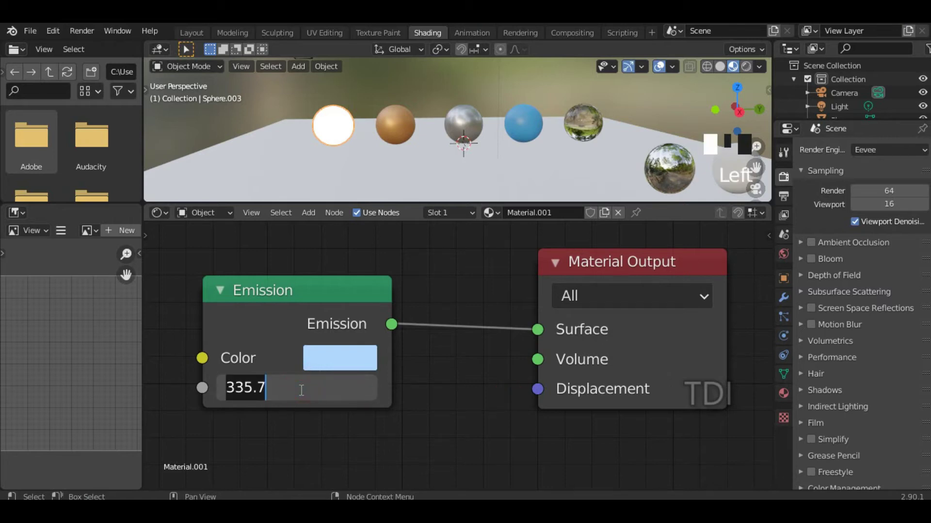
text(10)
key(Return)
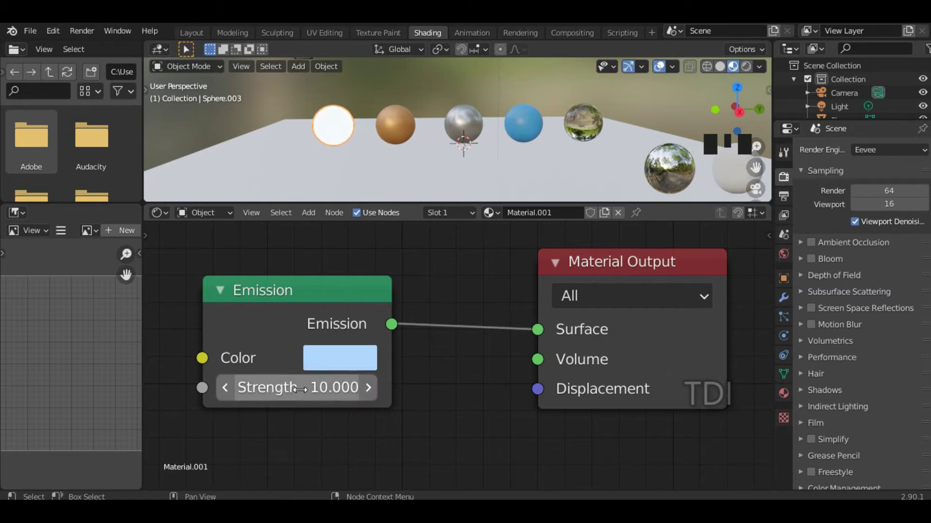
Enlarge the 3D viewport, switch it to Rendered shading and select the glass sphere.
scroll(357, 128, down, 2)
scroll(357, 128, down, 1)
middle_drag(431, 138, 465, 147)
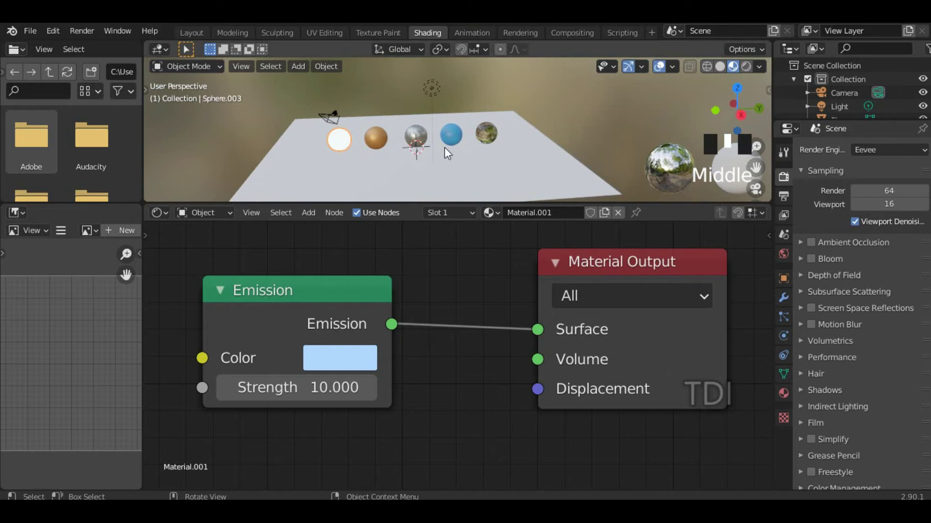
drag(522, 200, 522, 252)
click(415, 162)
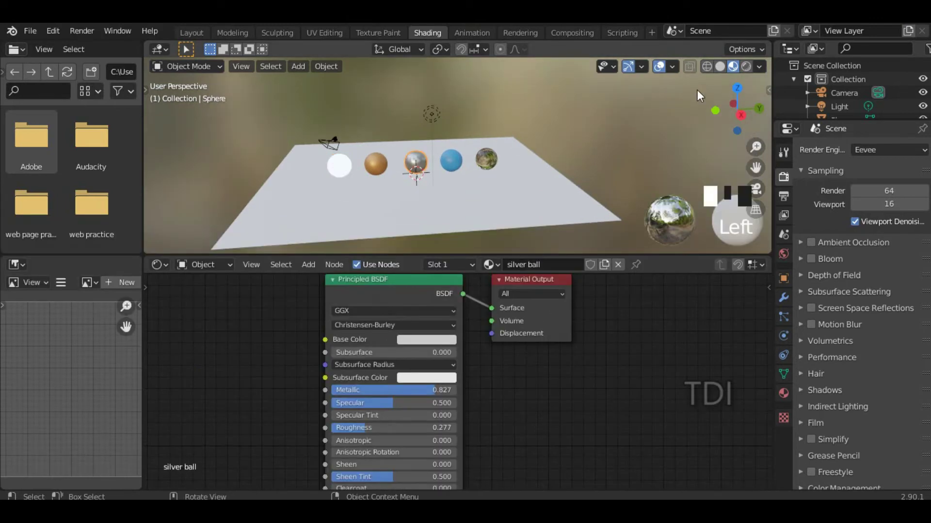
click(746, 67)
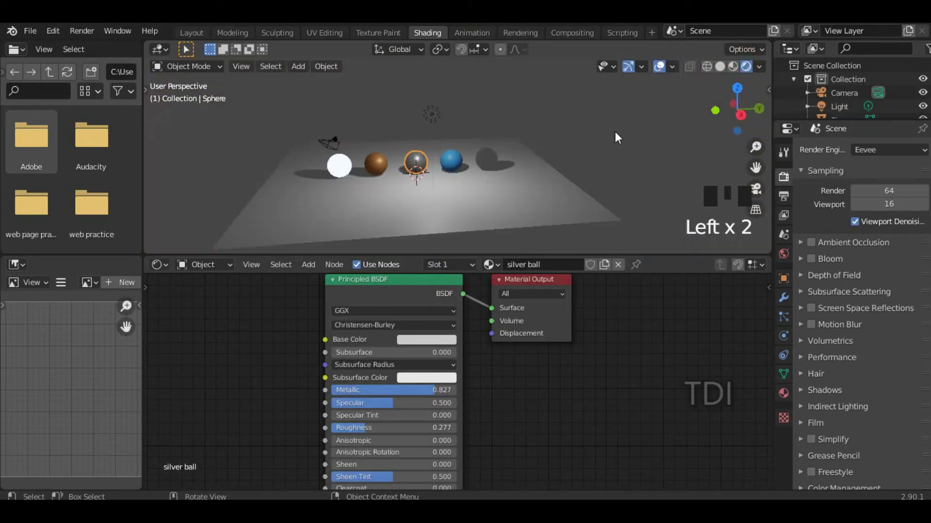
scroll(496, 160, up, 2)
shift+middle_drag(495, 159, 546, 193)
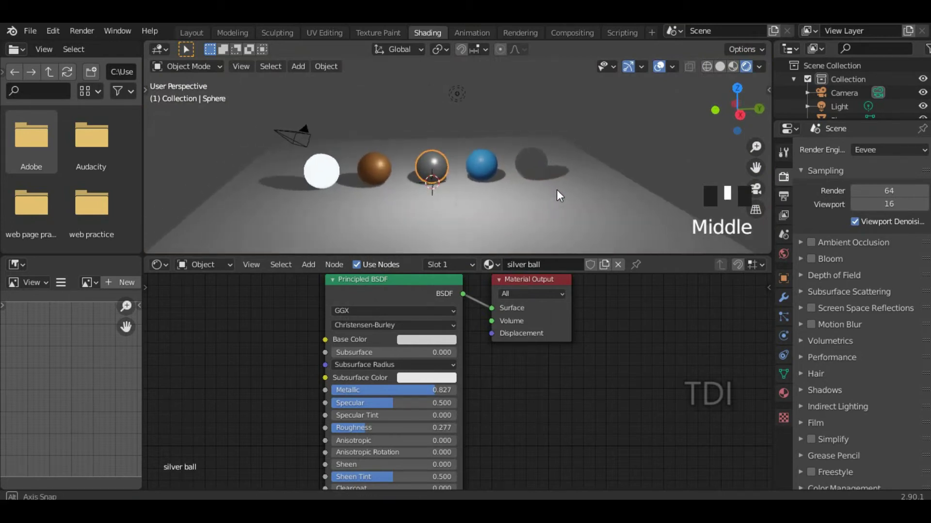
middle_drag(570, 222, 574, 181)
click(558, 177)
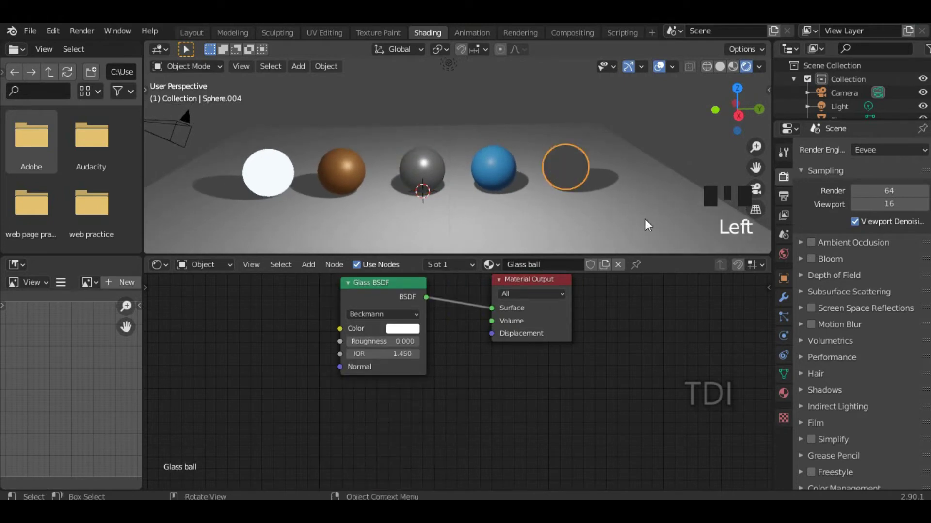
Enlarge the Outliner and Properties area and set the render engine to Cycles.
drag(773, 208, 743, 208)
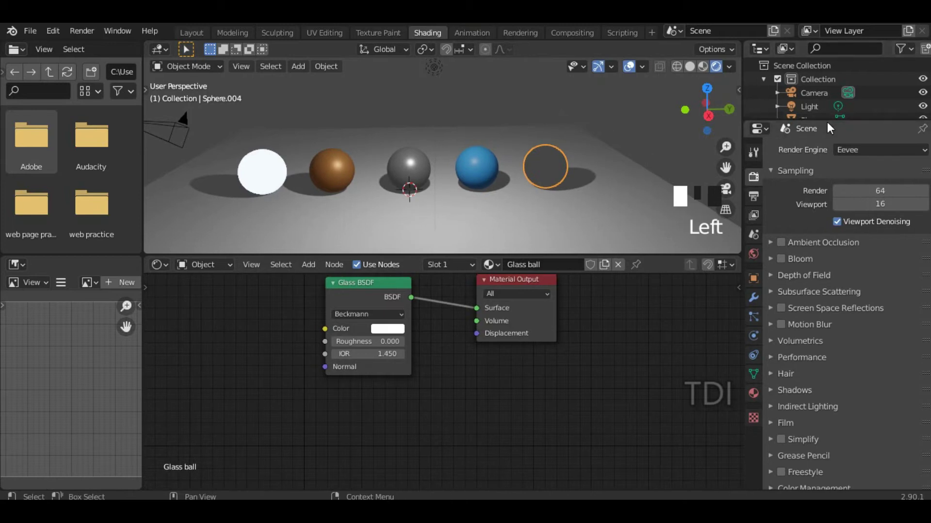
drag(818, 119, 816, 210)
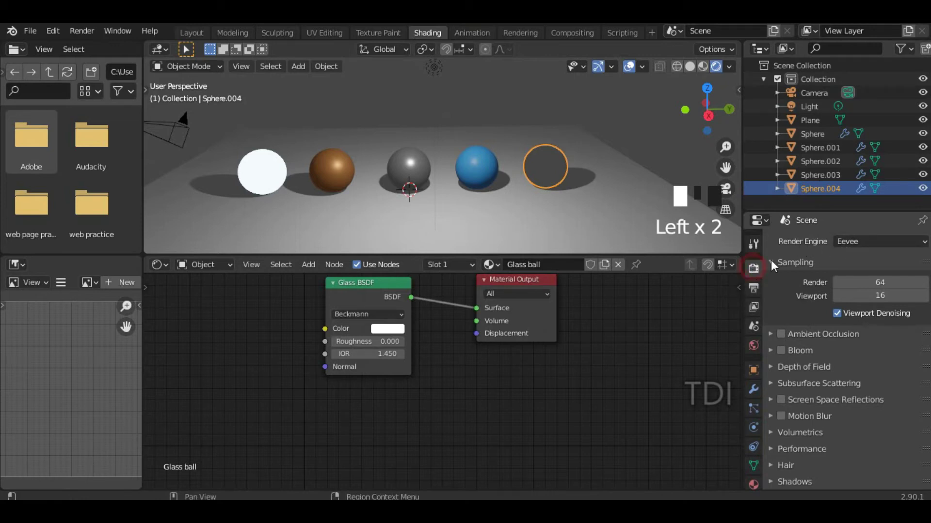
click(863, 241)
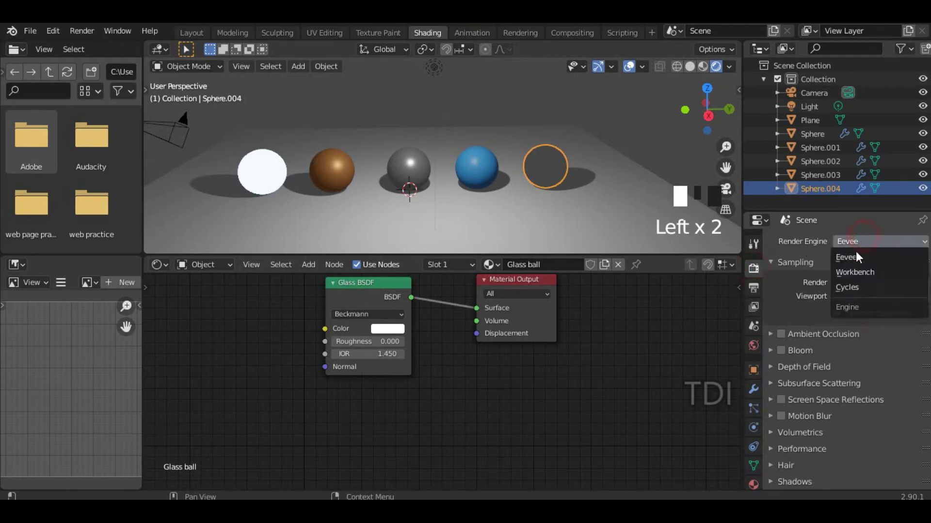
click(852, 288)
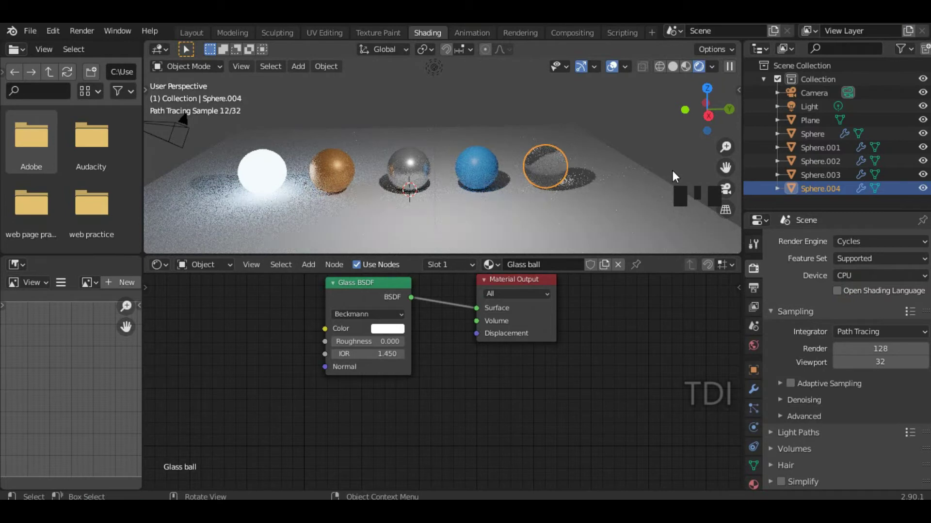
Examine each sphere's Cycles rendering and material nodes, from the emissive sphere to the glass one.
click(268, 186)
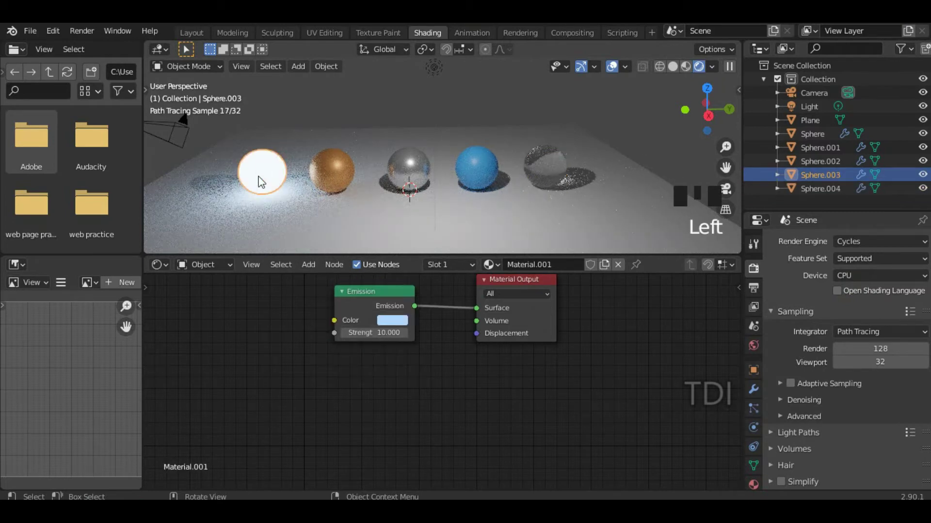
click(336, 170)
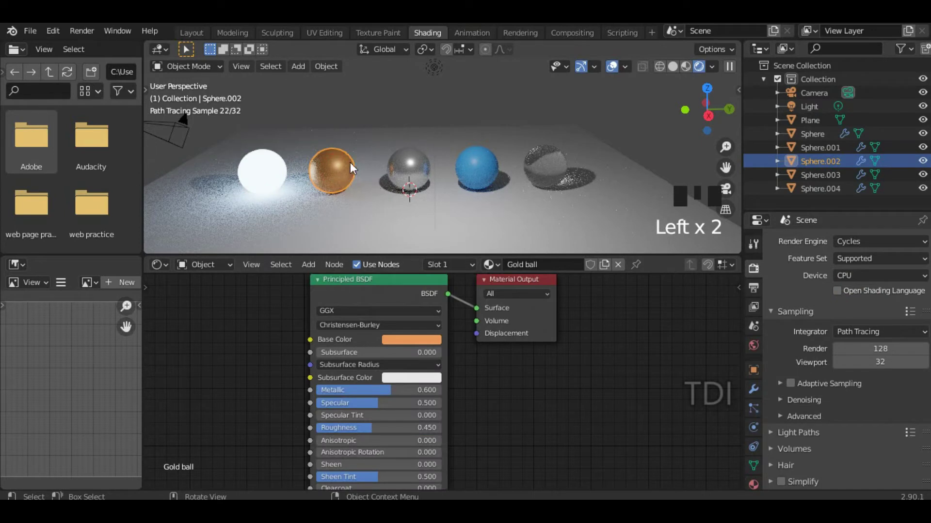
click(410, 168)
click(476, 167)
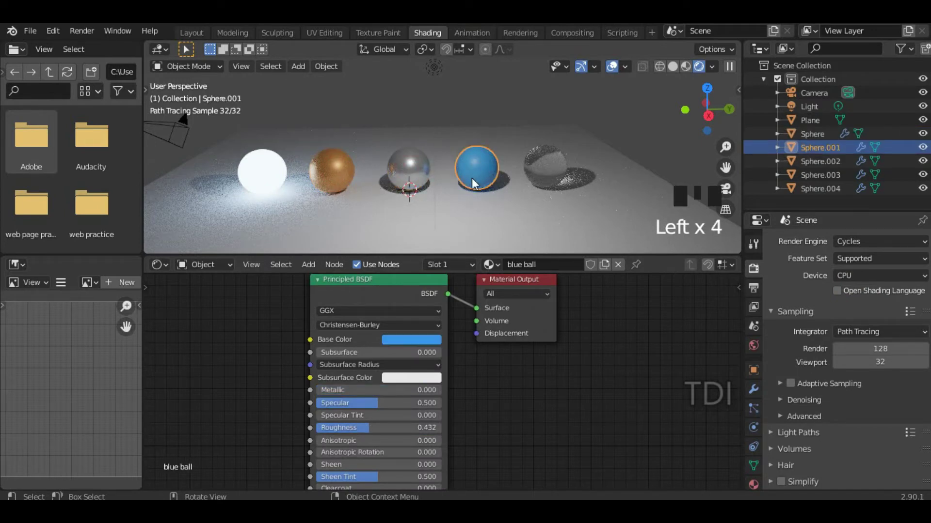
click(553, 160)
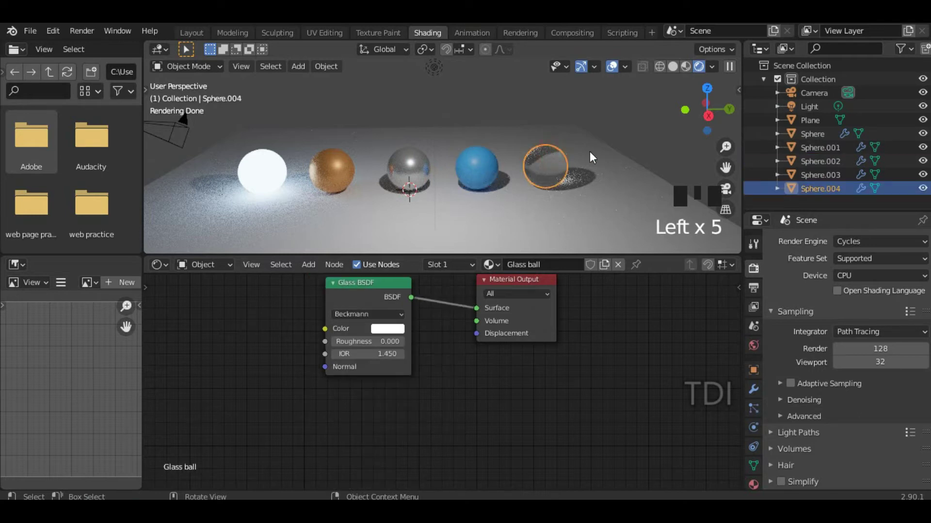
click(632, 129)
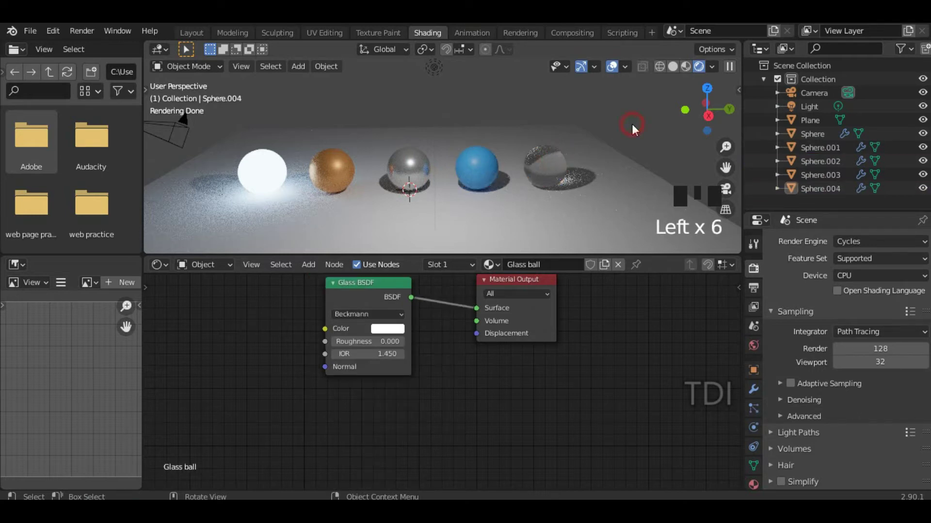
scroll(447, 357, up, 3)
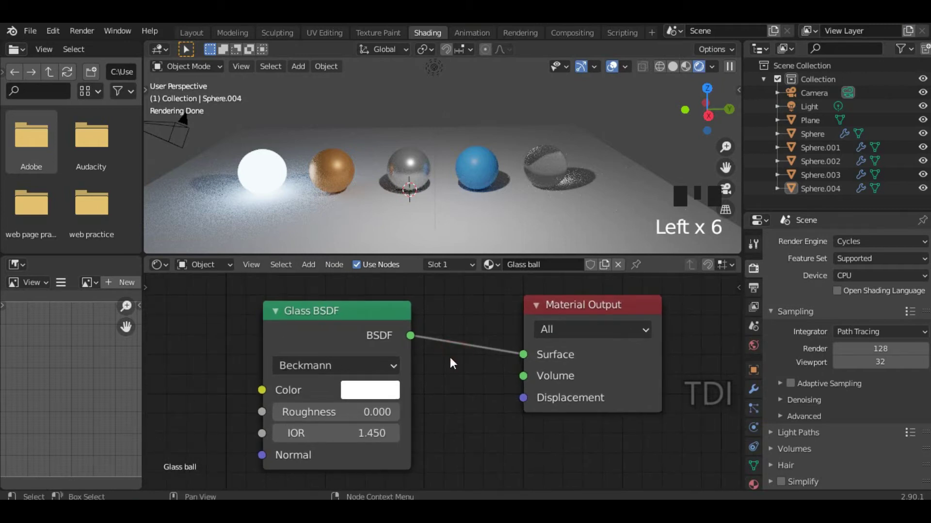
scroll(449, 355, down, 3)
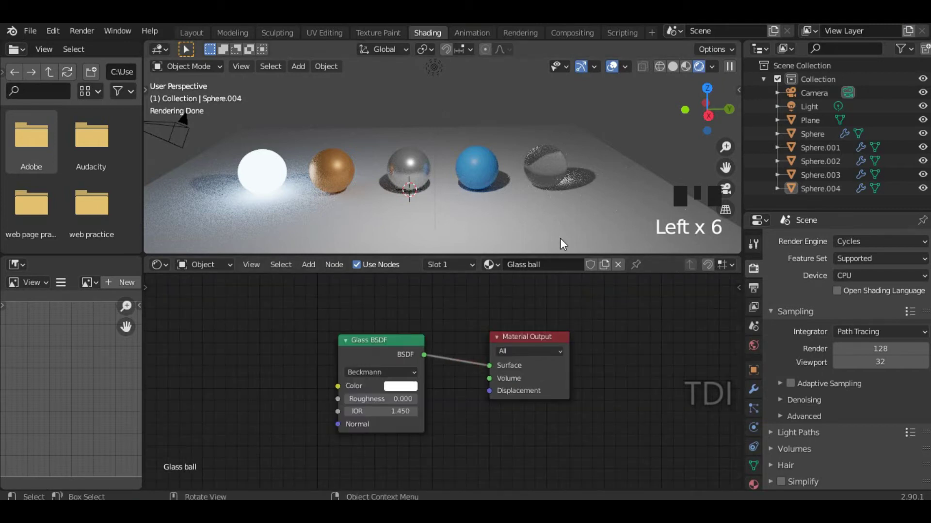
scroll(461, 168, down, 10)
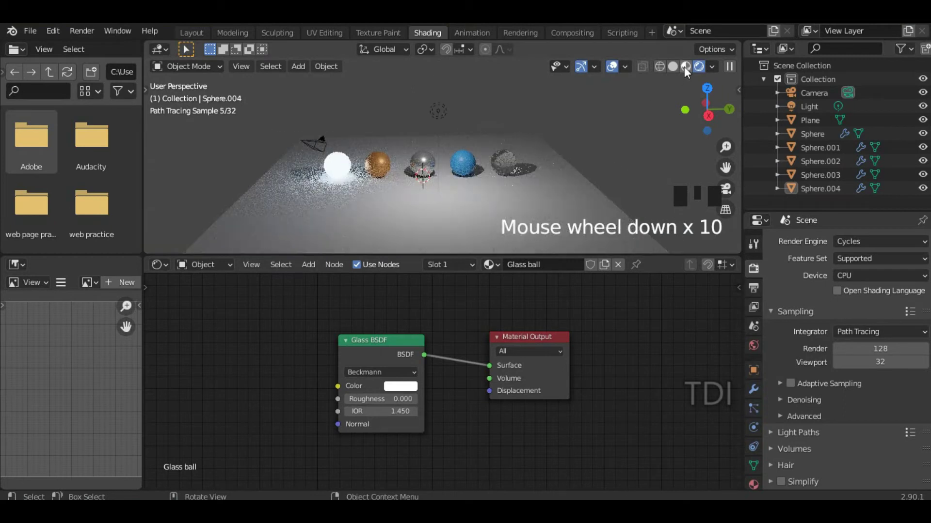
Return the viewport to Material Preview shading and switch to the Layout workspace.
click(685, 66)
middle_drag(473, 142, 453, 152)
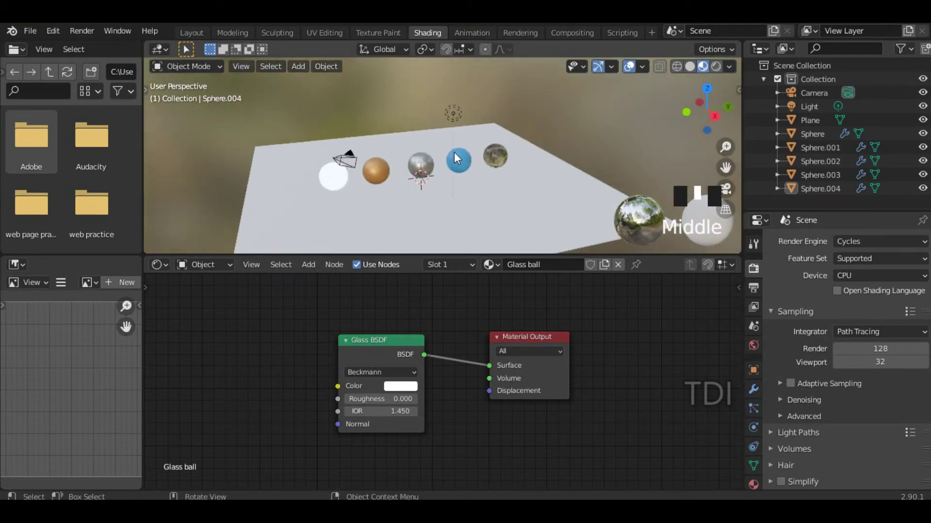
middle_drag(344, 169, 420, 179)
scroll(440, 156, down, 2)
click(192, 32)
Add a plane mesh to the scene and scale it up to roughly the size of the floor plane.
mouse_move(251, 156)
middle_down()
mouse_move(347, 239)
mouse_move(293, 232)
mouse_move(354, 207)
middle_up()
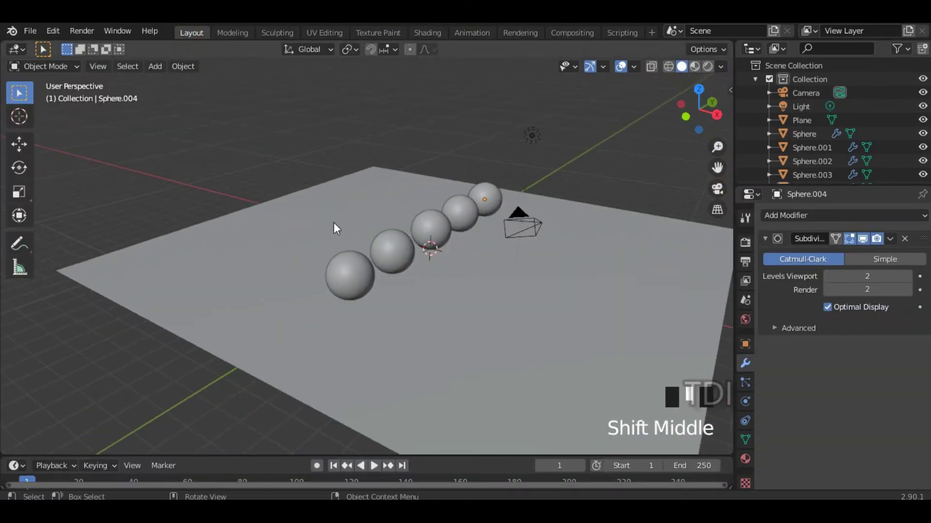
key(shift+a)
mouse_move(309, 208)
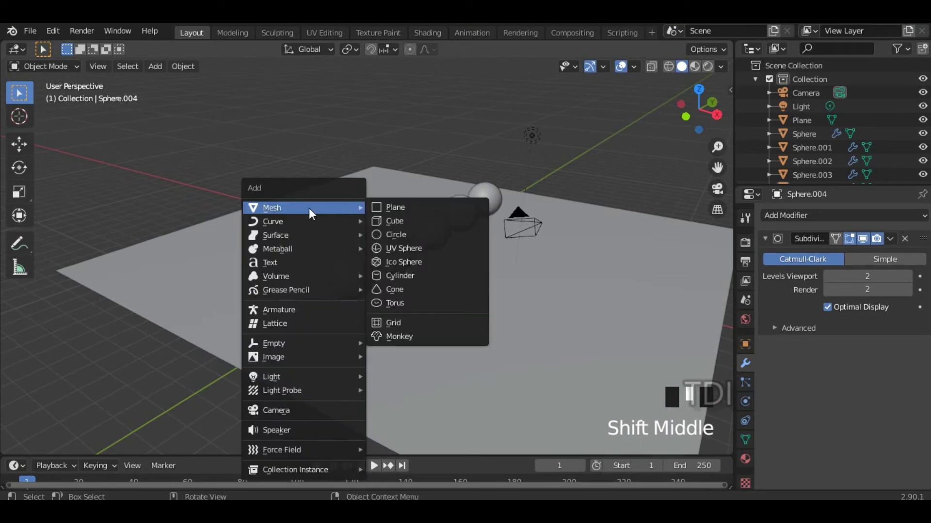
click(408, 208)
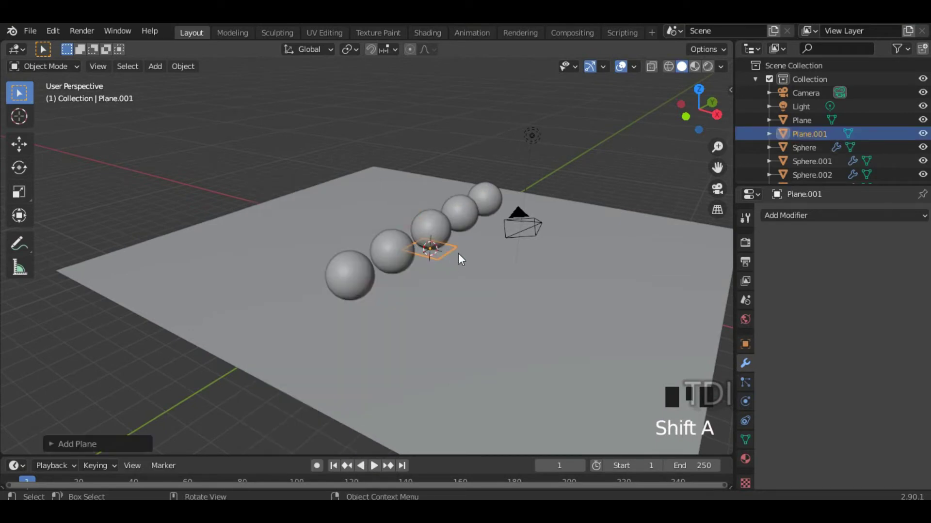
key(s)
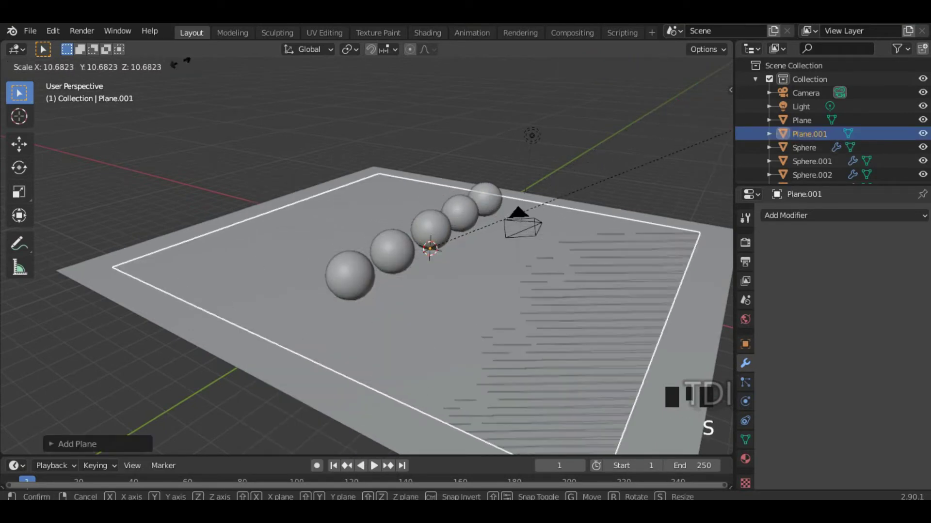
click(248, 431)
Rotate the new plane 90 degrees around the global Y axis so it stands upright.
key(r)
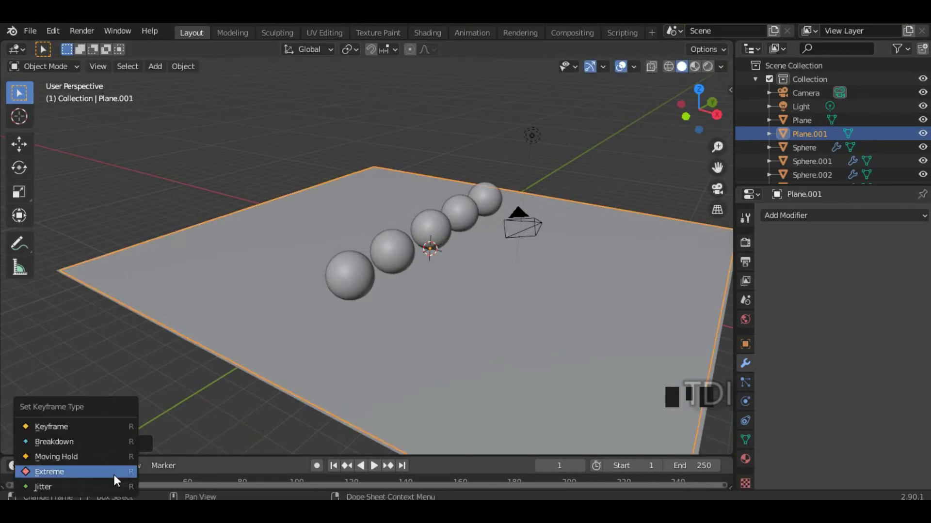
text(r)
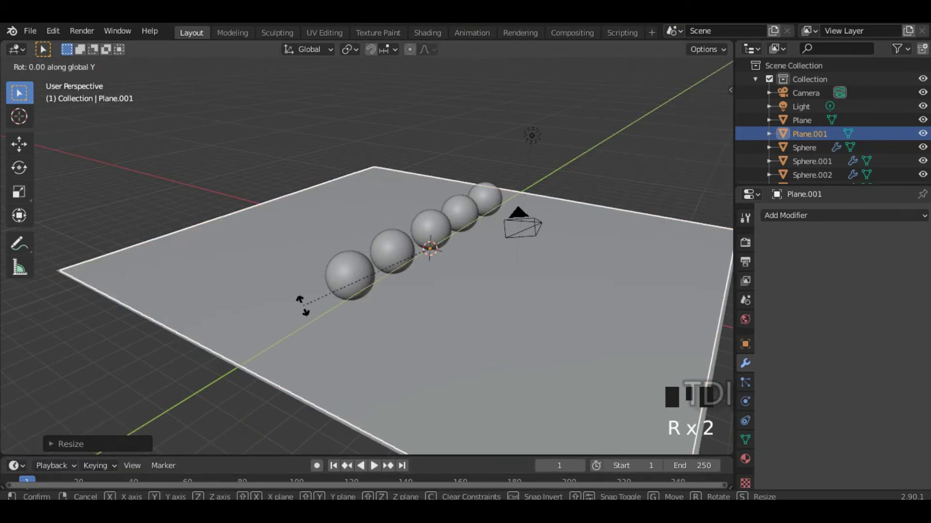
text(90)
key(Return)
Move the upright plane along the X axis to the floor's far edge as a wall behind the spheres.
scroll(293, 305, down, 2)
click(19, 144)
drag(462, 264, 383, 238)
middle_drag(382, 237, 434, 232)
Look through the camera and lock the camera to the view so that navigating moves it.
key(KP_0)
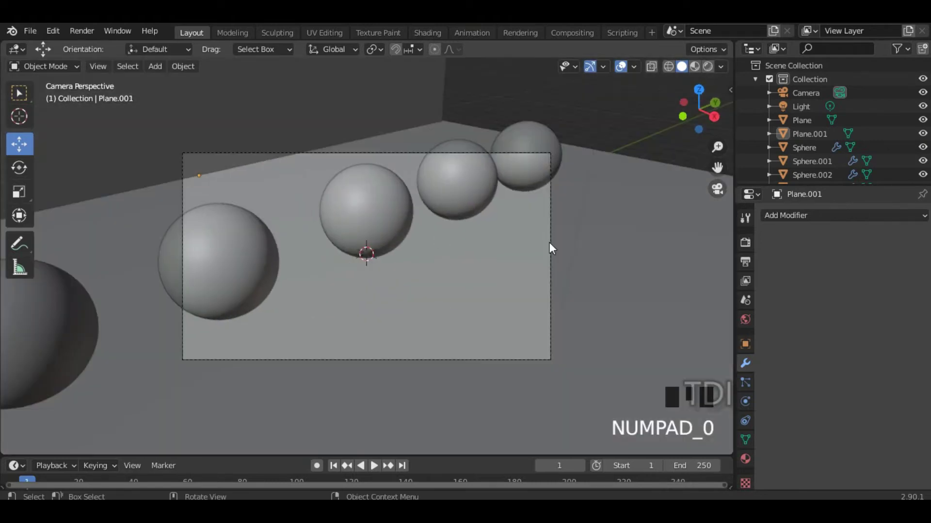
key(n)
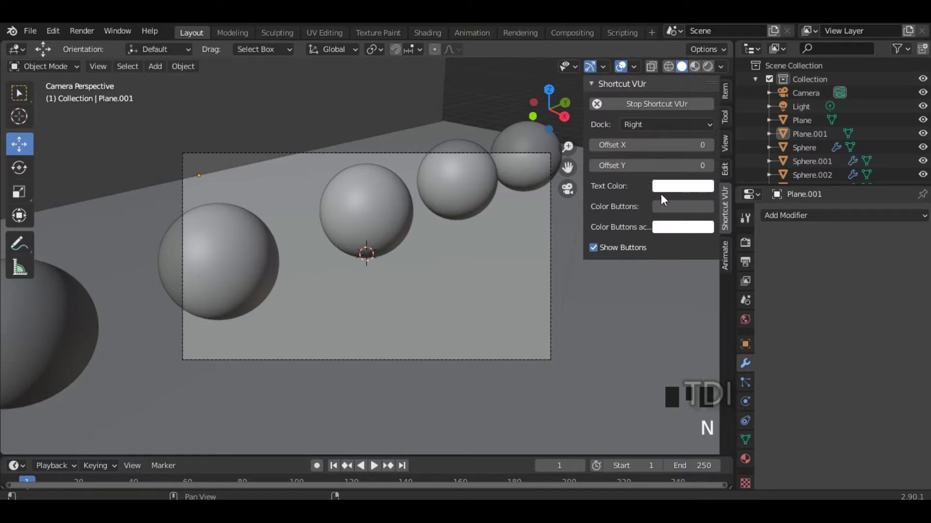
click(725, 145)
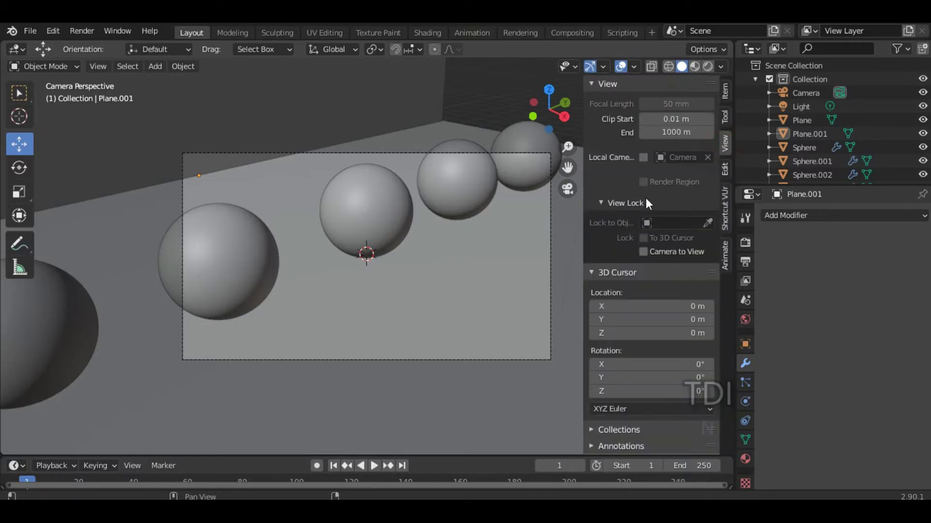
click(643, 252)
key(n)
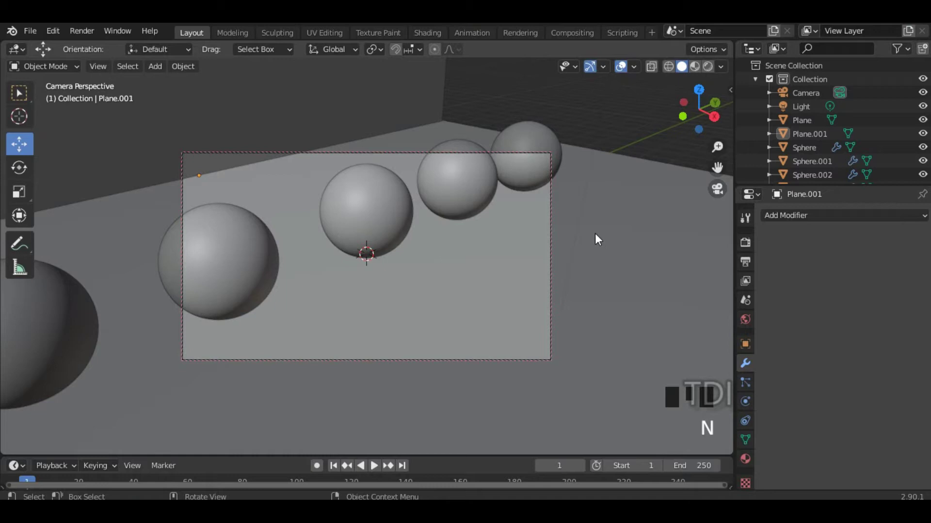
Reposition the camera to frame all five spheres head-on against the back wall, and display the viewport in Rendered shading.
click(574, 222)
scroll(575, 219, down, 2)
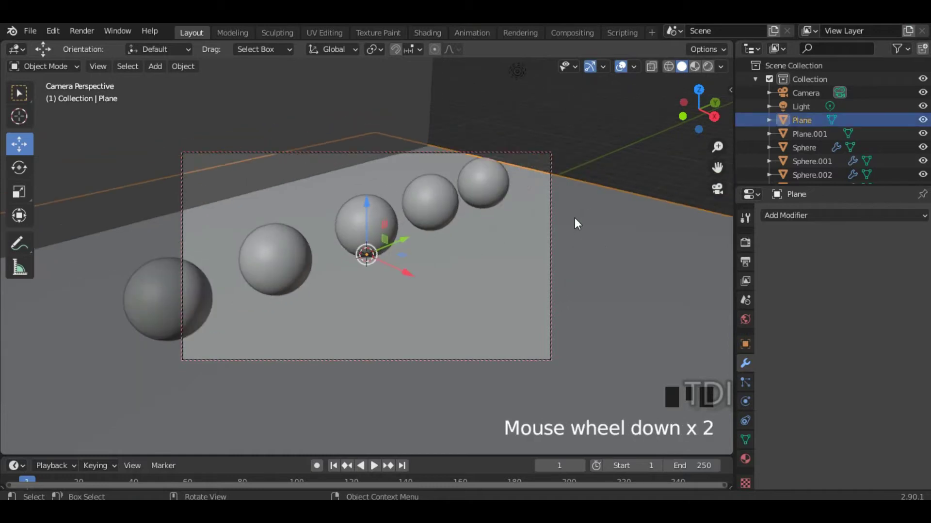
scroll(575, 221, down, 1)
mouse_move(584, 262)
middle_down()
mouse_move(491, 248)
mouse_move(565, 276)
mouse_move(581, 299)
mouse_move(616, 293)
mouse_move(624, 319)
mouse_move(482, 301)
mouse_move(499, 286)
middle_up()
scroll(560, 275, down, 1)
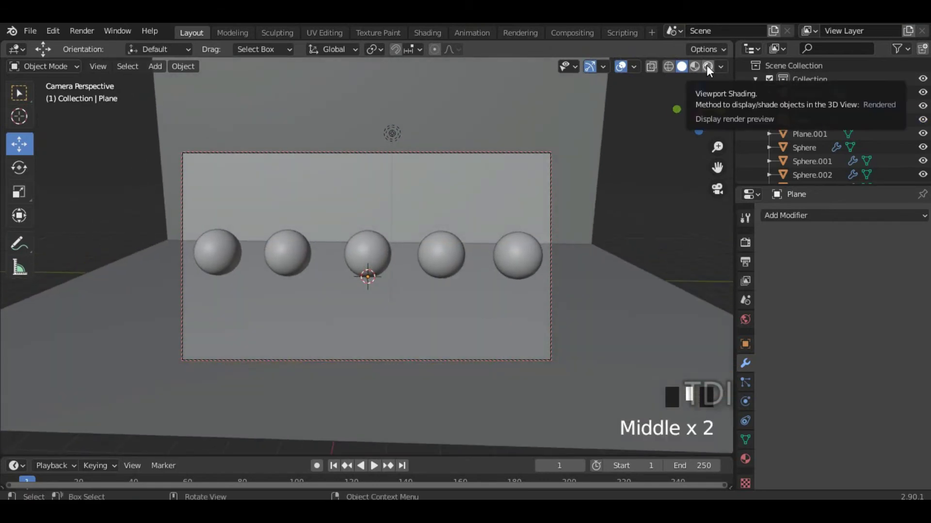
click(707, 66)
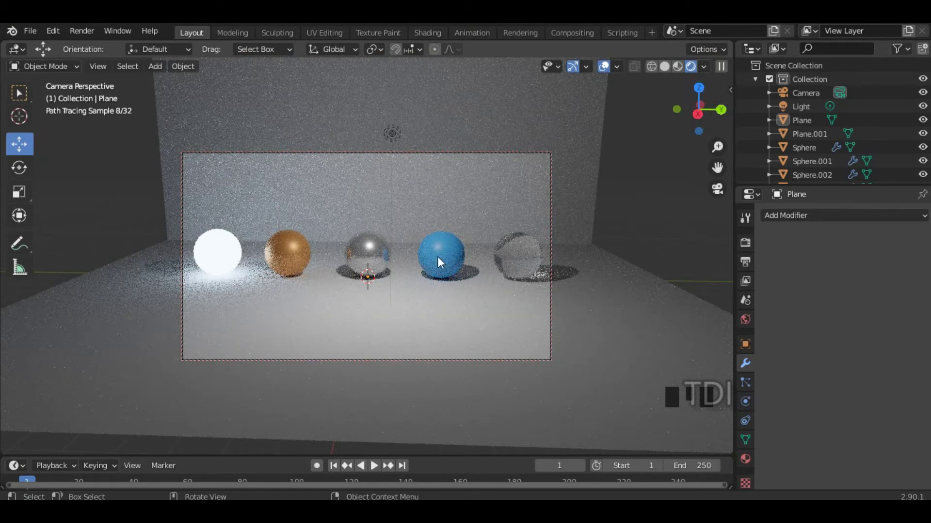
Select the middle sphere and examine the surface settings of its silver ball material.
click(745, 458)
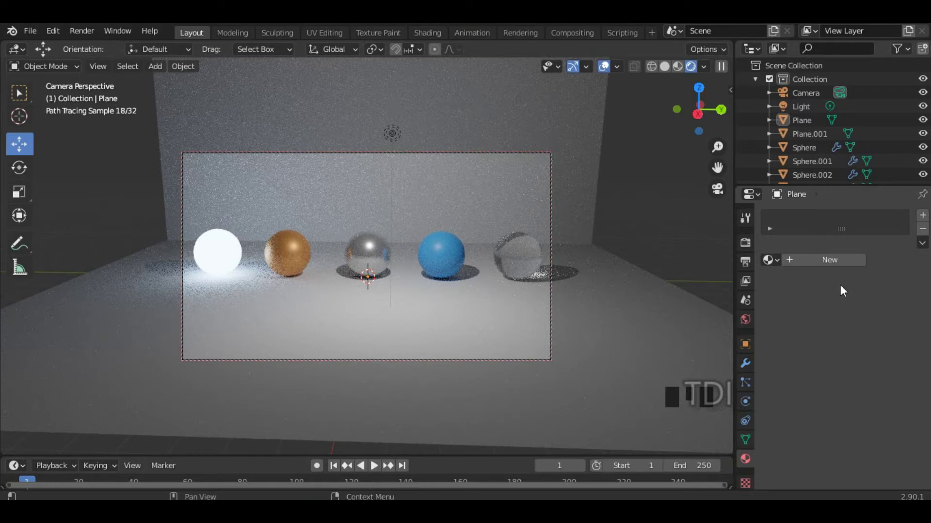
click(373, 250)
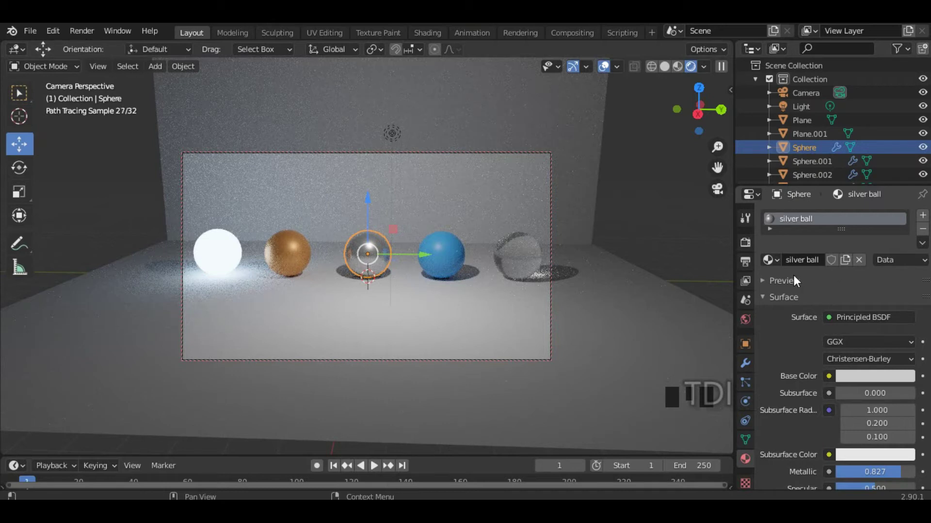
scroll(780, 265, up, 2)
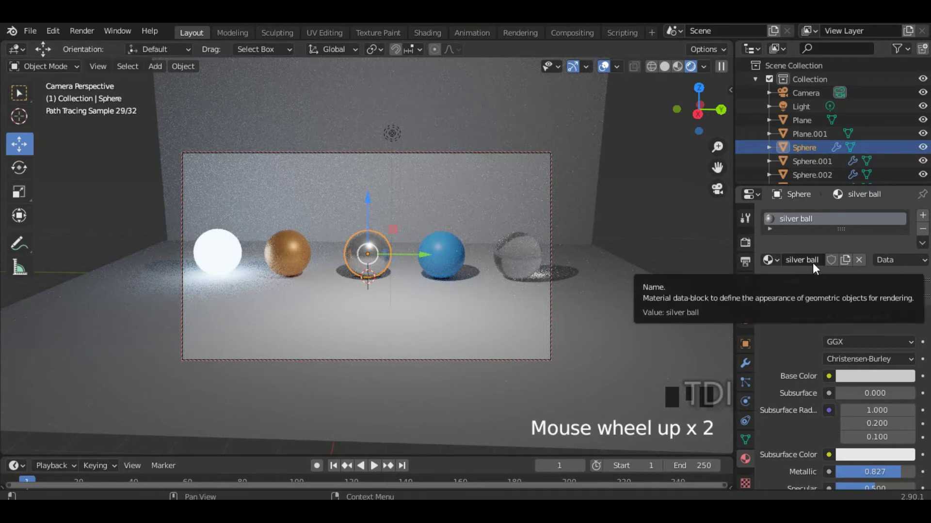
scroll(833, 373, down, 3)
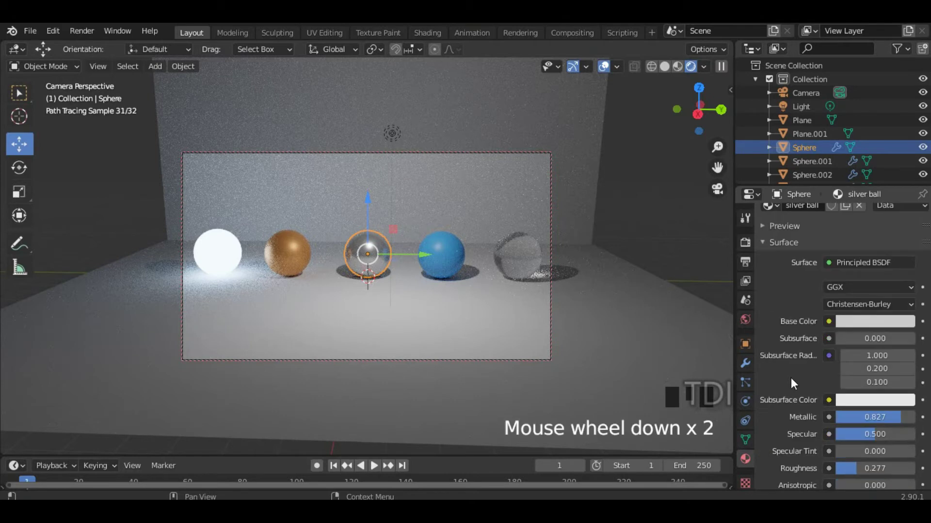
click(849, 294)
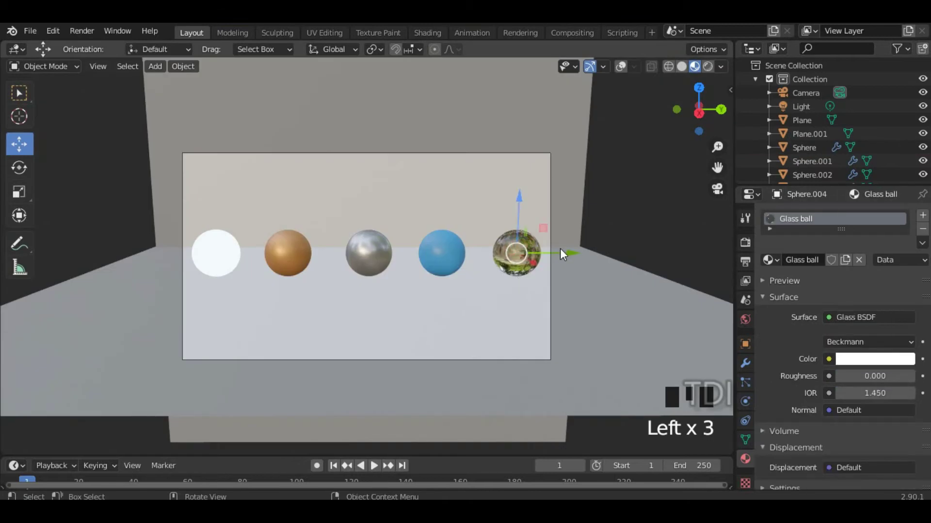
Move the spheres along the Y axis so they sit evenly and closer together within the camera frame.
drag(560, 248, 490, 254)
click(439, 259)
click(277, 256)
drag(345, 254, 356, 254)
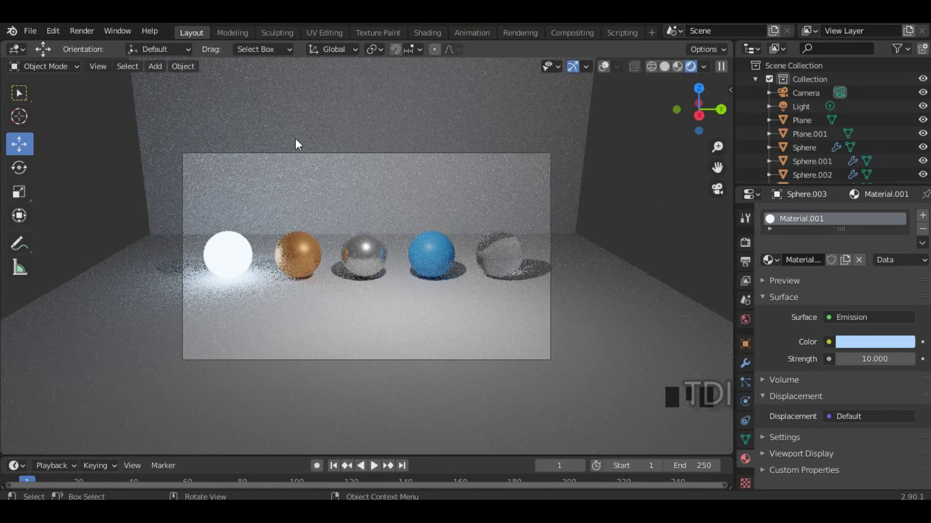
Render the scene as a still image and inspect the five spheres in the result.
click(83, 32)
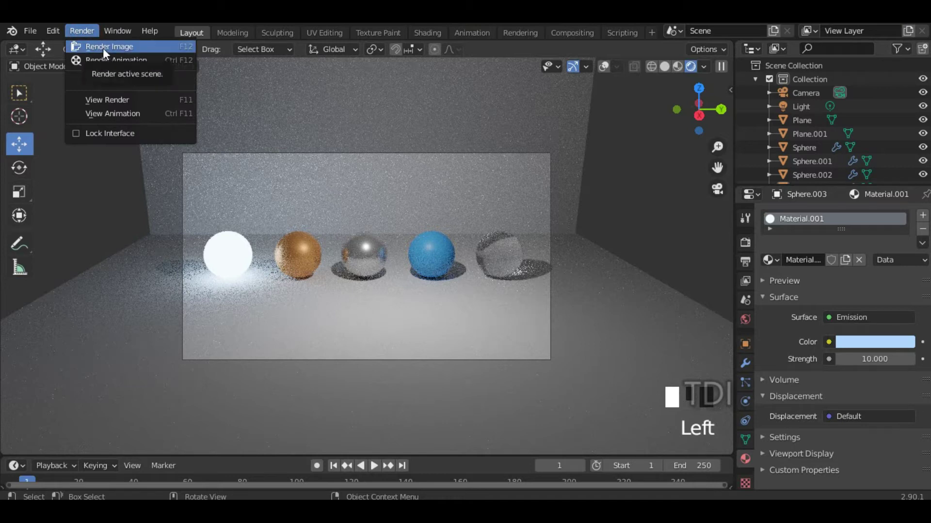
click(102, 47)
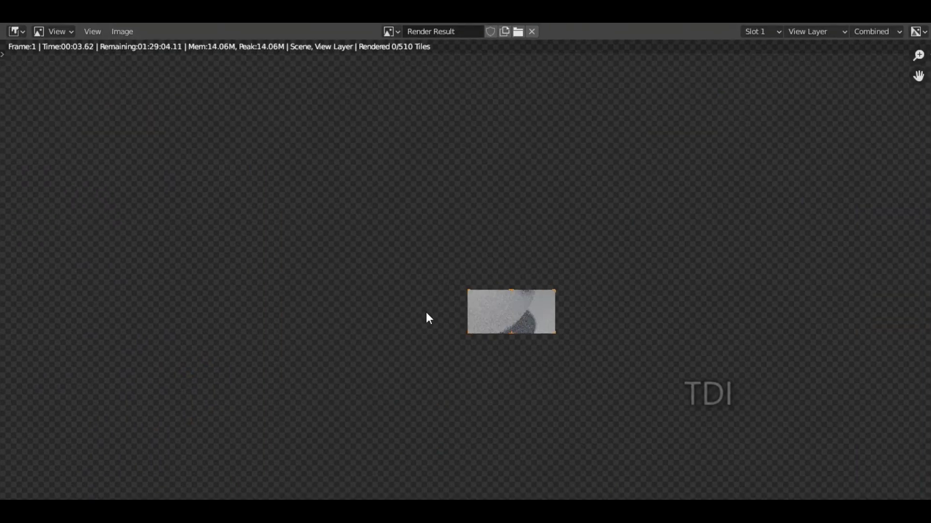
scroll(426, 311, down, 6)
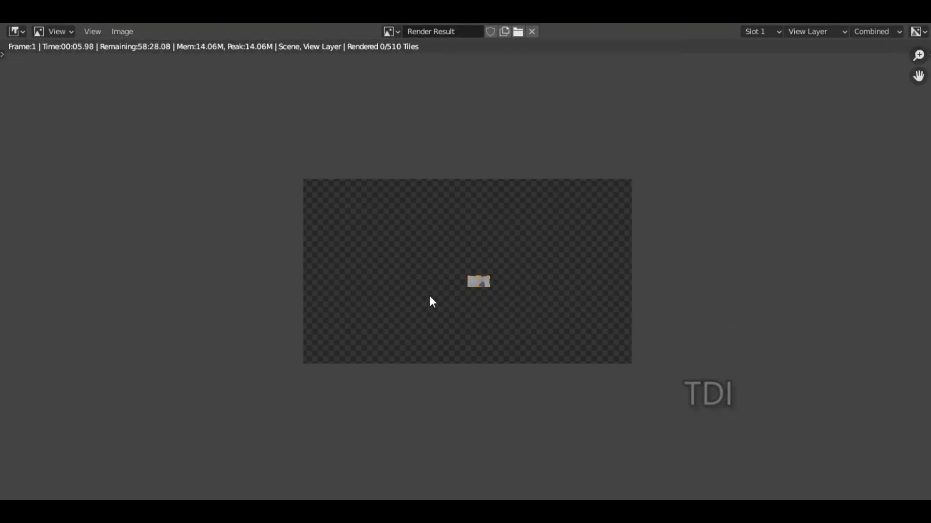
scroll(430, 301, up, 1)
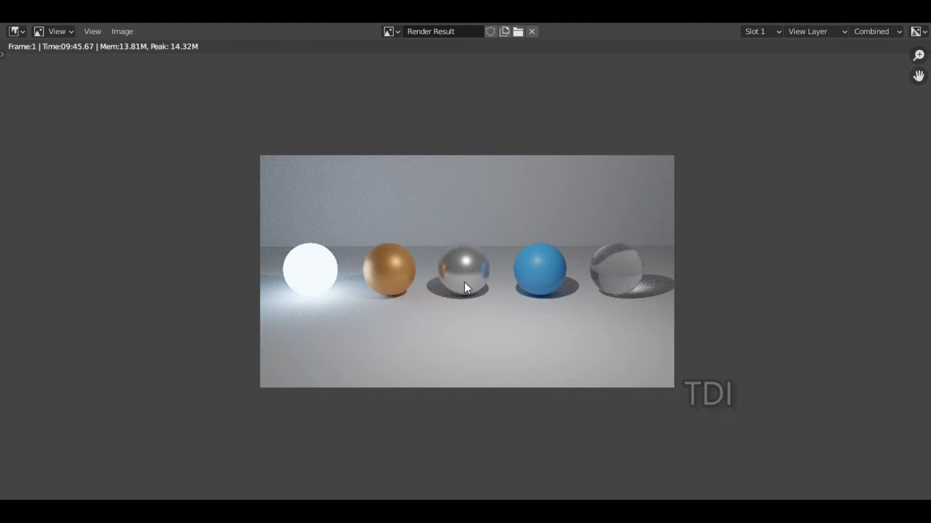
scroll(463, 286, up, 3)
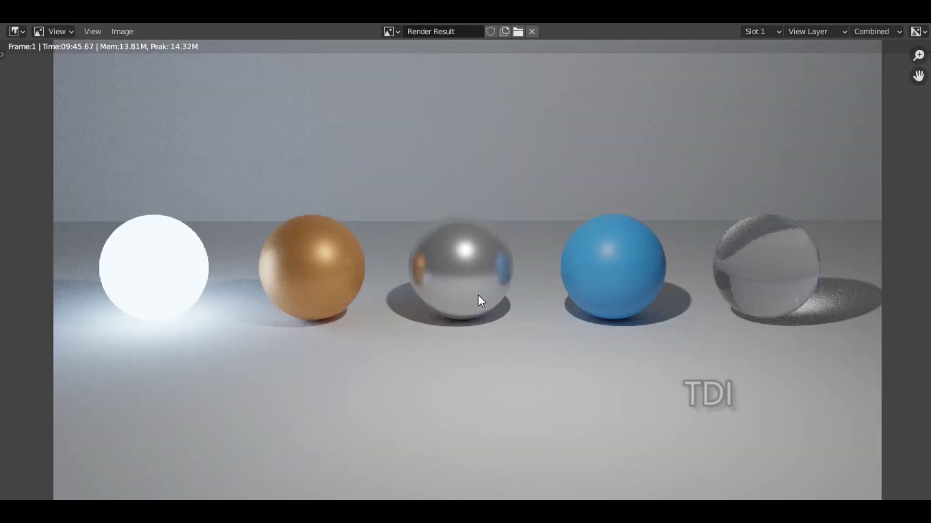
click(609, 248)
click(168, 250)
scroll(248, 313, down, 1)
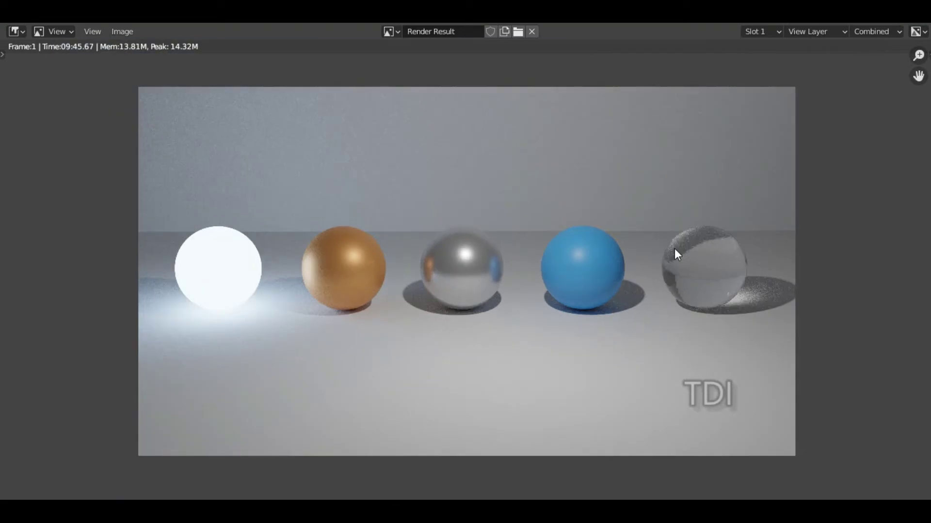
scroll(608, 247, down, 2)
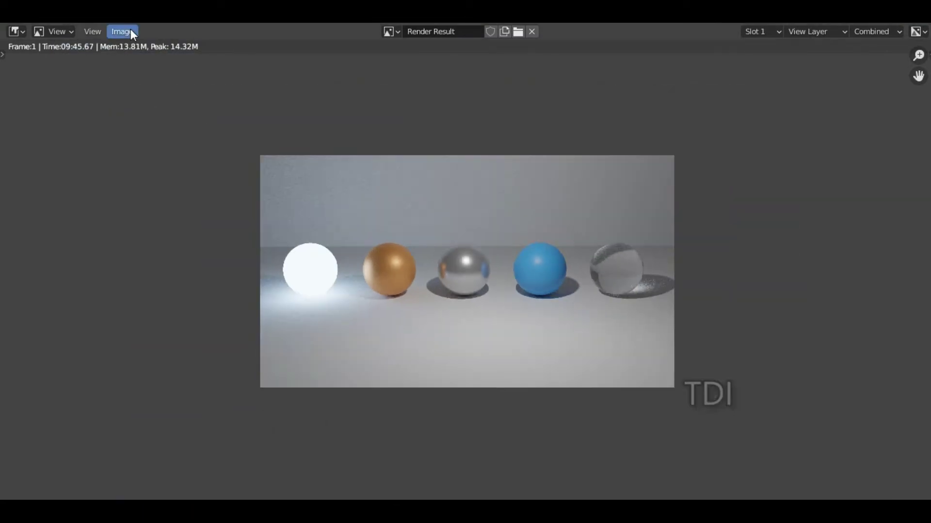
Save the rendered image as a PNG named "shading practice" in the Documents folder.
click(122, 32)
click(154, 126)
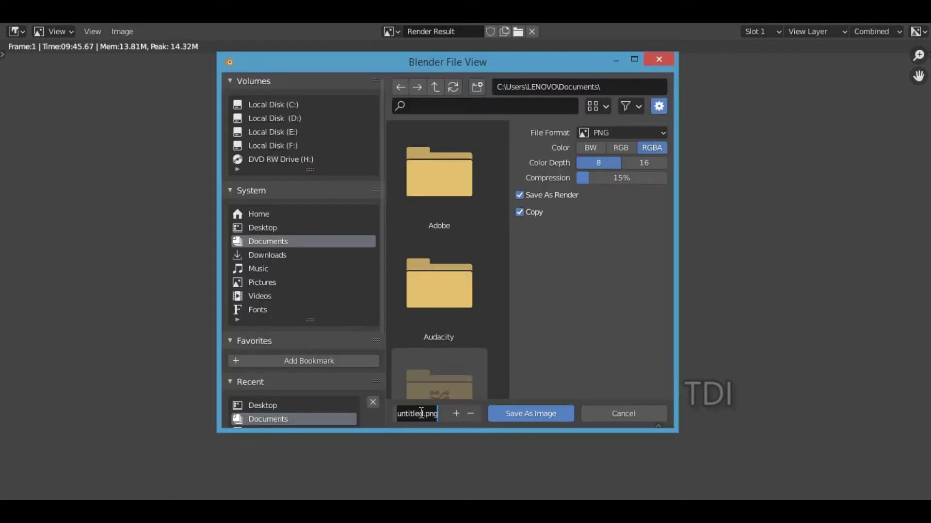
text(shadi)
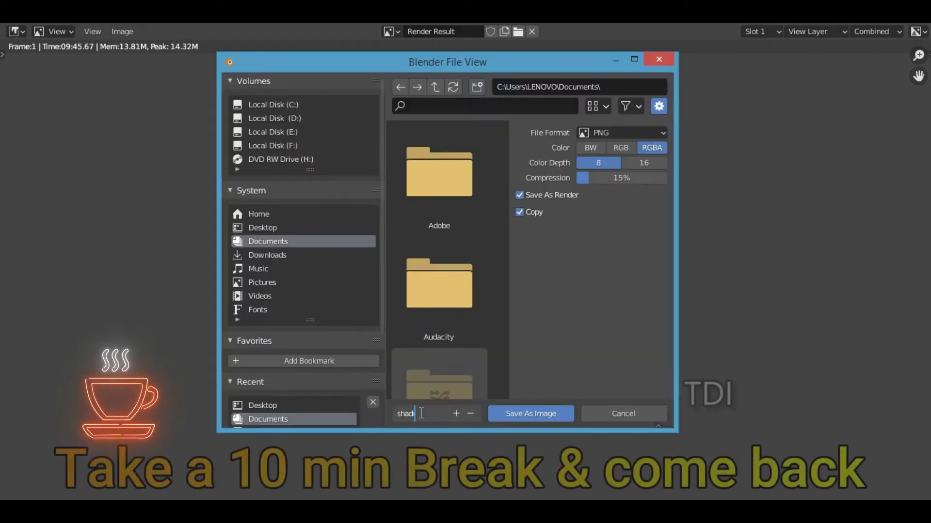
text(ng practice)
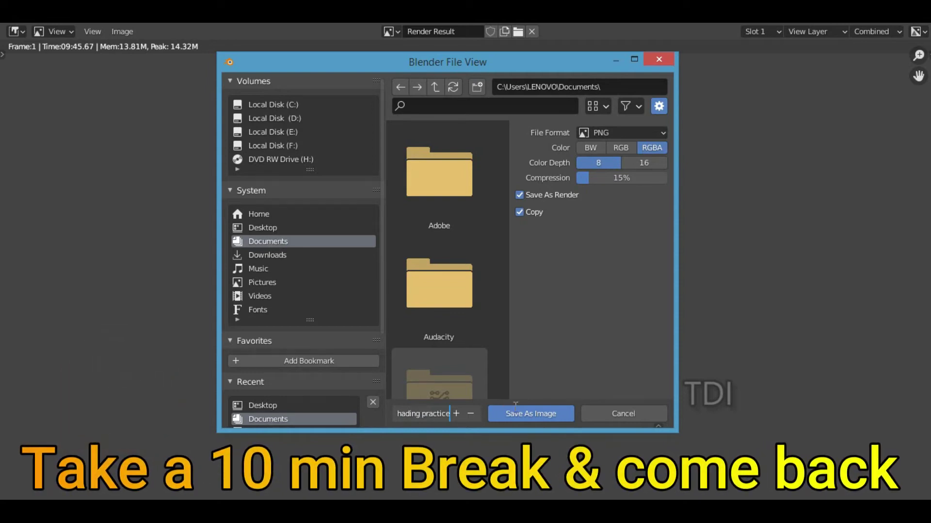
click(536, 417)
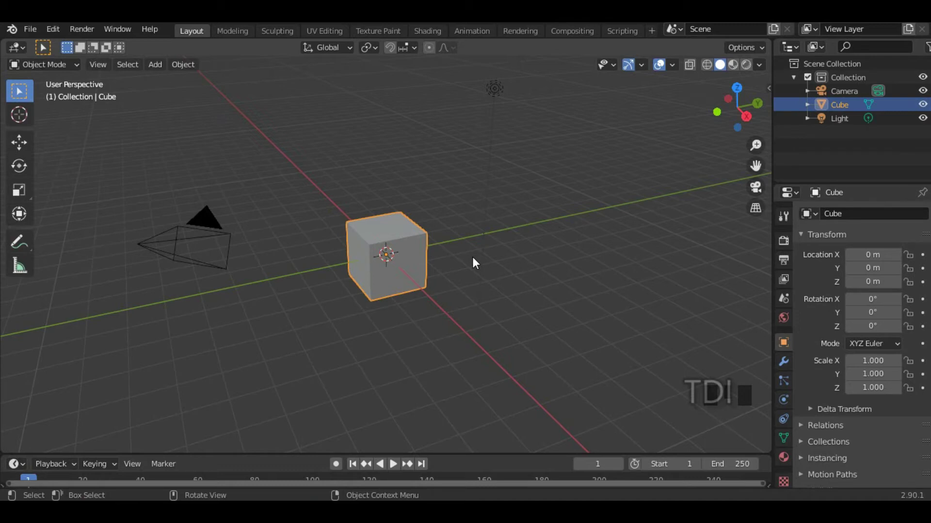
drag(584, 276, 767, 450)
click(569, 262)
middle_drag(569, 261, 715, 424)
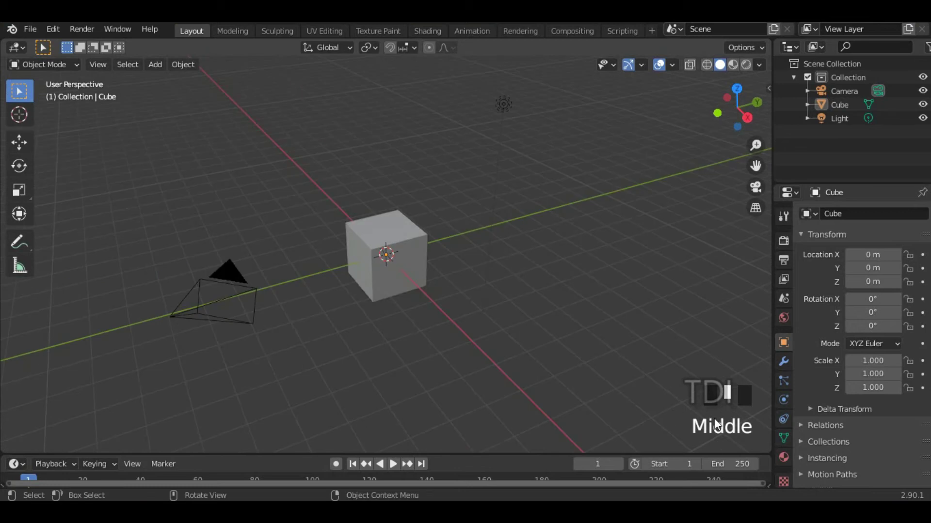
Raise the default cube 1 m along the Z axis in the right orthographic view, with its transform values shown.
click(405, 247)
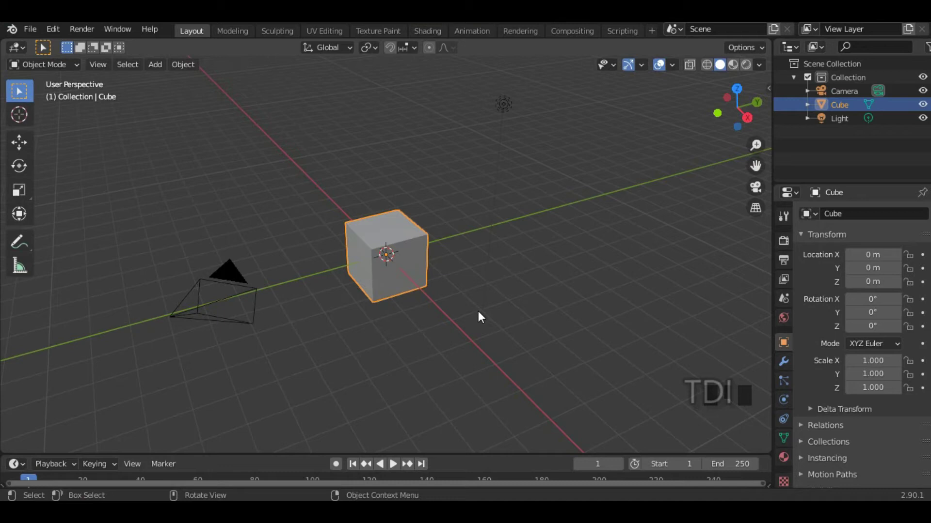
key(n)
shift+middle_drag(478, 311, 453, 292)
key(KP_3)
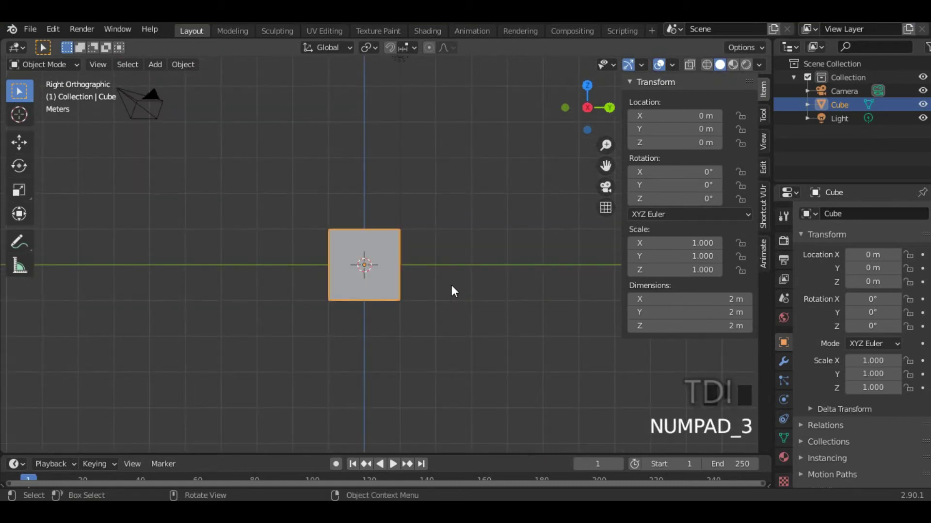
key(g)
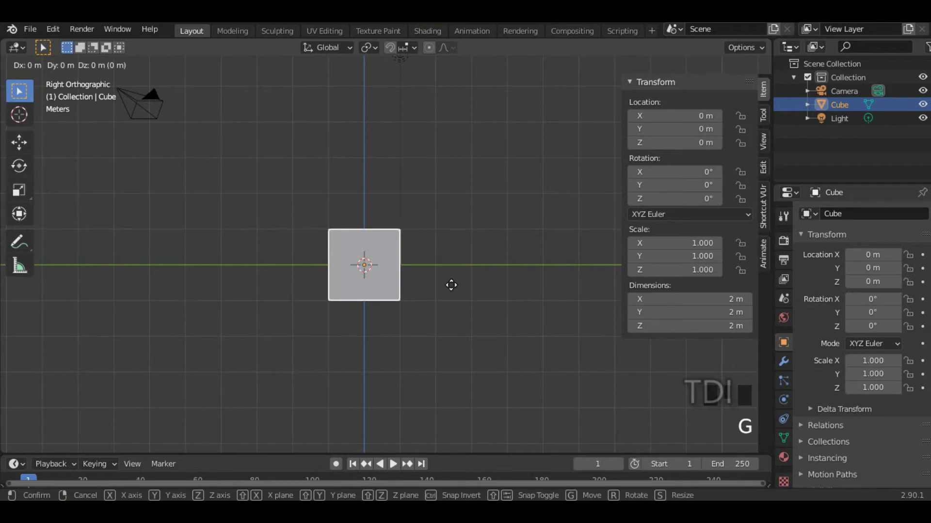
text(z)
text(1)
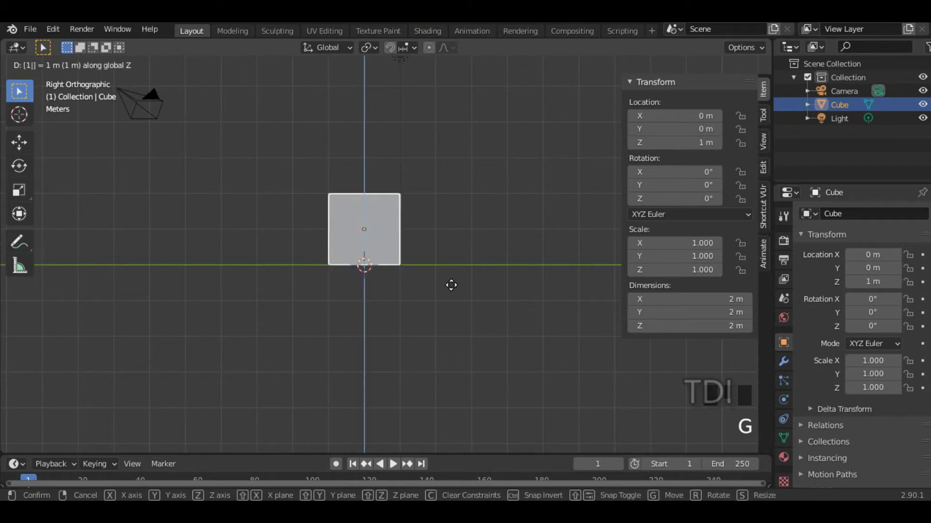
click(451, 286)
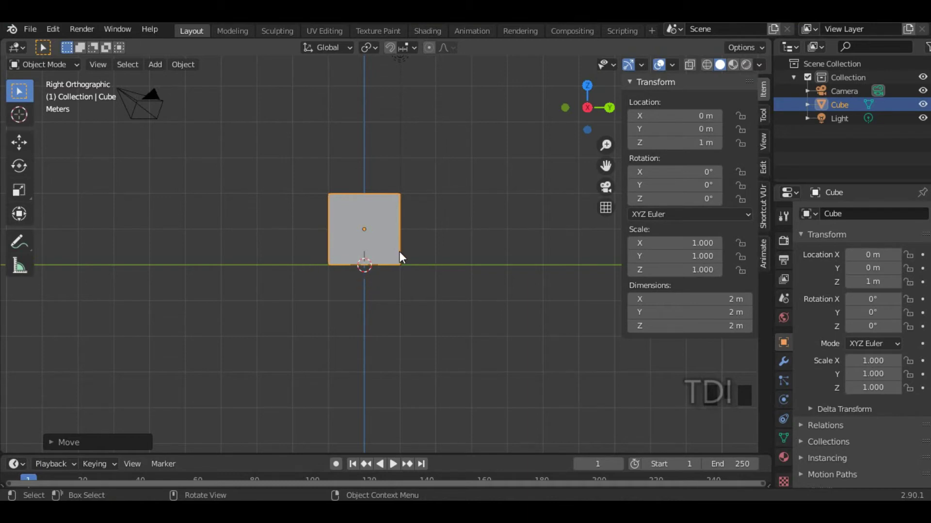
Enter Edit Mode on the cube with wireframe shading, vertex selection and nothing selected.
key(Tab)
shift+middle_drag(465, 220, 479, 245)
key(z)
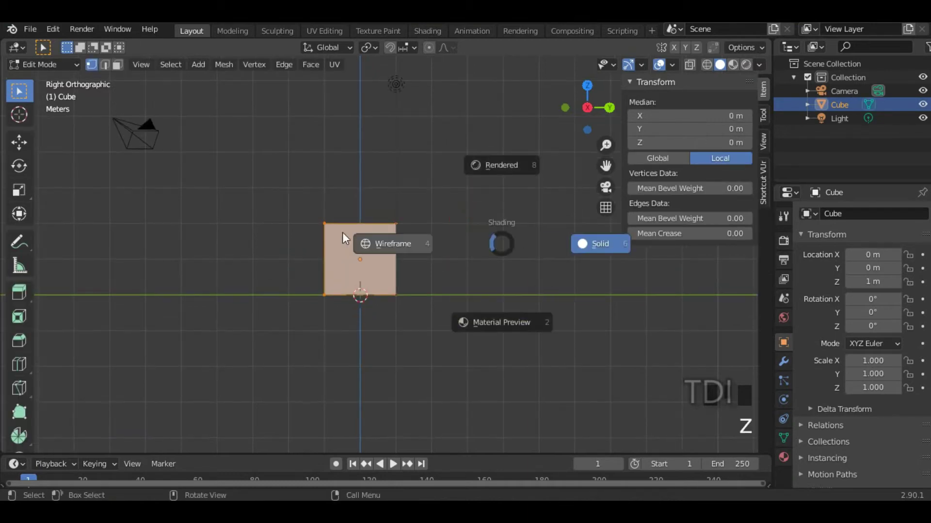
click(476, 187)
click(91, 66)
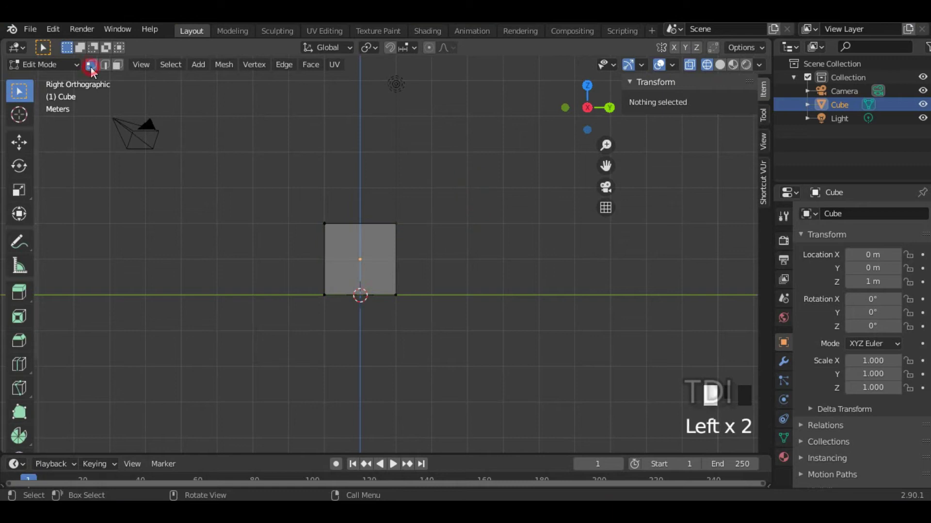
Select the cube's top vertices and move them up about 1 m along the Z axis.
drag(253, 156, 497, 266)
middle_drag(454, 249, 471, 301)
key(KP_3)
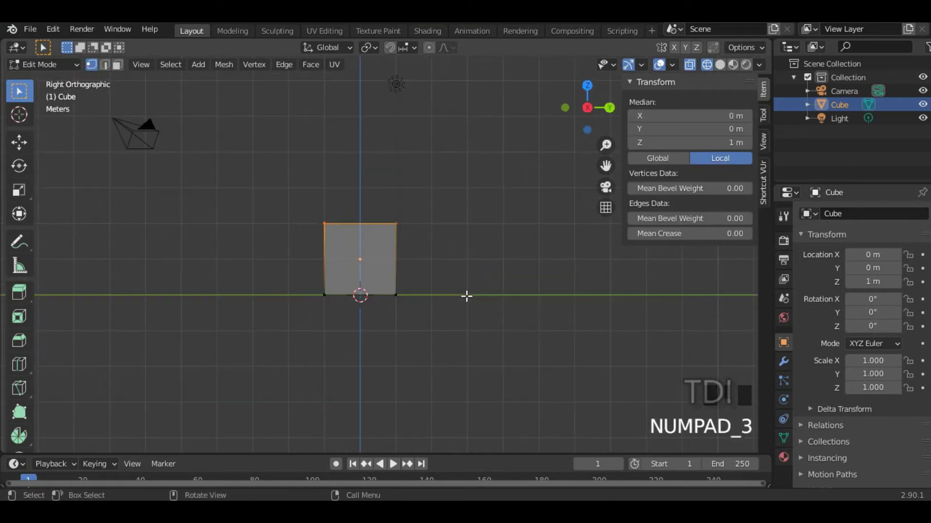
key(g)
key(z)
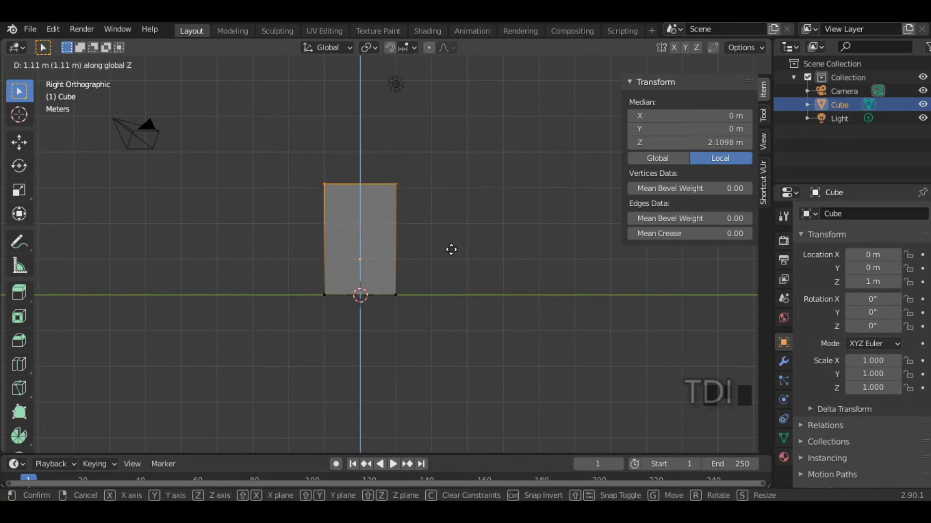
click(451, 253)
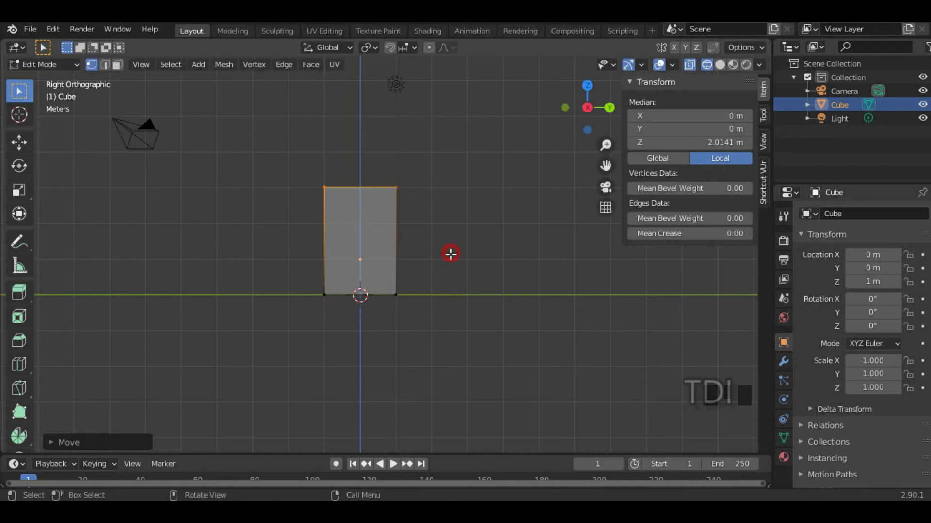
Switch the viewport to solid shading and leave Edit Mode, keeping the stretched cube selected in Object Mode.
mouse_move(421, 285)
middle_down()
mouse_move(457, 326)
mouse_move(458, 281)
middle_up()
key(z)
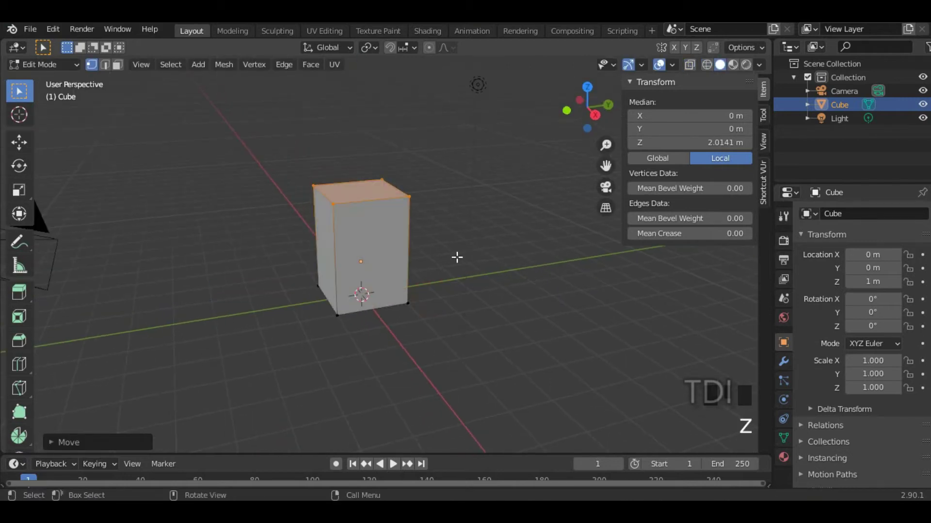
key(Tab)
shift+middle_drag(447, 254, 371, 260)
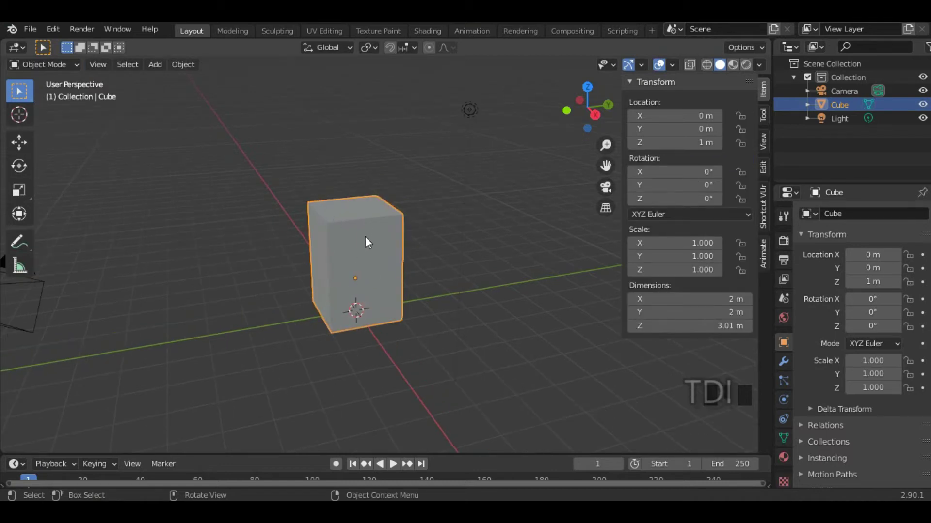
click(367, 257)
scroll(371, 264, up, 3)
scroll(375, 263, down, 1)
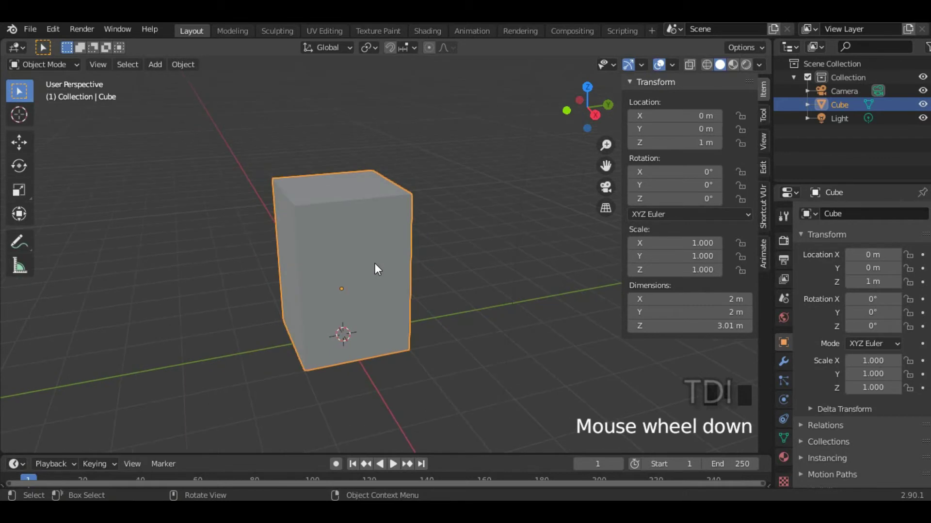
Enable Cavity and Shadow in the viewport shading options.
click(759, 64)
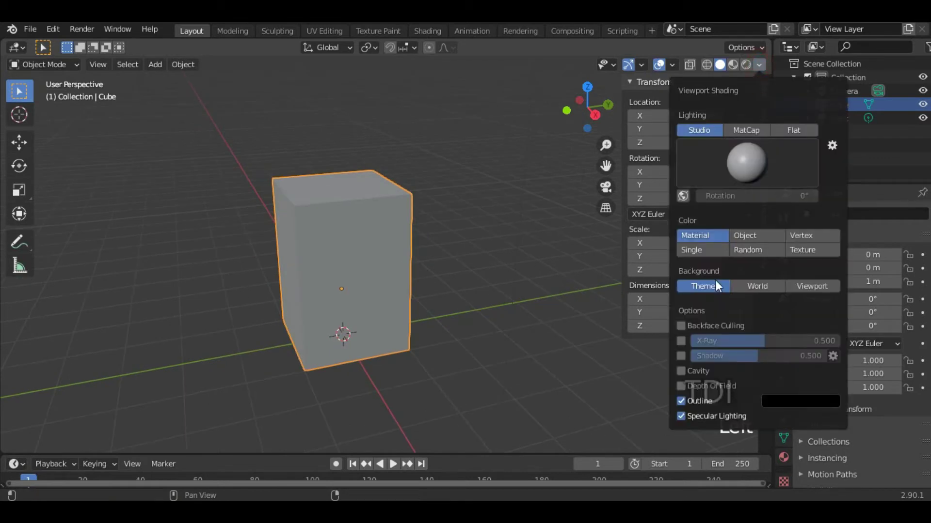
click(681, 372)
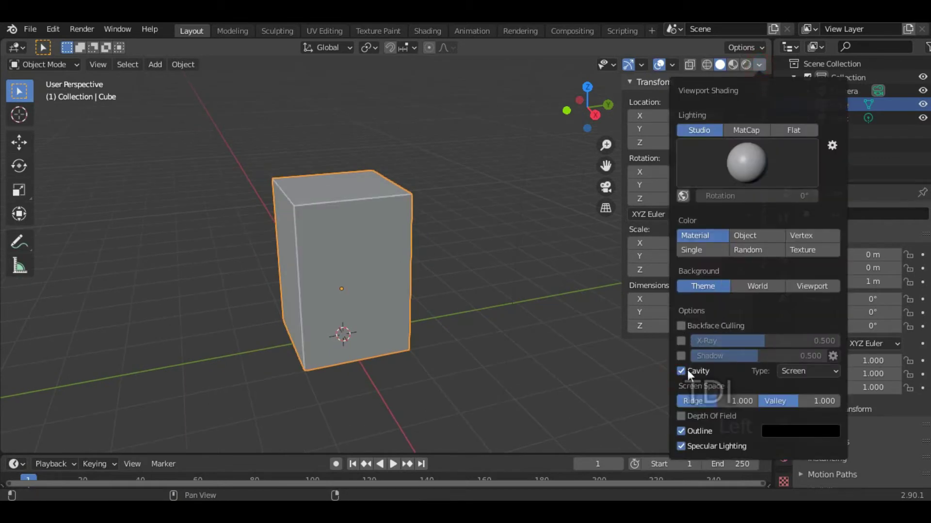
click(681, 358)
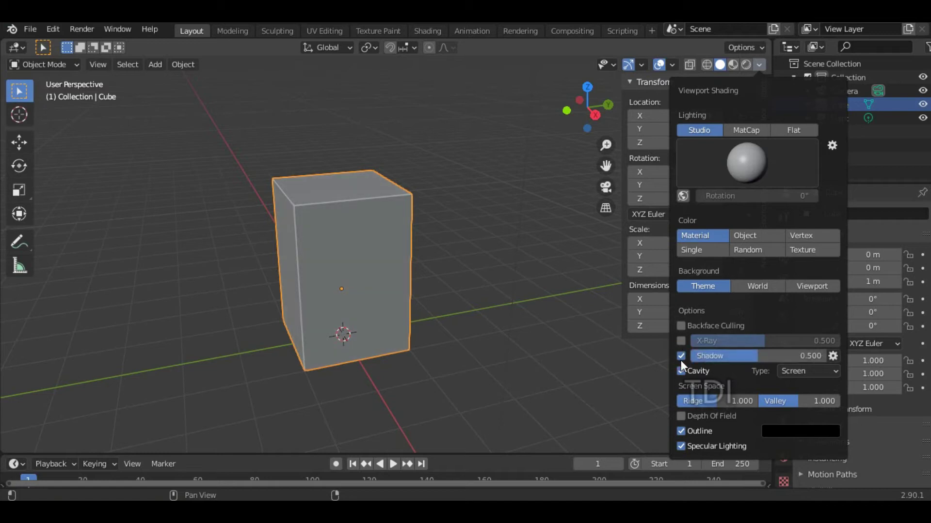
click(487, 322)
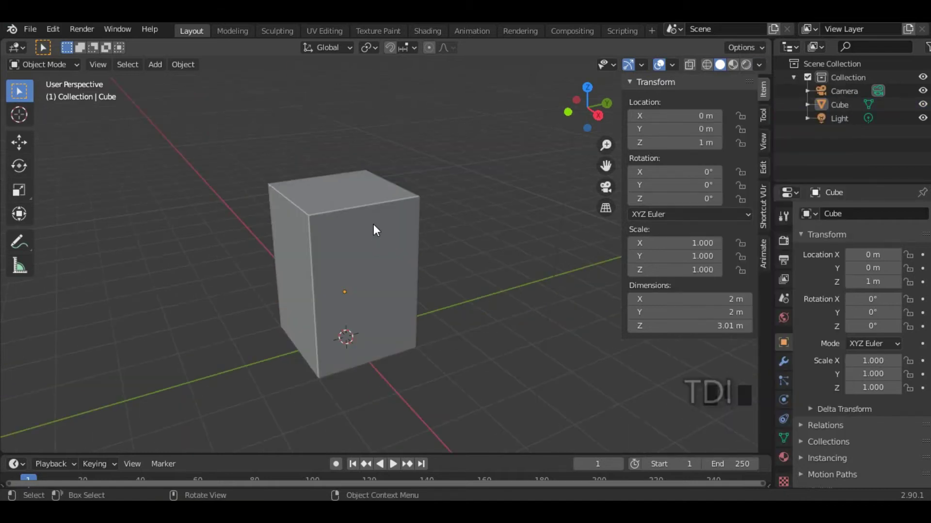
Duplicate the tall box in place and scale the copy along Z to a slab about 0.27 m thick.
click(336, 230)
mouse_move(337, 230)
middle_down()
mouse_move(401, 270)
mouse_move(370, 302)
mouse_move(323, 243)
middle_up()
shift+middle_drag(298, 205, 324, 265)
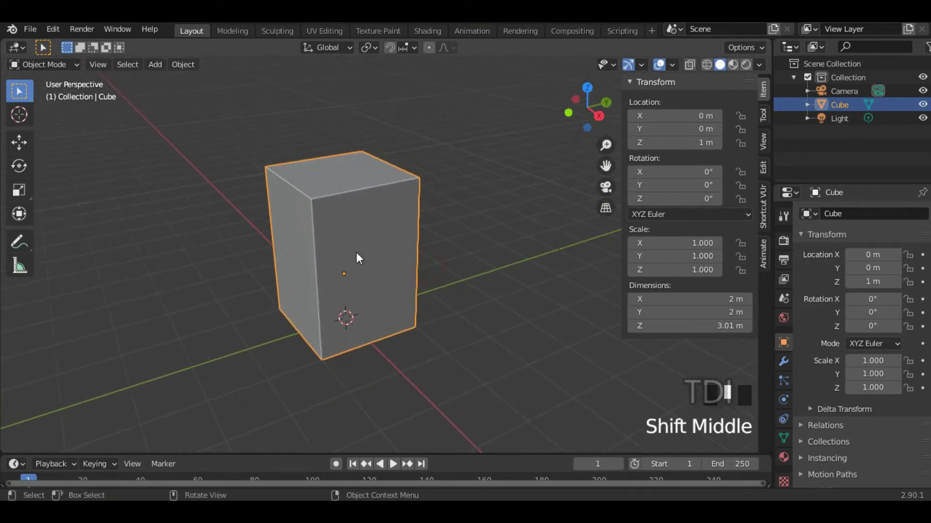
key(shift+d)
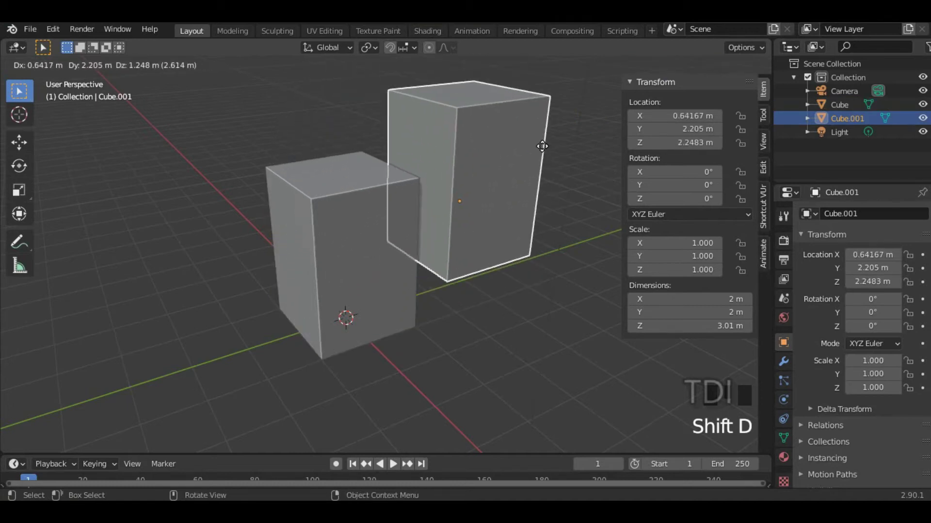
right_click(543, 138)
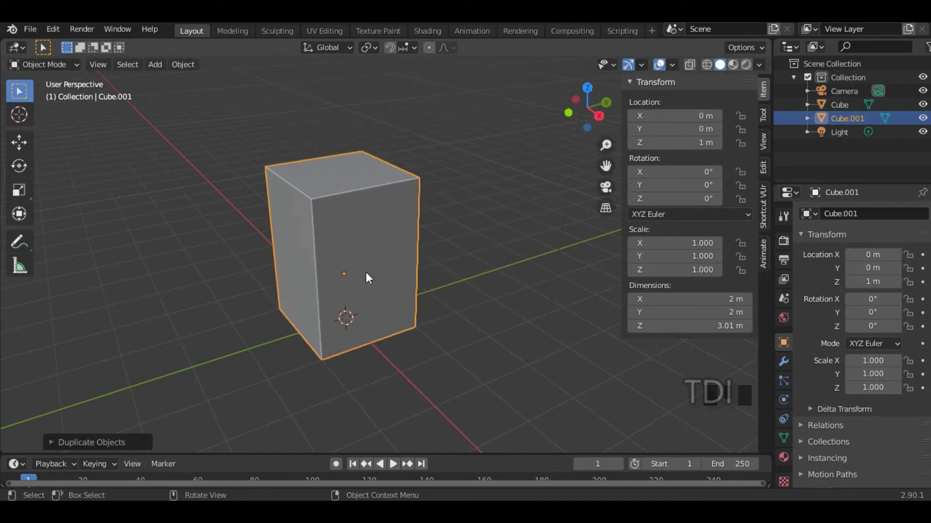
key(z)
key(z)
key(s)
key(z)
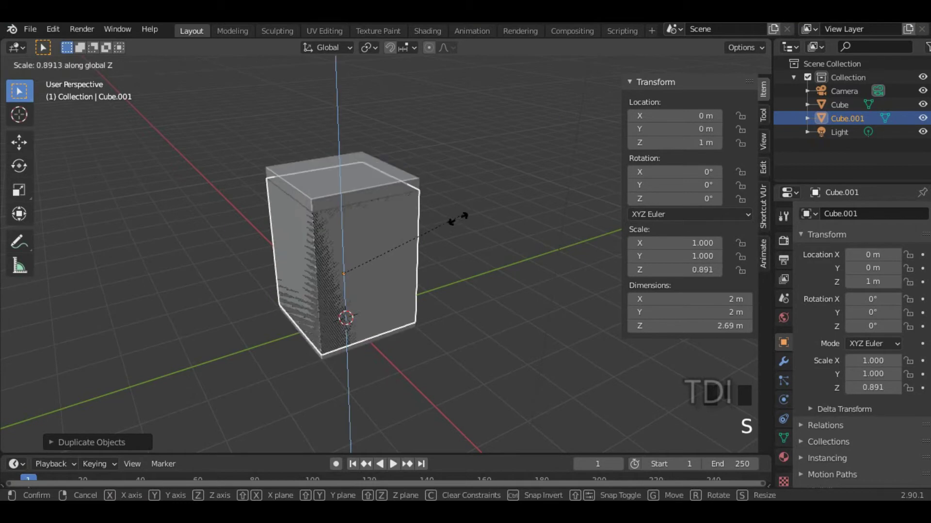
click(393, 281)
Move the slab up along Z to about 3.22 m, just above the top of the box.
key(g)
key(z)
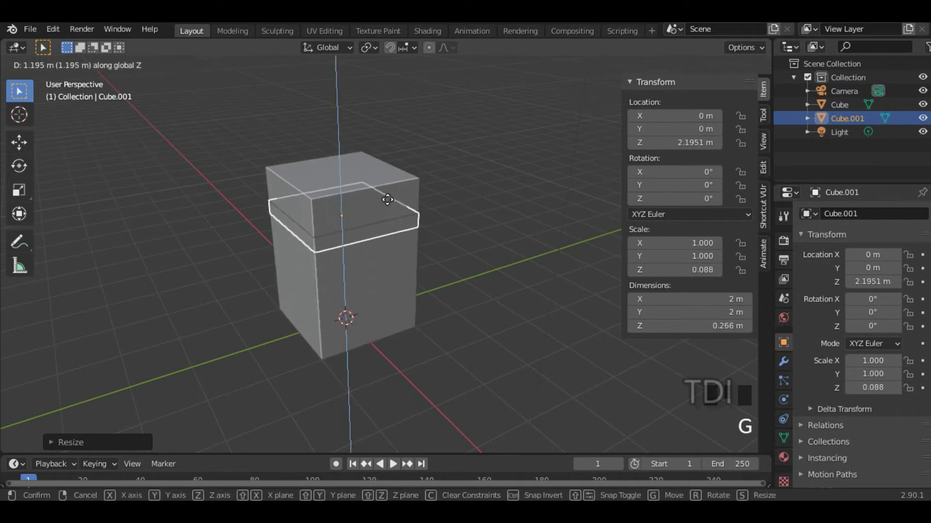
click(382, 162)
Scale the slab along Y and Z into a thin bar about 0.14 m wide and 0.14 m high.
scroll(494, 256, up, 3)
key(s)
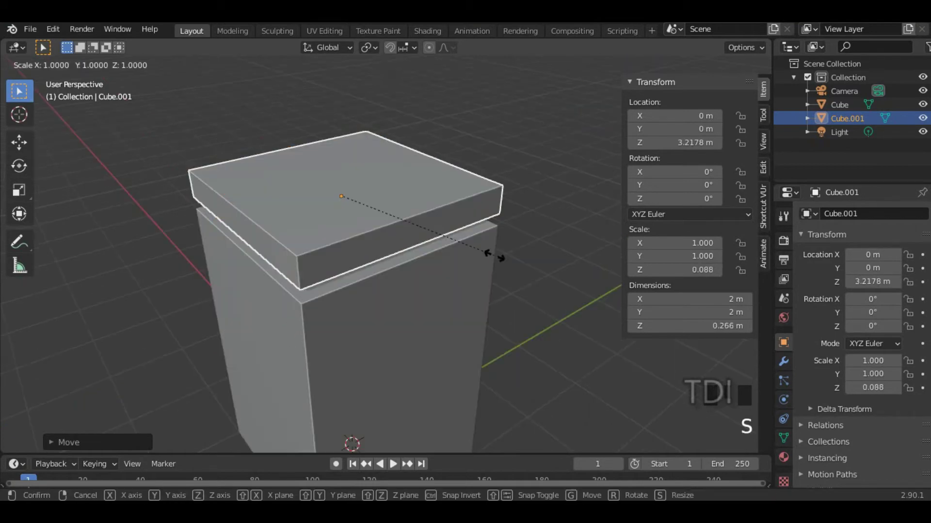
key(y)
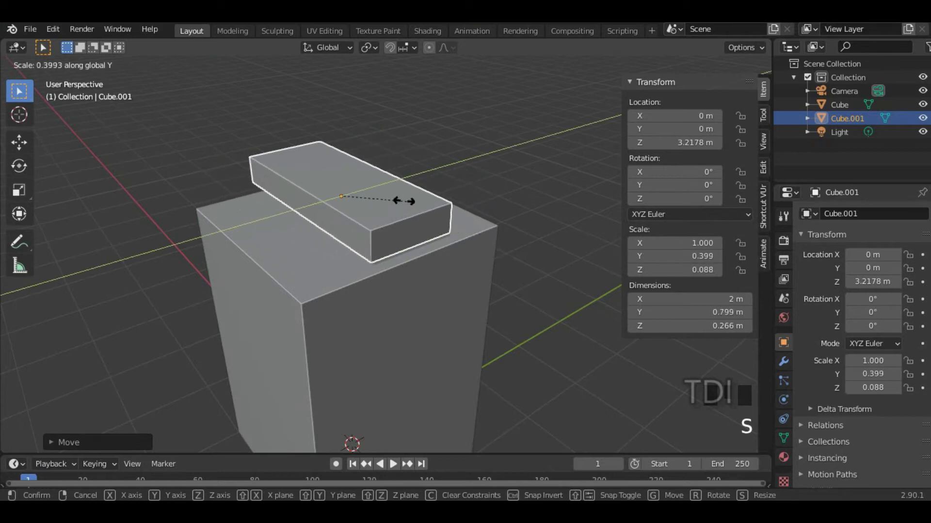
click(358, 186)
key(s)
key(z)
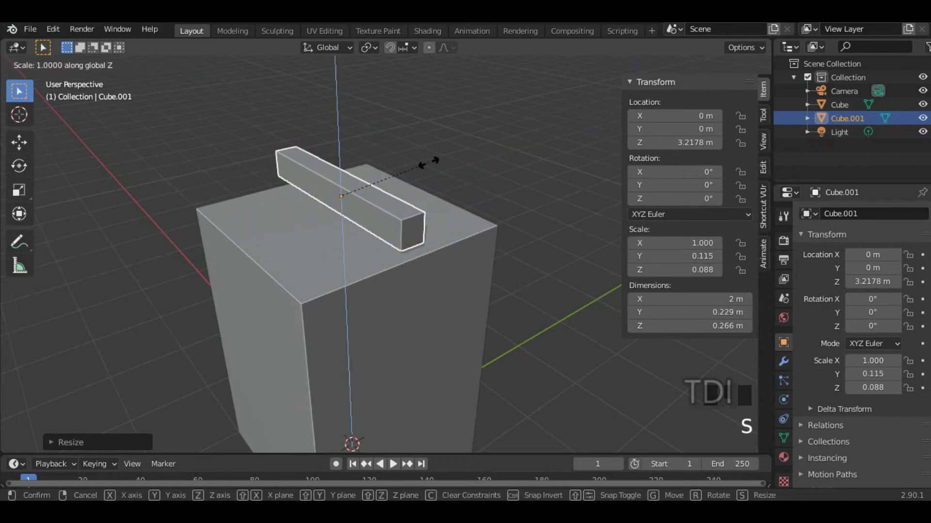
click(386, 191)
key(s)
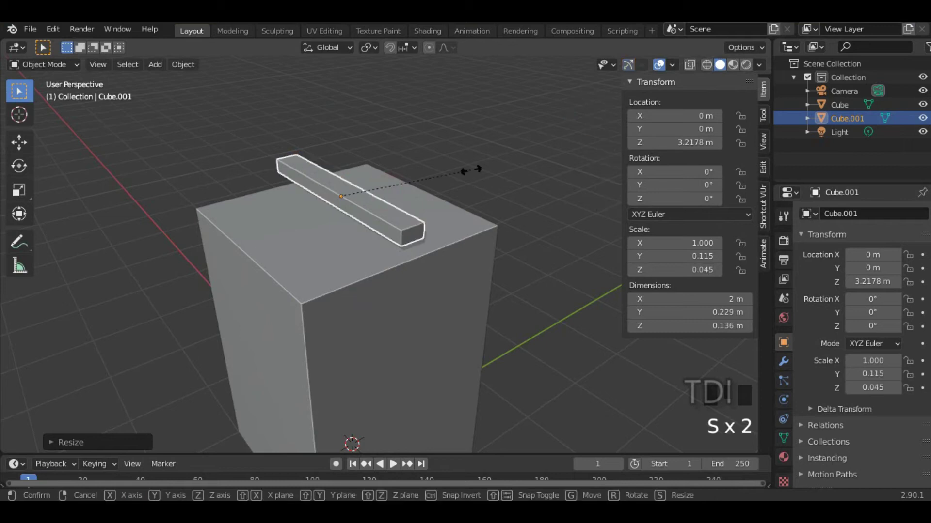
key(y)
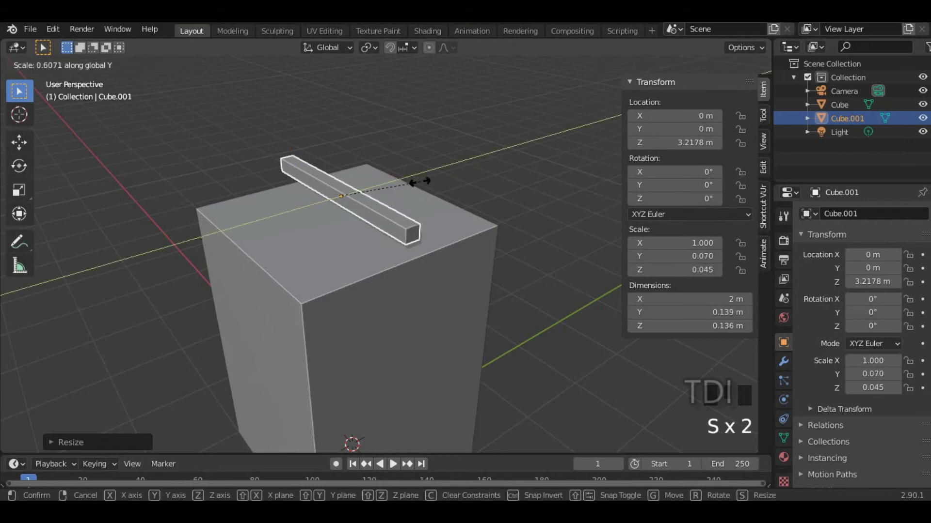
click(418, 181)
Set the snap target to Vertex and turn snapping on.
middle_drag(445, 268, 500, 278)
scroll(429, 100, down, 2)
click(416, 48)
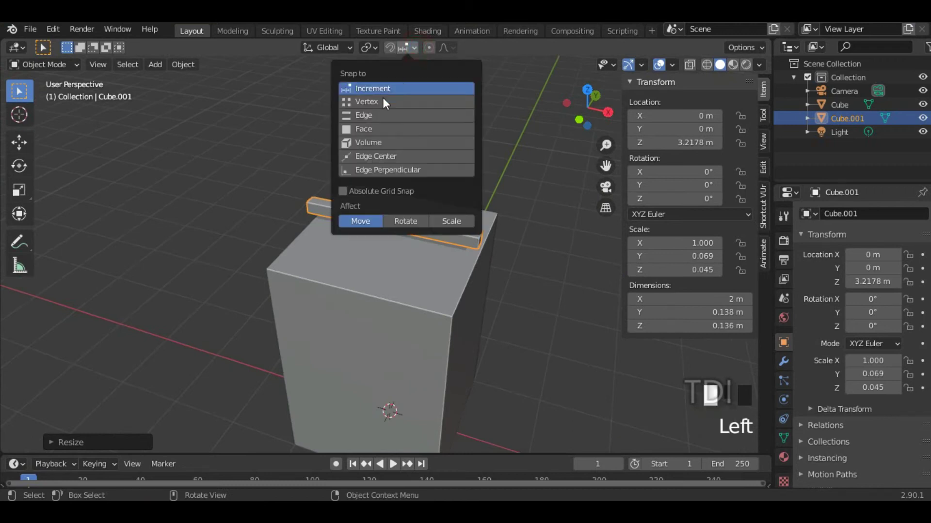
click(369, 101)
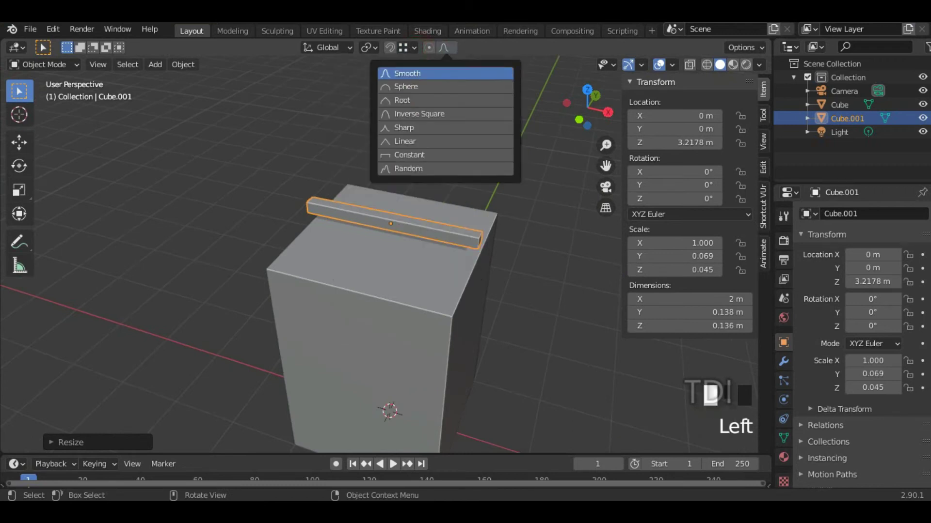
click(390, 48)
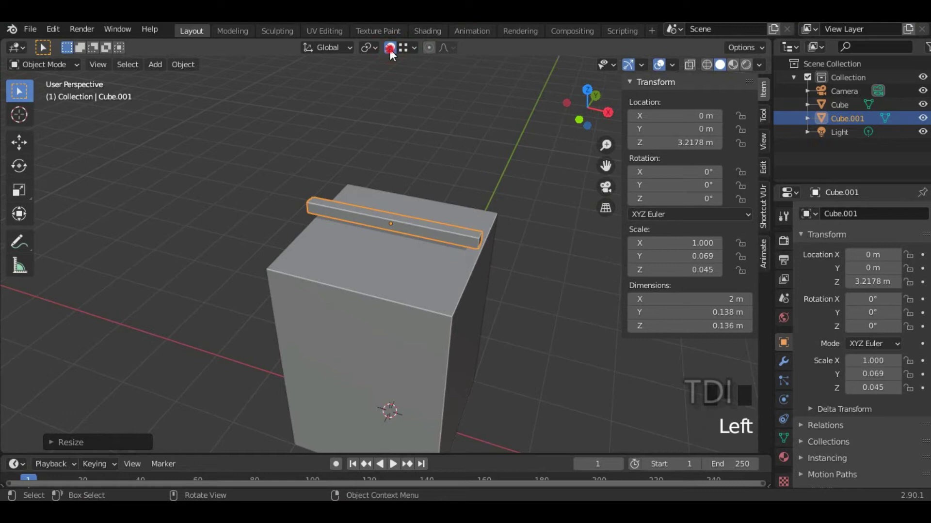
click(389, 48)
click(389, 48)
click(390, 48)
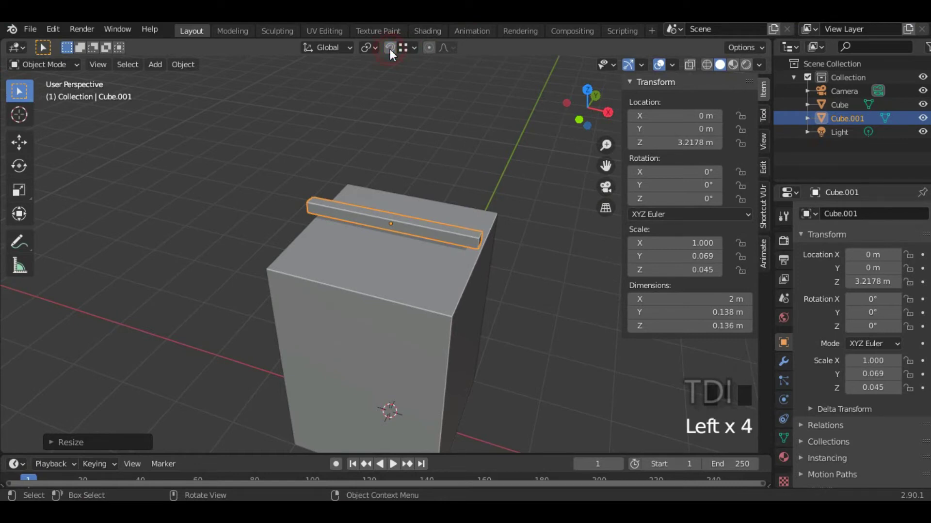
click(390, 48)
Move the bar with vertex snapping onto the box's top edge on the negative Y side, at Y about -0.93 m.
middle_drag(454, 204, 332, 265)
key(g)
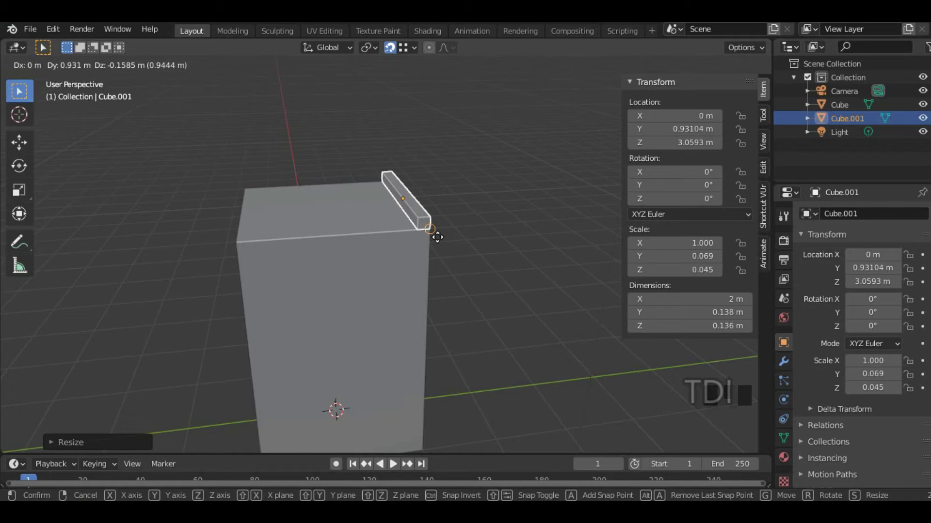
click(238, 242)
mouse_move(243, 260)
middle_down()
mouse_move(378, 263)
mouse_move(339, 254)
mouse_move(255, 264)
middle_up()
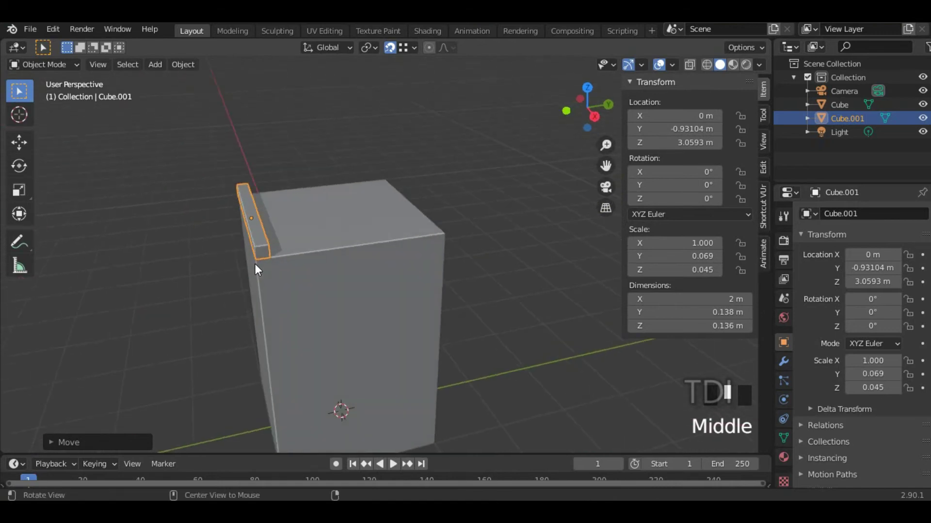
Check the available snap targets and turn snapping off.
click(412, 49)
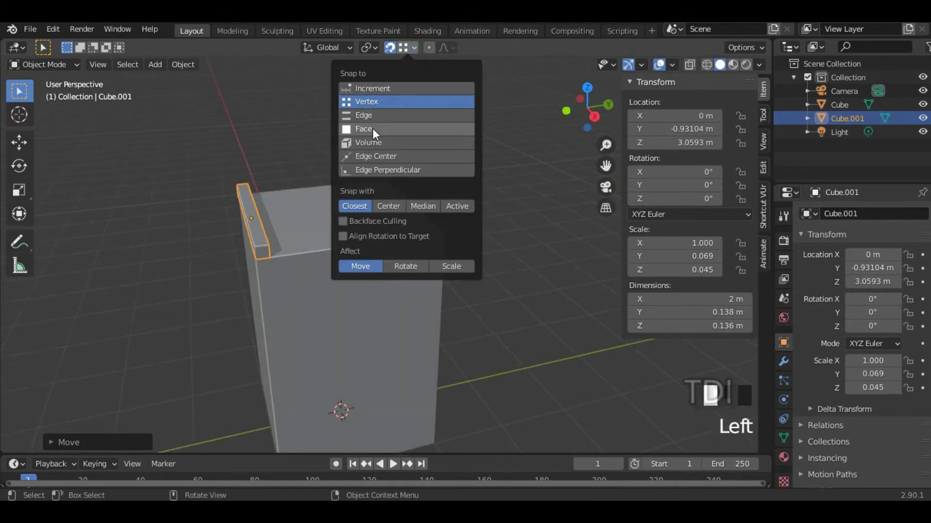
click(416, 45)
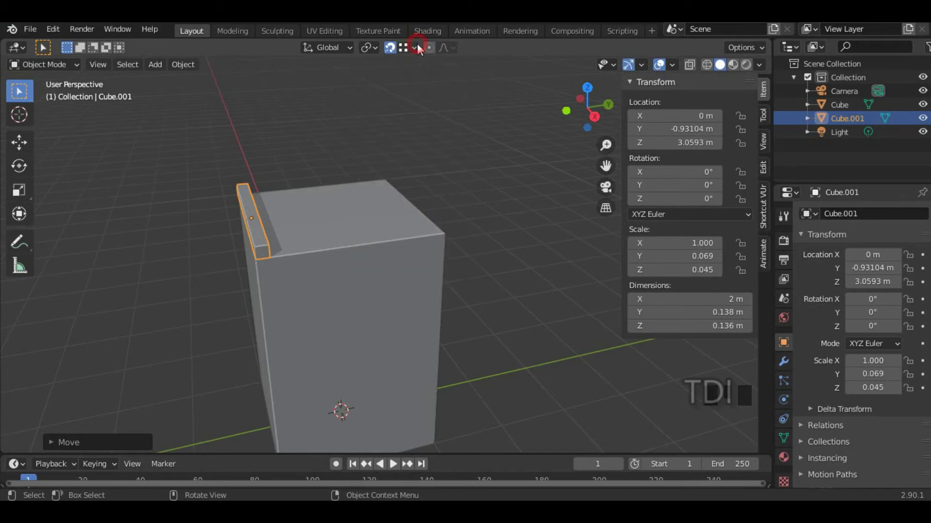
shift+middle_drag(364, 156, 321, 232)
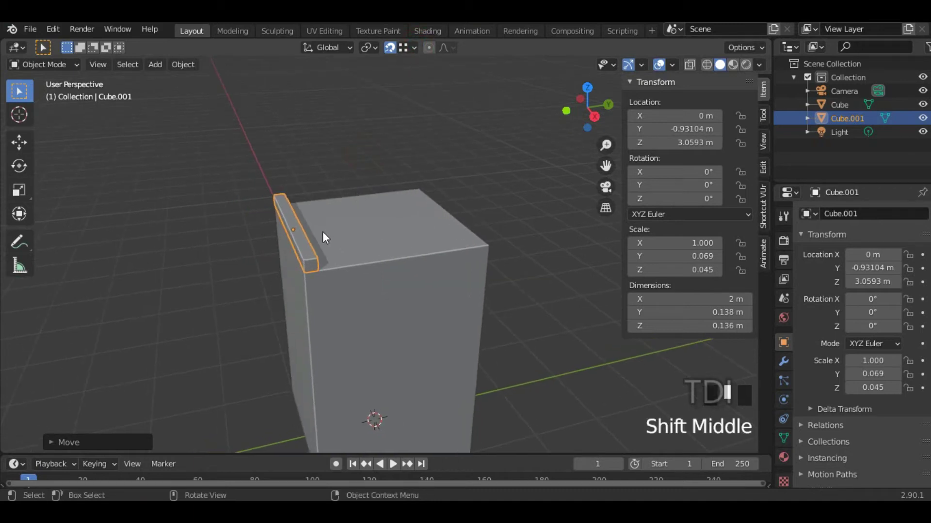
click(390, 47)
Duplicate the bar and place the copy on the opposite top edge with temporary vertex snapping, at Y about 0.93 m.
shift+middle_drag(385, 249, 280, 199)
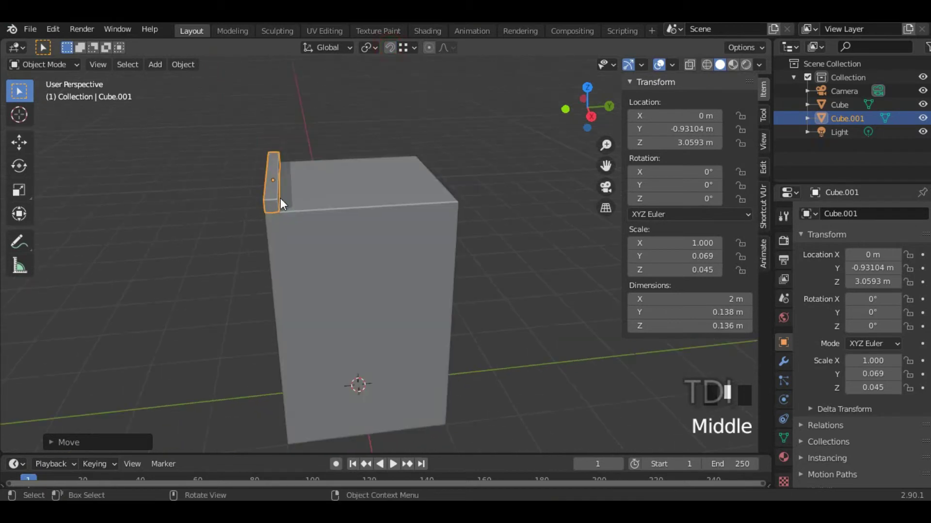
key(shift+d)
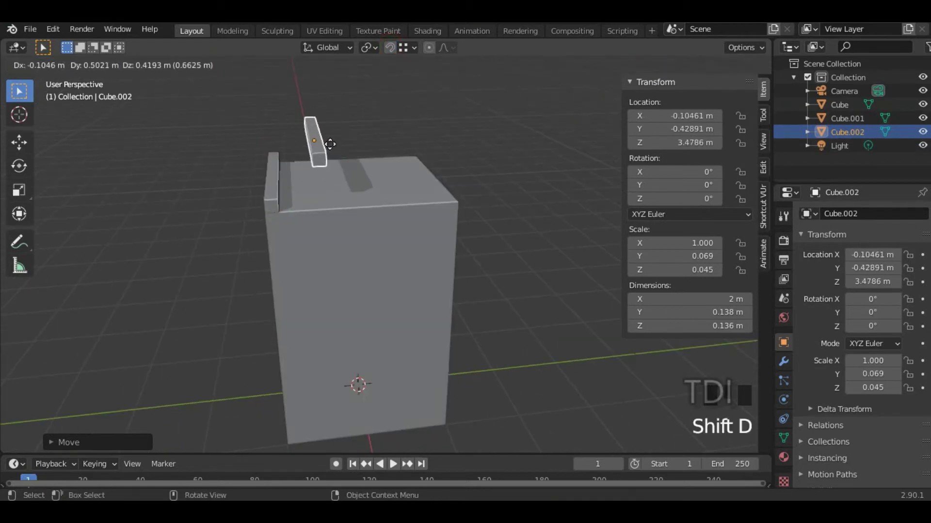
right_click(355, 104)
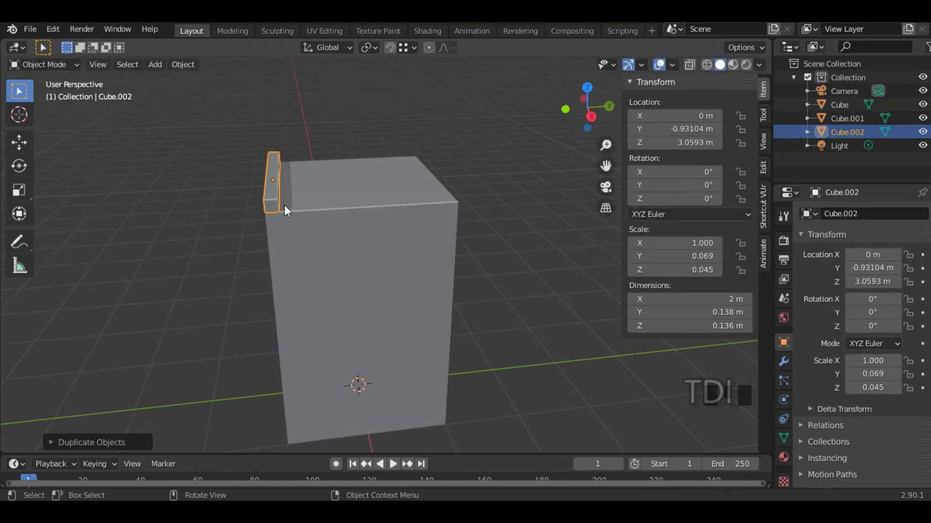
key(g)
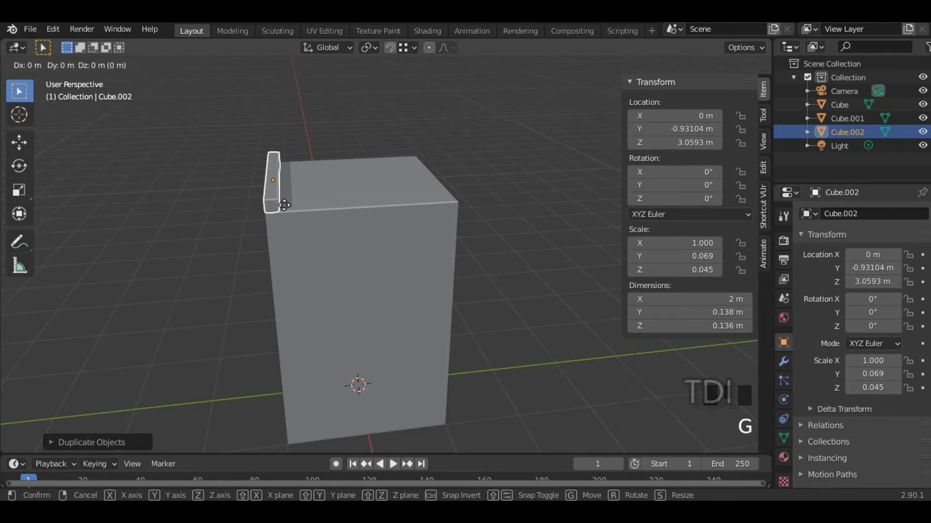
key(ctrl)
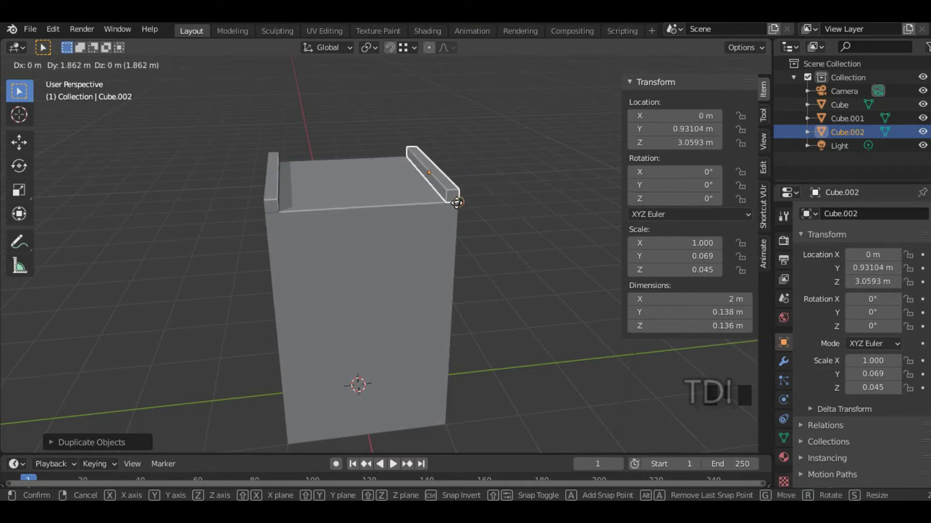
click(457, 203)
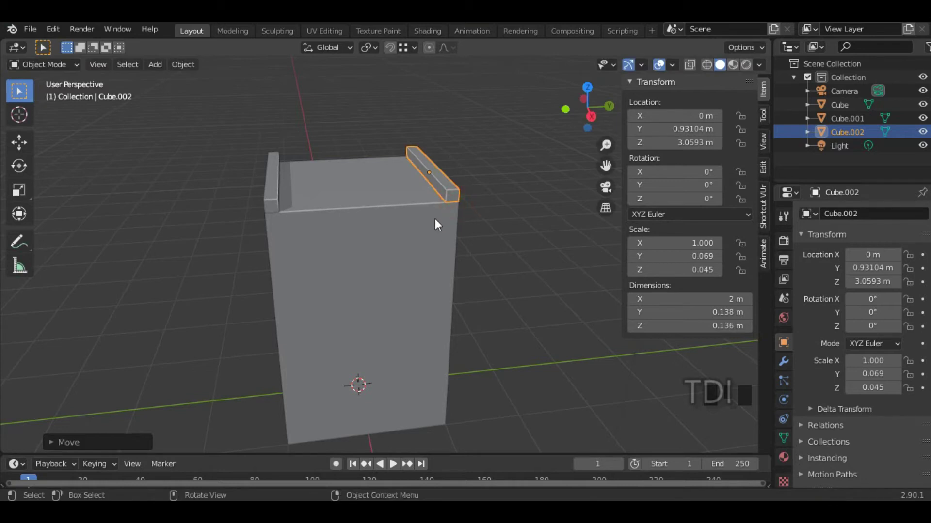
Select both top bars and duplicate them in place.
scroll(435, 218, down, 2)
middle_drag(433, 227, 453, 232)
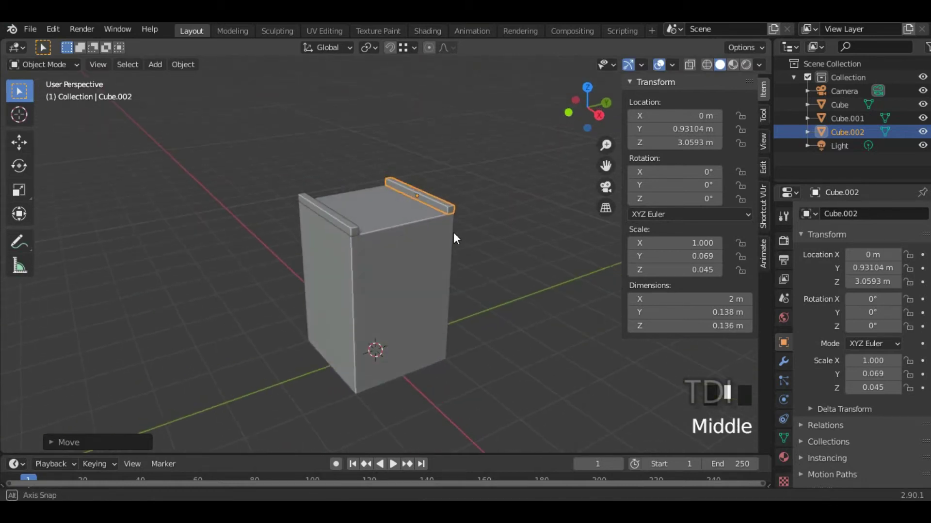
shift+click(440, 206)
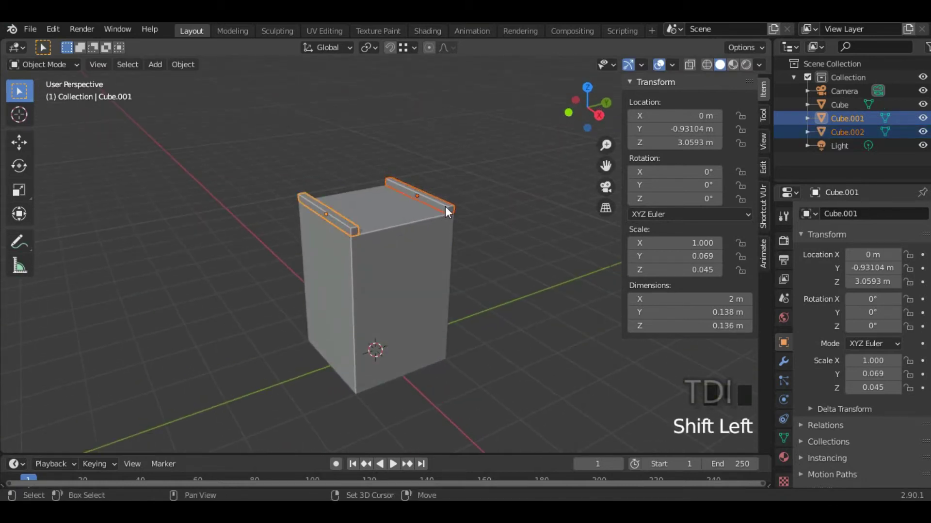
key(shift+d)
right_click(450, 100)
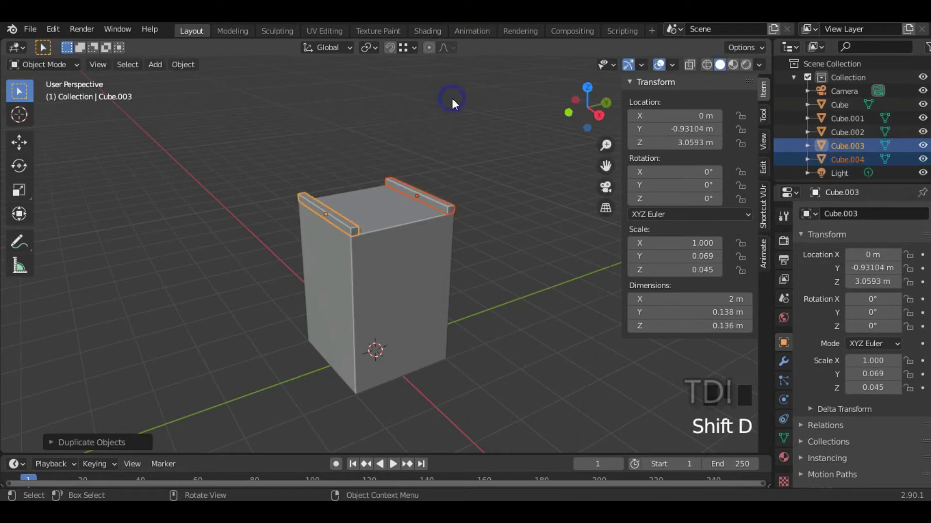
Rotate the two duplicated bars 90° about the Z axis so they lie along the box's other two top edges.
shift+middle_drag(483, 198, 445, 217)
scroll(436, 222, up, 3)
key(r)
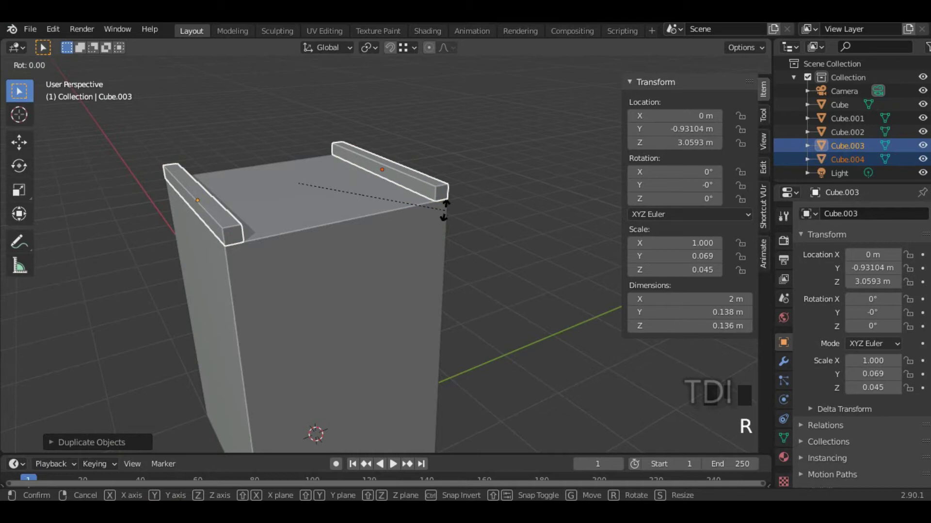
text(z90)
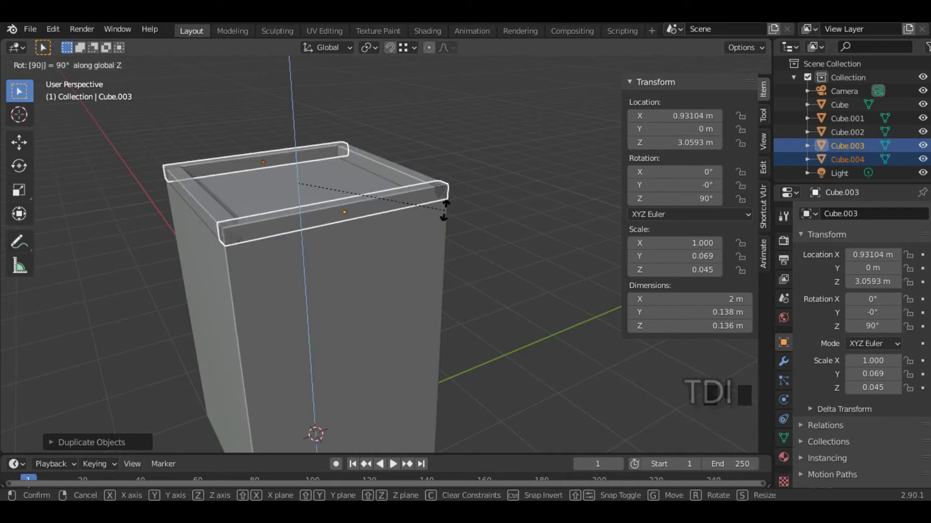
key(Return)
Add the two original top bars to the selection and join all four bars into one frame object.
shift+click(263, 199)
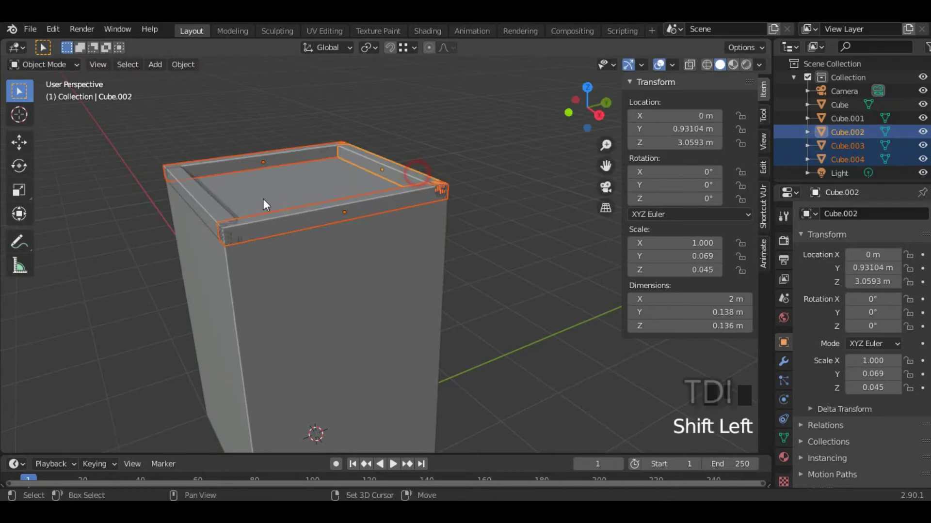
shift+click(221, 206)
key(ctrl+j)
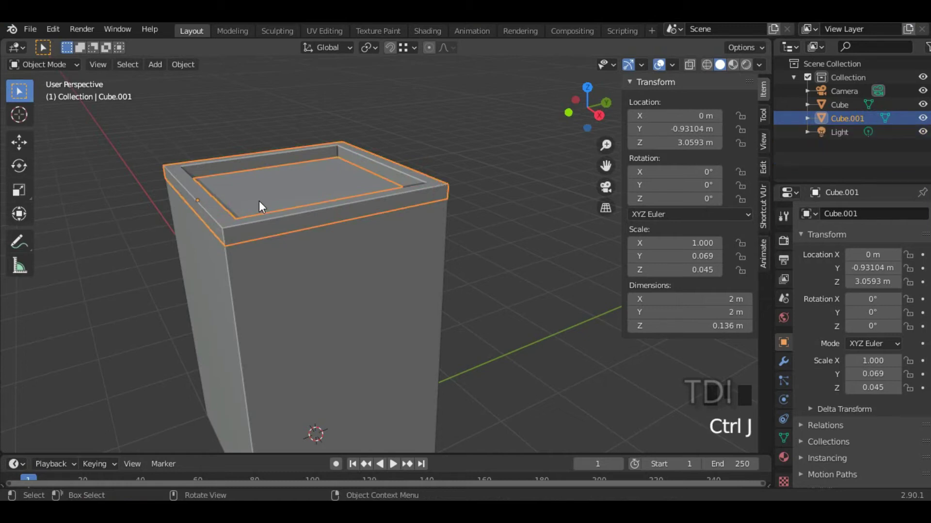
Try setting the joined frame's origin to its geometry and undo it.
scroll(258, 201, down, 1)
middle_drag(259, 202, 257, 267)
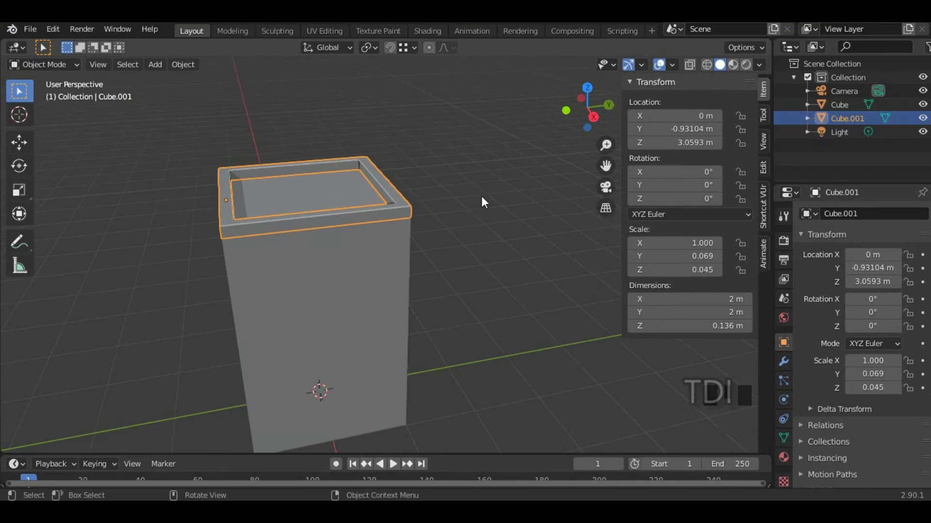
key(s)
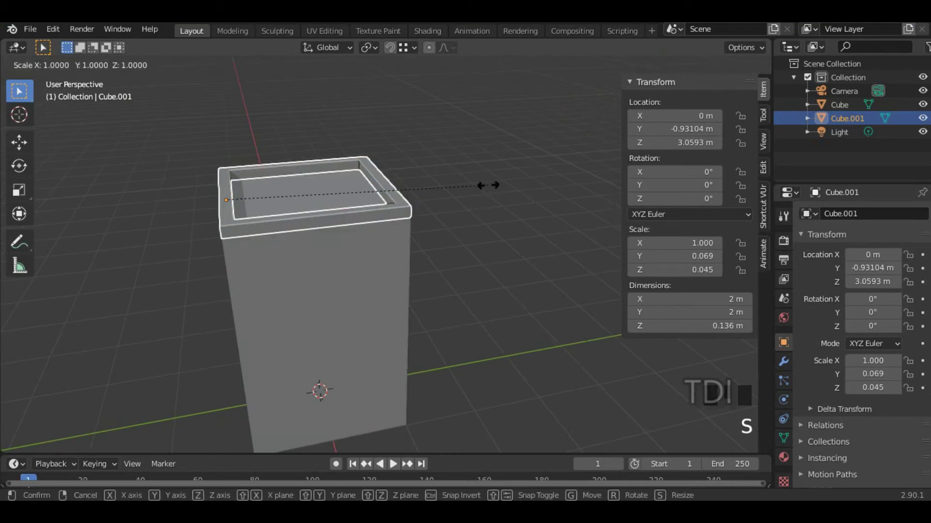
key(Escape)
click(188, 64)
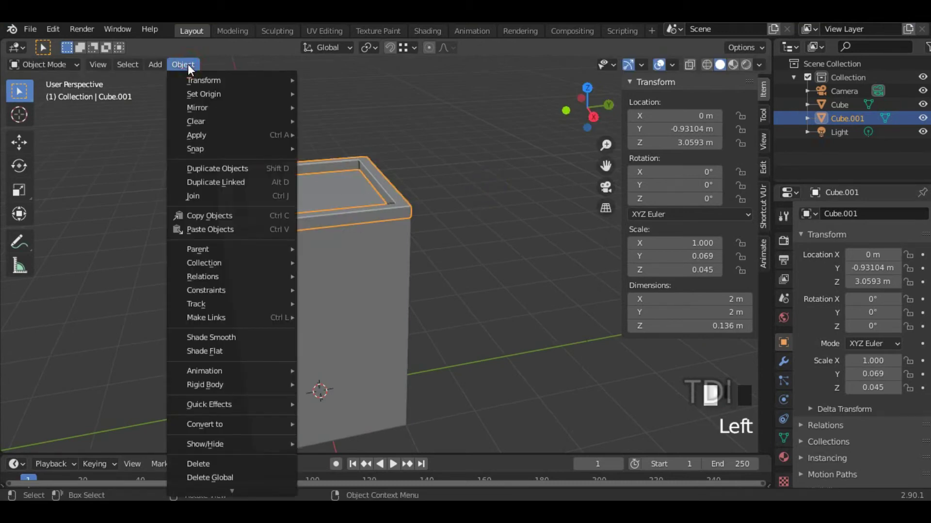
mouse_move(201, 93)
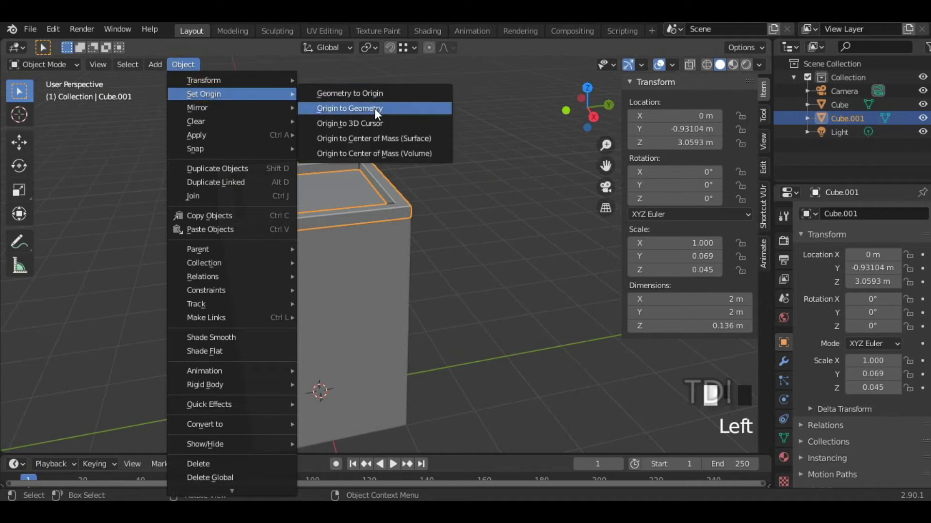
click(374, 108)
middle_drag(313, 181, 313, 204)
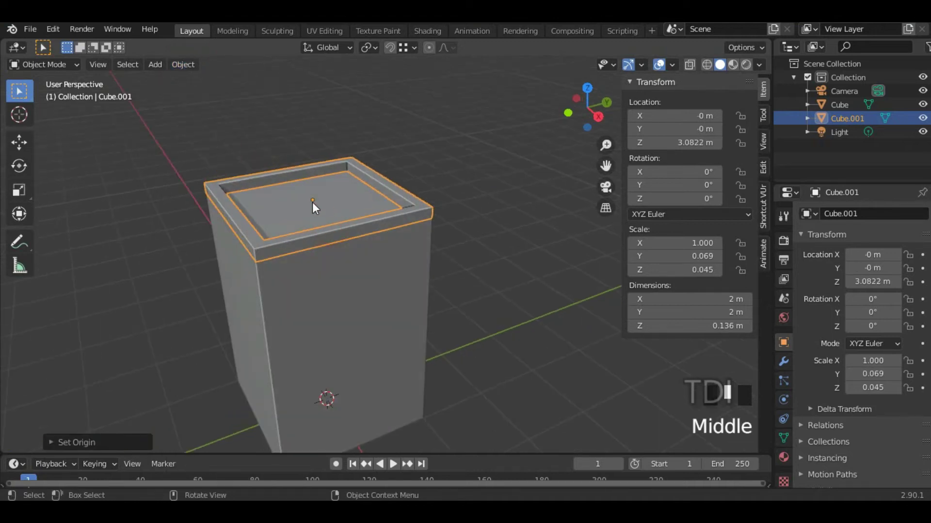
key(ctrl+z)
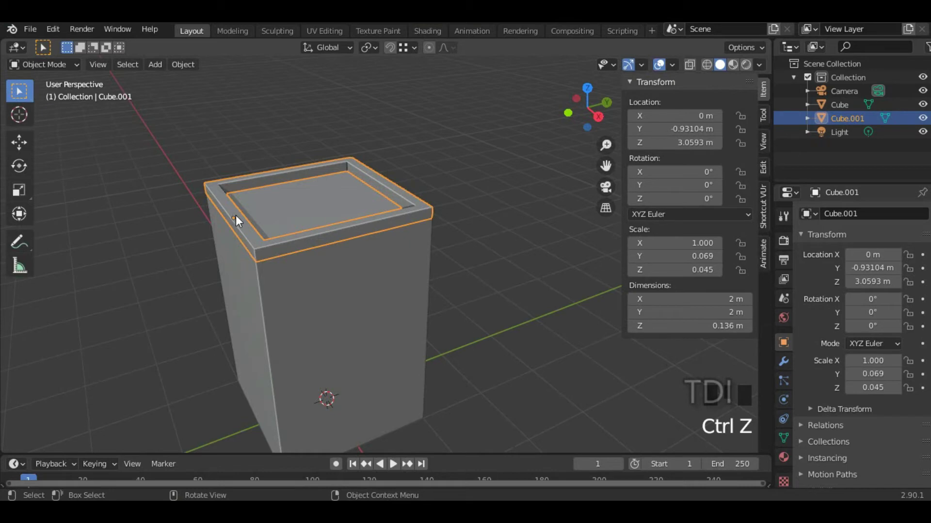
Set the joined frame's origin to its geometry.
click(183, 65)
mouse_move(197, 92)
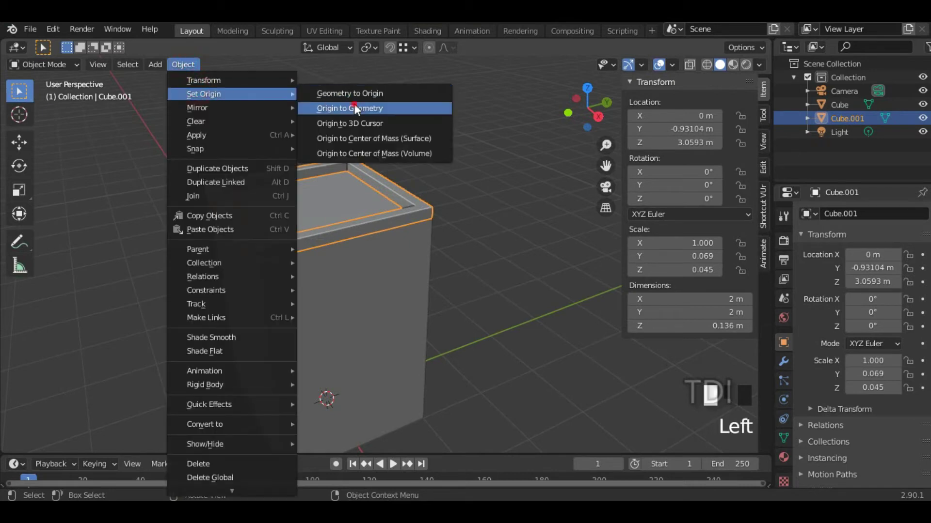
click(354, 107)
Scale the frame down along Z to a height of about 0.103 m.
scroll(306, 199, up, 2)
middle_drag(379, 197, 403, 172)
key(s)
key(z)
click(426, 159)
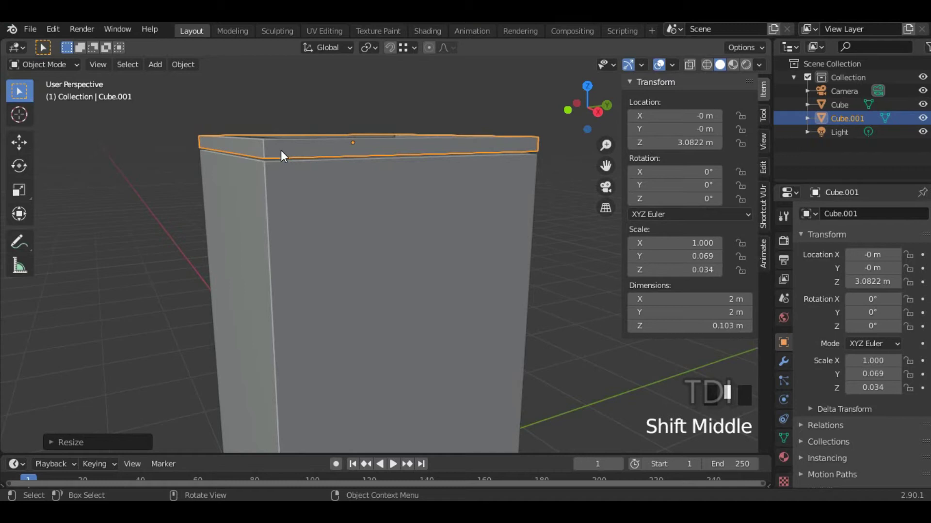
Snap the frame down onto the box's top edges, at Z about 3.066 m, and deselect it.
key(g)
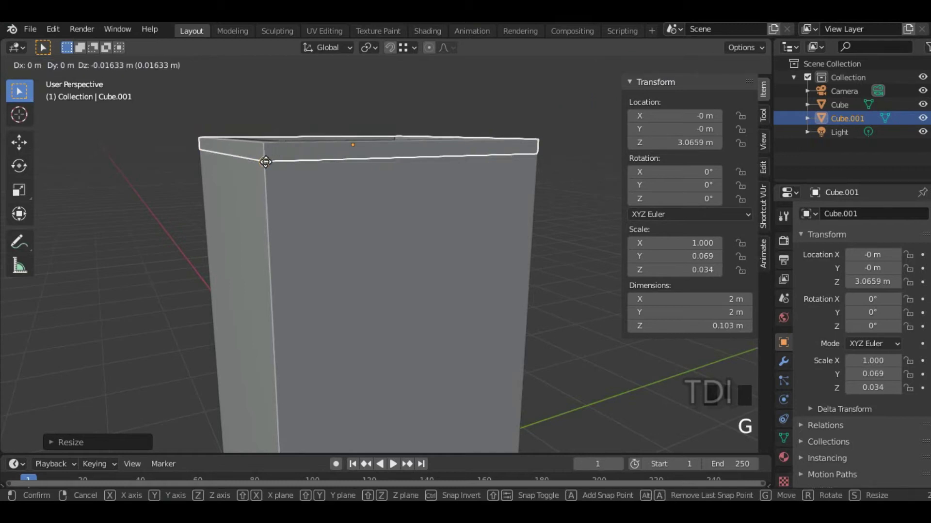
click(266, 162)
scroll(312, 177, down, 2)
middle_drag(312, 177, 292, 240)
click(388, 240)
Place the 3D cursor on the box's top face inside the frame and add a cube there.
scroll(363, 245, down, 3)
scroll(341, 252, up, 5)
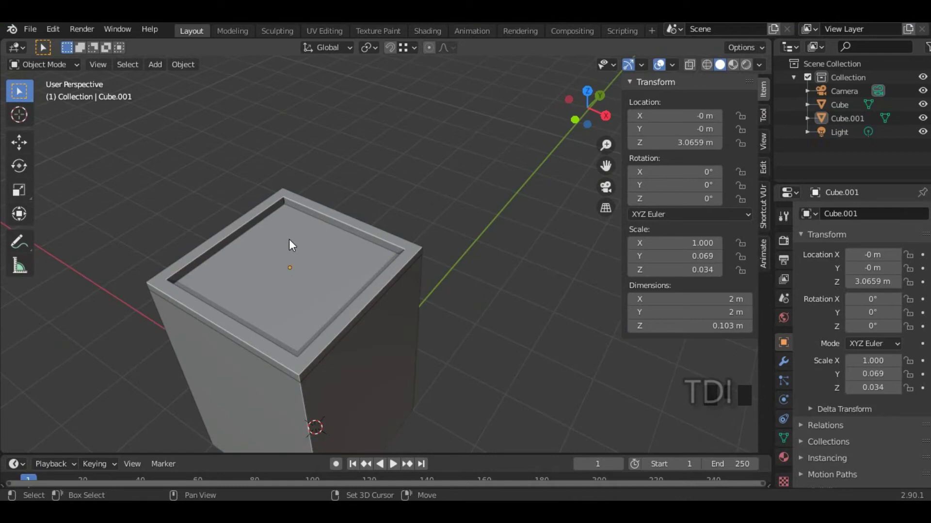
shift+right_click(289, 239)
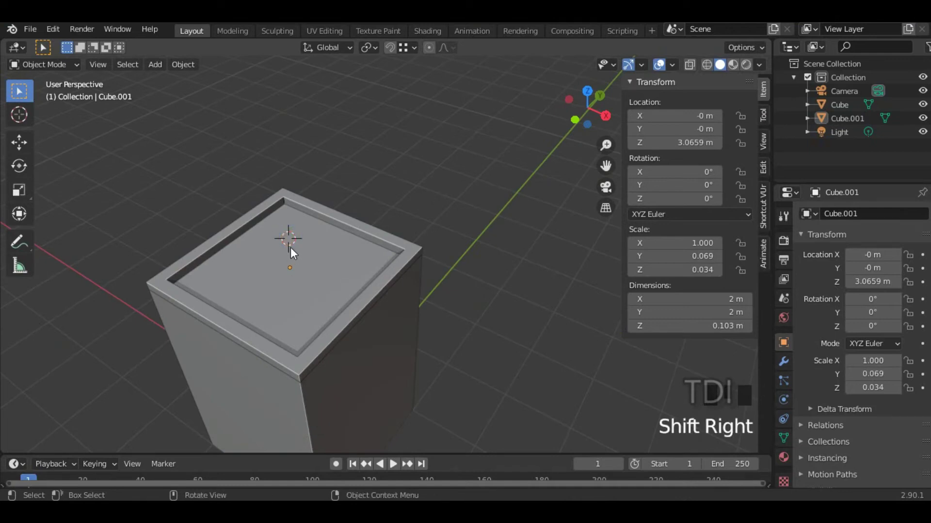
middle_drag(320, 278, 347, 278)
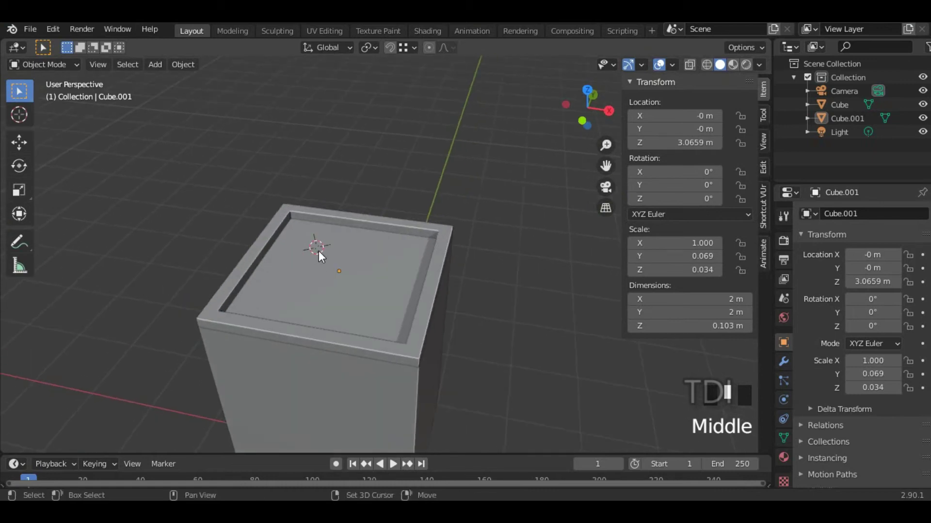
key(shift+a)
mouse_move(290, 223)
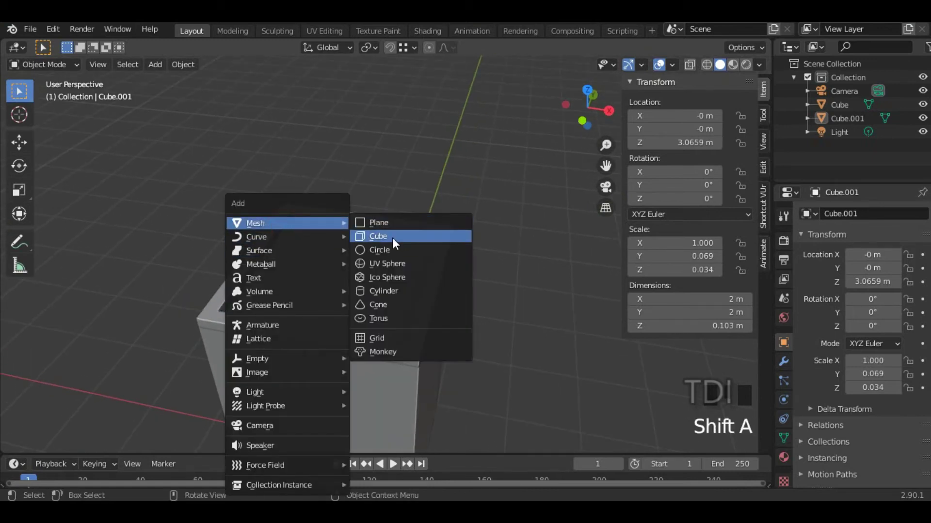
click(392, 238)
Scale the new cube down uniformly to about 0.55 m per side.
middle_drag(407, 275, 430, 223)
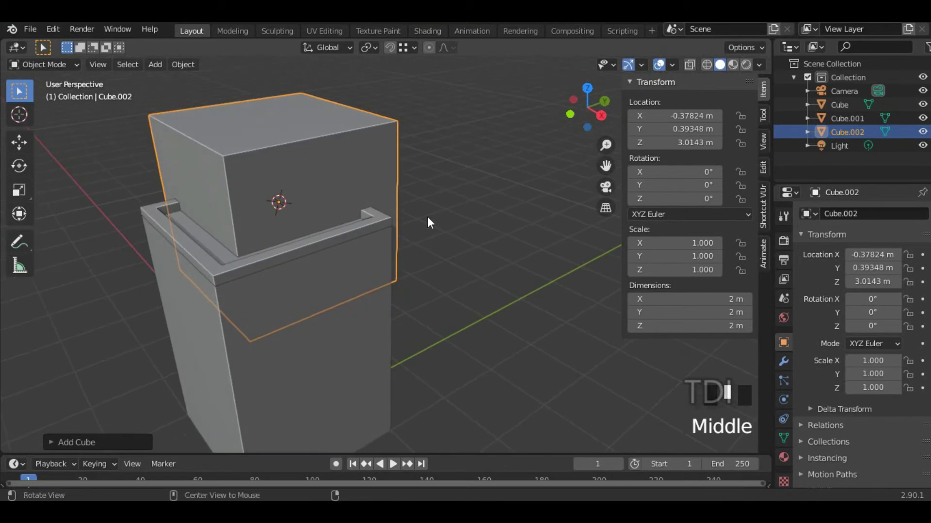
key(s)
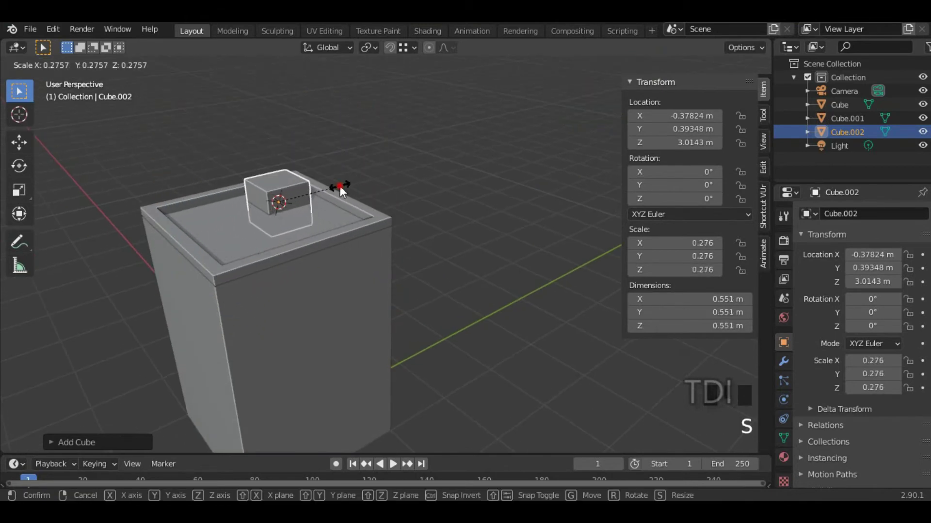
click(339, 186)
Set the snap target to Face and raise the cube along Z with temporary snapping onto the box's top face, at Z about 3.29 m.
click(414, 47)
click(370, 127)
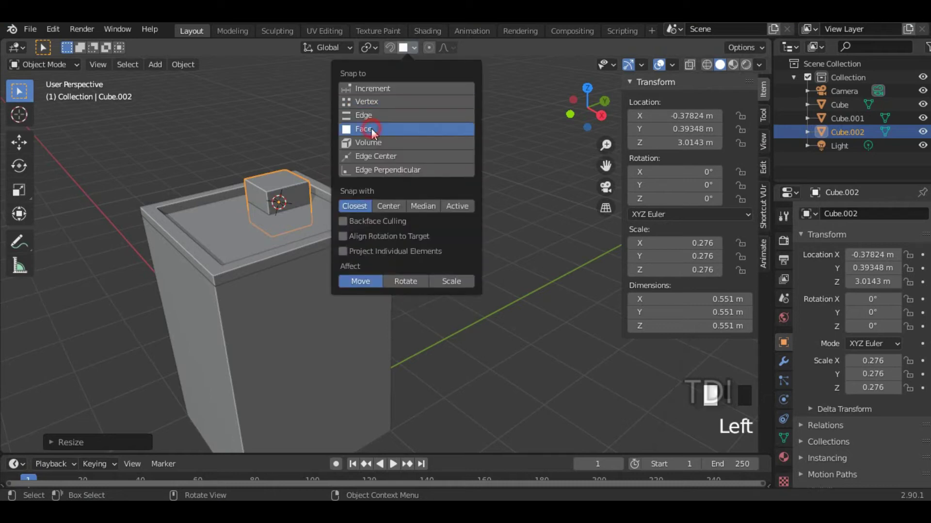
click(414, 47)
key(g)
key(z)
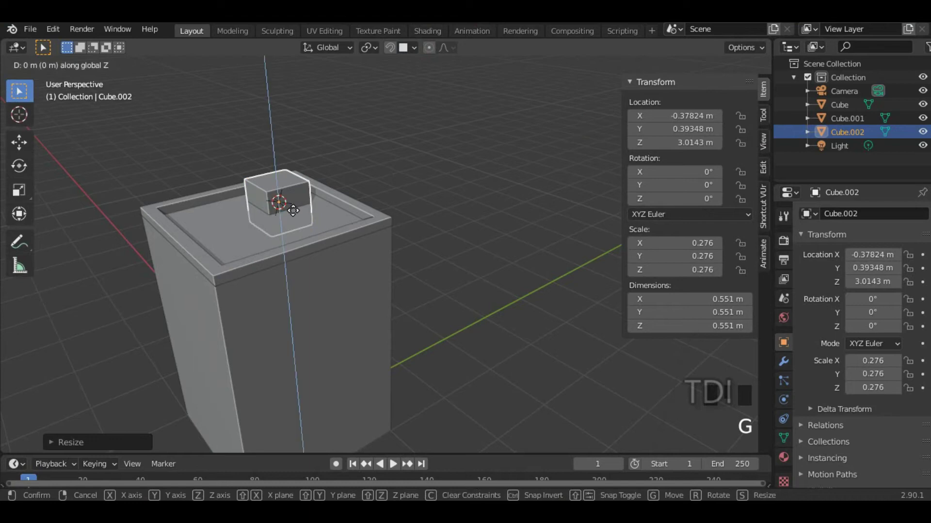
key(ctrl)
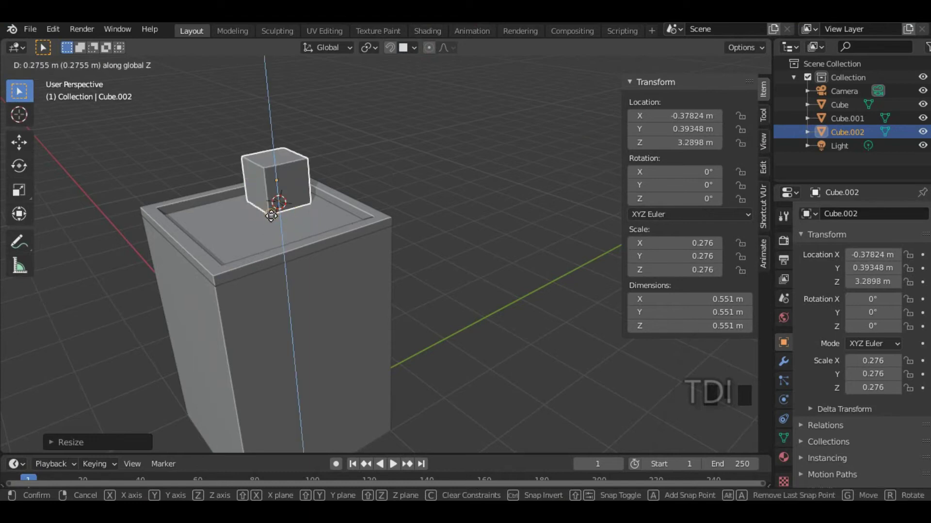
click(272, 213)
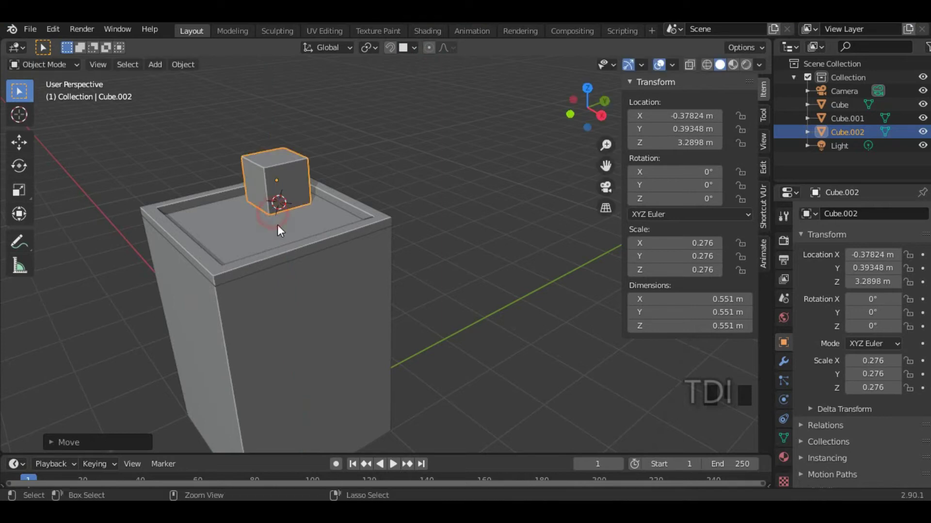
Try moving the cube across the box's top face with snapping switched on, and switch snapping off again.
scroll(279, 222, up, 3)
middle_drag(284, 222, 423, 200)
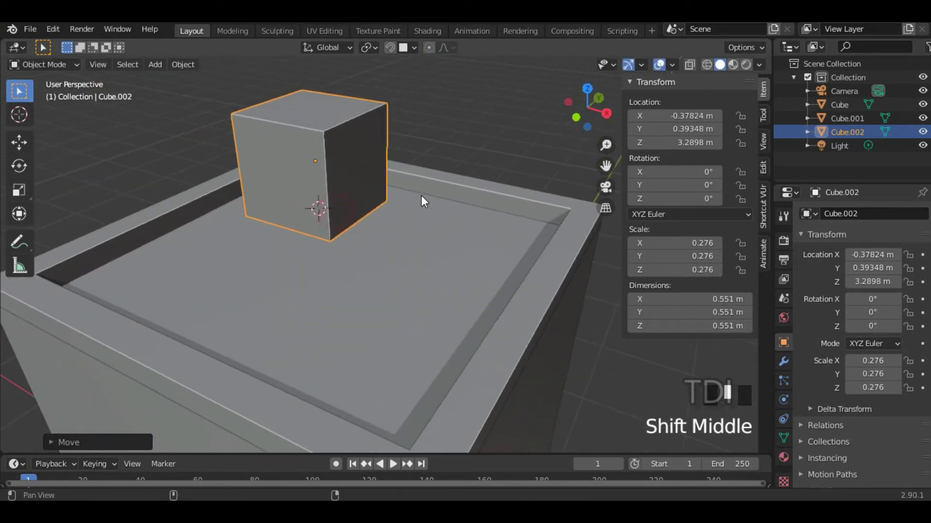
click(391, 47)
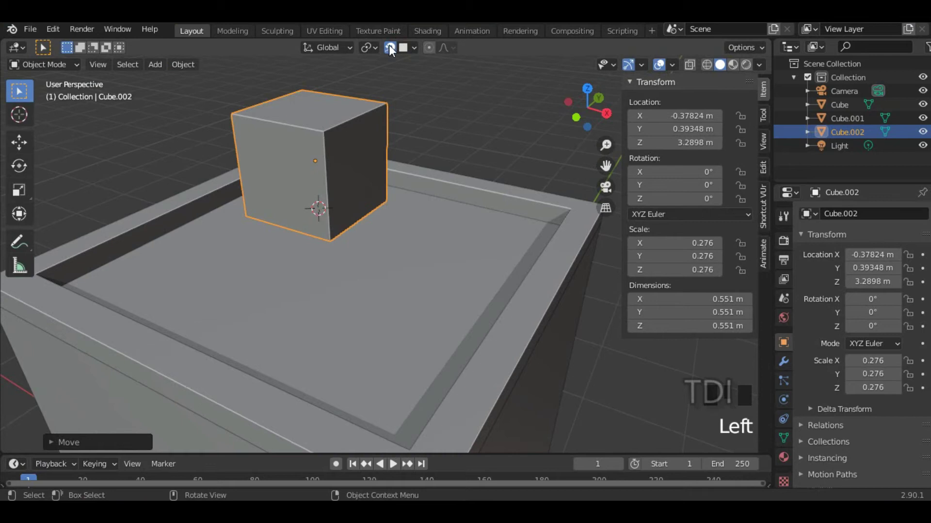
key(g)
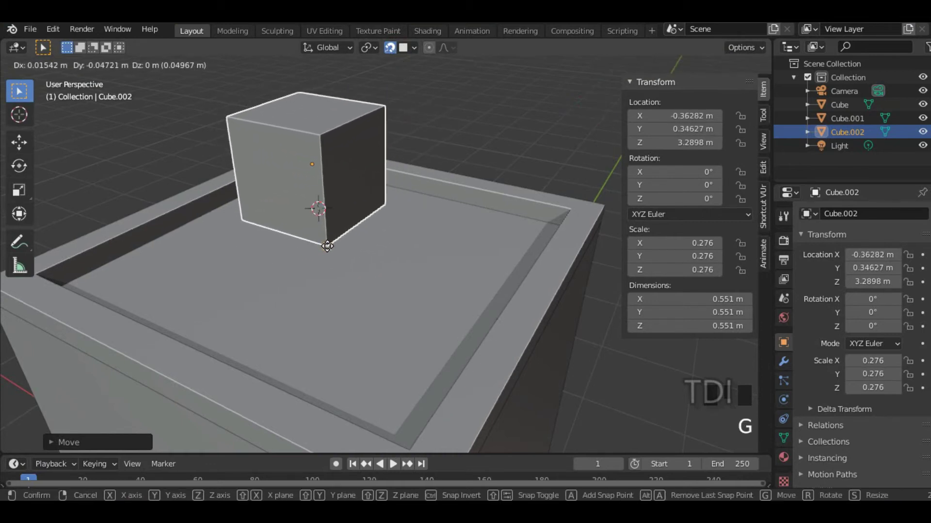
click(326, 245)
click(391, 47)
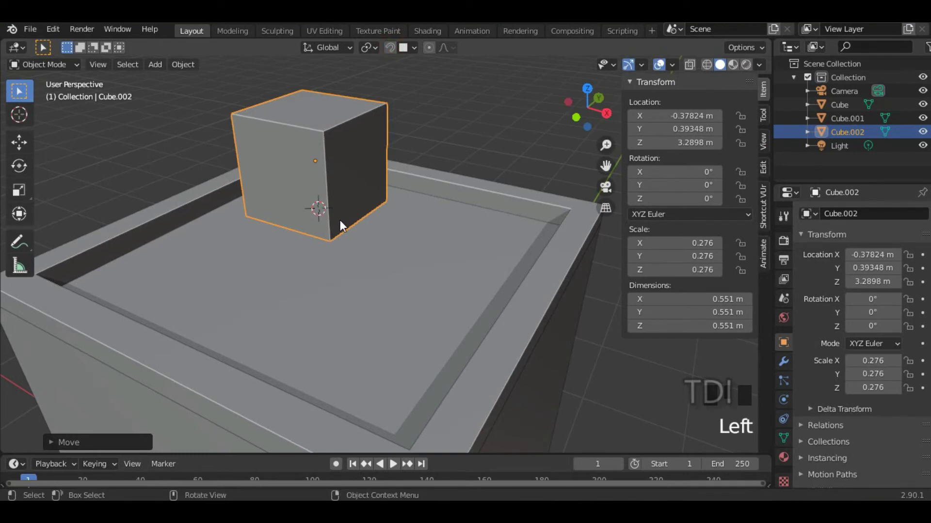
Slide the cube along the box's top face with temporary face snapping to X about -0.31 m, Y about 0.36 m.
key(g)
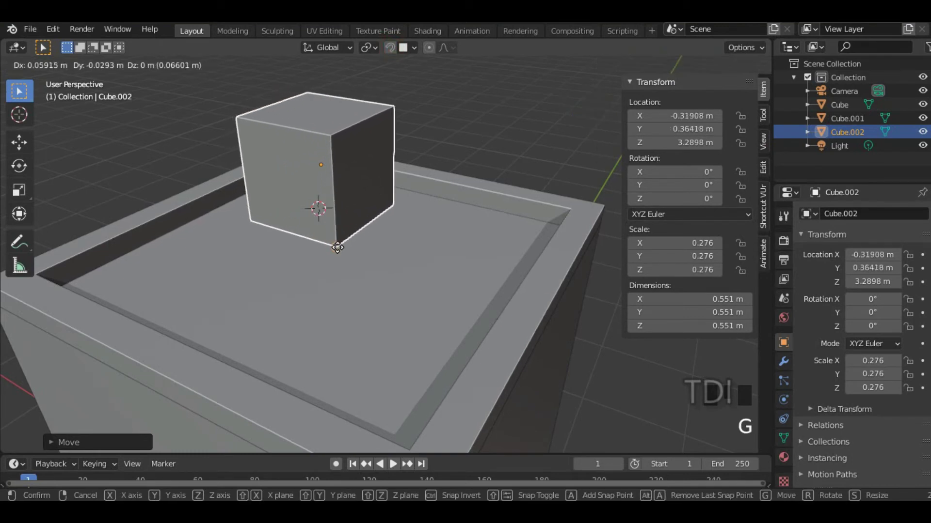
click(363, 269)
middle_drag(395, 272, 372, 265)
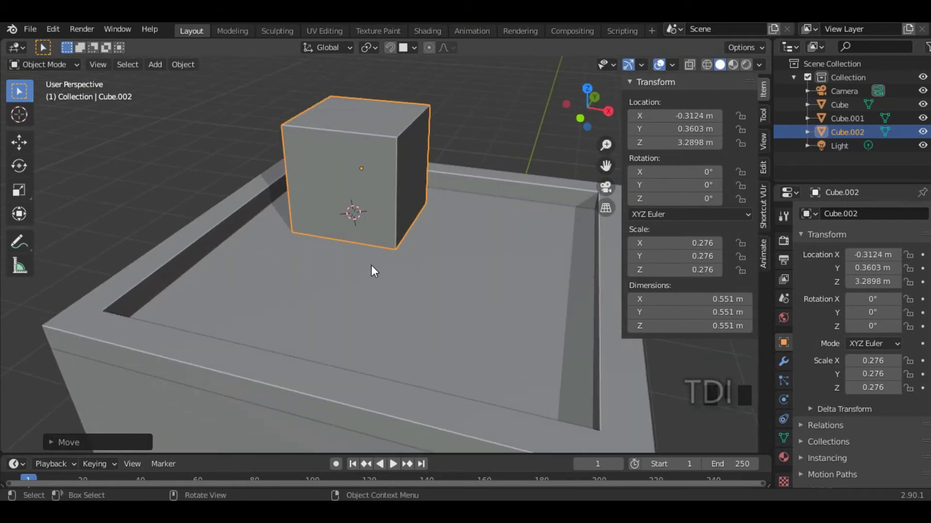
middle_drag(334, 203, 330, 244)
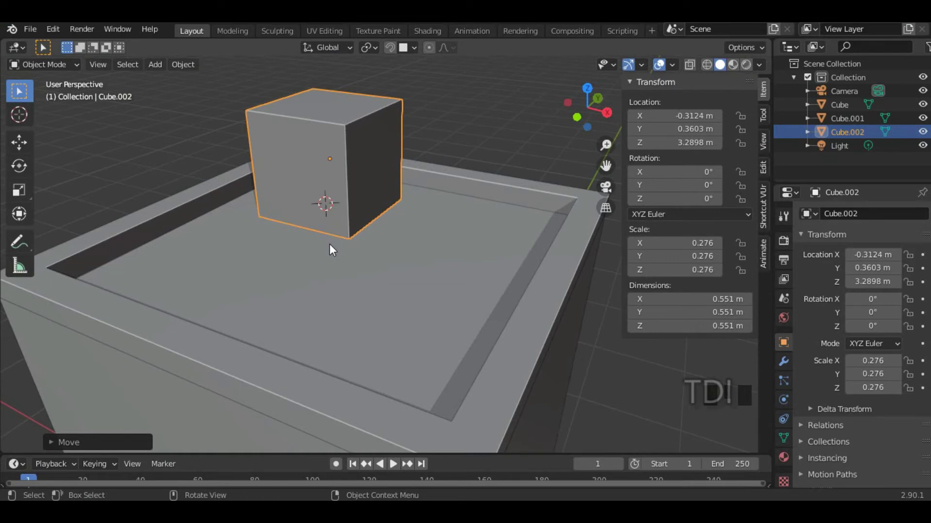
In Edit Mode, raise one top edge of the small cube along Z so its top face slopes, with the face's local median Z about 1.33 m.
key(KP_Decimal)
scroll(311, 288, down, 2)
mouse_move(312, 288)
middle_down()
mouse_move(489, 306)
mouse_move(562, 278)
mouse_move(298, 284)
middle_up()
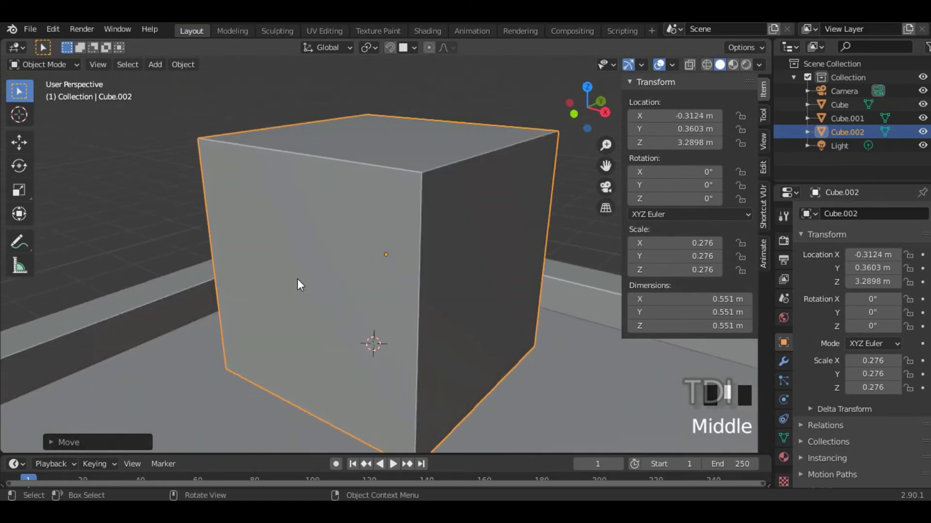
scroll(433, 281, down, 1)
shift+middle_drag(433, 281, 333, 234)
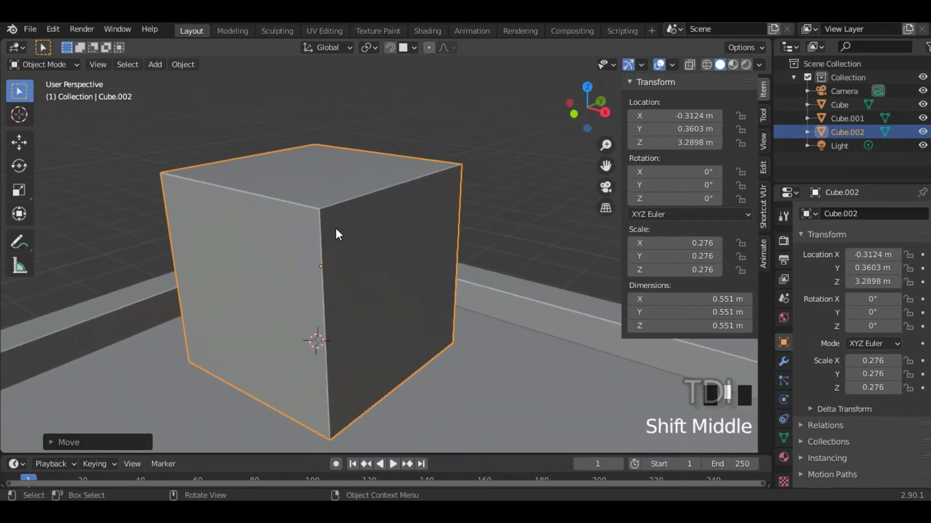
key(Tab)
click(361, 171)
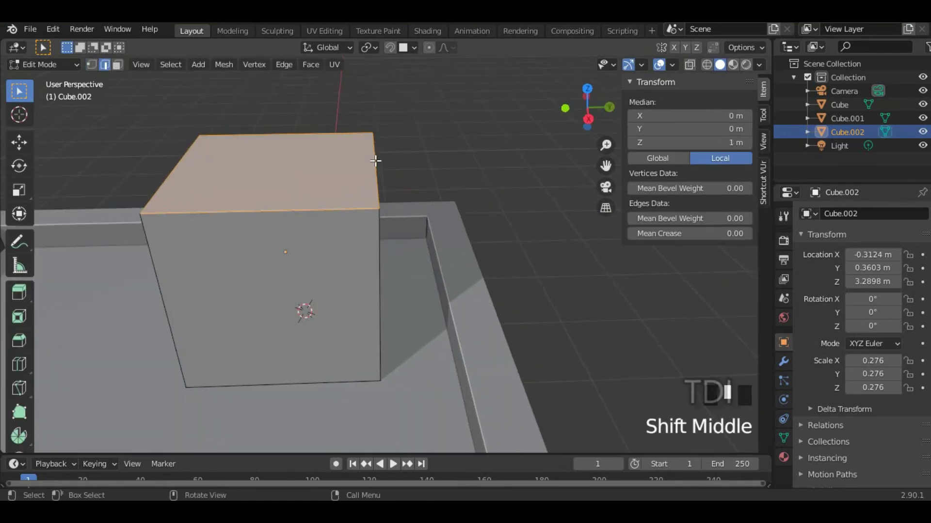
click(377, 164)
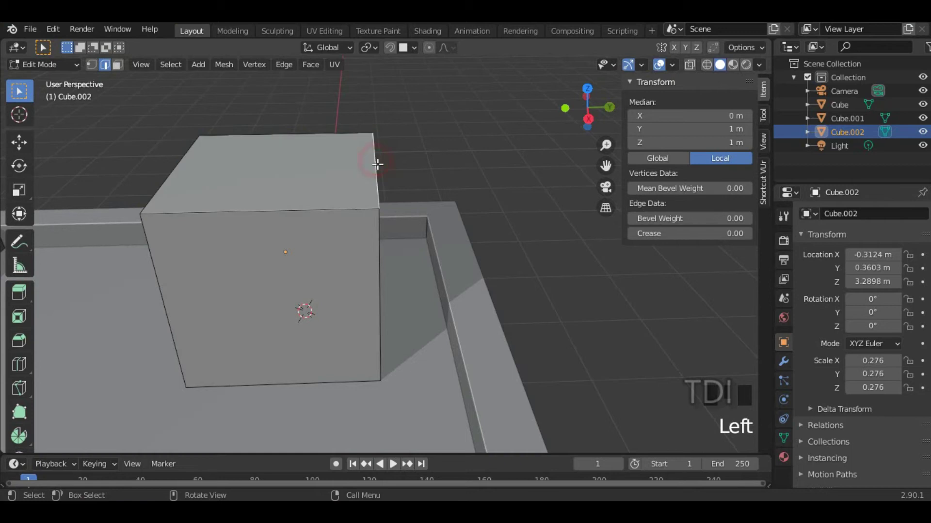
key(g)
key(z)
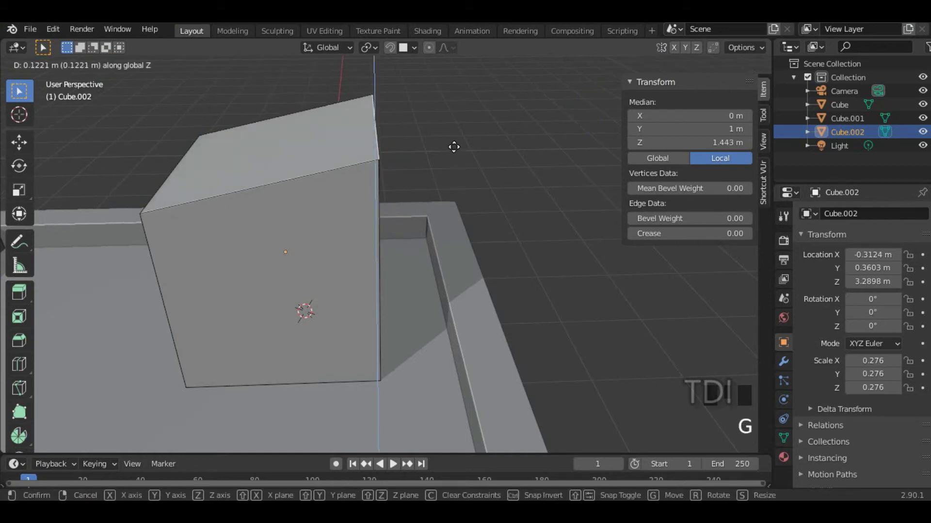
click(450, 129)
Extrude the small cube's sloped top face slightly along its normal to a local median Z of about 1.39 m.
middle_drag(430, 227, 377, 206)
key(3)
click(372, 208)
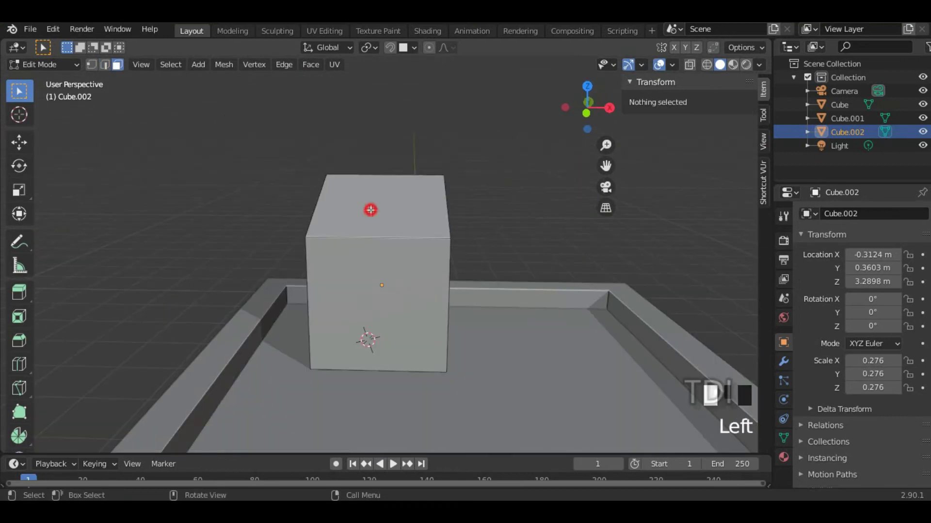
middle_drag(501, 263, 455, 266)
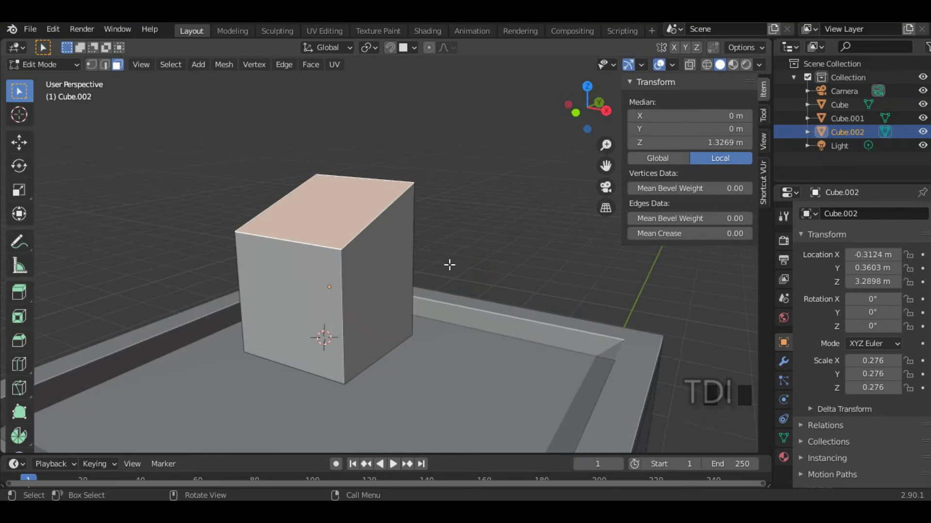
key(e)
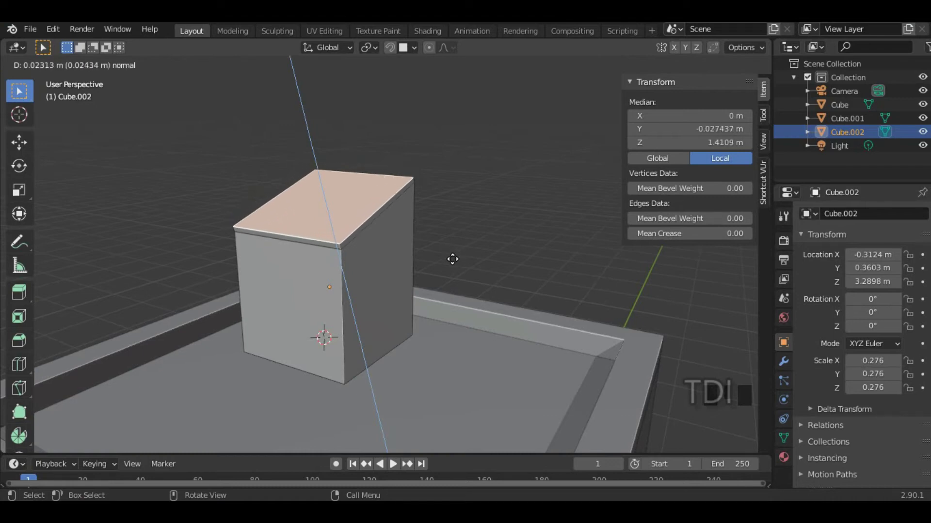
click(453, 260)
Extrude the sloped top face again by about 0.016 m along global Z to form a second thin layer.
scroll(428, 237, up, 4)
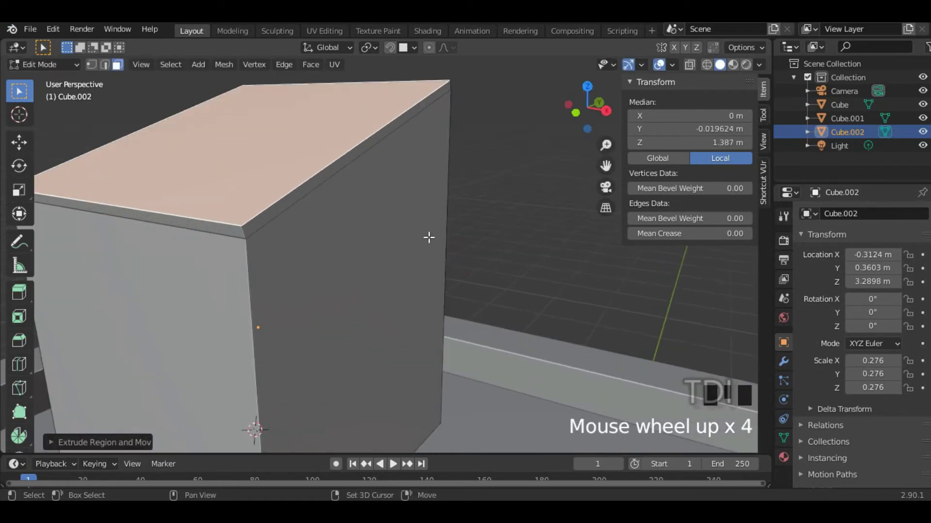
shift+middle_drag(428, 237, 452, 253)
key(s)
click(463, 248)
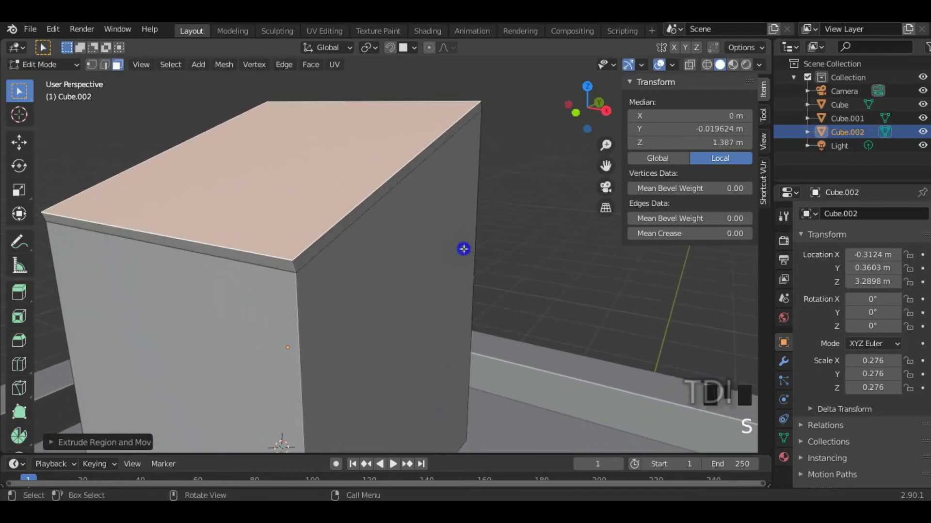
key(e)
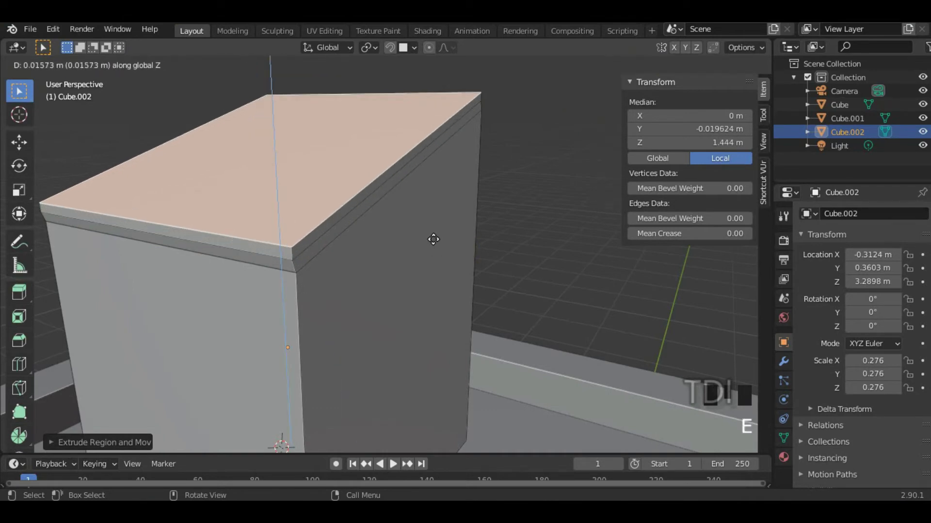
click(434, 240)
mouse_move(434, 239)
shift+middle_down()
mouse_move(430, 247)
mouse_move(441, 249)
shift+middle_up()
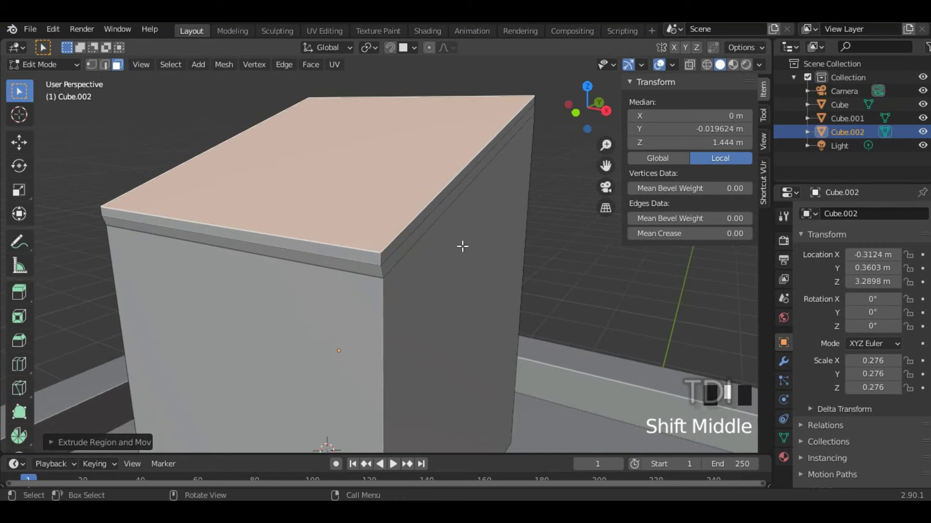
Select the thin top layer, extrude it in place, scale it outward into an overhanging roof about 0.67 m wide, and leave Edit Mode.
key(ctrl+KP_Add)
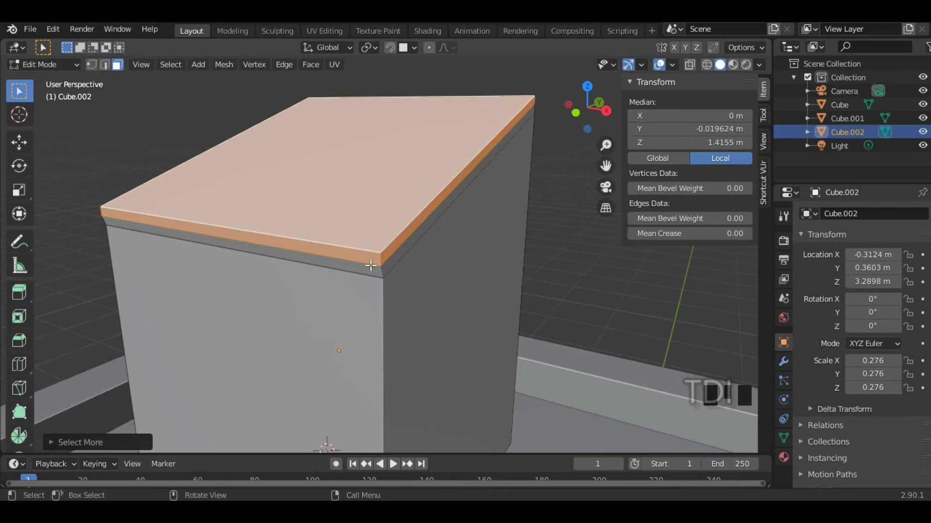
key(ctrl+KP_Add)
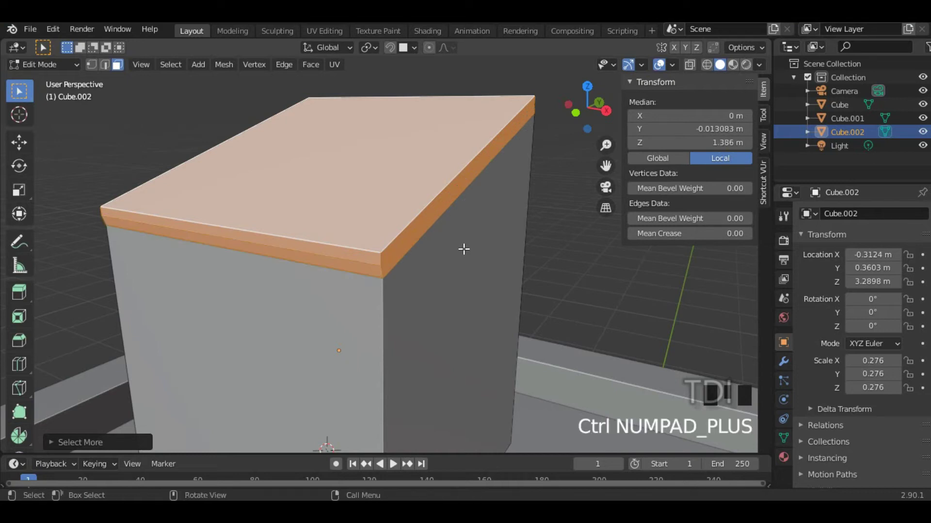
scroll(405, 268, down, 2)
middle_drag(412, 270, 458, 272)
key(ctrl+KP_Subtract)
key(e)
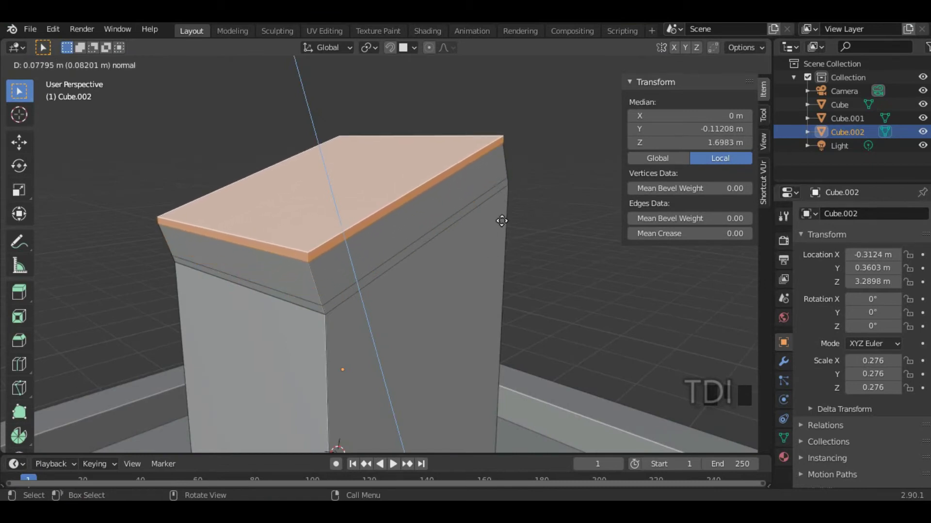
right_click(534, 208)
key(s)
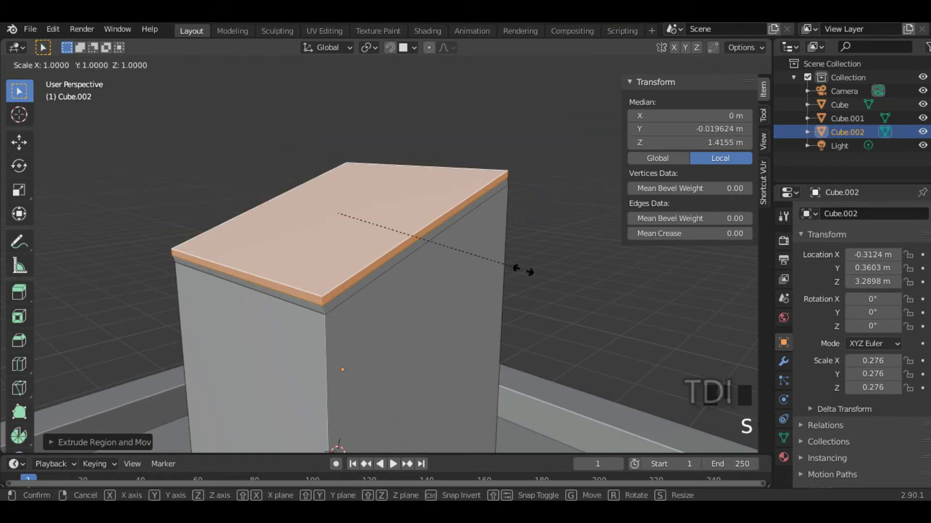
click(566, 268)
middle_drag(541, 298, 479, 258)
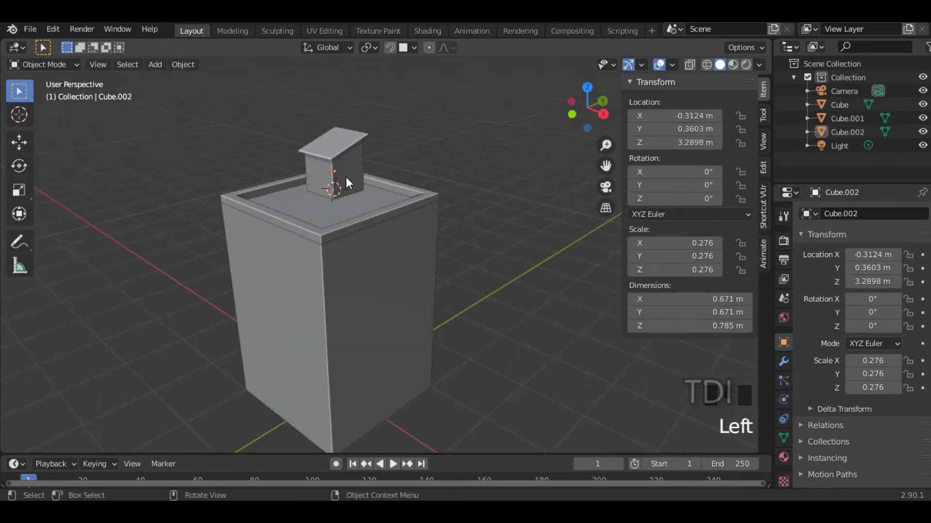
click(345, 176)
click(493, 161)
shift+middle_drag(385, 347, 318, 296)
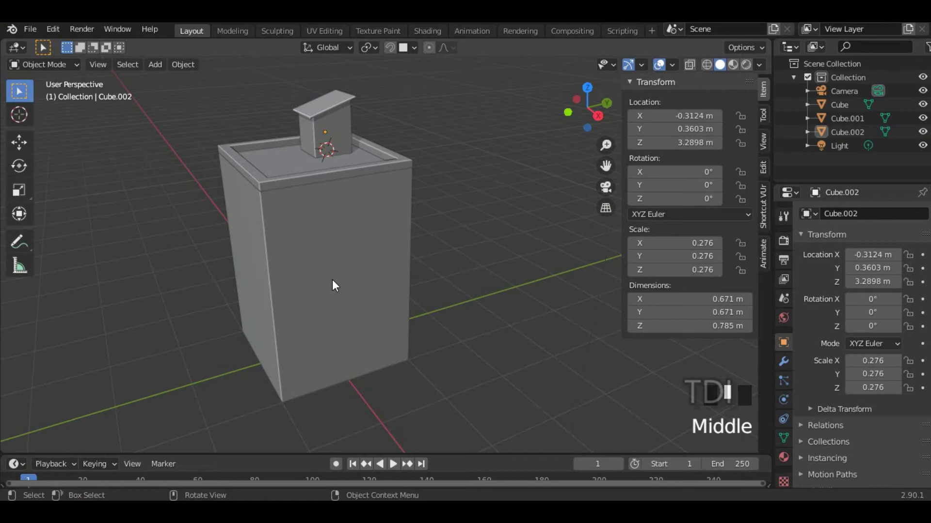
middle_drag(345, 323, 365, 316)
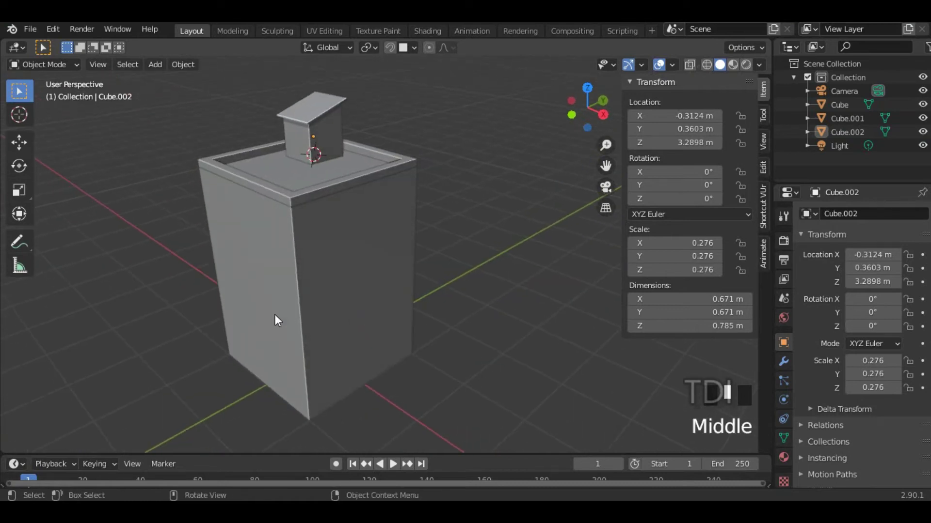
middle_drag(72, 277, 388, 303)
scroll(392, 322, down, 2)
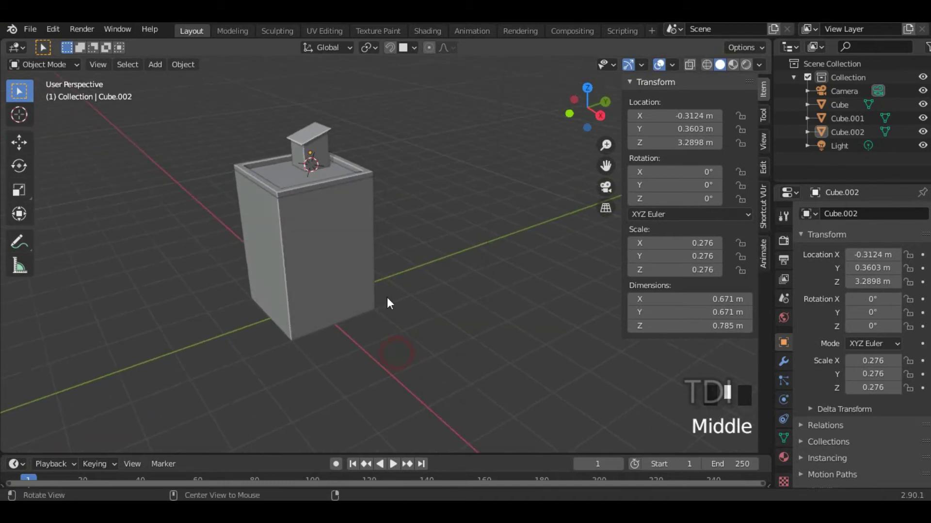
key(shift+a)
mouse_move(278, 224)
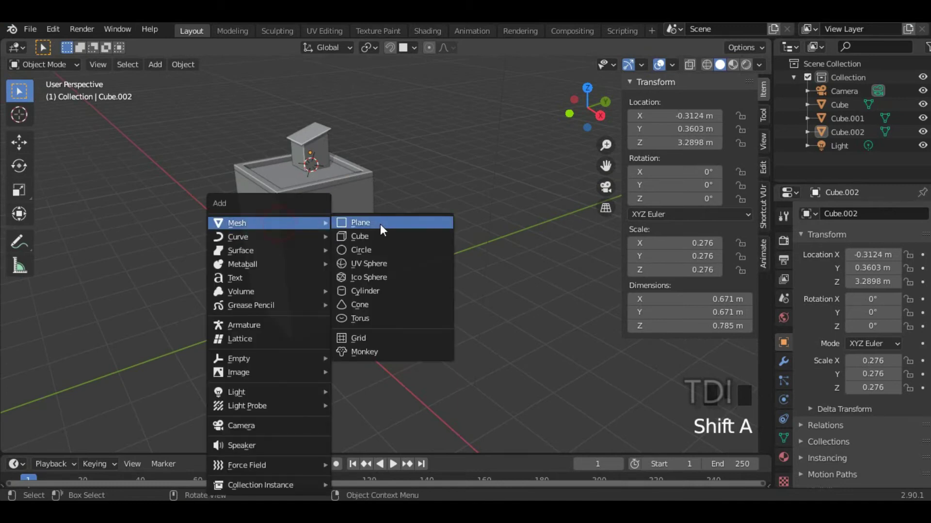
click(380, 224)
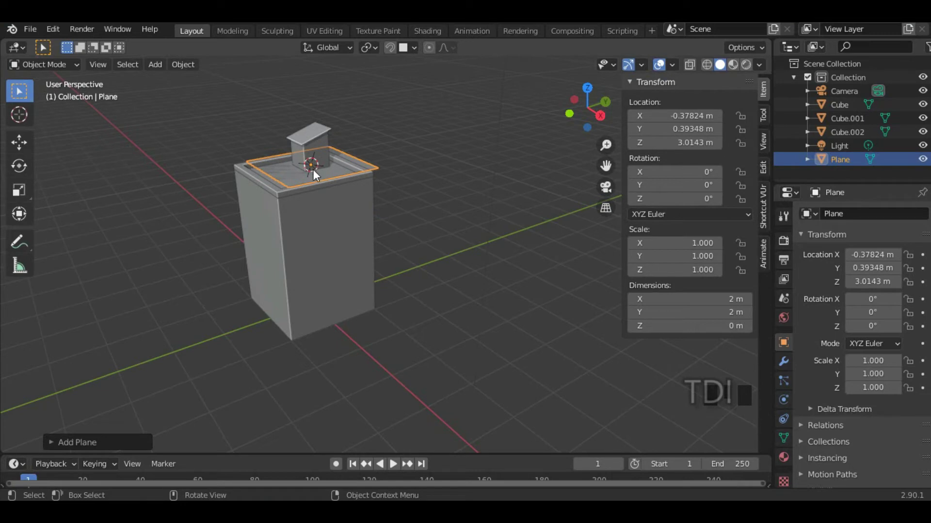
key(ctrl+z)
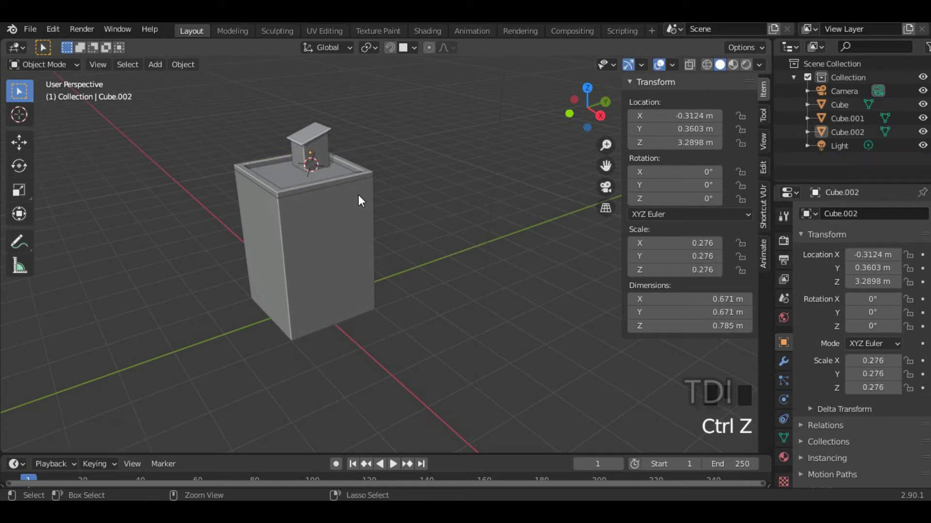
Reset the 3D cursor to the world origin.
middle_drag(339, 288, 303, 315)
middle_drag(370, 251, 365, 352)
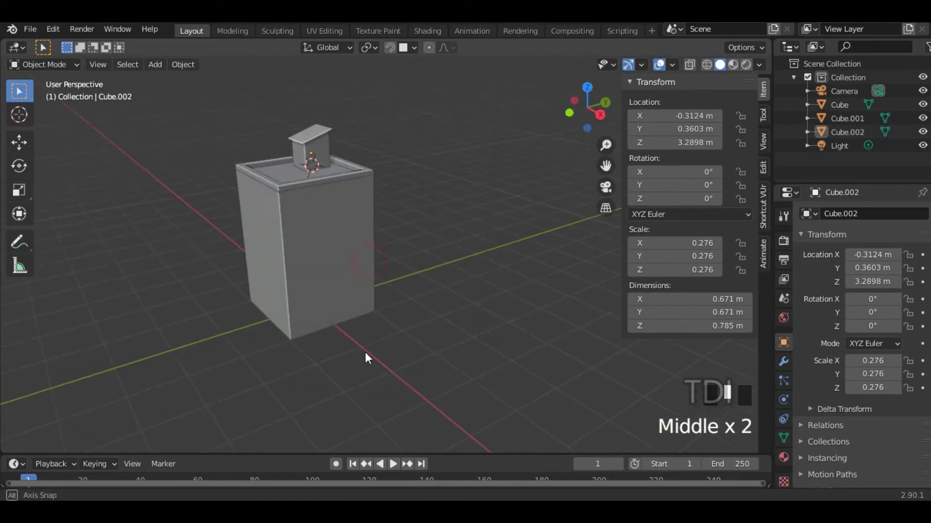
key(shift+s)
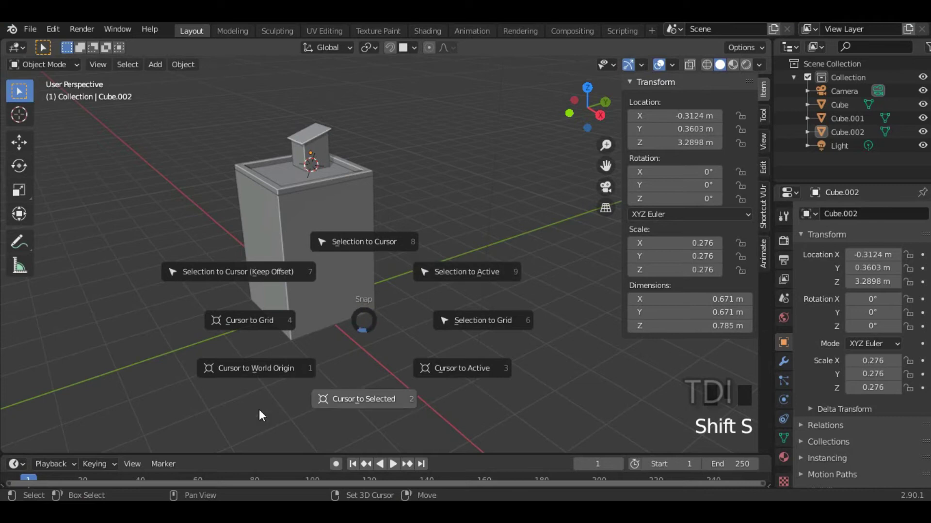
click(256, 370)
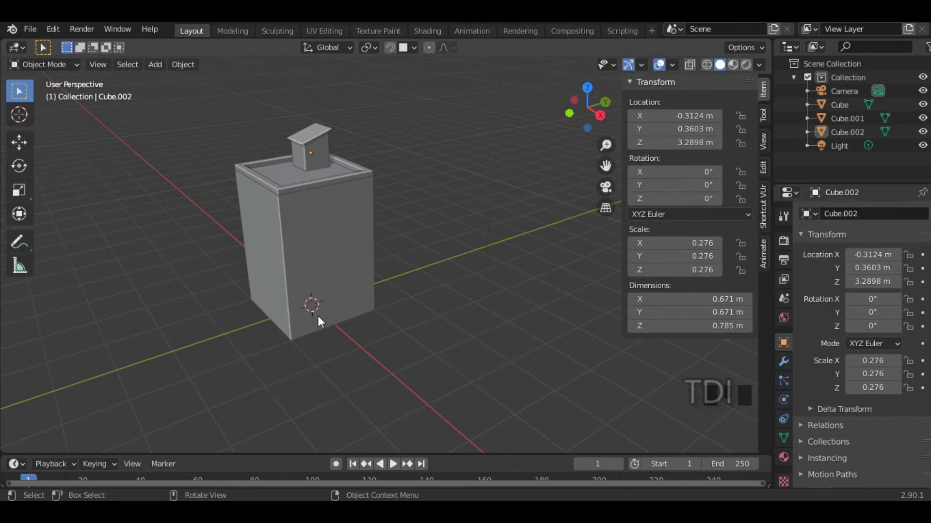
Add a plane at the world origin and scale it uniformly by about 2.79 as the ground beneath the tall box.
middle_drag(338, 331, 381, 289)
key(shift+a)
mouse_move(293, 224)
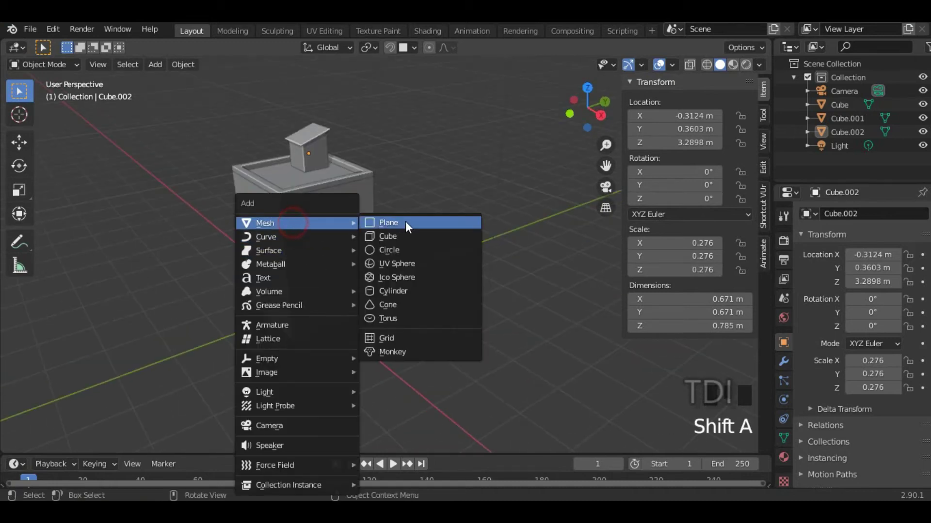
click(406, 222)
key(s)
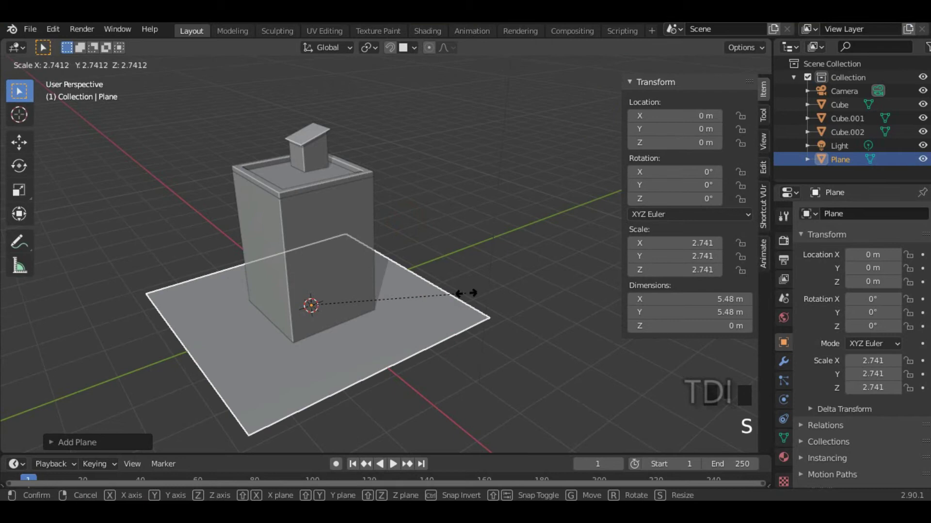
click(473, 297)
Extrude the ground plane downward along Z by about 0.13 m into a slab and return to Object Mode.
shift+middle_drag(439, 354, 426, 308)
key(Tab)
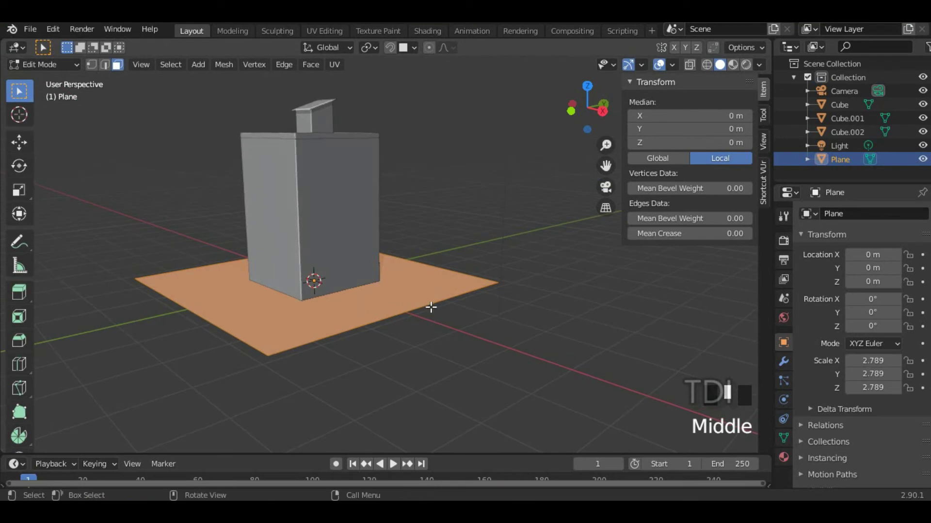
key(e)
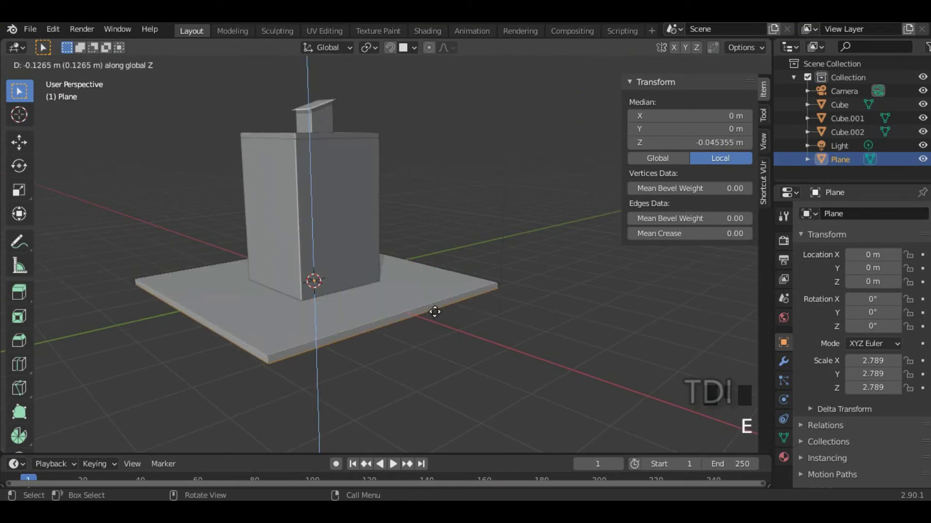
click(435, 314)
key(Tab)
Select the tall box, rim frame and rooftop hut, and move them together across the slab, placing the box at X about -1.09 m, Y about 0.08 m.
middle_drag(454, 311, 388, 281)
click(374, 254)
shift+click(339, 140)
shift+click(339, 138)
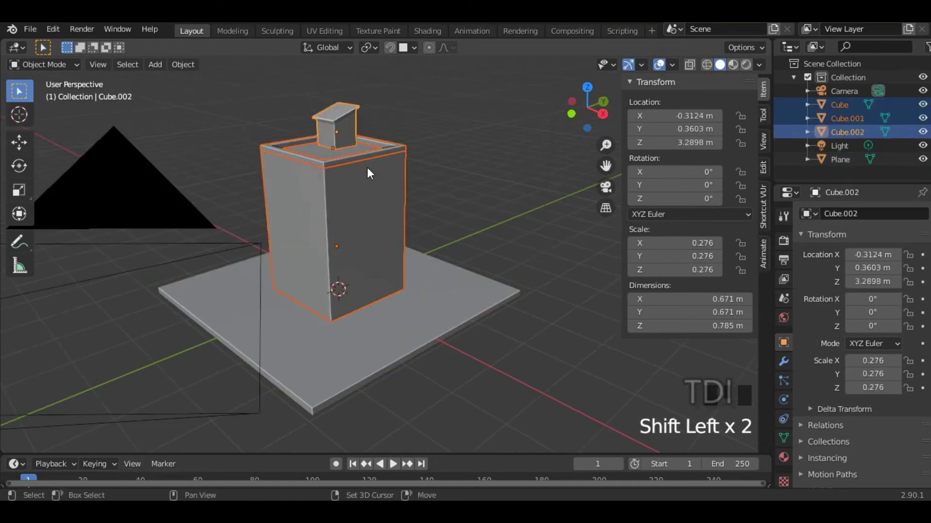
click(20, 142)
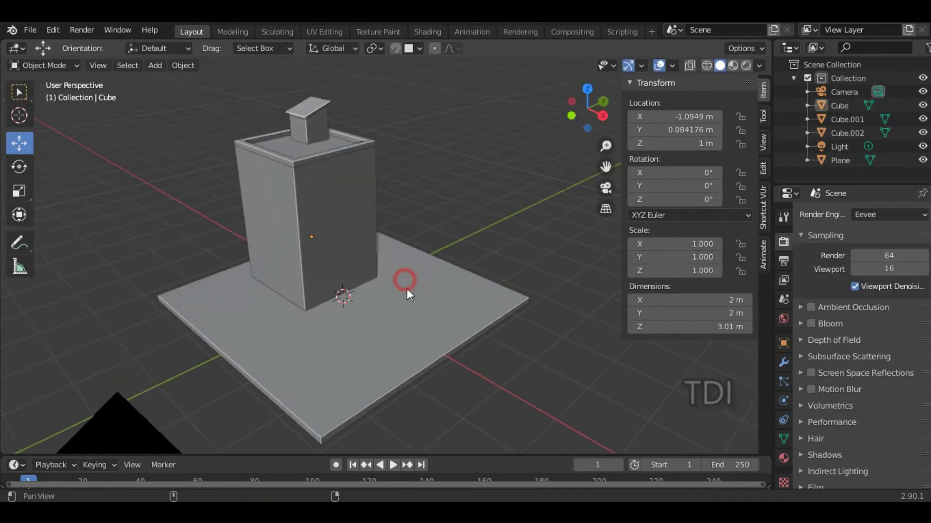
Duplicate the rim frame down along Z to about 1.56 m, midway up the tall box, and view it from the right.
alt+drag(396, 306, 378, 304)
alt+shift+drag(405, 235, 391, 283)
scroll(342, 260, up, 2)
alt+shift+drag(359, 253, 446, 216)
click(327, 174)
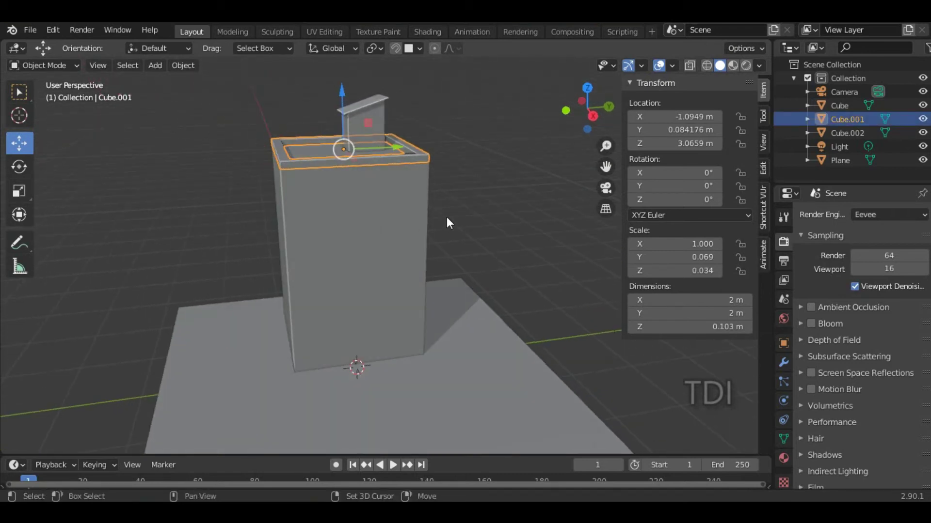
key(shift+d)
key(z)
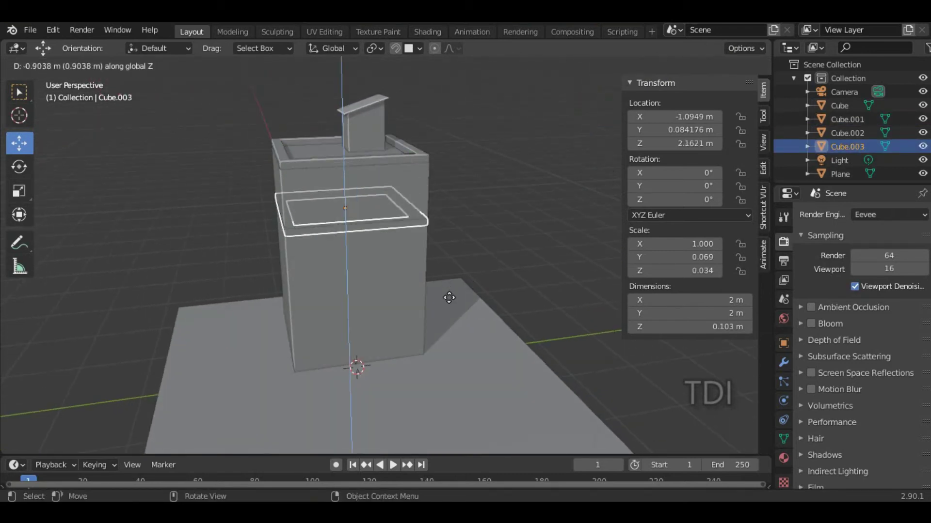
click(453, 316)
alt+drag(453, 315, 450, 291)
key(KP_3)
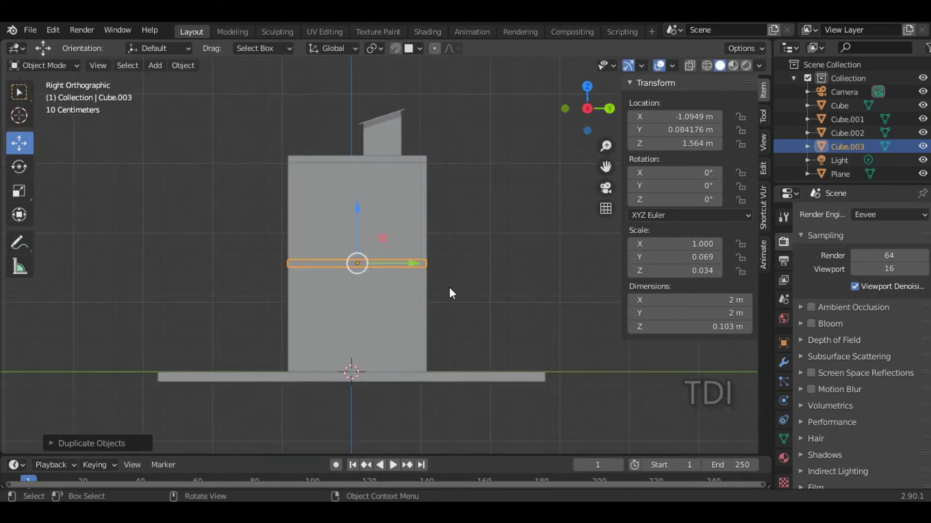
Lower the duplicated rim band along Z to about 1.52 m on the tall box.
scroll(485, 273, up, 3)
key(g)
key(z)
click(495, 285)
scroll(496, 285, down, 2)
middle_drag(495, 285, 517, 269)
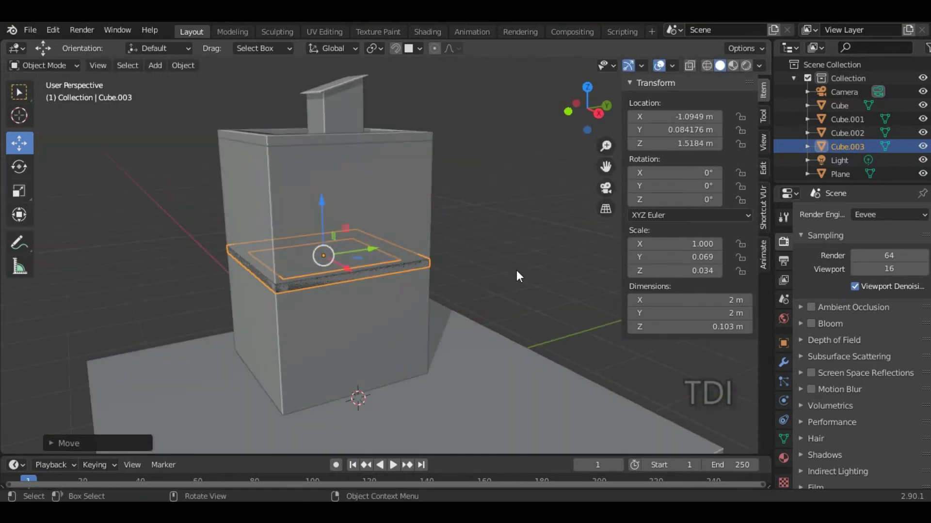
Scale the middle trim band uniformly by about 1.14 so it projects beyond the walls, and deselect it.
key(s)
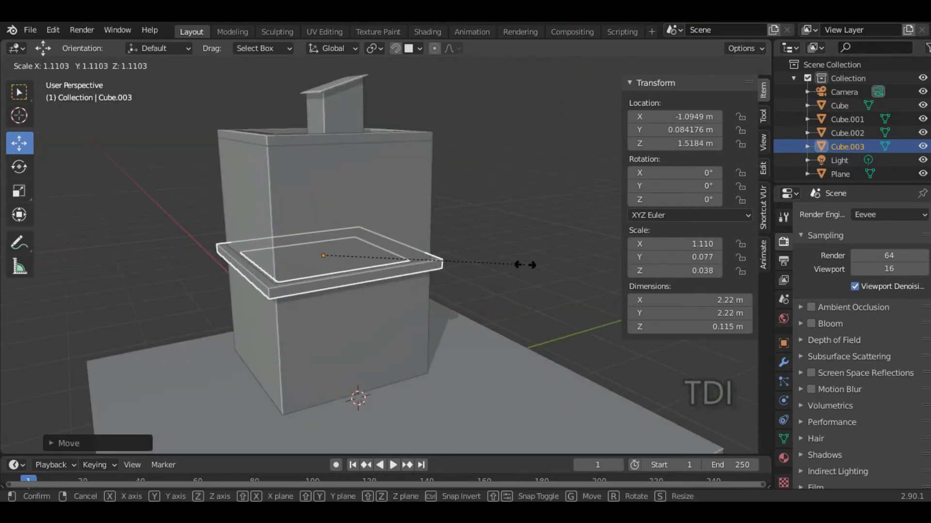
click(530, 266)
scroll(530, 266, down, 1)
click(438, 164)
middle_drag(439, 165, 438, 213)
scroll(406, 200, down, 2)
scroll(429, 216, up, 3)
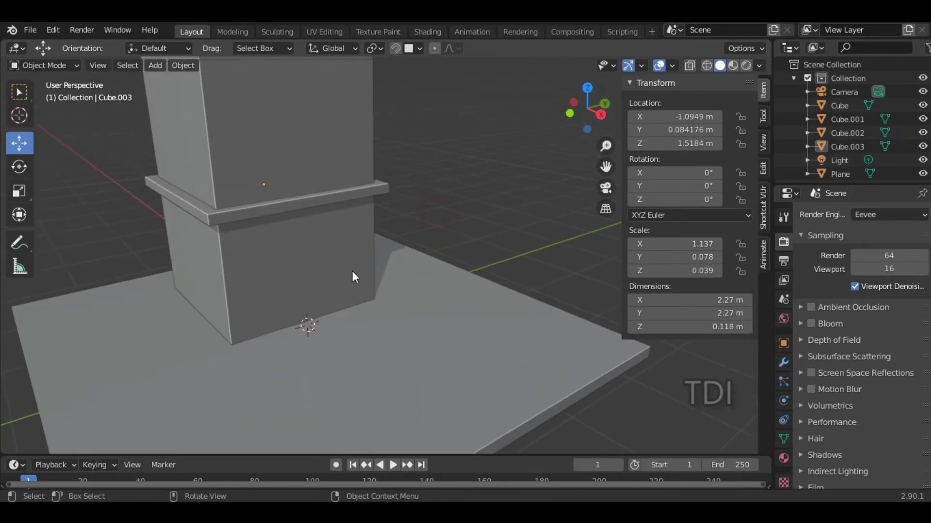
Add a cube at the world origin and narrow it along X to a scale of about 0.288.
key(shift+a)
mouse_move(221, 223)
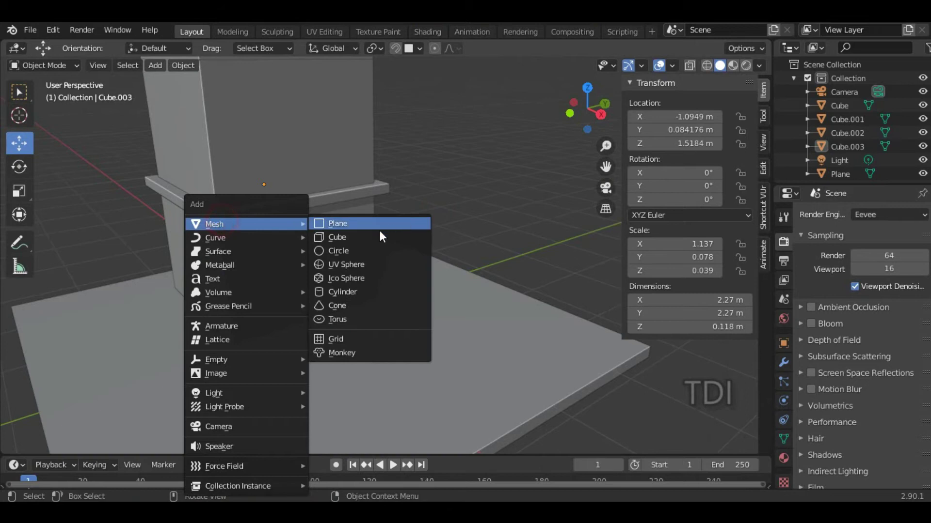
click(361, 241)
scroll(444, 264, down, 3)
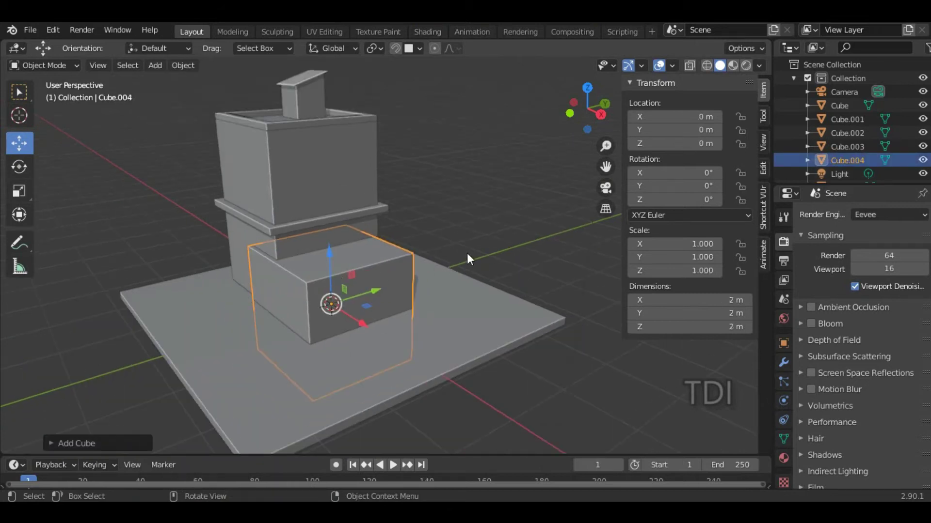
key(s)
key(y)
key(x)
click(364, 293)
Narrow the new cube along Y to a scale of about 0.247.
scroll(461, 256, up, 2)
key(s)
key(y)
click(387, 288)
key(s)
key(y)
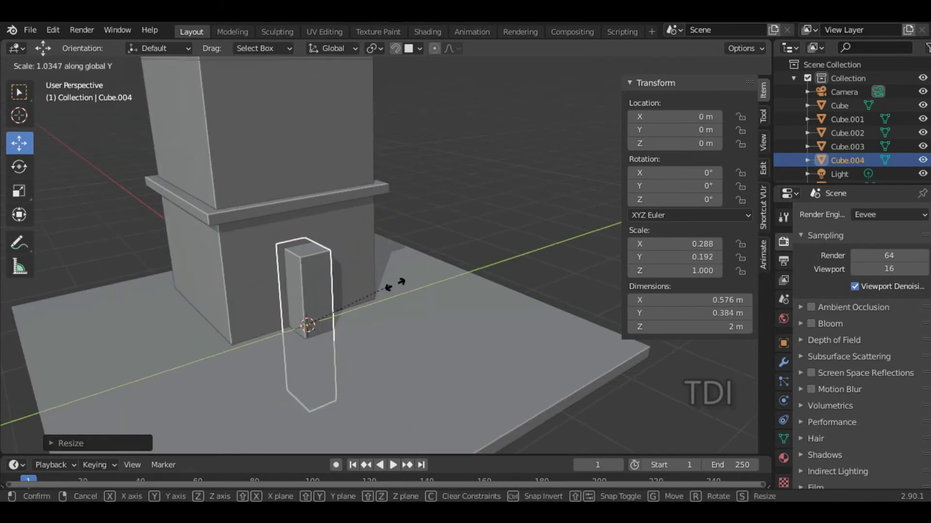
click(417, 275)
Shorten the narrow block along Z to a scale of about 0.496 and move it along Y to about -0.46 m.
key(s)
key(z)
click(362, 302)
drag(355, 310, 320, 320)
Raise the door block to about Z 0.42 m against the front wall and adjust its height to about 0.994 m.
drag(270, 284, 269, 251)
middle_drag(365, 341, 399, 300)
scroll(309, 295, up, 2)
shift+middle_drag(309, 297, 407, 310)
key(s)
key(z)
click(378, 279)
Add a Boolean Difference modifier to the tall box using the door block as the cutting object.
click(343, 275)
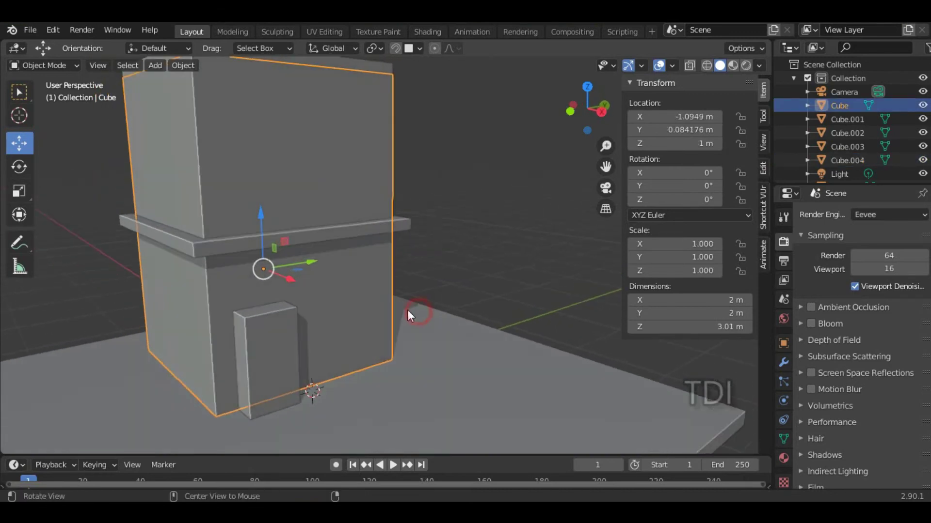
click(784, 363)
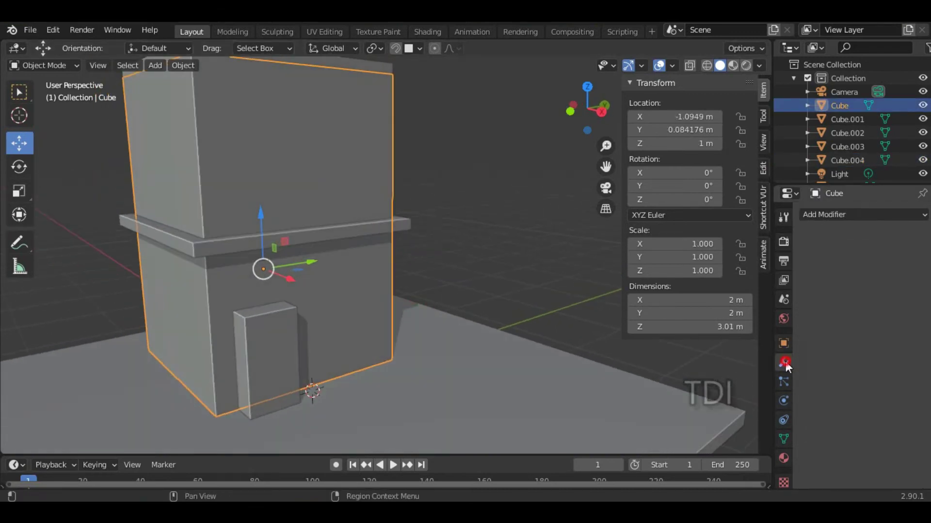
click(842, 219)
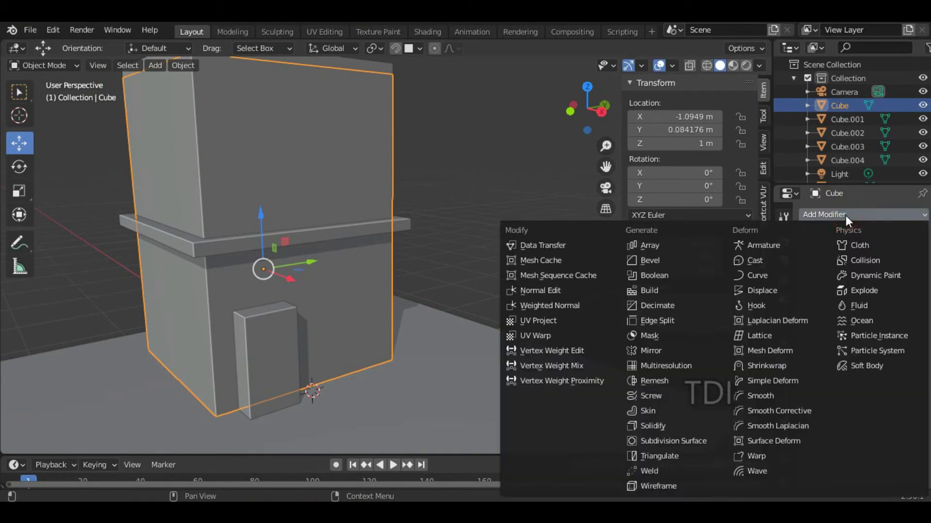
click(708, 276)
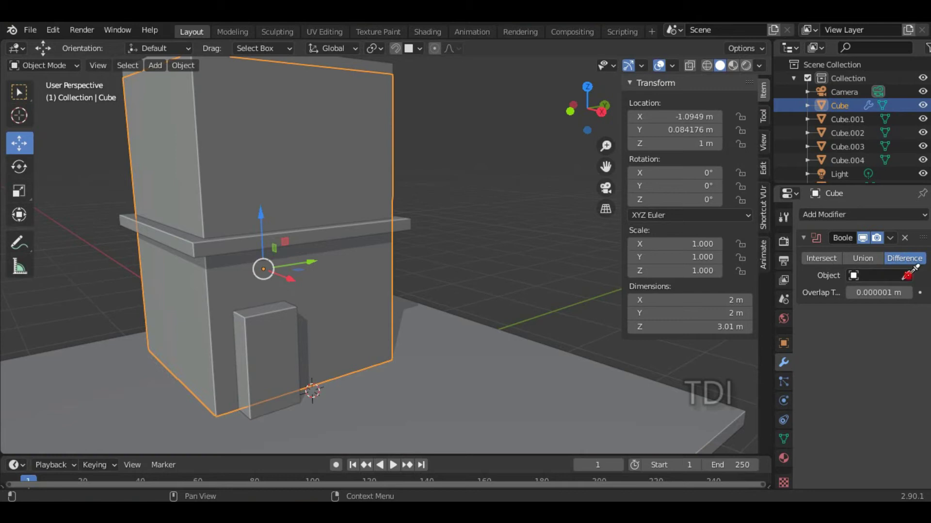
click(273, 321)
middle_drag(375, 315, 244, 409)
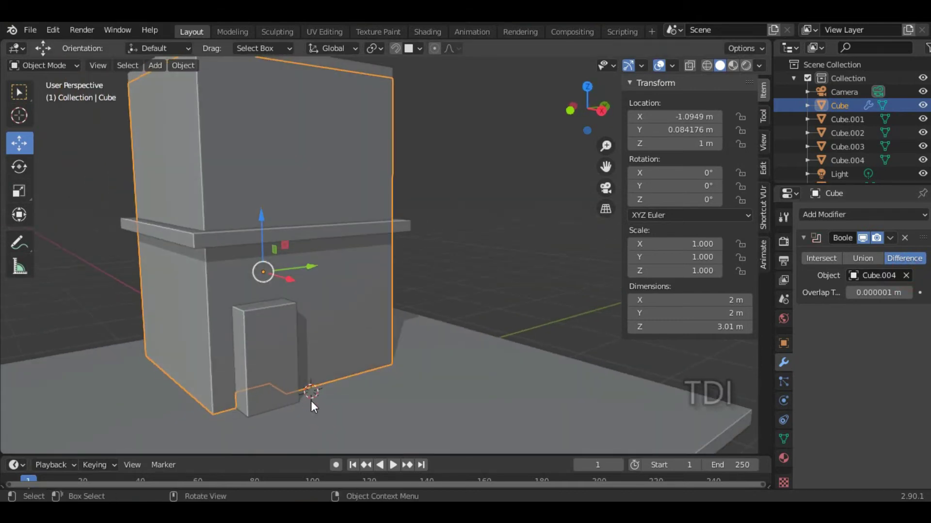
Apply the Boolean modifier on the tall box.
click(258, 333)
middle_drag(432, 315, 319, 336)
click(330, 288)
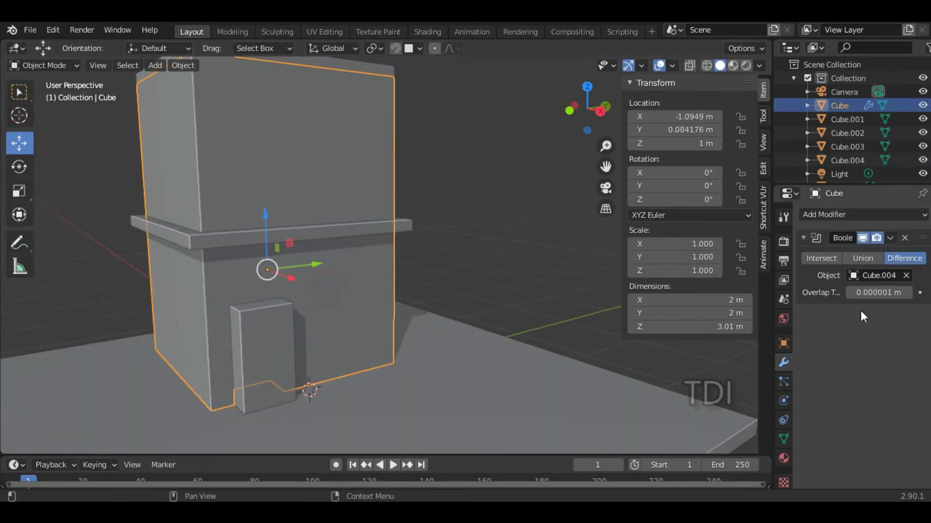
click(890, 237)
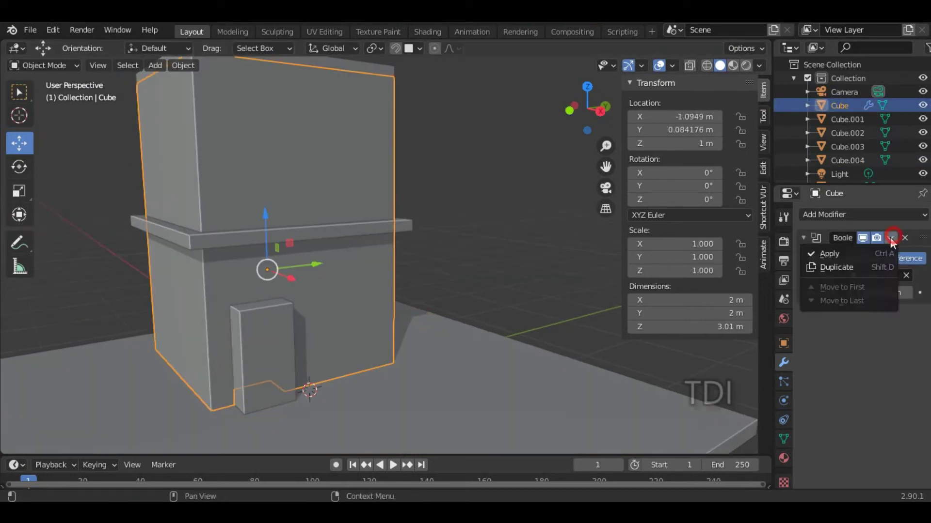
click(838, 253)
middle_drag(376, 339, 394, 335)
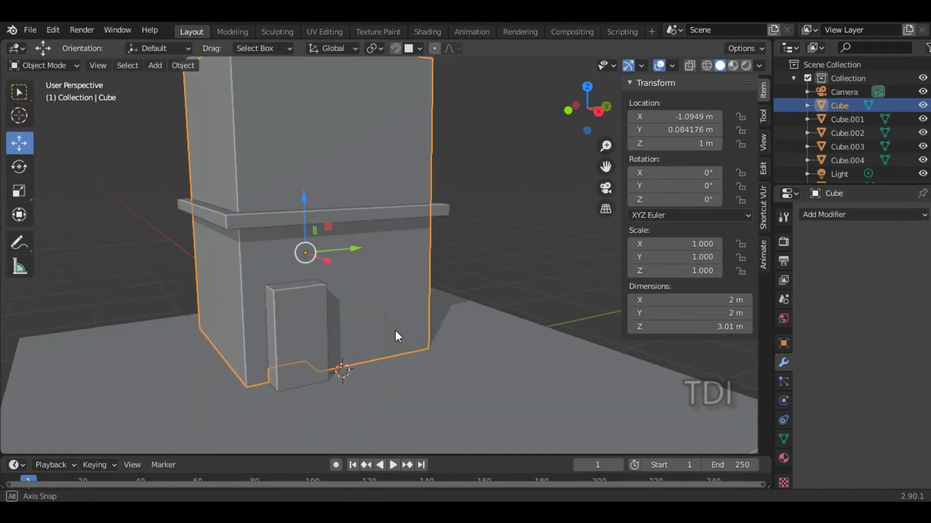
shift+middle_drag(382, 291, 339, 322)
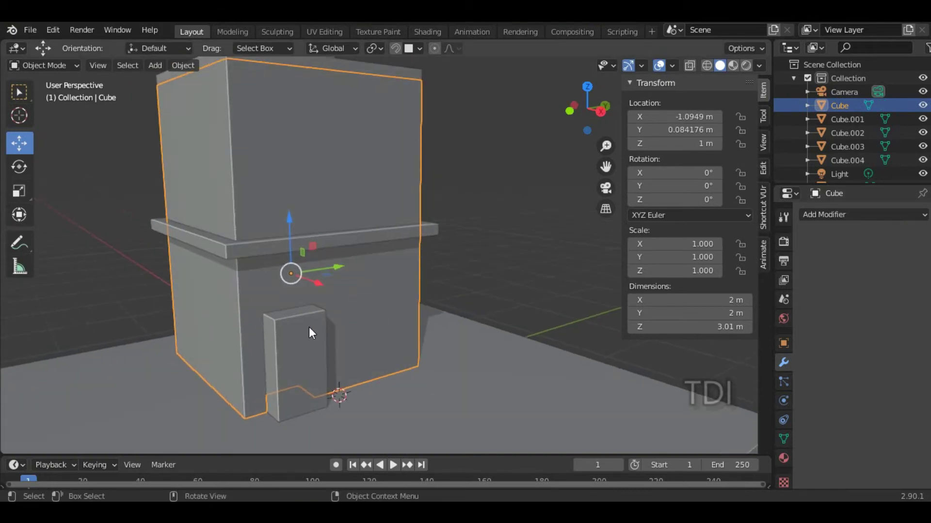
Hide the door block, delete it, and inspect the doorway cut into the tall box.
click(310, 329)
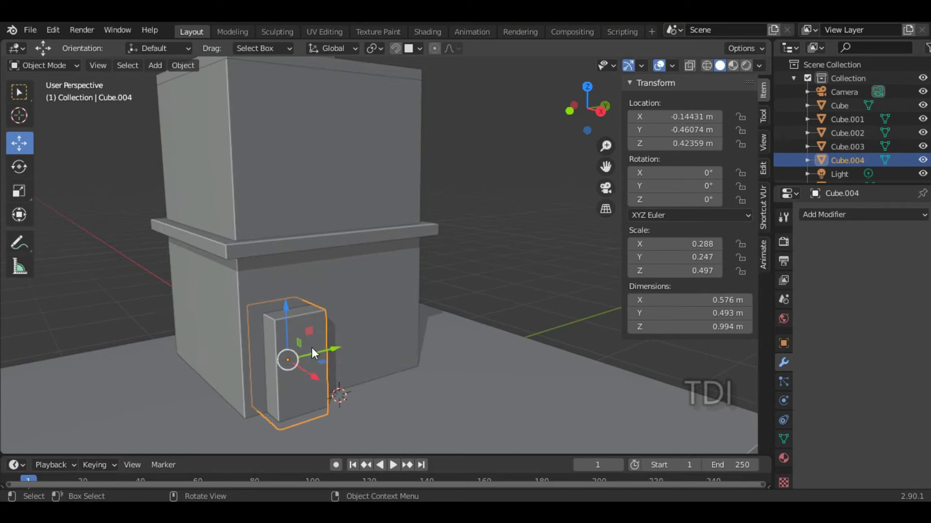
key(h)
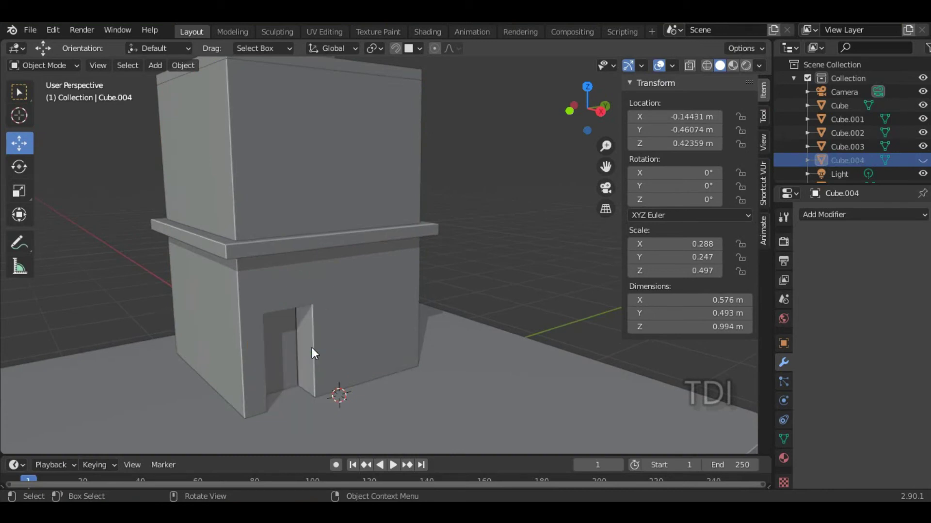
middle_drag(412, 352, 429, 324)
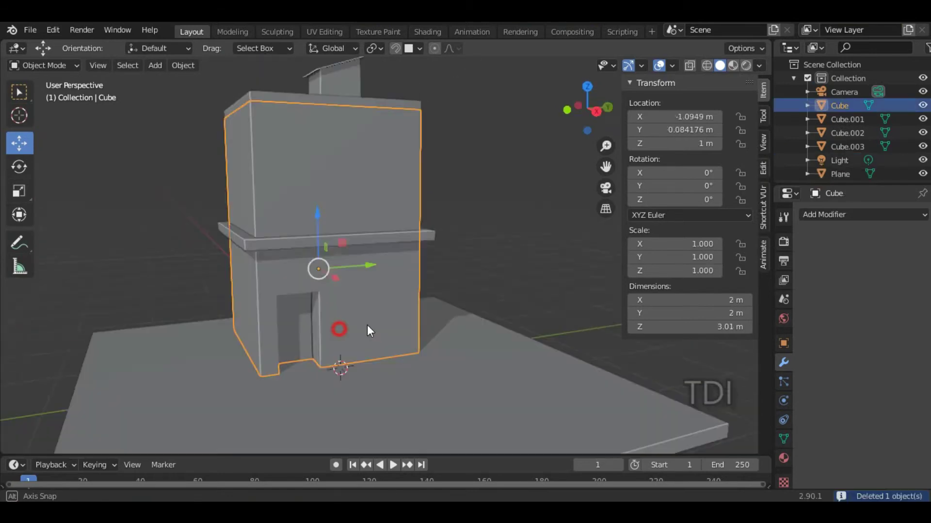
middle_drag(367, 325, 408, 376)
scroll(318, 330, up, 4)
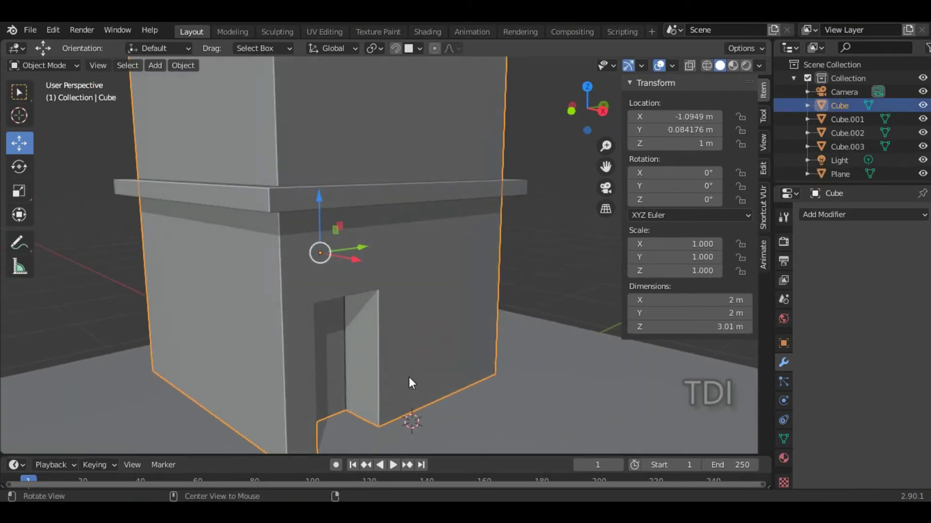
scroll(350, 394, down, 2)
middle_drag(350, 394, 397, 374)
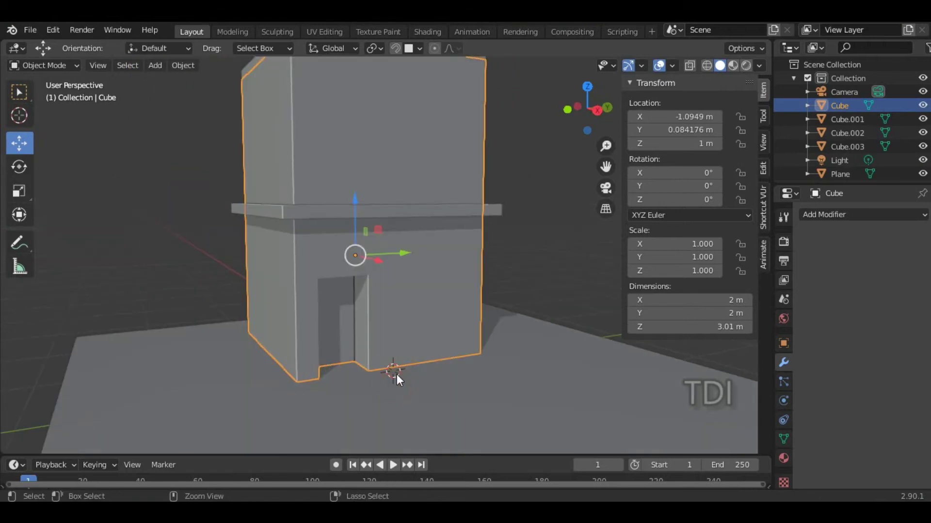
Undo the deletion, the Boolean cut and the door block's placement, back to before the block was raised.
key(ctrl+z)
key(ctrl+z)
key(ctrl+z)
key(ctrl+z)
key(ctrl+z)
key(ctrl+z)
key(ctrl+z)
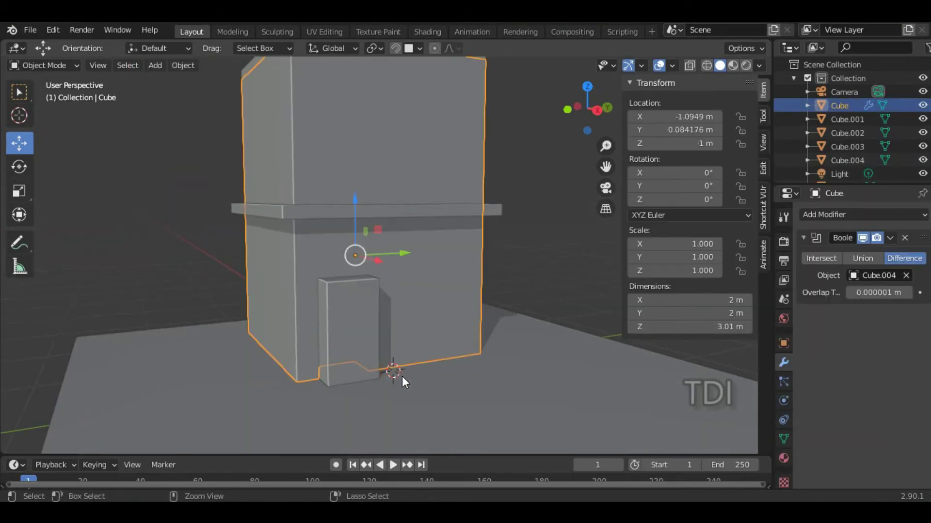
key(ctrl+z)
key(ctrl+z)
key(ctrl+z)
key(ctrl+z)
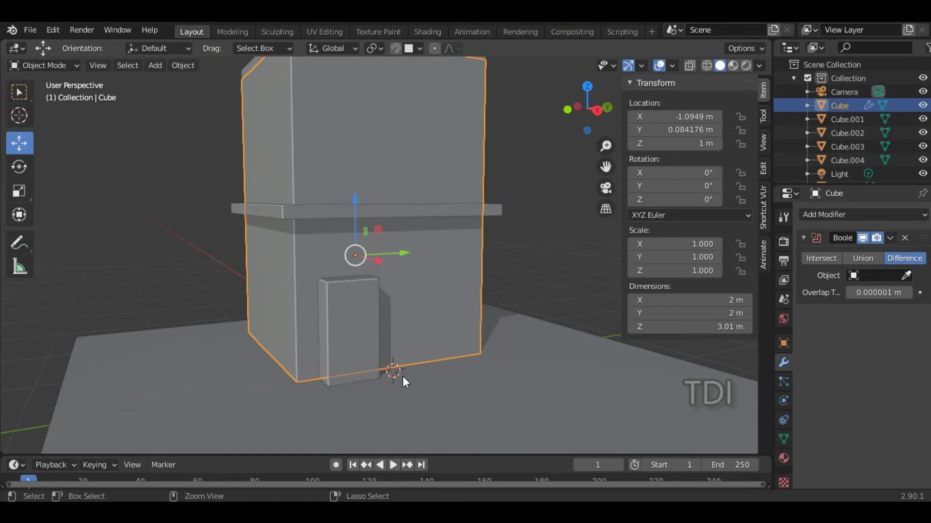
key(ctrl+z)
key(ctrl+z)
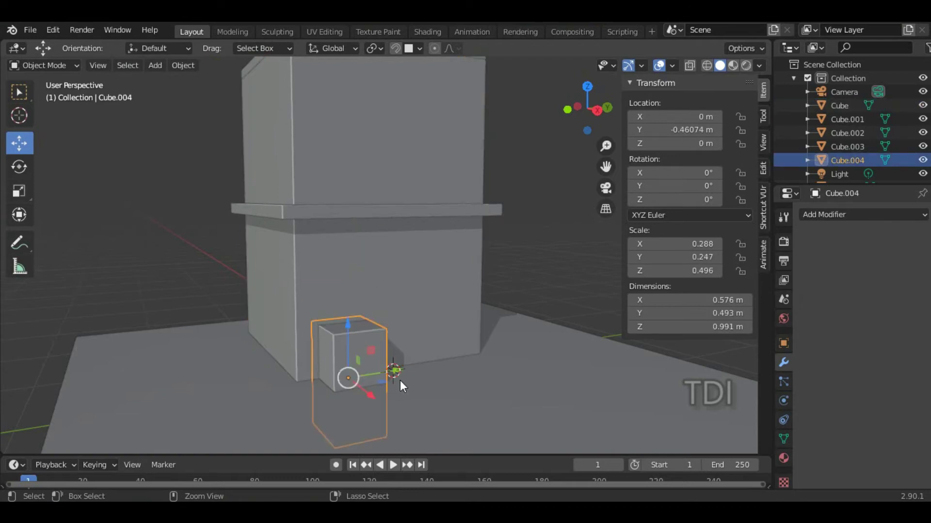
Raise the door block along Z to about 0.42 m, scale it along Y to about 0.219, and deselect it.
middle_drag(394, 381, 368, 333)
drag(369, 332, 375, 282)
middle_drag(375, 282, 389, 341)
key(s)
key(y)
click(377, 342)
middle_drag(322, 359, 403, 350)
click(483, 265)
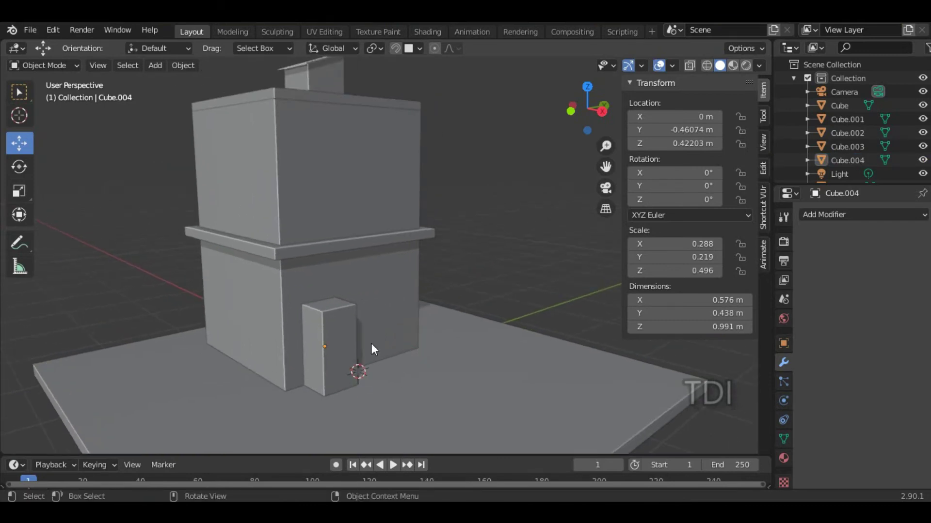
Search the add-ons in the preferences for "bool" and expand the details of Object: Bool Tool.
click(56, 29)
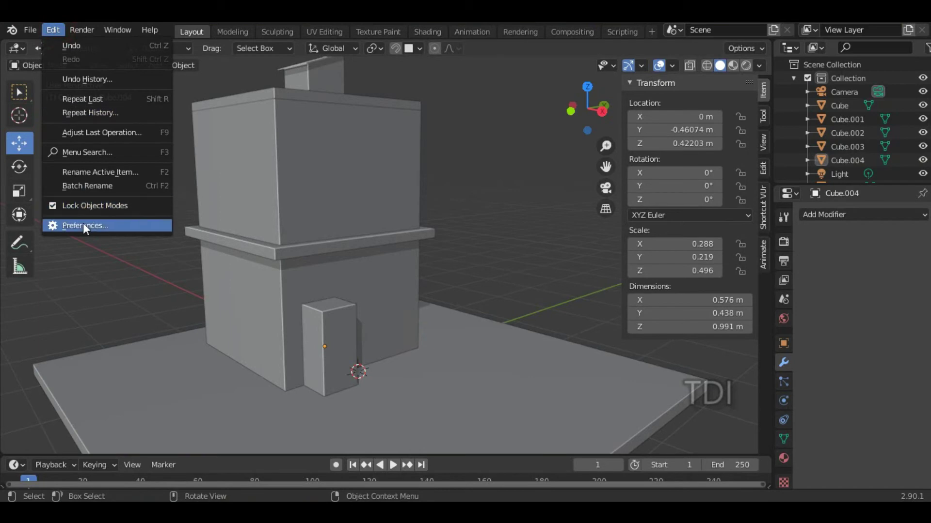
click(83, 225)
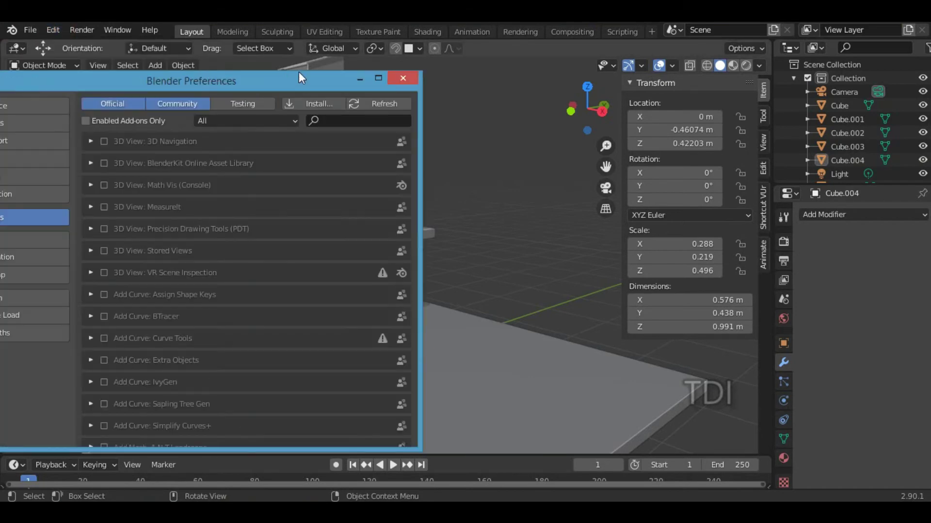
click(139, 208)
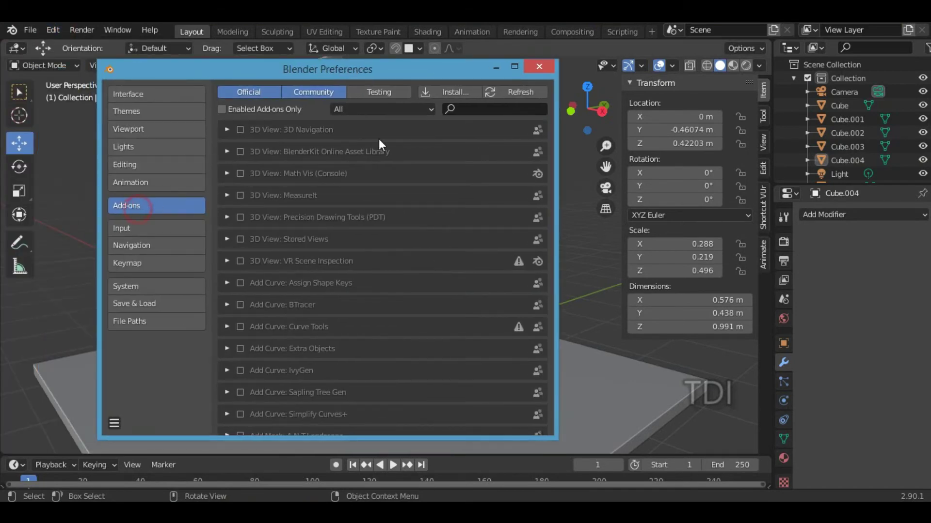
click(472, 107)
text(bool)
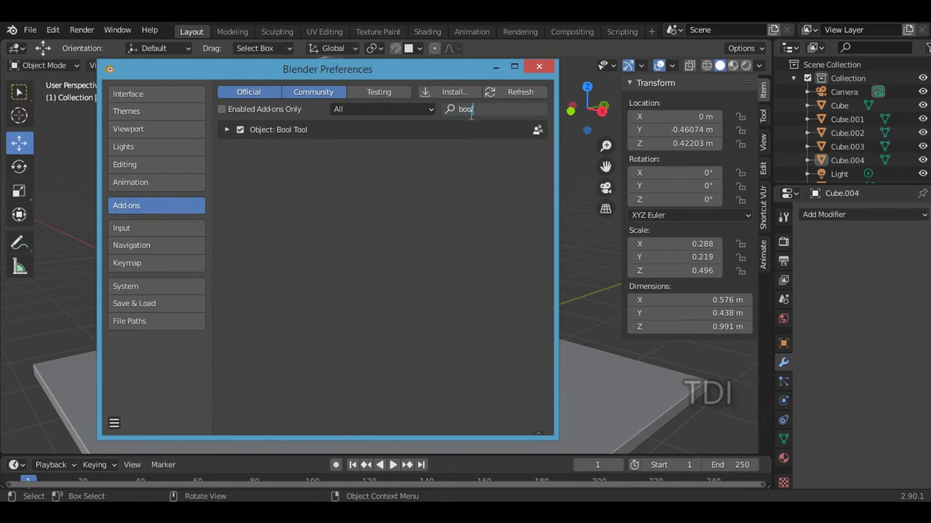
click(225, 129)
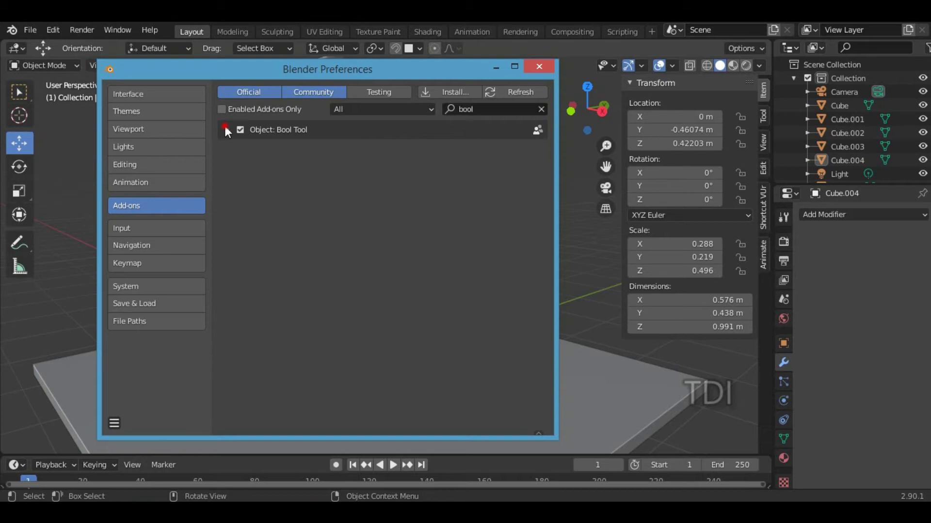
click(225, 130)
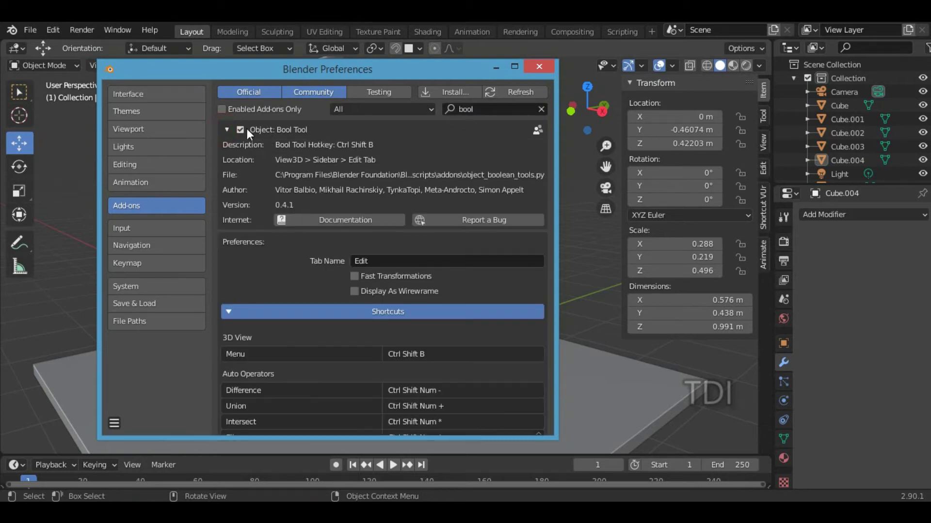
Examine the Bool Tool shortcuts for the auto and brush operators, keeping Fast Transformations disabled.
click(129, 425)
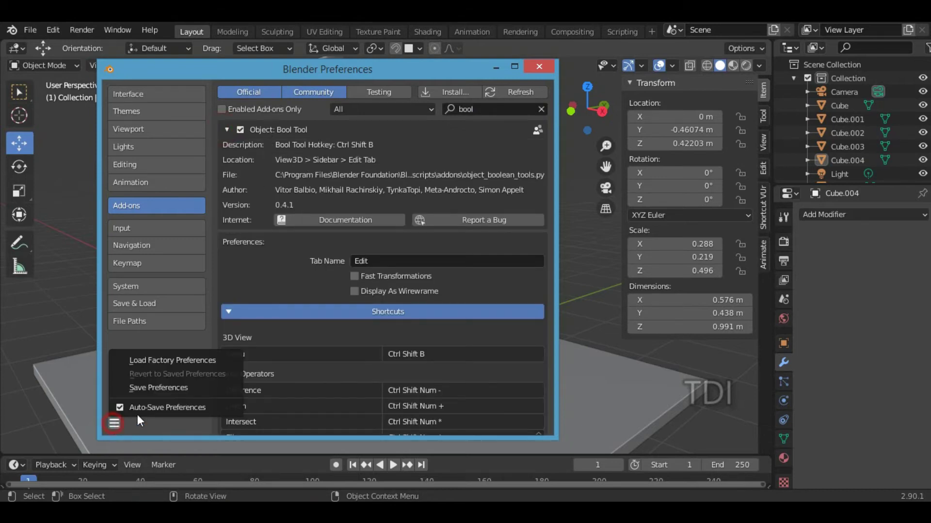
click(507, 280)
scroll(486, 287, down, 3)
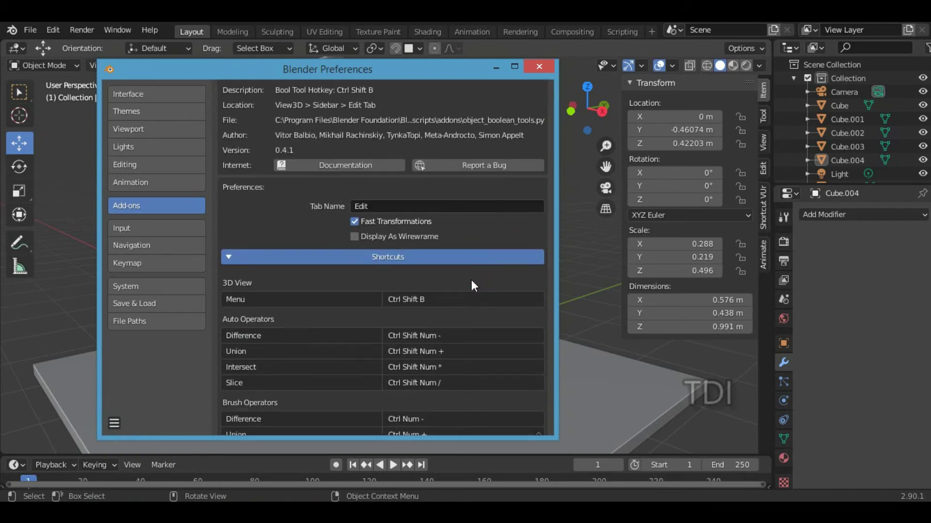
click(453, 223)
scroll(484, 266, down, 4)
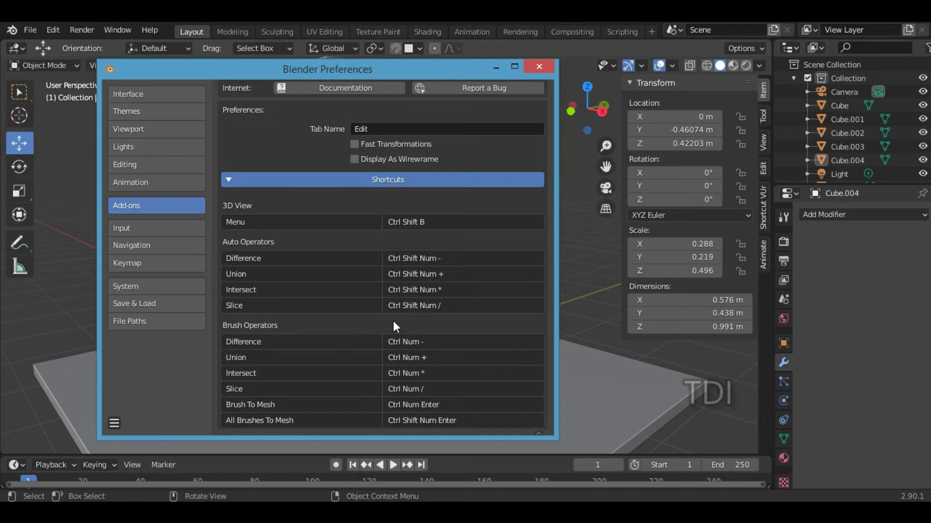
scroll(423, 342, up, 3)
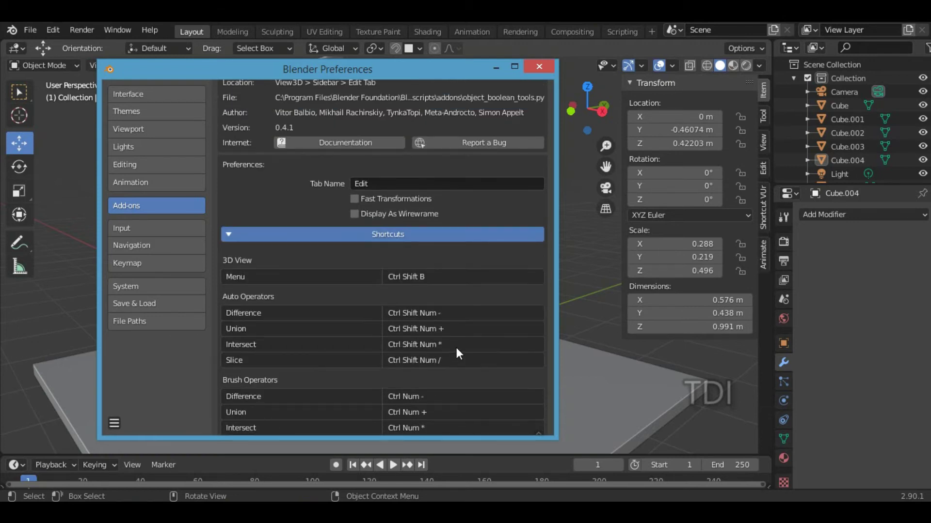
scroll(456, 348, down, 3)
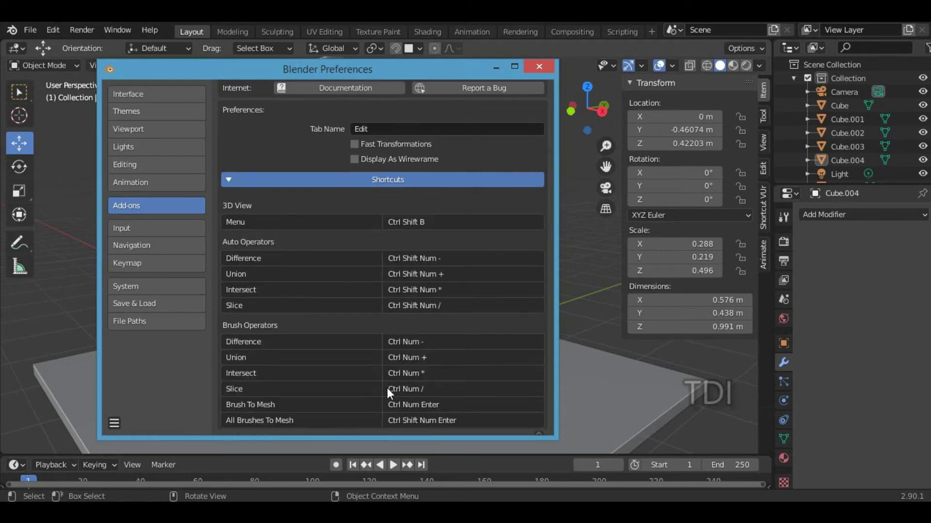
Close the preferences and subtract the door block from the building with the Bool Tool brush Difference to cut the doorway.
click(544, 65)
scroll(344, 336, up, 1)
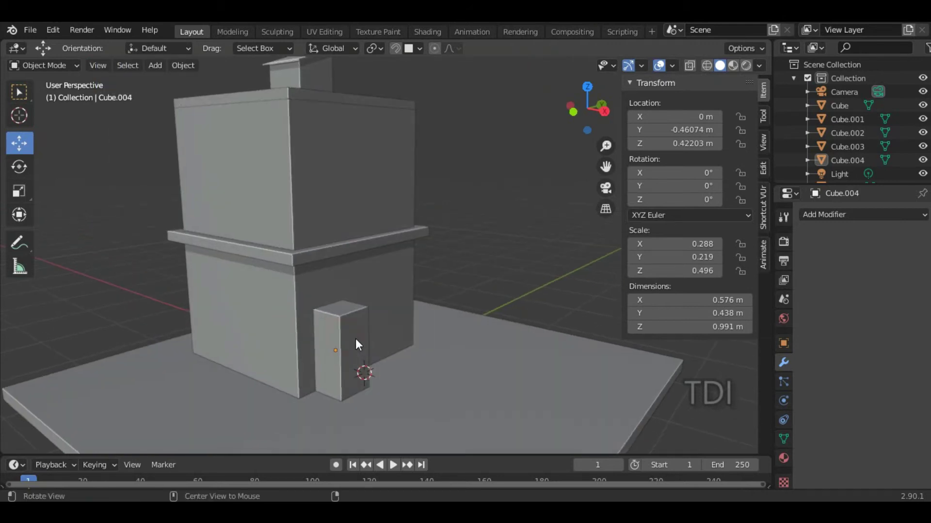
scroll(354, 339, up, 1)
click(345, 348)
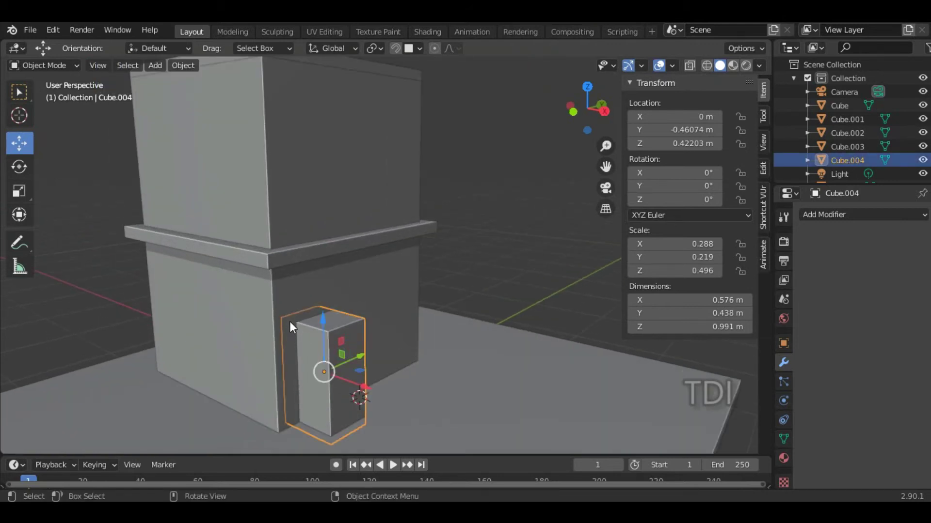
shift+click(374, 286)
middle_drag(392, 296, 378, 345)
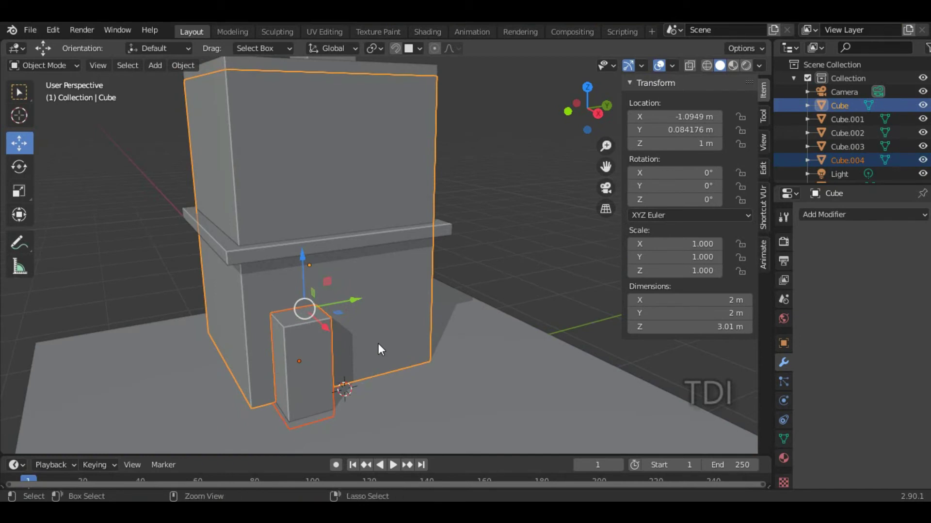
key(ctrl+KP_Subtract)
middle_drag(371, 345, 398, 320)
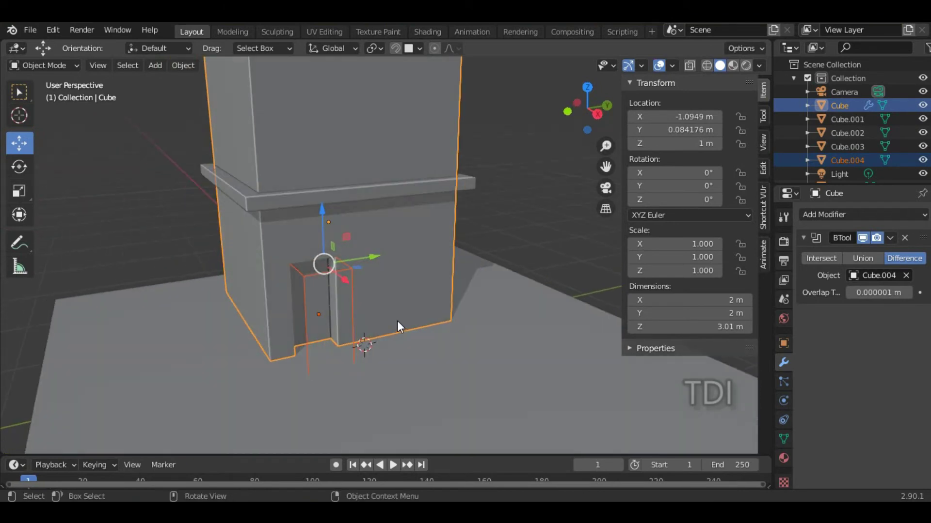
Move the door brush along X to about 0.018 m using the Select Box tool and the Move operation.
click(29, 91)
click(326, 266)
click(327, 275)
click(326, 276)
click(339, 273)
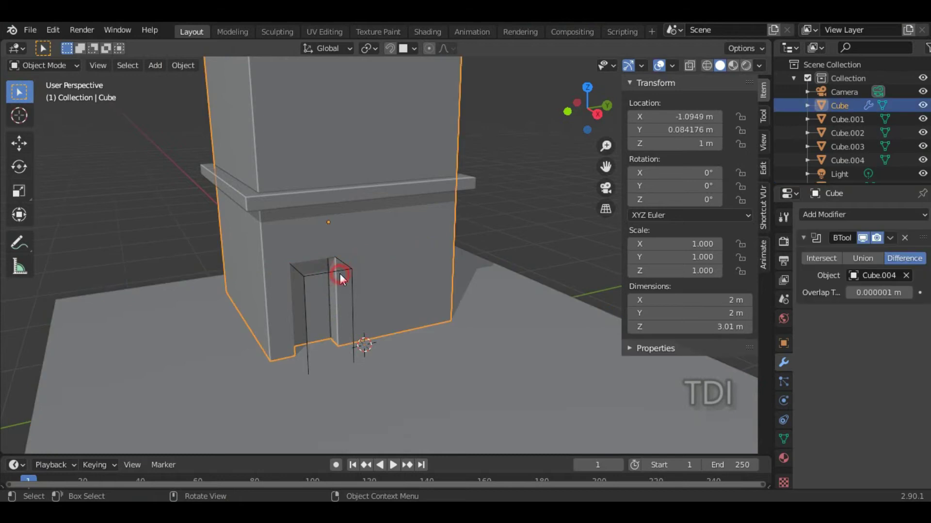
click(353, 291)
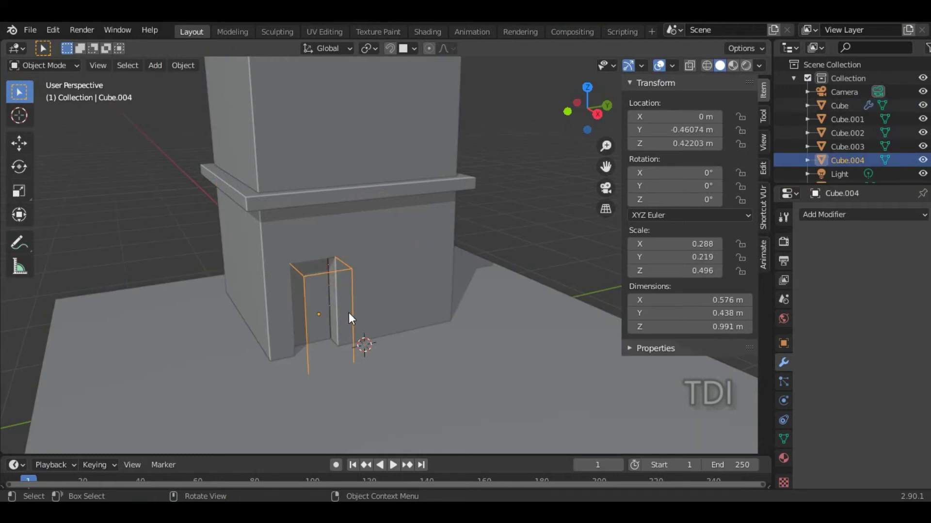
key(g)
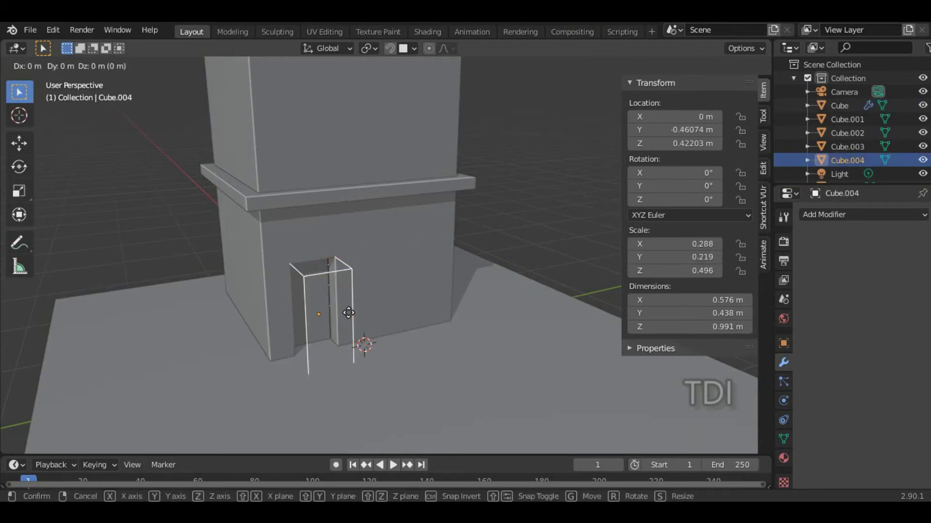
key(x)
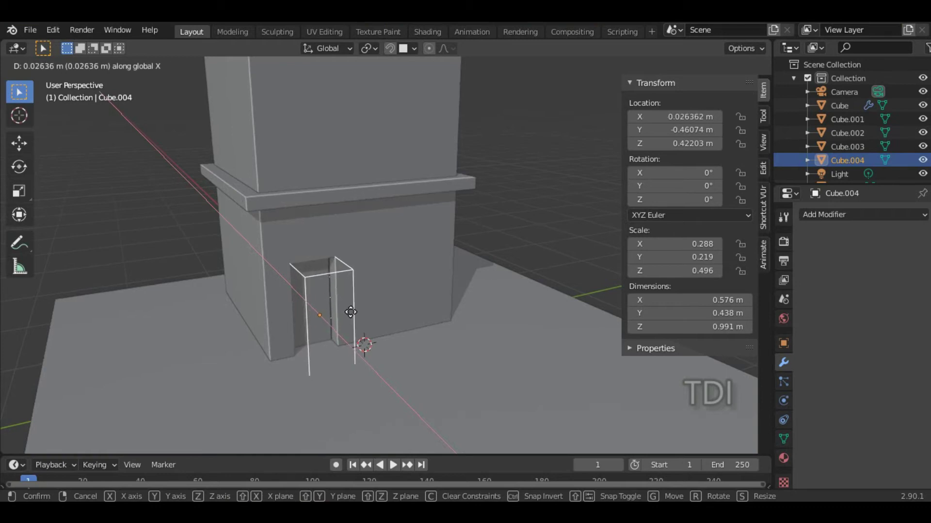
click(350, 312)
middle_drag(385, 291, 322, 262)
click(289, 285)
key(ctrl+z)
Add a cube at the 3D cursor on the front wall beside the doorway and scale it to 0.2.
shift+right_click(324, 265)
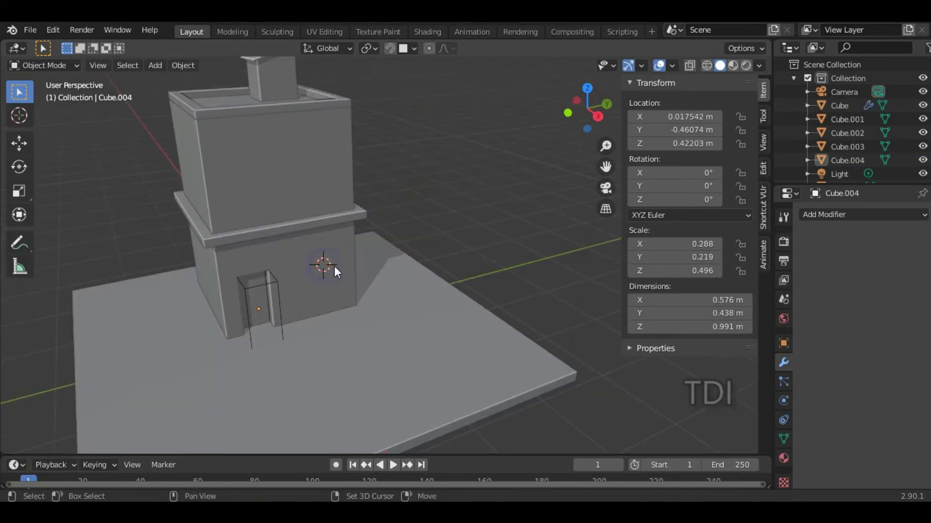
key(shift+a)
mouse_move(262, 222)
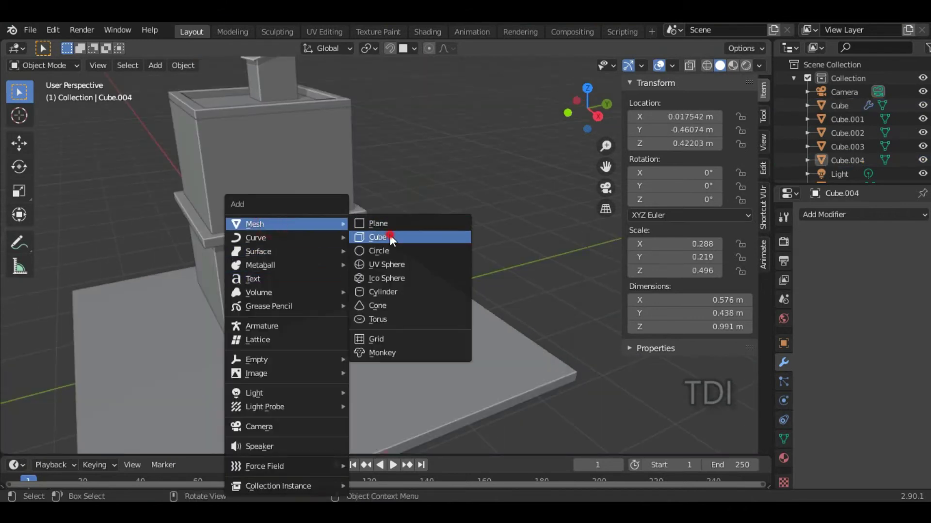
click(390, 234)
scroll(377, 295, up, 1)
scroll(377, 296, down, 3)
key(s)
click(359, 280)
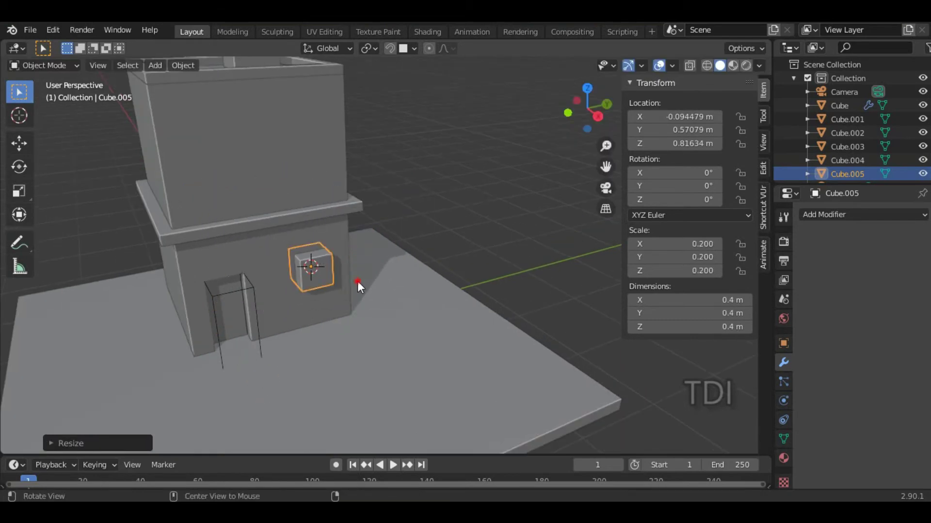
Subtract the small window cube from the building with the Bool Tool auto Difference and inspect the cut.
scroll(368, 274, up, 2)
key(ctrl+j)
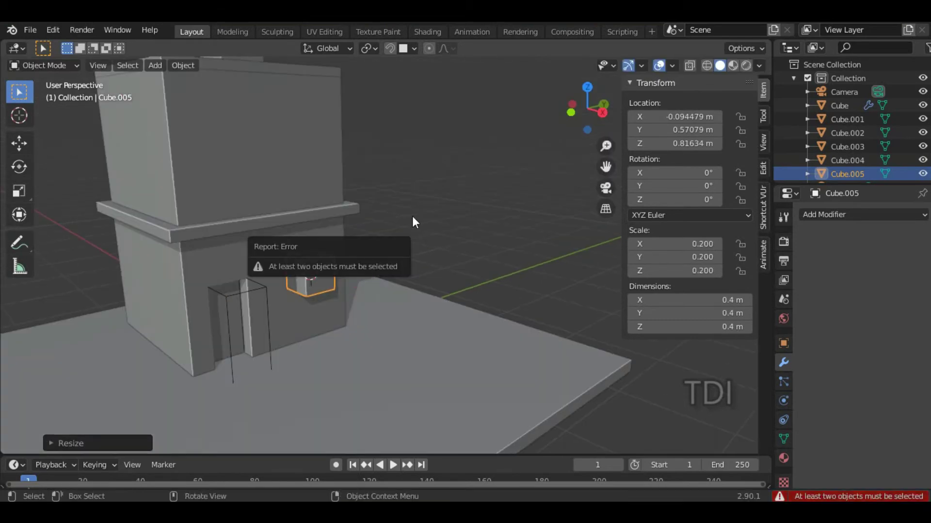
click(465, 167)
click(325, 266)
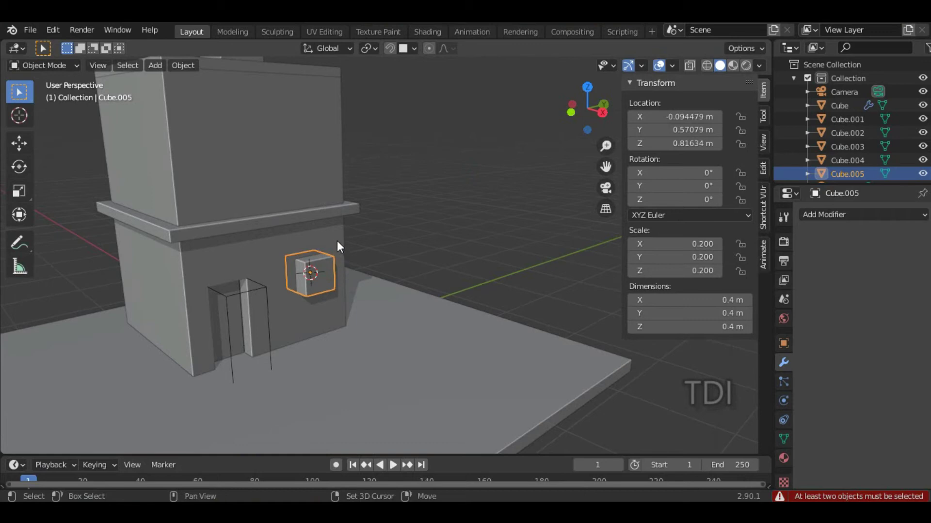
shift+click(332, 237)
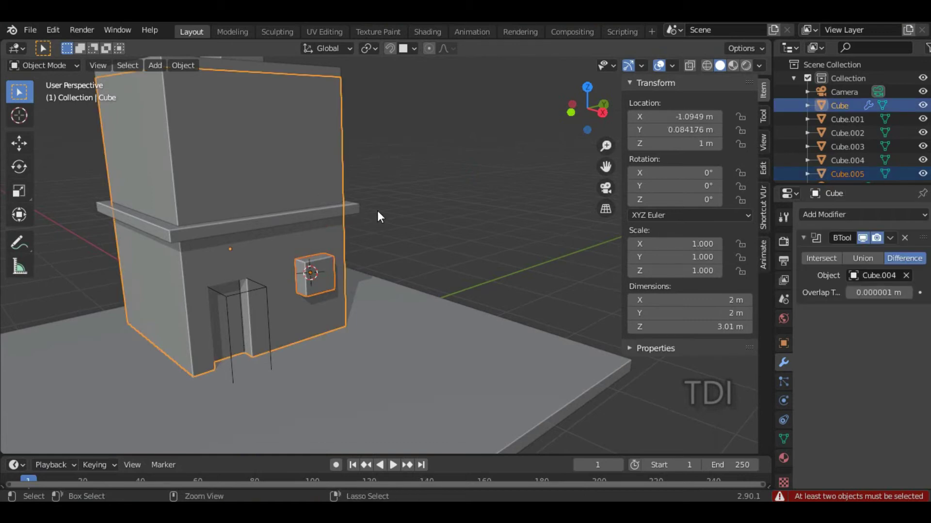
key(ctrl+KP_Subtract)
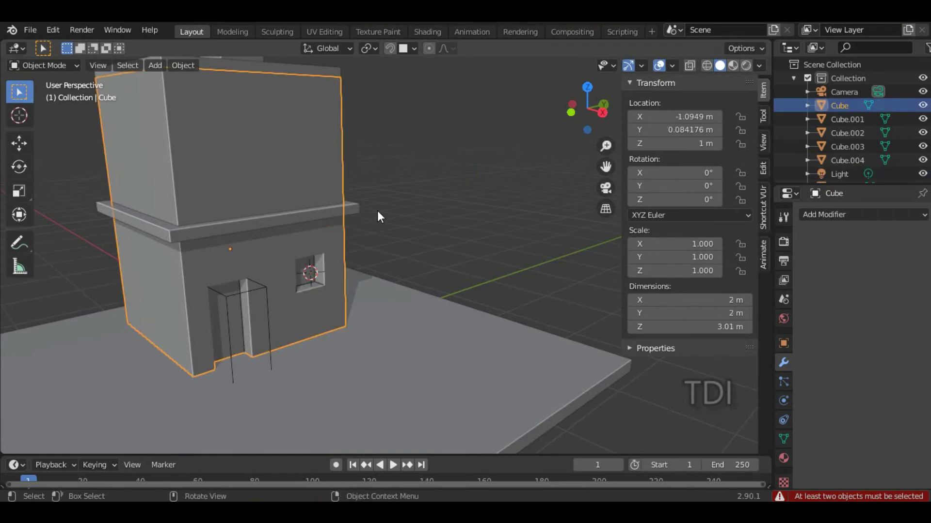
middle_drag(377, 210, 378, 278)
scroll(307, 264, up, 5)
scroll(318, 260, down, 4)
Undo the auto cut and subtract the window cube from the building with the Bool Tool brush Difference.
key(ctrl+z)
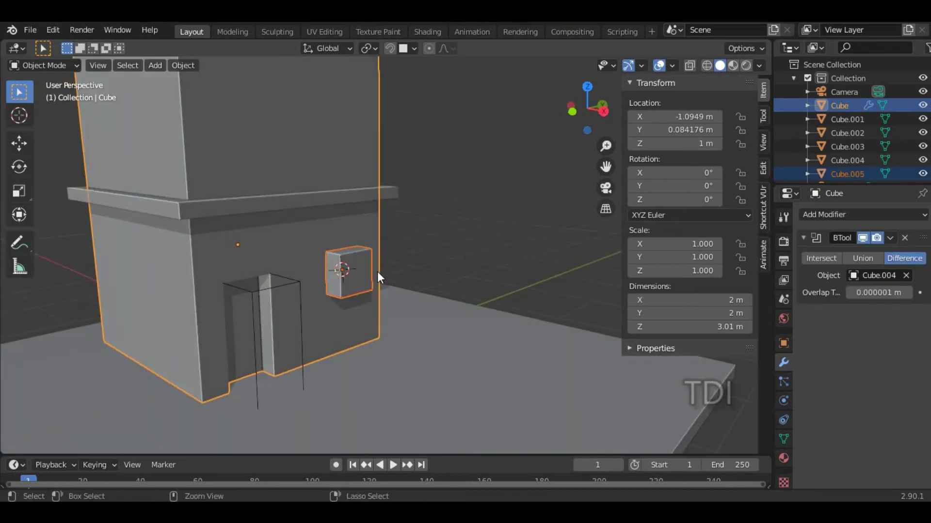
key(ctrl+KP_Subtract)
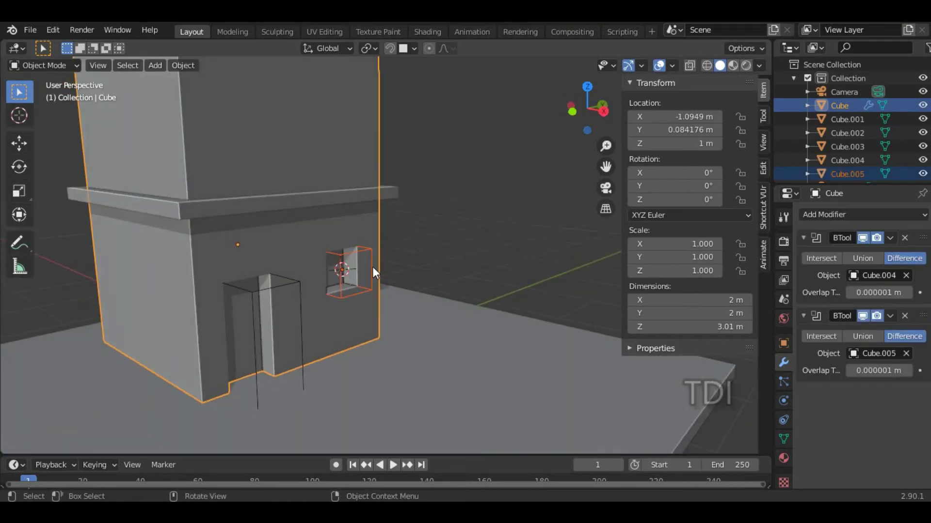
key(g)
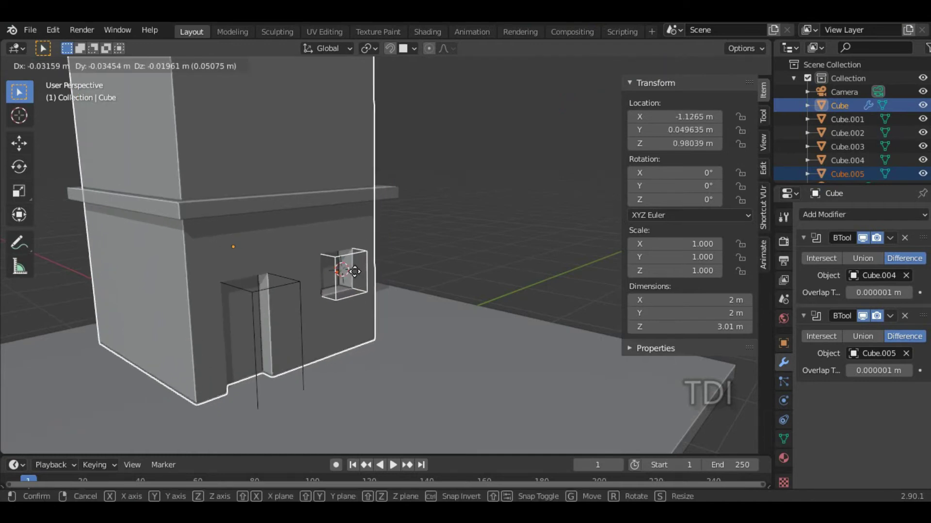
click(356, 272)
Select only the window brush and try moving it to shift the window opening along the wall.
click(371, 291)
click(363, 289)
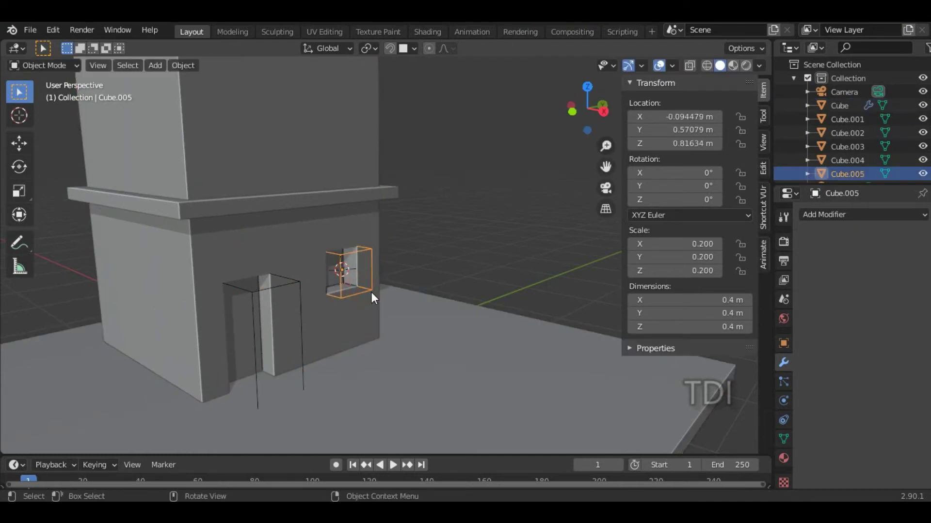
key(g)
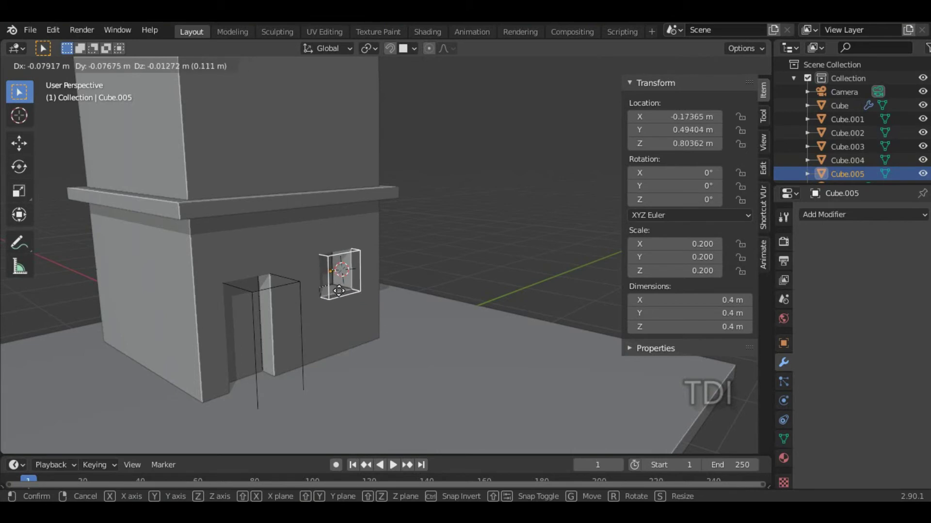
click(345, 298)
click(400, 297)
click(399, 297)
Undo the window brush's move and its brush cut, and delete the small window cube.
key(ctrl+z)
key(ctrl+z)
key(ctrl+z)
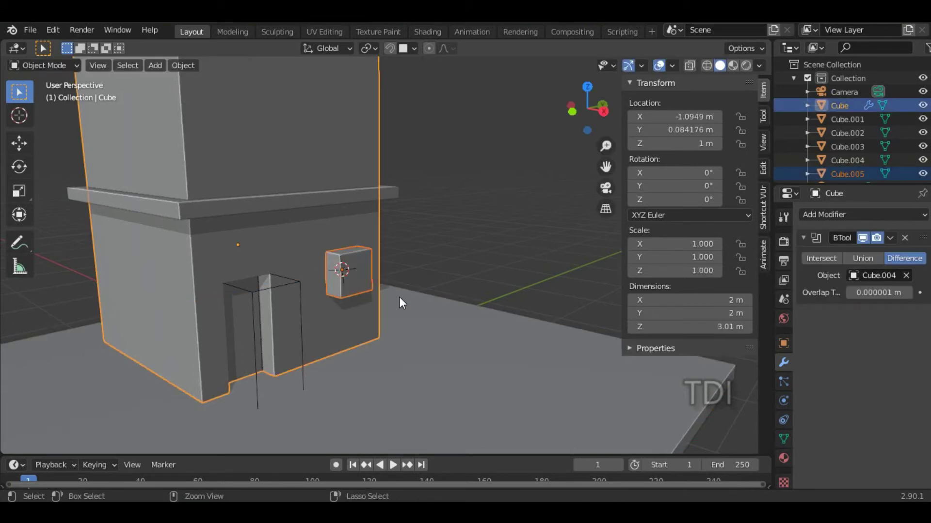
click(345, 281)
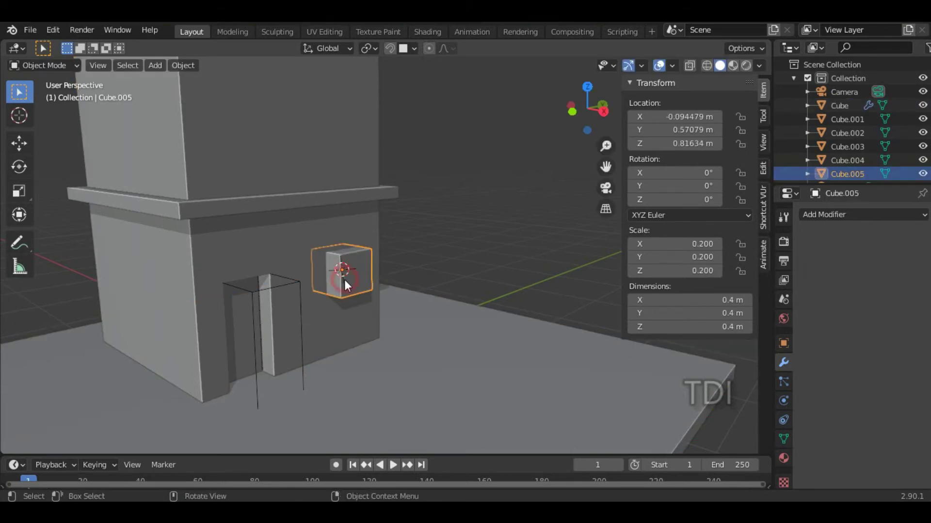
key(Delete)
scroll(417, 308, down, 5)
alt+drag(442, 315, 399, 329)
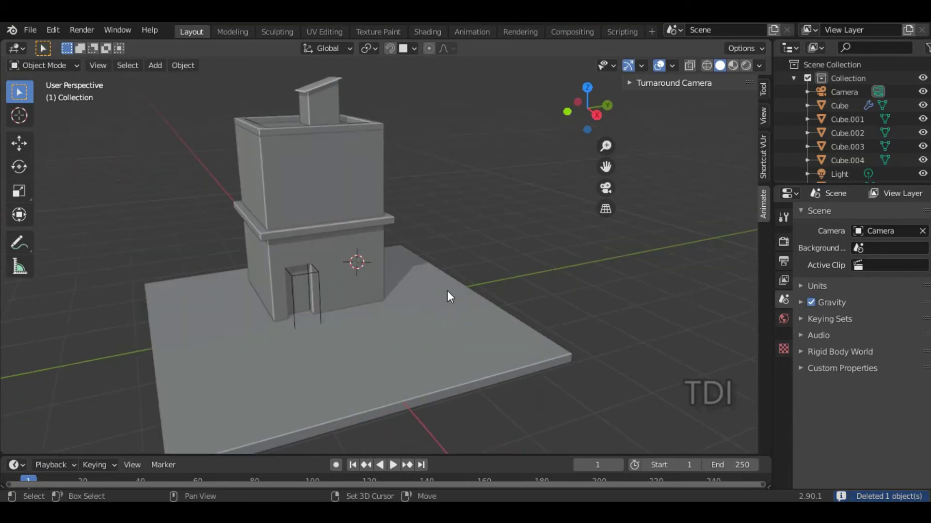
Snap the 3D cursor to the world origin.
key(shift+a)
mouse_move(415, 236)
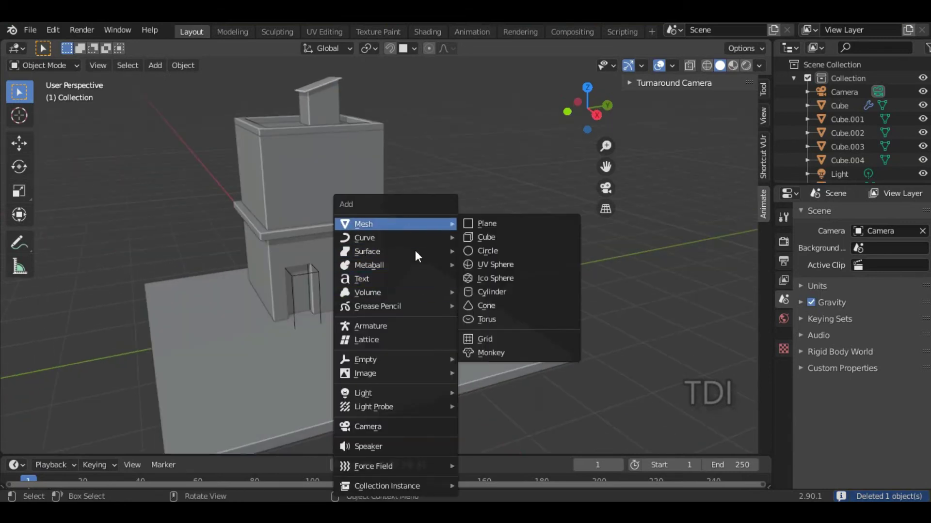
key(shift+s)
click(310, 249)
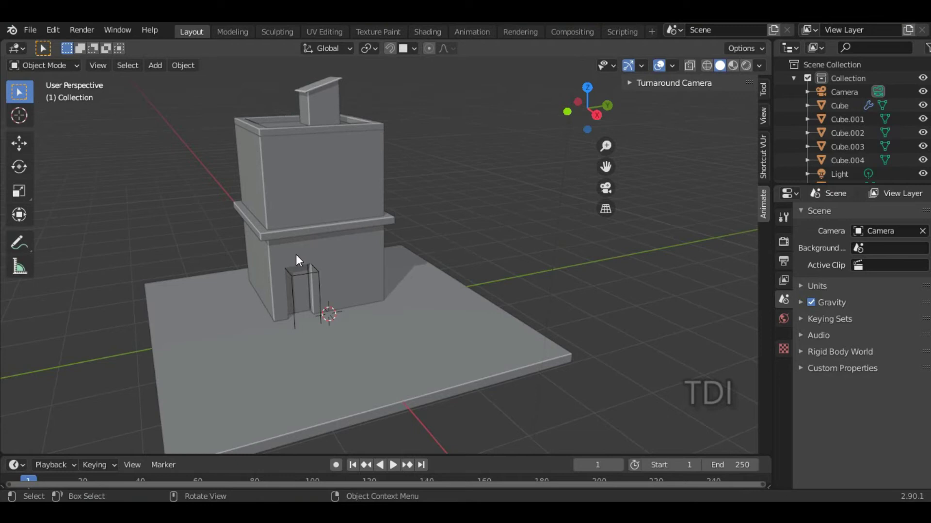
Try deleting the door brush with its Boolean modifier still unapplied, and undo the deletion.
scroll(335, 295, up, 3)
mouse_move(337, 297)
middle_down()
mouse_move(380, 284)
mouse_move(348, 285)
middle_up()
click(241, 278)
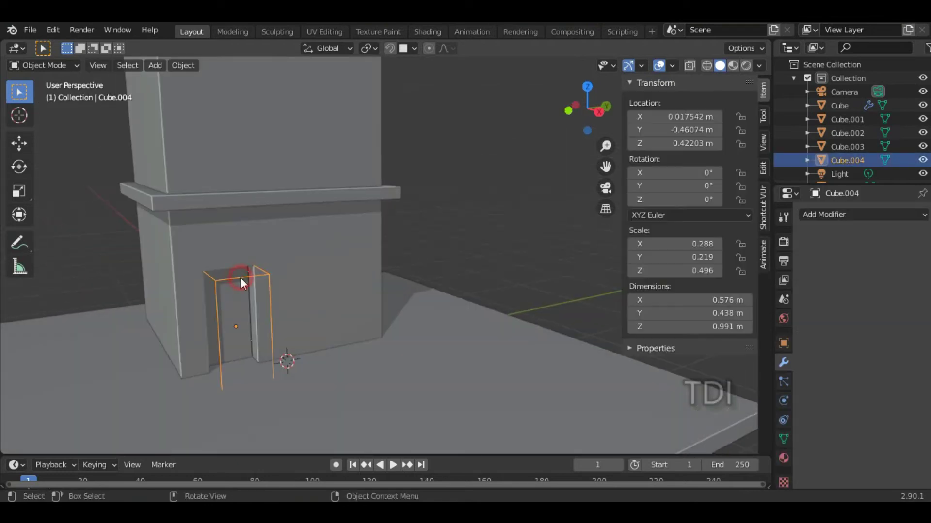
key(Delete)
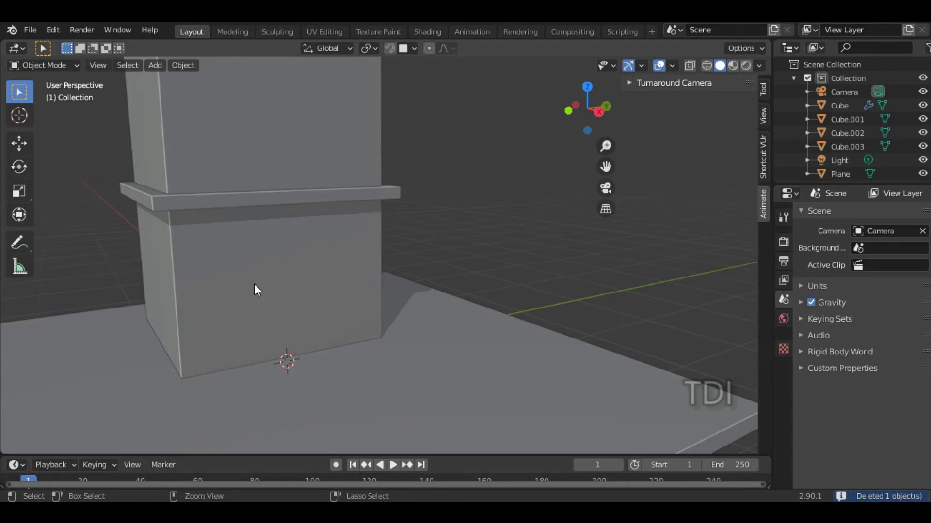
key(ctrl+z)
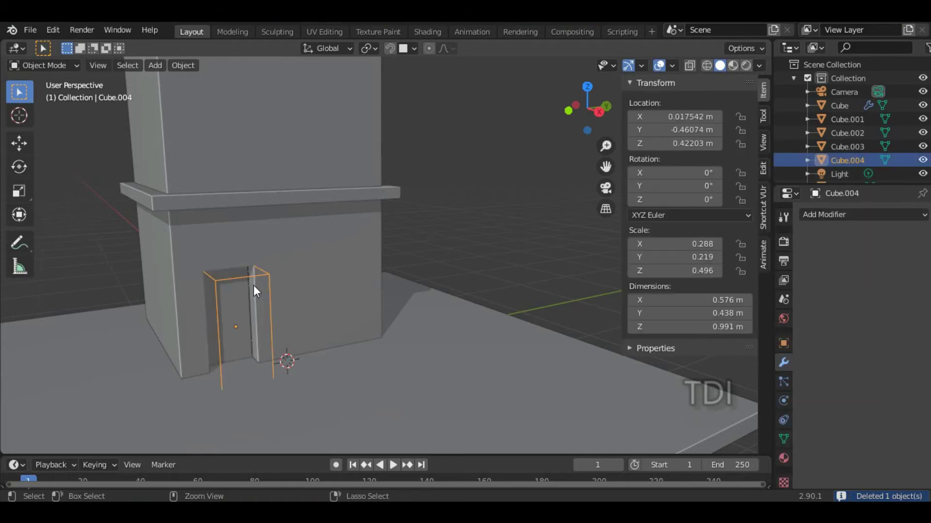
Apply the building's BTool Difference modifier and delete the door brush to keep only the cut doorway.
click(287, 251)
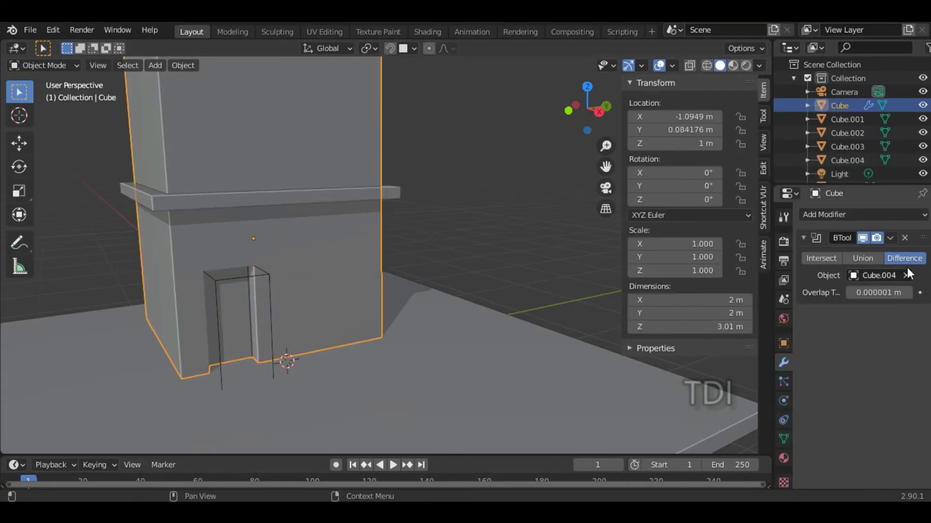
click(890, 237)
click(819, 252)
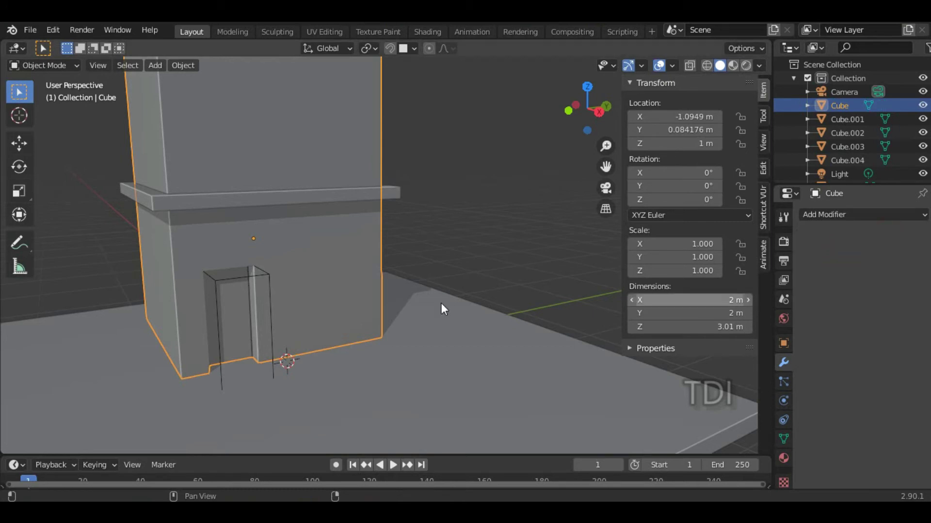
click(246, 283)
key(Delete)
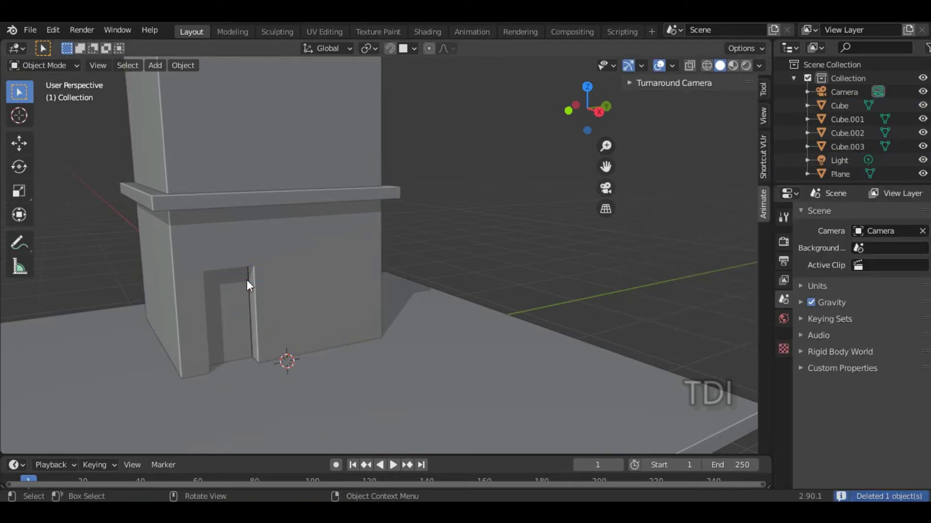
middle_drag(247, 281, 318, 302)
scroll(318, 301, down, 3)
shift+middle_drag(416, 243, 366, 290)
middle_drag(347, 297, 360, 298)
scroll(360, 299, down, 3)
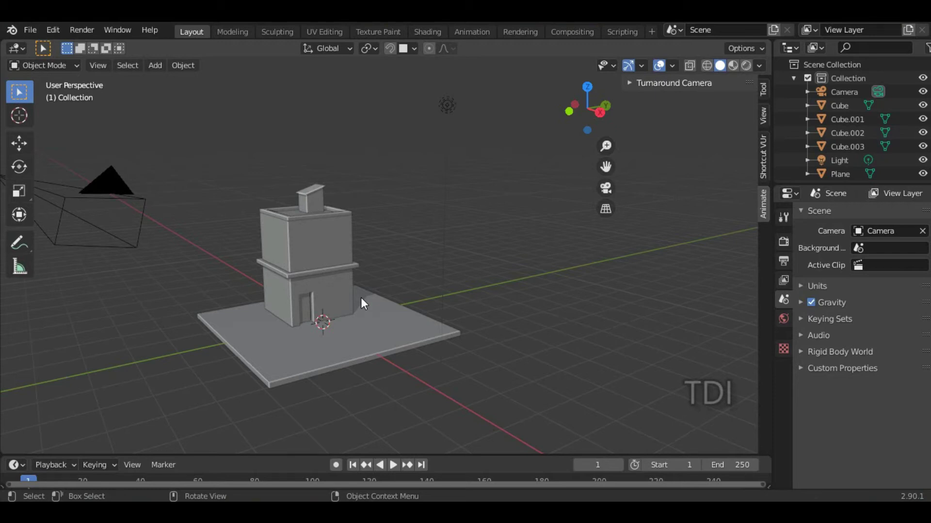
In the top view, place the 3D cursor near the Y axis on the slab's negative-Y side and add a plane there.
key(KP_7)
shift+middle_drag(361, 297, 317, 150)
scroll(496, 290, down, 2)
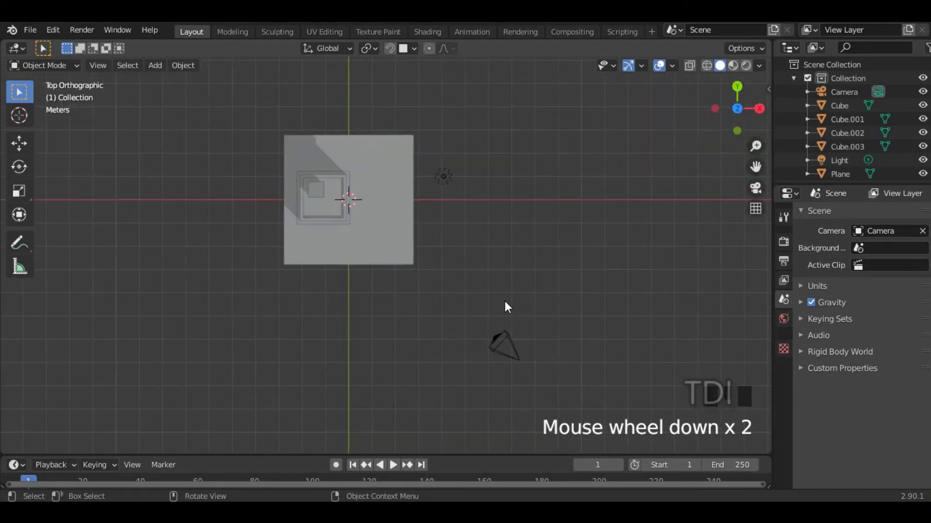
shift+middle_drag(505, 305, 506, 289)
key(KP_7)
shift+middle_drag(500, 341, 469, 304)
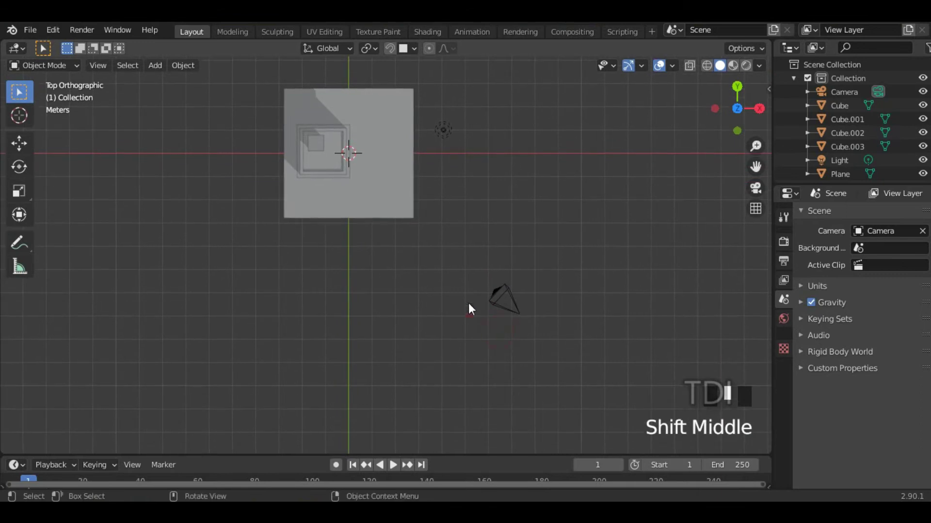
shift+right_click(348, 266)
scroll(367, 310, up, 6)
shift+middle_drag(366, 295, 372, 307)
shift+middle_drag(553, 265, 607, 266)
key(shift+a)
mouse_move(332, 223)
click(466, 223)
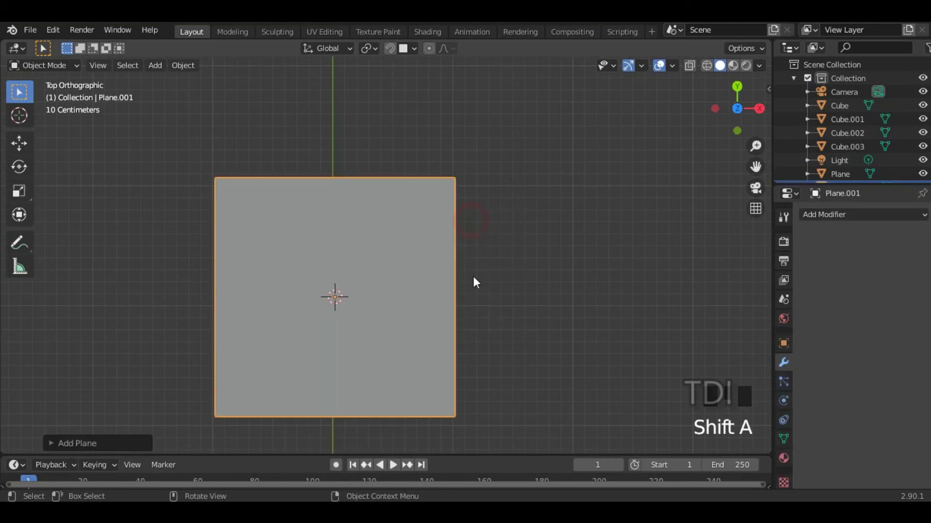
Scale the new plane along X into a narrow upright bar running along the Y axis.
scroll(473, 282, down, 4)
key(s)
key(x)
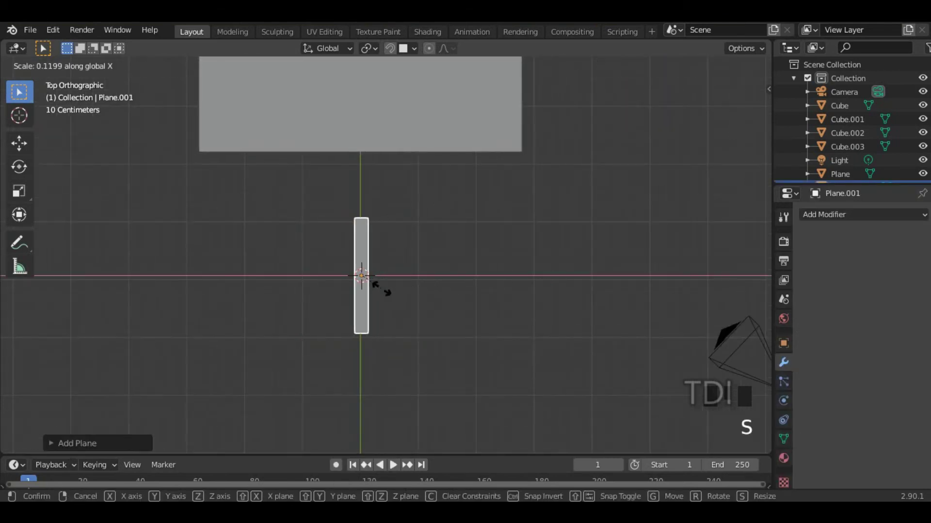
click(373, 278)
scroll(386, 290, up, 5)
shift+middle_drag(386, 291, 372, 229)
key(s)
right_click(376, 228)
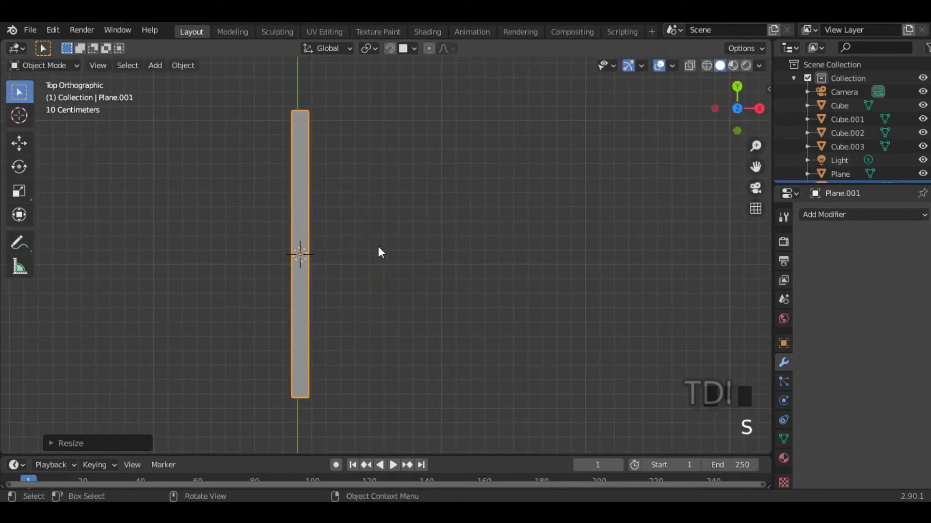
Duplicate the narrow bar along positive X to make the second upright of the door frame.
key(shift+d)
key(x)
click(550, 272)
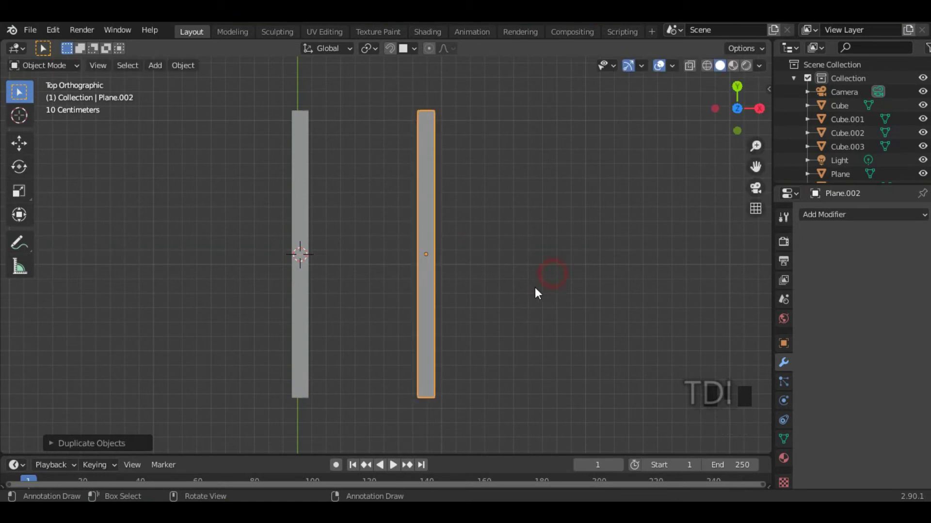
Duplicate the second upright, rotate the copy 90° about Z, and place it as a crossbar at the uprights' positive-Y ends.
key(shift+d)
right_click(483, 250)
key(r)
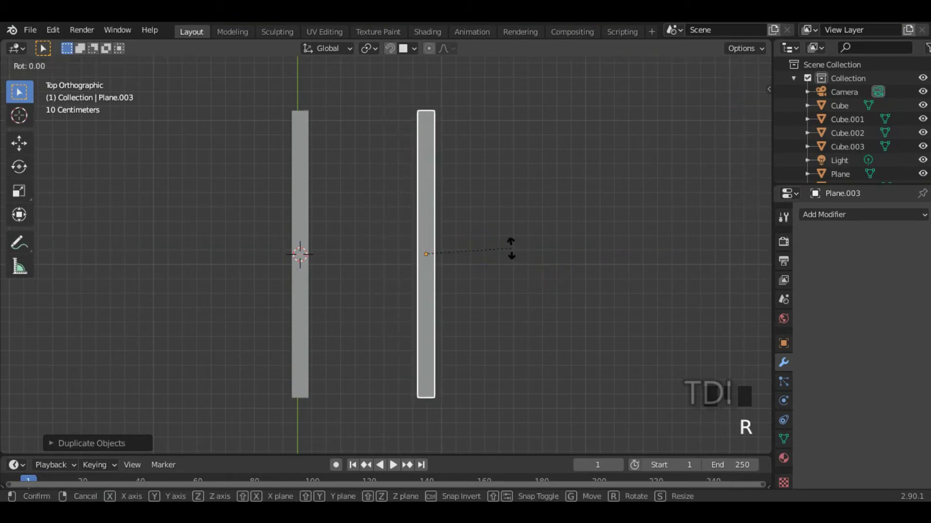
text(z)
text(90)
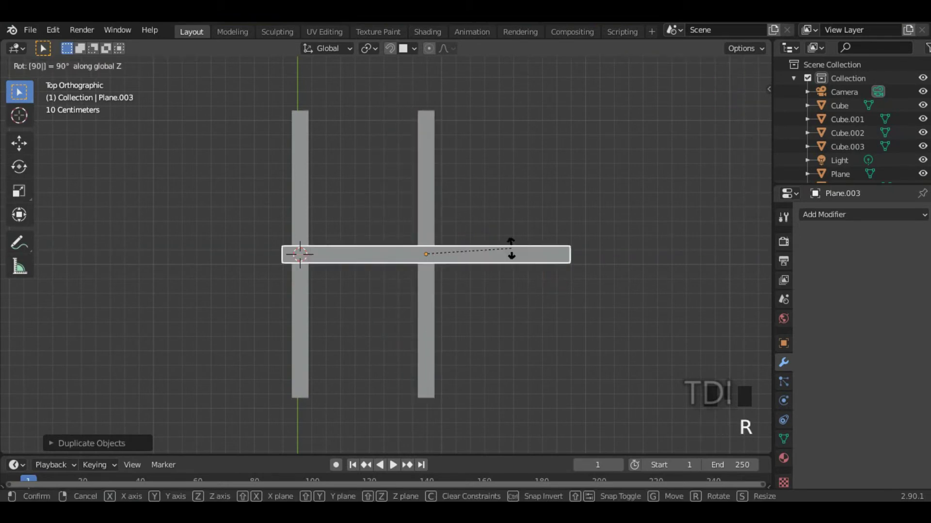
click(514, 247)
key(g)
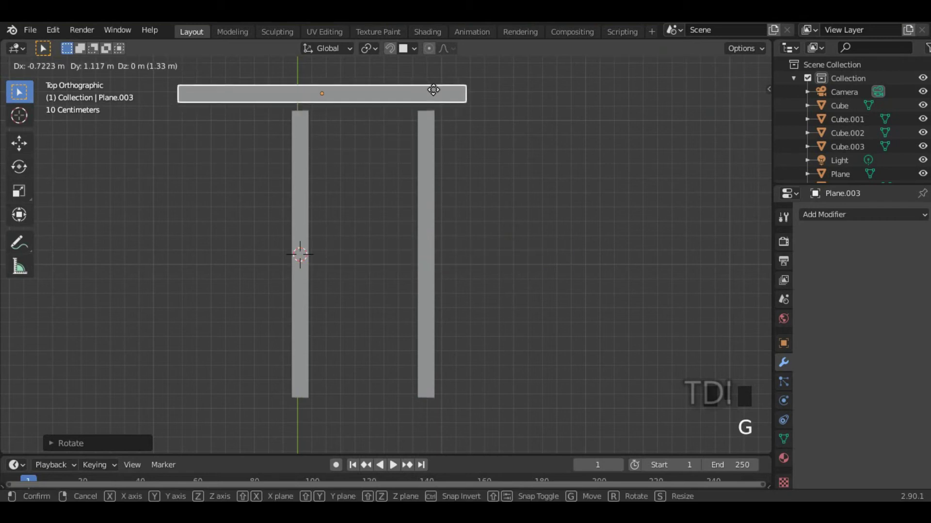
click(471, 99)
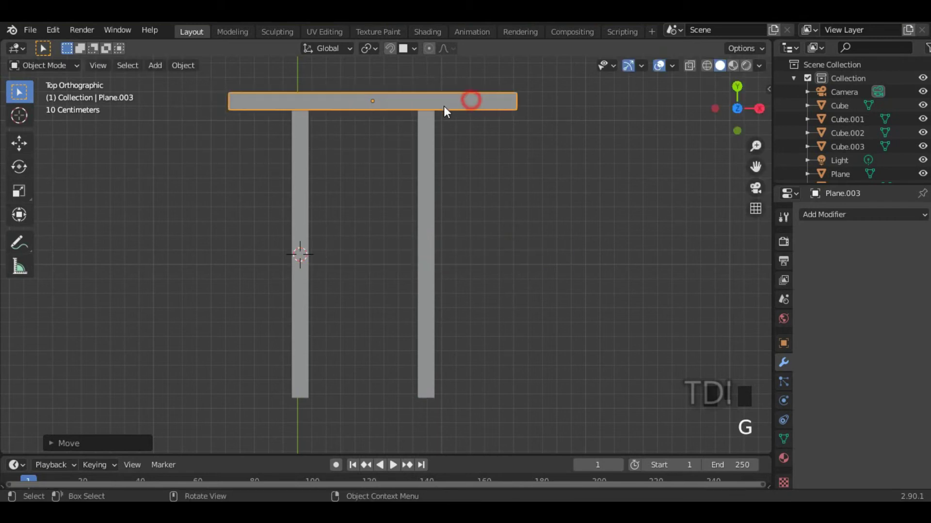
Set snapping to Vertex and snap the crossbar along X to the outer corner of the first upright.
click(415, 48)
click(368, 116)
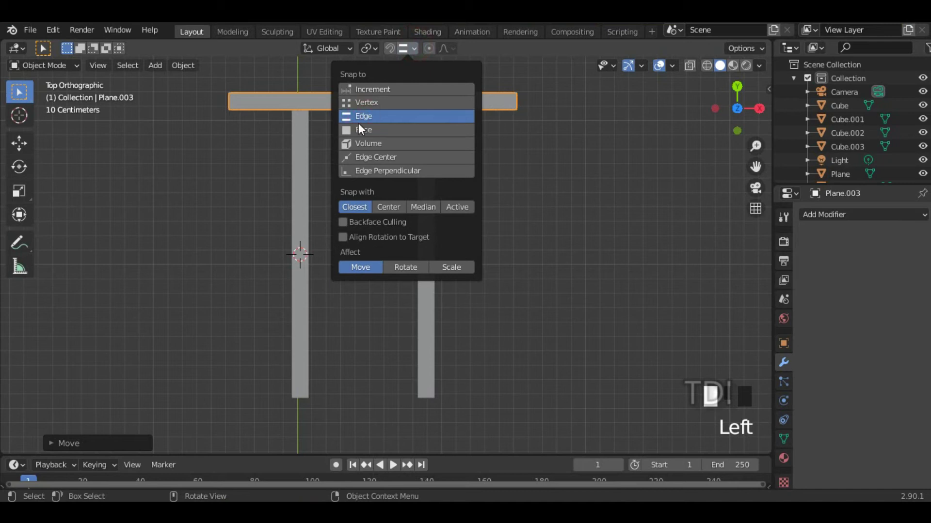
click(365, 102)
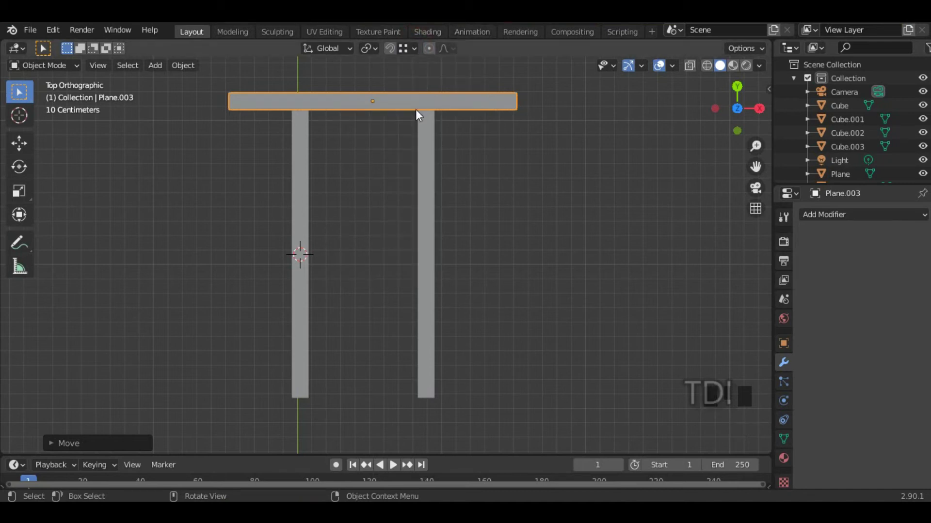
key(g)
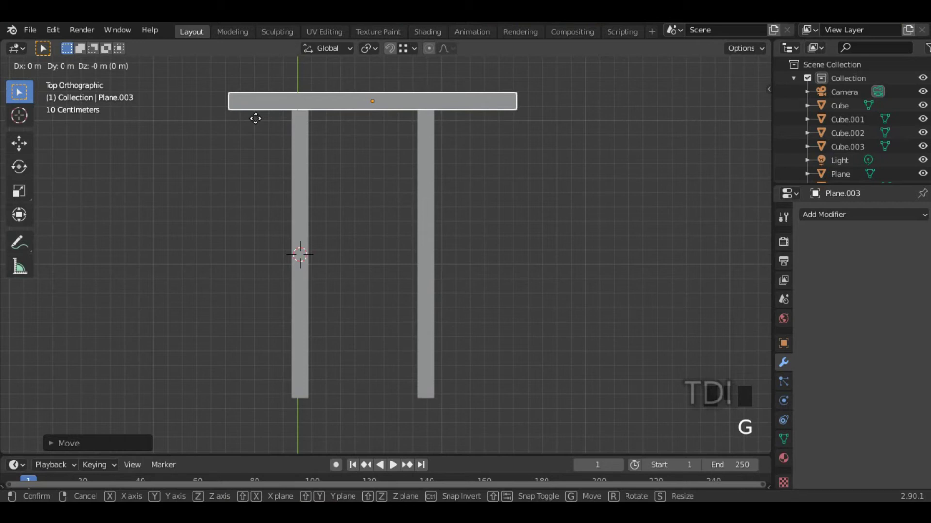
key(x)
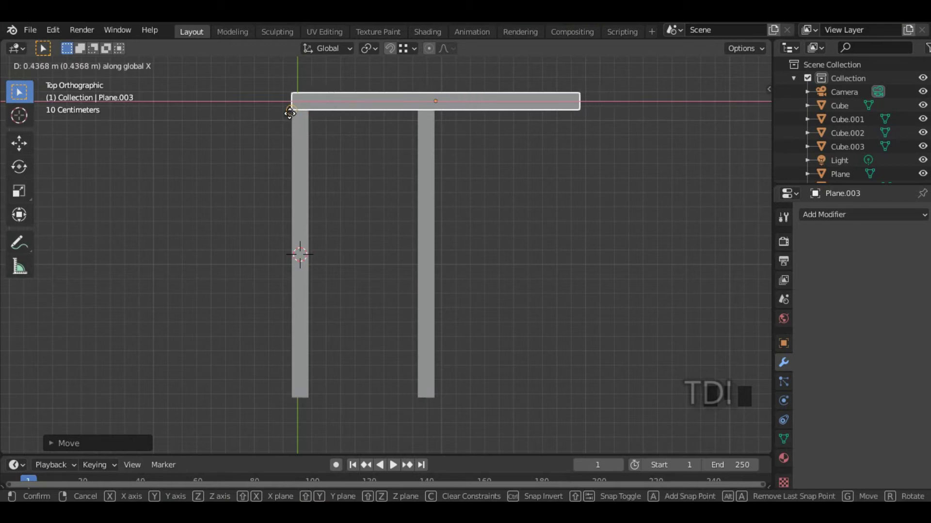
click(290, 108)
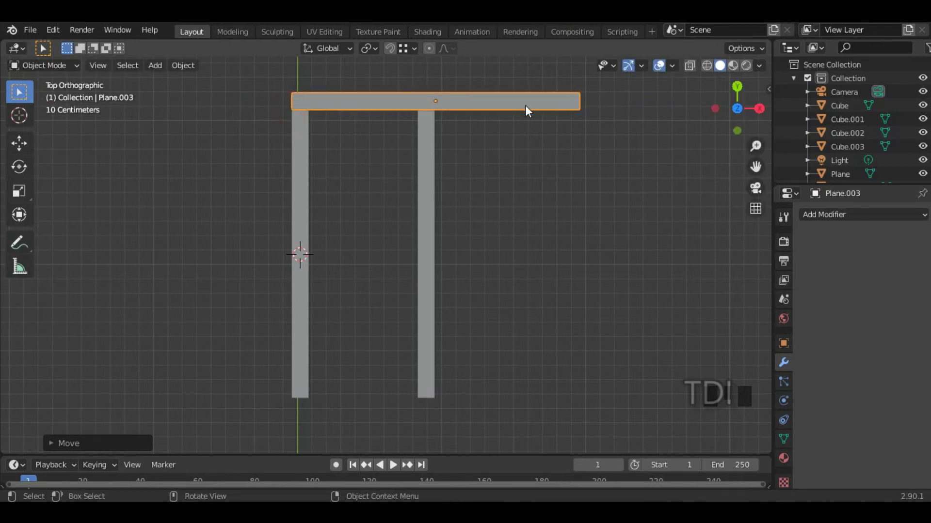
Shorten the crossbar along X to about half its length and snap its end back to the first upright's outer corner.
click(554, 100)
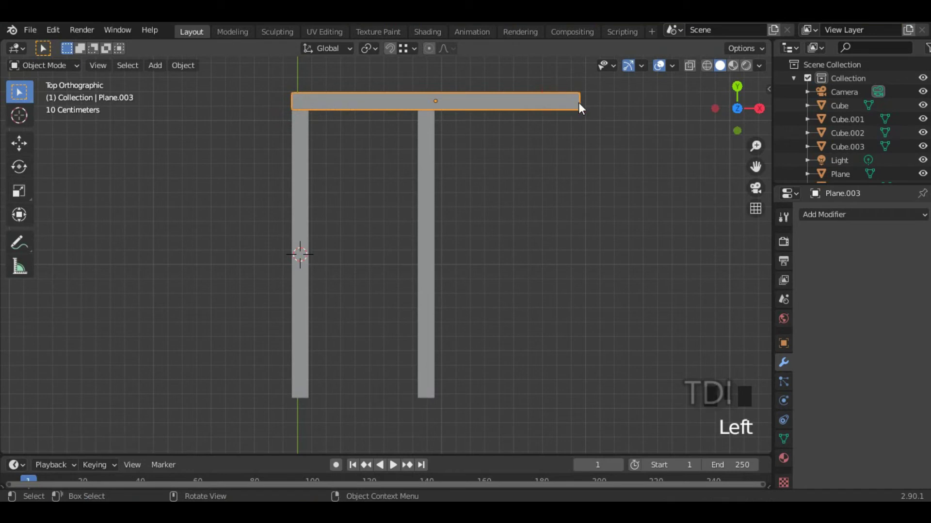
key(s)
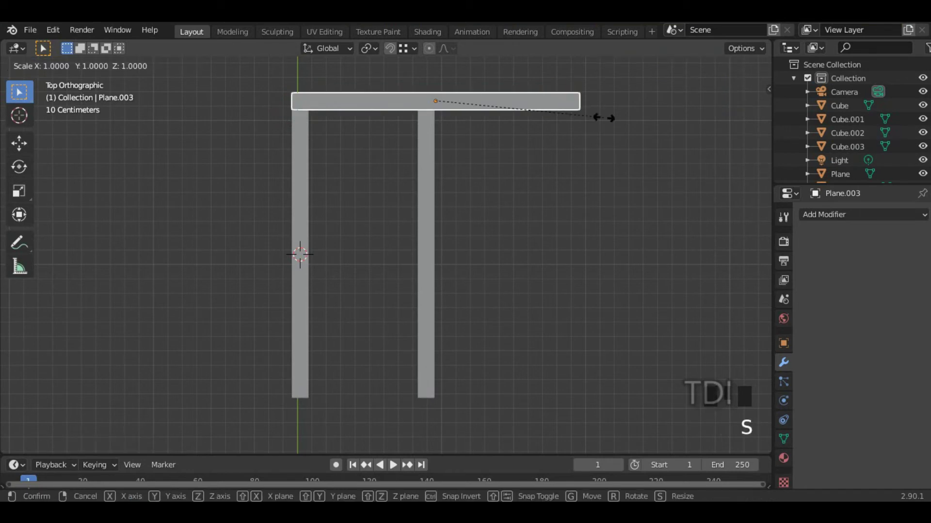
key(x)
click(520, 117)
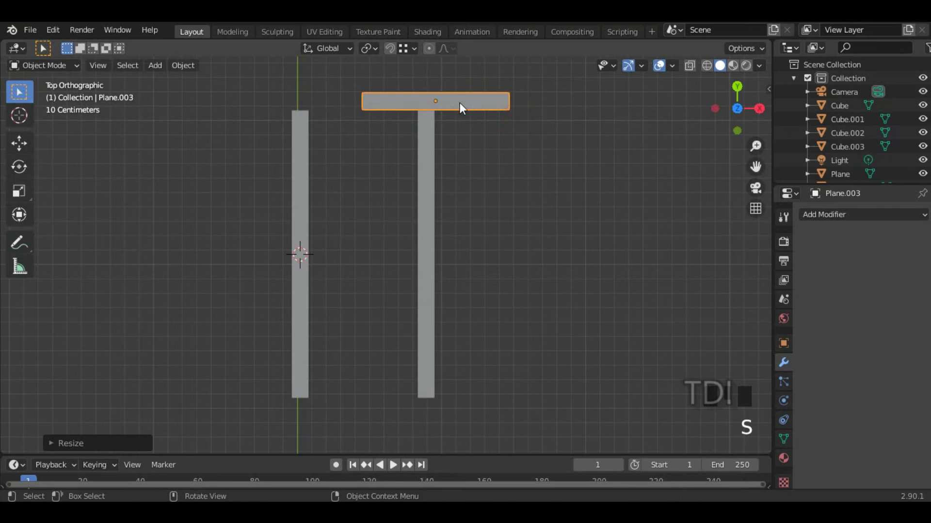
key(g)
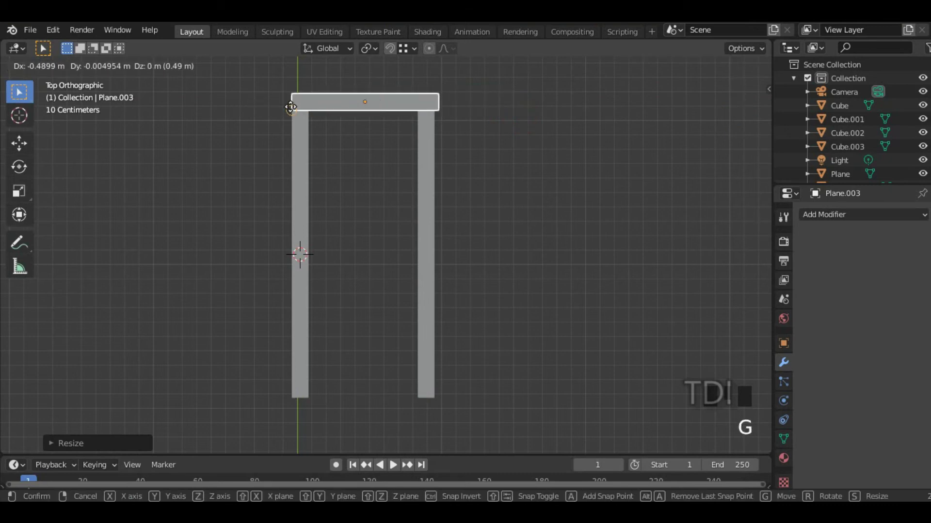
click(290, 108)
Fine-tune the crossbar's length and position along X so it nearly spans both uprights' outer edges.
scroll(458, 110, up, 2)
shift+middle_drag(466, 108, 468, 182)
key(s)
key(x)
click(559, 134)
key(g)
key(x)
click(254, 121)
key(s)
key(x)
click(384, 112)
Edit the crossbar's vertices, snapping both ends flush with the outer edges of the two uprights.
key(Tab)
shift+middle_drag(432, 113, 451, 156)
drag(242, 108, 284, 184)
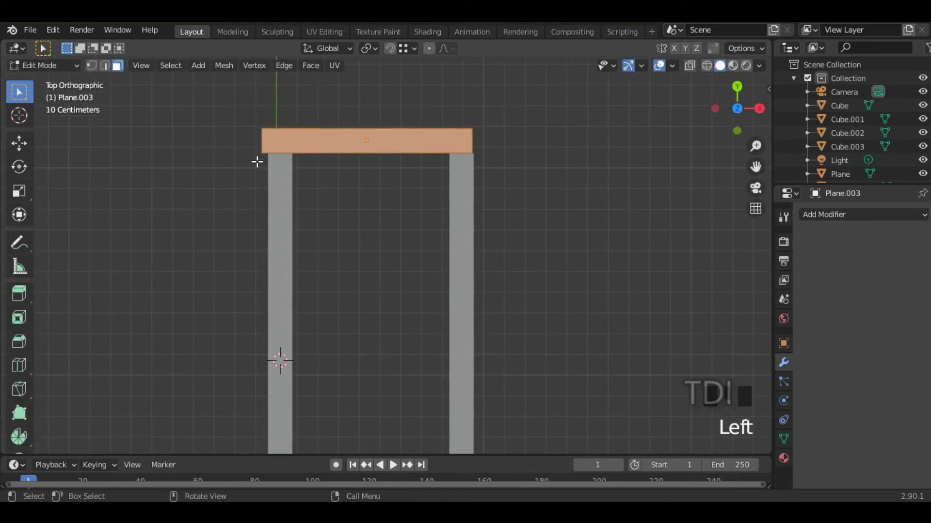
click(256, 162)
click(91, 68)
drag(203, 77, 270, 160)
key(g)
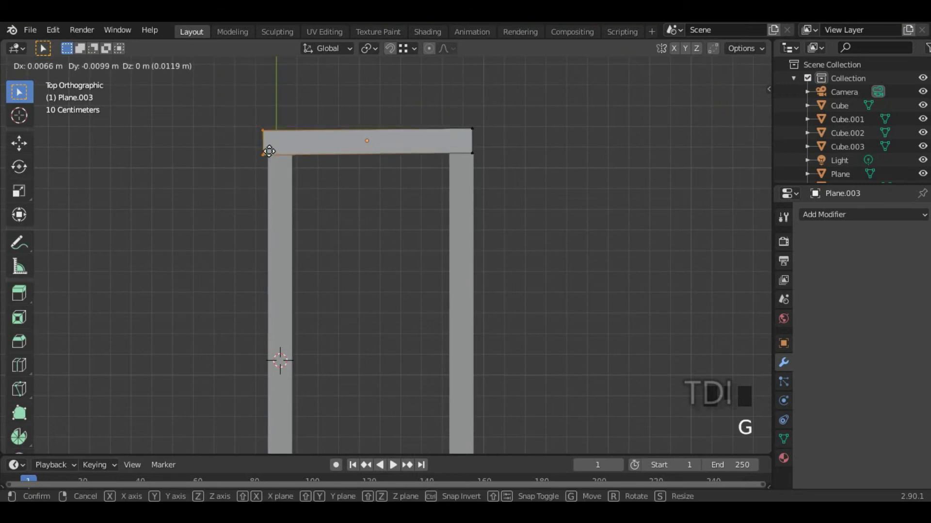
click(270, 153)
drag(496, 171, 460, 116)
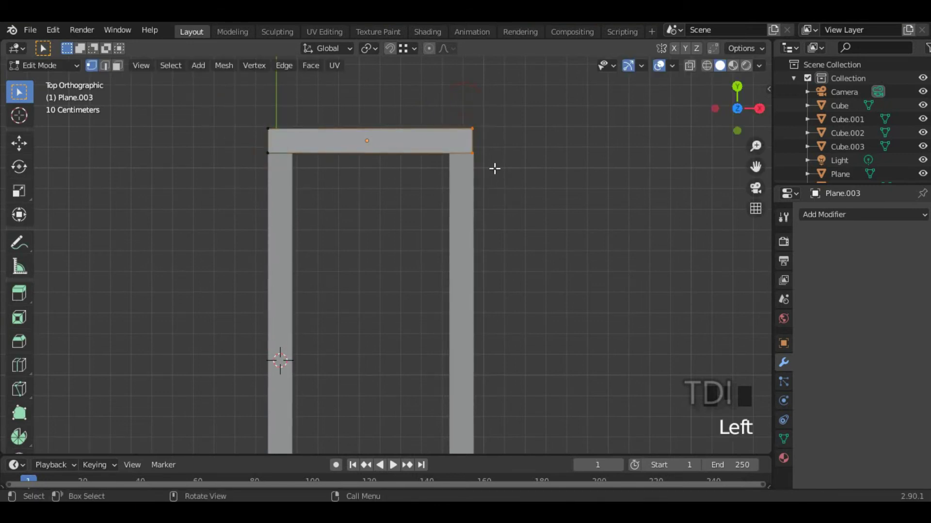
key(g)
click(473, 154)
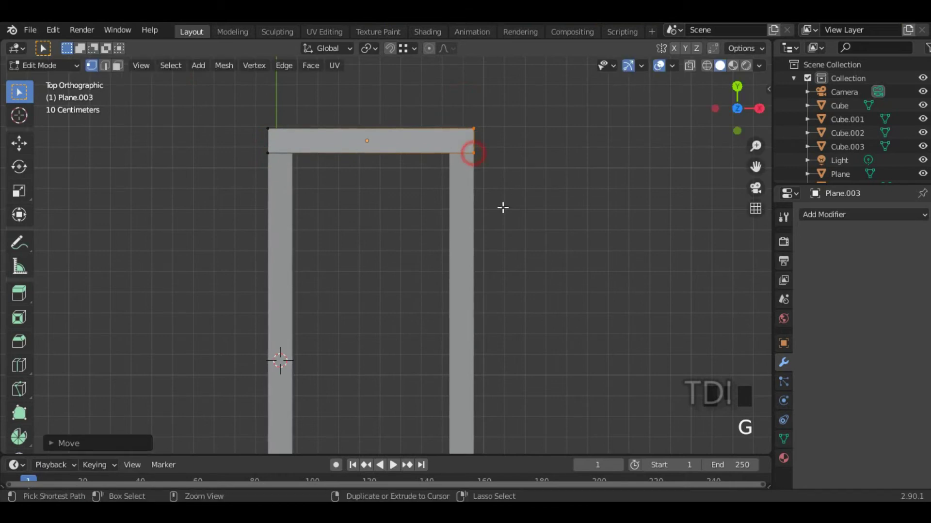
Duplicate the crossbar twice along negative Y, placing one copy near the uprights' middle and one flush with their far ends.
scroll(494, 251, down, 2)
shift+middle_drag(494, 251, 487, 220)
key(Tab)
scroll(489, 199, down, 3)
key(shift+d)
key(z)
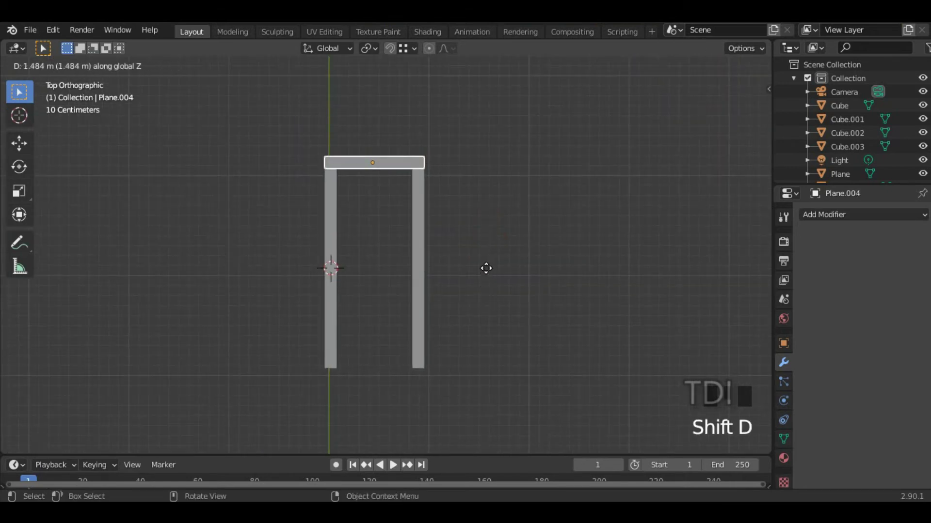
key(y)
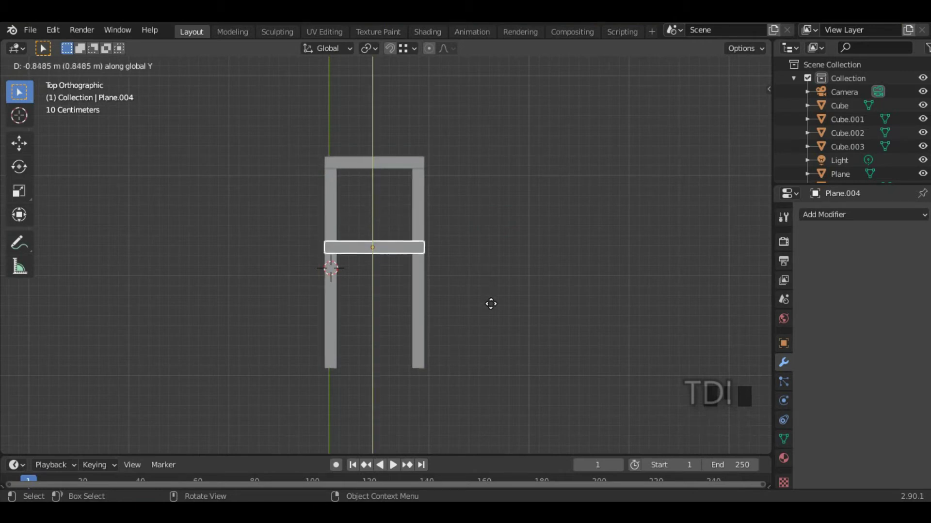
click(490, 309)
key(shift+d)
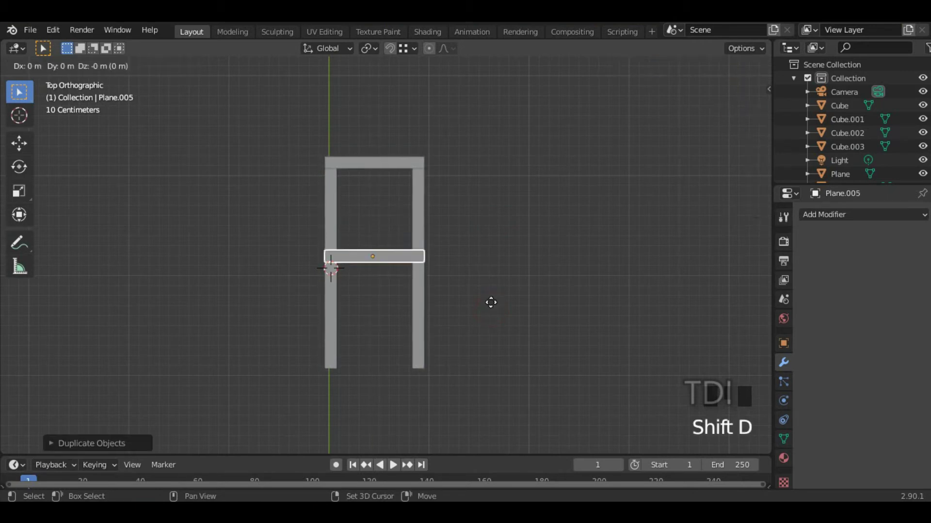
key(y)
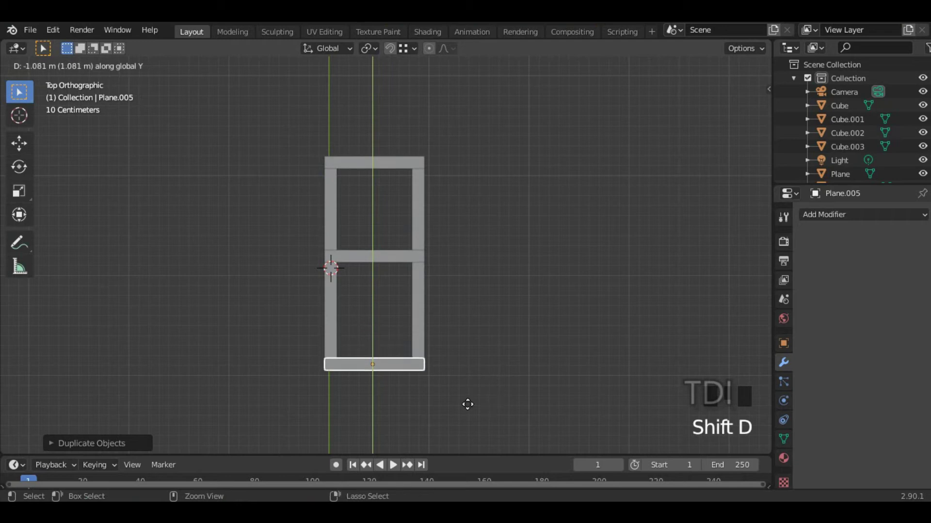
click(423, 365)
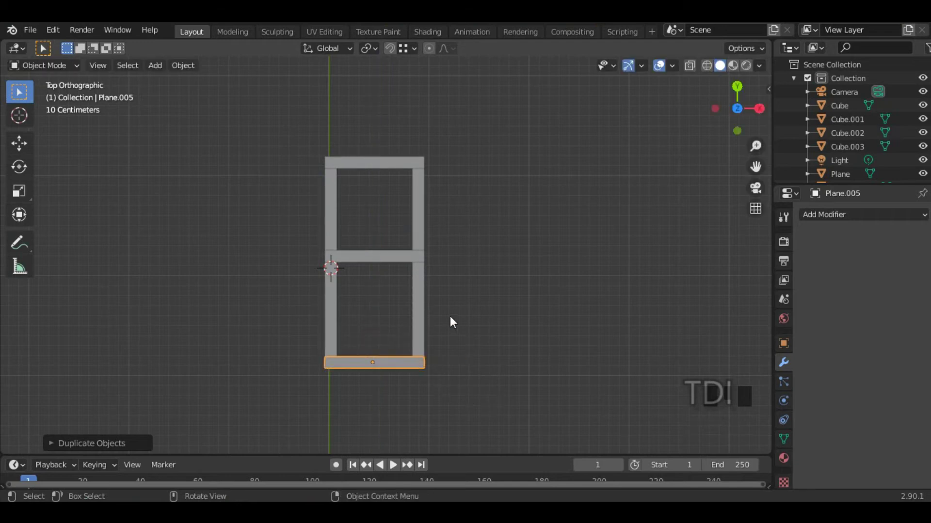
Duplicate the second upright along negative X to form a central bar midway between the two uprights.
scroll(451, 322, down, 1)
scroll(440, 333, up, 2)
shift+middle_drag(452, 314, 463, 296)
click(439, 276)
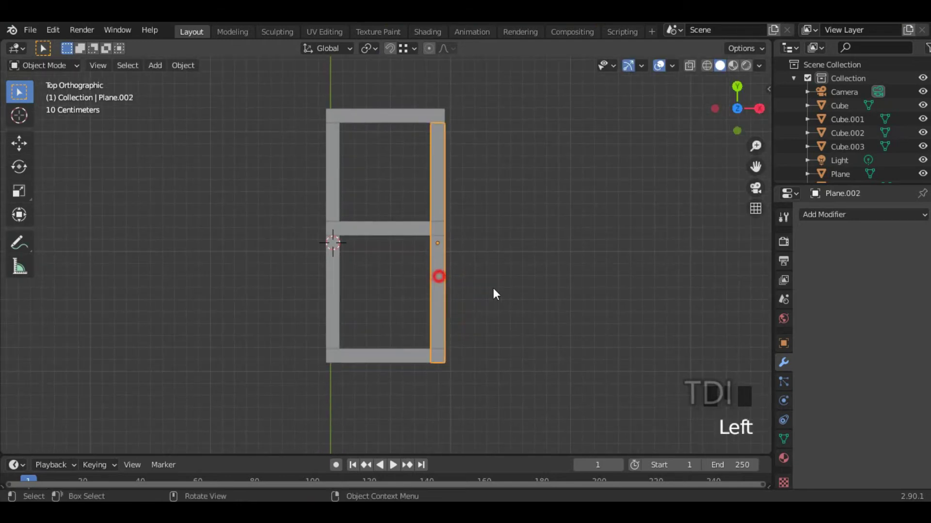
key(shift+d)
key(x)
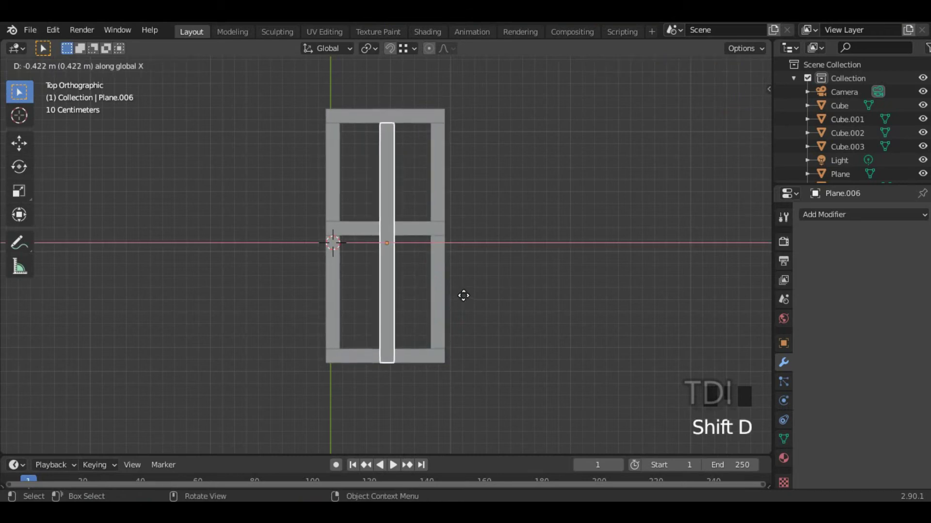
click(466, 296)
key(g)
key(y)
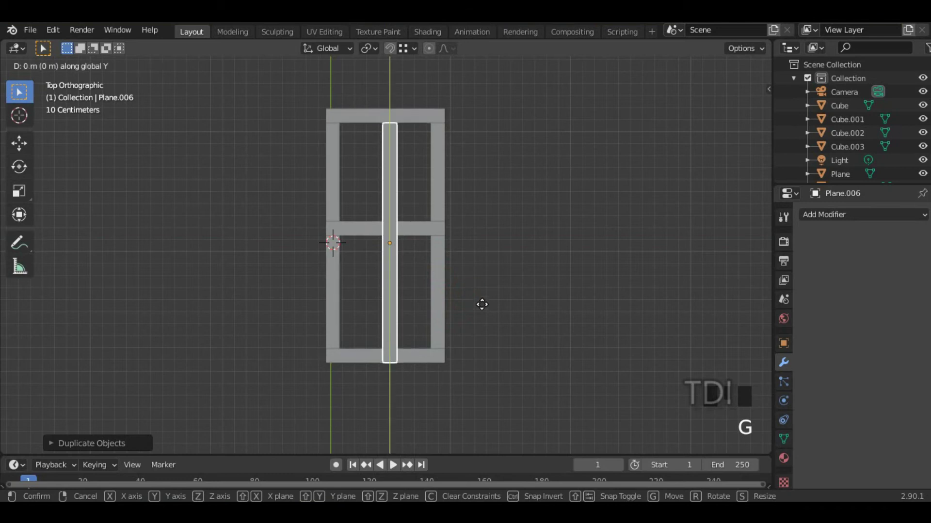
click(482, 286)
Select all the bars of the door frame and join them into one object.
middle_drag(482, 285, 518, 283)
key(KP_Decimal)
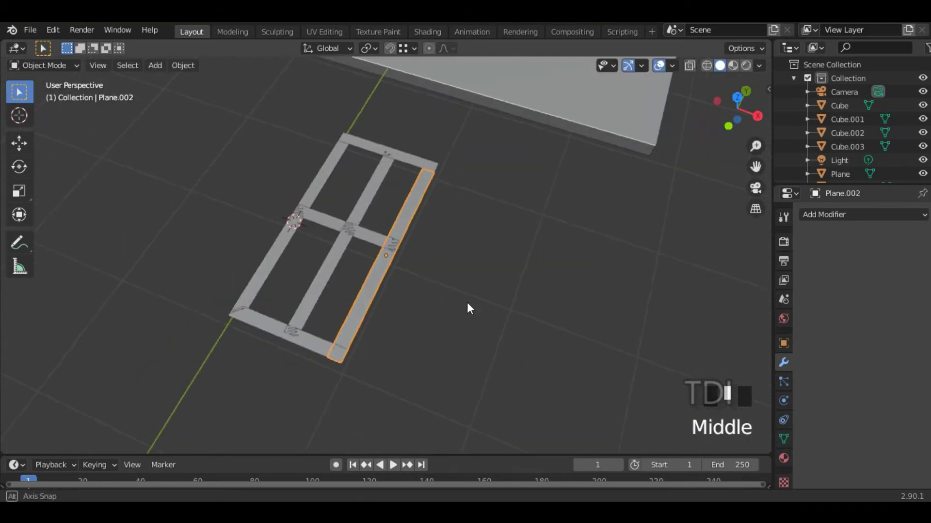
middle_drag(467, 302, 258, 175)
drag(261, 146, 458, 347)
key(ctrl+j)
Extrude all faces of the joined frame upward about 0.04 m and adjust the extruded faces along Z.
scroll(436, 374, down, 2)
key(Tab)
middle_drag(426, 344, 425, 275)
key(a)
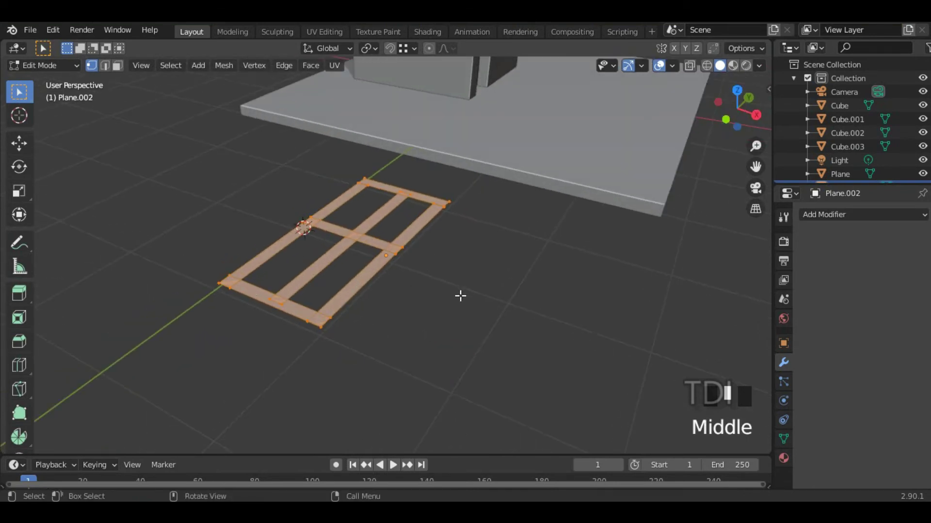
key(e)
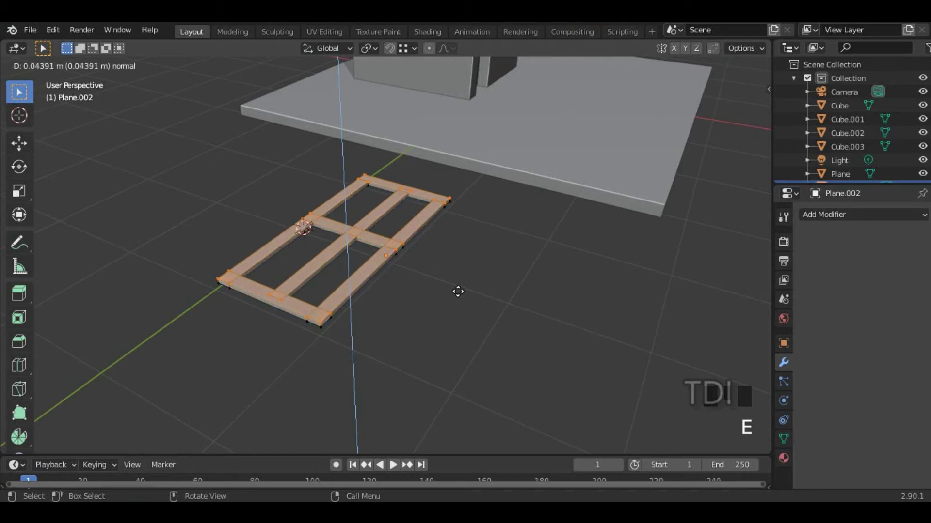
click(458, 291)
middle_drag(474, 327, 443, 289)
key(g)
key(z)
click(445, 290)
middle_drag(408, 309, 437, 324)
key(Tab)
Add a plane at the 3D cursor for the door's backing panel.
key(shift+a)
mouse_move(421, 224)
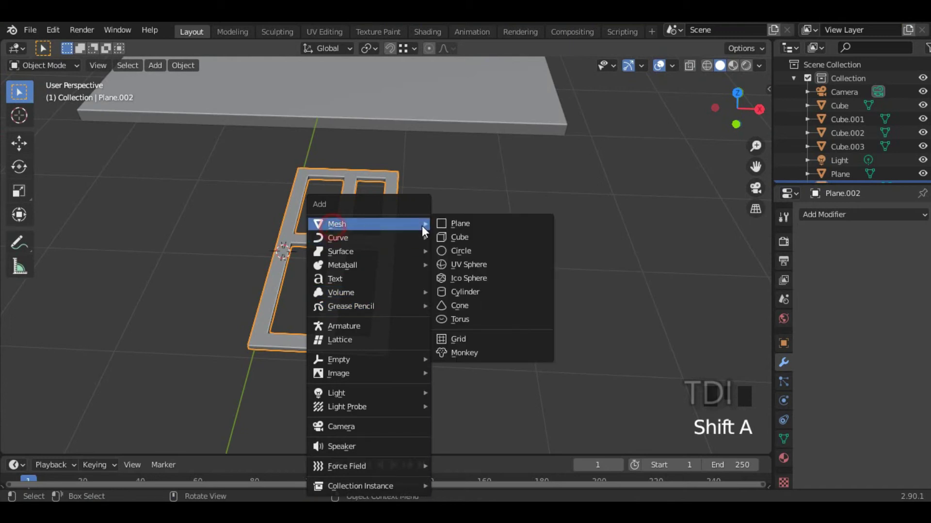
click(461, 222)
Narrow the backing plane along X and move it along X so it lies centred behind the door frame.
scroll(318, 265, up, 2)
shift+middle_drag(319, 268, 395, 184)
scroll(409, 272, down, 1)
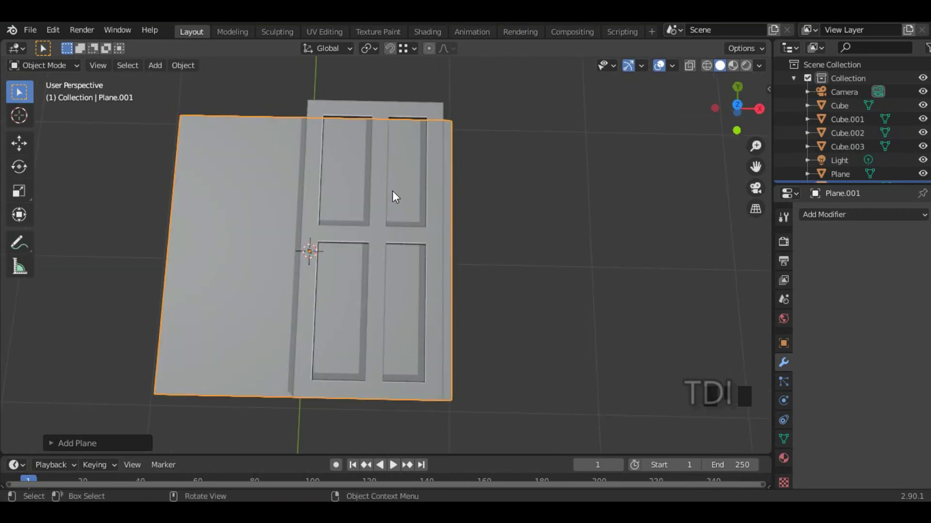
key(KP_7)
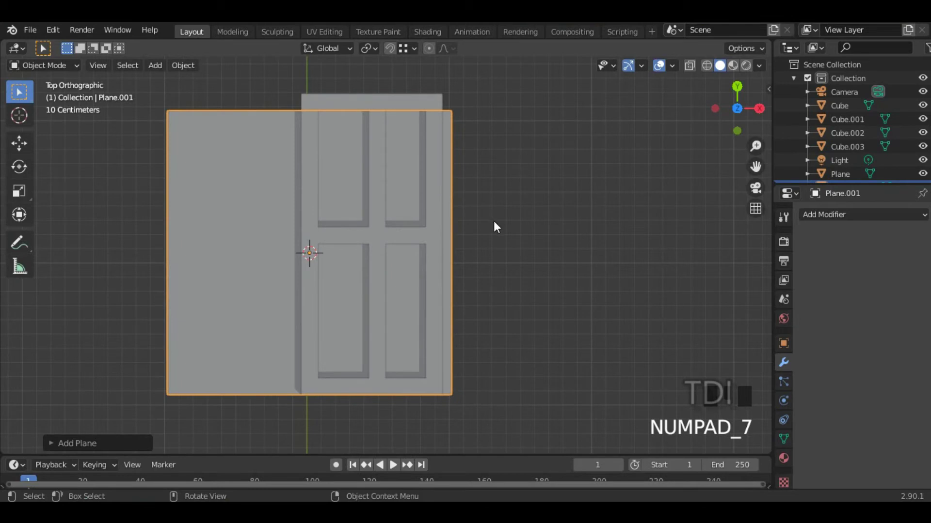
key(s)
key(x)
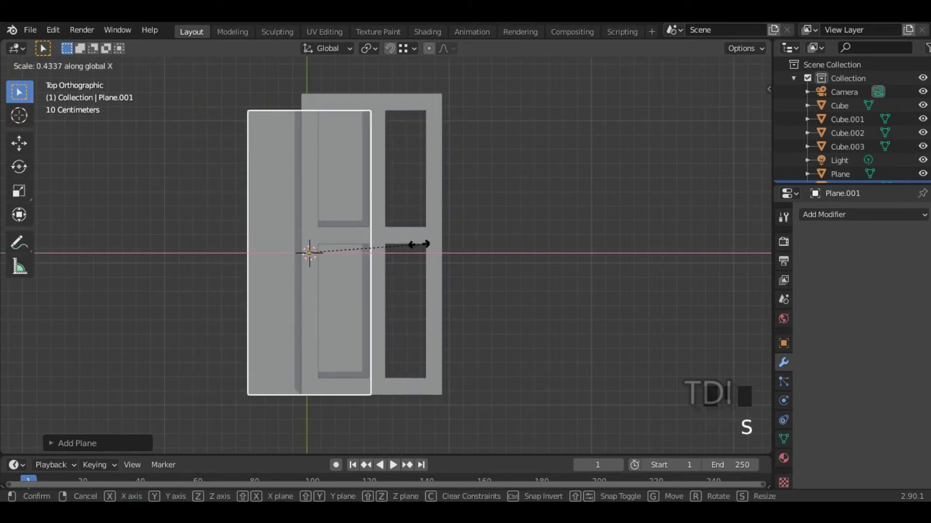
click(412, 245)
key(x)
click(426, 249)
Scale the backing plane to sit inside the frame's outer edge and shift it along Z against the frame.
key(g)
key(z)
key(s)
click(529, 241)
middle_drag(530, 241, 423, 193)
scroll(476, 214, up, 3)
middle_drag(507, 187, 382, 183)
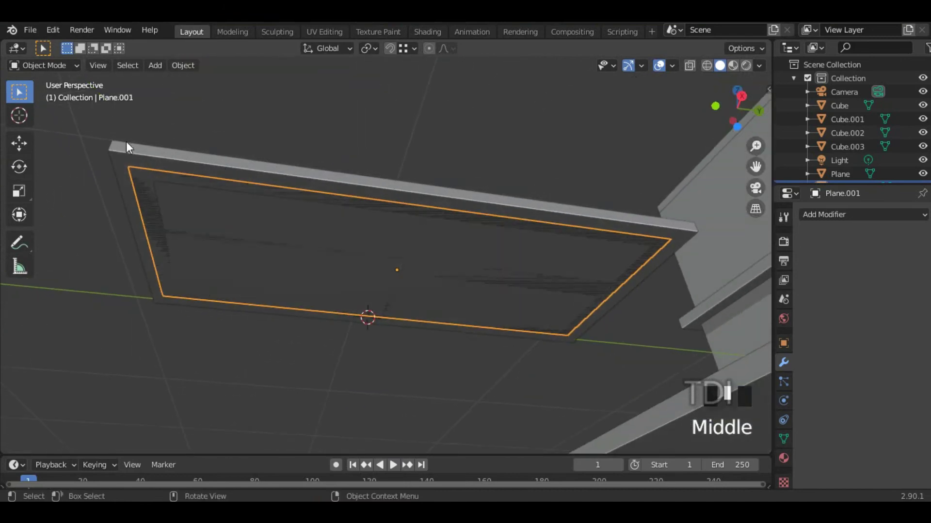
click(27, 136)
scroll(271, 206, up, 2)
drag(474, 277, 473, 267)
middle_drag(461, 194, 462, 252)
scroll(463, 235, down, 4)
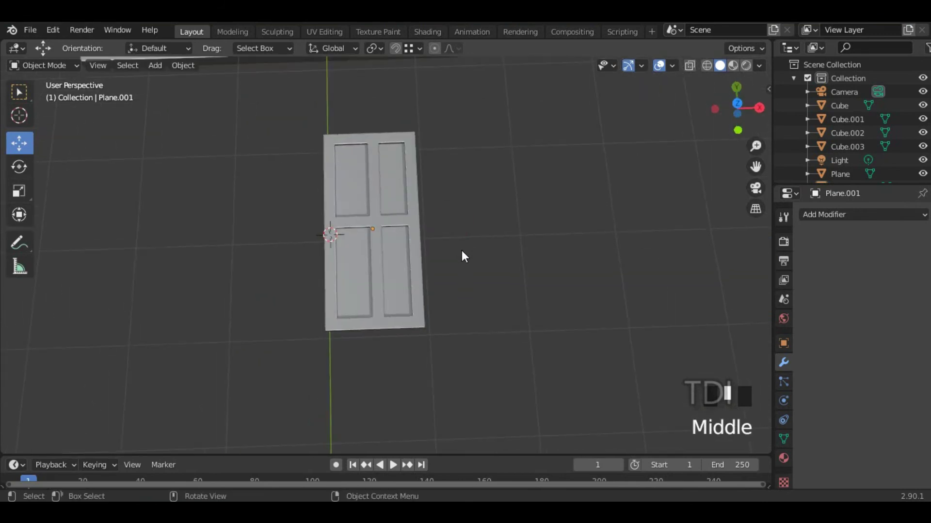
Select the door frame and backing panel together and rotate them 90° about X to stand upright.
drag(279, 150, 443, 301)
click(348, 183)
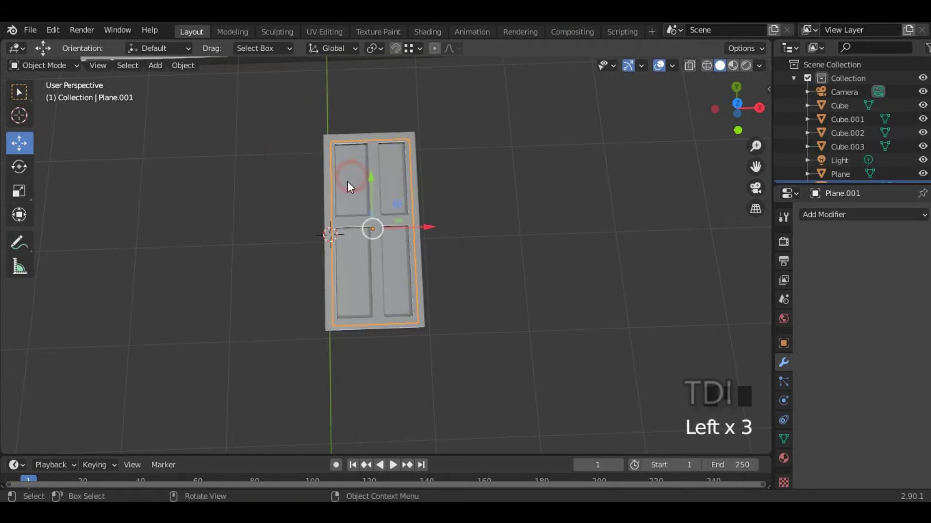
click(327, 193)
click(330, 198)
click(326, 200)
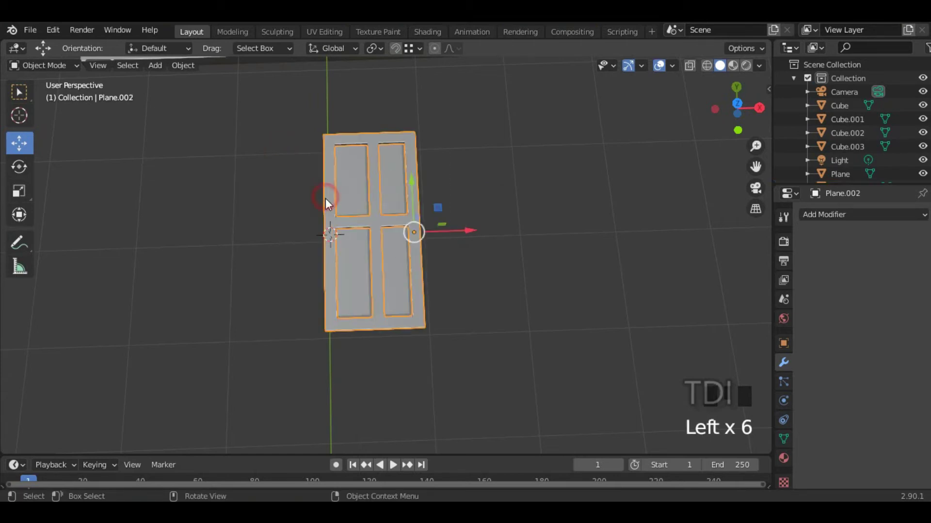
shift+click(355, 190)
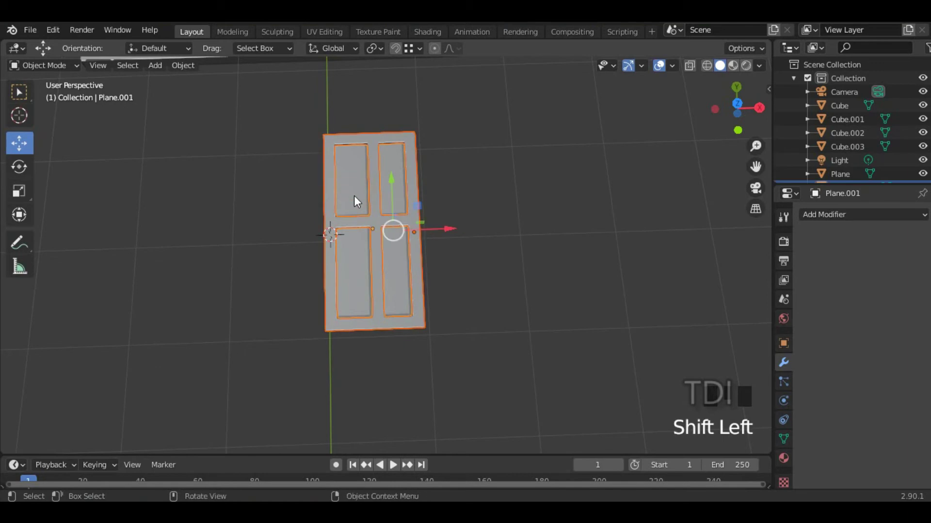
scroll(475, 245, down, 5)
middle_drag(475, 246, 409, 214)
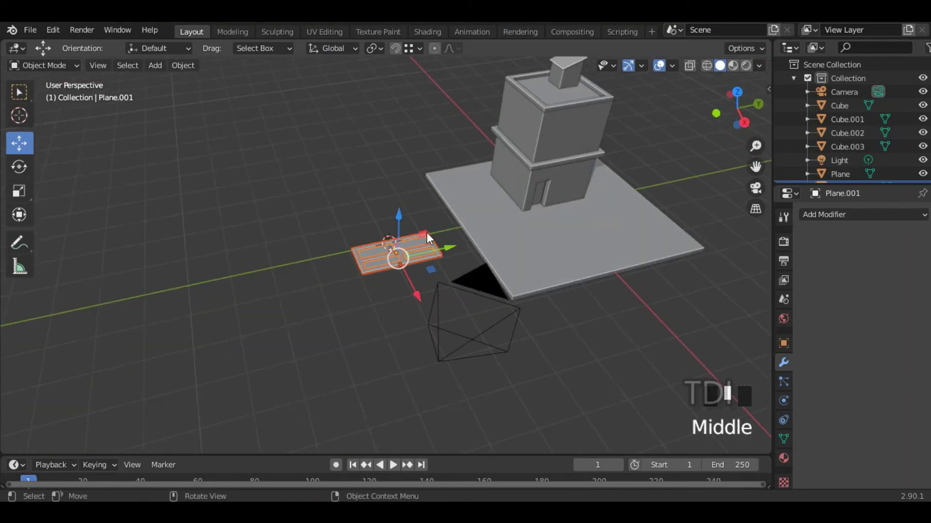
key(r)
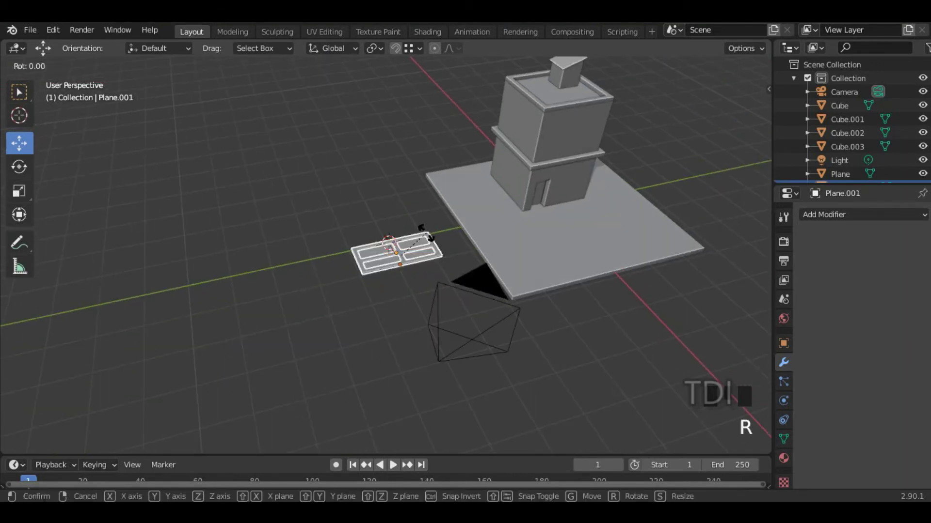
text(x)
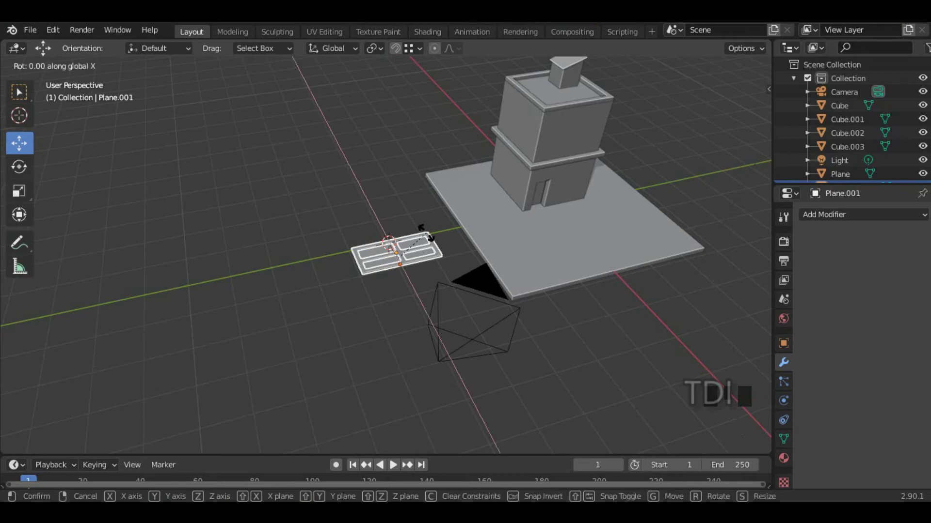
text(90)
key(Return)
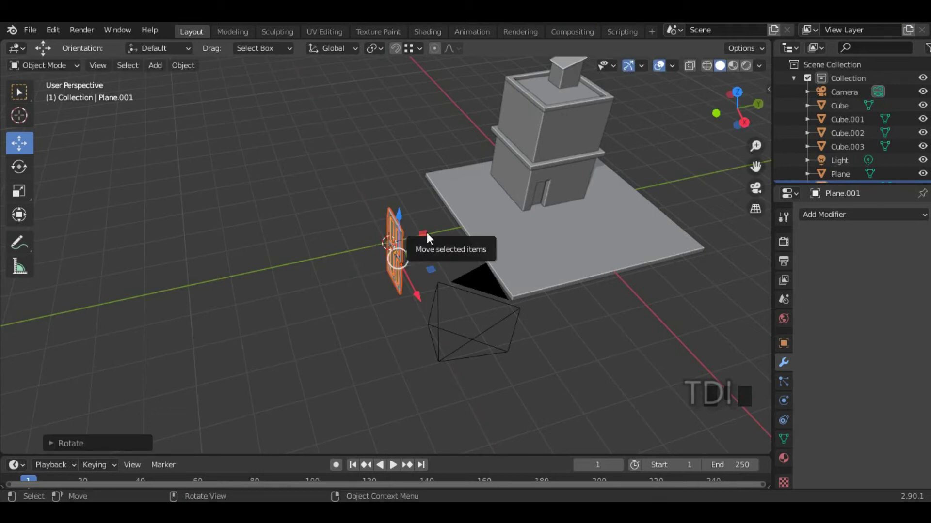
Rotate the upright door 90° about Z.
key(r)
key(z)
text(90)
key(Return)
middle_drag(478, 287, 528, 307)
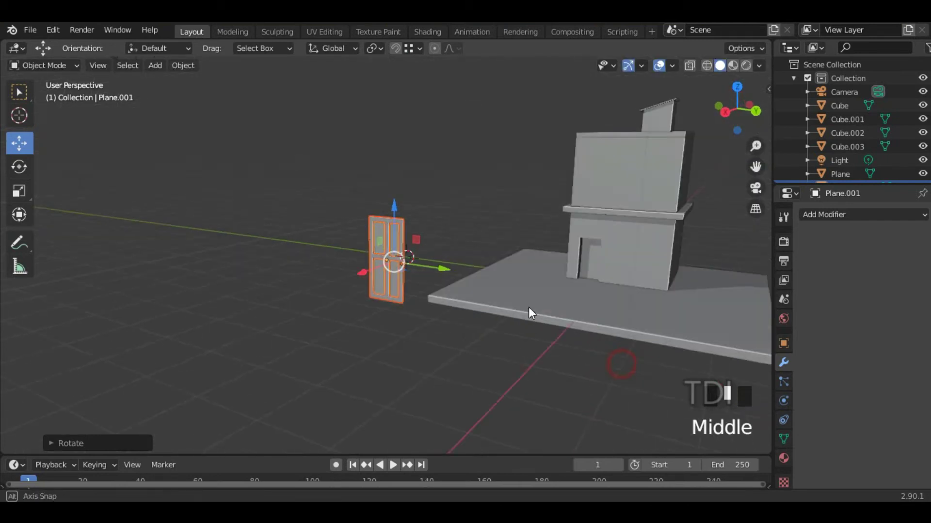
Turn on face snapping and move the door onto the building's front wall above the doorway.
scroll(669, 289, up, 2)
shift+middle_drag(669, 290, 536, 320)
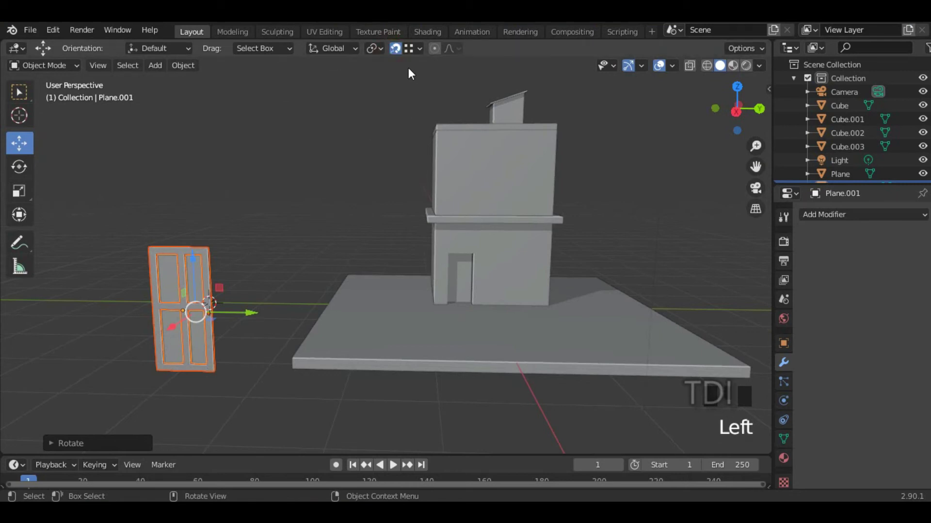
click(414, 49)
click(378, 129)
key(g)
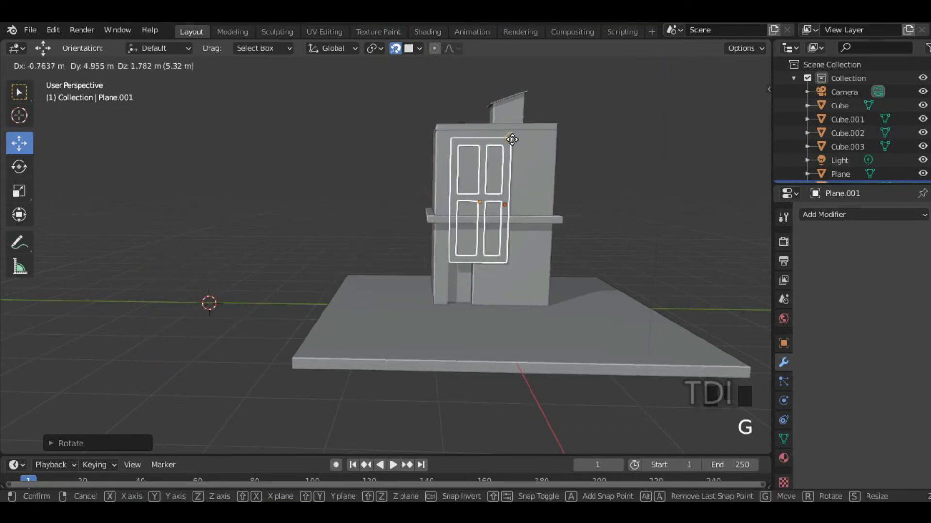
click(514, 143)
Scale the panelled door to about 0.34 and place it as a window on the upper storey above the doorway.
key(s)
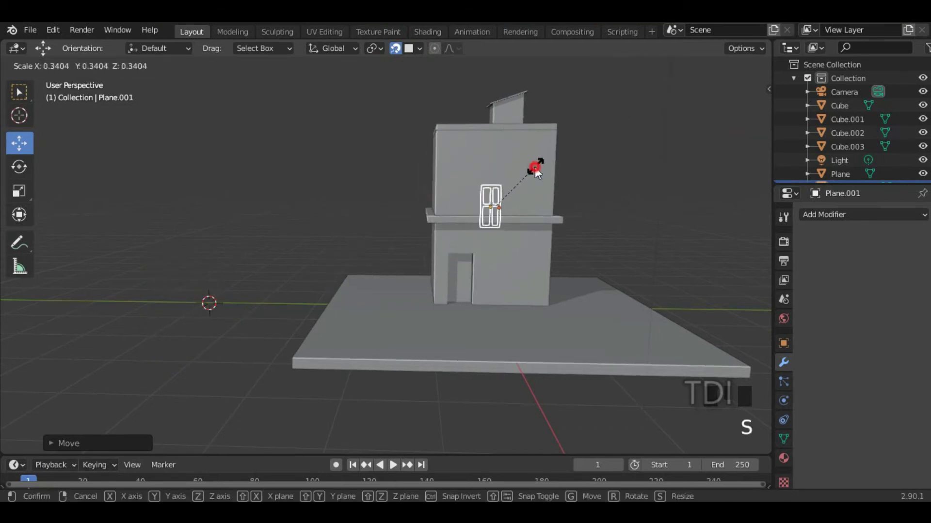
click(534, 167)
key(g)
click(466, 175)
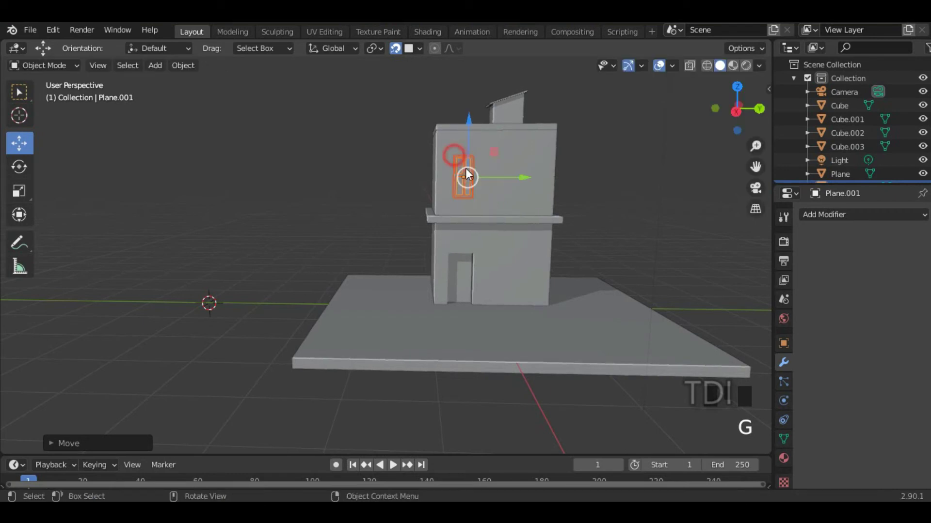
Duplicate the upper window along Y to the opposite end of the front wall.
shift+middle_drag(533, 100, 524, 145)
scroll(407, 202, up, 3)
shift+middle_drag(407, 201, 430, 248)
key(shift+d)
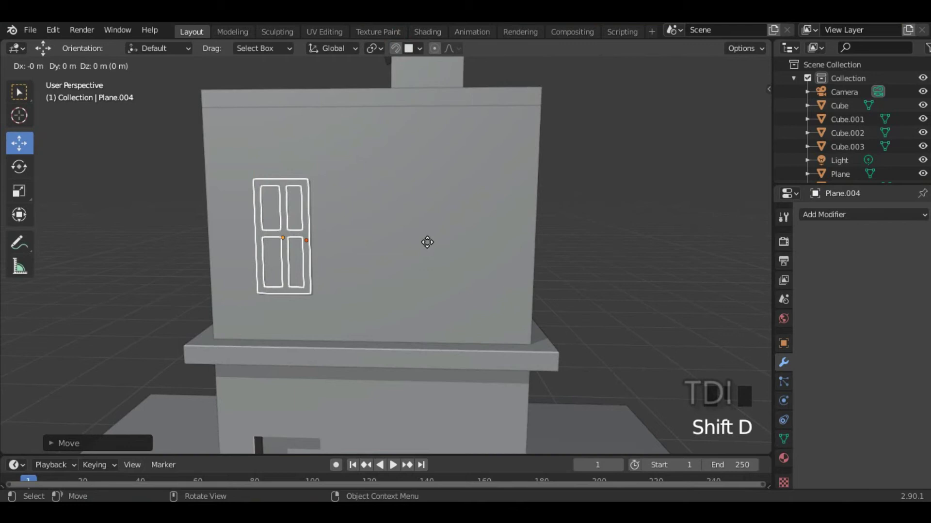
key(y)
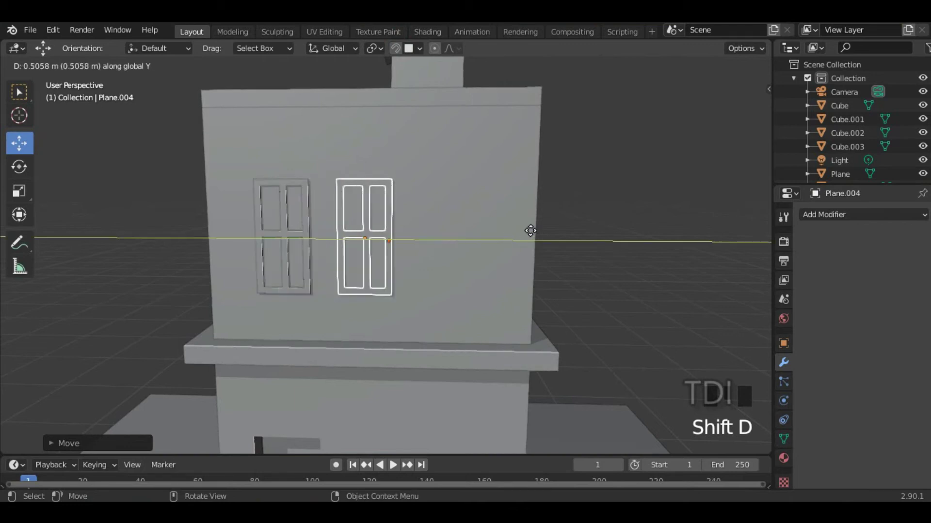
click(601, 245)
Select both upper-storey windows and adjust their height along Z.
scroll(601, 245, down, 5)
shift+click(351, 215)
shift+click(358, 218)
key(g)
key(z)
click(446, 216)
Duplicate the upper window farthest from the doorway down Z onto the ground floor and resize the copy along Z.
click(424, 223)
shift+click(430, 223)
key(shift+d)
key(z)
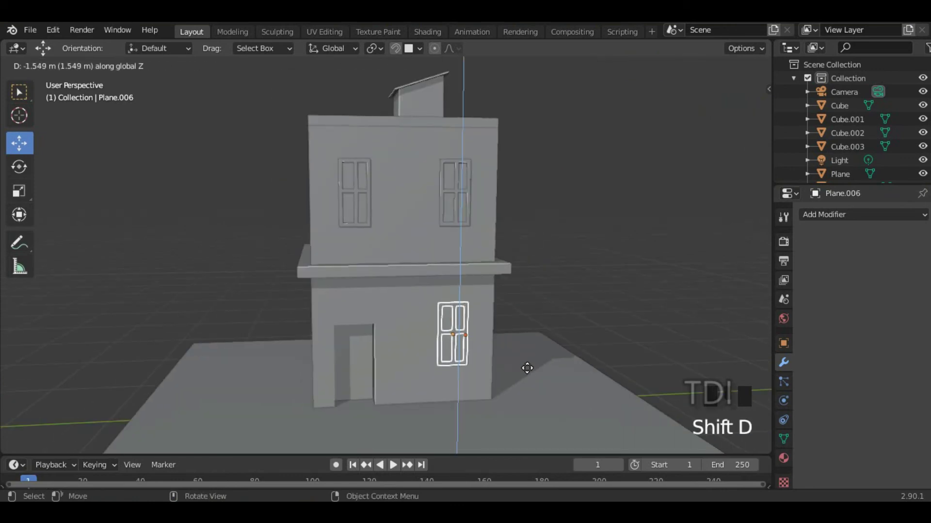
click(529, 381)
key(s)
key(z)
click(550, 320)
In front view, place the 3D cursor on the upper storey's side wall and add a cube there.
middle_drag(549, 320, 579, 235)
middle_drag(310, 197, 466, 191)
middle_drag(428, 254, 264, 239)
middle_drag(362, 269, 447, 257)
key(KP_1)
scroll(459, 210, up, 2)
scroll(507, 202, up, 3)
scroll(503, 238, down, 3)
shift+middle_drag(503, 234, 458, 216)
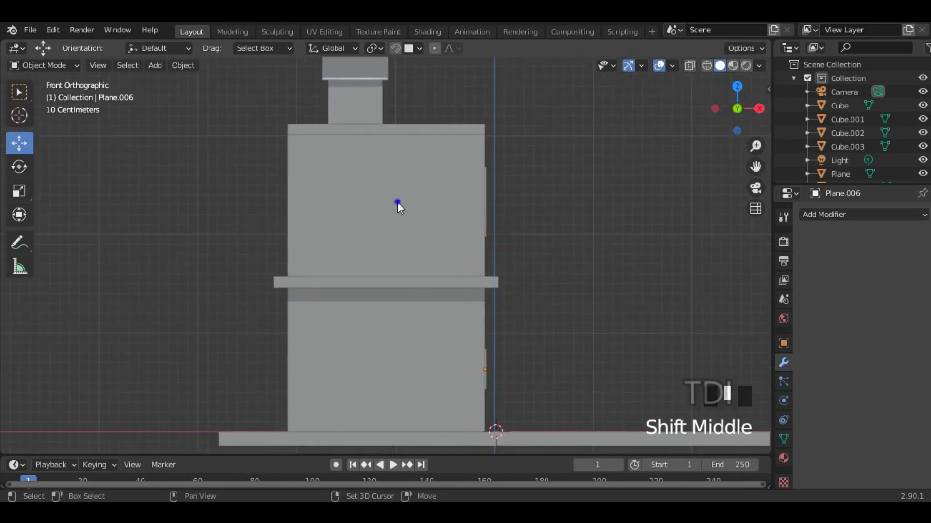
shift+right_click(397, 202)
key(shift+a)
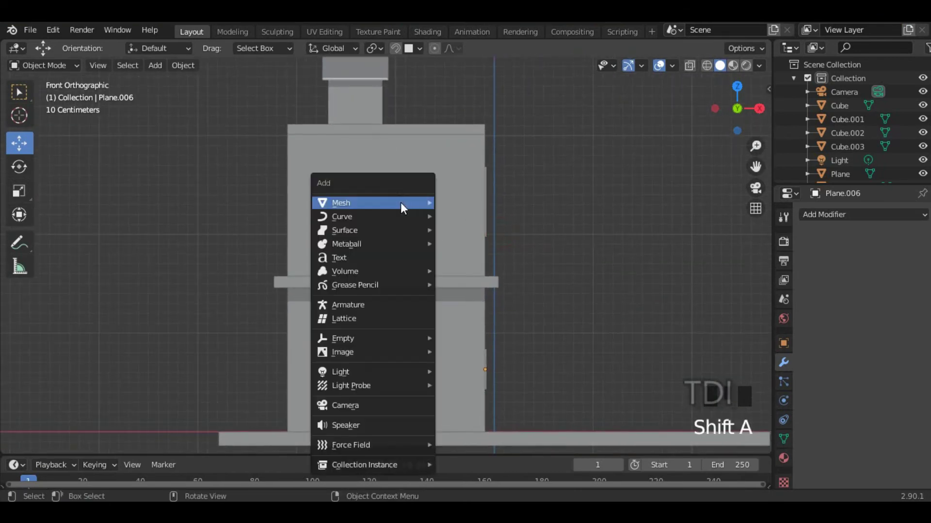
mouse_move(362, 205)
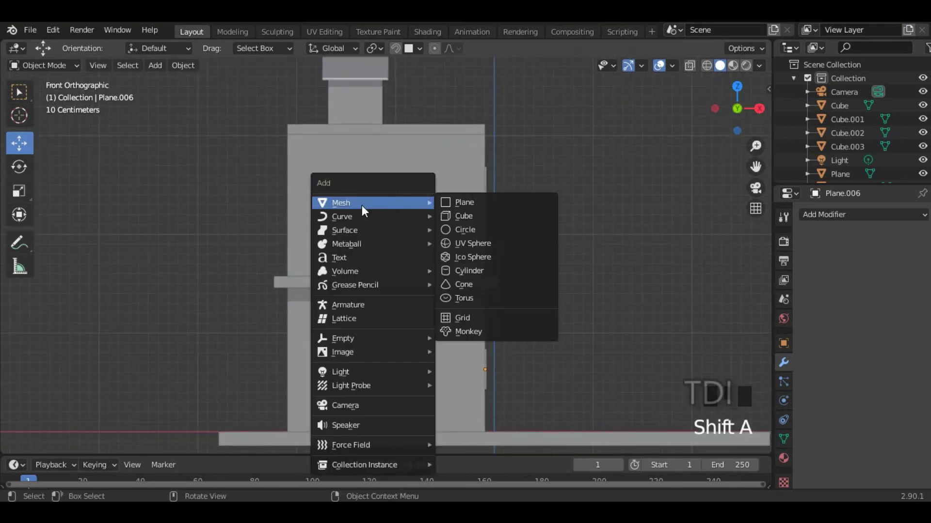
click(482, 216)
scroll(453, 217, down, 1)
middle_drag(446, 220, 630, 223)
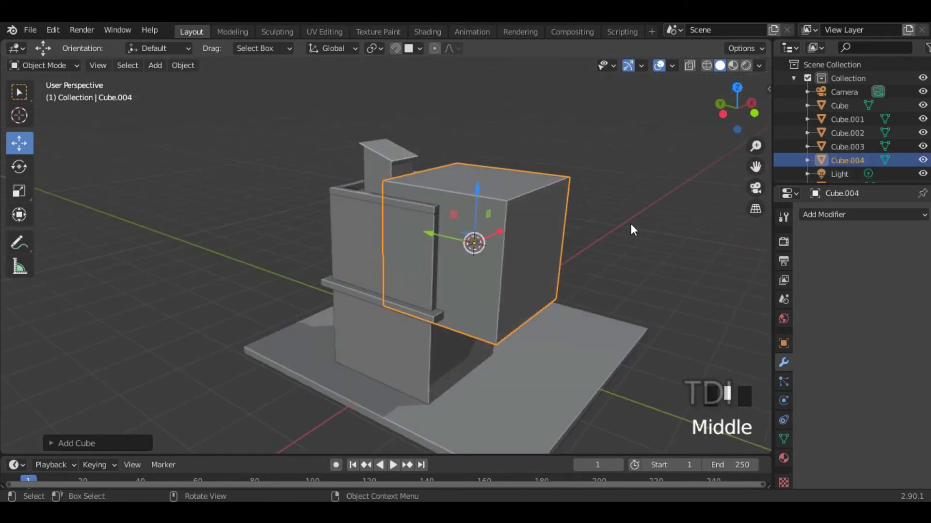
Scale the new cube down to a small block on the side wall and frame it in view.
key(s)
click(487, 241)
scroll(499, 243, up, 4)
shift+middle_drag(513, 247, 485, 272)
key(KP_Decimal)
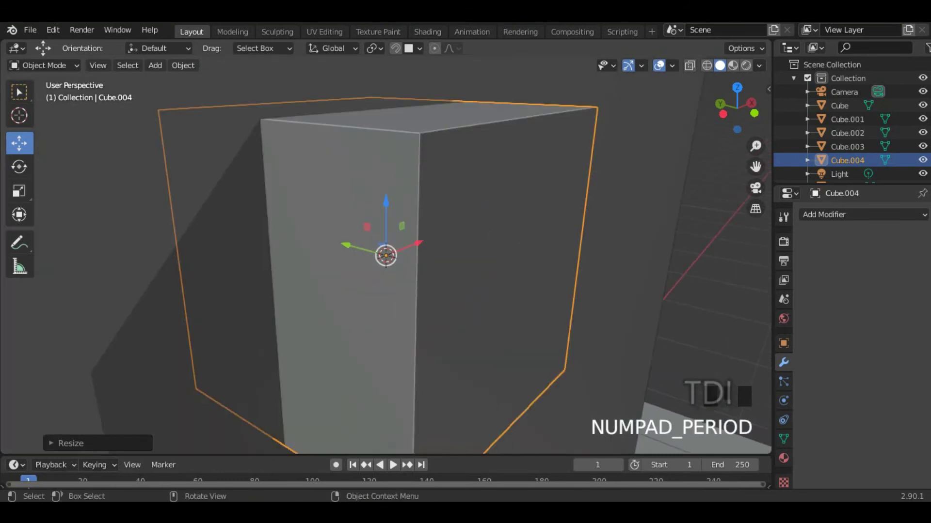
Flatten the small cube along Z and narrow it along Y to form a brick.
key(s)
key(z)
right_click(652, 261)
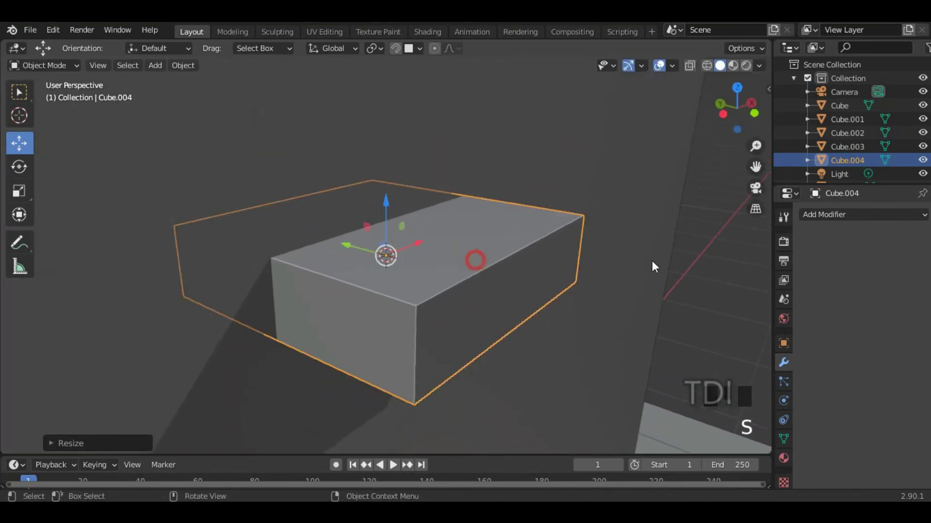
key(s)
key(y)
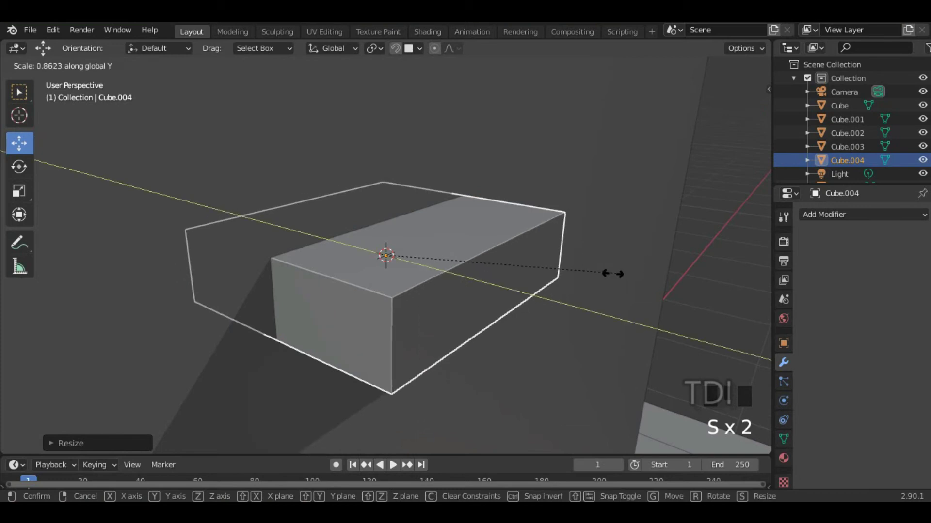
click(502, 277)
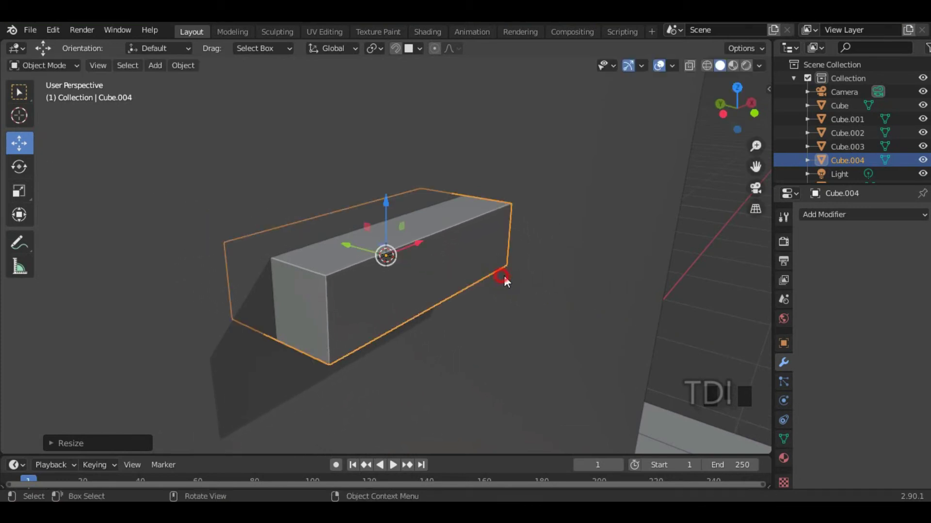
middle_drag(547, 306, 466, 290)
Snap the 3D cursor back to the world origin.
scroll(470, 296, down, 9)
click(14, 95)
middle_drag(389, 255, 468, 237)
key(shift+s)
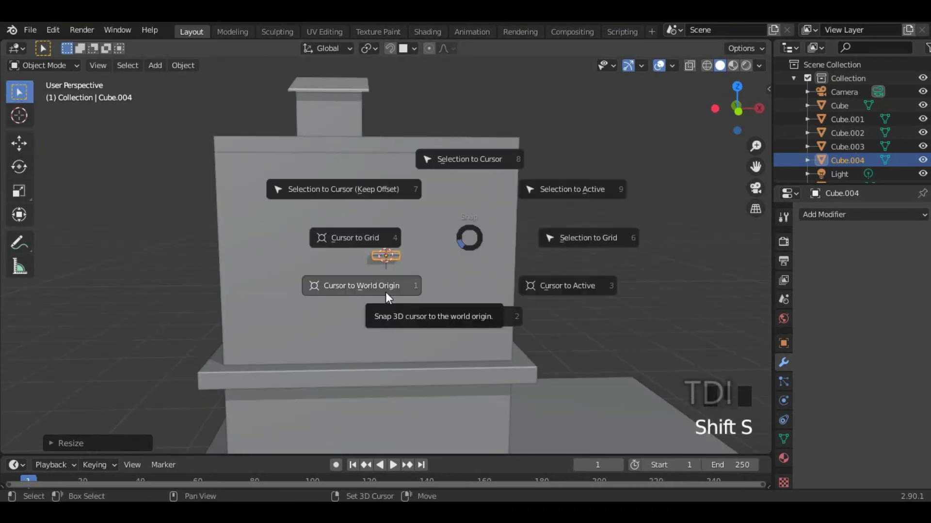
click(341, 306)
Resize the brick's depth along Y so it projects suitably from the side wall.
scroll(402, 280, down, 5)
middle_drag(402, 280, 436, 339)
click(20, 144)
key(s)
key(y)
click(542, 347)
In front view, duplicate the brick twice to form a staggered diagonal group of three on the side wall.
scroll(543, 347, down, 6)
middle_drag(543, 347, 445, 310)
click(19, 92)
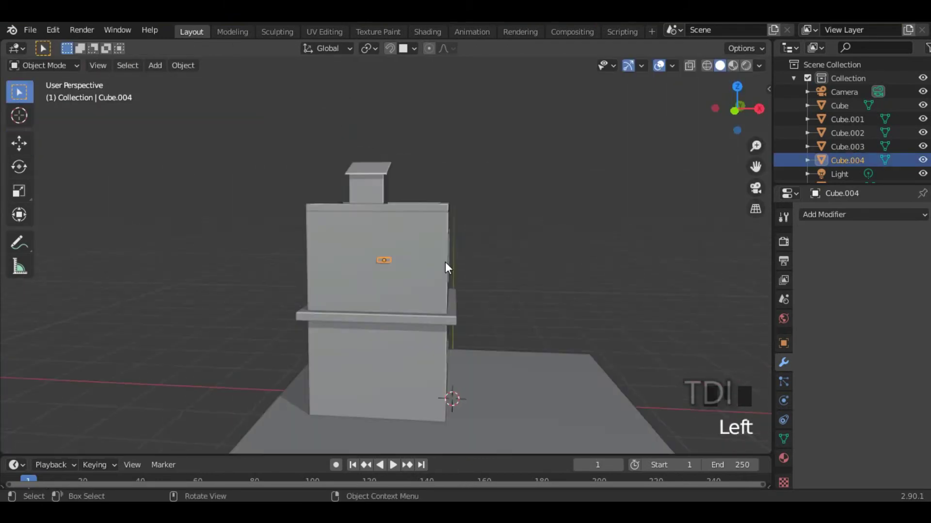
key(KP_1)
scroll(445, 262, up, 3)
shift+middle_drag(436, 267, 426, 204)
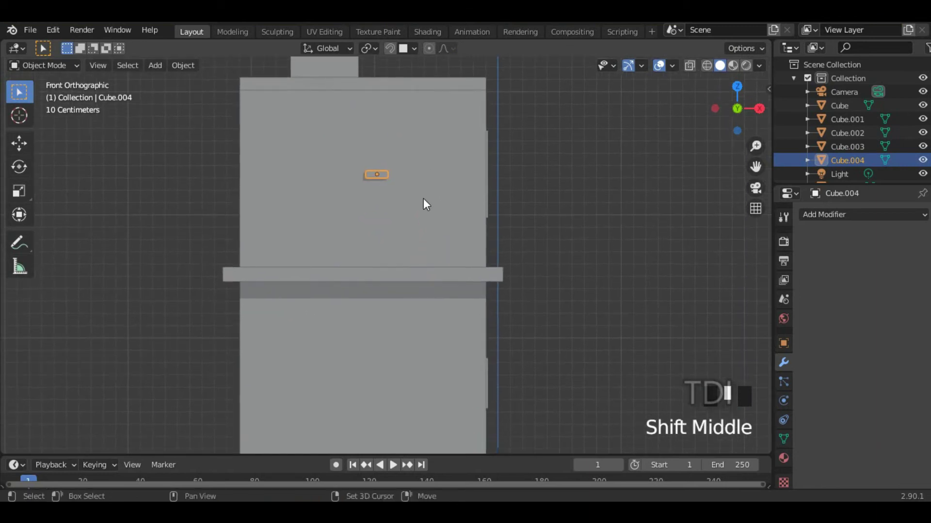
key(shift+d)
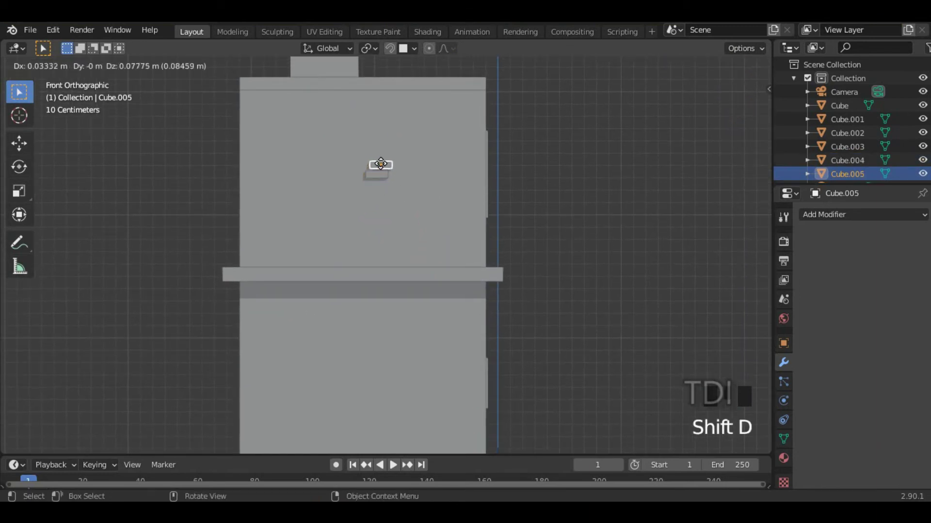
click(387, 164)
key(shift+d)
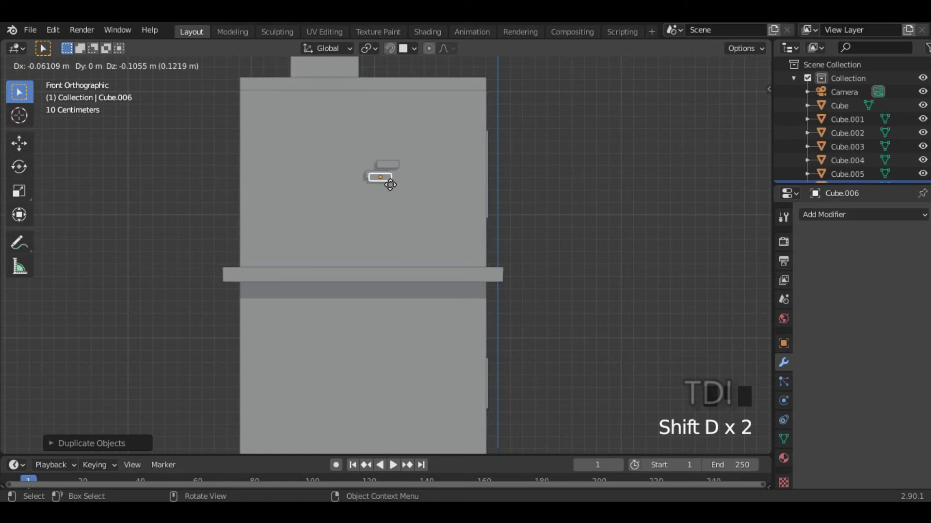
click(374, 190)
Duplicate the brick three times to form a staggered group near the lower corner of the upper storey's side wall.
key(shift+d)
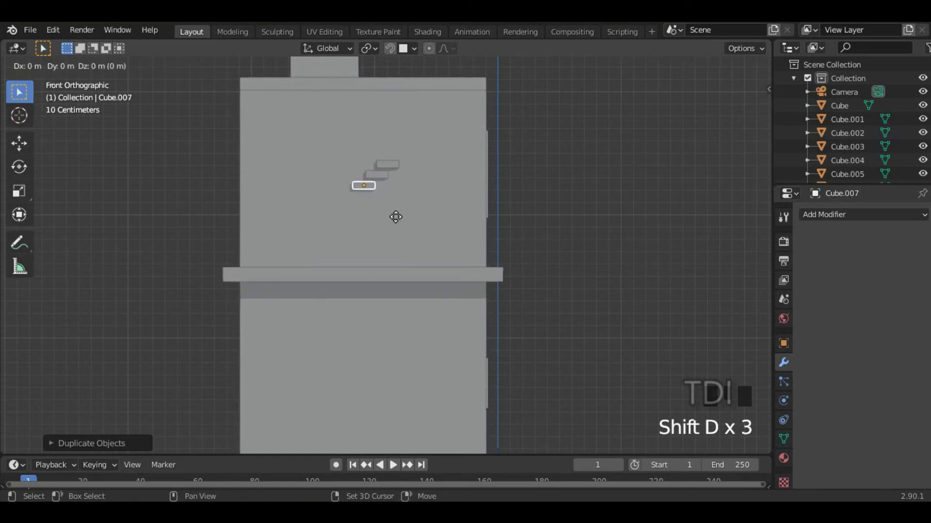
click(454, 246)
key(shift+d)
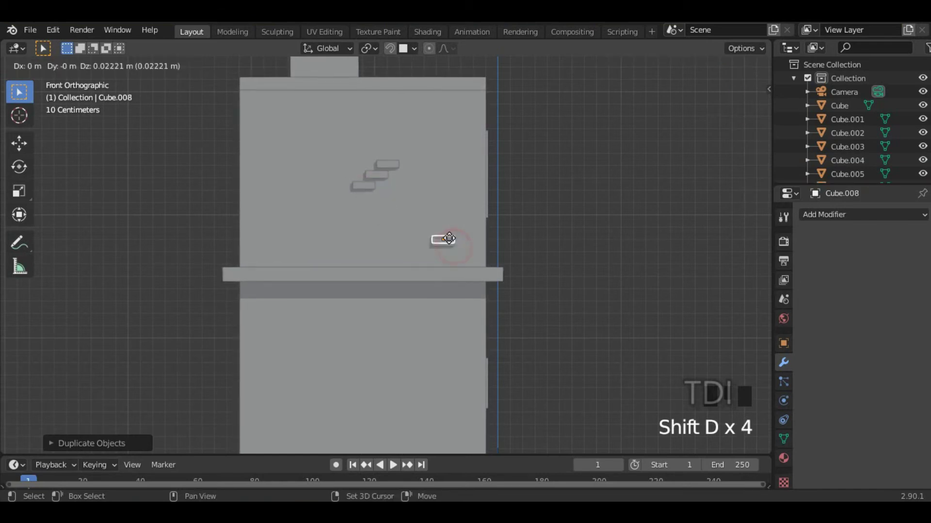
click(435, 232)
key(shift+d)
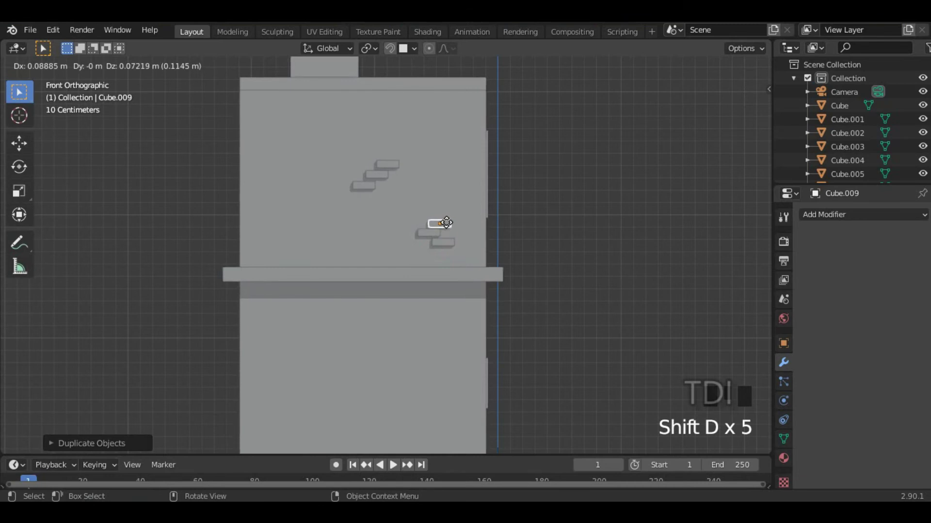
click(449, 226)
Duplicate the brick onto the lower storey's side wall, forming a staggered group of three near its upper corner.
key(shift+d)
click(294, 329)
key(shift+d)
click(305, 339)
scroll(330, 272, up, 4)
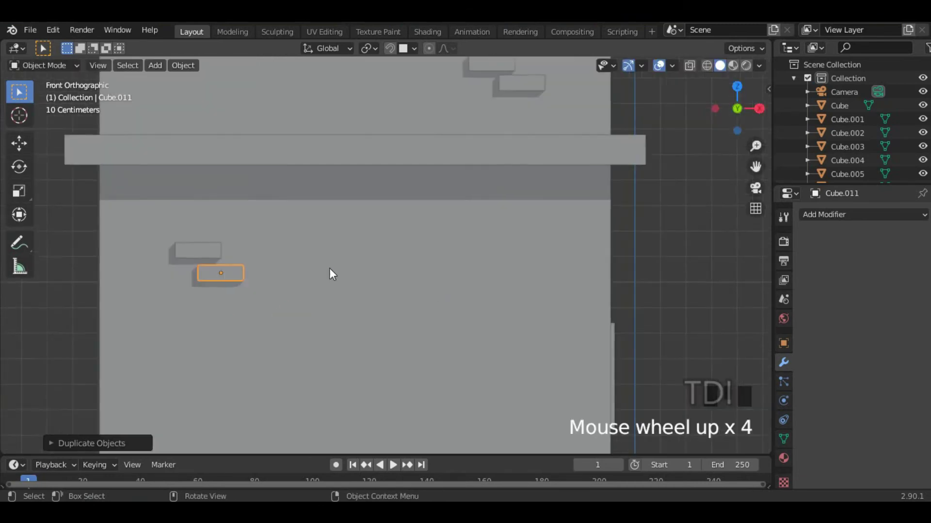
key(shift+d)
shift+click(265, 218)
Duplicate the lower group of three across the wall and try rotating the copy 18° about Y.
key(shift+d)
text(rr18)
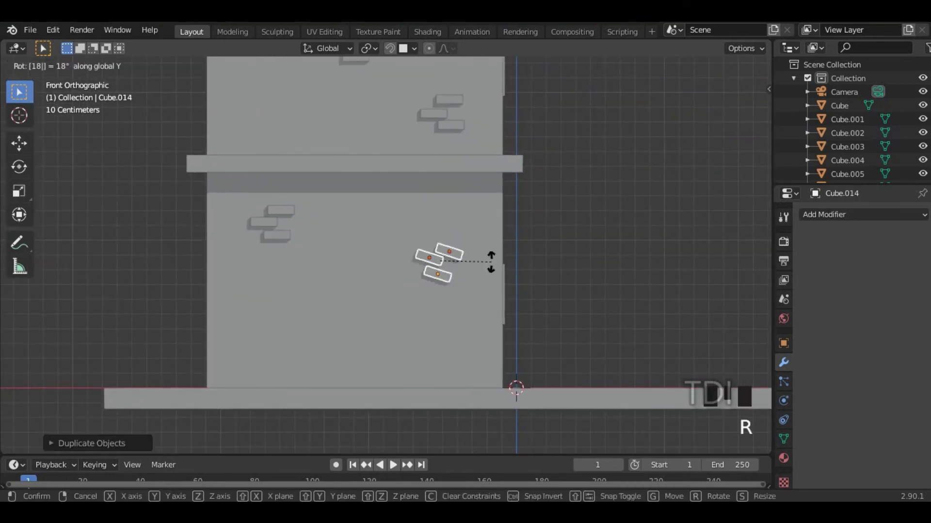
scroll(491, 263, down, 2)
click(488, 270)
Duplicate more bricks to make a stack of four and a staggered pair on the lower storey's side wall.
key(shift+d)
click(421, 318)
key(shift+d)
Duplicate bricks into a staggered group of three near the upper storey's top corner, and place one single brick on the lower storey.
key(shift+d)
click(394, 150)
key(shift+d)
click(389, 174)
key(shift+d)
click(409, 201)
key(shift+d)
click(494, 341)
middle_drag(510, 342, 560, 369)
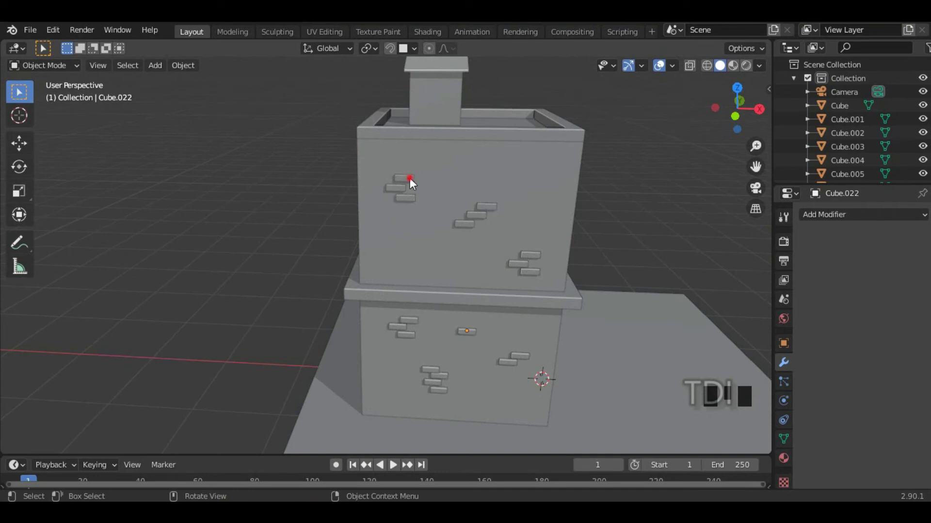
shift+click(398, 186)
shift+click(407, 197)
shift+click(465, 223)
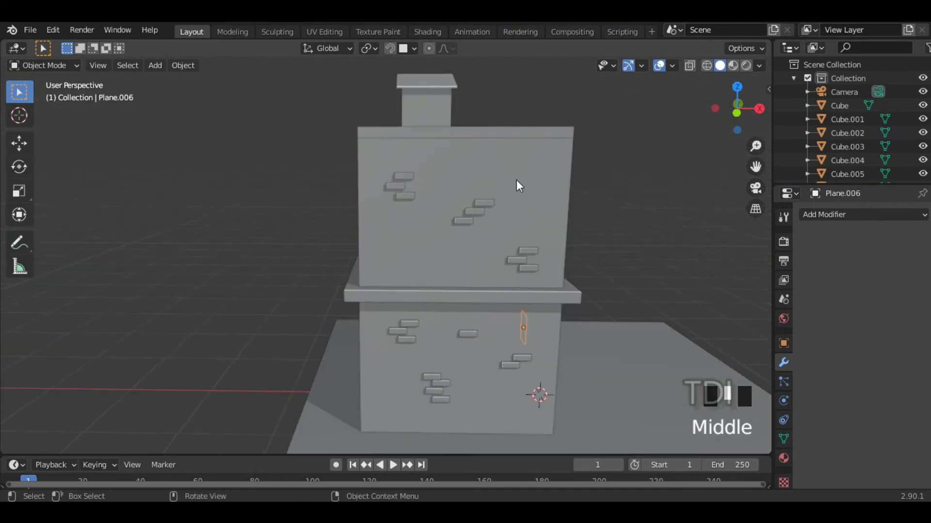
Hide the main building body so the wall bricks can be selected freely.
click(517, 180)
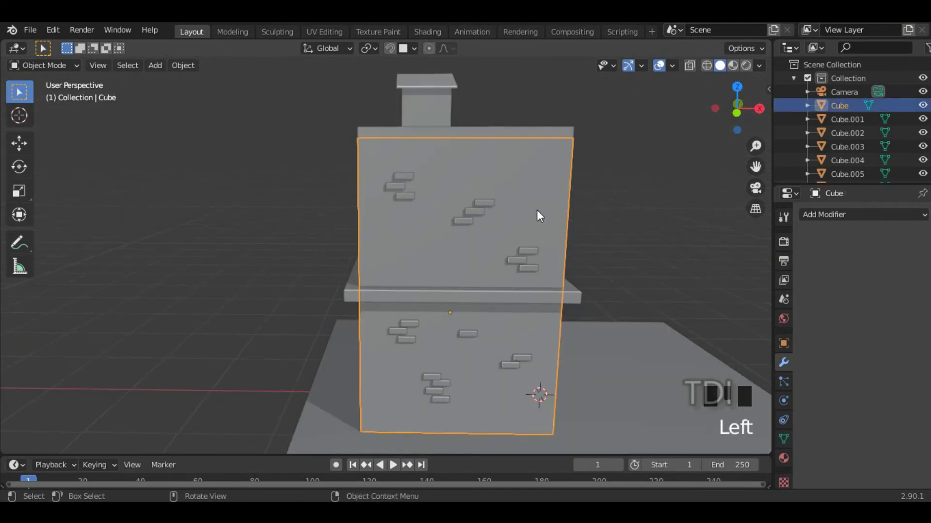
key(h)
middle_drag(531, 232, 404, 210)
Select all the brick groups on both storeys together, leaving out the trim, windows and roof parts.
drag(476, 233, 483, 235)
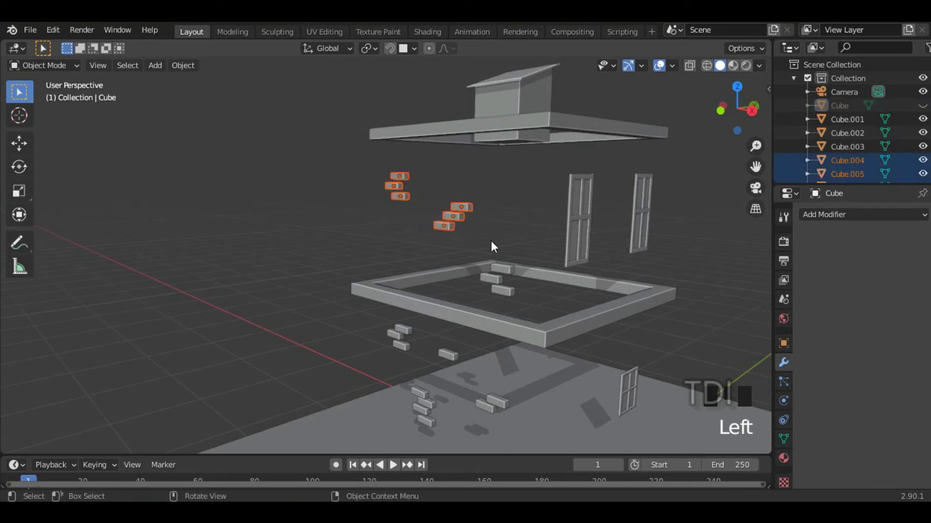
ctrl+click(502, 269)
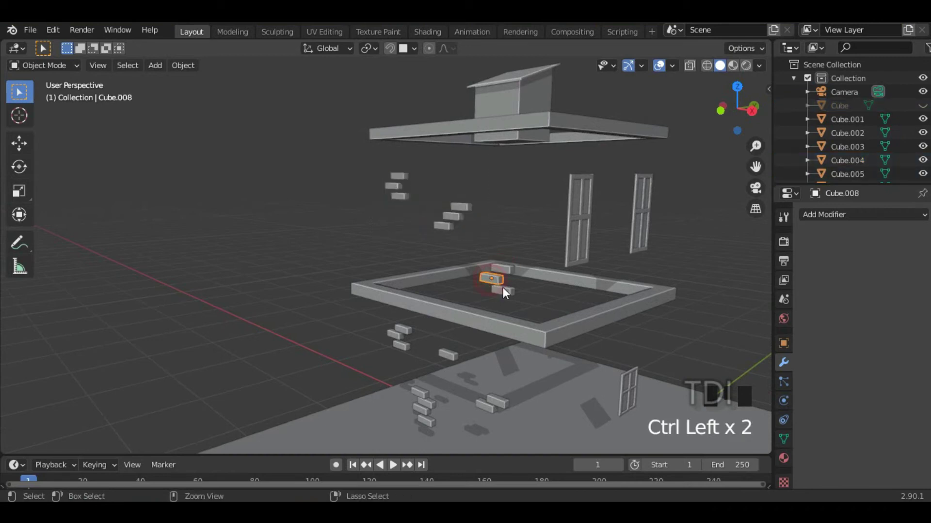
shift+drag(481, 226, 483, 233)
shift+drag(370, 159, 433, 210)
middle_drag(415, 228, 470, 191)
shift+middle_drag(553, 412, 473, 335)
middle_drag(578, 319, 551, 317)
shift+drag(293, 250, 396, 295)
shift+drag(316, 297, 370, 346)
shift+drag(386, 290, 429, 312)
scroll(452, 283, down, 2)
middle_drag(452, 283, 489, 296)
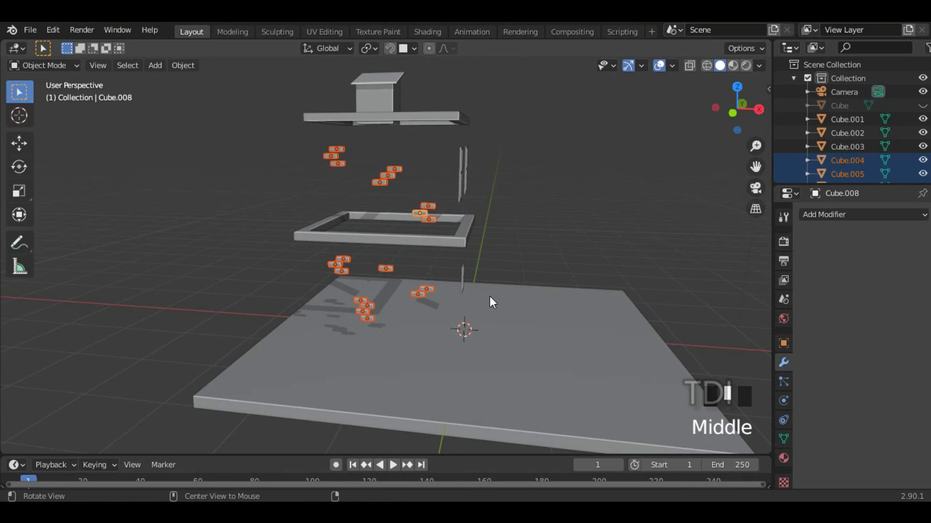
Reveal the hidden building body, check the selection in wireframe, and return to solid shading with only the bricks selected.
key(alt+h)
mouse_move(413, 305)
middle_down()
mouse_move(446, 314)
mouse_move(332, 306)
mouse_move(295, 289)
mouse_move(379, 362)
mouse_move(430, 318)
mouse_move(427, 160)
middle_up()
key(z)
click(325, 213)
key(z)
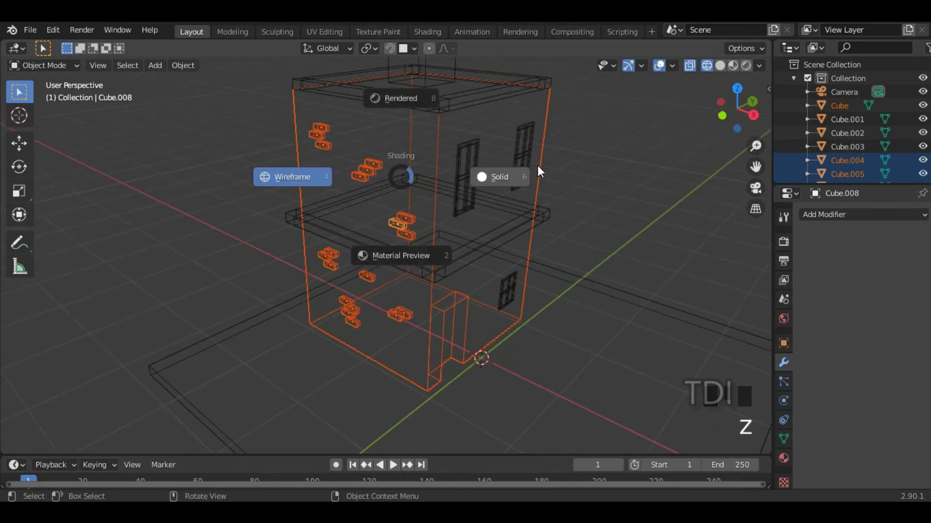
click(537, 166)
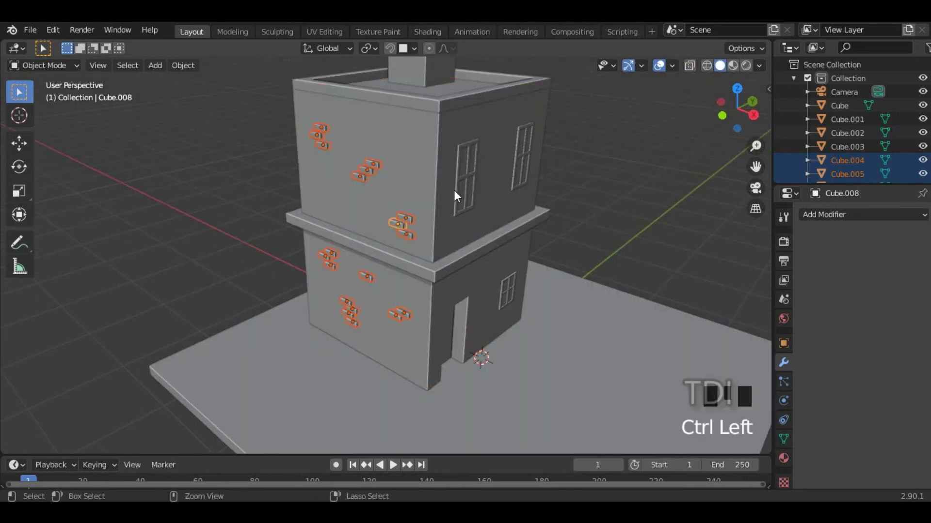
Duplicate all the selected wall bricks in place and rotate the copies 90° about the Z axis.
middle_drag(440, 141, 501, 234)
scroll(502, 233, down, 3)
key(shift+d)
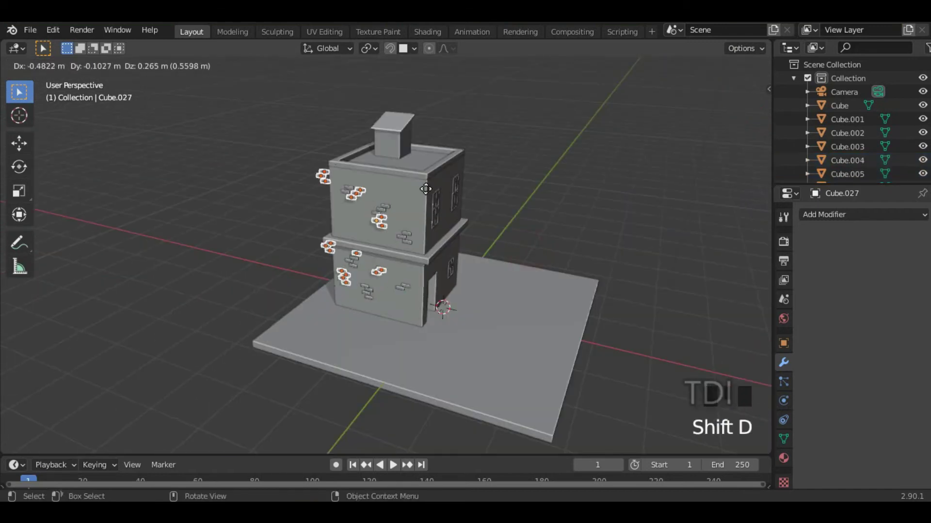
click(458, 208)
middle_drag(449, 232, 525, 233)
scroll(510, 250, up, 4)
key(r)
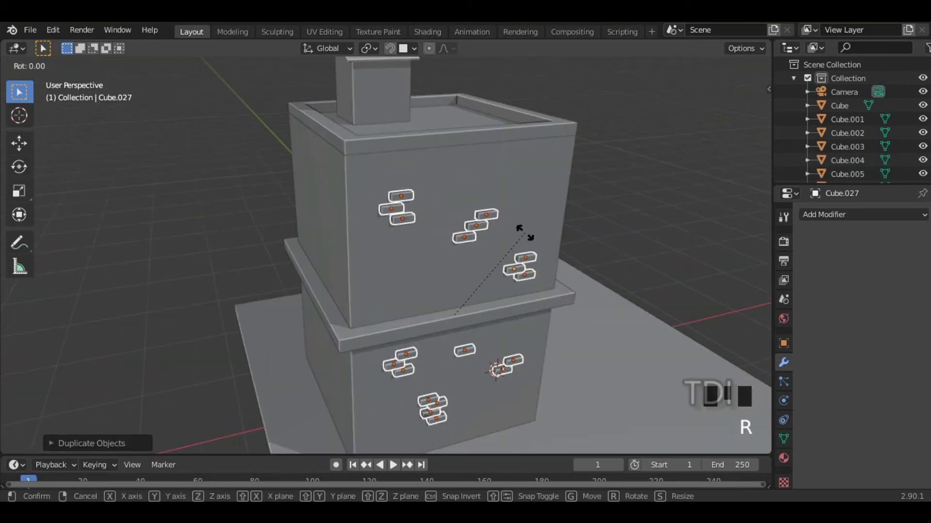
key(z)
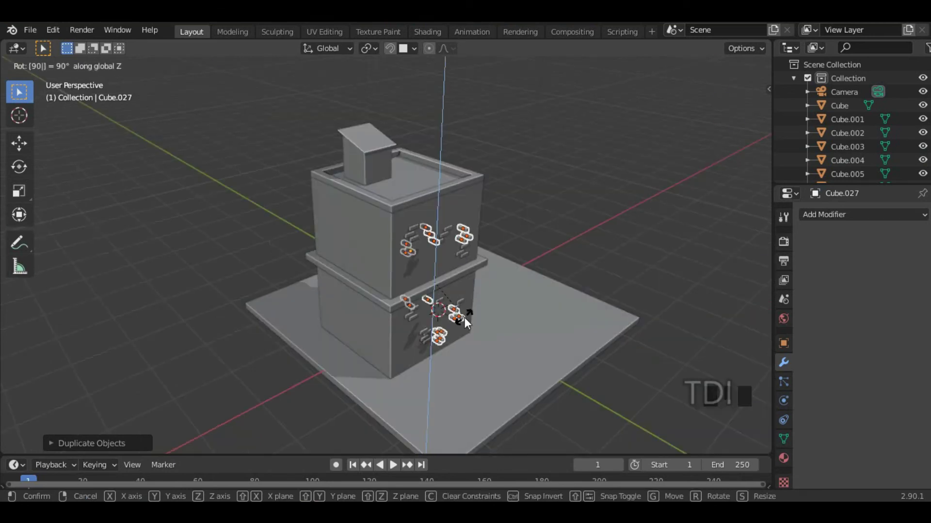
key(Return)
Move the rotated brick copies onto the adjoining blank wall, snapping them to its face.
middle_drag(462, 312, 431, 159)
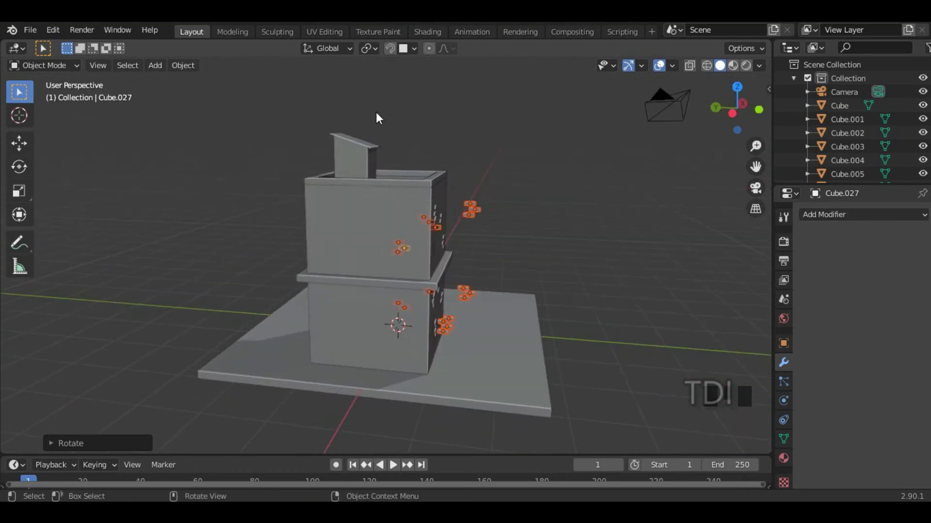
click(412, 49)
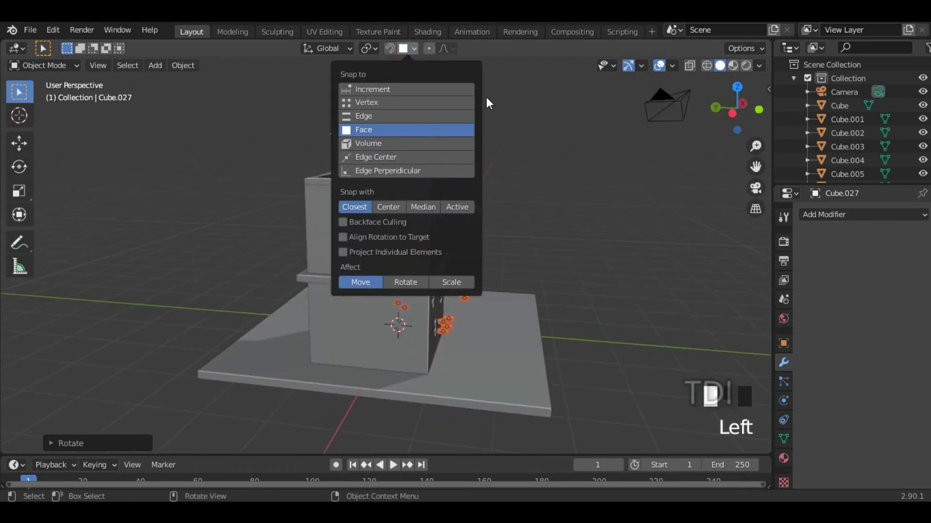
key(g)
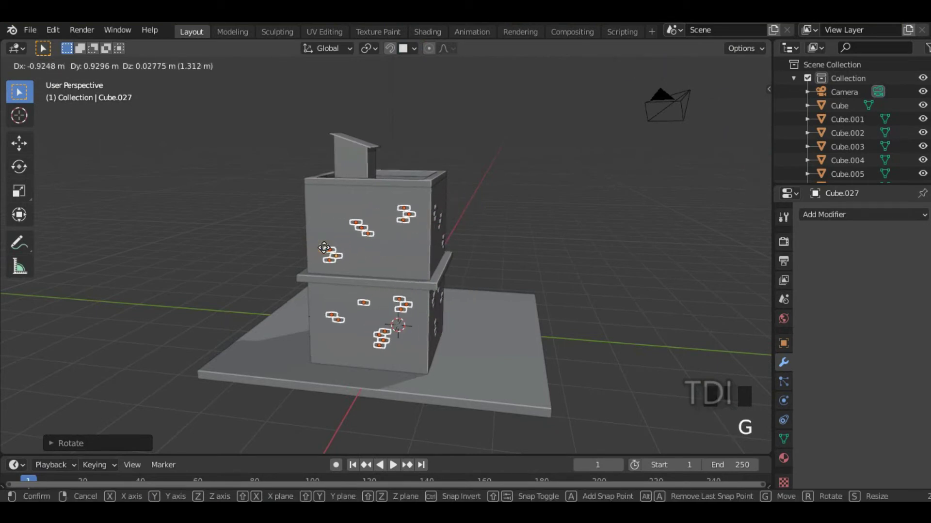
click(322, 249)
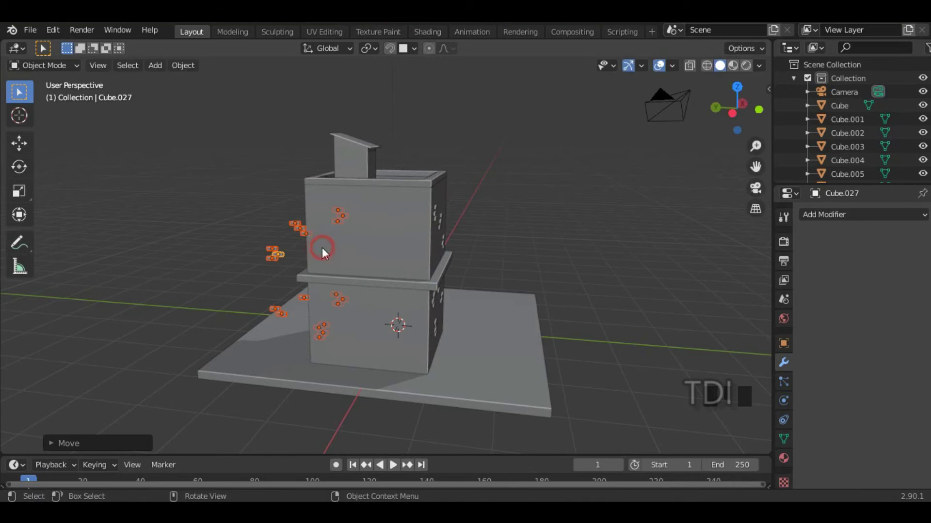
key(g)
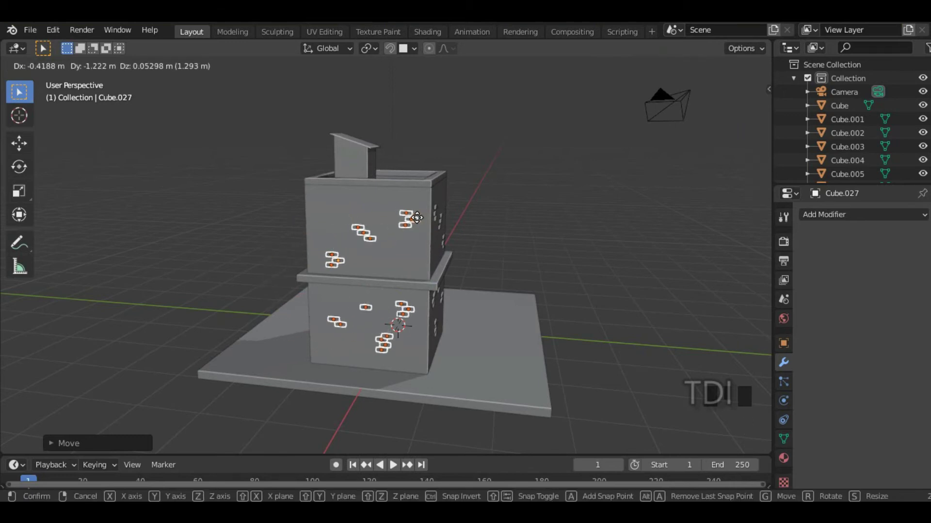
click(408, 222)
Fine-adjust the copied bricks' position against the wall with the Move tool.
scroll(415, 275, up, 8)
middle_drag(401, 305, 413, 326)
scroll(398, 309, down, 3)
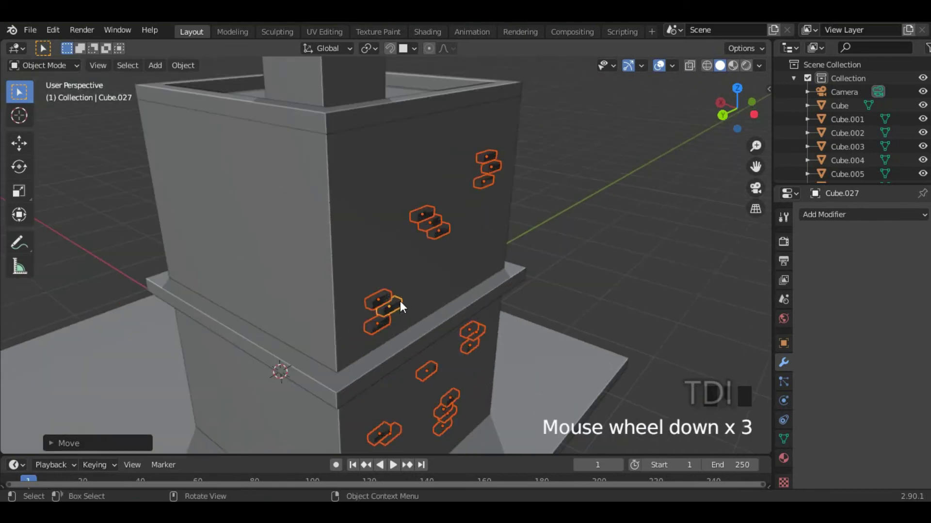
click(25, 148)
drag(409, 306, 415, 302)
Duplicate this second wall's bricks in place and rotate the new copies 90° about Z for the next wall.
scroll(418, 295, down, 3)
middle_drag(419, 295, 467, 318)
key(shift+d)
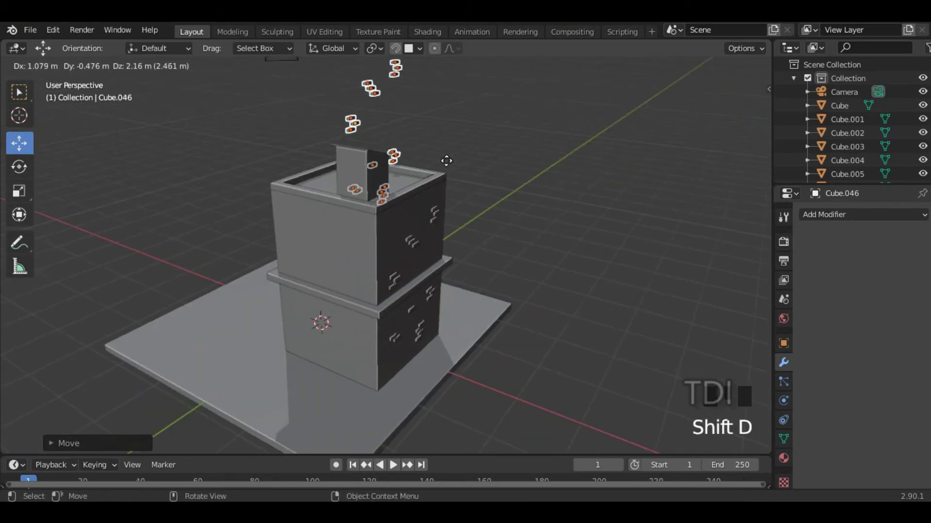
click(460, 226)
text(r)
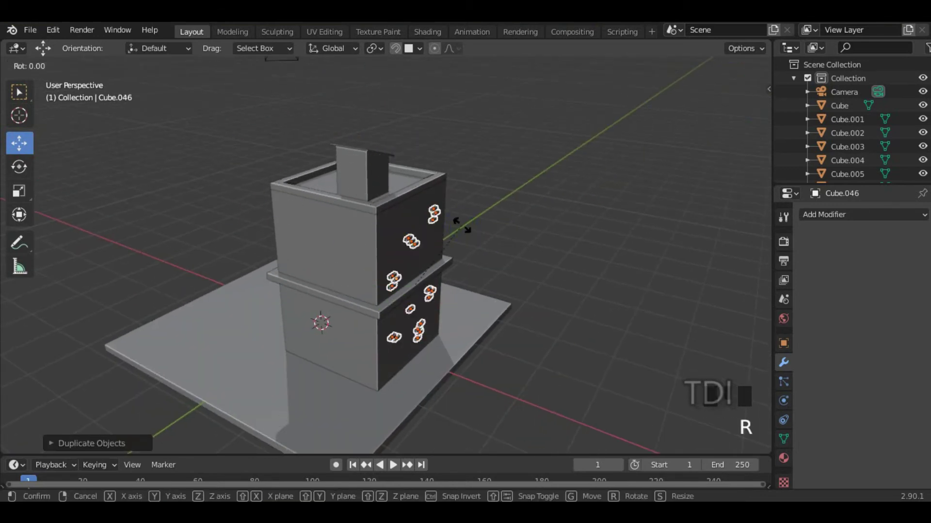
text(z90)
key(Return)
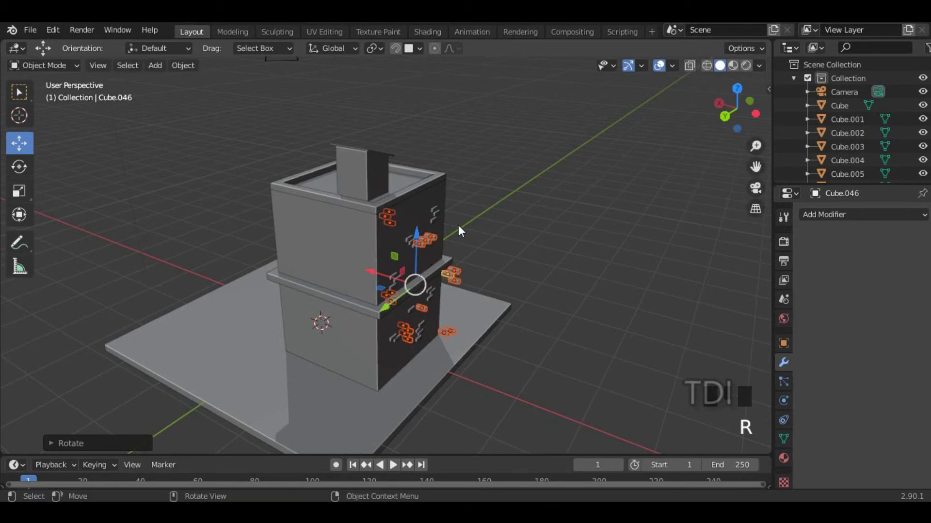
Move the newly rotated bricks onto the remaining blank wall and adjust their position across both storeys.
scroll(458, 225, up, 4)
shift+middle_drag(436, 286, 468, 240)
drag(457, 279, 335, 330)
drag(324, 333, 273, 266)
middle_drag(274, 266, 417, 255)
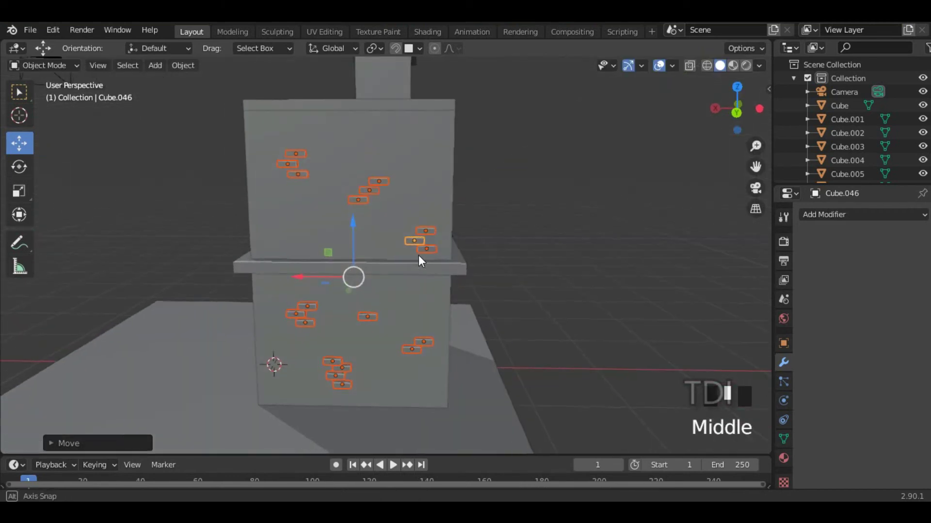
key(g)
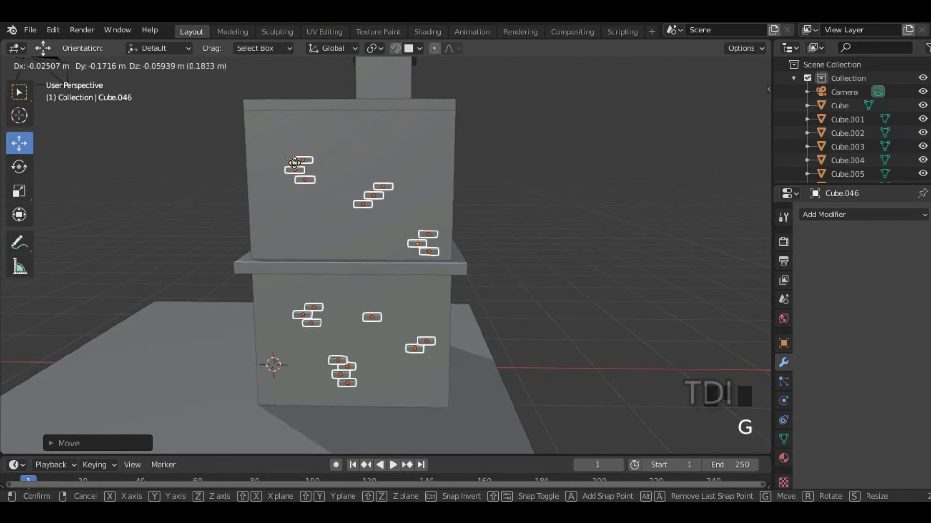
Place the moved group of brick details on the building's side wall.
click(273, 160)
middle_drag(416, 223, 492, 260)
scroll(492, 260, up, 5)
drag(537, 349, 542, 339)
scroll(545, 318, down, 3)
middle_drag(545, 318, 263, 251)
scroll(426, 182, up, 2)
mouse_move(426, 181)
middle_down()
mouse_move(432, 209)
mouse_move(423, 173)
middle_up()
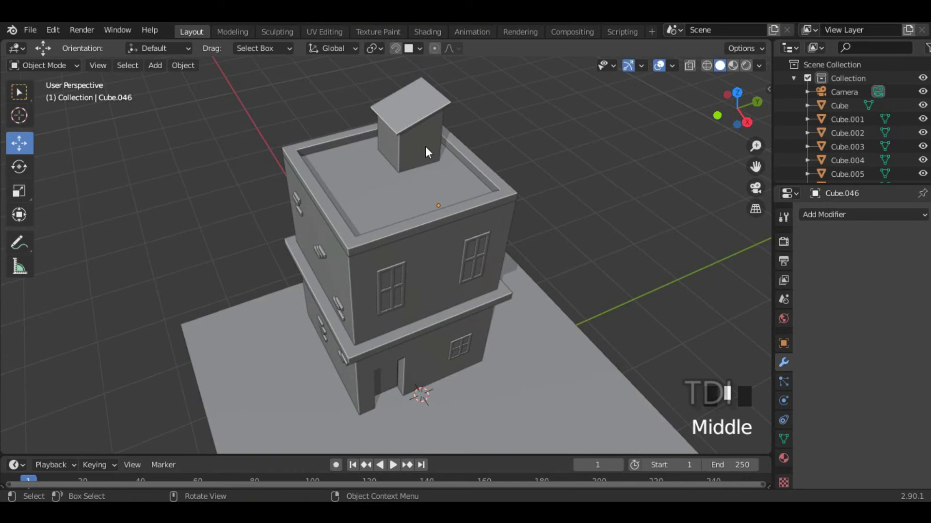
scroll(418, 160, down, 2)
middle_drag(432, 197, 410, 221)
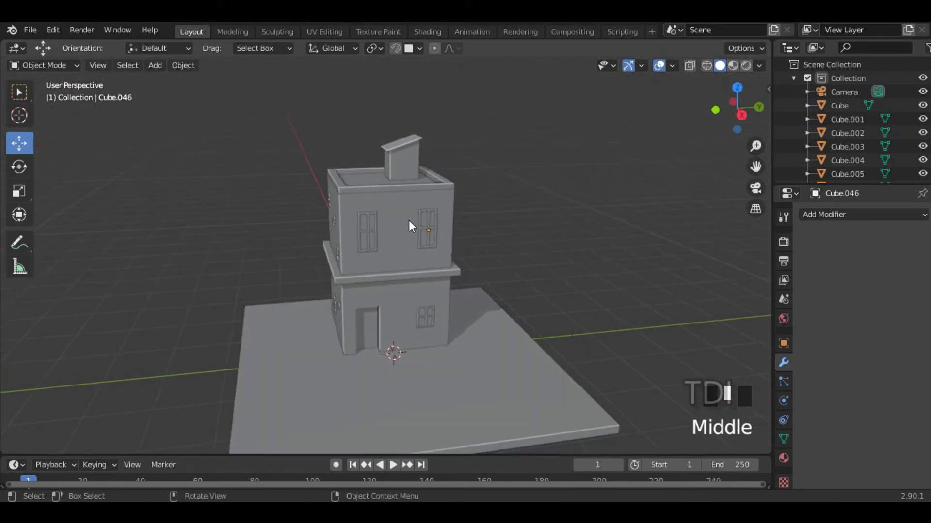
Add a loop cut across the ground slab beneath the building.
scroll(417, 255, down, 2)
shift+scroll(416, 257, up, 1)
scroll(415, 262, up, 3)
shift+middle_drag(413, 278, 370, 233)
click(324, 275)
shift+middle_drag(443, 259, 368, 216)
middle_drag(512, 223, 496, 232)
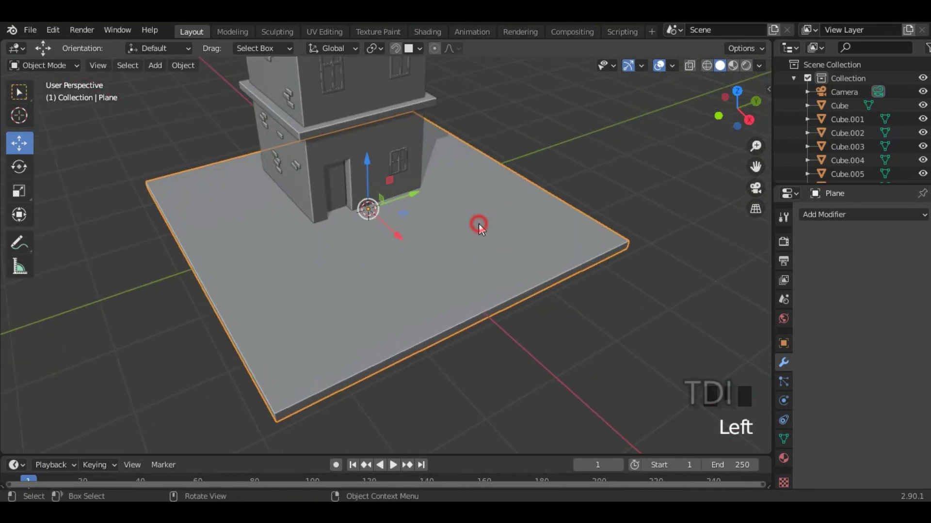
middle_drag(313, 279, 338, 269)
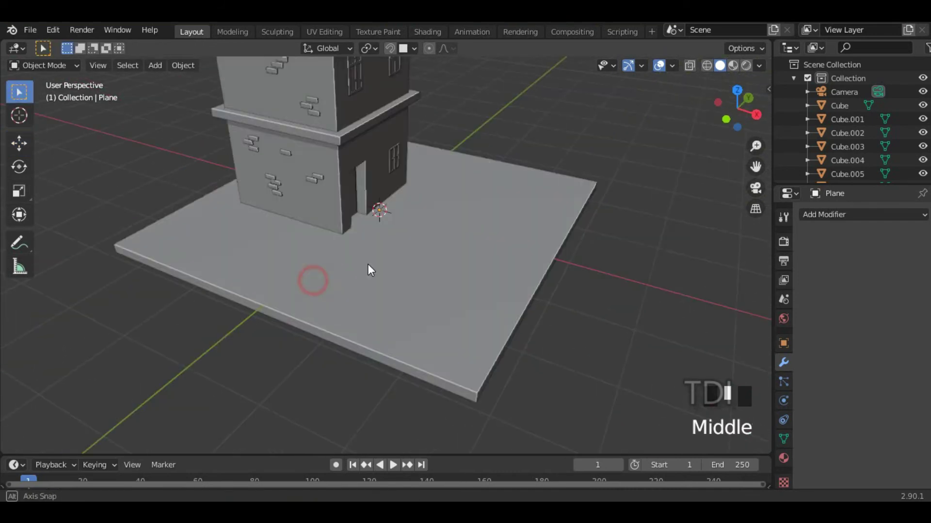
click(401, 261)
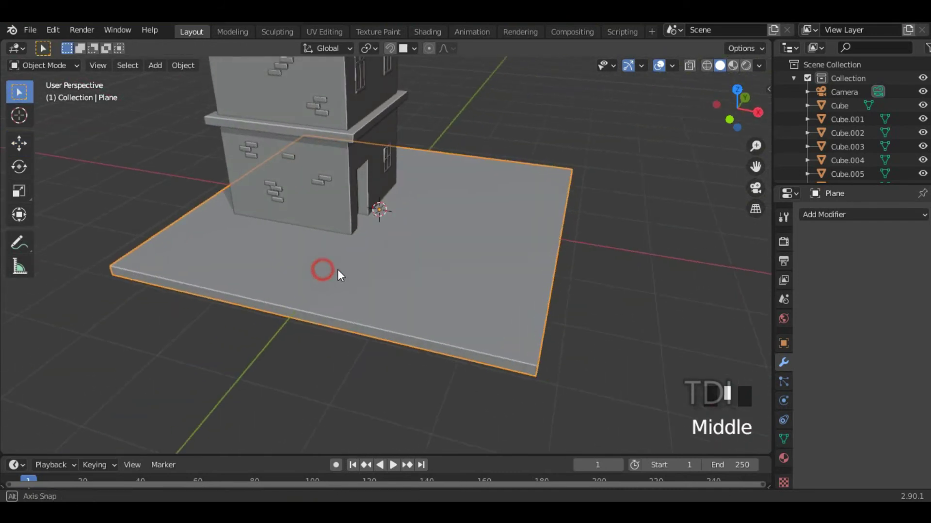
key(Tab)
click(204, 390)
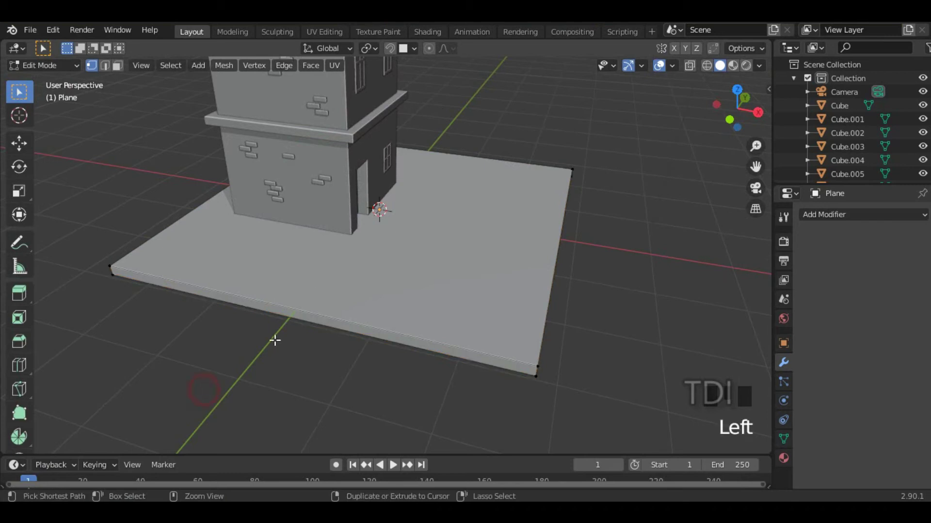
key(ctrl+r)
click(325, 294)
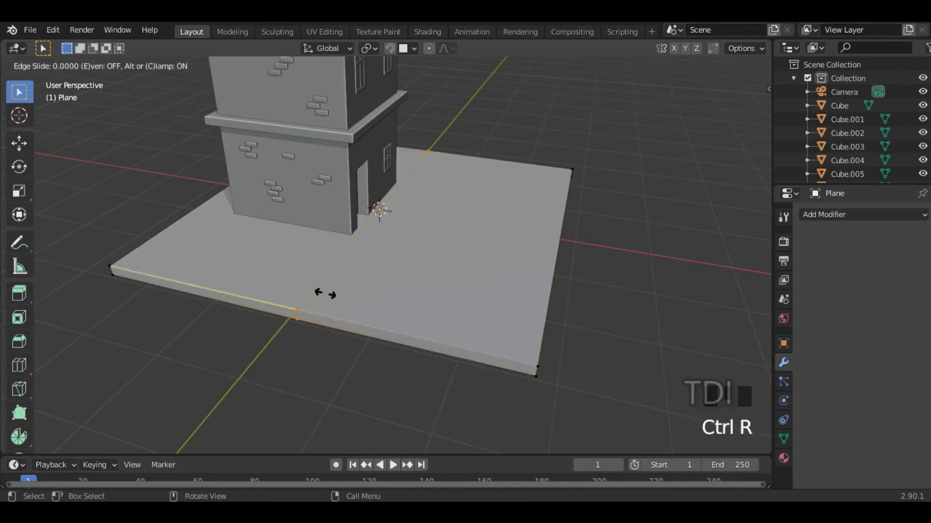
Move the slab's new edge loop along X to leave a narrow strip beside the outer edge behind the building.
click(123, 240)
middle_drag(123, 240, 228, 309)
key(g)
key(x)
click(231, 309)
key(g)
key(x)
shift+middle_drag(224, 351, 323, 361)
click(326, 323)
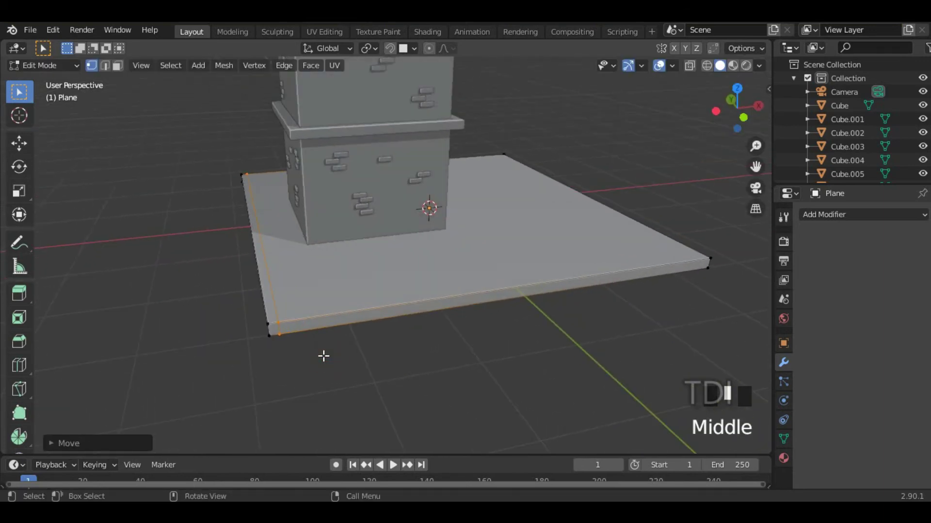
Extrude the narrow top strip of the slab upward into a boundary wall and adjust its height along Z.
key(3)
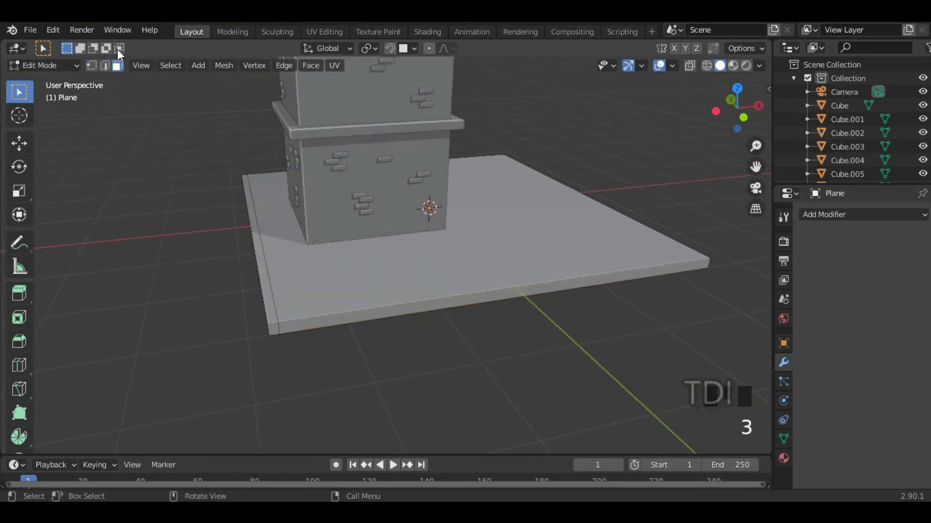
click(265, 282)
key(e)
click(536, 353)
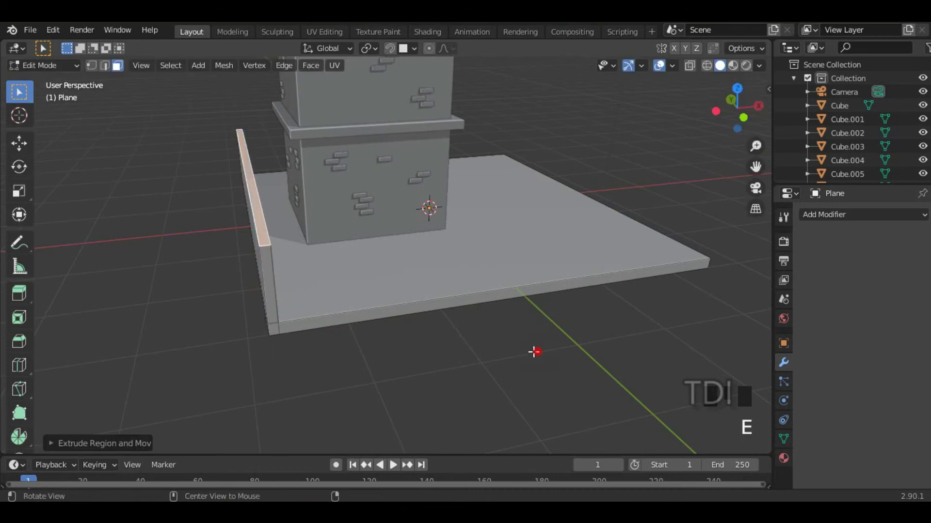
scroll(399, 298, down, 3)
key(g)
key(z)
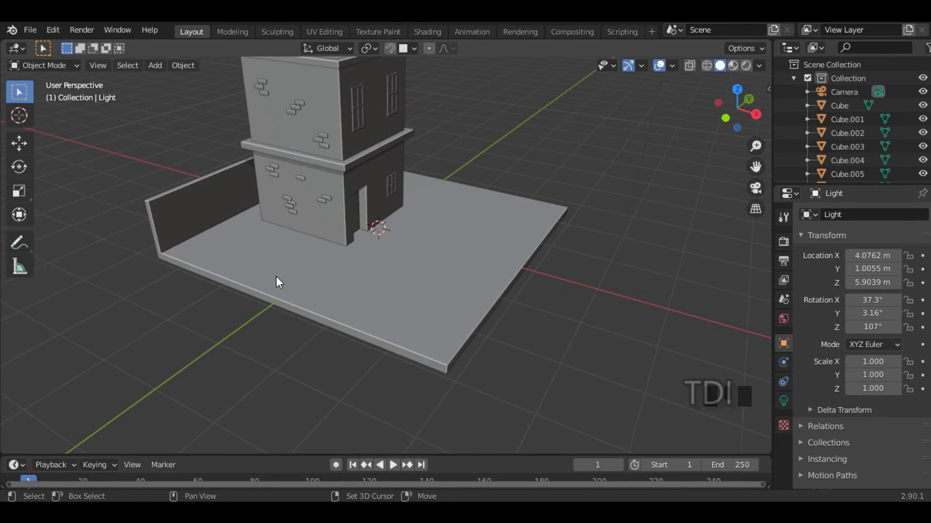
Add a cylinder on the slab in front of the building's brick-detailed wall and scale it down.
shift+right_click(278, 278)
scroll(286, 281, up, 3)
shift+middle_drag(286, 282, 422, 263)
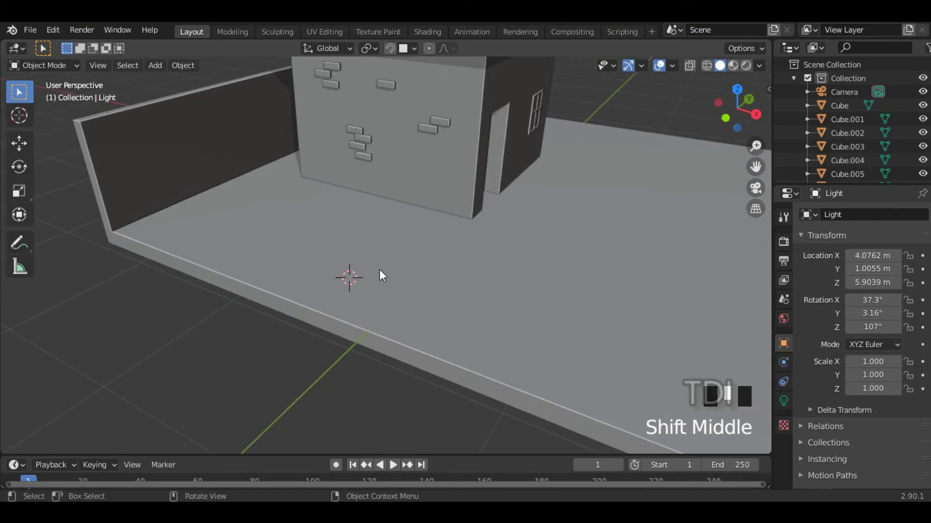
key(shift+a)
mouse_move(333, 225)
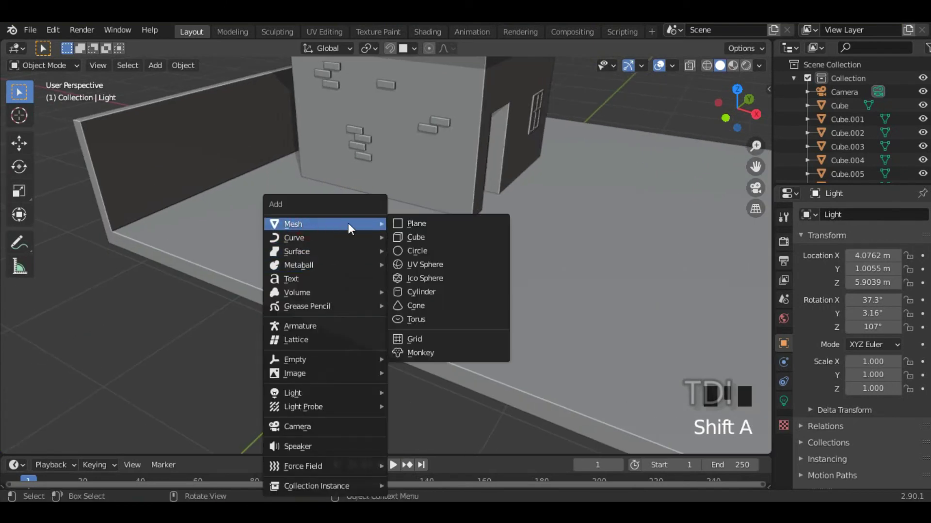
click(426, 292)
scroll(420, 284, up, 1)
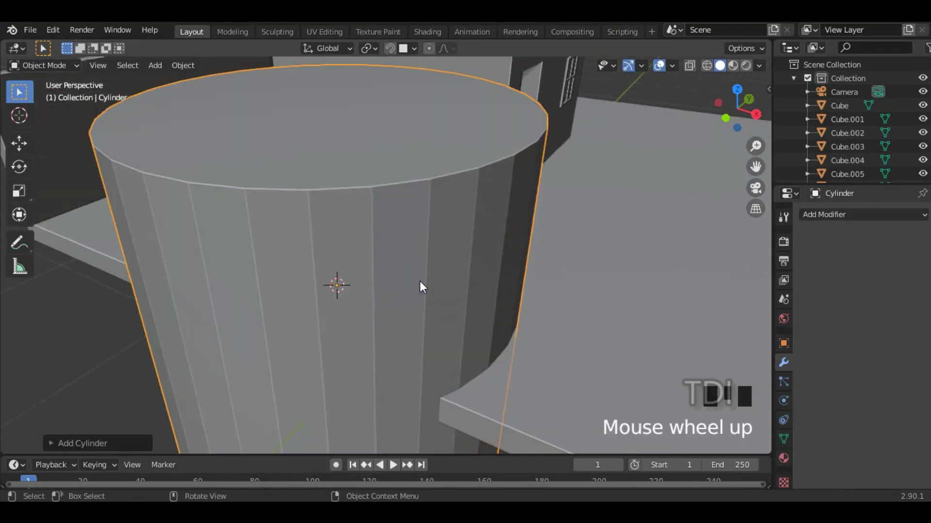
scroll(421, 281, down, 4)
key(s)
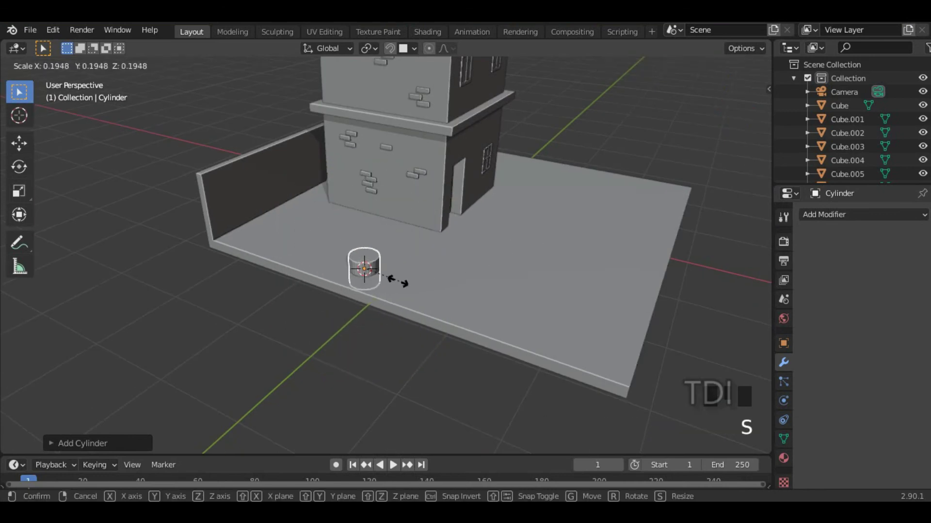
click(383, 281)
Stretch the cylinder along Z, shrink it to a thin trunk, and raise it out of the slab.
scroll(409, 267, up, 5)
shift+middle_drag(410, 268, 438, 255)
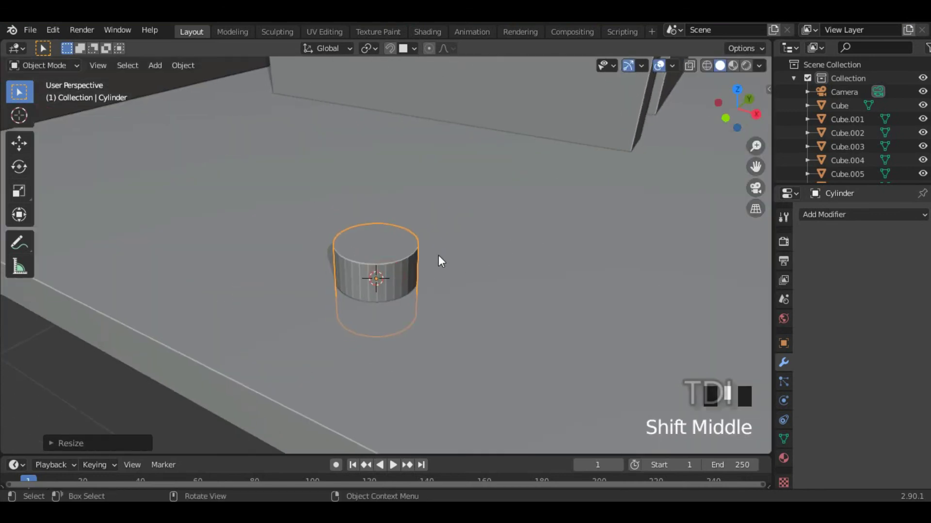
key(s)
key(z)
click(487, 119)
key(s)
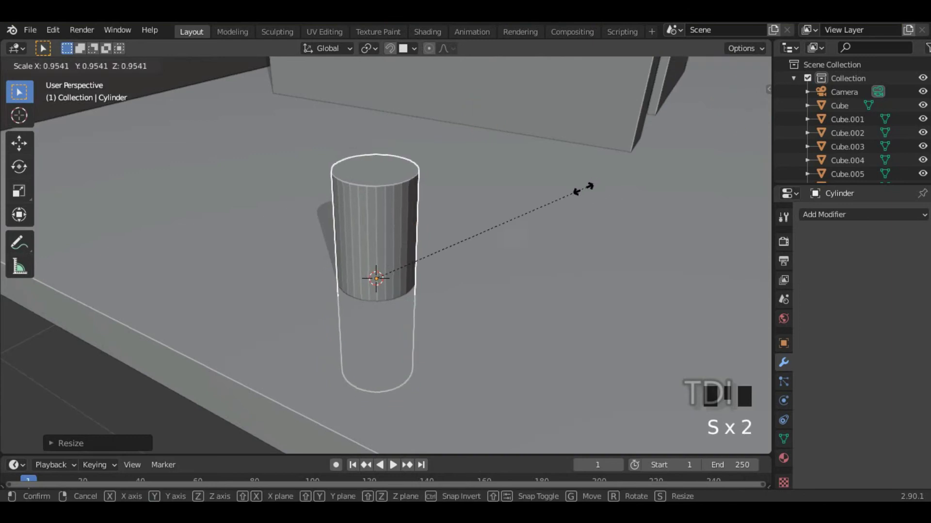
click(437, 252)
key(g)
key(z)
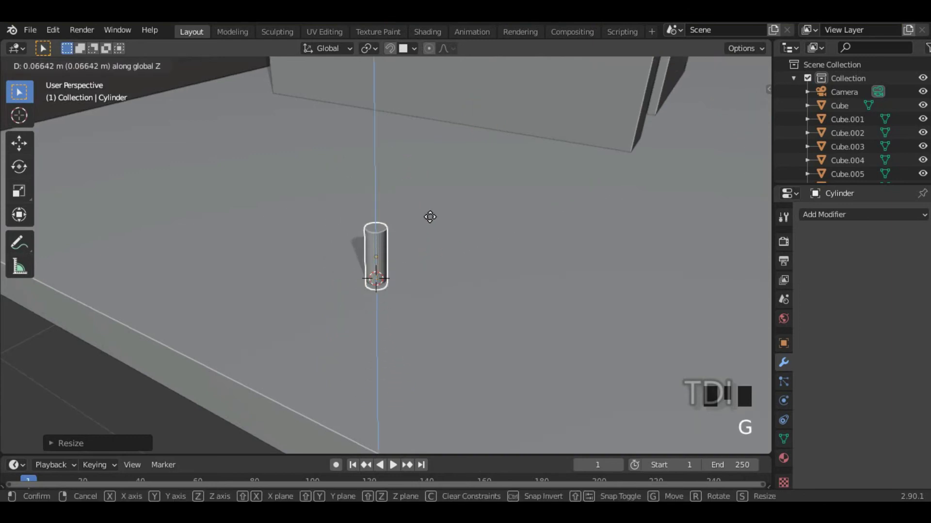
key(ctrl)
click(389, 281)
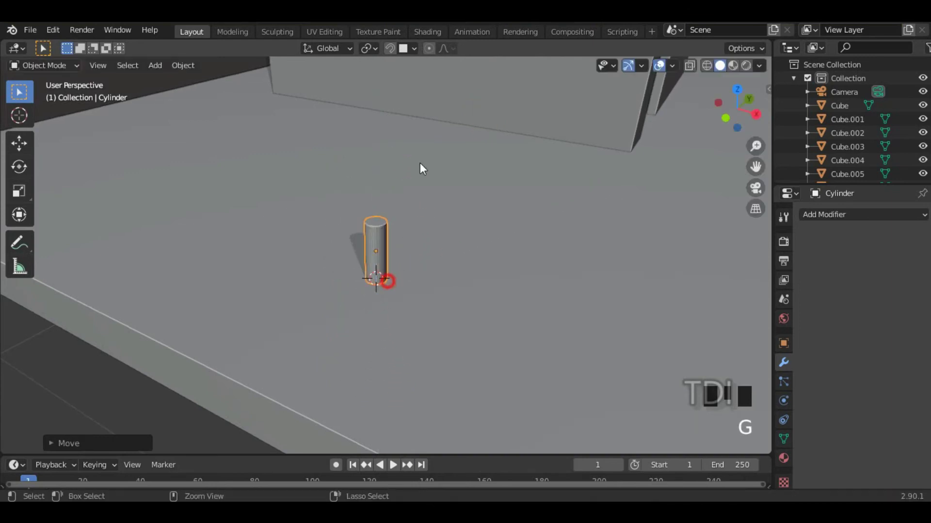
Lengthen the trunk along Z and shift it vertically so it stands on the slab.
middle_drag(388, 252, 352, 236)
key(KP_Decimal)
scroll(388, 236, down, 8)
middle_drag(413, 232, 438, 272)
scroll(423, 249, up, 8)
key(s)
key(z)
click(481, 181)
key(g)
key(z)
click(390, 307)
scroll(407, 261, down, 7)
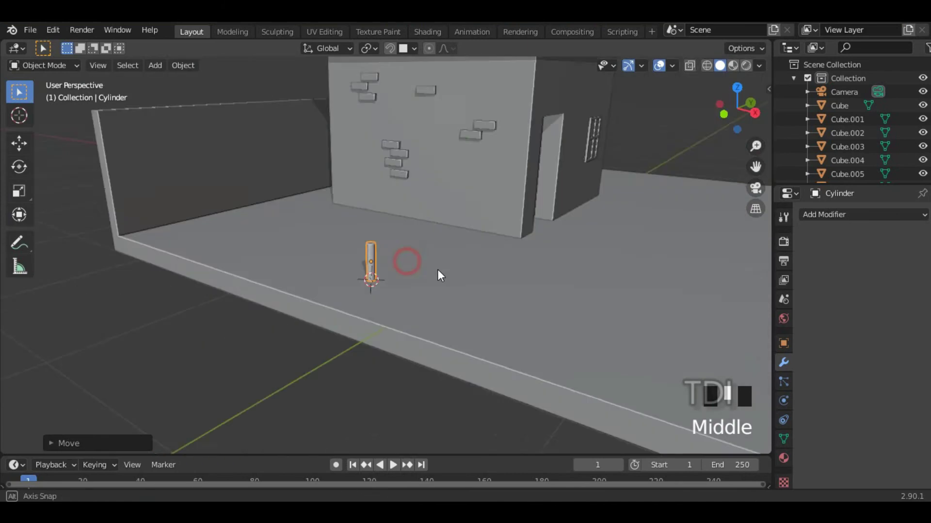
Add a cube at the trunk's base and scale it down for the tree's foliage.
scroll(426, 262, up, 7)
key(shift+a)
mouse_move(351, 224)
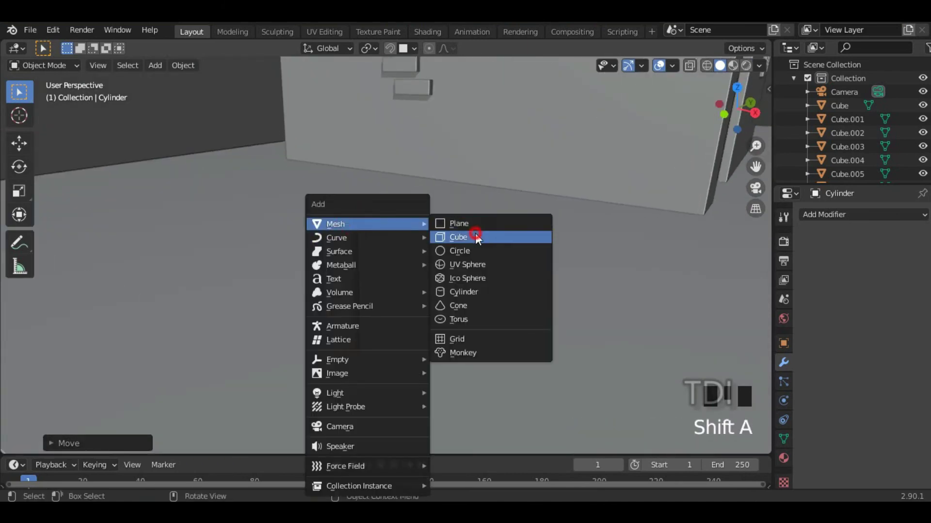
click(475, 236)
scroll(471, 235, down, 8)
key(s)
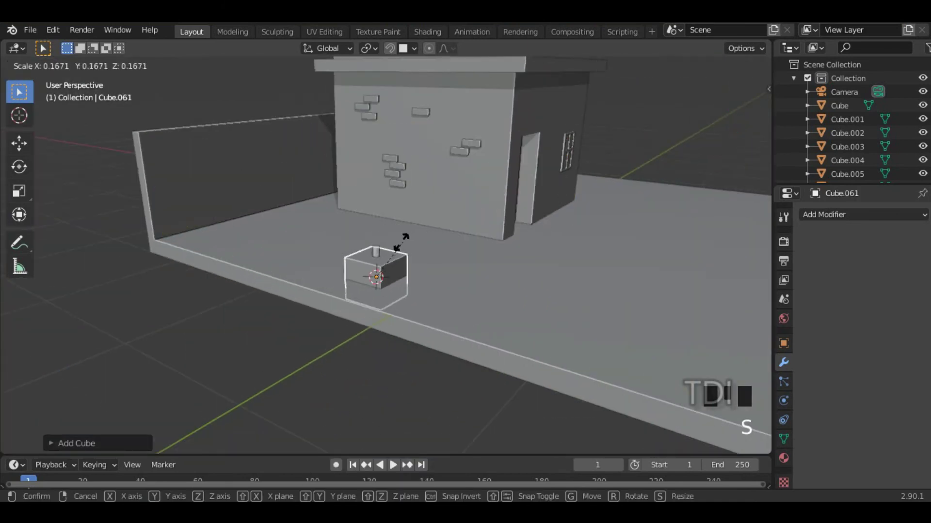
click(405, 266)
Stretch the foliage cube along Z into a tall block and raise it above the trunk.
key(g)
key(z)
click(406, 224)
key(s)
key(z)
click(456, 132)
key(g)
key(z)
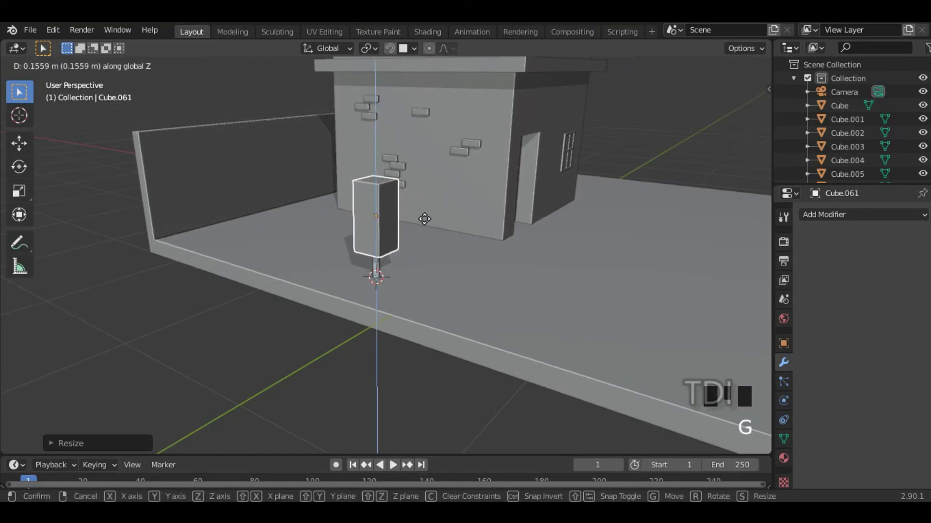
click(425, 219)
Add a Subdivision Surface modifier to the foliage block with a viewport level of 2.
middle_drag(415, 255, 427, 238)
scroll(420, 261, up, 4)
click(837, 214)
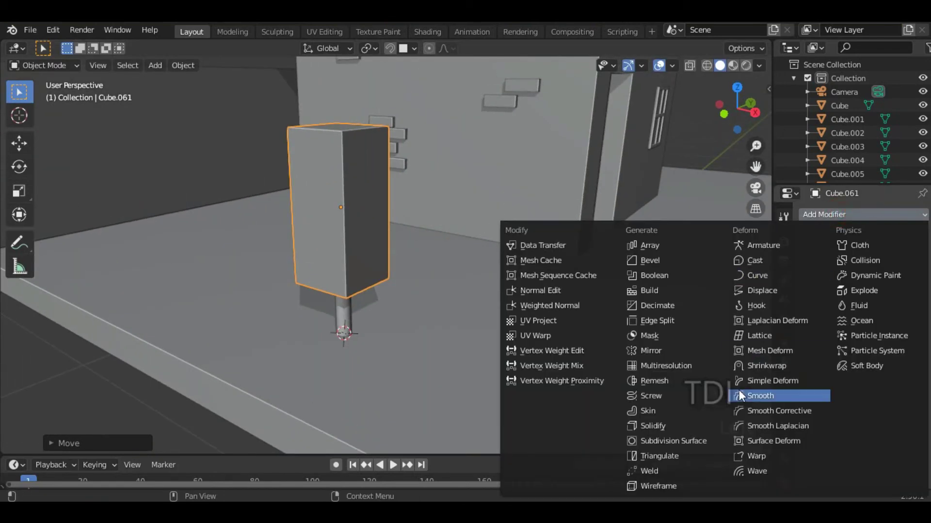
click(653, 440)
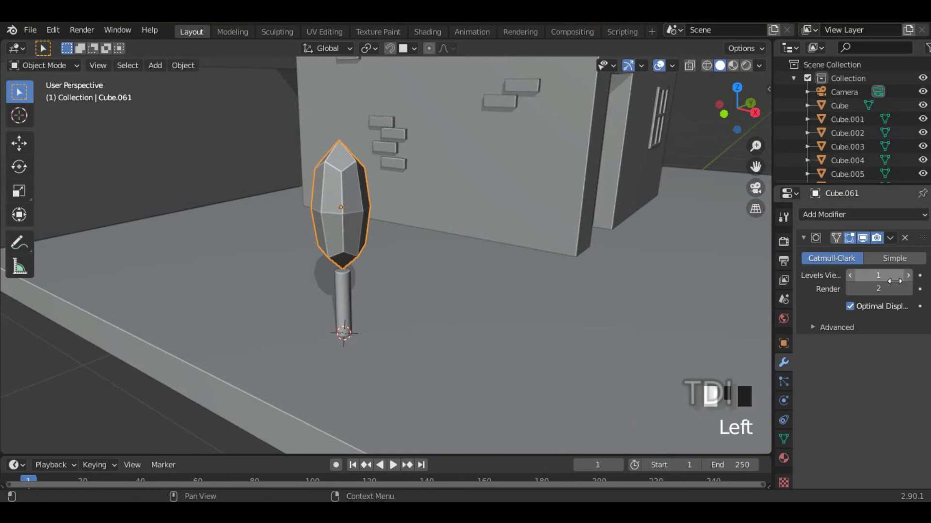
click(909, 276)
Add a horizontal loop cut to the foliage block and slide it close to the lower end.
shift+middle_drag(442, 256, 387, 261)
key(Tab)
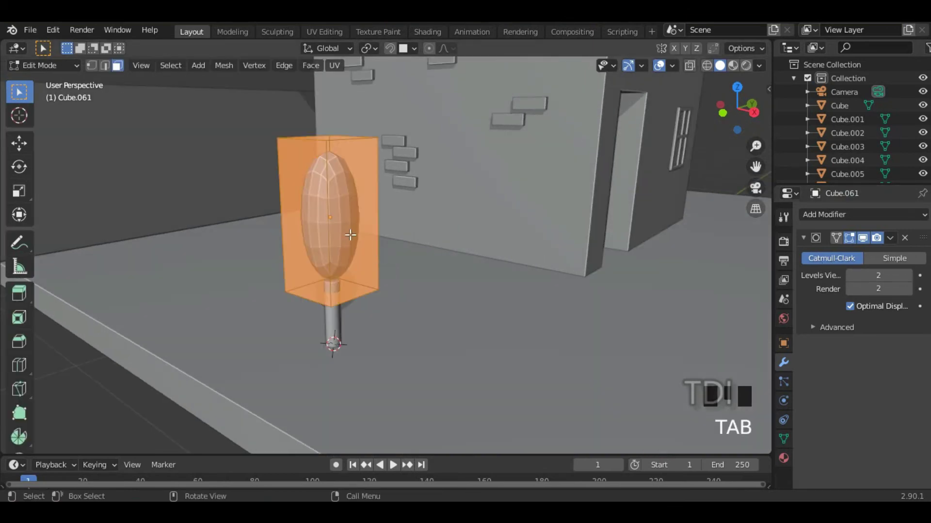
key(ctrl+r)
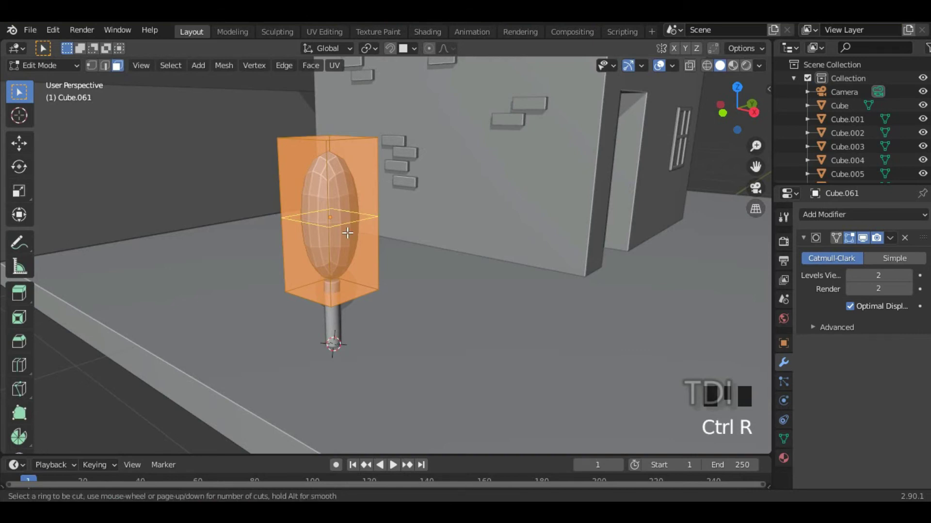
click(371, 219)
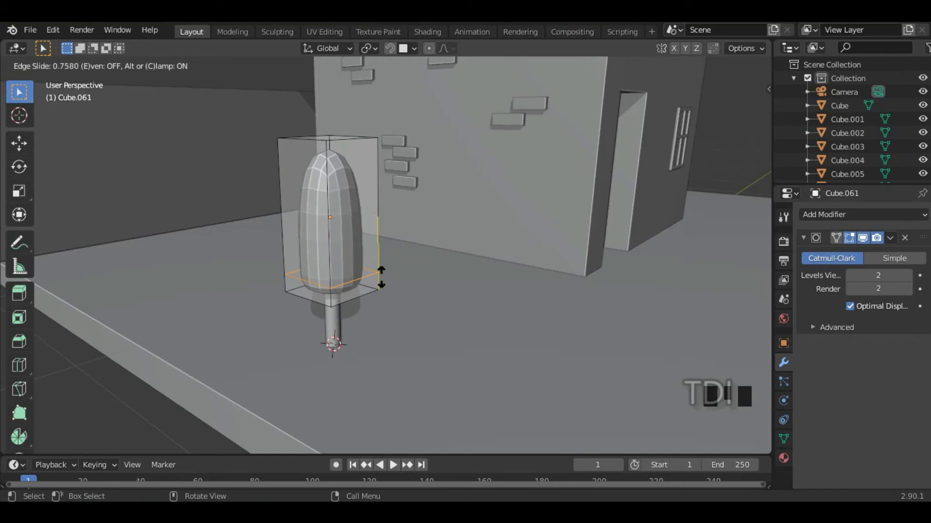
click(382, 277)
Select the foliage's lower band of faces and scale it up to about 1.5.
key(3)
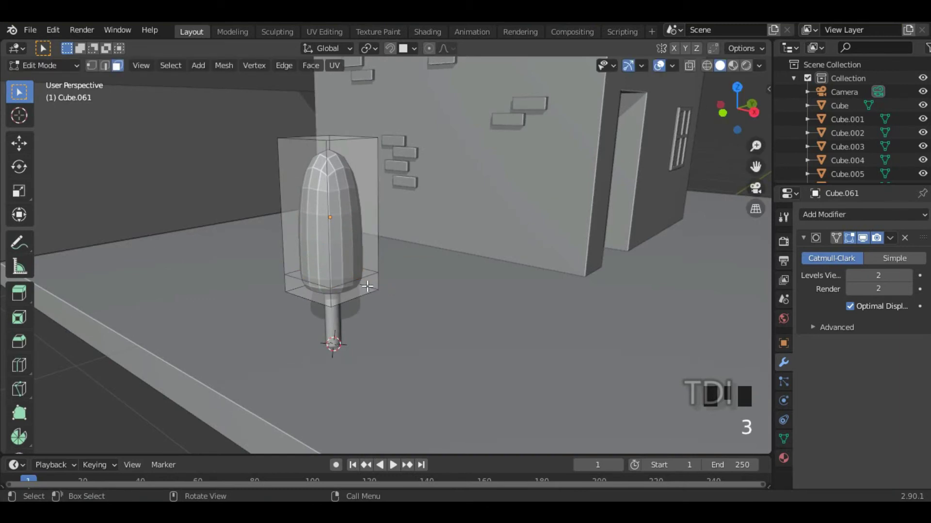
double_click(356, 290)
click(356, 290)
shift+click(312, 297)
middle_drag(301, 298, 429, 300)
middle_drag(504, 291, 459, 260)
shift+click(372, 263)
key(s)
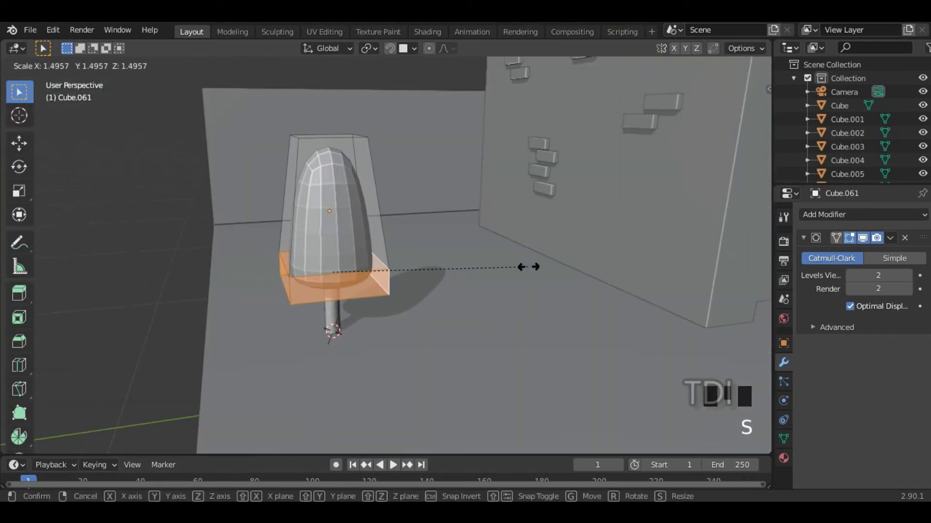
click(528, 266)
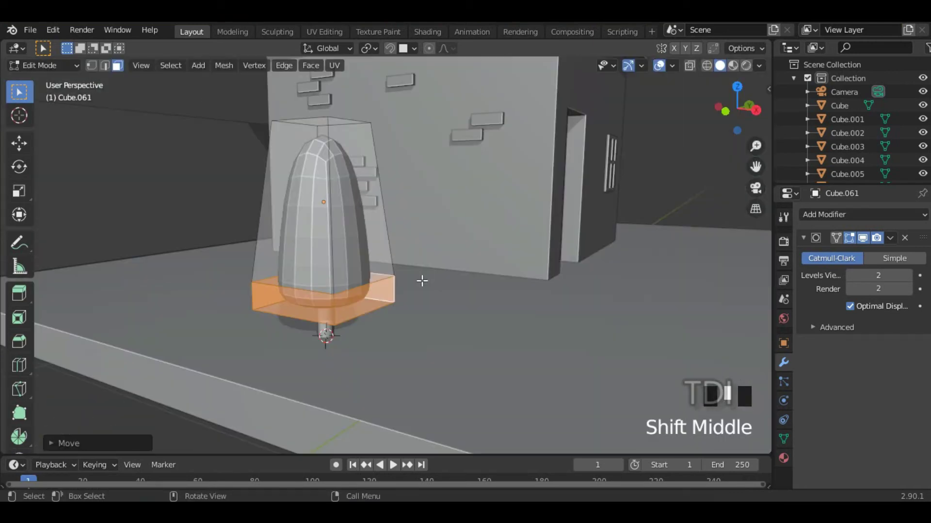
Raise the foliage's widened lower faces by about 0.01 m along Z and return to Object Mode.
key(g)
key(z)
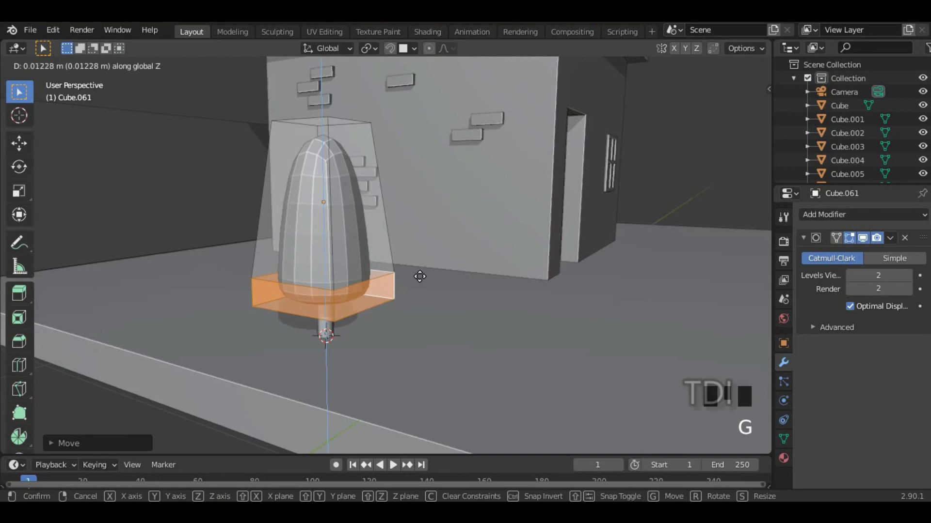
click(418, 276)
key(Tab)
middle_drag(414, 277, 446, 265)
scroll(373, 275, down, 2)
middle_drag(372, 275, 391, 301)
scroll(334, 281, up, 3)
Duplicate the trunk cylinder along X to a spot beside the tree.
click(407, 297)
click(406, 297)
scroll(553, 263, down, 3)
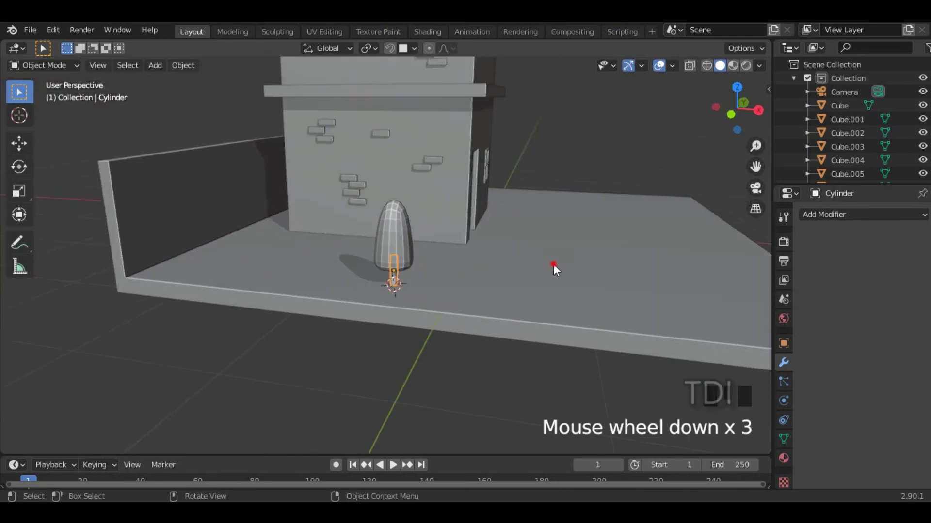
shift+middle_drag(553, 264, 402, 295)
key(shift+d)
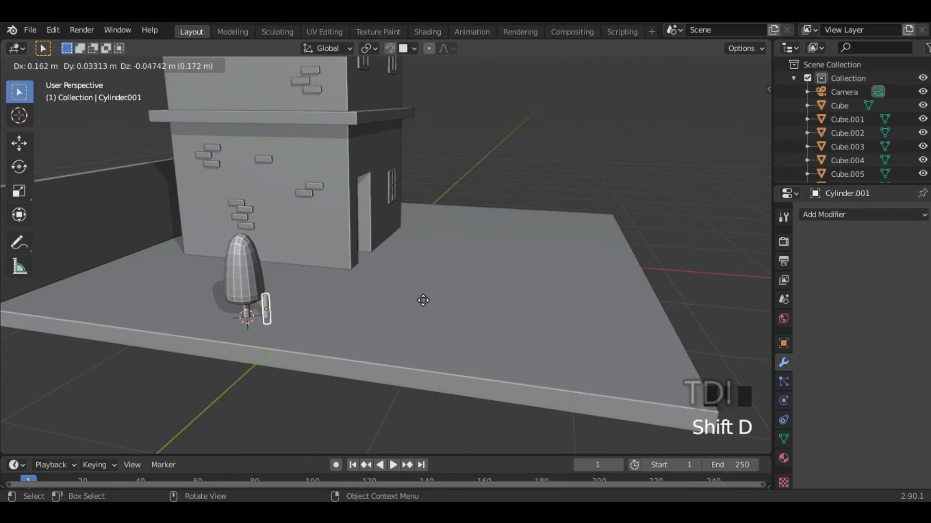
key(x)
click(459, 310)
middle_drag(472, 316, 388, 306)
click(342, 266)
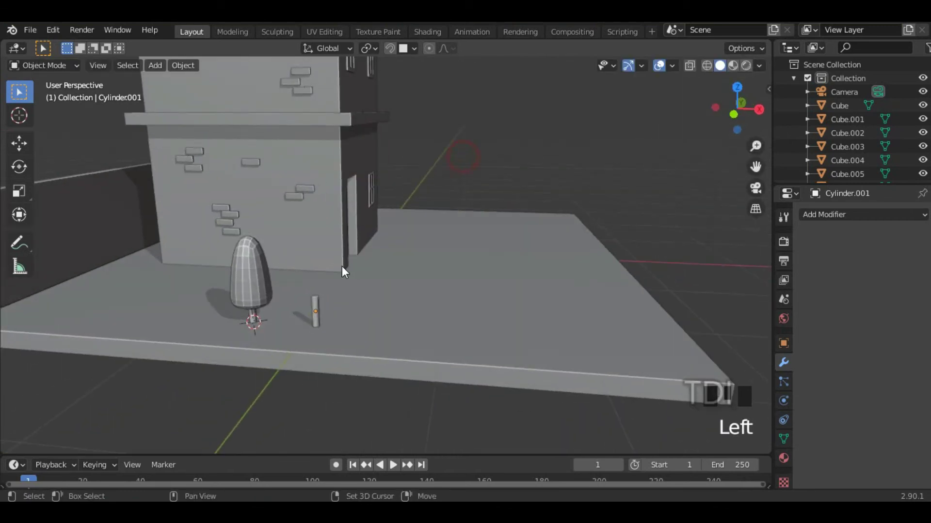
Add a cube mesh at the 3D cursor, scale it down and stretch it along Z into a tall block.
key(shift+a)
mouse_move(283, 225)
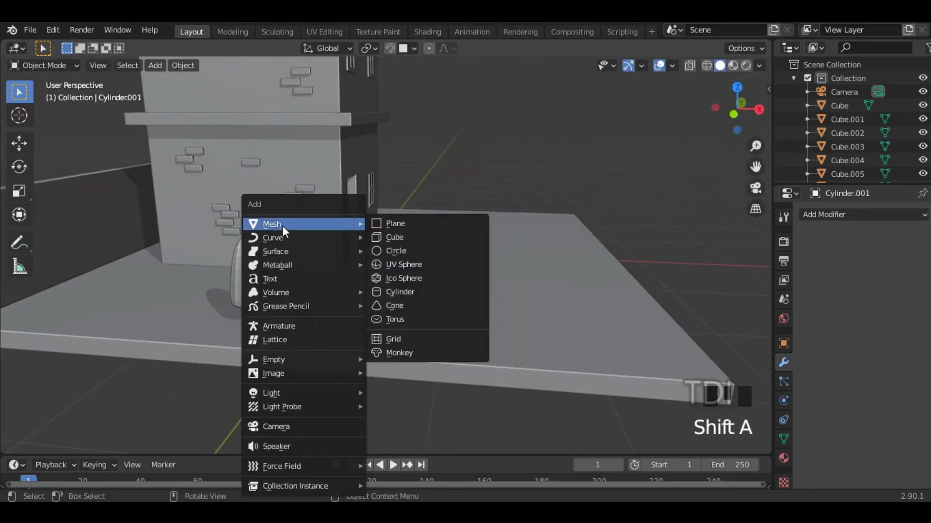
click(405, 238)
key(s)
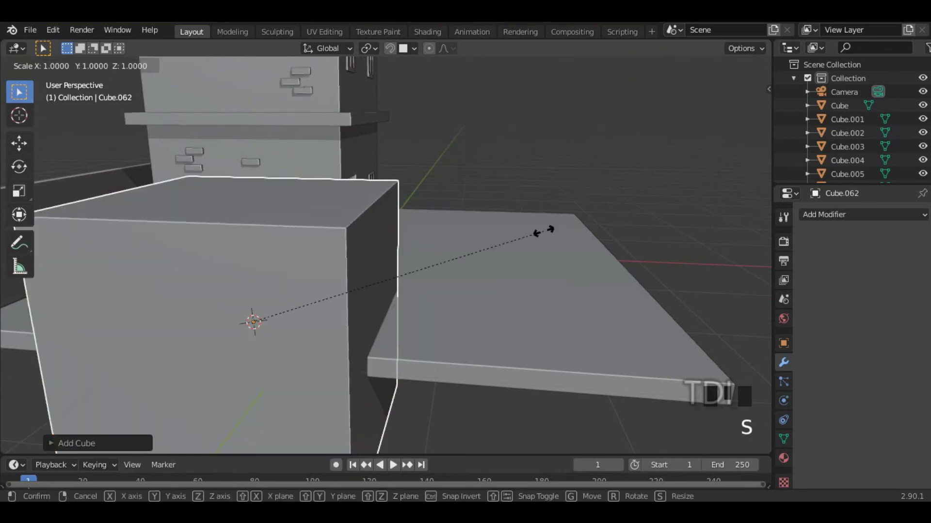
click(298, 308)
key(s)
key(z)
Move the tall block onto the upper end of the second trunk, aligning it in the front and right views.
click(19, 144)
key(KP_1)
drag(340, 293, 395, 292)
drag(344, 235, 344, 183)
key(KP_3)
scroll(312, 269, up, 5)
shift+middle_drag(312, 270, 404, 274)
key(g)
key(z)
click(403, 241)
Add a Subdivision Surface modifier to the tall foliage block.
click(812, 216)
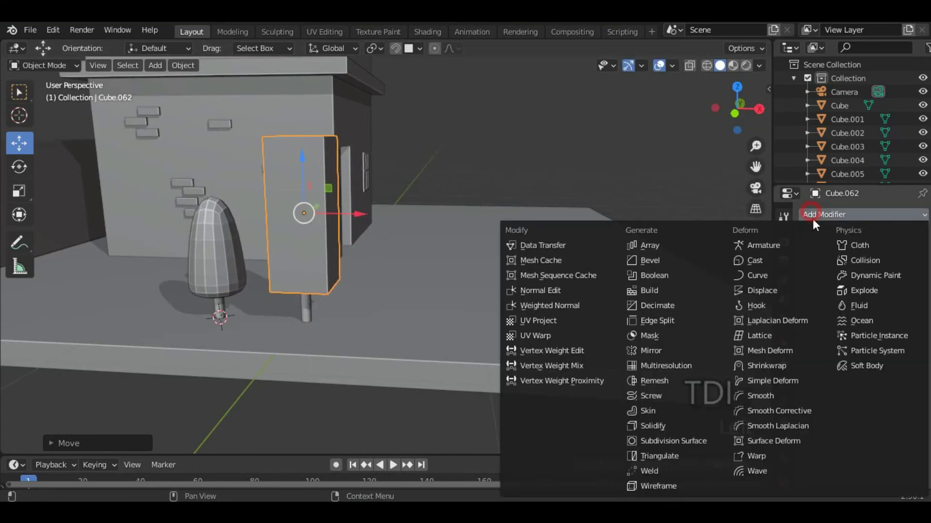
click(689, 443)
middle_drag(466, 242, 415, 243)
Add two horizontal loop cuts to the block and scale them outward, then lower the foliage slightly onto its trunk.
key(Tab)
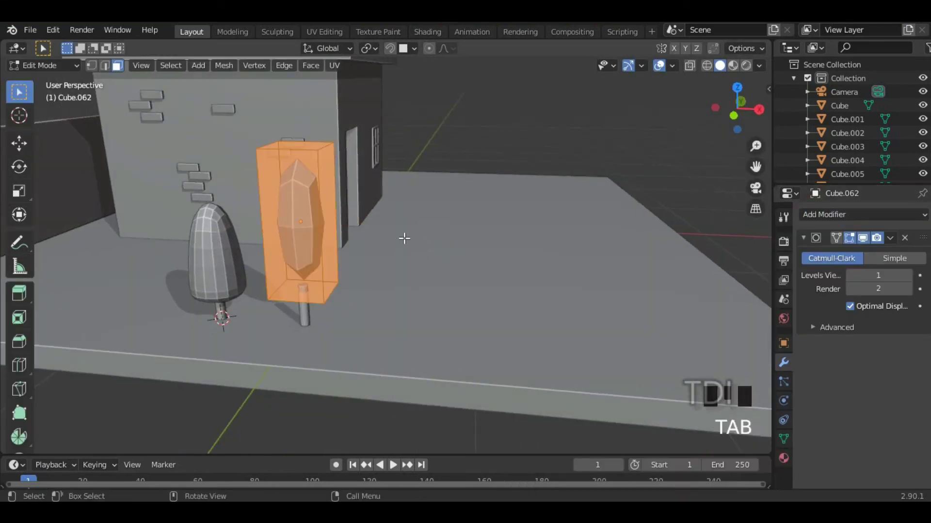
shift+middle_drag(441, 194, 368, 238)
key(ctrl+r)
scroll(360, 235, up, 1)
click(360, 234)
right_click(358, 234)
key(s)
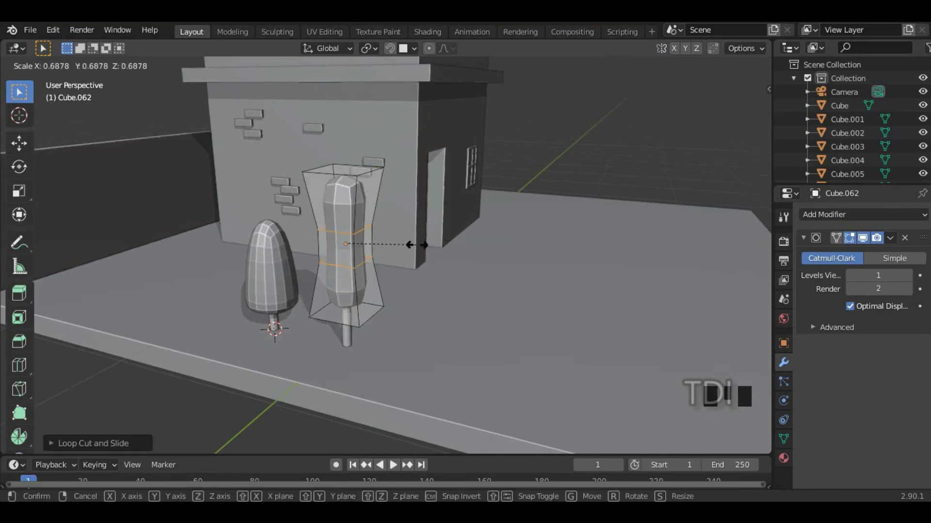
click(489, 231)
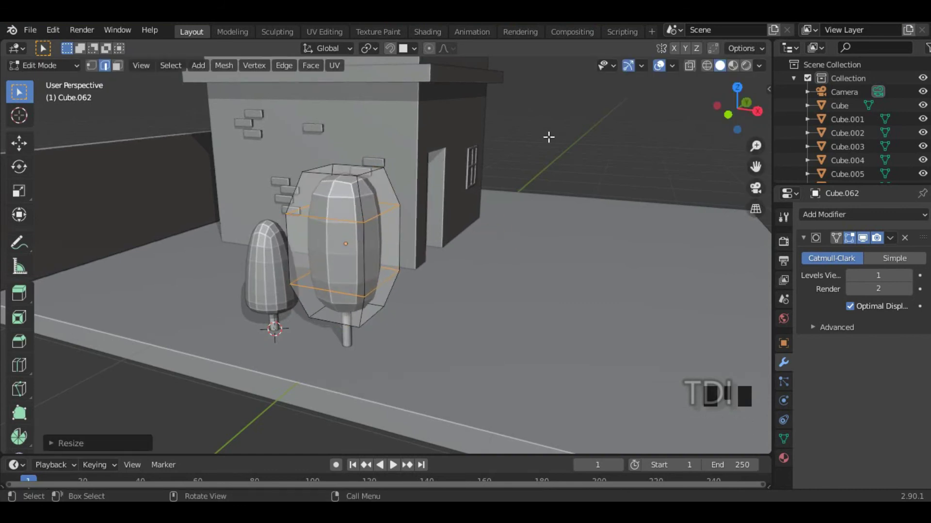
drag(353, 176, 354, 189)
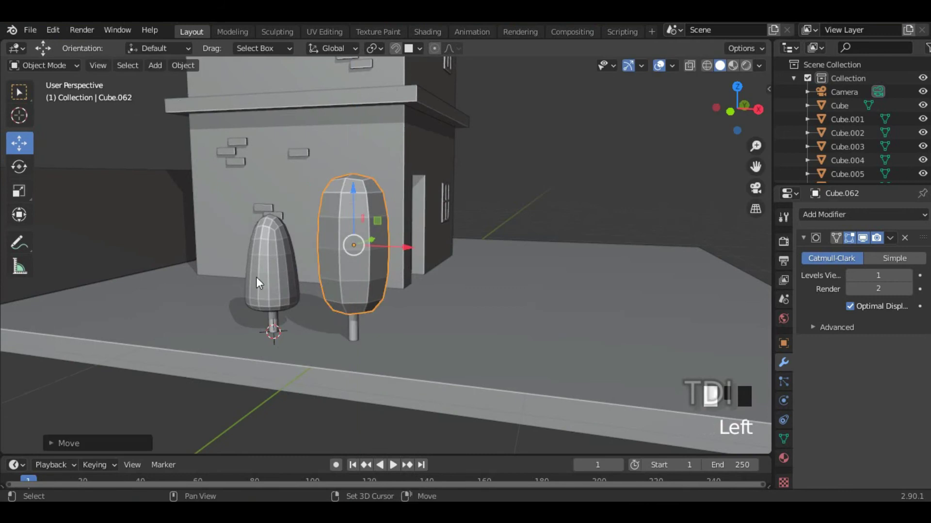
Duplicate both trees with their trunks to the opposite side of the building and rotate the copies about Z.
shift+click(257, 283)
shift+click(273, 320)
shift+click(353, 330)
scroll(420, 277, down, 2)
middle_drag(420, 276, 372, 282)
key(ctrl+z)
drag(366, 258, 633, 254)
key(shift+d)
click(371, 261)
key(r)
key(z)
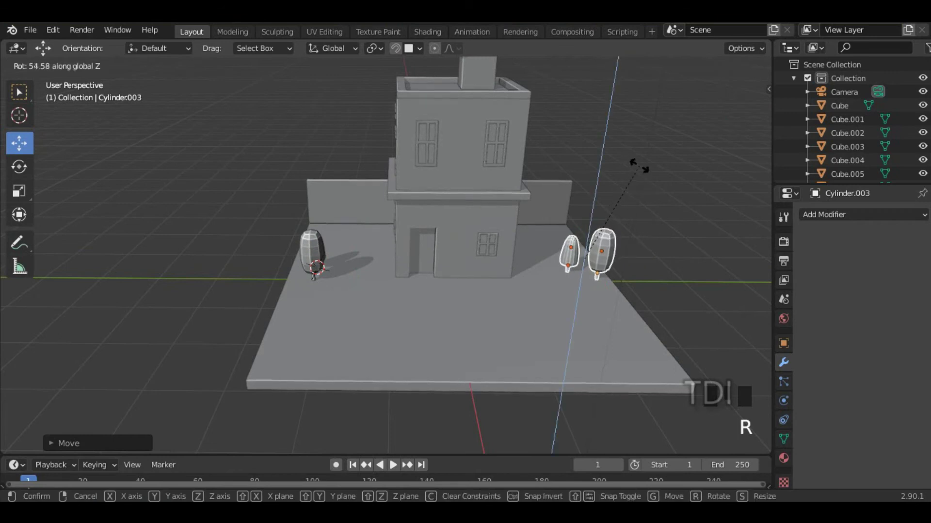
click(615, 198)
Duplicate the copied tree pair along X to a spot near the boundary wall.
middle_drag(606, 209, 329, 310)
key(shift+d)
key(x)
click(422, 312)
key(KP_Decimal)
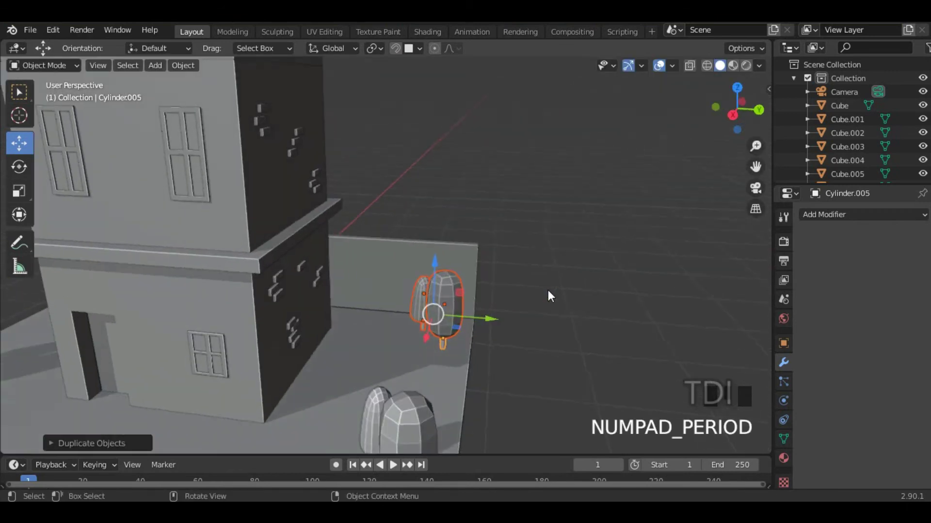
key(r)
key(z)
click(533, 100)
key(shift+d)
click(412, 363)
key(r)
key(ctrl+z)
key(ctrl+z)
key(ctrl+z)
Rotate and scale up the tree pair near the boundary wall, repositioning it so its trunks stand on the slab.
middle_drag(434, 280, 485, 214)
key(r)
click(498, 211)
key(s)
drag(370, 209, 370, 187)
middle_drag(436, 272, 356, 341)
key(g)
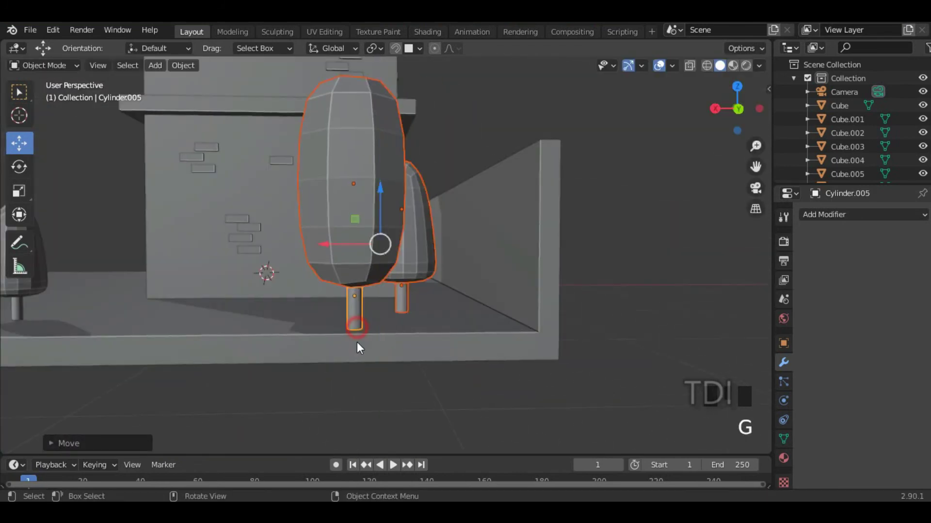
drag(429, 249, 422, 250)
click(484, 260)
scroll(485, 260, up, 4)
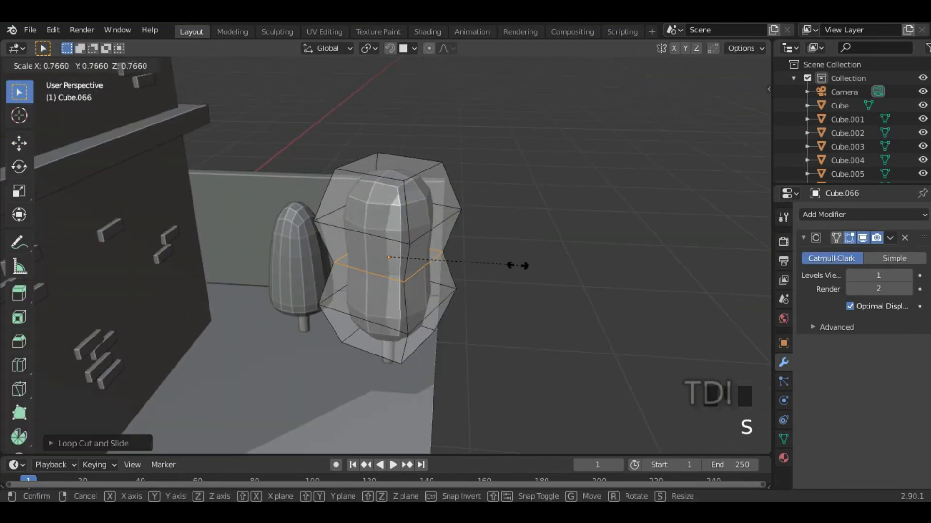
key(ctrl+z)
key(ctrl+z)
key(ctrl+z)
key(ctrl+z)
key(ctrl+z)
key(ctrl+z)
key(ctrl+z)
key(ctrl+z)
key(ctrl+z)
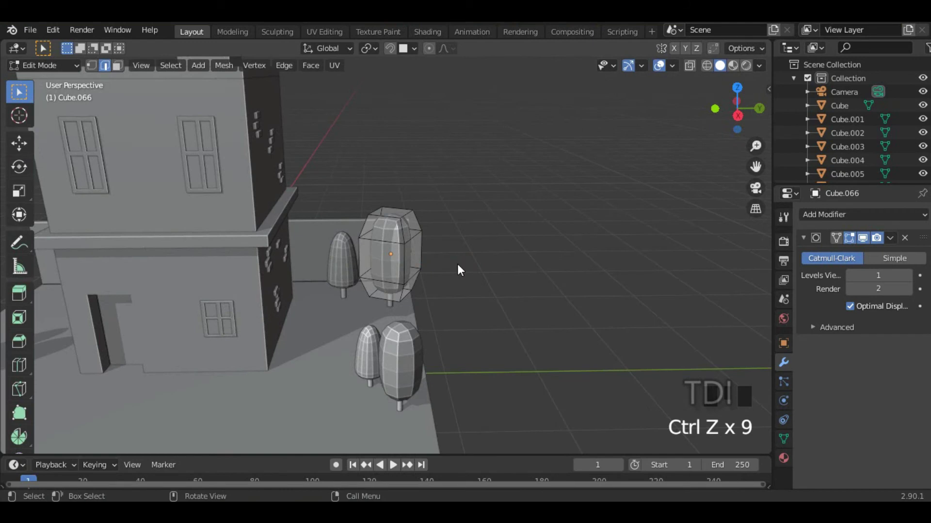
key(Tab)
Place the 3D cursor on the open slab area between the boundary wall and the first pair of trees.
scroll(440, 264, down, 5)
middle_drag(440, 264, 465, 278)
scroll(384, 304, up, 3)
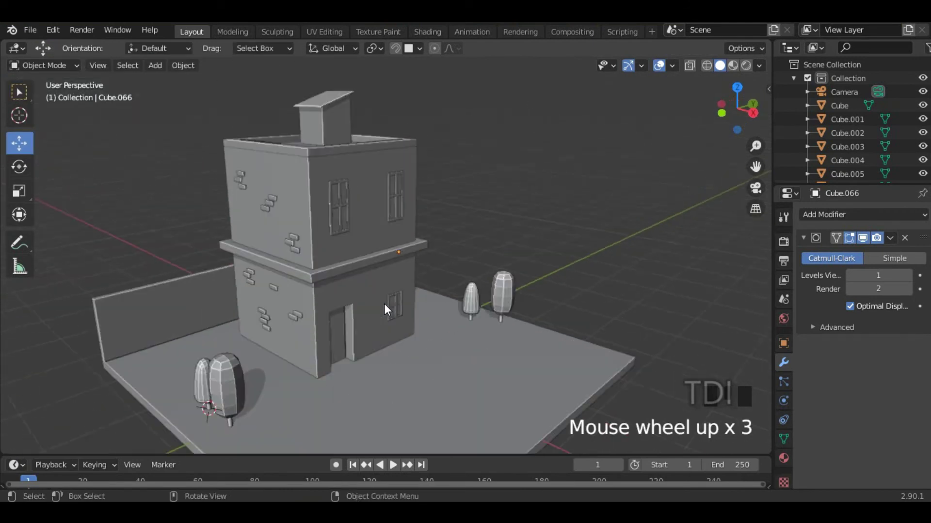
shift+middle_drag(422, 301, 461, 248)
middle_drag(454, 294, 483, 289)
click(298, 310)
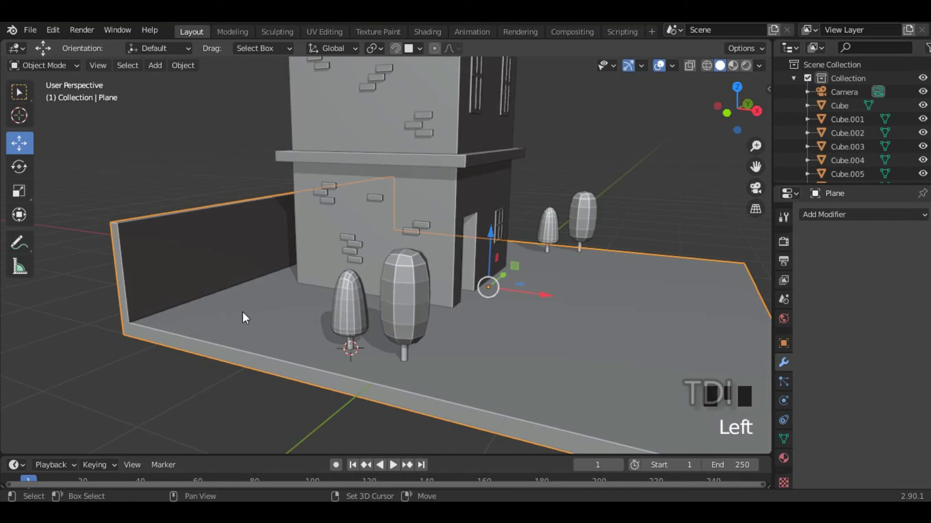
middle_drag(263, 334, 279, 340)
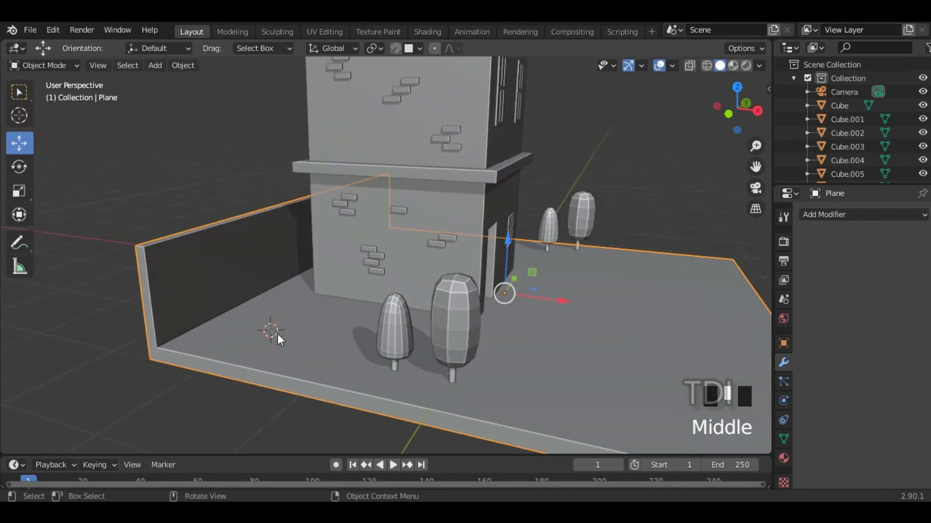
Add a circle mesh at the 3D cursor in top view and scale it down to fit on the slab.
key(KP_7)
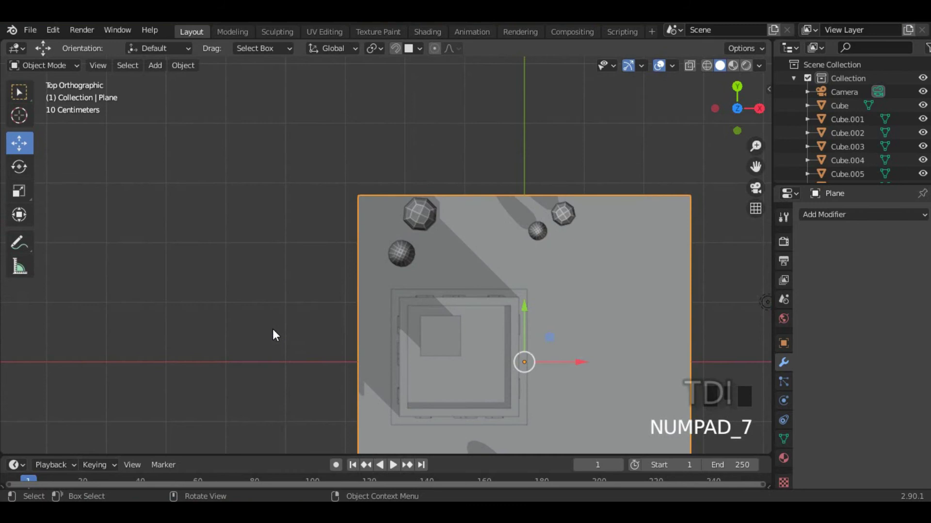
shift+middle_drag(489, 293, 417, 196)
scroll(322, 294, up, 5)
shift+middle_drag(322, 294, 430, 285)
key(shift+a)
mouse_move(383, 223)
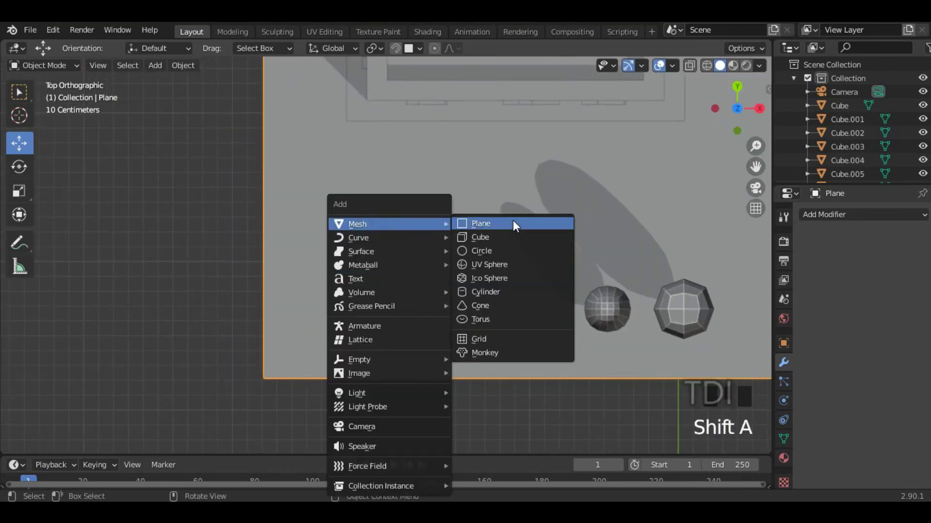
click(499, 250)
scroll(502, 284, up, 4)
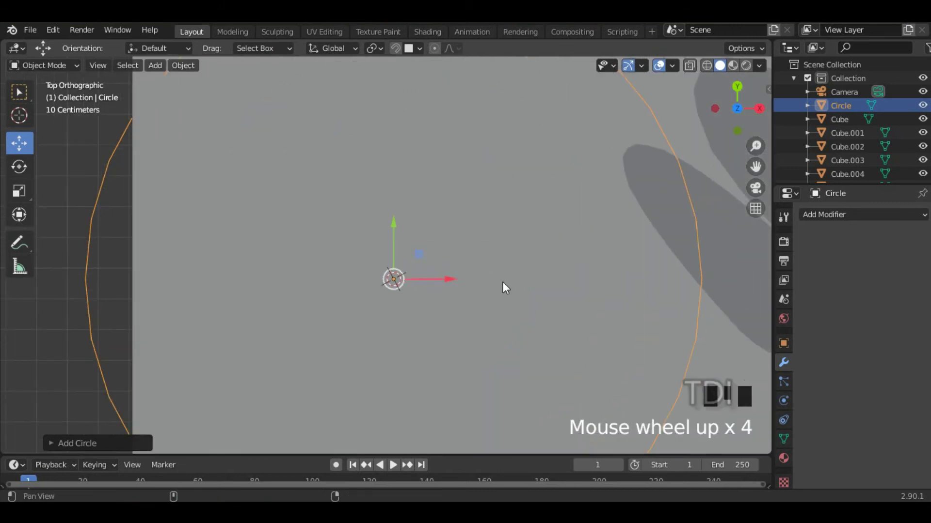
shift+middle_drag(502, 283, 423, 275)
scroll(449, 274, down, 2)
scroll(449, 274, down, 1)
key(s)
click(439, 272)
Delete all of the circle's vertices except the outermost one on its +X side, using wireframe shading and vertex selection.
key(Tab)
scroll(440, 273, up, 3)
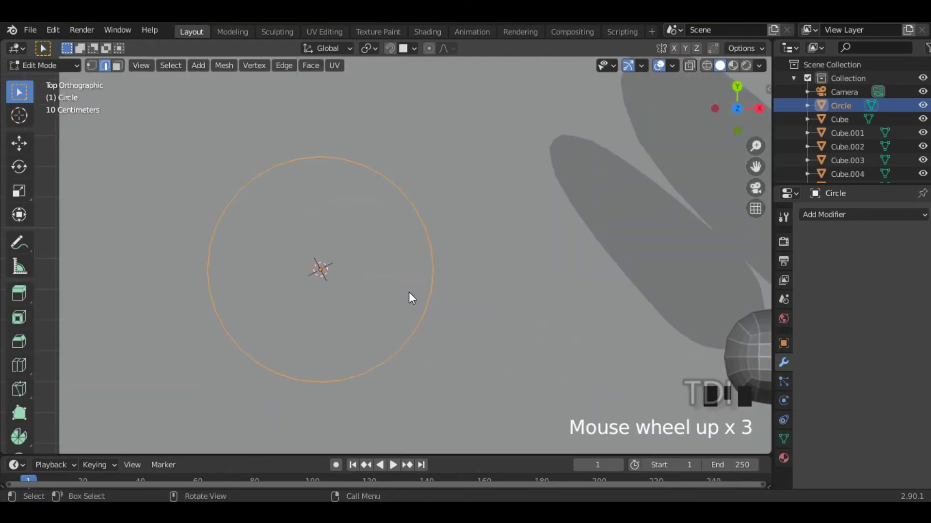
key(z)
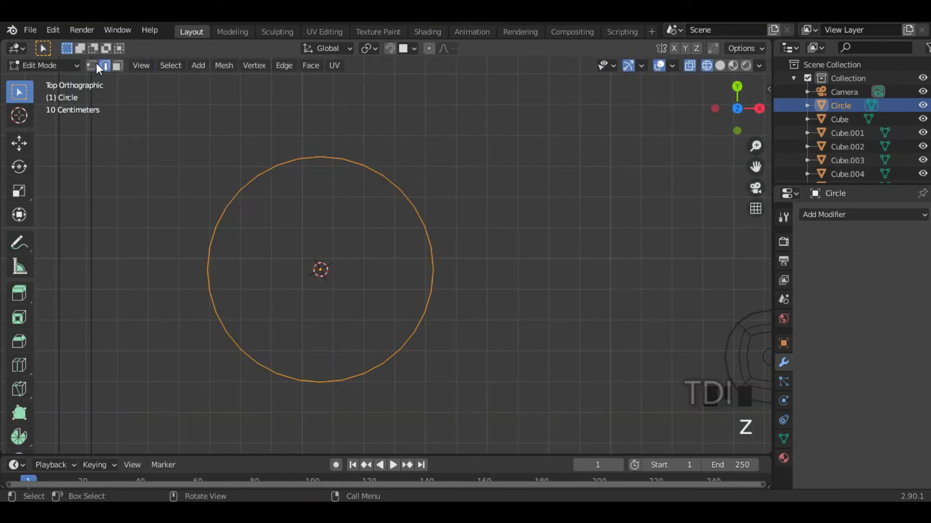
scroll(180, 269, up, 3)
scroll(213, 293, down, 2)
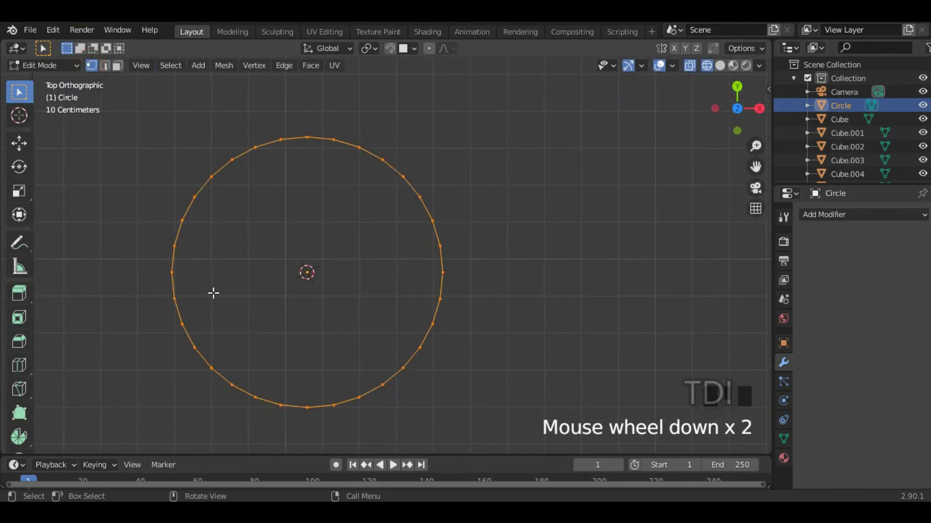
click(444, 270)
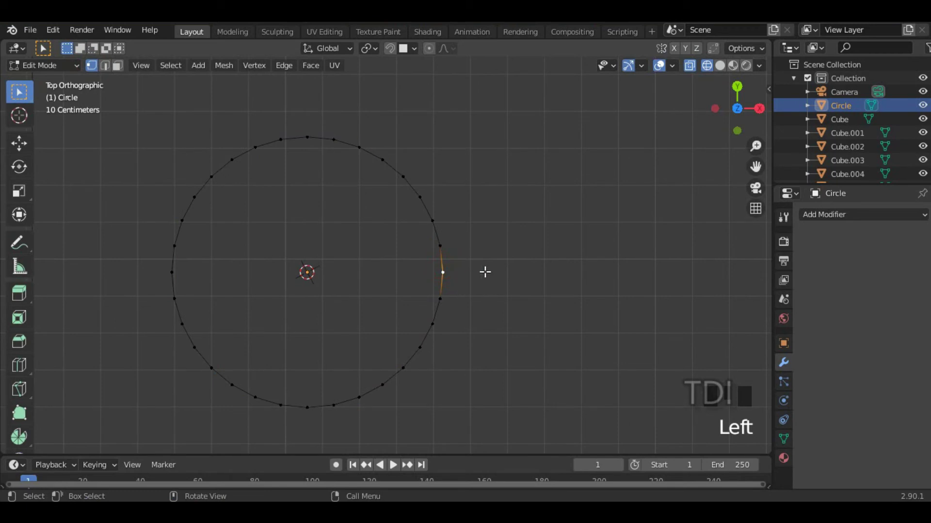
key(ctrl+i)
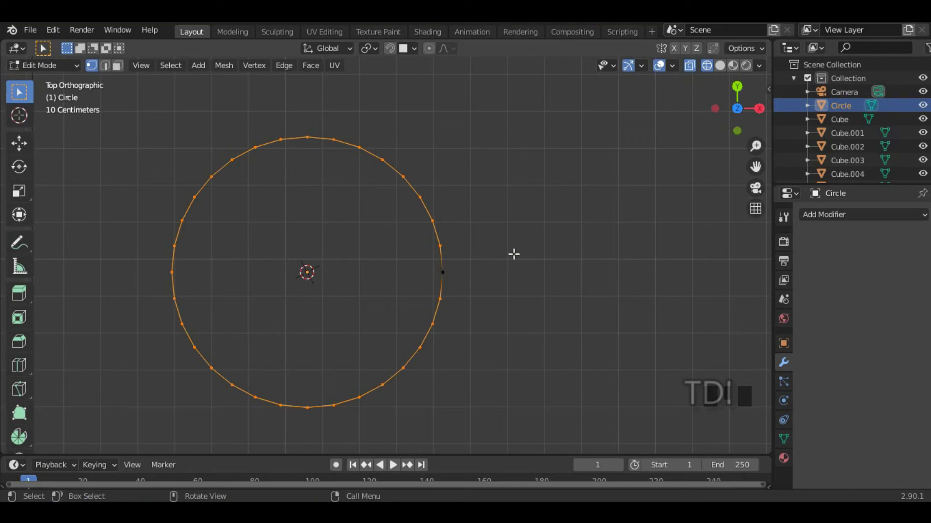
key(Delete)
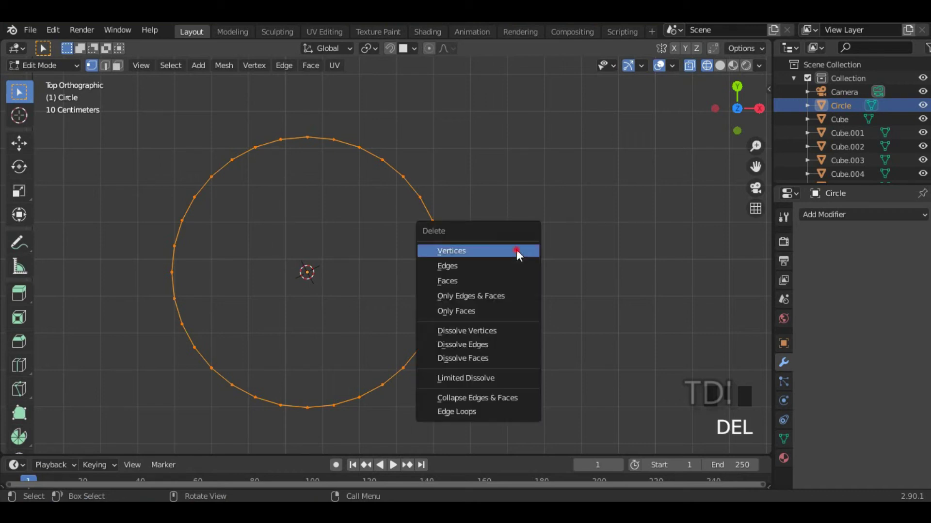
click(517, 251)
drag(426, 235, 469, 296)
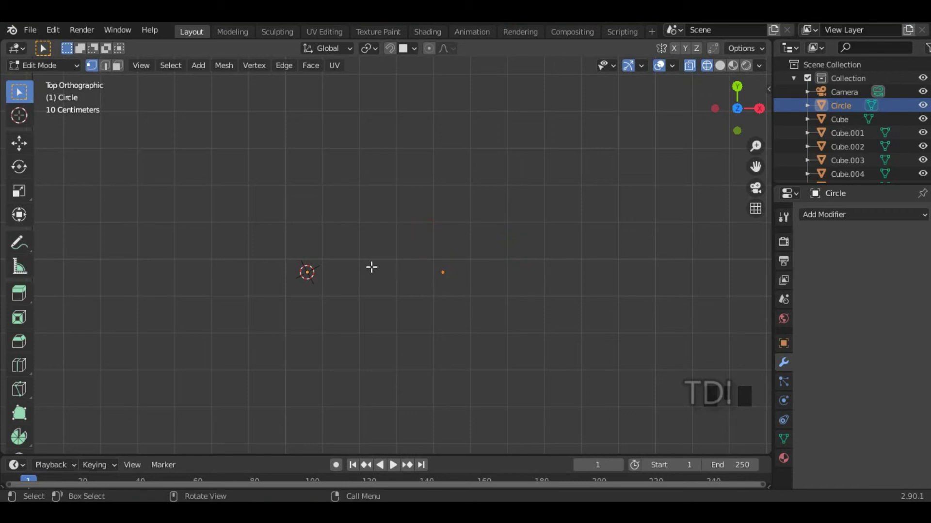
Return to Object Mode and switch the viewport shading back to Solid.
key(Tab)
key(z)
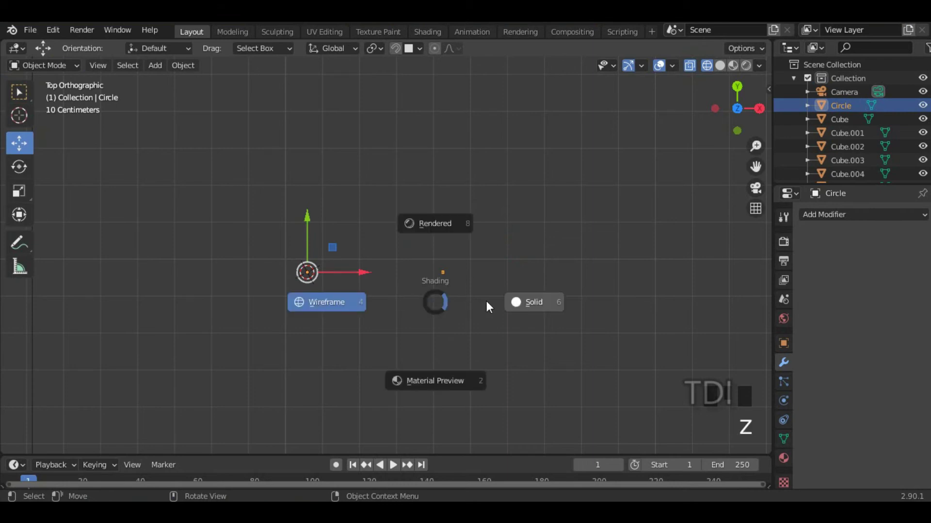
click(530, 305)
key(z)
click(239, 298)
scroll(273, 295, down, 9)
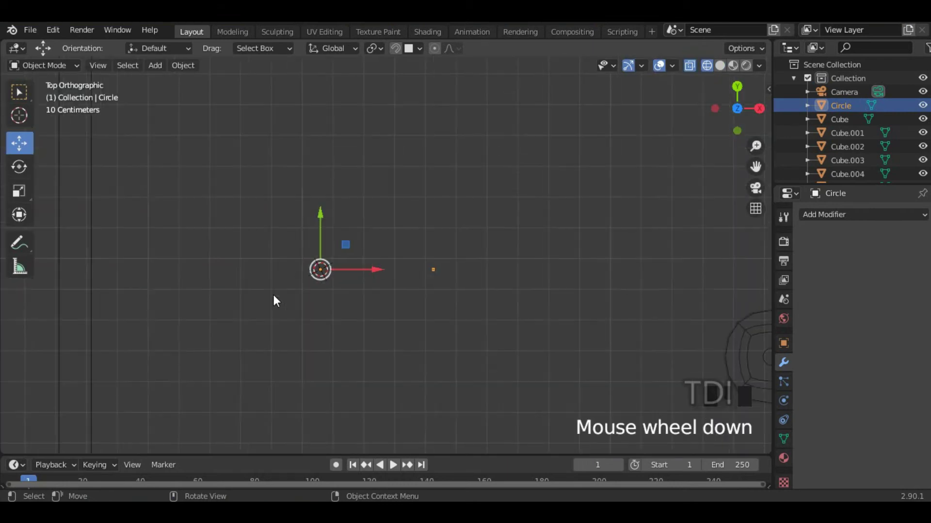
click(549, 293)
Set the single-vertex object's origin to its geometry.
mouse_move(549, 292)
middle_down()
mouse_move(507, 314)
mouse_move(475, 242)
mouse_move(443, 257)
mouse_move(398, 253)
middle_up()
scroll(399, 253, up, 5)
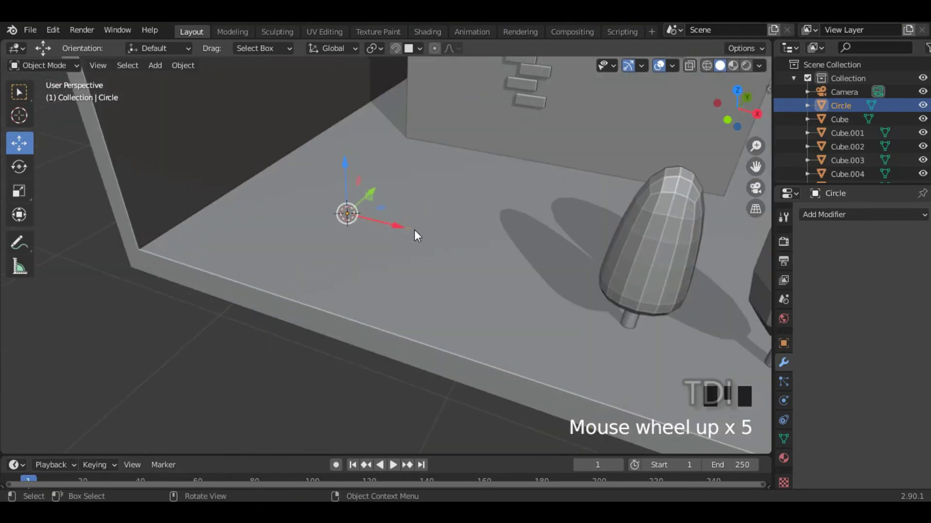
scroll(384, 253, down, 3)
click(183, 65)
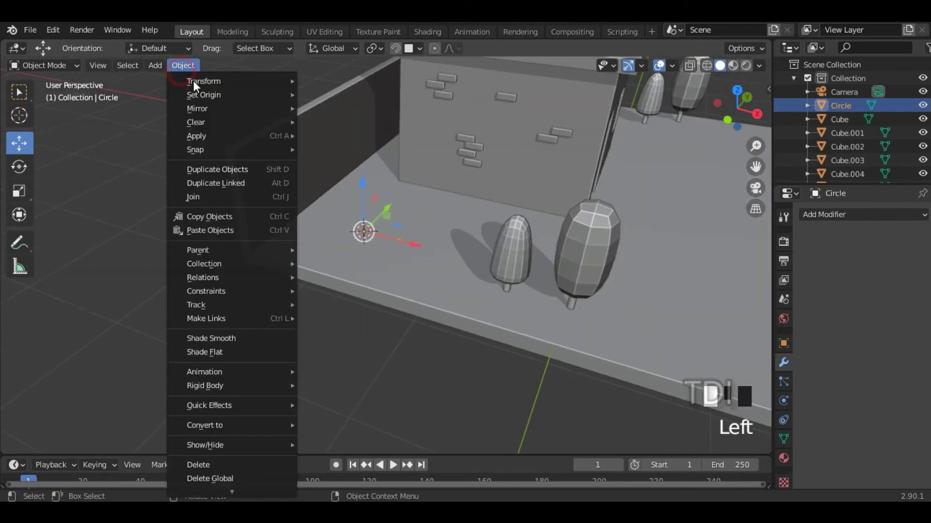
mouse_move(209, 94)
click(366, 110)
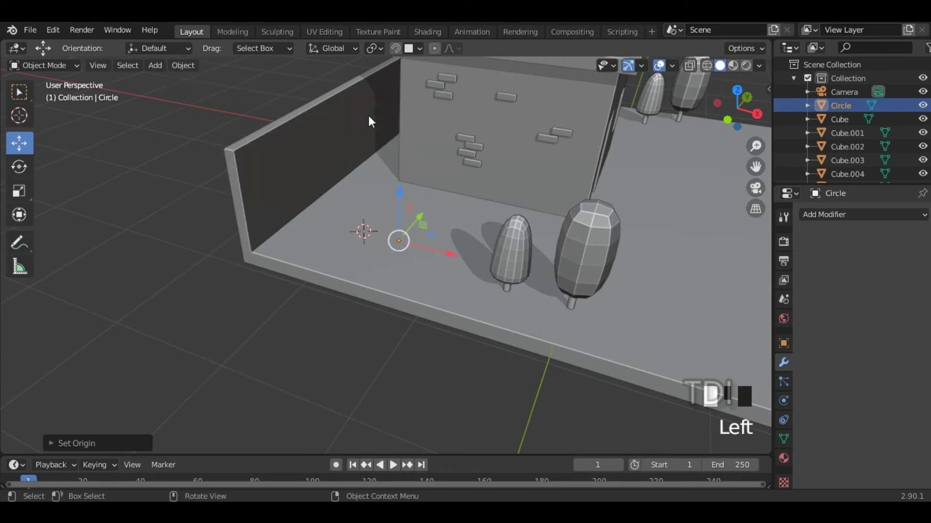
Snap the 3D cursor to the world origin.
scroll(417, 248, up, 8)
shift+middle_drag(449, 216, 368, 220)
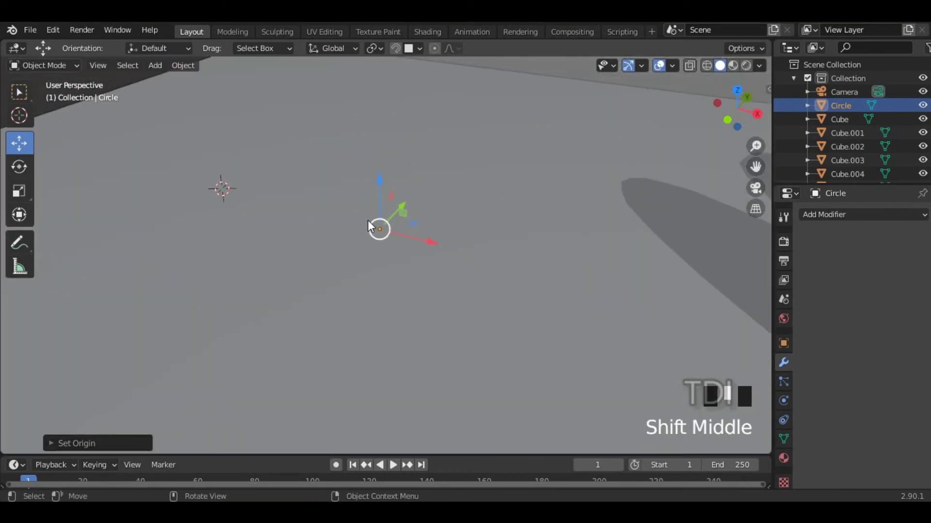
scroll(367, 220, down, 3)
key(shift+s)
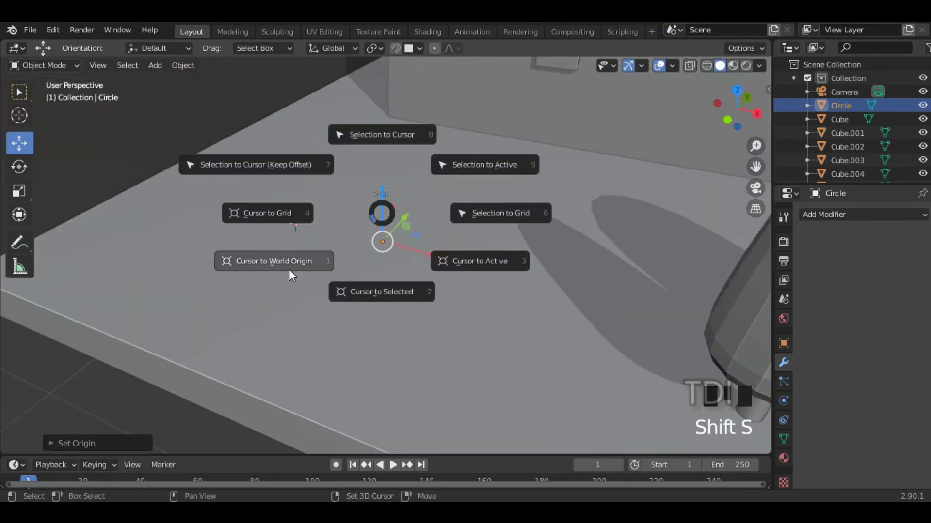
click(273, 265)
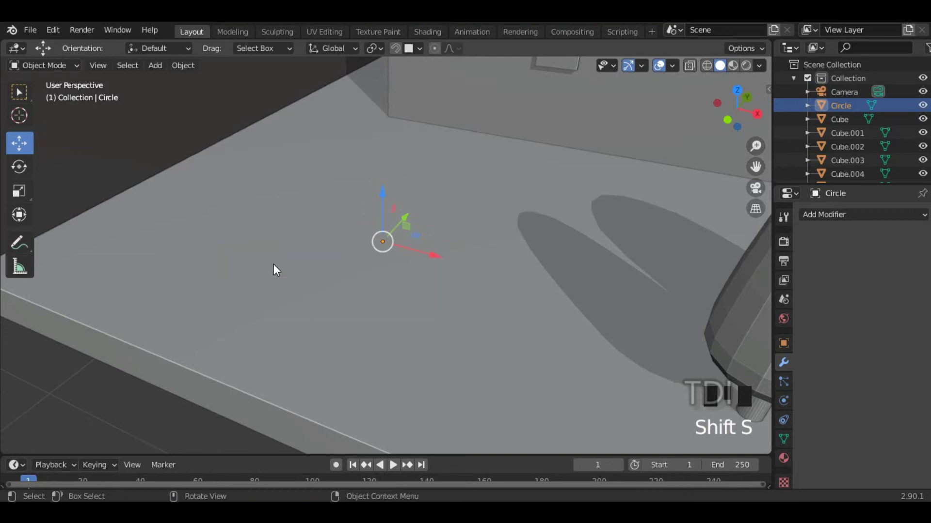
In the right orthographic view, extrude the single vertex upward from the slab to form the trunk edge.
scroll(347, 231, down, 4)
middle_drag(347, 231, 700, 238)
mouse_move(445, 270)
shift+middle_down()
mouse_move(365, 284)
mouse_move(458, 276)
shift+middle_up()
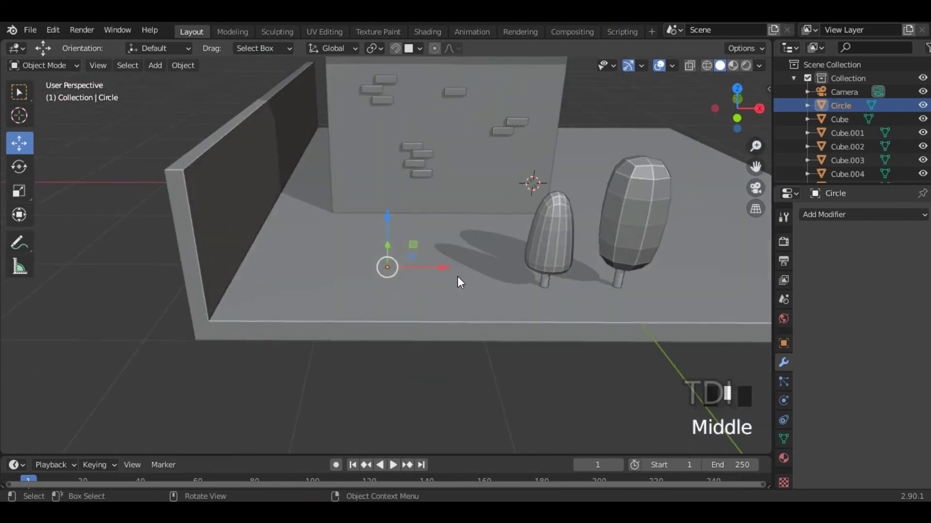
key(KP_3)
scroll(457, 276, up, 3)
shift+middle_drag(480, 238, 470, 285)
key(Tab)
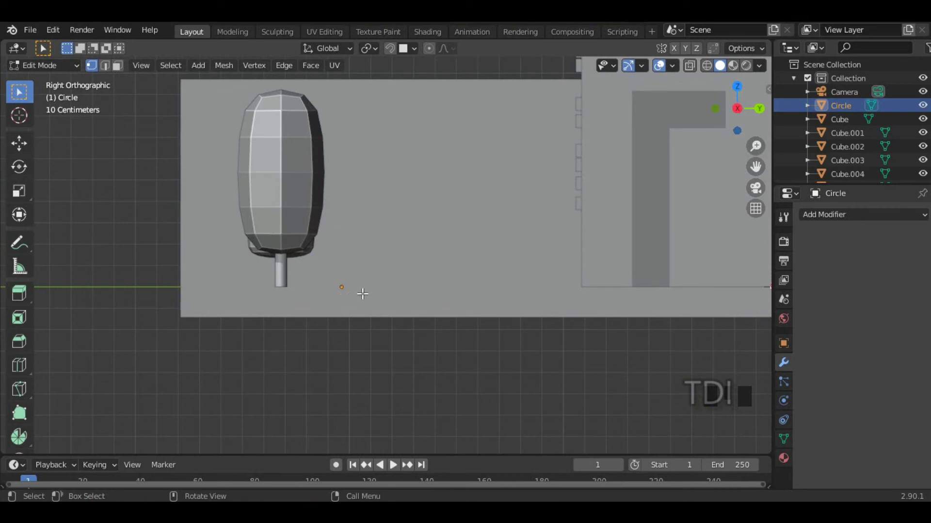
key(e)
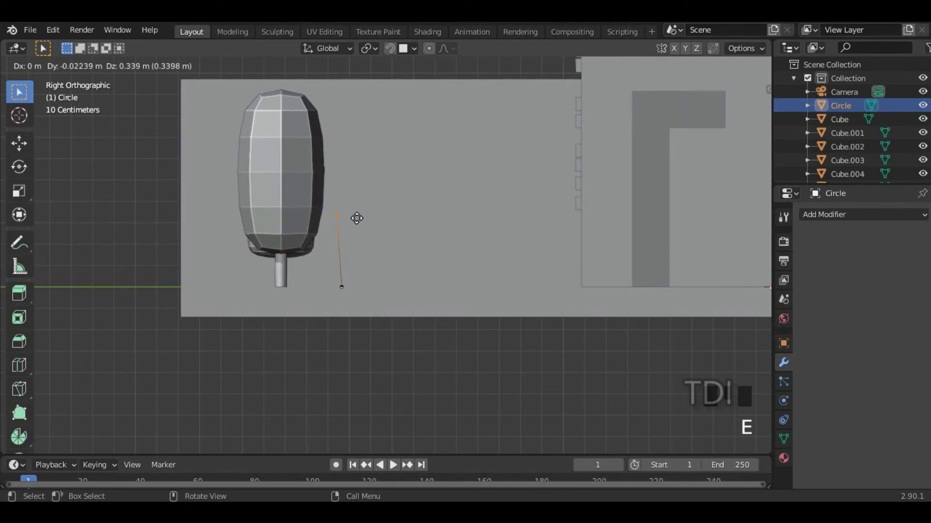
click(353, 210)
In the front view, extrude the trunk's top vertex about 0.4 m upward and toward -X as the first branch.
middle_drag(353, 210, 483, 258)
key(KP_1)
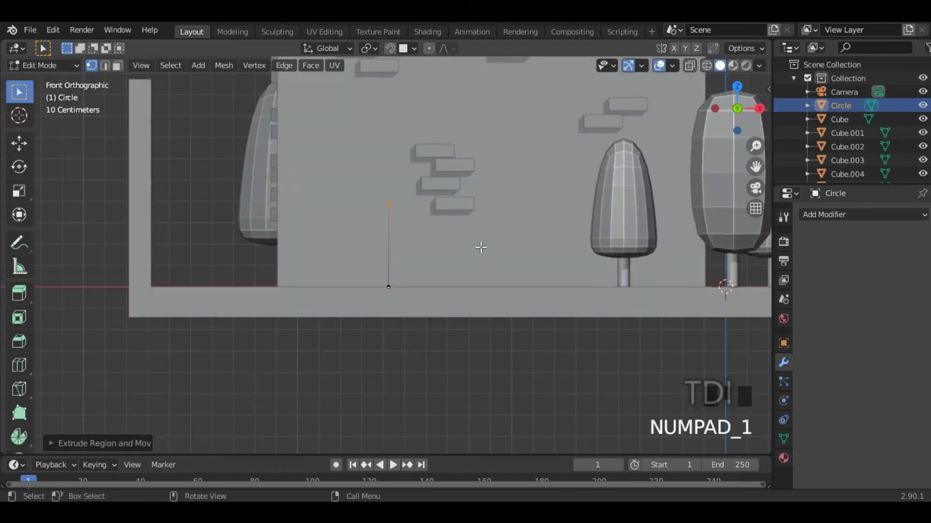
key(e)
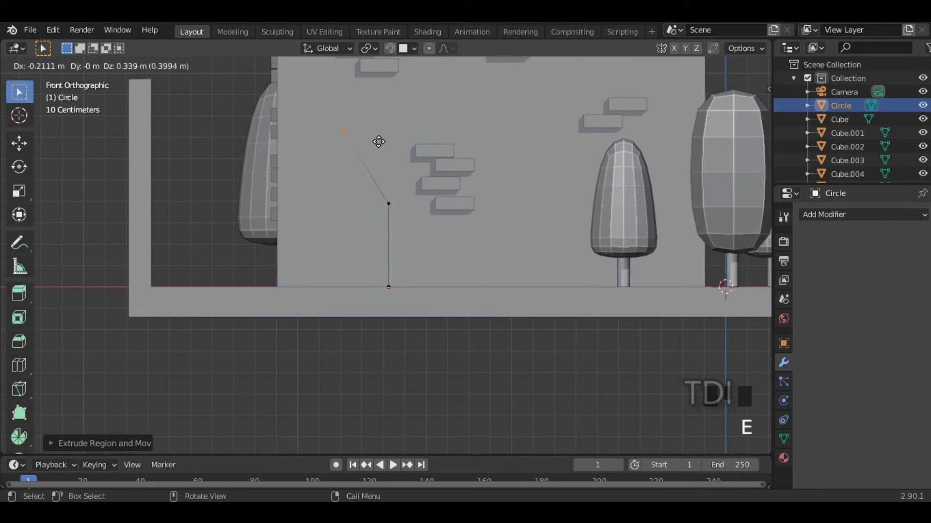
click(377, 136)
Extrude a second branch of two segments upward from the trunk's fork vertex, angled away from the first branch.
middle_drag(504, 226, 353, 224)
click(352, 225)
key(e)
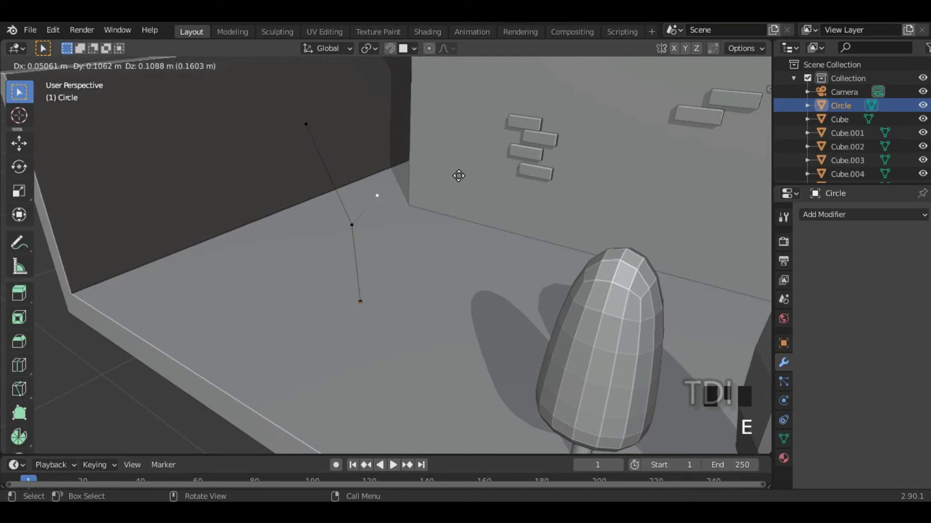
click(477, 143)
middle_drag(457, 212, 573, 208)
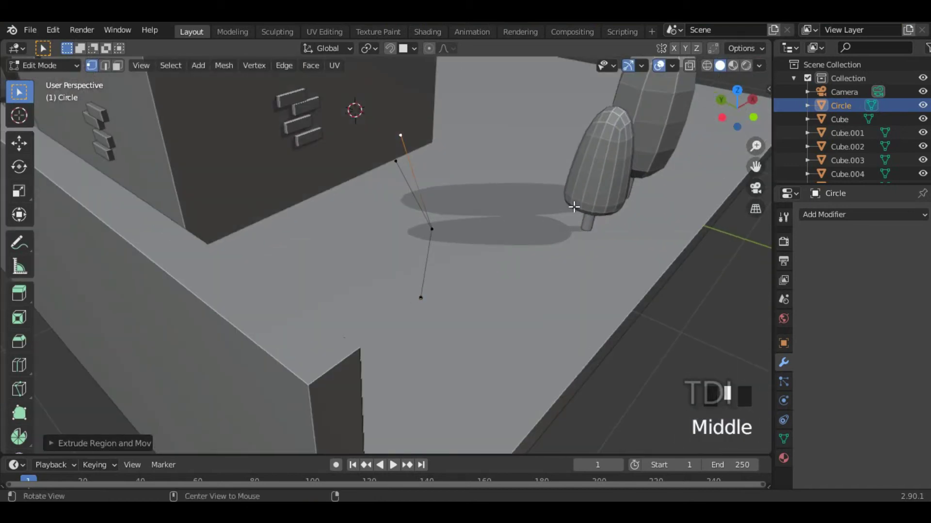
key(e)
click(563, 448)
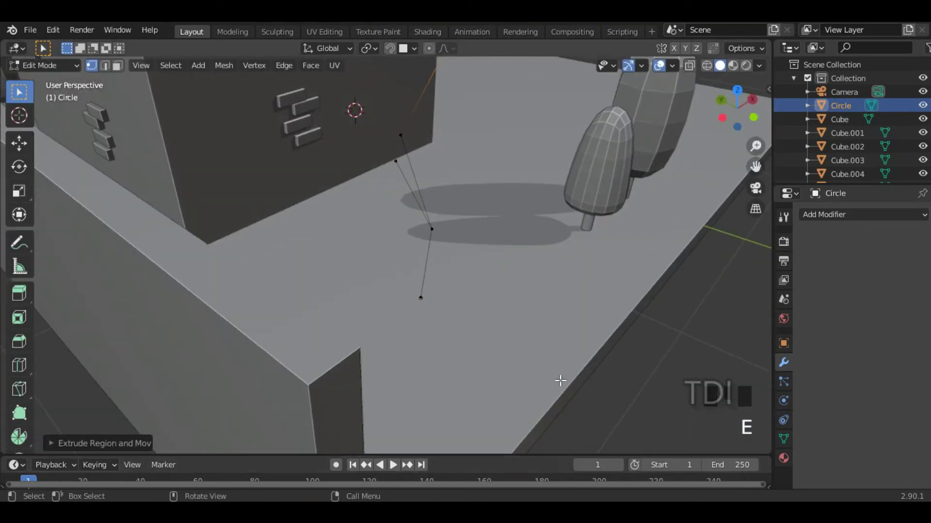
Reposition the first branch's end vertex and extrude one more segment outward from it.
scroll(507, 341, down, 3)
middle_drag(507, 341, 462, 236)
click(355, 176)
key(g)
click(327, 197)
key(e)
click(299, 157)
Move the second branch's tip vertex to refine the shape of the forked skeleton.
click(452, 170)
key(g)
click(421, 160)
scroll(392, 246, down, 3)
shift+middle_drag(464, 237, 348, 259)
middle_drag(431, 279, 431, 281)
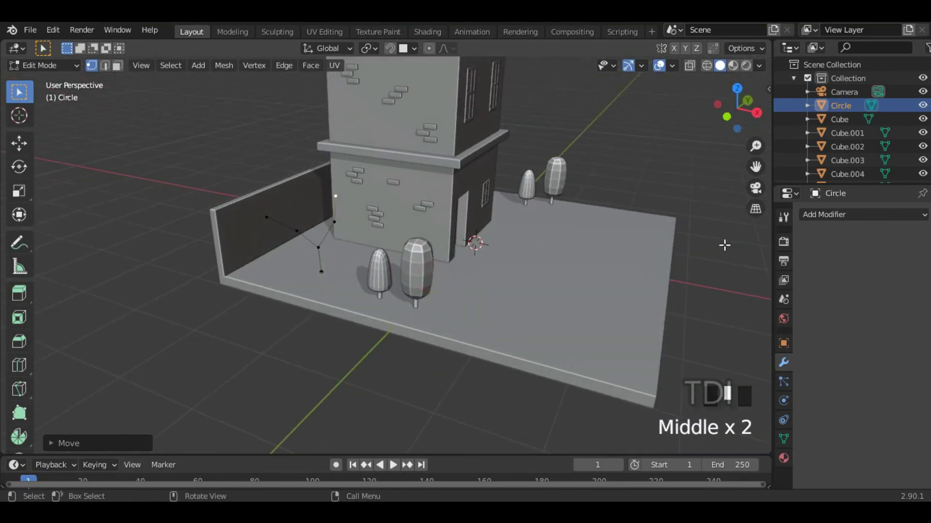
Return to Object Mode and add a Skin modifier to the forked edge skeleton.
key(Tab)
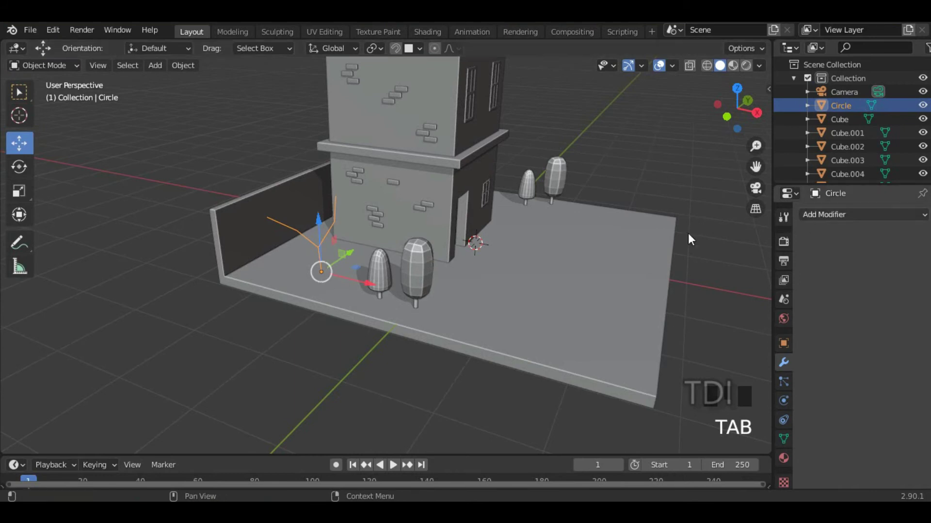
click(20, 94)
click(837, 213)
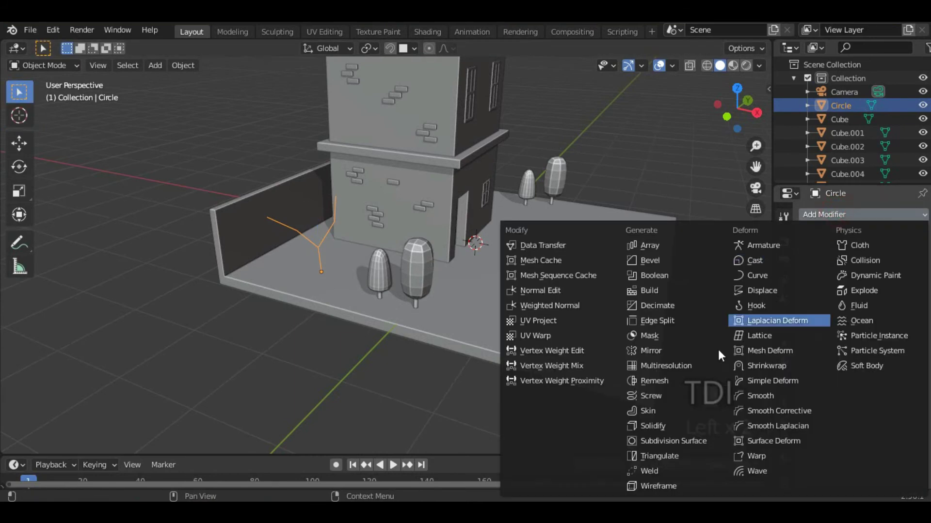
click(661, 411)
middle_drag(237, 245, 320, 250)
In Edit Mode, thin the skin of the whole tree skeleton to about half its thickness.
key(Tab)
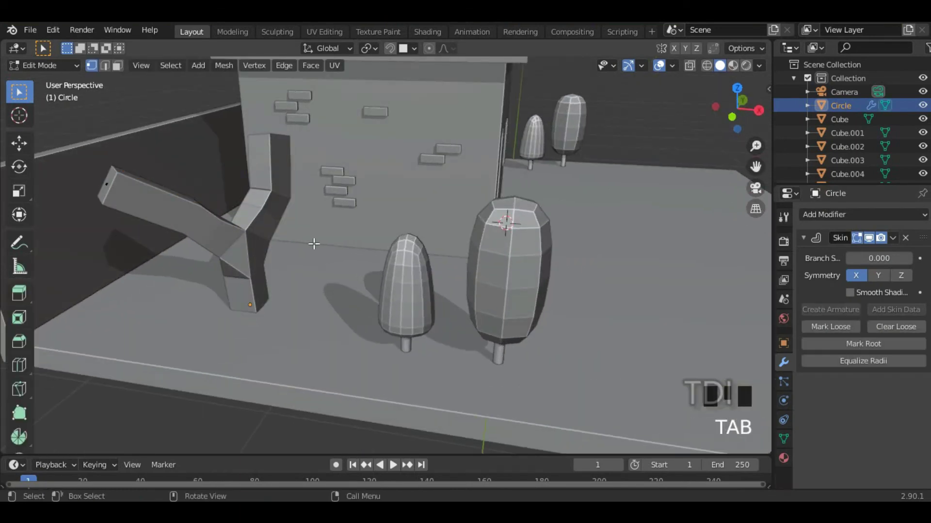
key(z)
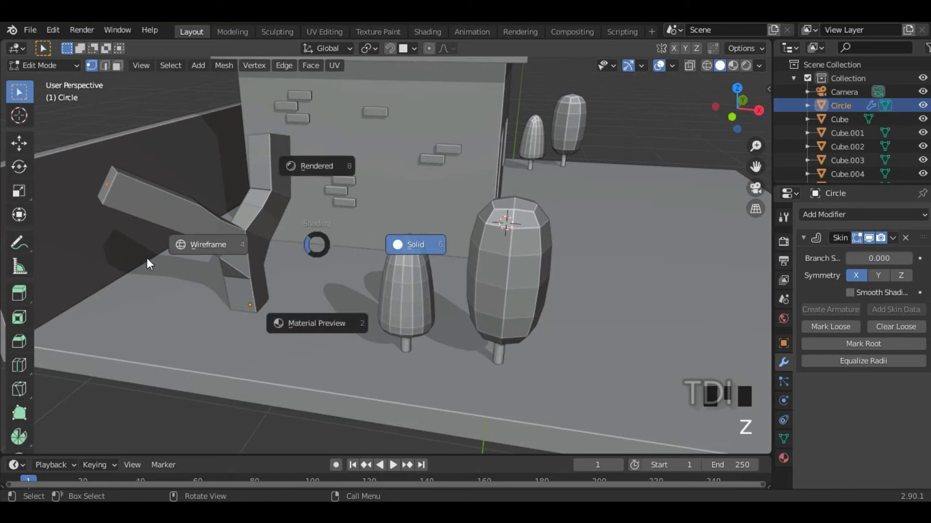
click(147, 258)
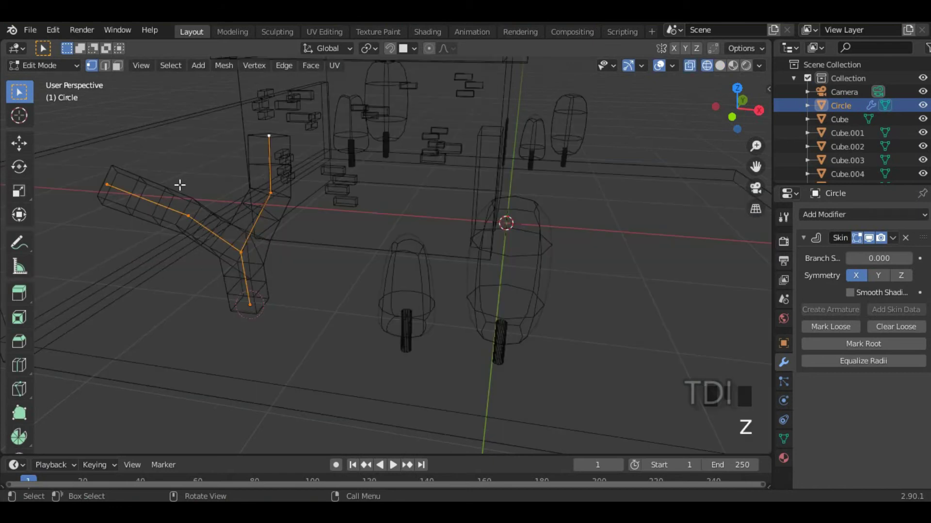
scroll(204, 233, down, 2)
key(z)
click(359, 236)
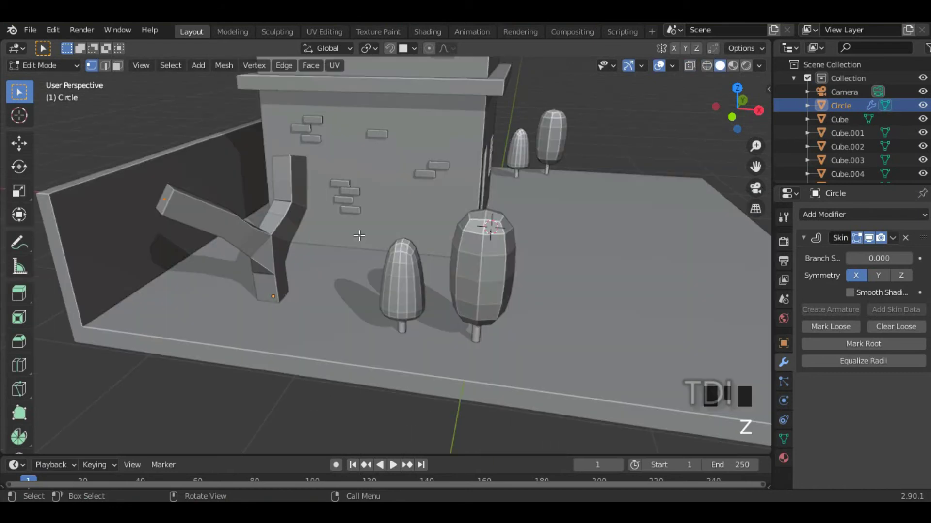
key(ctrl+a)
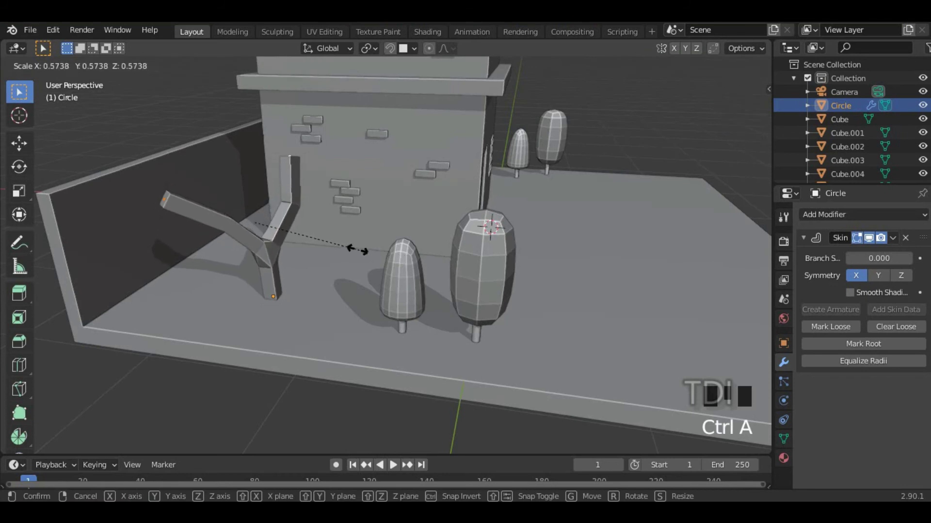
click(331, 264)
Taper the first branch by shrinking the skin at its tip vertex to about a third, using wireframe shading for selection.
middle_drag(331, 264, 348, 271)
click(186, 234)
key(z)
click(86, 233)
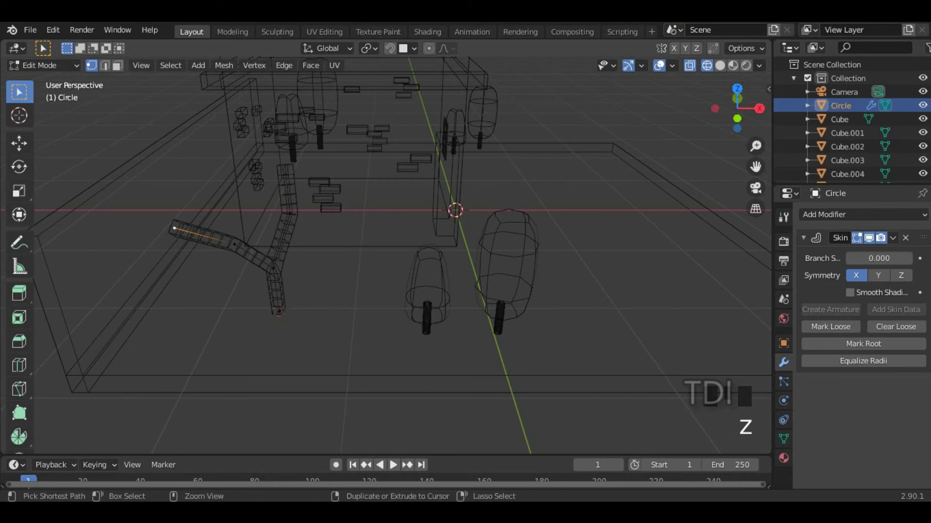
key(ctrl+a)
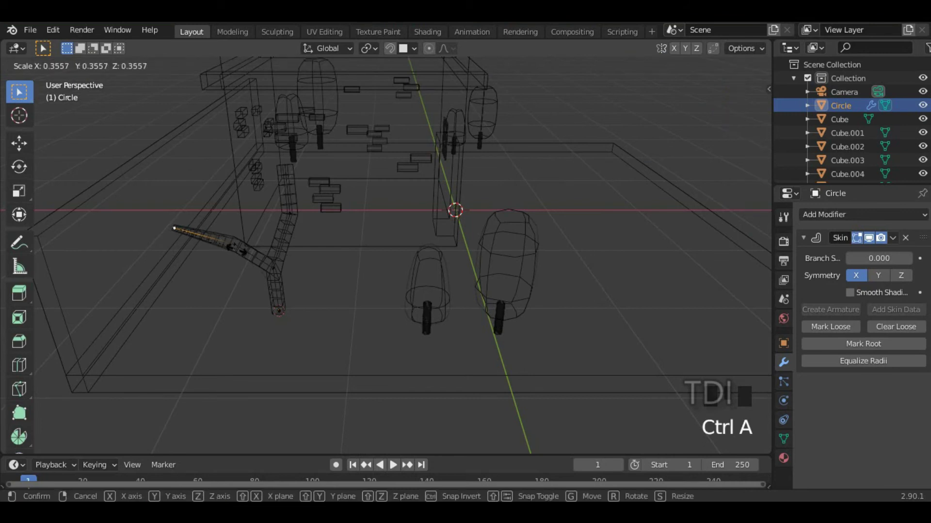
click(261, 263)
key(z)
click(345, 266)
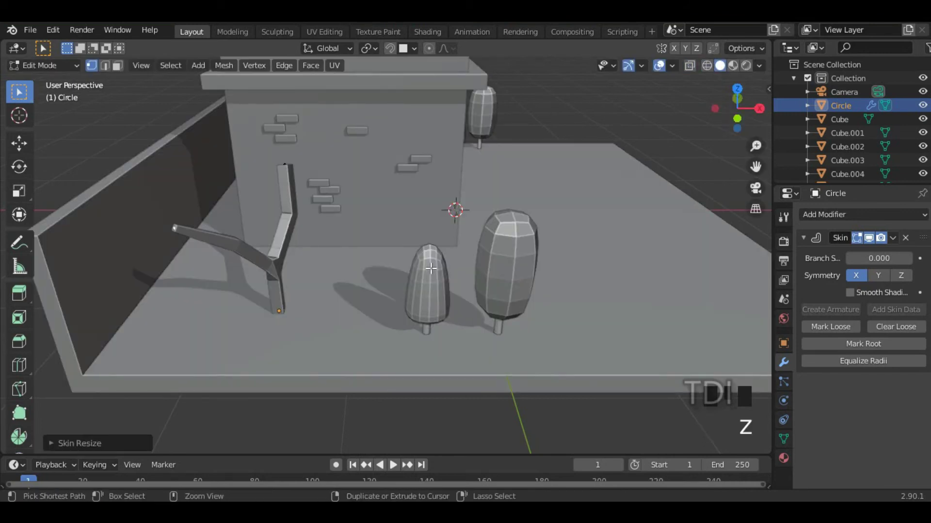
key(ctrl+a)
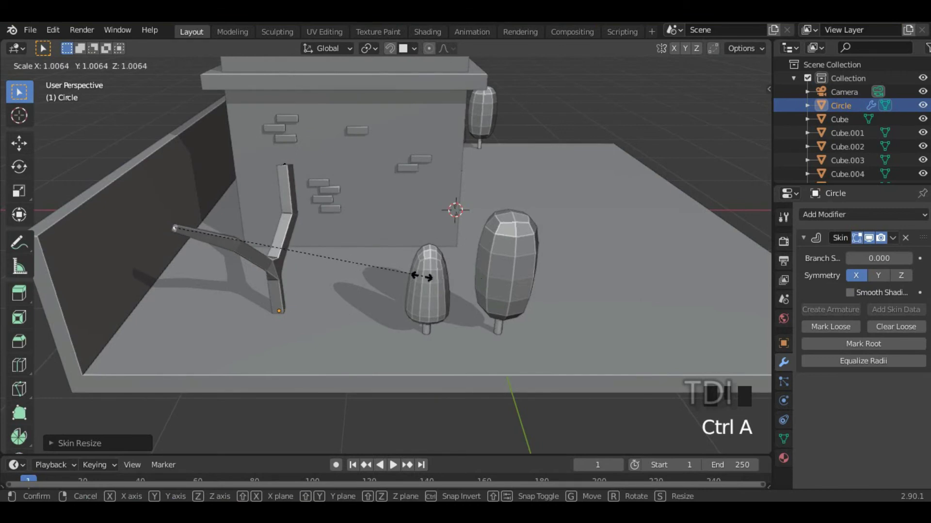
right_click(383, 272)
Taper the second, upright branch by shrinking the skin at its tip vertex.
click(288, 162)
key(ctrl+a)
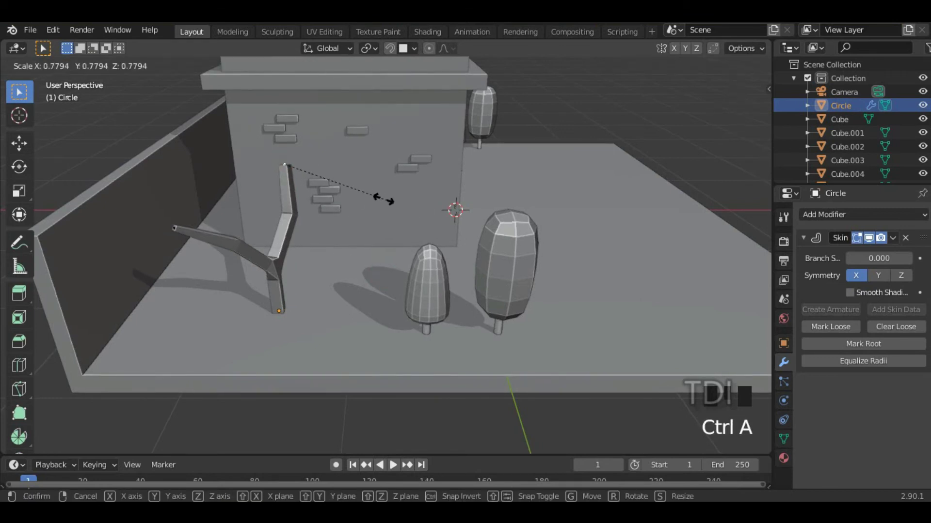
click(361, 196)
middle_drag(376, 295, 346, 290)
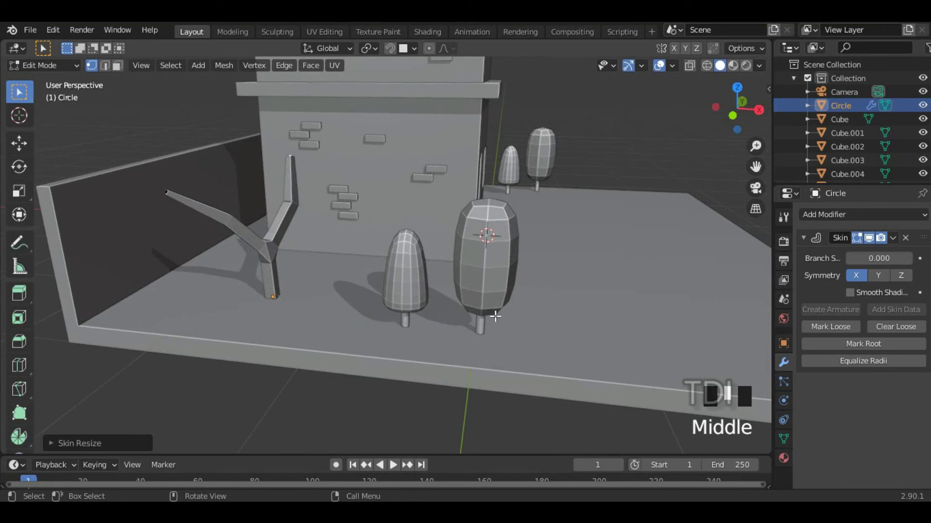
shift+middle_drag(495, 316, 519, 326)
Add a Subdivision Surface modifier after the Skin modifier on the forked tree.
click(803, 238)
click(803, 237)
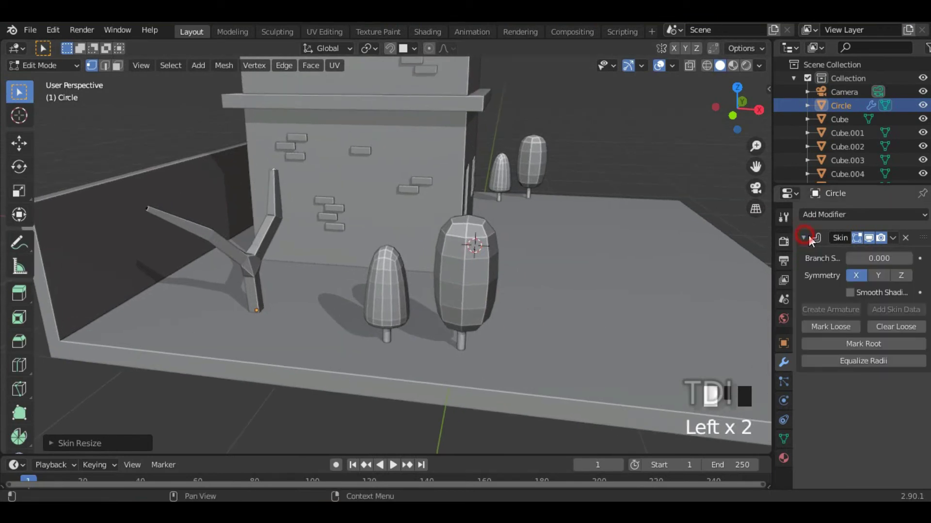
click(844, 214)
click(692, 441)
scroll(262, 301, up, 4)
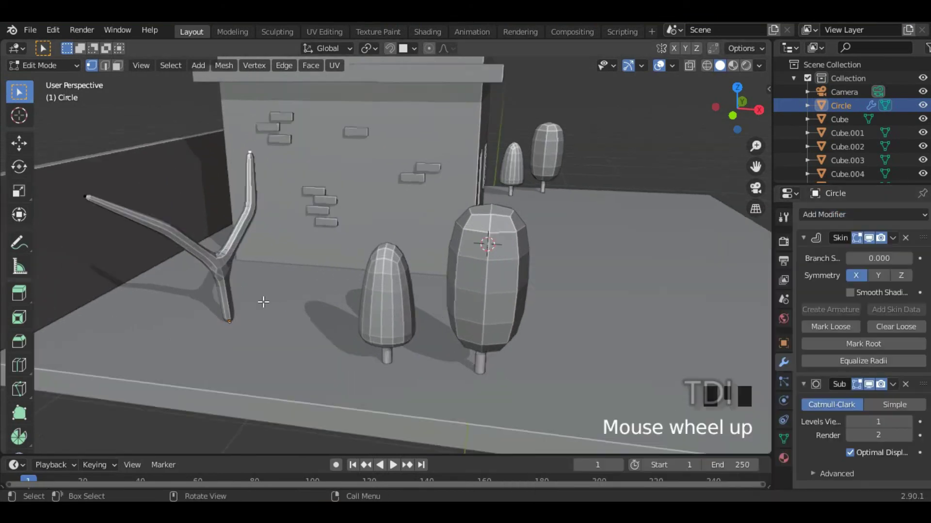
Thicken the skin at the trunk's base vertex, adjust that vertex along Z, and return to Object Mode.
click(271, 329)
key(ctrl+a)
click(710, 306)
key(g)
key(z)
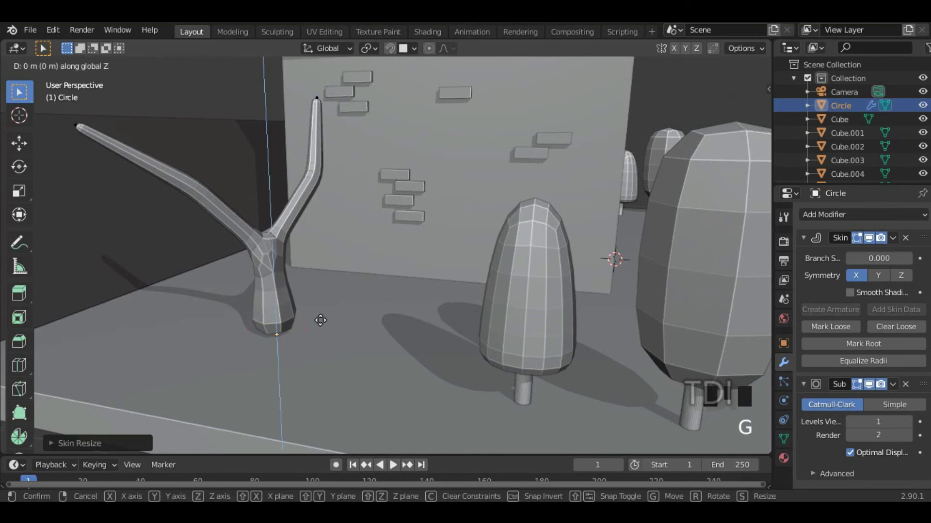
click(301, 322)
scroll(303, 321, down, 3)
middle_drag(305, 320, 362, 343)
shift+middle_drag(364, 335, 374, 309)
key(Tab)
scroll(374, 309, down, 4)
middle_drag(484, 311, 505, 307)
Place the 3D cursor near the first branch's tip and add an Ico Sphere there.
click(230, 282)
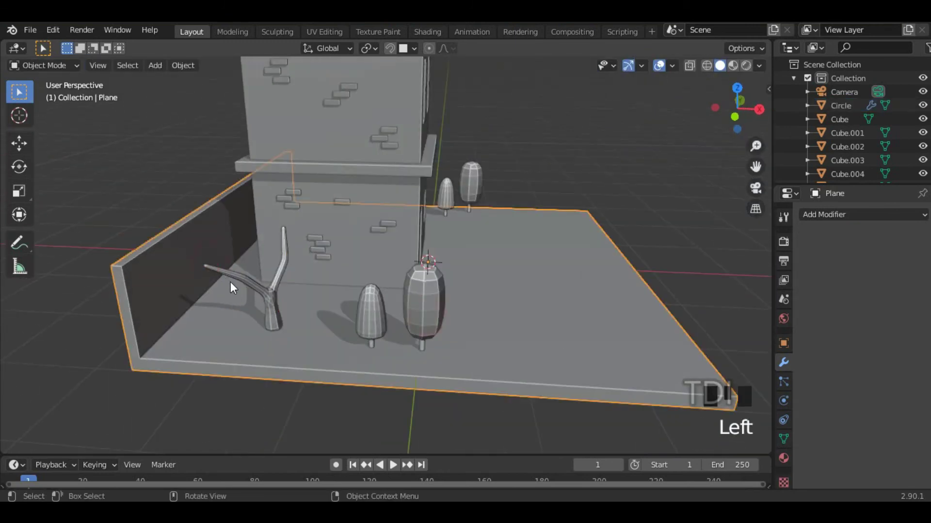
key(alt+a)
scroll(231, 281, up, 4)
shift+middle_drag(230, 281, 231, 244)
shift+right_click(228, 244)
key(shift+a)
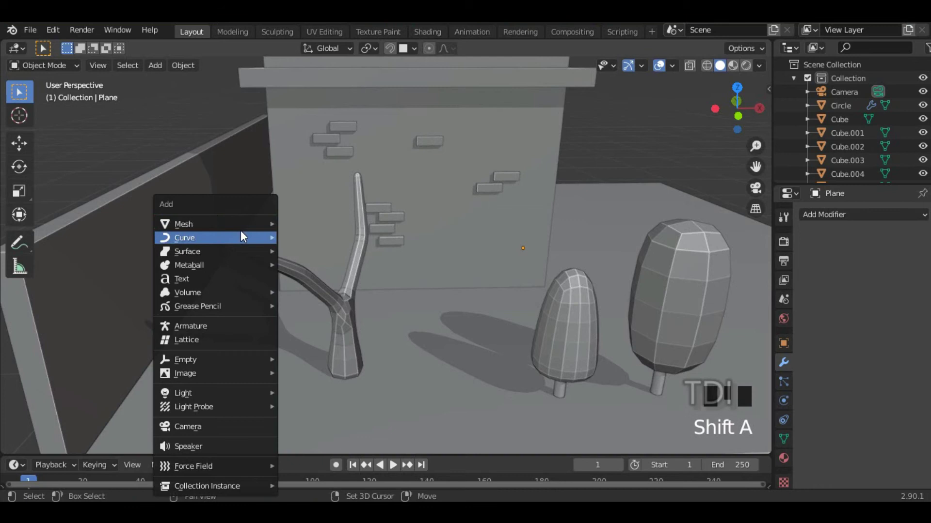
mouse_move(216, 221)
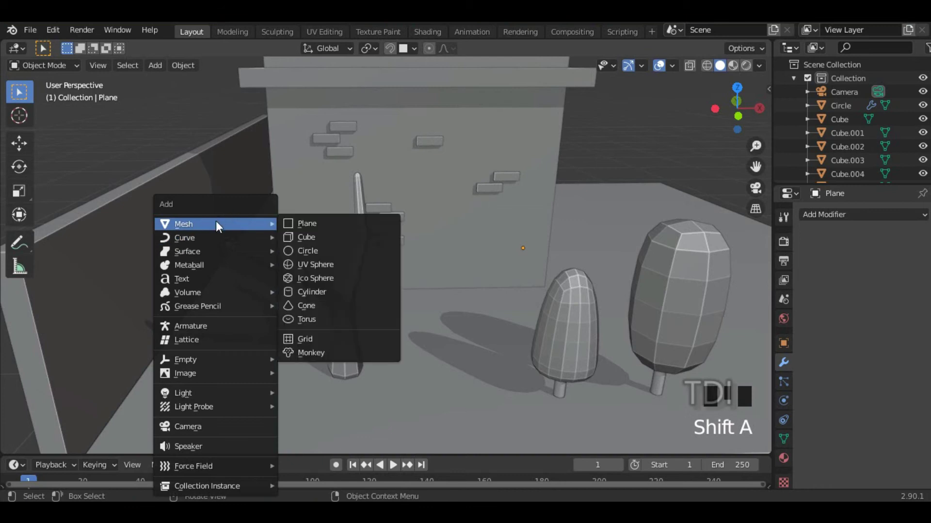
click(336, 280)
scroll(336, 281, down, 4)
middle_drag(452, 292, 336, 285)
Scale down, rotate and position the Ico Sphere as foliage on the first branch's tip.
key(s)
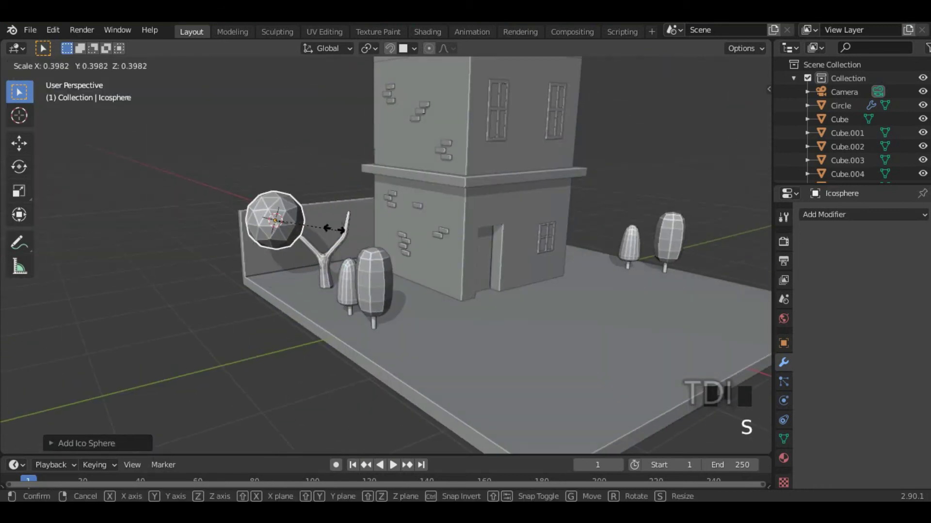
click(295, 237)
scroll(294, 238, up, 3)
middle_drag(307, 240, 408, 210)
key(r)
click(289, 144)
middle_drag(361, 270, 381, 290)
key(s)
click(418, 269)
key(g)
click(264, 269)
mouse_move(264, 269)
middle_down()
mouse_move(318, 223)
mouse_move(257, 268)
middle_up()
Resize and rotate a UV sphere as trial foliage on the second branch's tip.
scroll(257, 269, down, 3)
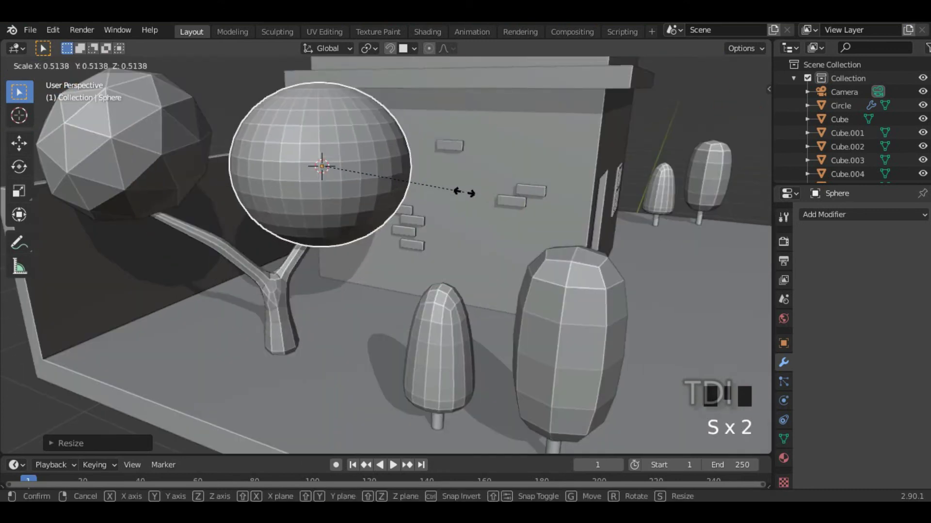
click(437, 241)
middle_drag(437, 241, 381, 174)
key(r)
key(r)
key(r)
click(424, 220)
scroll(424, 220, down, 4)
middle_drag(424, 220, 415, 242)
key(r)
click(424, 245)
key(s)
click(426, 245)
Give the Ico Sphere foliage a Subdivision Surface modifier with viewport level 1, then deselect everything.
click(265, 199)
key(ctrl+2)
key(ctrl+1)
key(alt+a)
middle_drag(266, 200, 292, 221)
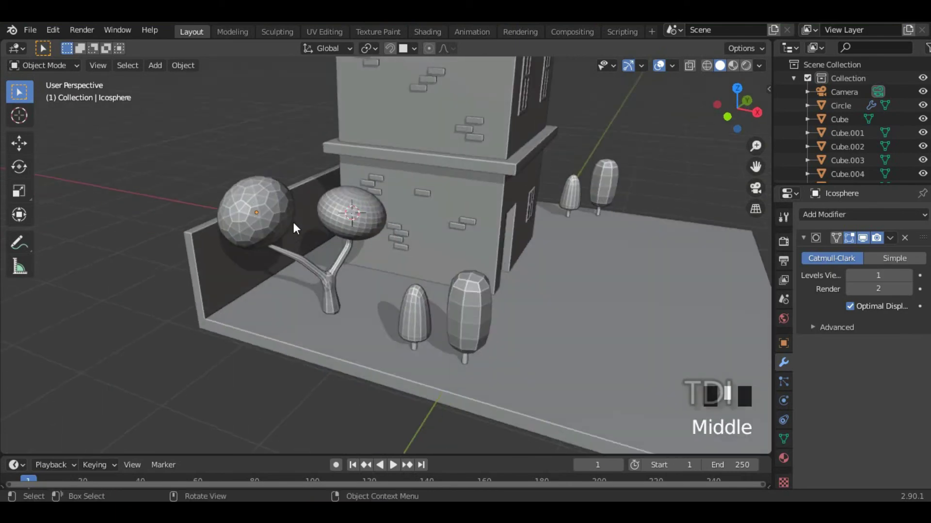
Delete the UV sphere from the second branch's tip.
scroll(392, 212, down, 3)
scroll(359, 206, up, 5)
click(345, 199)
key(Delete)
Duplicate the subdivided Ico Sphere, rotate the copy and place it on the second branch's tip.
click(204, 200)
key(shift+d)
key(r)
click(388, 260)
key(shift+z)
key(g)
scroll(341, 211, up, 3)
key(shift+z)
Nudge the duplicated foliage sphere slightly up along Z with the Move tool and rotate it.
middle_drag(341, 210, 577, 213)
scroll(368, 200, down, 5)
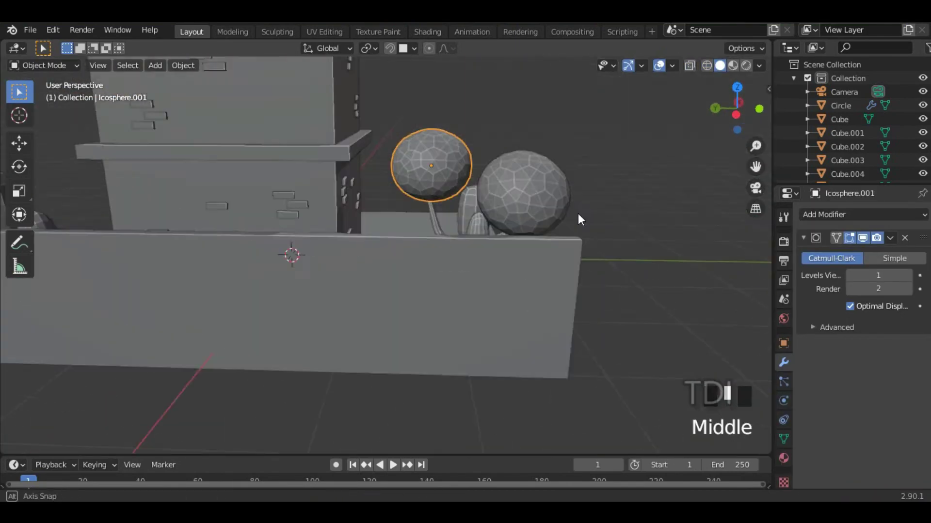
click(19, 144)
drag(431, 165, 431, 161)
middle_drag(430, 162, 420, 194)
key(r)
click(421, 179)
Select the original foliage sphere on the first branch, then rotate and resize it.
click(247, 194)
middle_drag(402, 233, 318, 244)
scroll(368, 255, down, 4)
key(r)
middle_drag(621, 157, 504, 165)
click(180, 190)
key(s)
click(200, 152)
Box-select the forked tree with its foliage and rotate it about the Z axis.
scroll(427, 214, down, 4)
middle_drag(455, 225, 436, 224)
drag(208, 179, 290, 245)
key(r)
key(z)
click(369, 222)
Select the slab and switch back to the Select Box tool.
middle_drag(510, 238, 495, 224)
shift+middle_drag(495, 257, 460, 278)
click(372, 313)
middle_drag(372, 313, 286, 285)
click(21, 100)
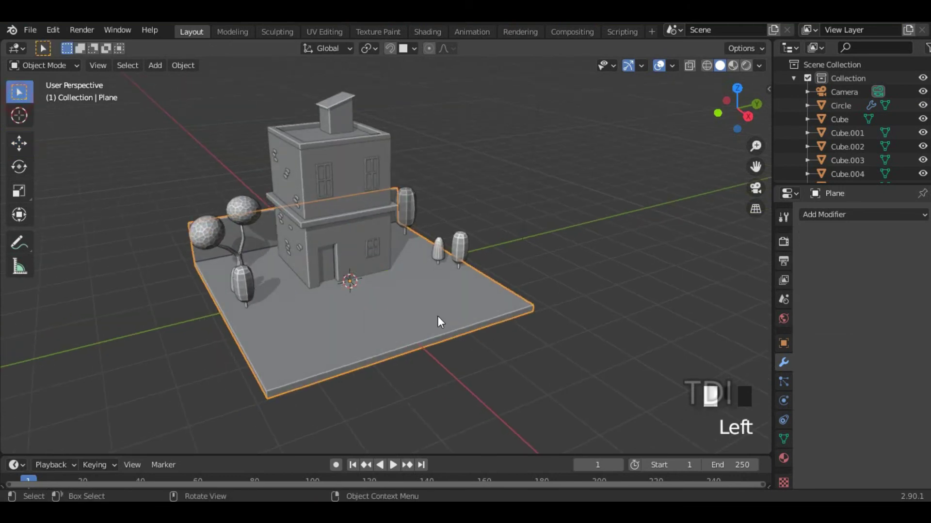
Add a plane, scale it along X to about half its width and move it along X toward the slab's front.
key(shift+a)
mouse_move(375, 223)
click(519, 221)
middle_drag(397, 264, 487, 307)
key(s)
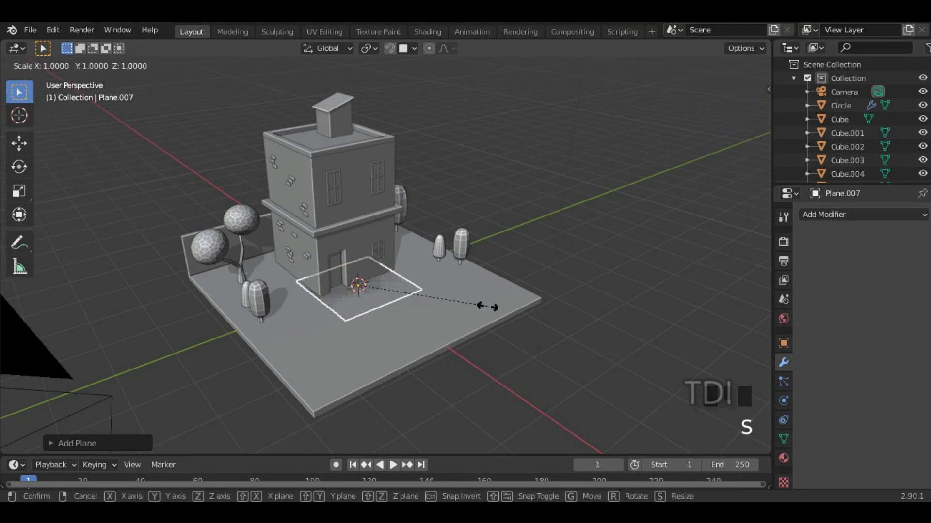
key(y)
key(x)
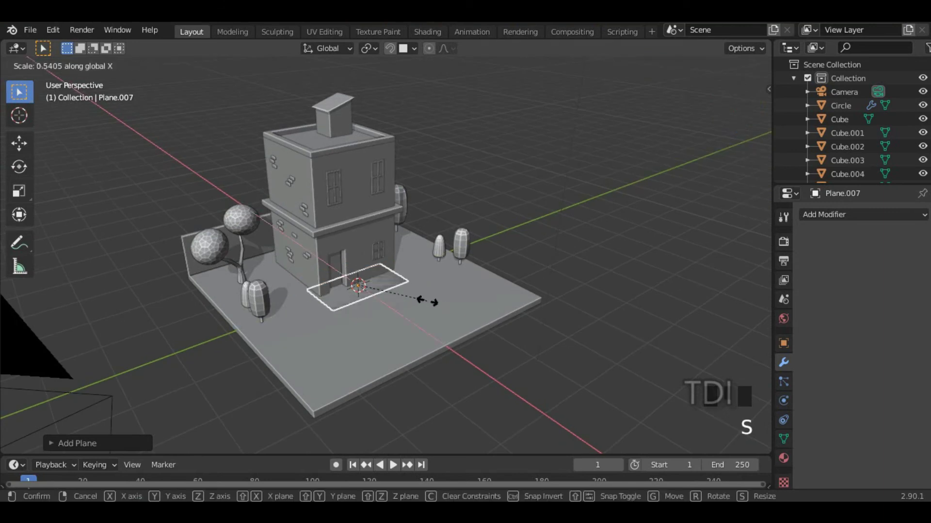
click(413, 293)
click(28, 143)
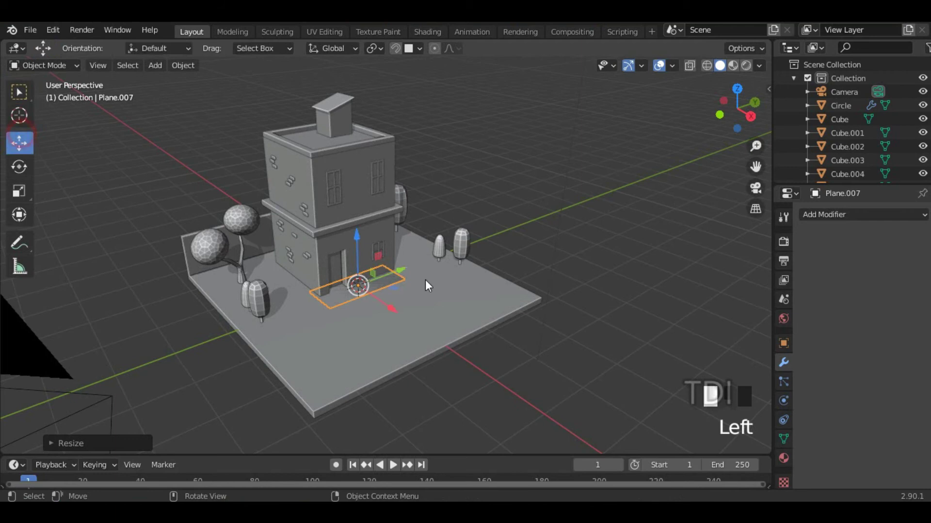
drag(402, 322, 435, 340)
Stretch the road plane along Y in top view until it spans nearly the full slab.
middle_drag(434, 339, 540, 227)
key(KP_7)
scroll(547, 321, up, 4)
scroll(539, 227, down, 4)
key(s)
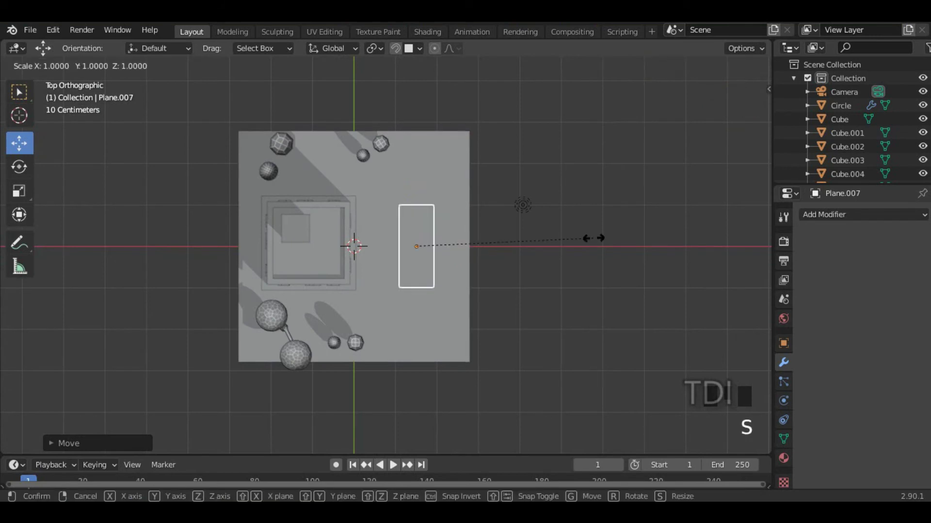
key(y)
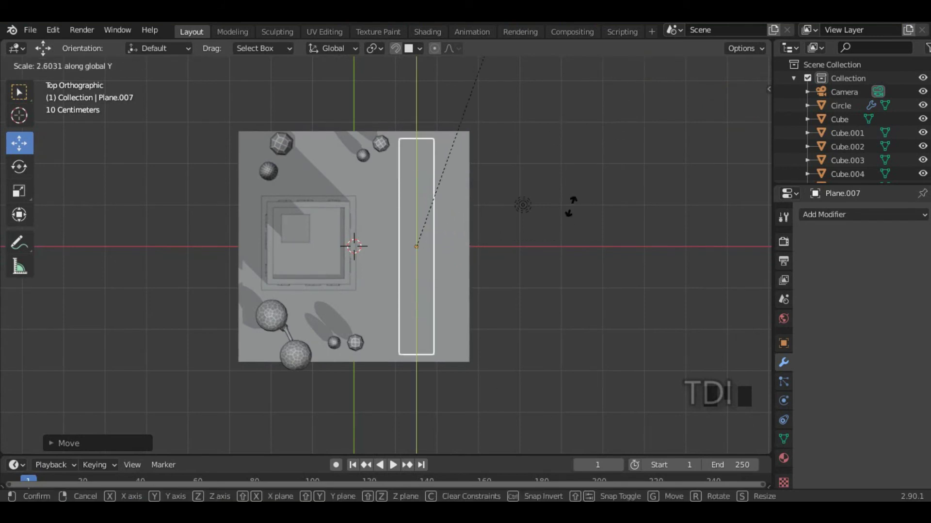
click(510, 276)
Extrude the road strip slightly for thickness and adjust its height along Z against the slab surface.
middle_drag(509, 277, 409, 295)
key(Tab)
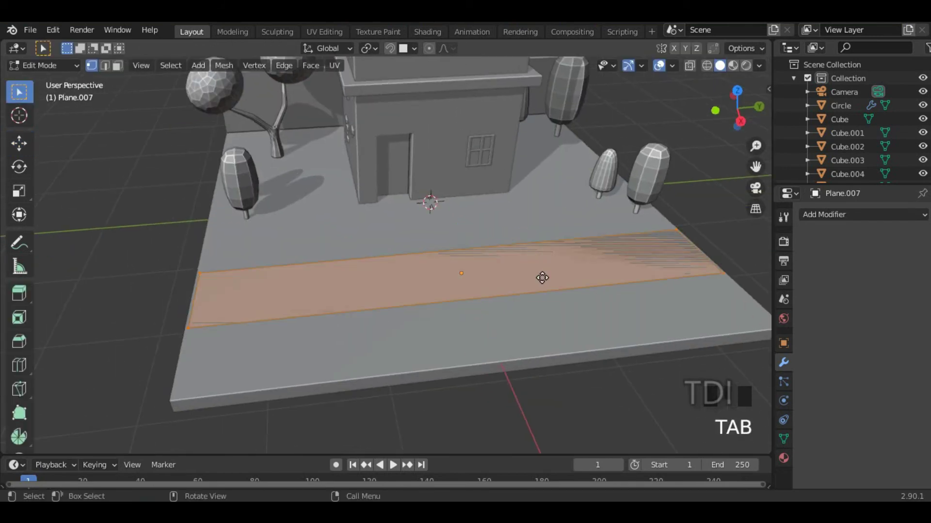
key(e)
click(540, 275)
middle_drag(540, 275, 496, 284)
scroll(306, 322, up, 5)
shift+middle_drag(314, 308, 547, 262)
key(g)
key(z)
click(505, 256)
key(Tab)
scroll(488, 272, down, 3)
Add a second plane and narrow it along X into a thin strip for a lane marking.
key(shift+a)
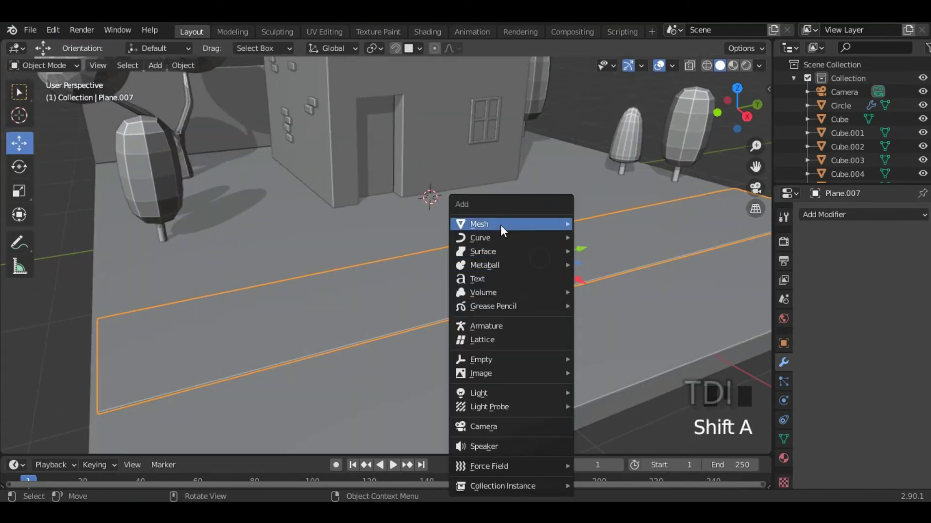
mouse_move(500, 225)
click(627, 228)
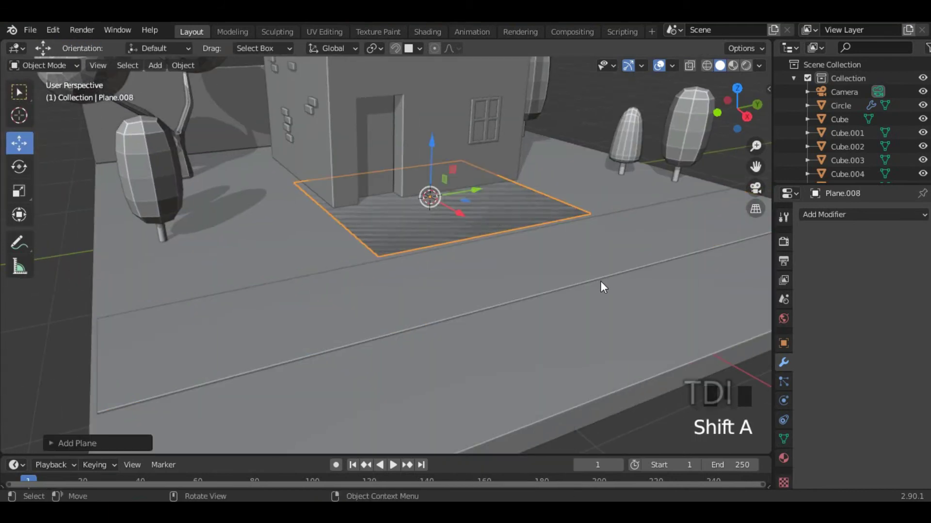
key(s)
key(x)
click(447, 203)
key(s)
click(491, 188)
middle_drag(490, 188, 471, 211)
Center the thin strip on the road, shorten it along Y into a dash and move it to the road's end.
drag(456, 206, 561, 281)
key(KP_7)
scroll(557, 269, down, 5)
shift+middle_drag(557, 268, 545, 279)
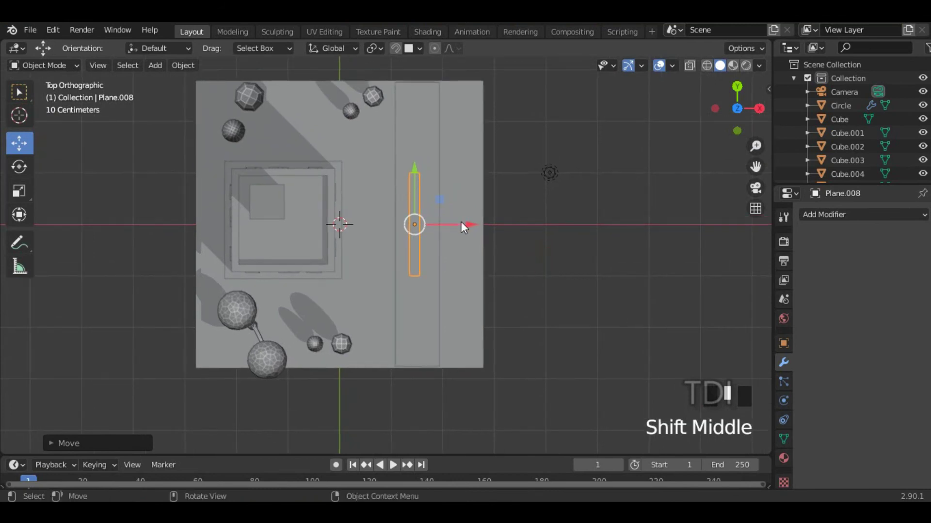
drag(461, 226, 467, 226)
key(s)
key(y)
click(453, 213)
drag(421, 172, 422, 286)
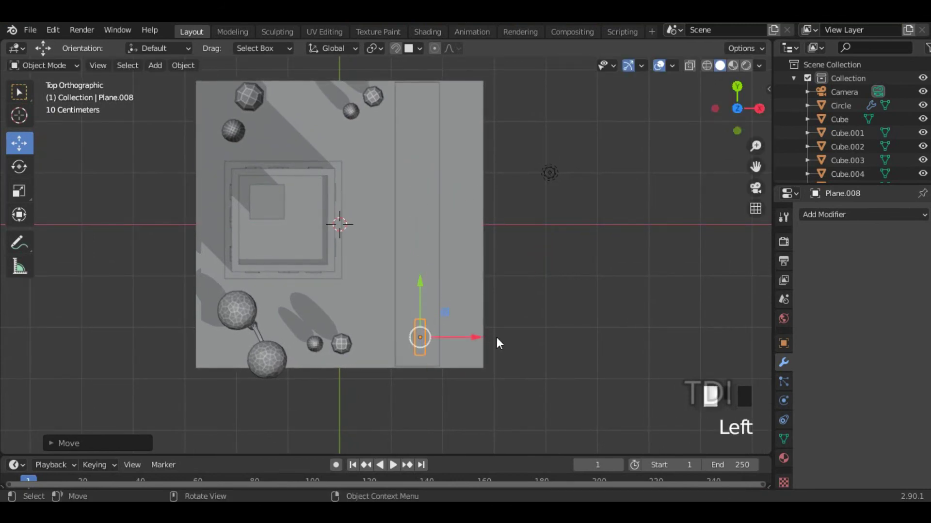
Adjust the dash's width along X and nudge it along Y closer to the slab edge.
key(s)
key(x)
click(473, 331)
key(s)
key(x)
click(482, 334)
drag(420, 285, 420, 297)
middle_drag(558, 314, 453, 257)
scroll(332, 304, up, 5)
shift+middle_drag(332, 305, 505, 216)
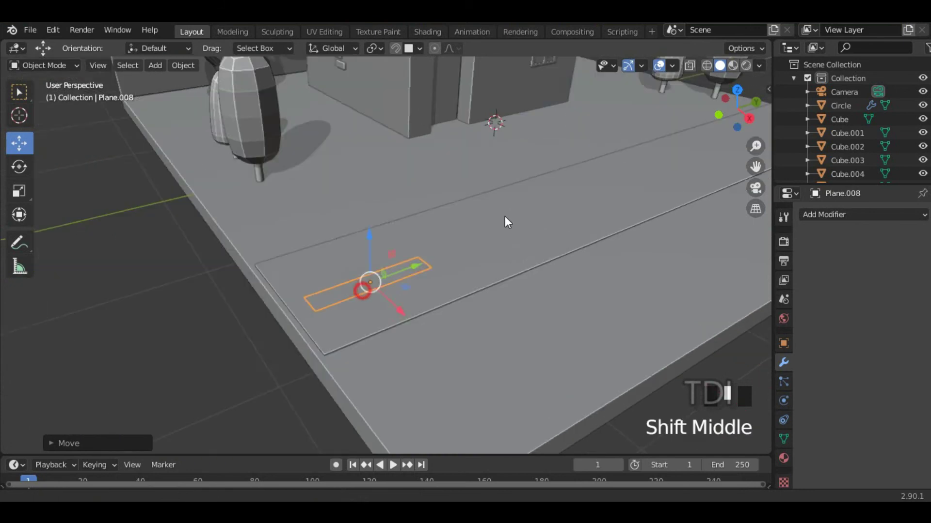
scroll(400, 302, up, 3)
shift+middle_drag(400, 301, 414, 268)
key(Tab)
middle_drag(499, 261, 471, 282)
key(z)
key(z)
key(Tab)
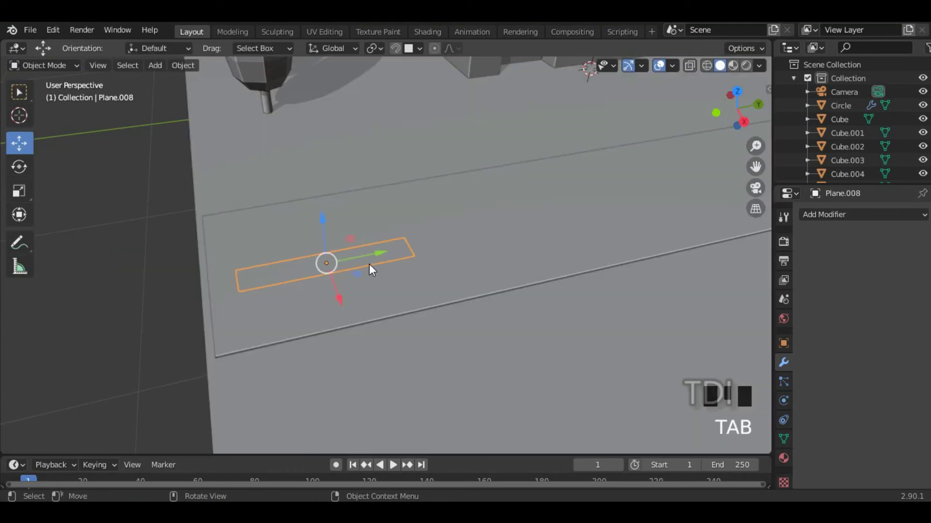
Raise the dash about 0.01 m along Z to the level of the road surface.
key(g)
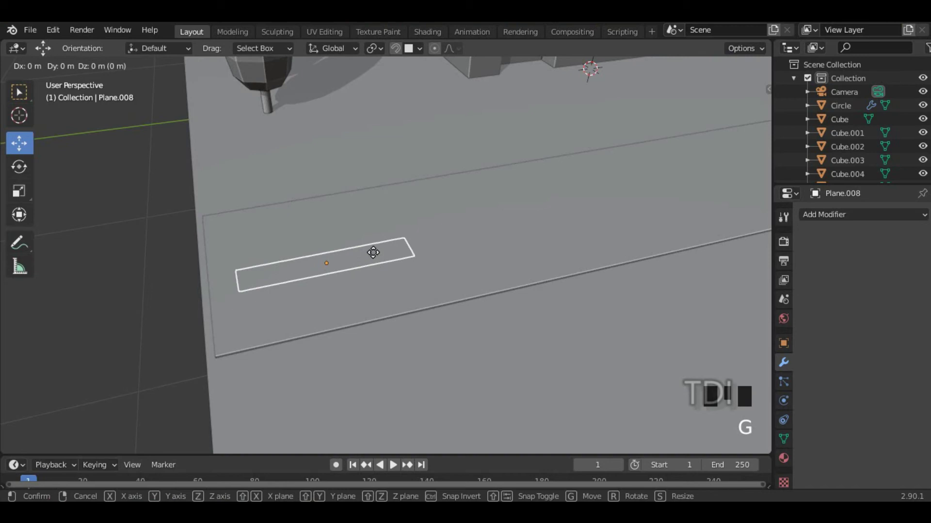
key(z)
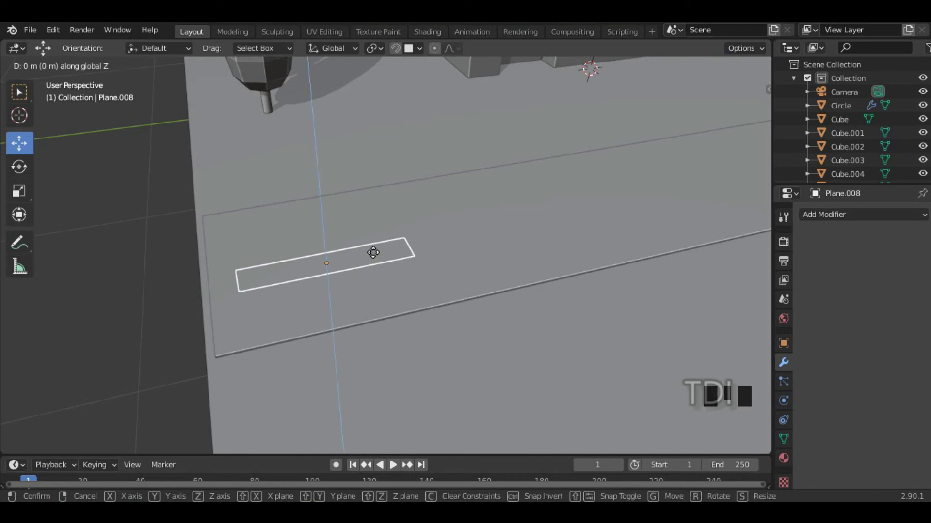
key(ctrl)
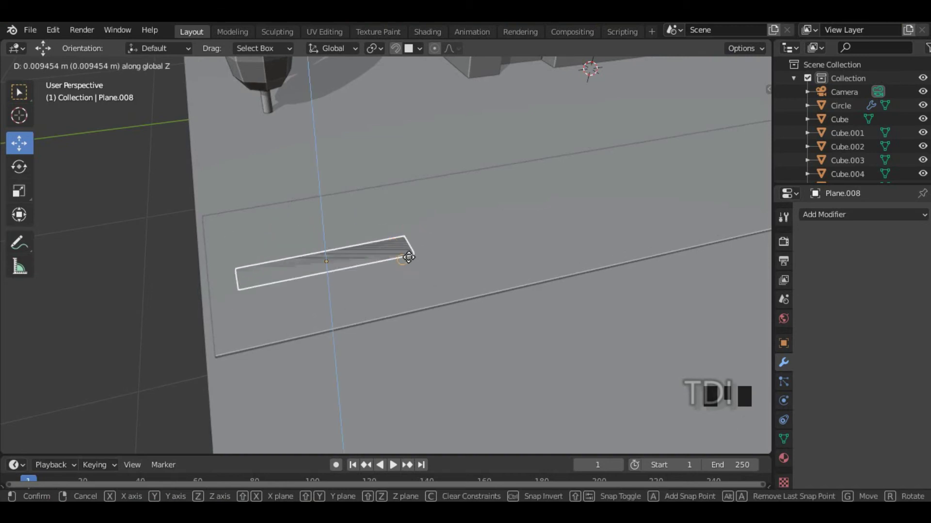
click(411, 253)
mouse_move(364, 276)
middle_down()
mouse_move(407, 268)
mouse_move(370, 265)
middle_up()
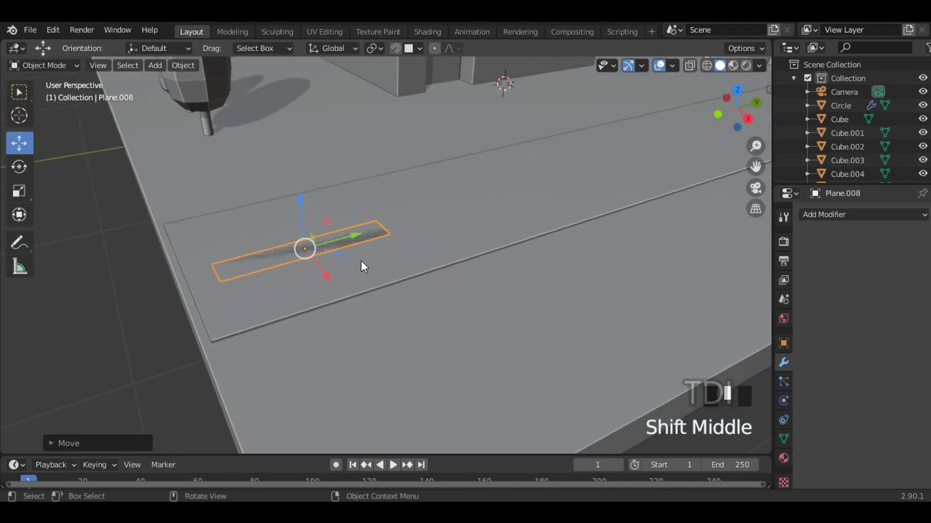
Extrude the dash's face slightly upward to give it thickness.
key(Tab)
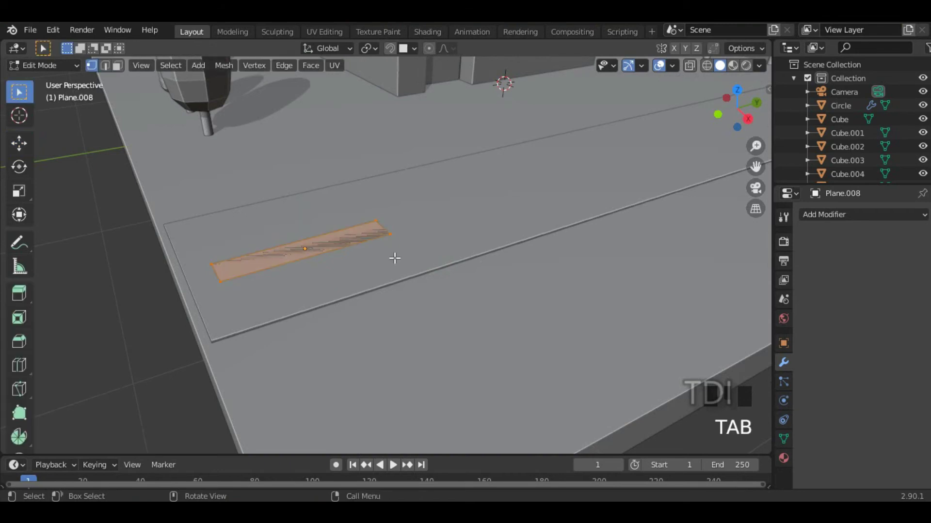
shift+middle_drag(395, 257, 382, 270)
key(e)
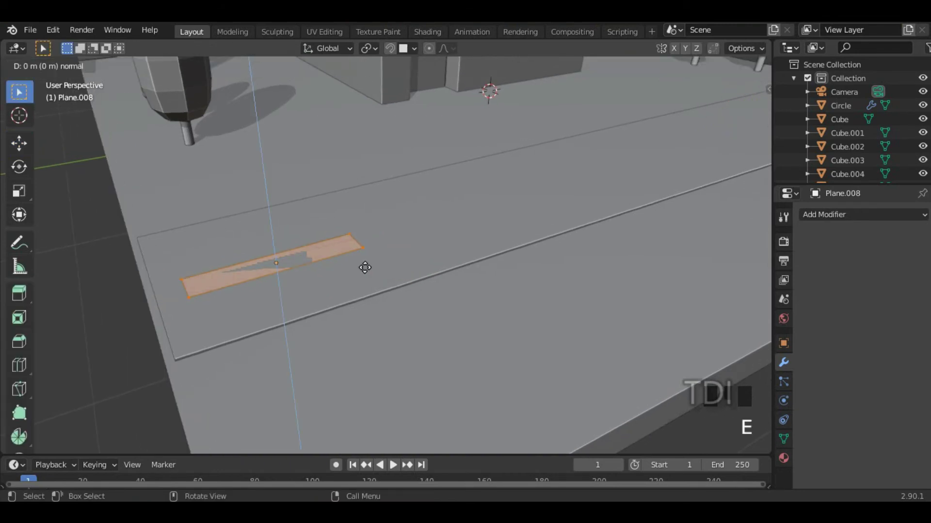
click(363, 264)
scroll(359, 263, up, 3)
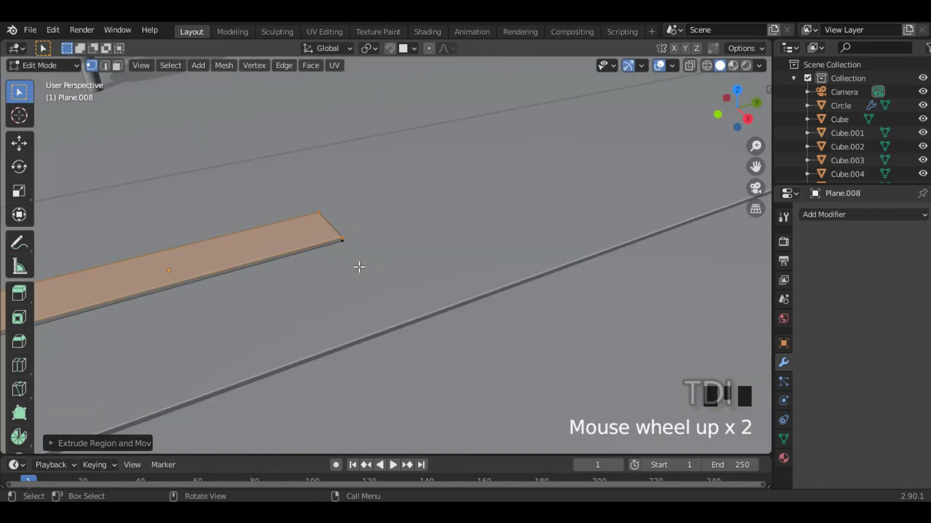
middle_drag(359, 264, 293, 313)
scroll(393, 243, down, 4)
key(Tab)
Add an Array modifier to the dash and set its relative offset factor X to 0.
scroll(390, 243, down, 2)
click(293, 313)
shift+middle_drag(429, 280, 361, 298)
click(833, 213)
click(673, 244)
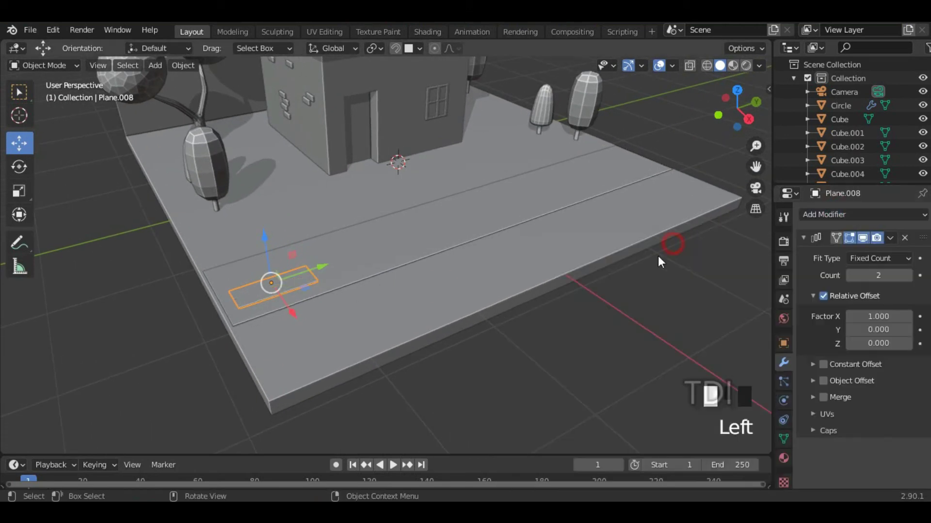
shift+middle_drag(529, 283, 494, 294)
text(0)
key(Return)
Set the array's relative offset factor Y to 1.4 and its count to 6.
click(887, 330)
text(3.2)
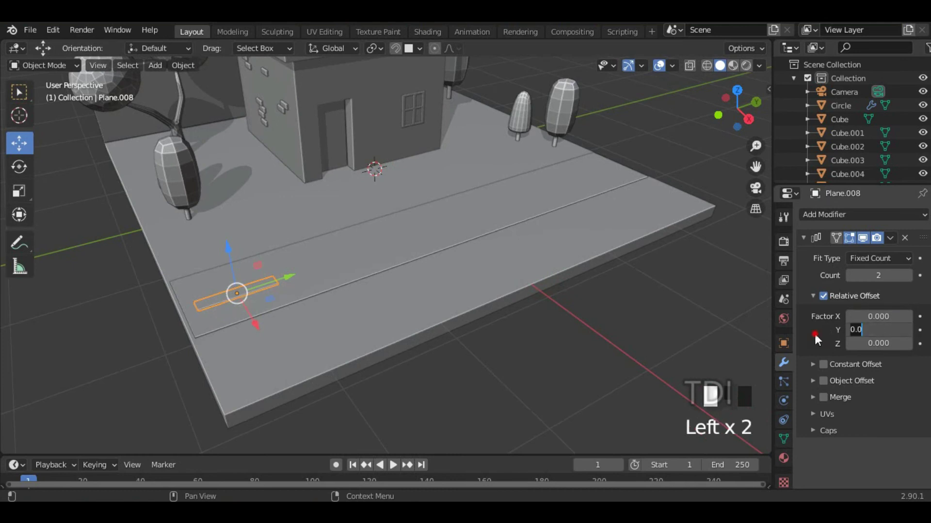
click(887, 331)
drag(878, 329, 858, 330)
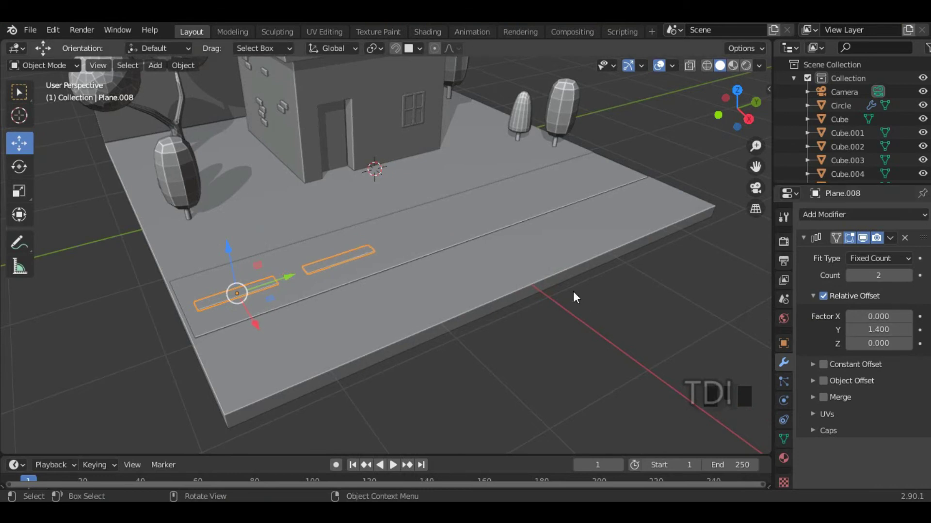
click(909, 275)
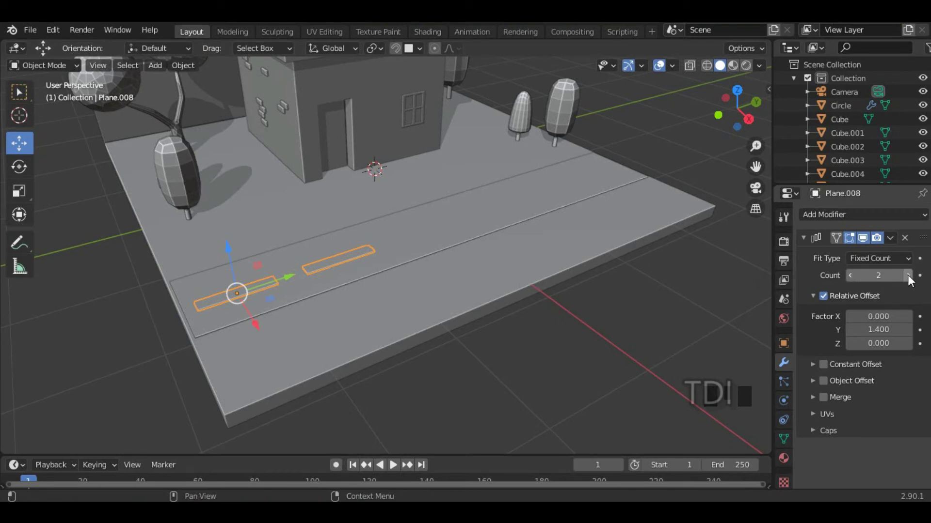
click(909, 275)
click(909, 276)
click(909, 275)
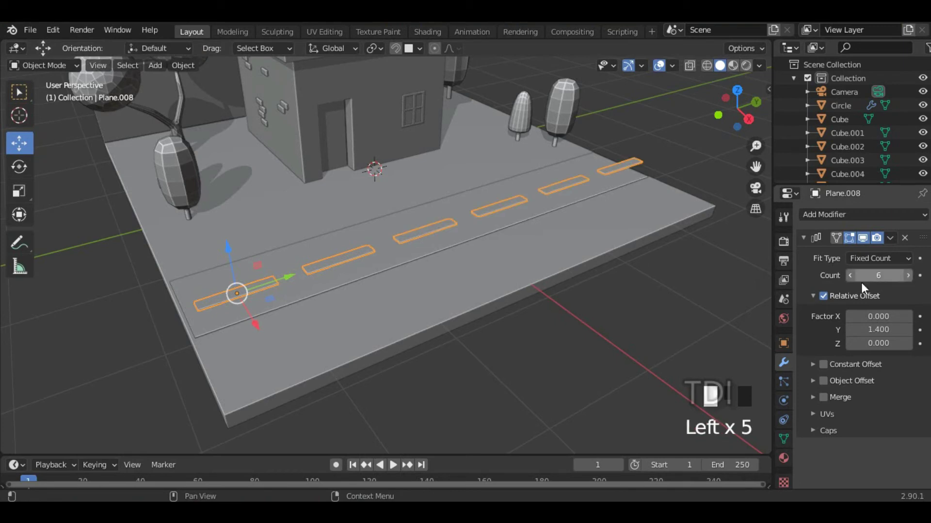
Scale the arrayed dashes down and shift them along Y toward the road's starting end.
click(236, 302)
click(236, 302)
key(s)
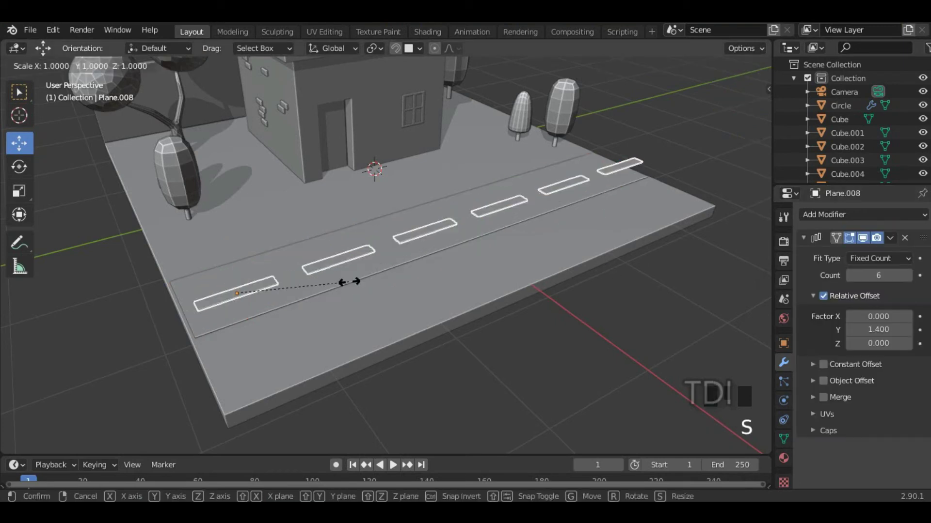
click(314, 282)
middle_drag(315, 286, 391, 333)
key(s)
click(447, 317)
key(KP_7)
scroll(395, 324, down, 3)
drag(409, 298, 410, 305)
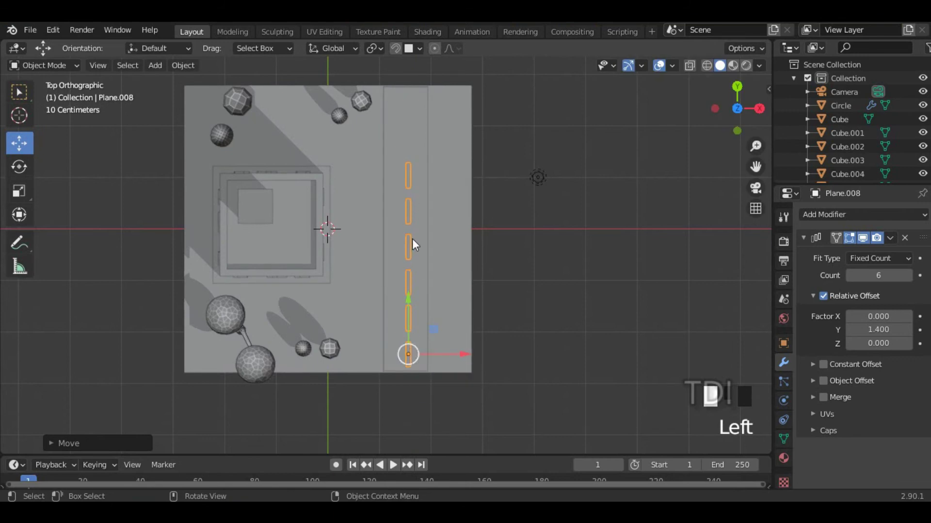
Increase the dash array's count to 8 to fill the road and apply the Array modifier.
middle_drag(408, 201, 367, 288)
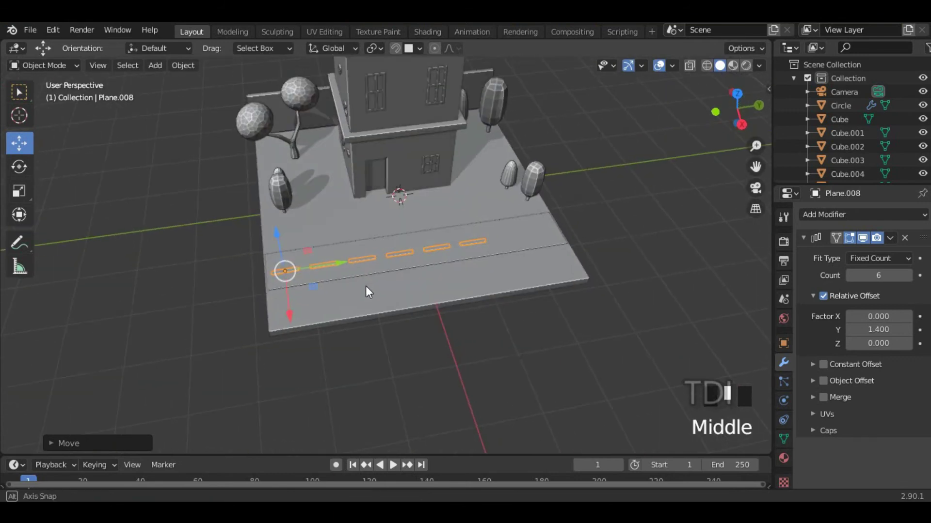
click(908, 275)
click(908, 276)
middle_drag(580, 324, 596, 318)
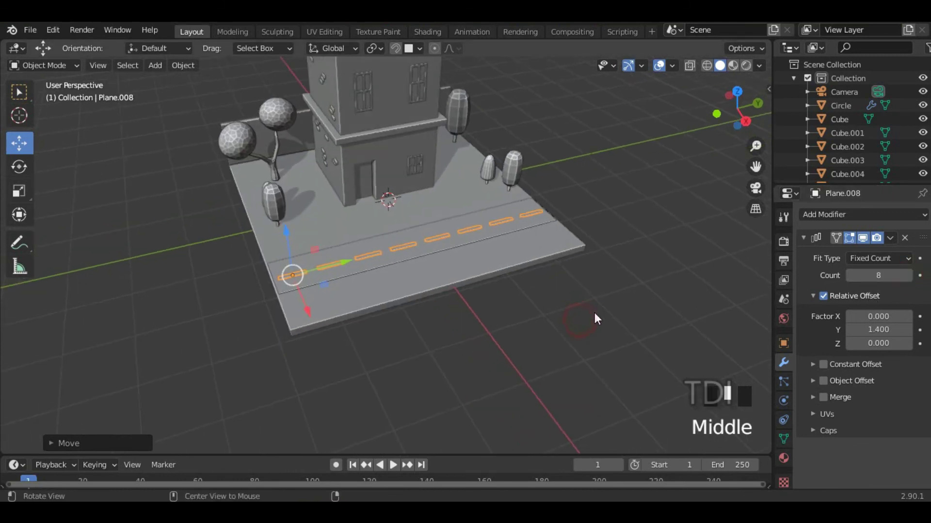
scroll(562, 311, up, 4)
shift+middle_drag(532, 303, 545, 308)
scroll(533, 311, down, 3)
key(Tab)
key(Tab)
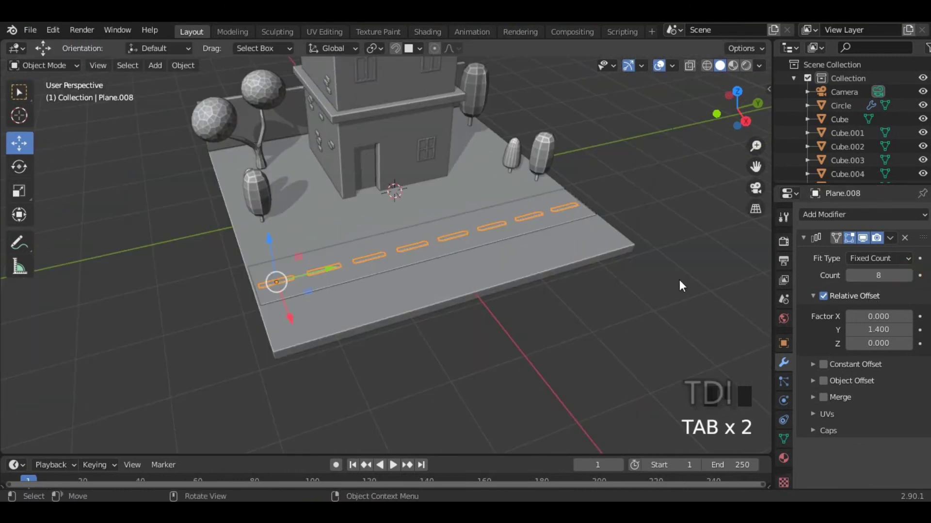
click(890, 238)
click(846, 264)
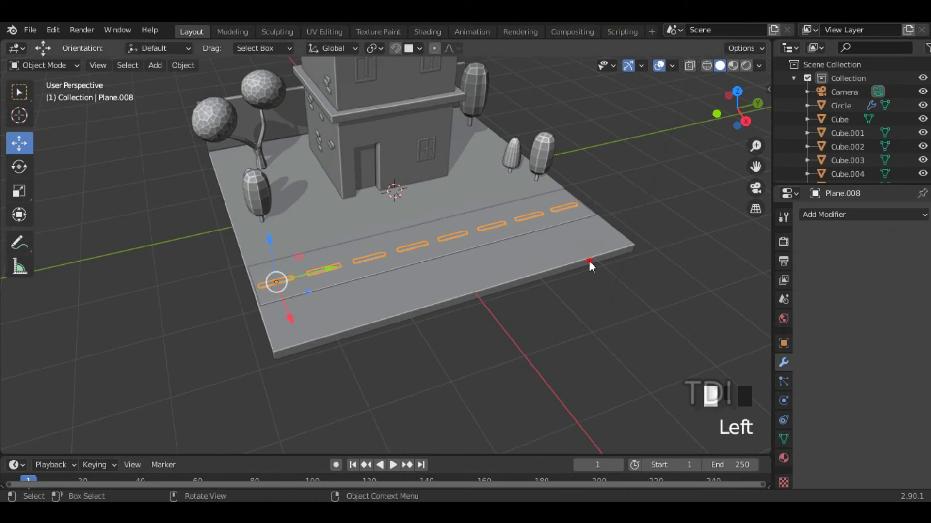
Select the slab and return to the Select Box tool.
click(589, 260)
mouse_move(494, 324)
middle_down()
mouse_move(551, 340)
mouse_move(490, 326)
middle_up()
scroll(515, 281, down, 2)
middle_drag(514, 282, 502, 338)
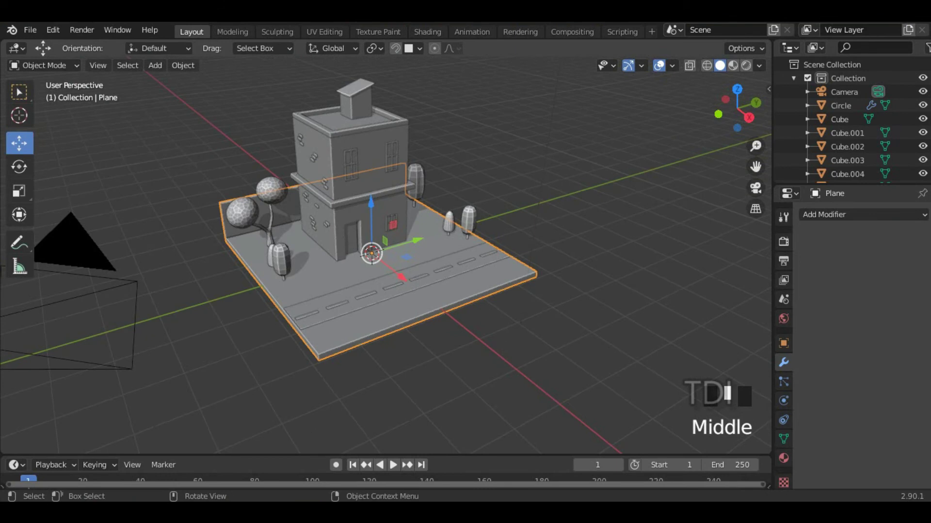
click(19, 92)
click(660, 65)
middle_drag(572, 160, 557, 252)
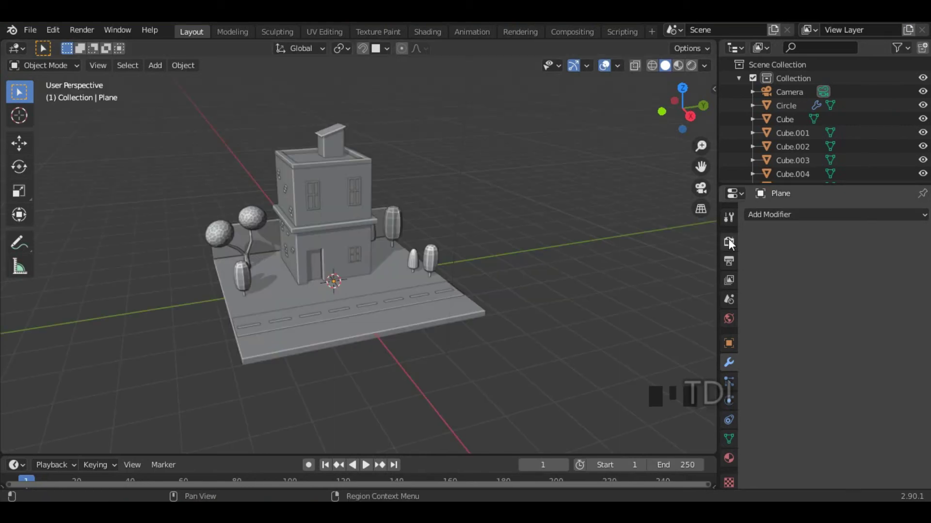
Set the render engine to Cycles and open the World properties.
click(728, 239)
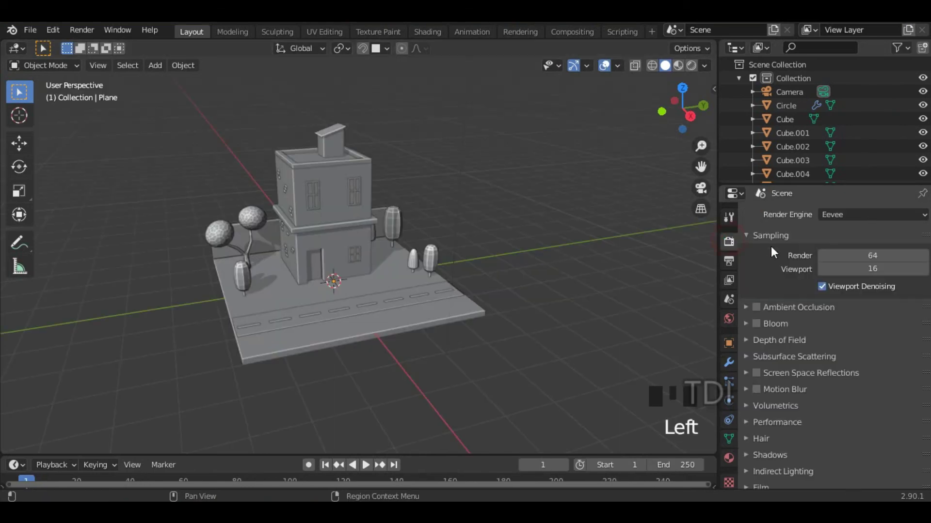
click(854, 214)
click(844, 258)
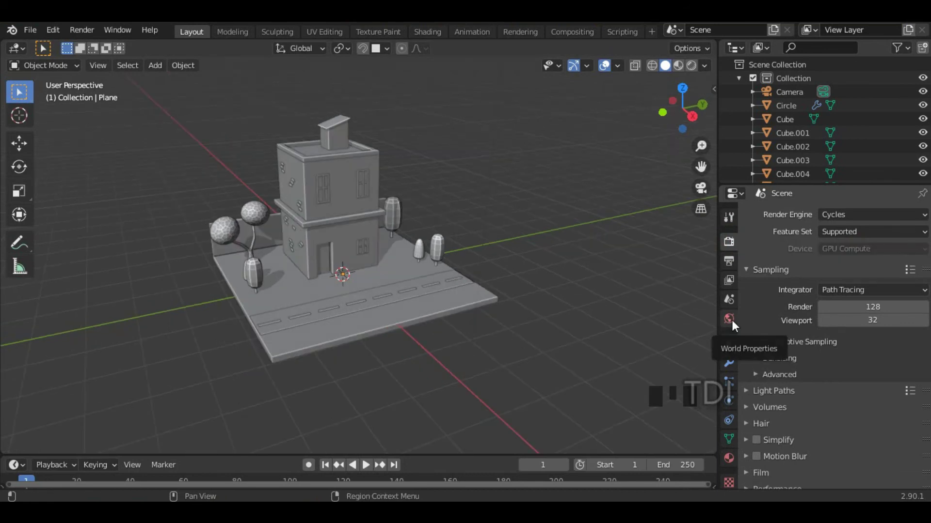
click(728, 319)
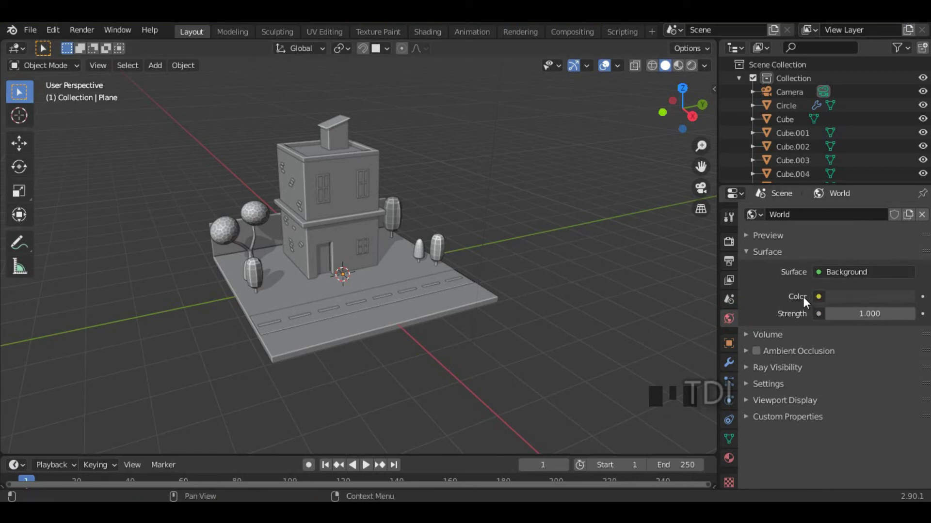
Assign an Environment Texture to the world background's color.
click(819, 297)
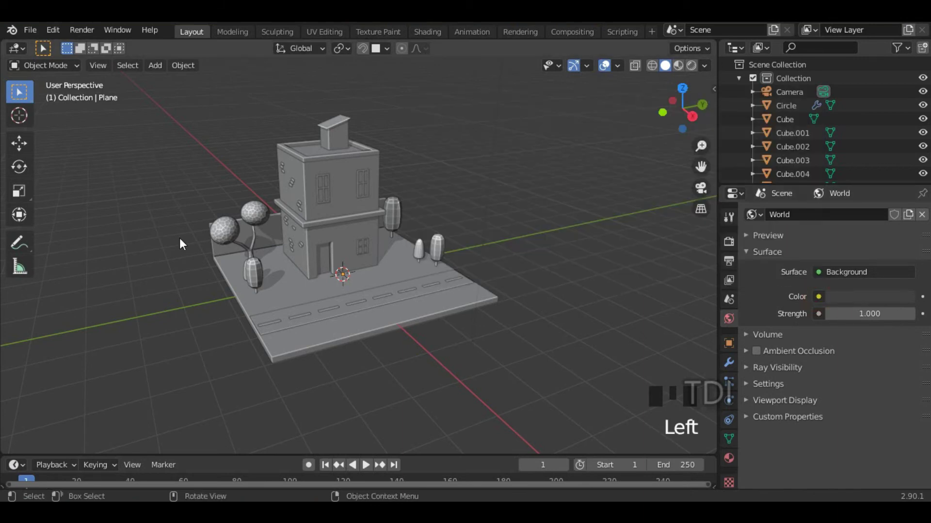
click(876, 296)
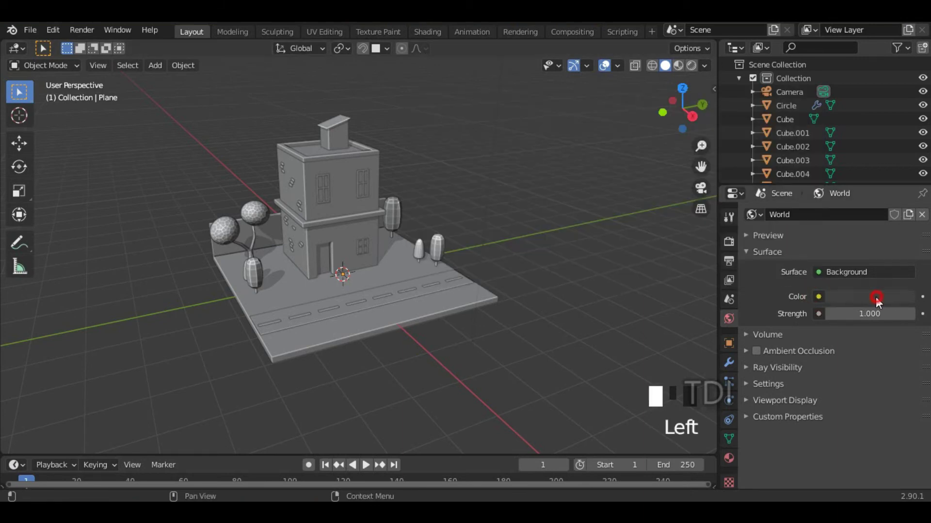
click(818, 296)
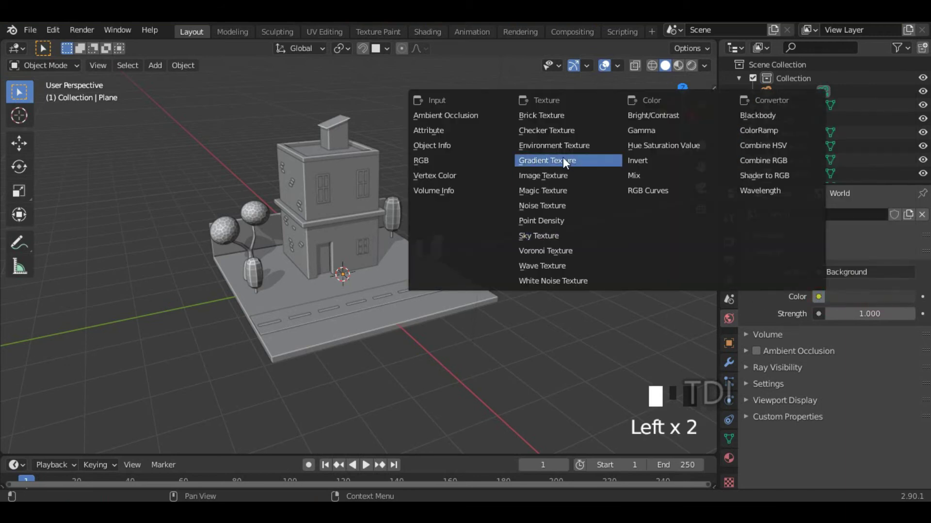
click(561, 145)
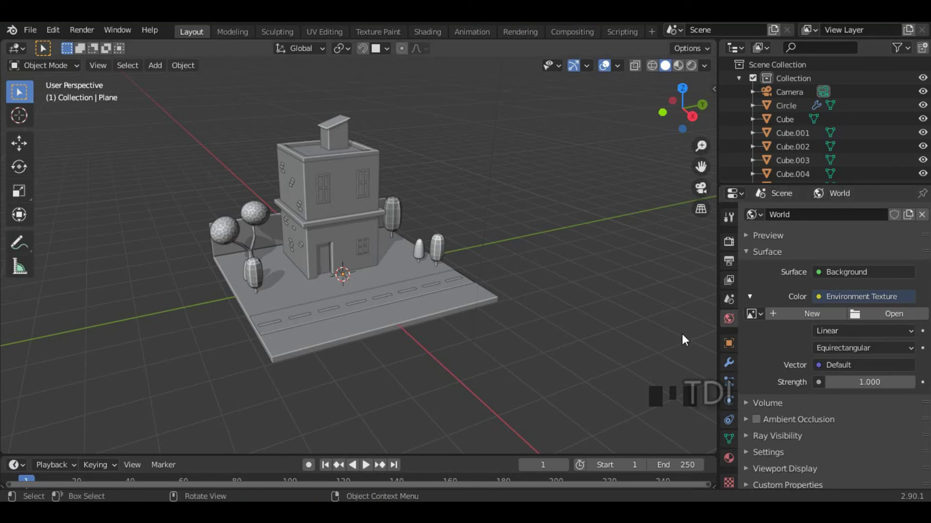
Load spruit_sunrise_8k.hdr from the Documents folder as the world's environment image.
middle_drag(643, 328, 567, 334)
scroll(518, 330, up, 2)
click(892, 314)
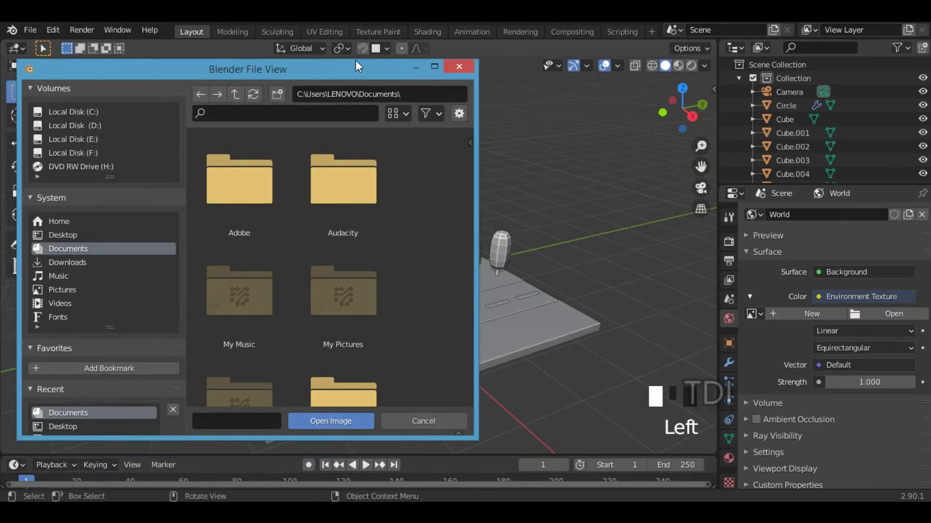
scroll(518, 211, down, 6)
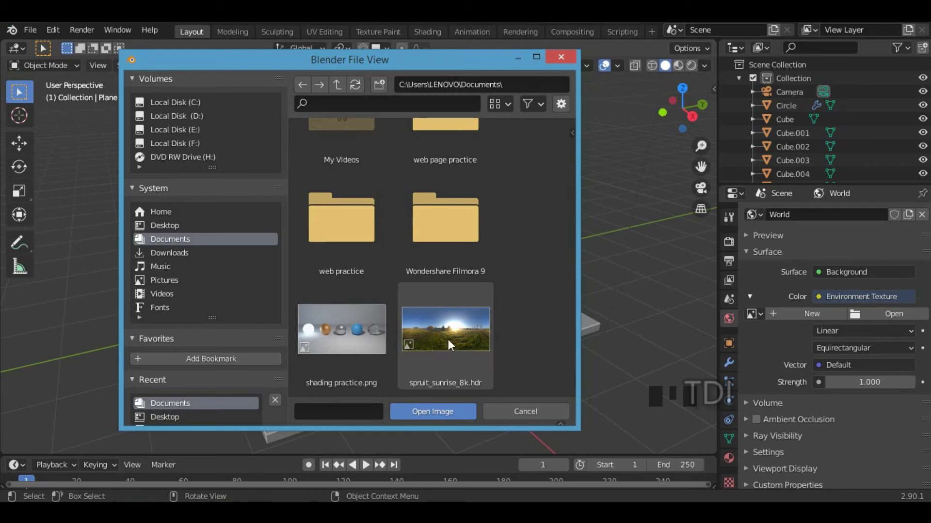
click(448, 362)
click(429, 411)
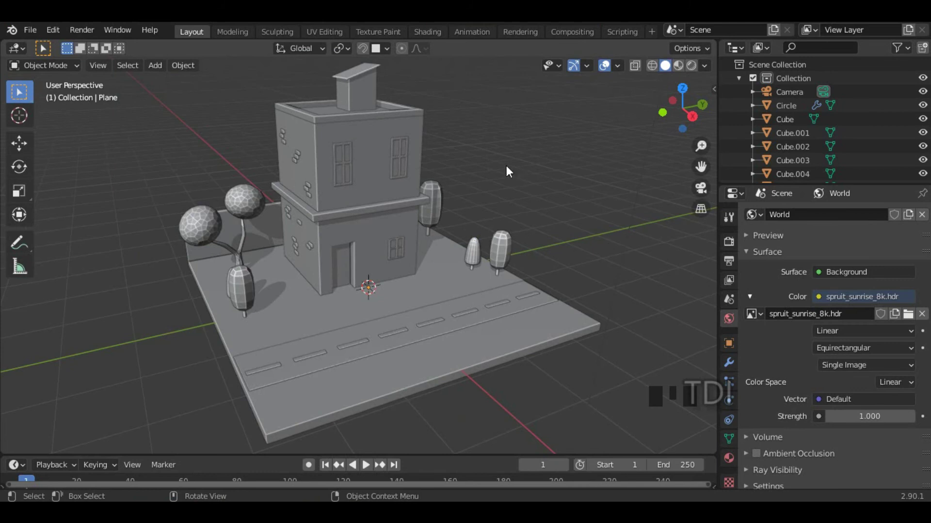
Show the viewport in rendered shading and turn off the world's Camera ray visibility to hide the background image.
click(691, 68)
scroll(499, 139, down, 2)
scroll(479, 127, up, 1)
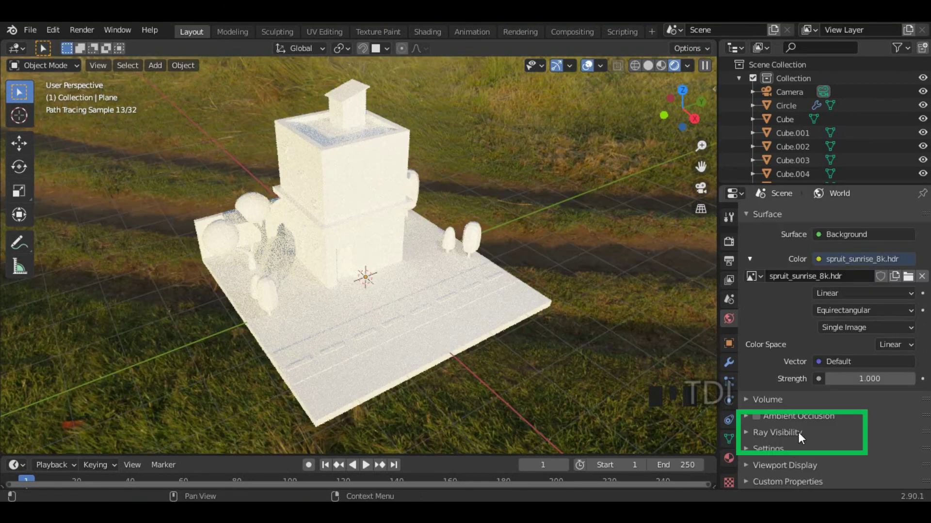
click(745, 435)
scroll(795, 408, down, 3)
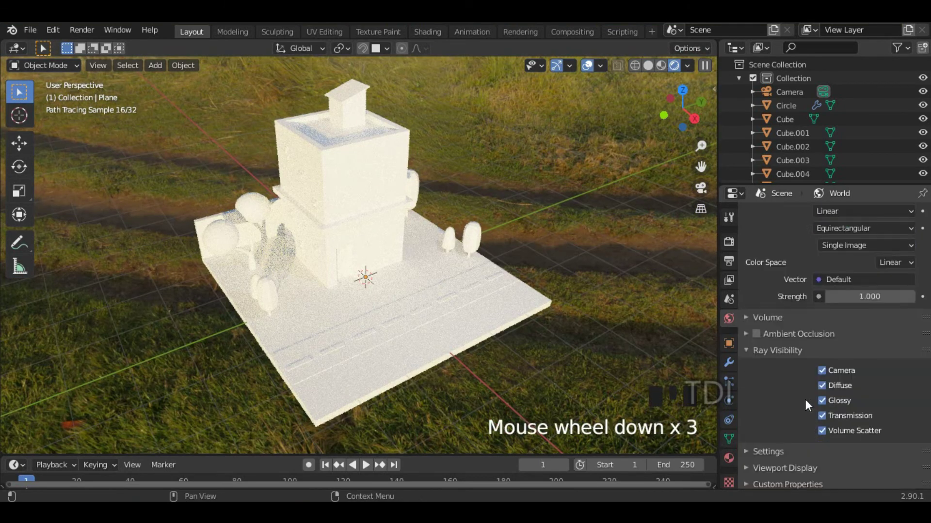
click(822, 370)
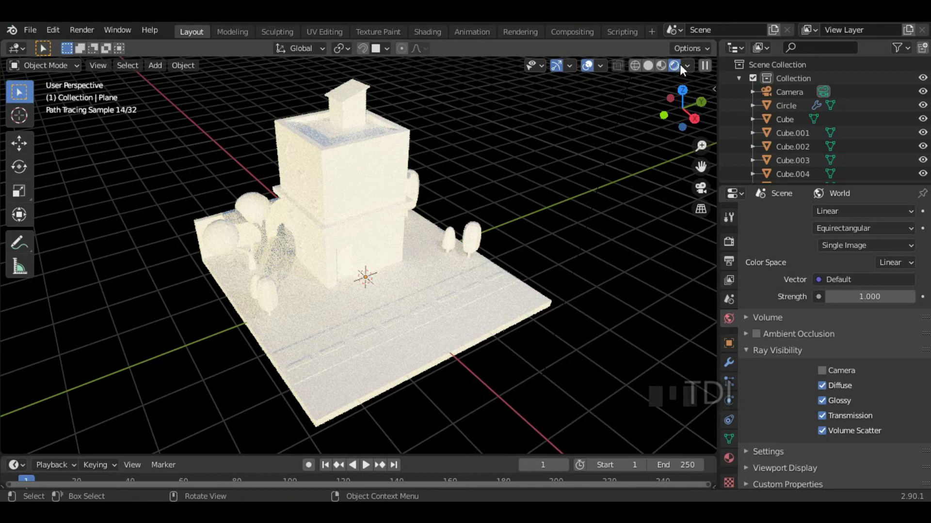
Create a new material for the slab and set its base color to tan with HSV 0.099, 0.229, 0.627.
mouse_move(522, 254)
middle_down()
mouse_move(482, 218)
mouse_move(536, 245)
mouse_move(546, 237)
mouse_move(554, 249)
middle_up()
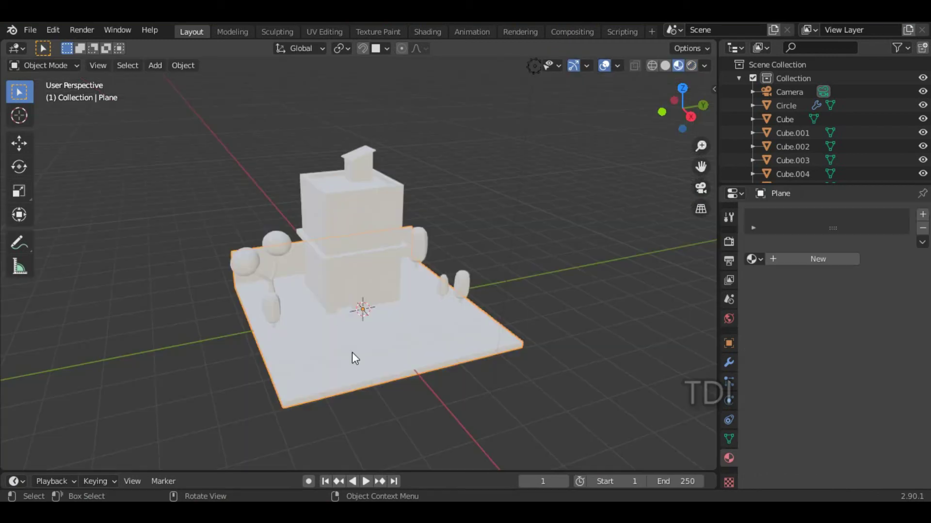
middle_drag(311, 345, 370, 343)
scroll(343, 354, up, 1)
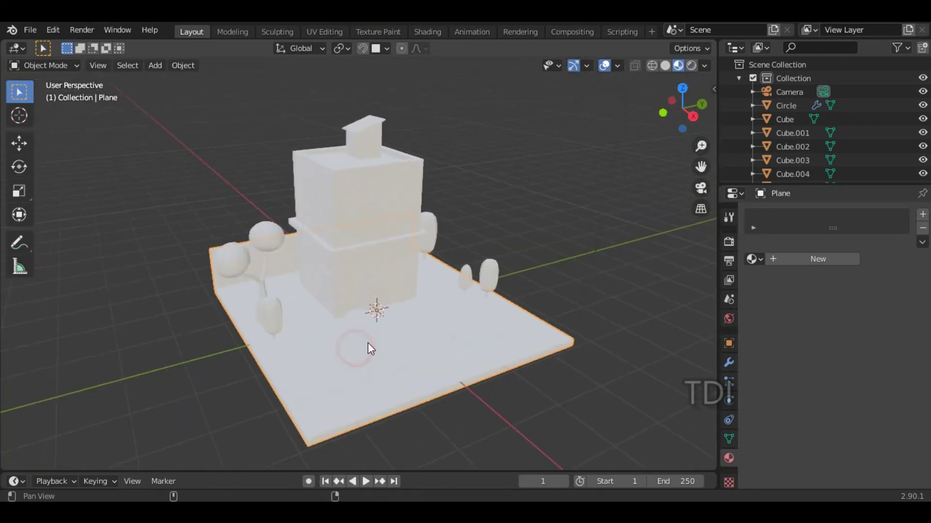
click(801, 259)
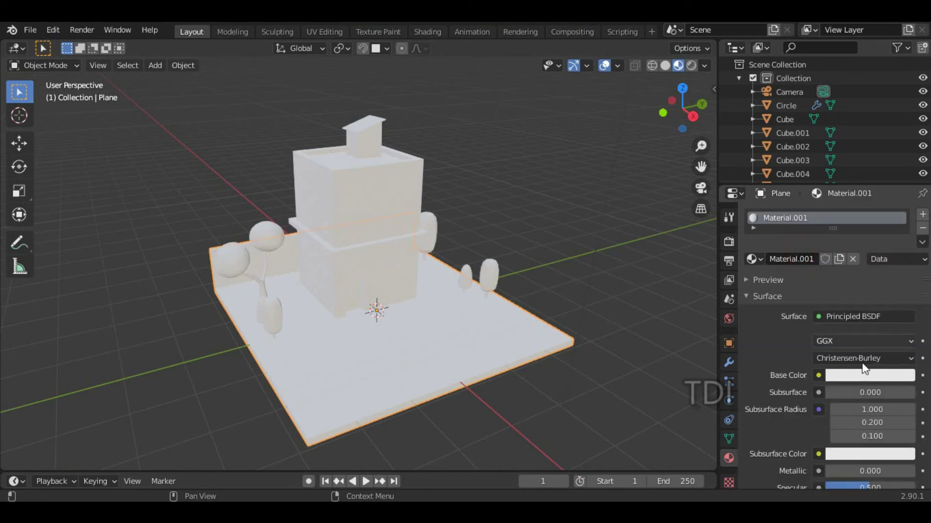
scroll(809, 368, down, 3)
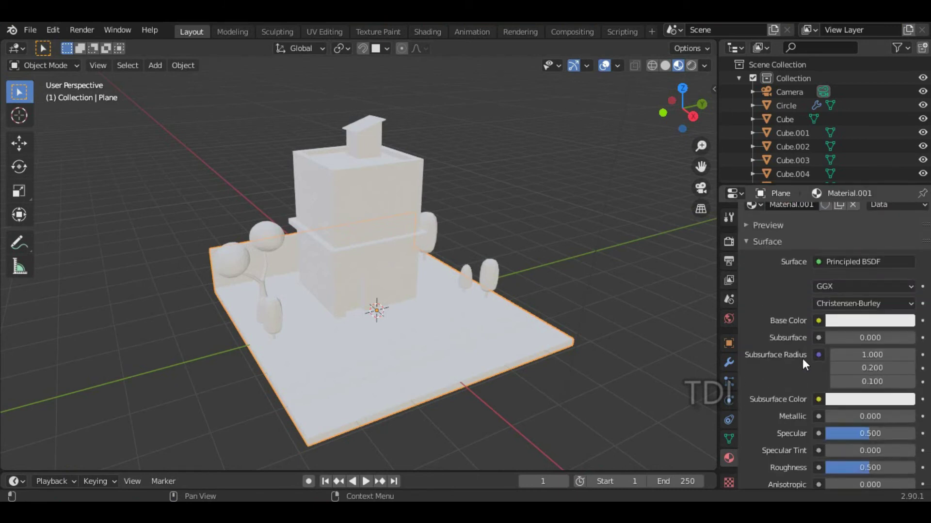
click(851, 319)
mouse_move(904, 151)
mouse_down()
mouse_move(904, 169)
mouse_move(904, 157)
mouse_move(837, 184)
mouse_move(903, 162)
mouse_up()
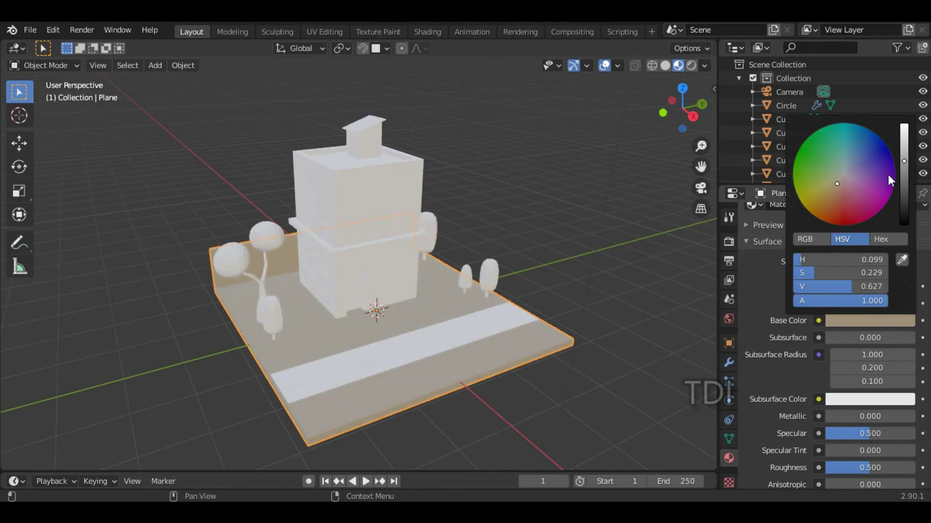
Select the road strip and give it a new material named road.
click(488, 331)
click(359, 367)
click(356, 376)
click(812, 259)
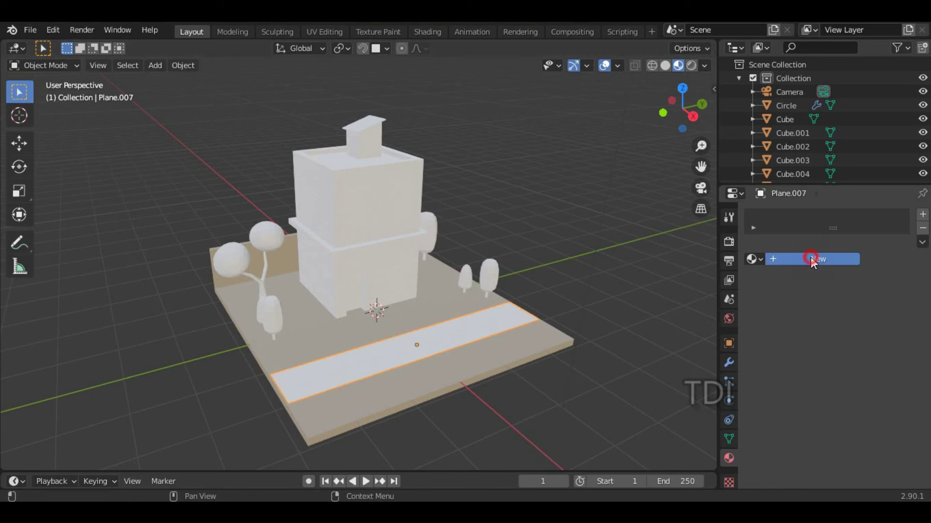
click(785, 261)
text(road)
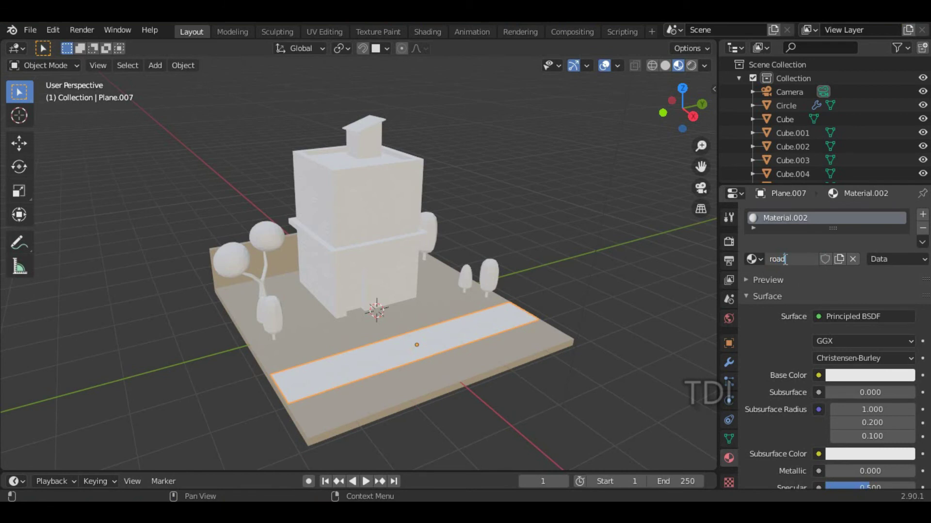
key(Return)
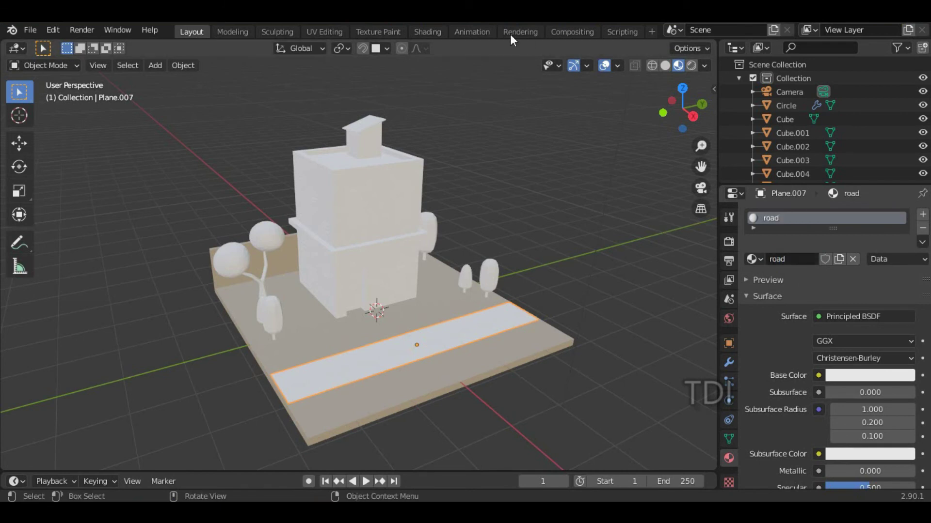
In the Shading workspace, darken the road material's base color to near-black grey.
click(433, 30)
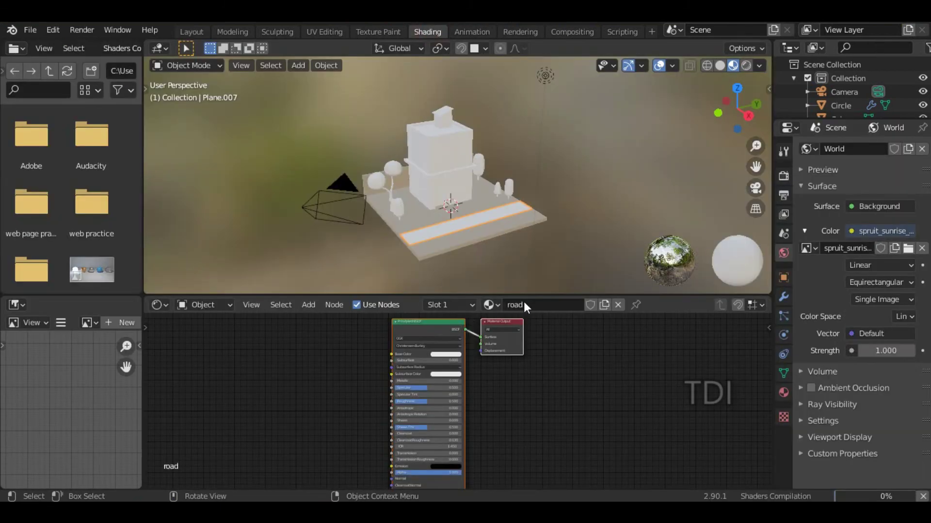
scroll(425, 361, up, 6)
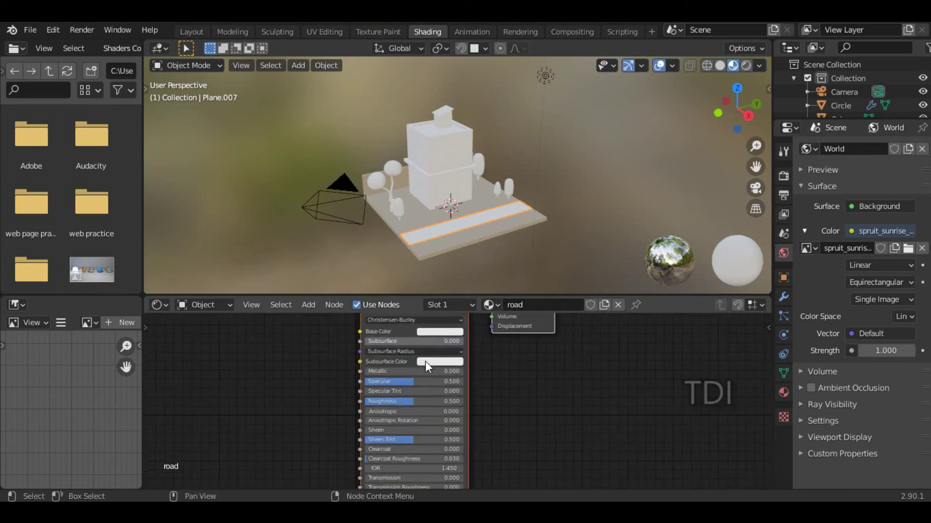
middle_drag(556, 420, 415, 376)
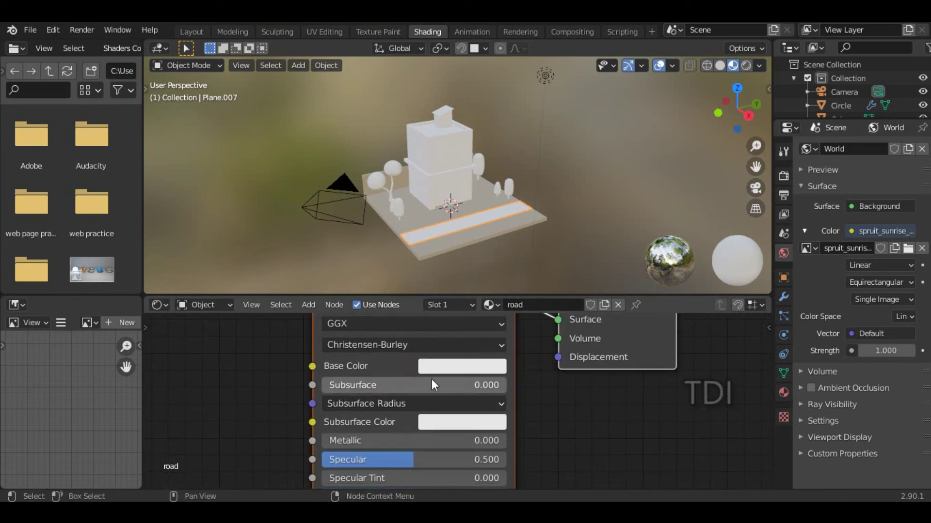
click(453, 367)
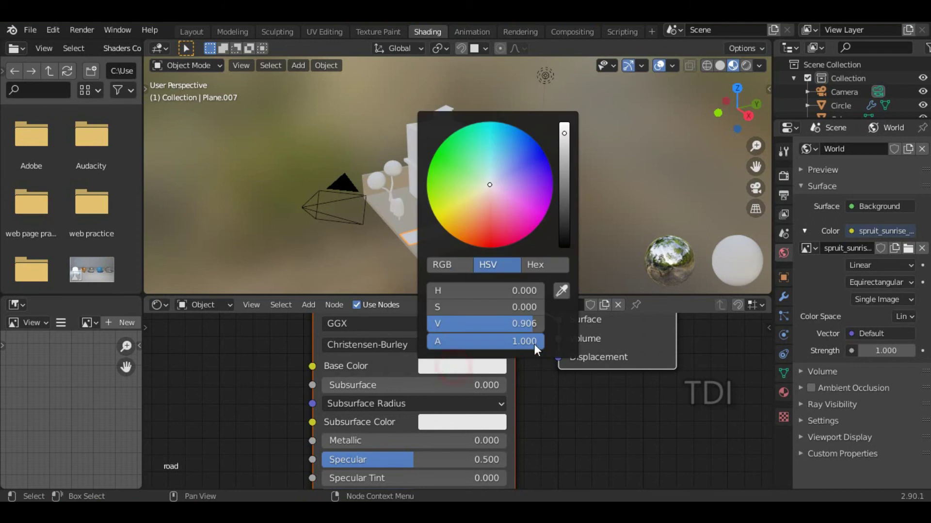
drag(564, 133, 564, 238)
mouse_move(491, 229)
middle_down()
mouse_move(545, 238)
mouse_move(489, 242)
middle_up()
click(461, 417)
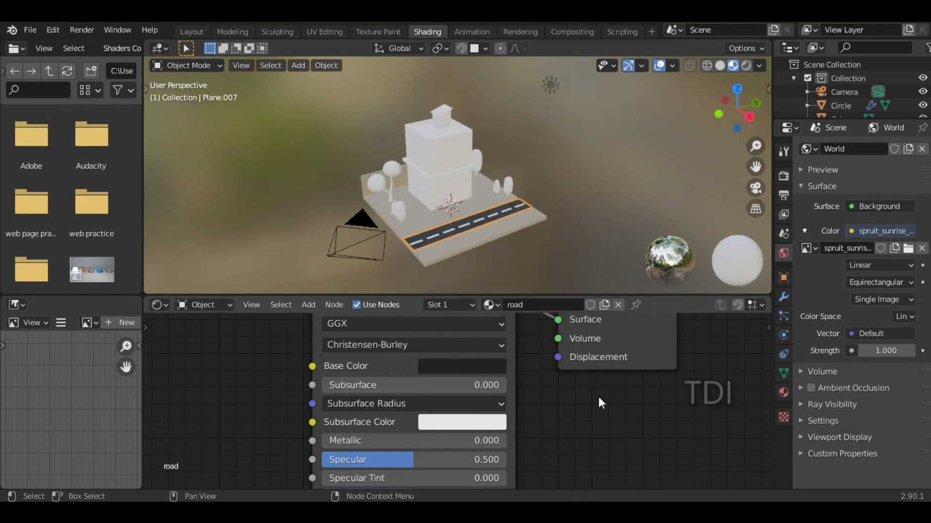
Return to the Layout workspace and split the 3D view into one rendered viewport and one material preview viewport.
click(781, 393)
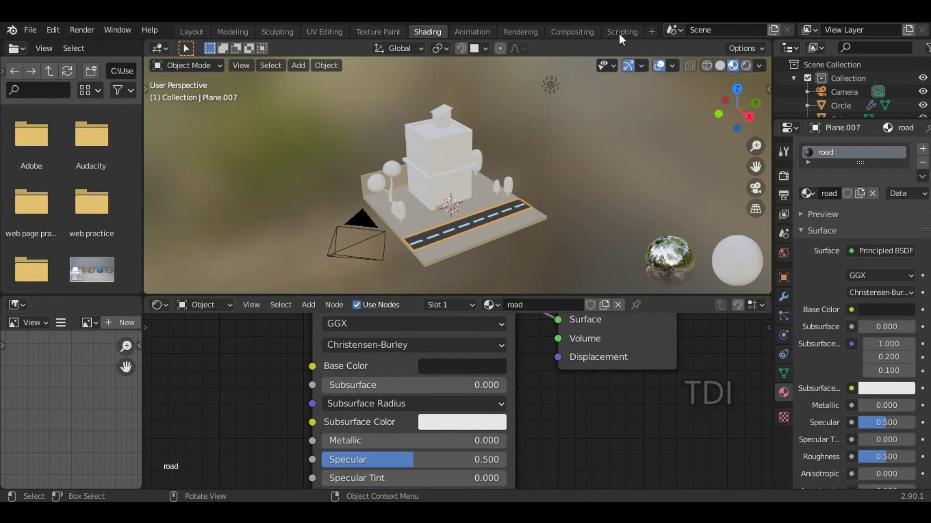
click(191, 31)
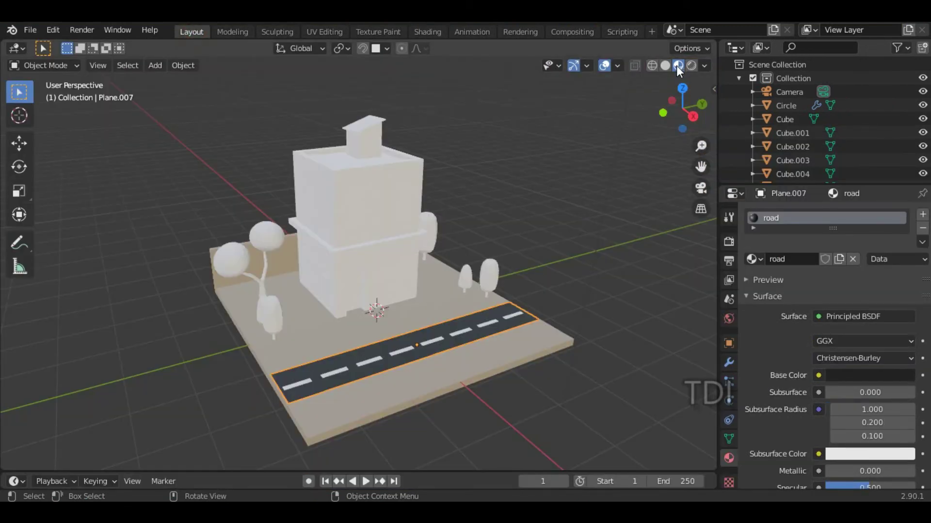
click(692, 66)
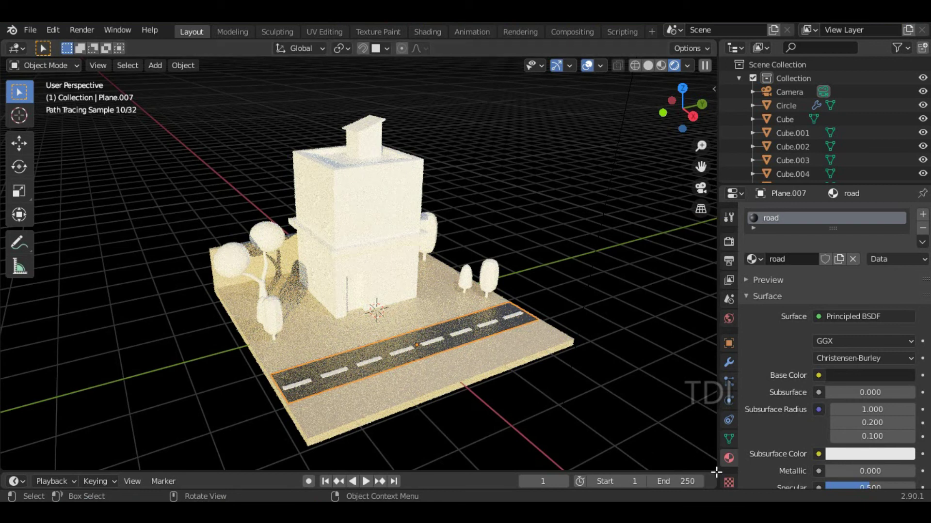
drag(714, 466, 682, 203)
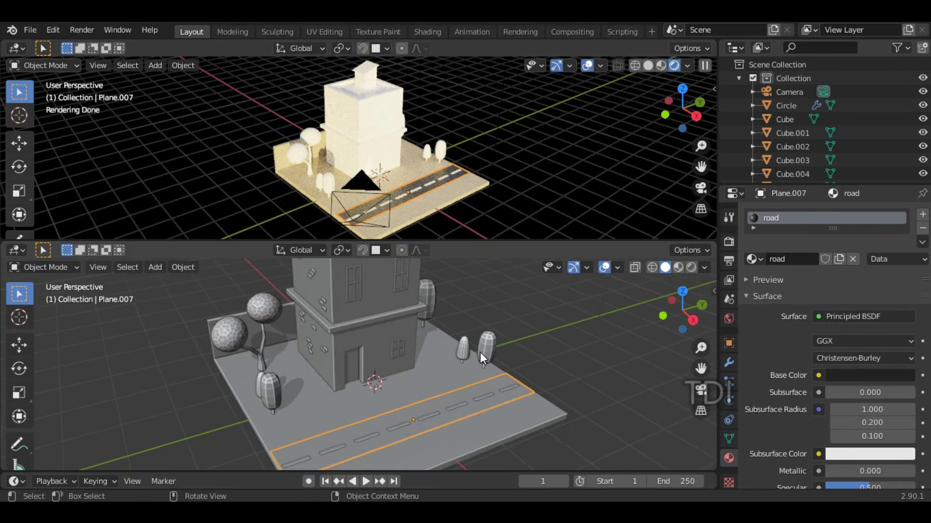
mouse_move(480, 353)
middle_down()
mouse_move(481, 404)
mouse_move(393, 328)
mouse_move(496, 341)
mouse_move(497, 354)
middle_up()
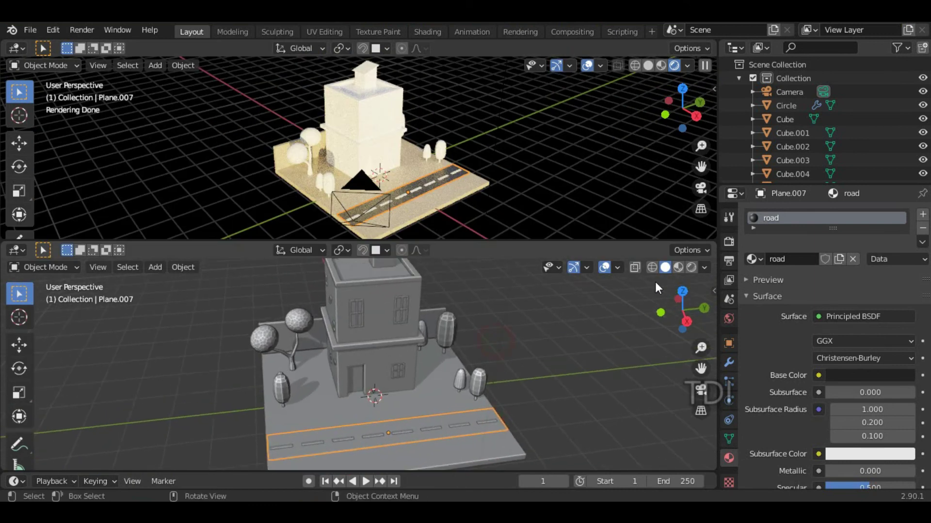
click(678, 267)
middle_drag(558, 319, 427, 359)
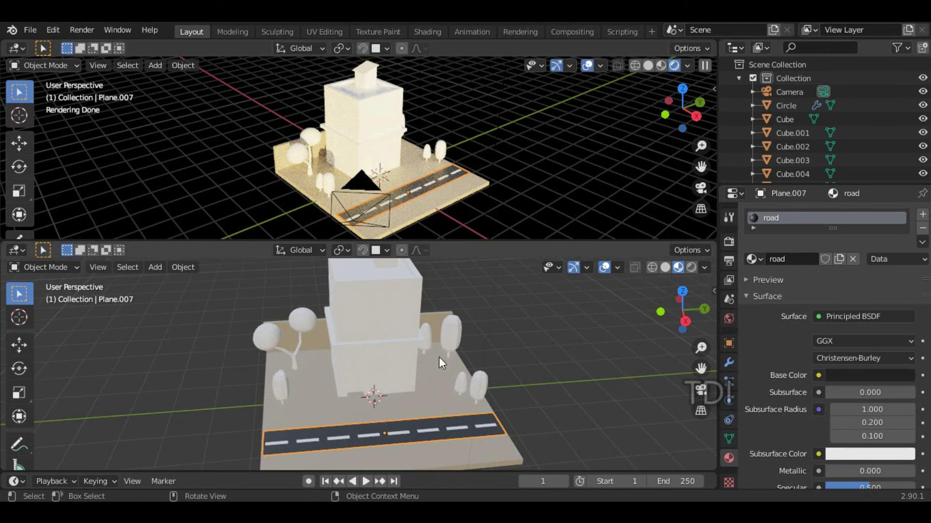
Select the slab and darken its material's base color to a medium brown.
click(453, 363)
middle_drag(453, 364, 479, 376)
scroll(478, 376, up, 3)
click(873, 376)
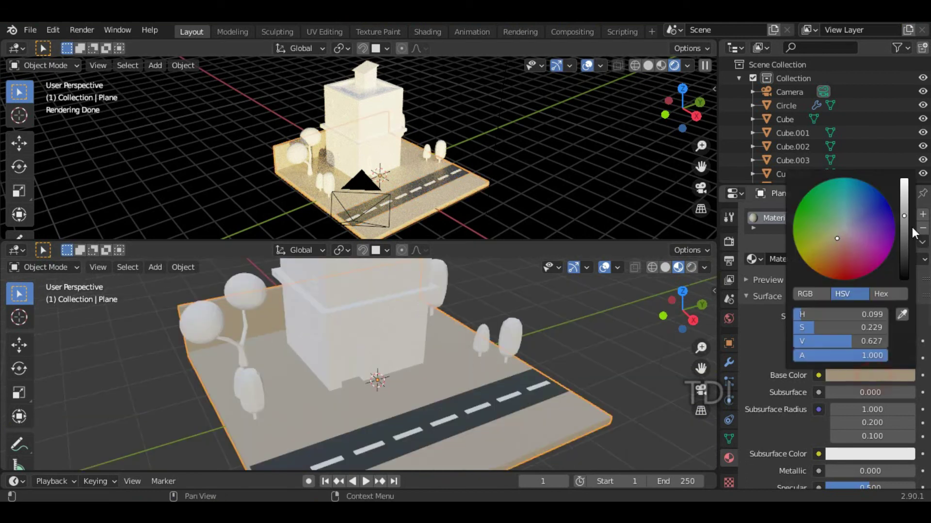
drag(904, 216, 904, 245)
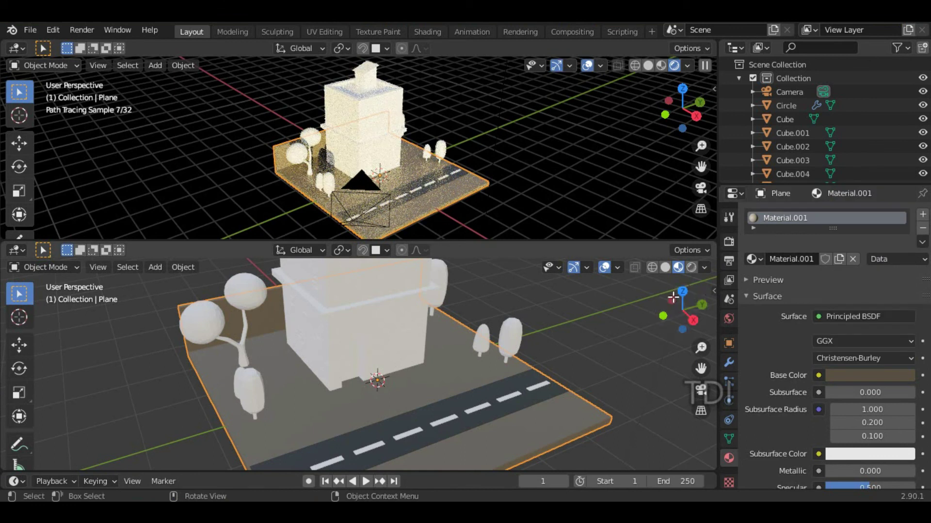
click(866, 375)
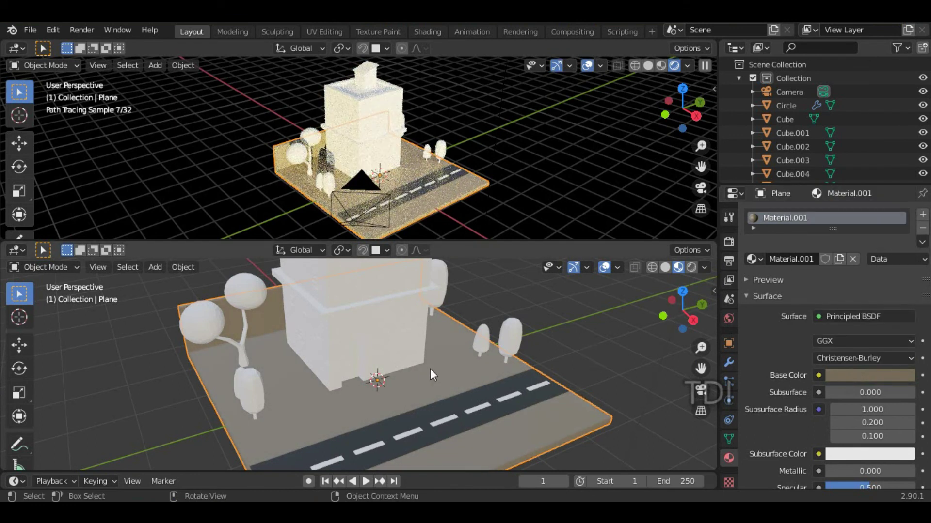
Select the building's main body and change its material's base color to light orange with hue 0.074 and saturation 0.507.
middle_drag(543, 344, 522, 368)
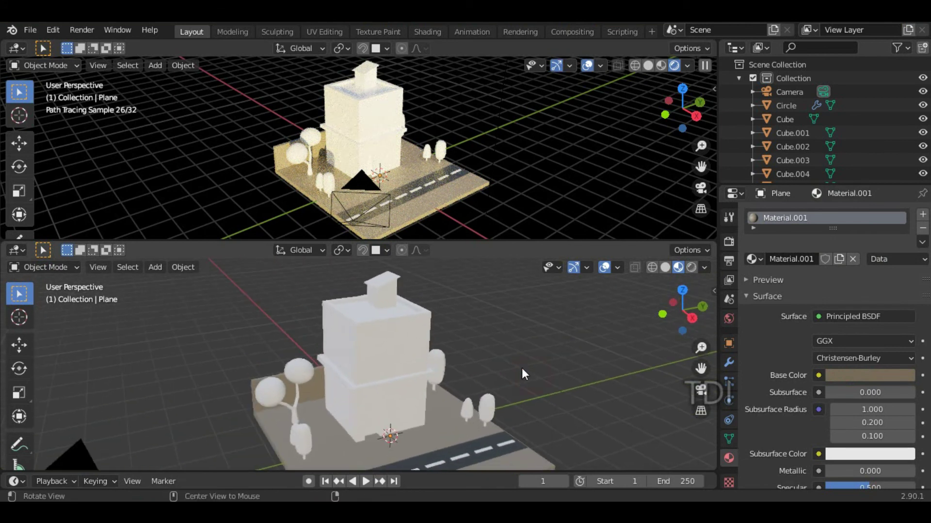
click(386, 351)
middle_drag(464, 367, 516, 366)
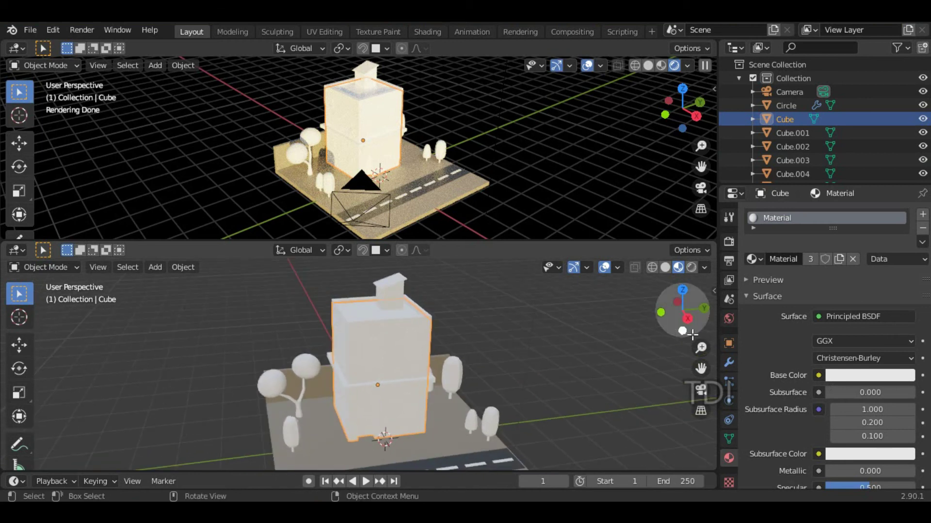
click(884, 375)
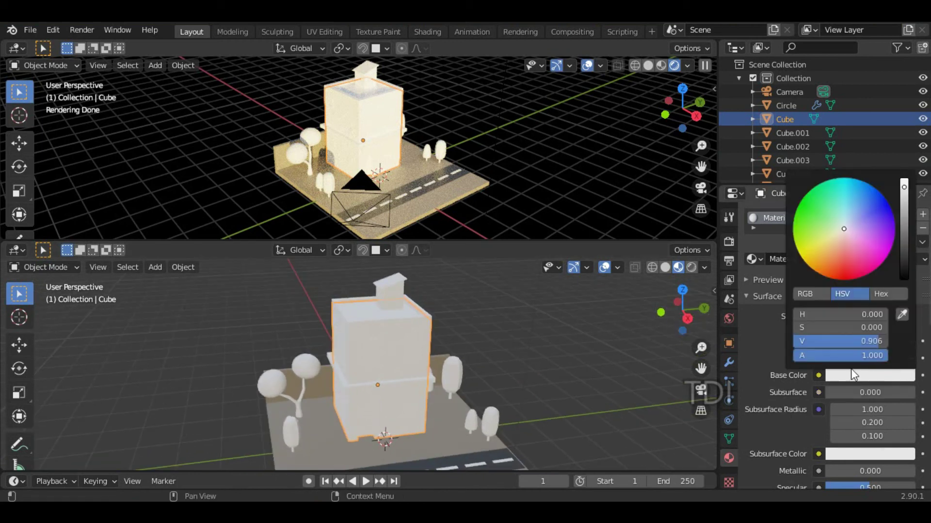
drag(830, 244, 825, 254)
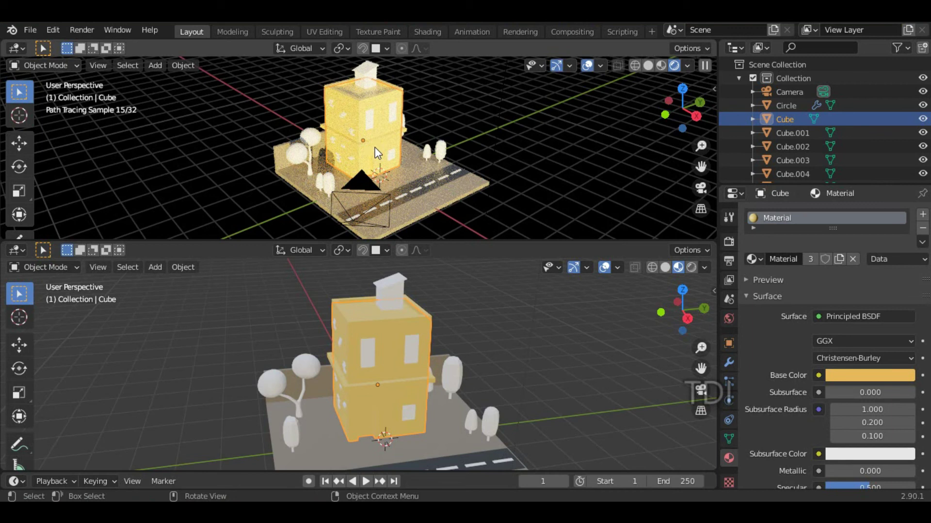
click(871, 377)
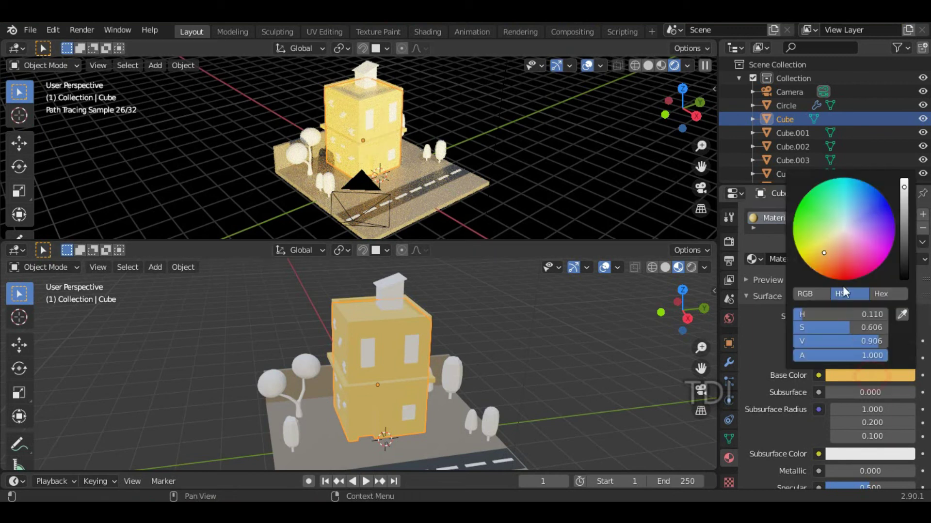
drag(824, 253, 833, 252)
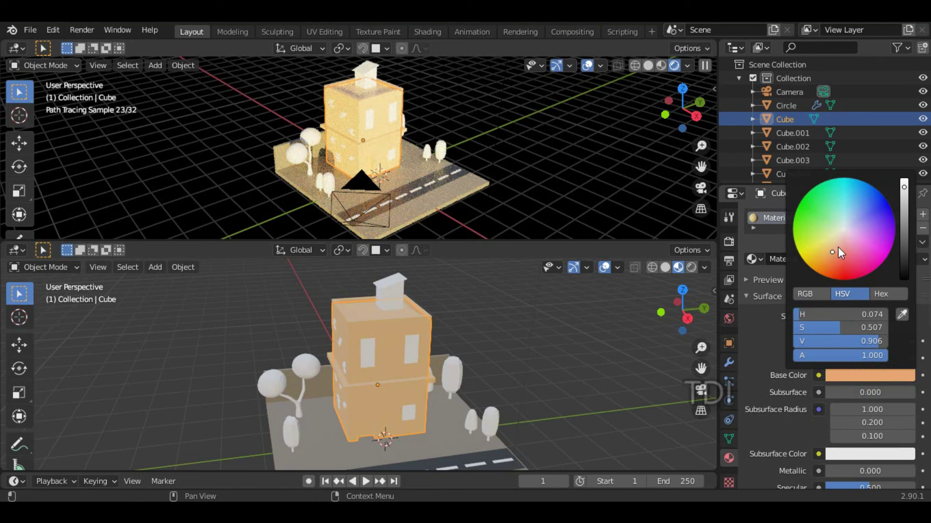
Remove the shared wall material from the roof border and the ledge between the floors.
click(398, 321)
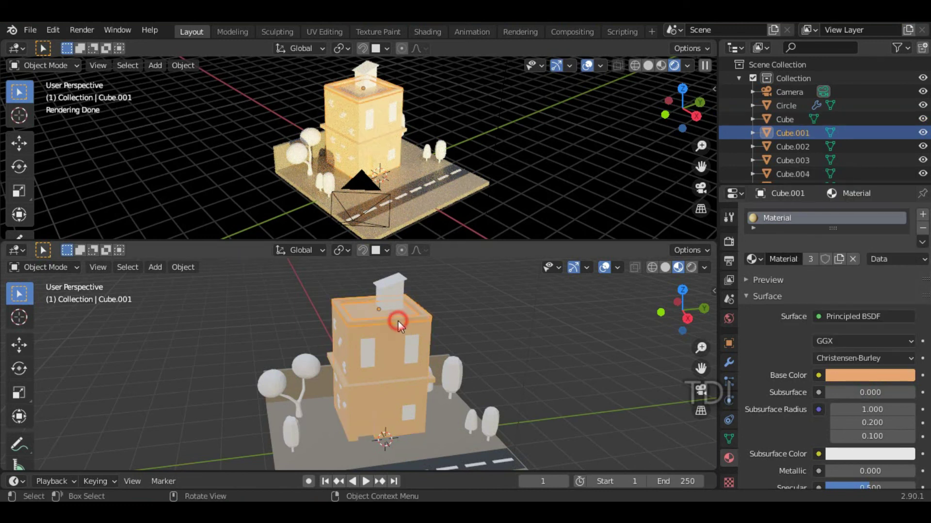
click(389, 384)
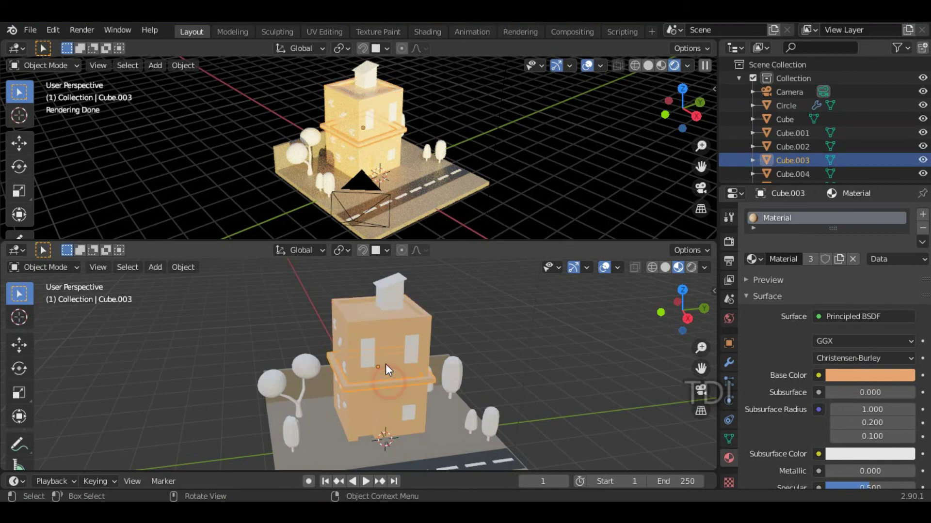
click(382, 327)
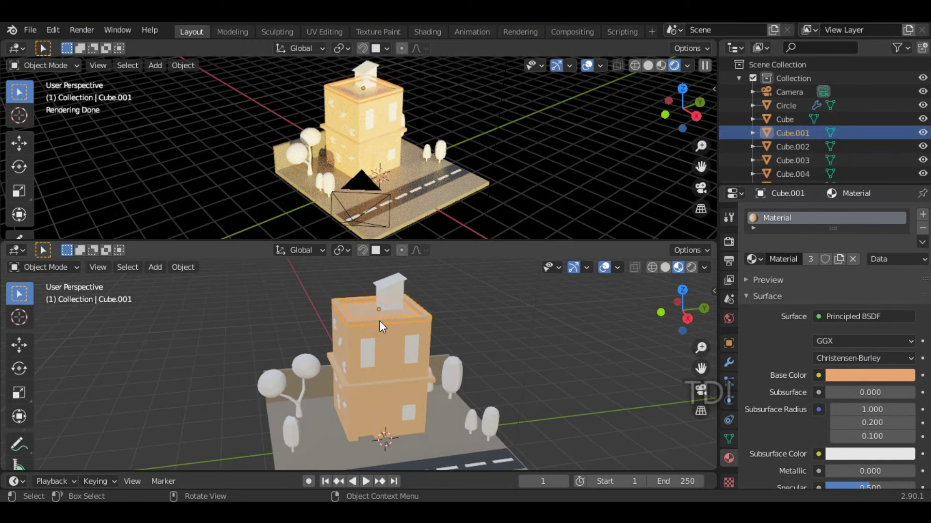
click(377, 382)
click(363, 319)
click(922, 228)
click(388, 381)
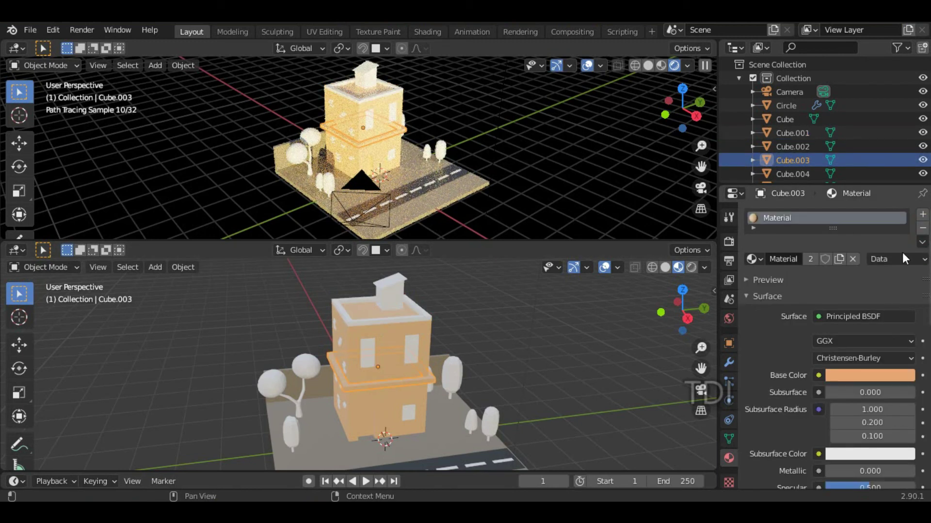
click(924, 230)
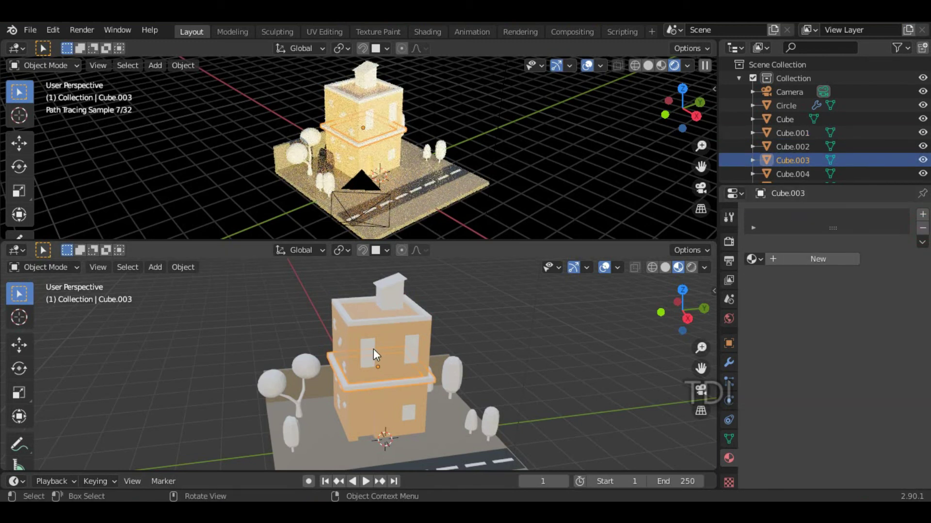
Give the roof border a new material with a dark brown base color.
click(372, 322)
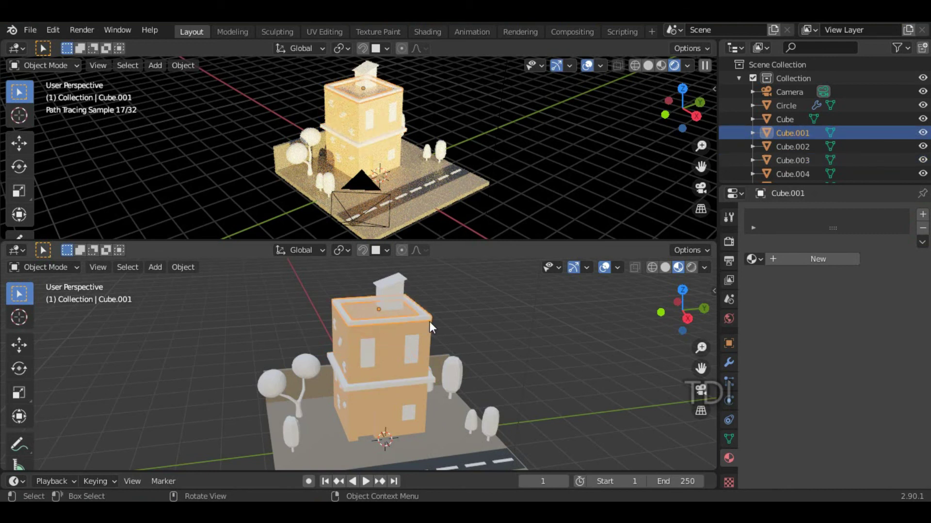
click(817, 259)
click(854, 376)
drag(844, 238, 840, 252)
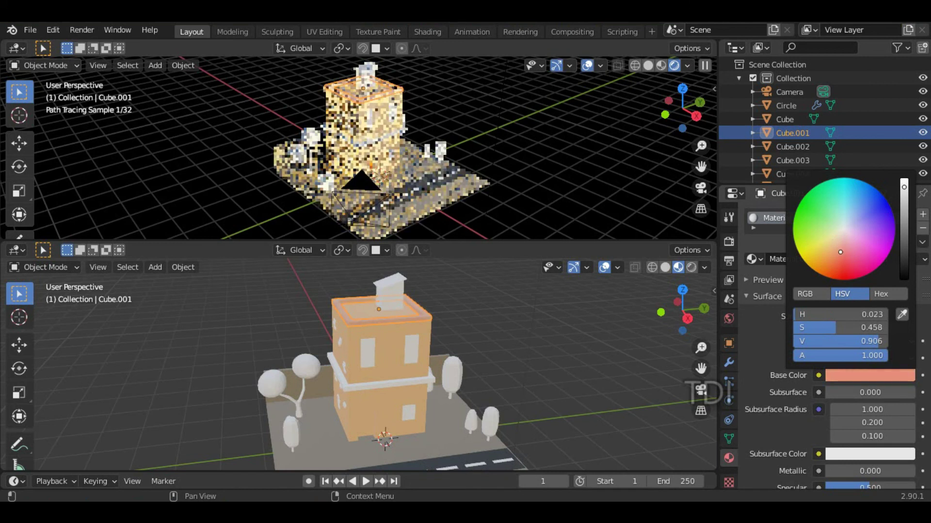
drag(904, 213, 904, 244)
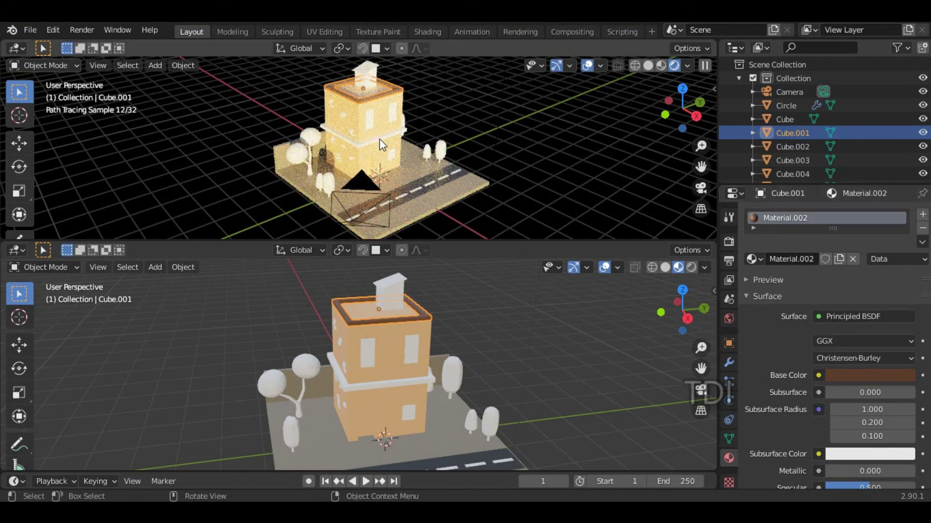
Rename the roof border's material to border and lighten its base color to a reddish brown.
click(792, 259)
text(border)
key(Return)
click(870, 375)
drag(902, 239, 902, 222)
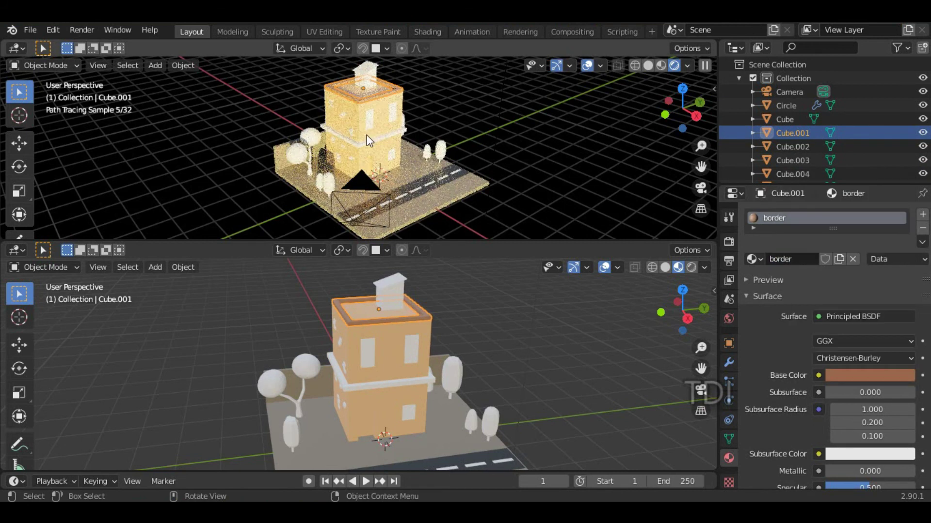
Assign the existing border material to the ledge between the two floors.
click(792, 160)
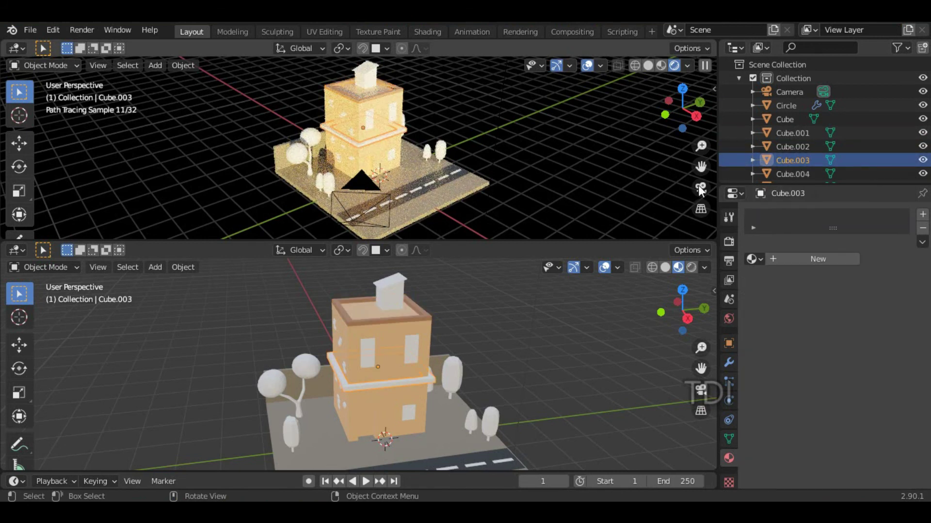
click(761, 258)
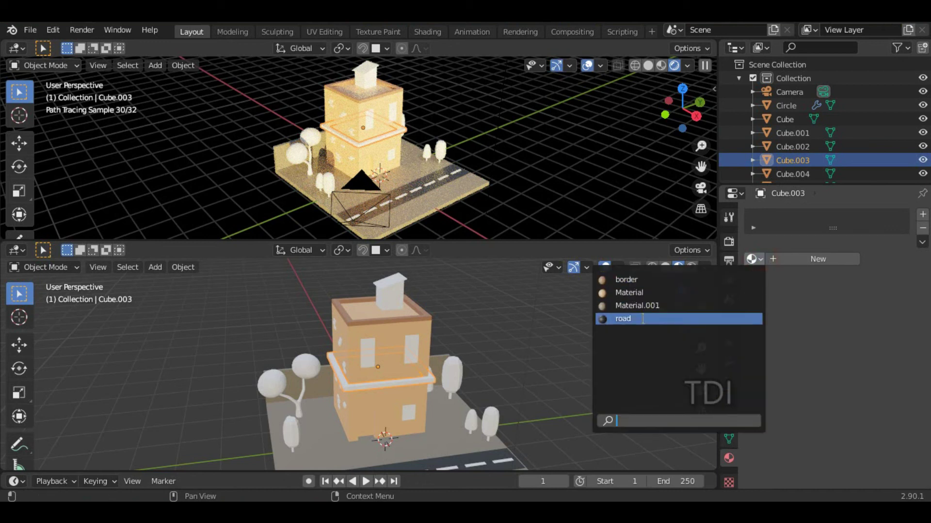
click(637, 279)
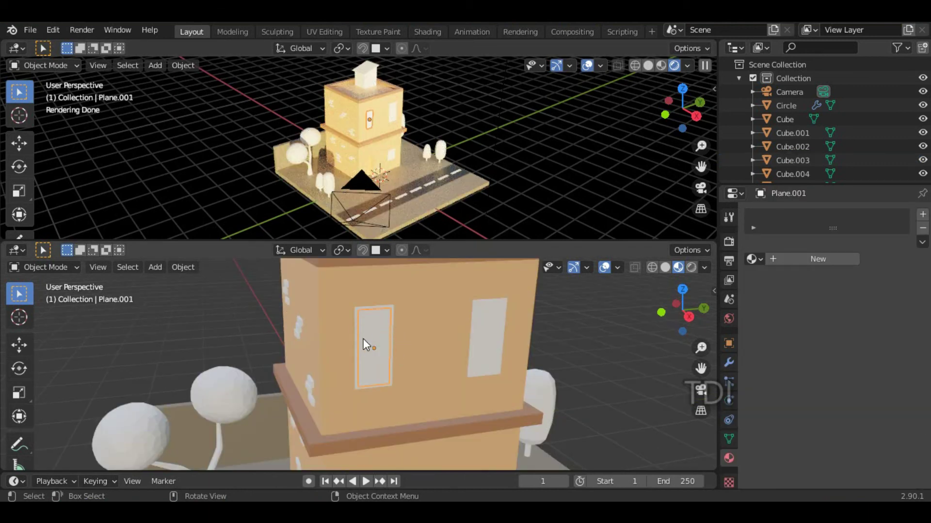
Give the inner pane of the upper floor's window nearest the brick-patterned wall a new material with a light blue base color.
scroll(400, 356, up, 3)
middle_drag(393, 357, 348, 376)
scroll(351, 377, down, 1)
middle_drag(410, 386, 424, 359)
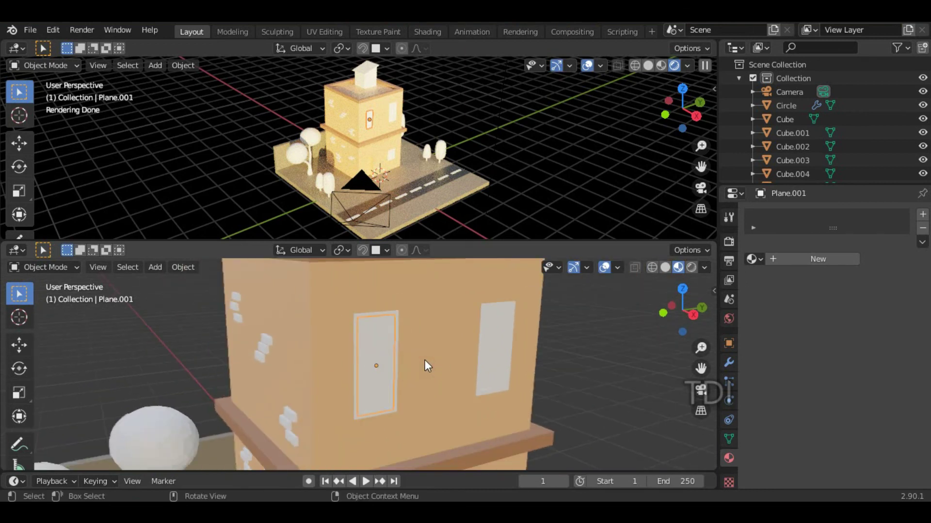
click(804, 259)
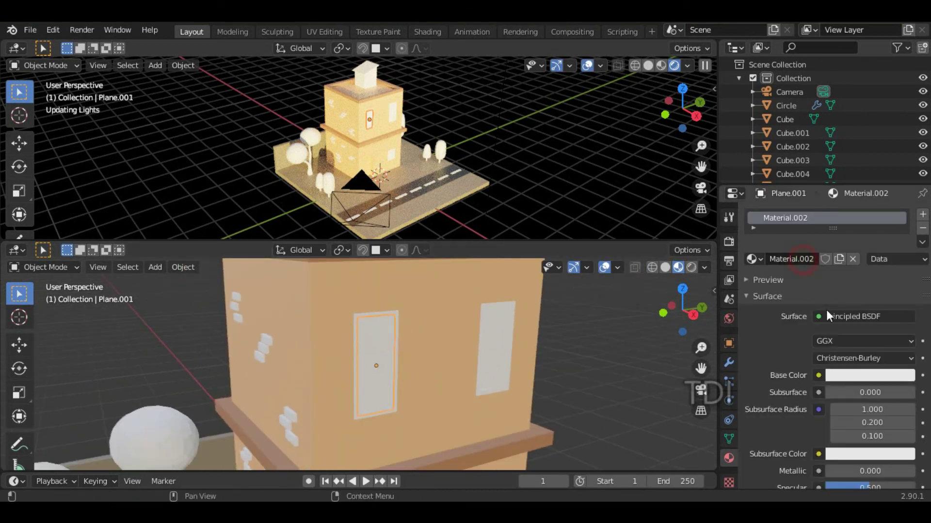
click(861, 375)
mouse_move(857, 217)
mouse_down()
mouse_move(859, 186)
mouse_move(843, 192)
mouse_move(845, 214)
mouse_up()
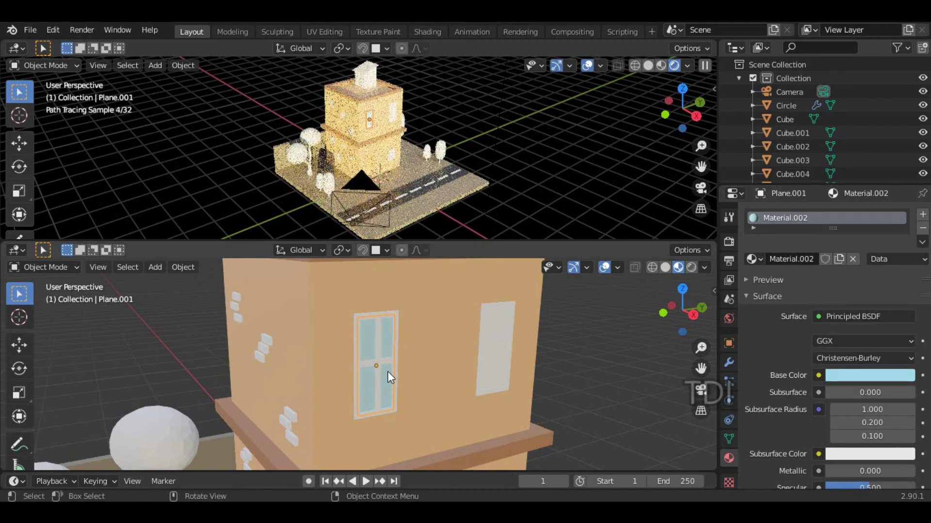
Rename the light blue window pane material to blue window inner.
scroll(407, 381, down, 3)
middle_drag(384, 384, 372, 384)
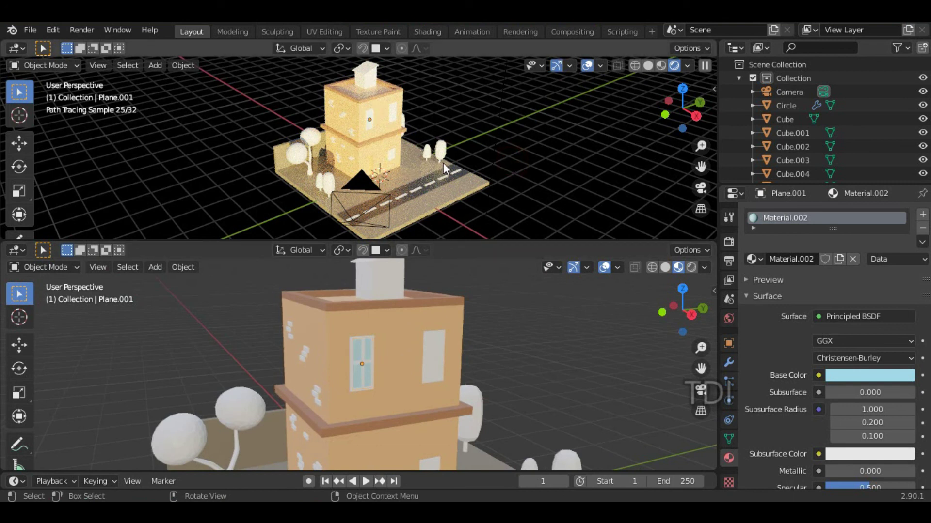
click(429, 355)
click(359, 364)
click(795, 259)
text(blu)
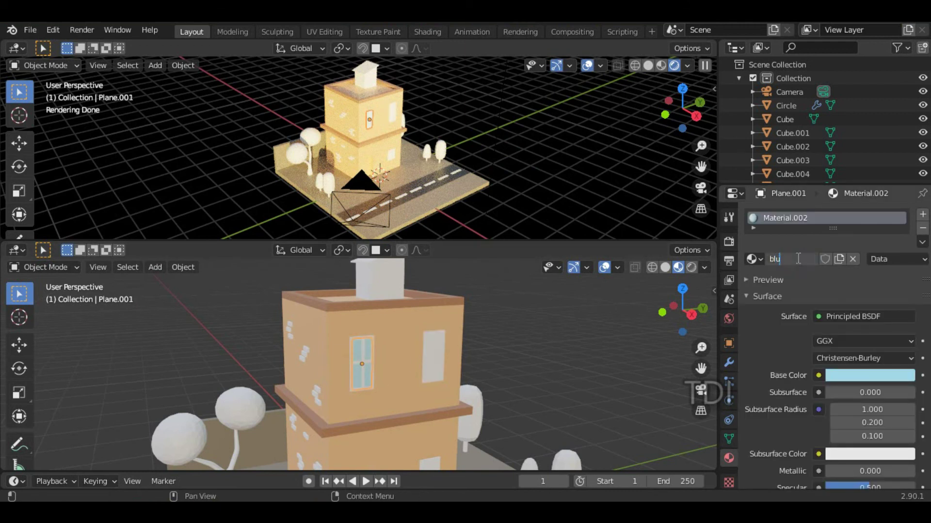
text(e)
key(Return)
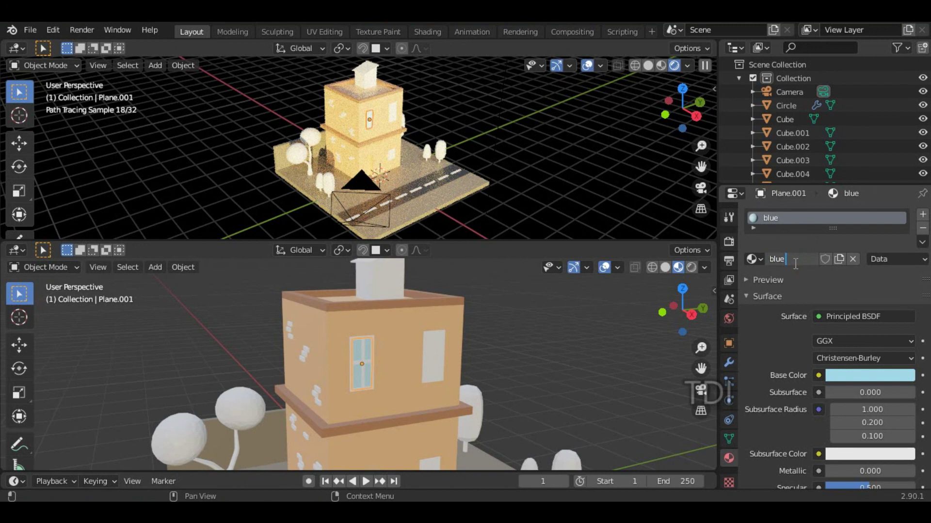
text(window in)
key(Return)
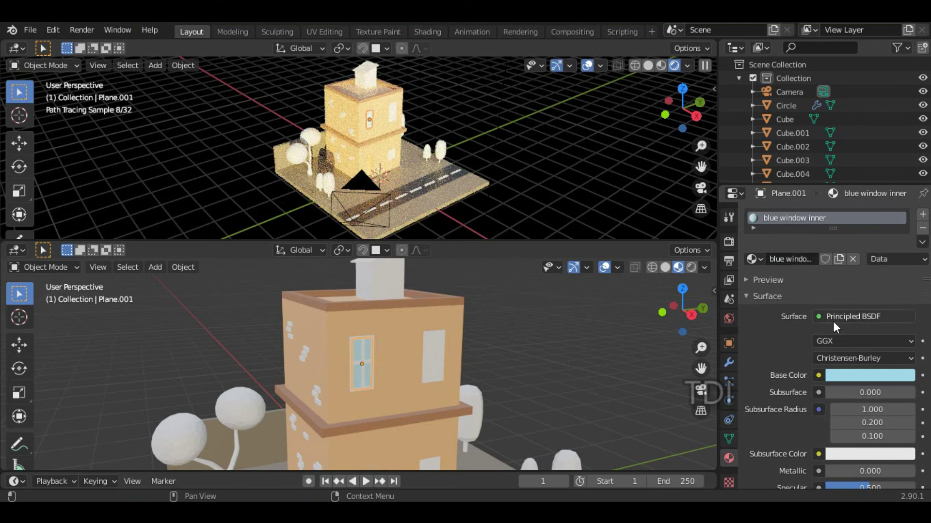
Assign the blue window inner material to the pane of the other upper-floor window.
click(429, 351)
click(429, 365)
click(752, 259)
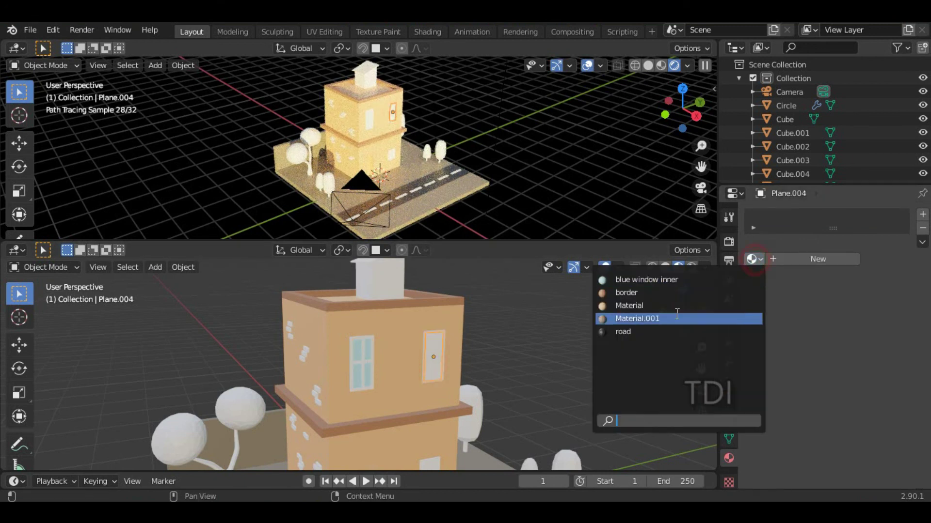
click(686, 280)
Assign the blue window inner material to the pane of the ground-floor window.
middle_drag(485, 352, 423, 378)
click(418, 386)
click(418, 386)
click(417, 385)
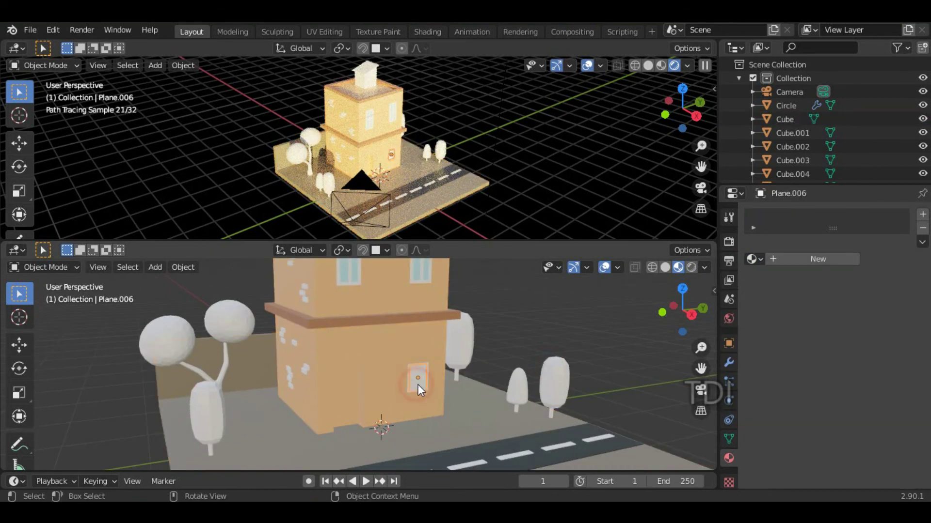
click(752, 259)
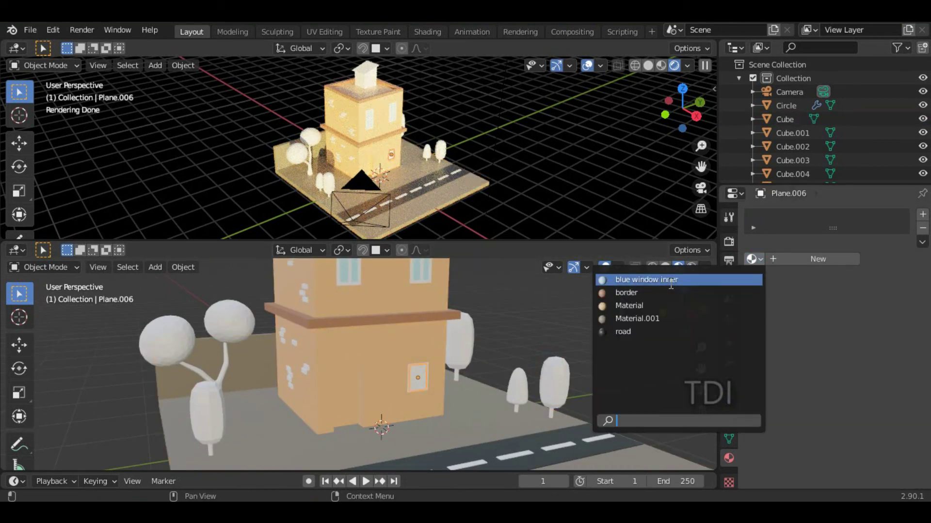
click(671, 280)
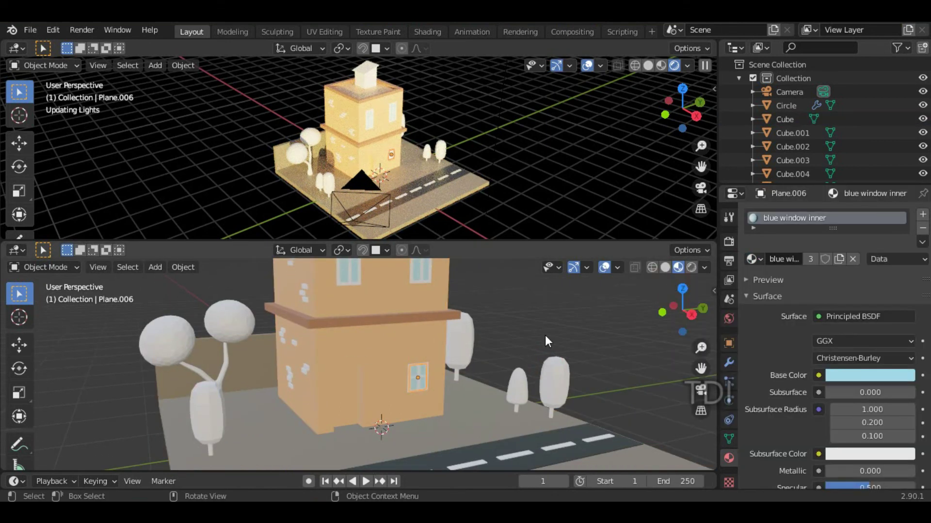
Darken and saturate the blue window inner material's base color to a deep teal blue, using an upper-floor window pane.
shift+middle_drag(550, 309, 548, 351)
drag(538, 395, 581, 252)
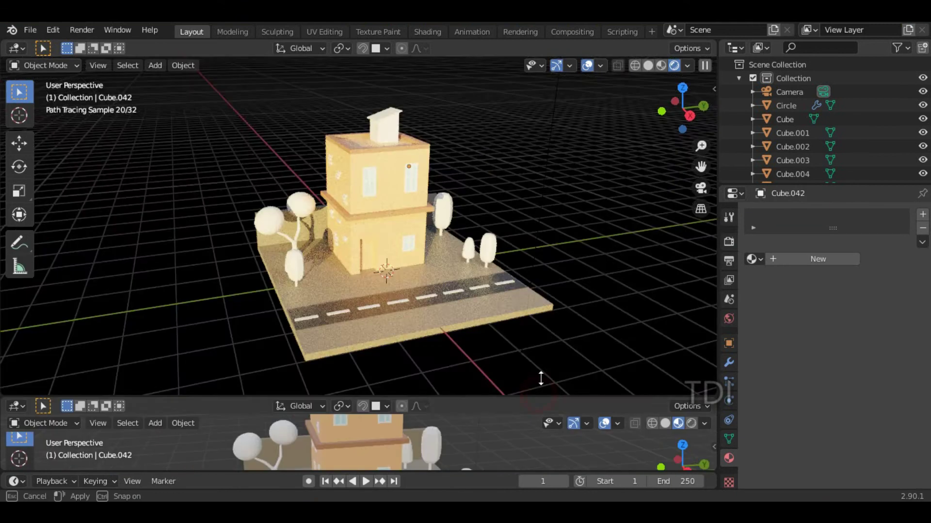
mouse_move(453, 349)
middle_down()
mouse_move(473, 349)
mouse_move(465, 349)
middle_up()
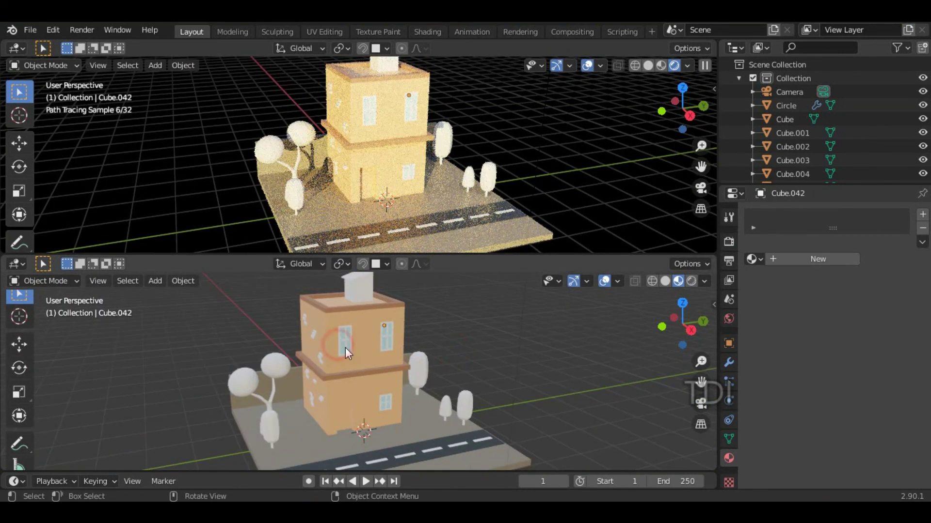
click(345, 347)
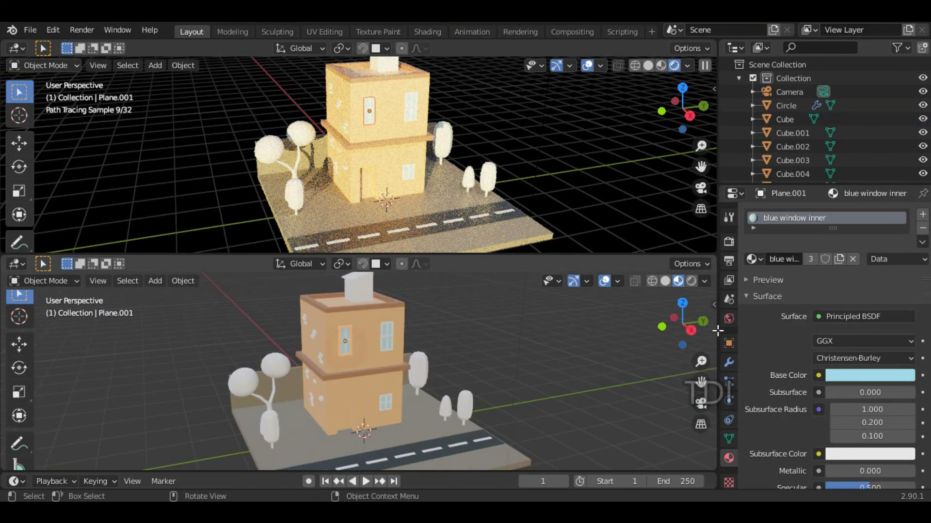
click(867, 374)
drag(903, 236, 903, 230)
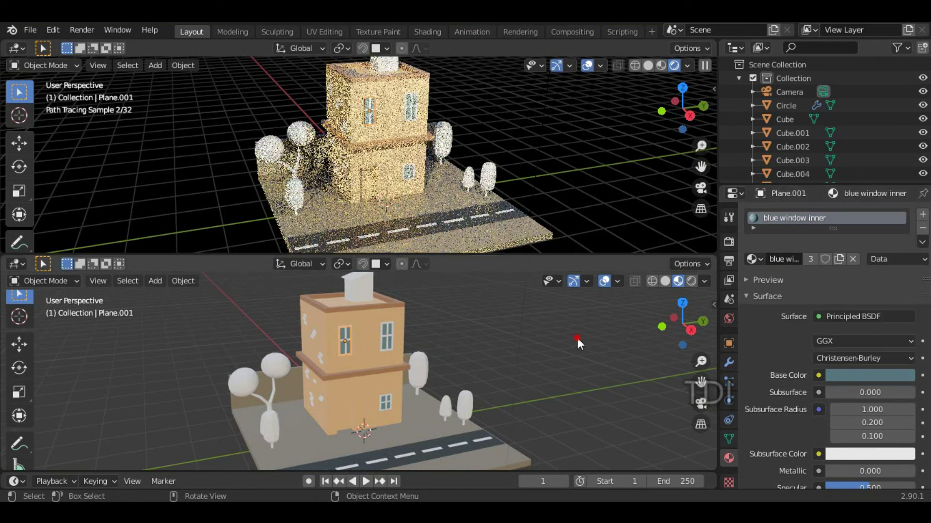
click(867, 375)
mouse_move(853, 205)
mouse_down()
mouse_move(817, 248)
mouse_move(852, 199)
mouse_up()
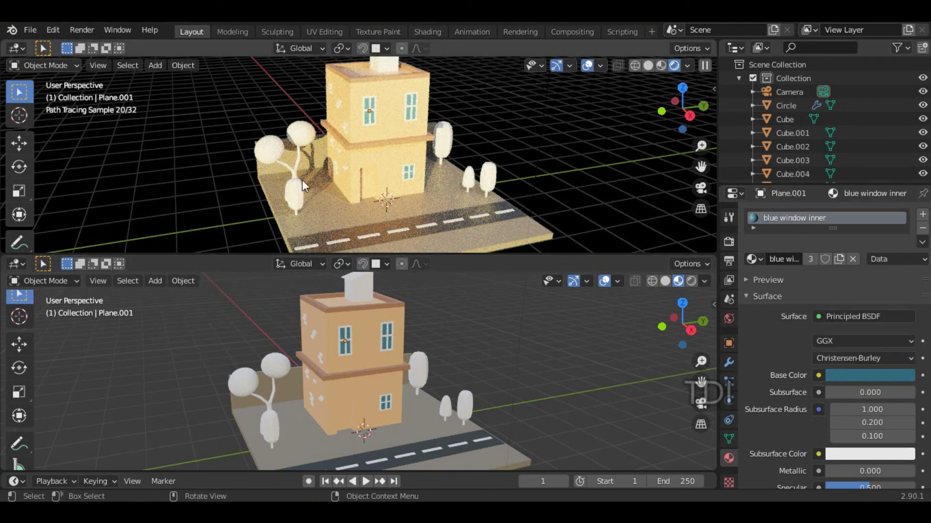
Add a new material named tree 1 to the crown of the larger capsule-shaped tree in front of the building's brick-patterned side.
click(291, 193)
click(278, 427)
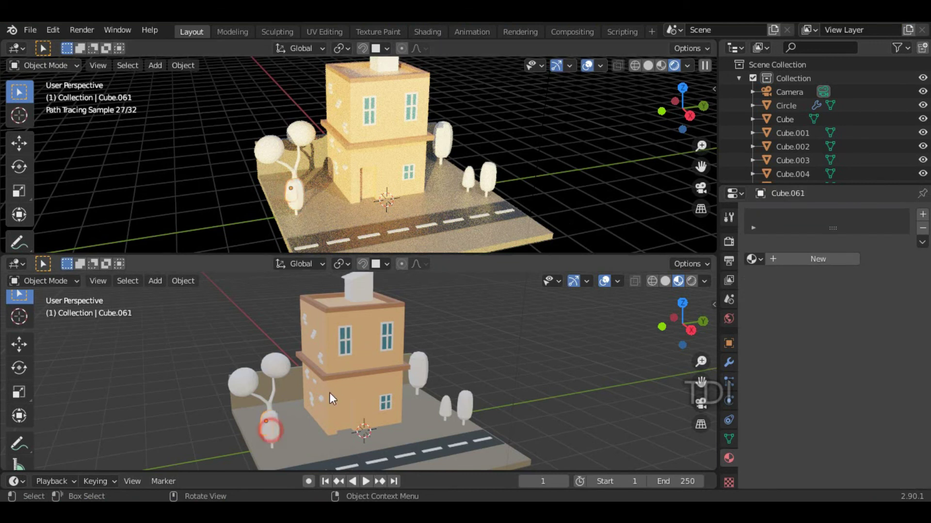
scroll(339, 400, down, 2)
scroll(359, 402, up, 6)
click(338, 390)
click(785, 260)
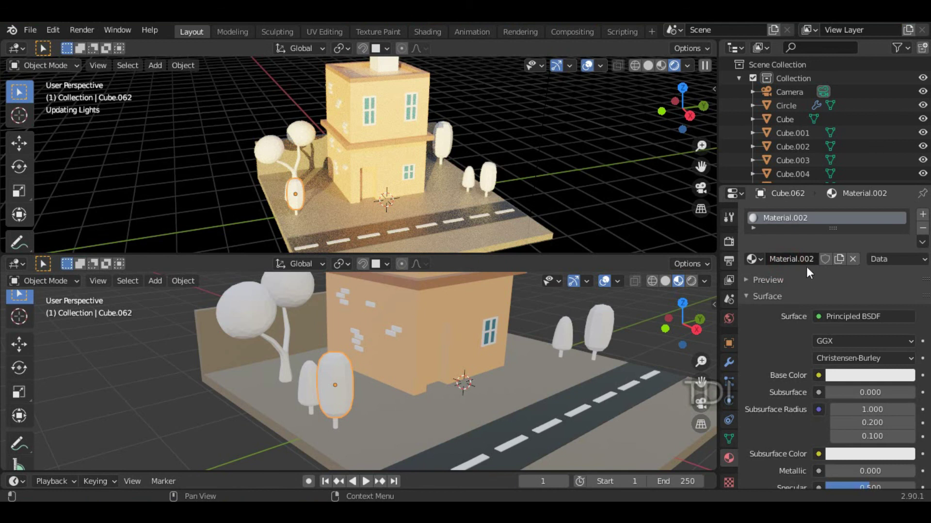
text(tree 1)
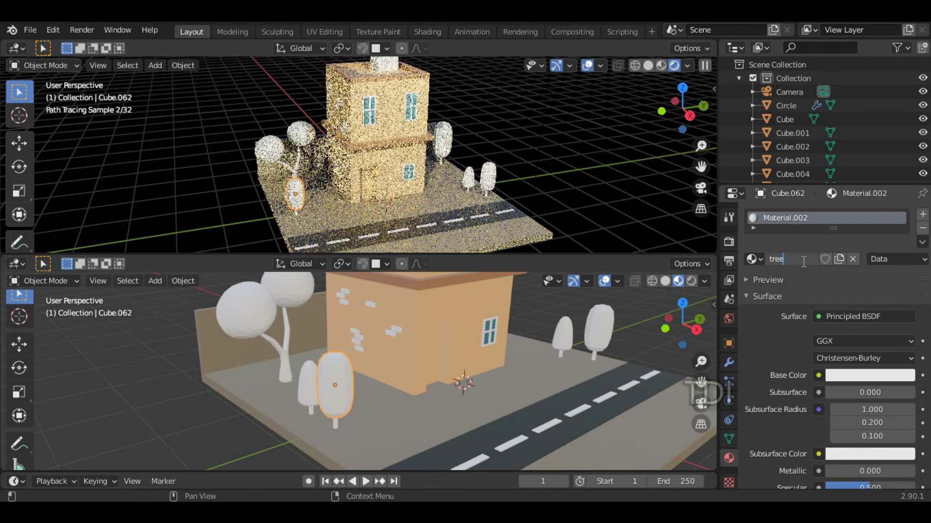
key(Return)
Set the tree 1 material's base color to bright green with hue 0.365, saturation 0.765 and value 0.793.
click(851, 377)
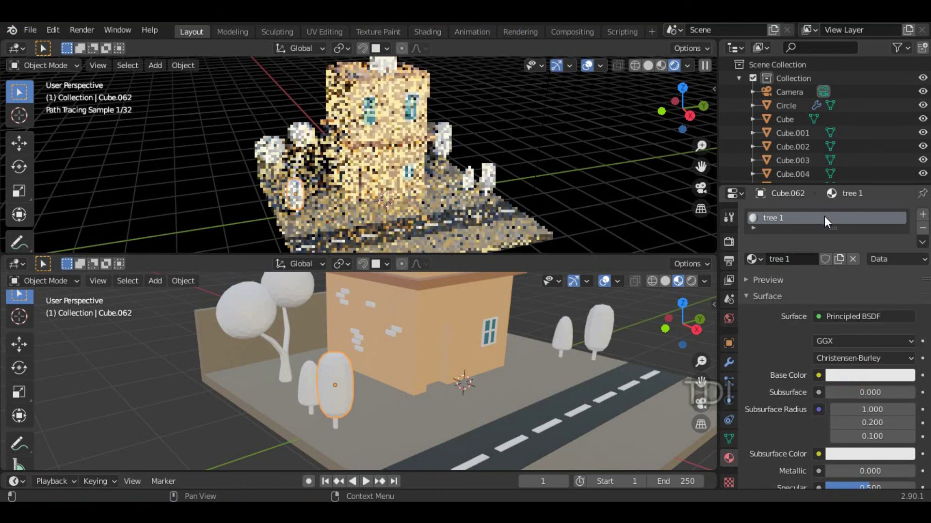
click(853, 376)
click(797, 218)
mouse_move(796, 217)
mouse_down()
mouse_move(793, 228)
mouse_move(829, 214)
mouse_move(814, 203)
mouse_up()
drag(904, 187, 904, 198)
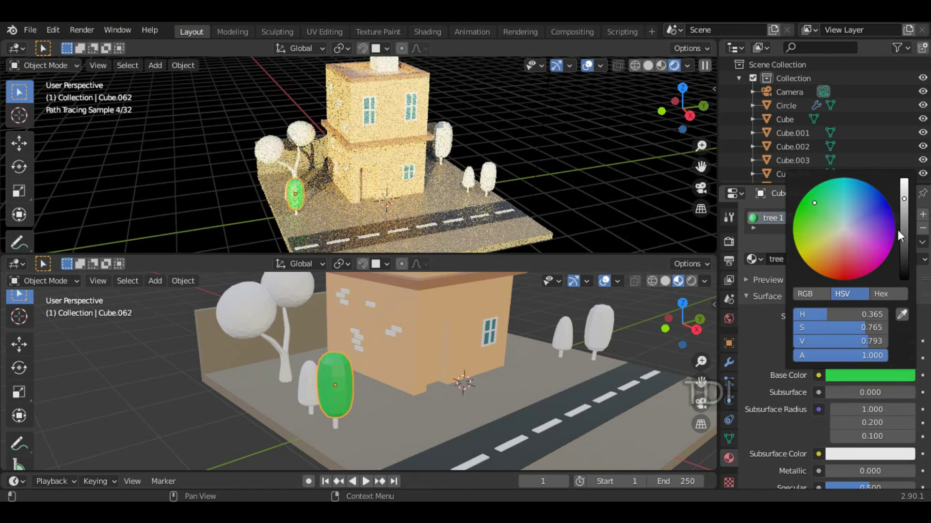
Link the tree 1 material from the green crown to the smaller tree crown on the far side of the building.
middle_drag(432, 337, 333, 379)
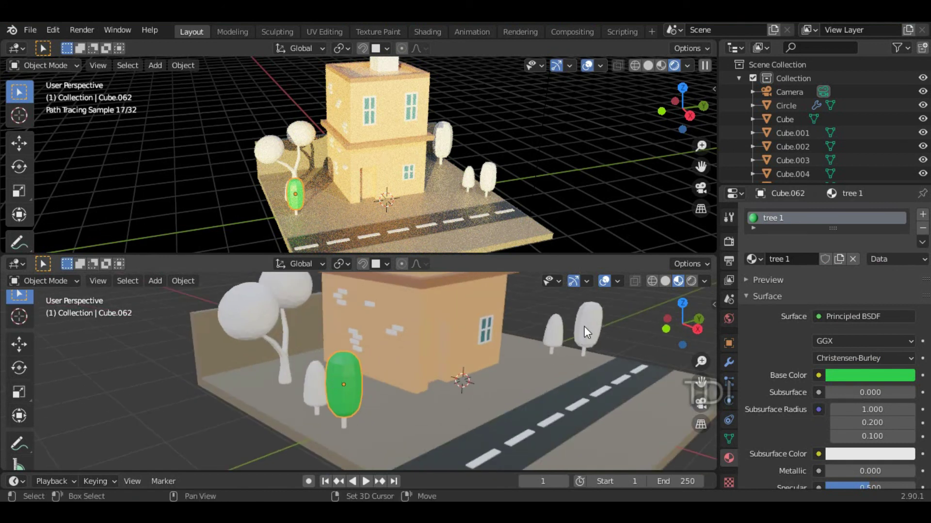
shift+click(557, 332)
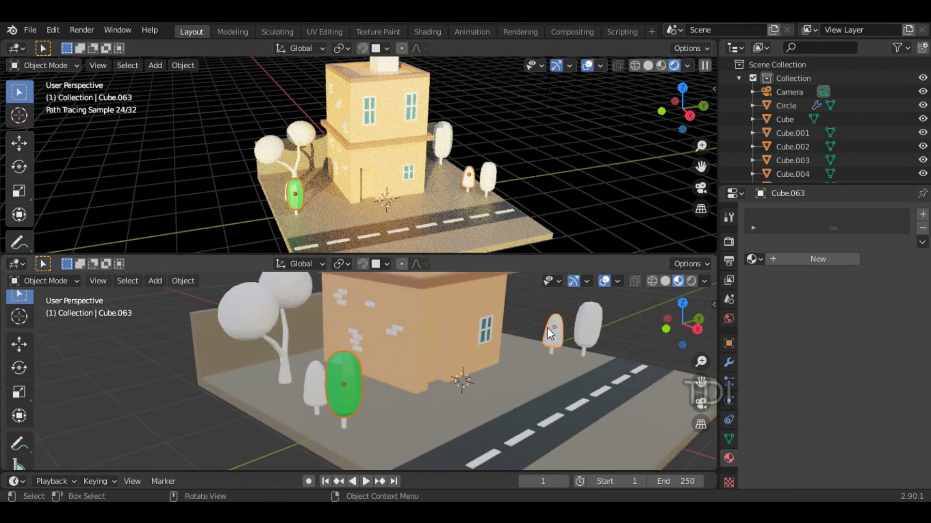
click(552, 337)
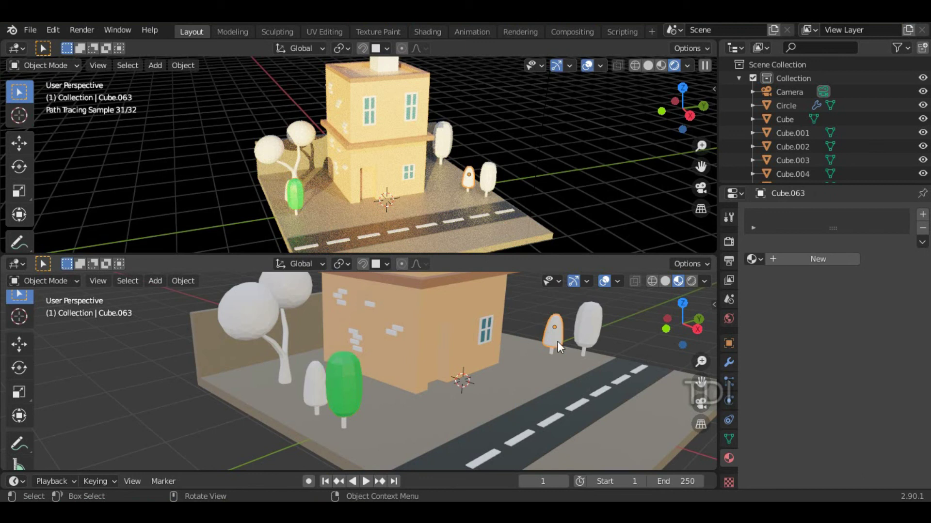
shift+click(348, 376)
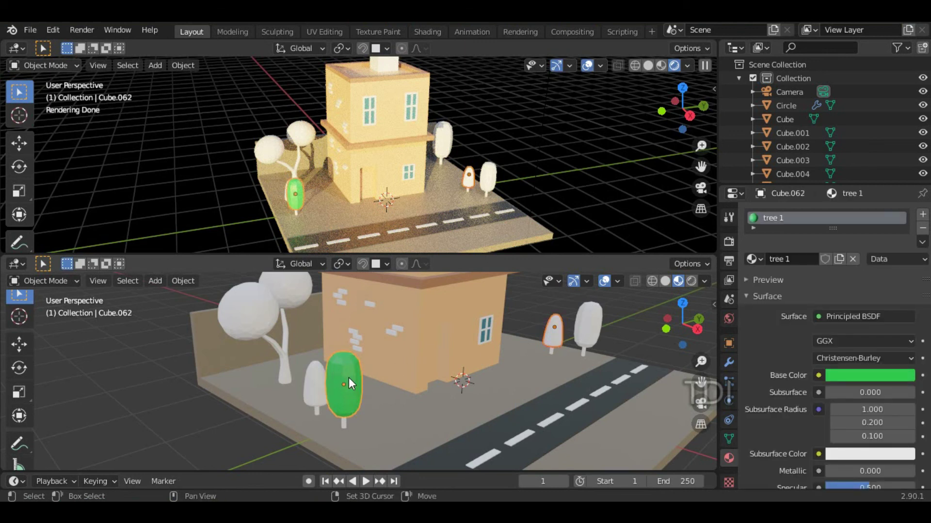
key(ctrl+l)
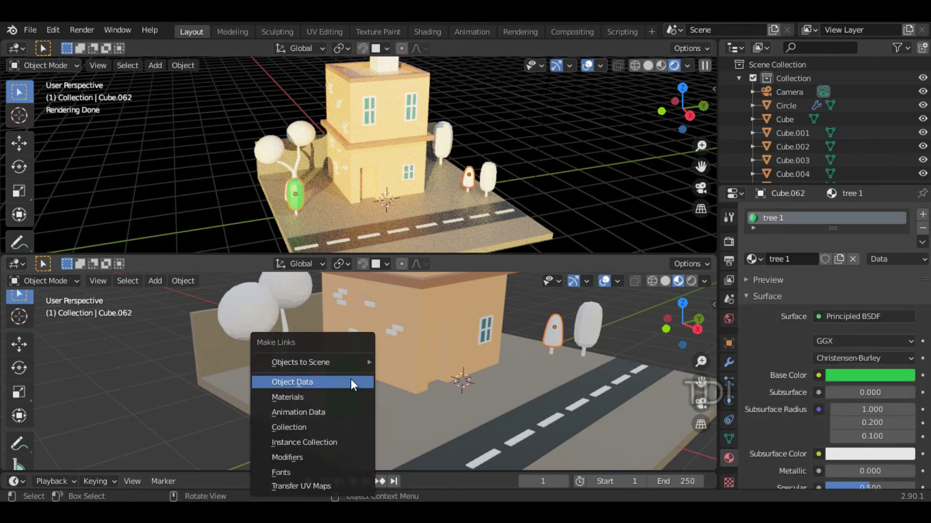
click(334, 395)
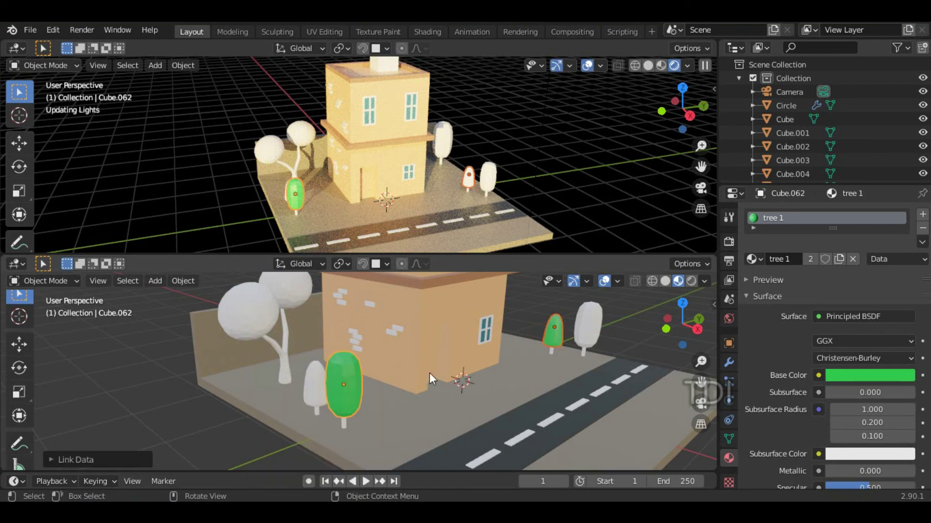
Add a new material named tree 2 to the crown of the small white tree beside the larger green one.
mouse_move(509, 374)
alt+mouse_down()
mouse_move(525, 376)
mouse_move(514, 377)
alt+mouse_up()
click(320, 388)
alt+drag(359, 392, 402, 380)
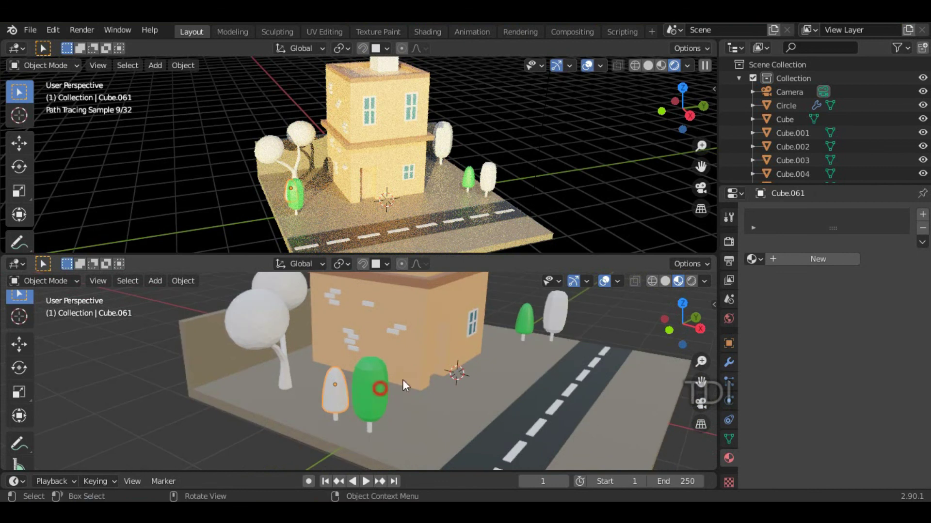
click(528, 316)
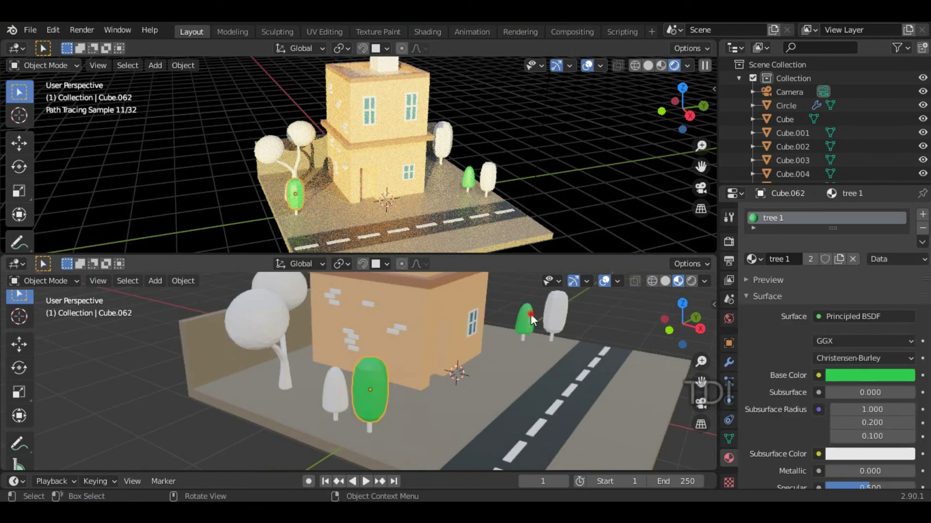
click(336, 382)
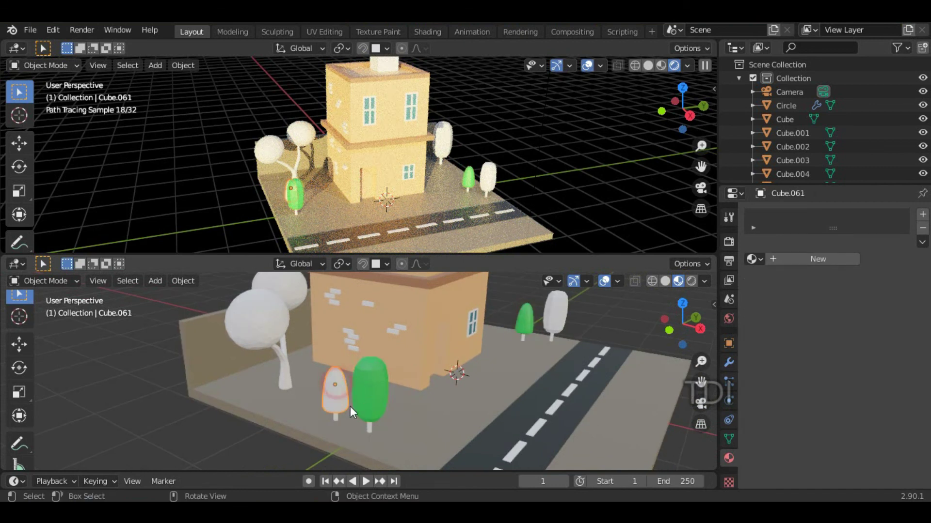
click(792, 262)
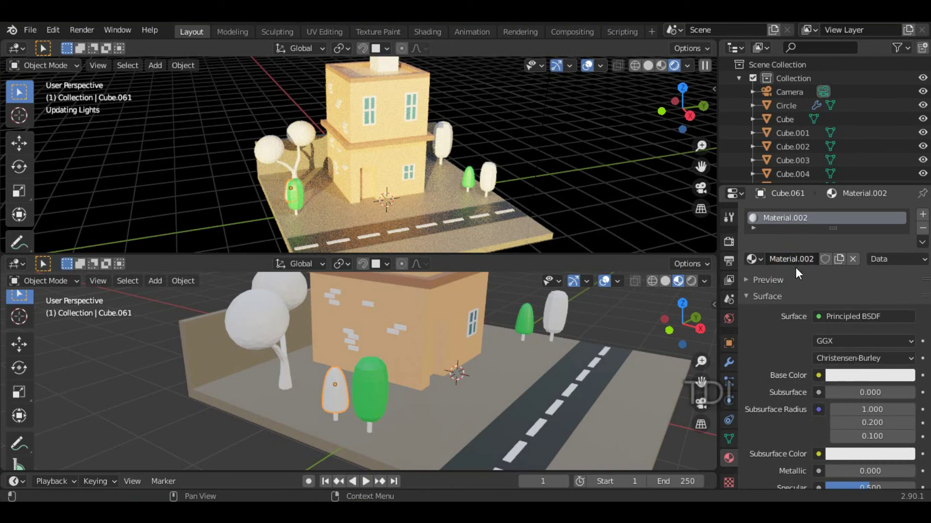
text(tre)
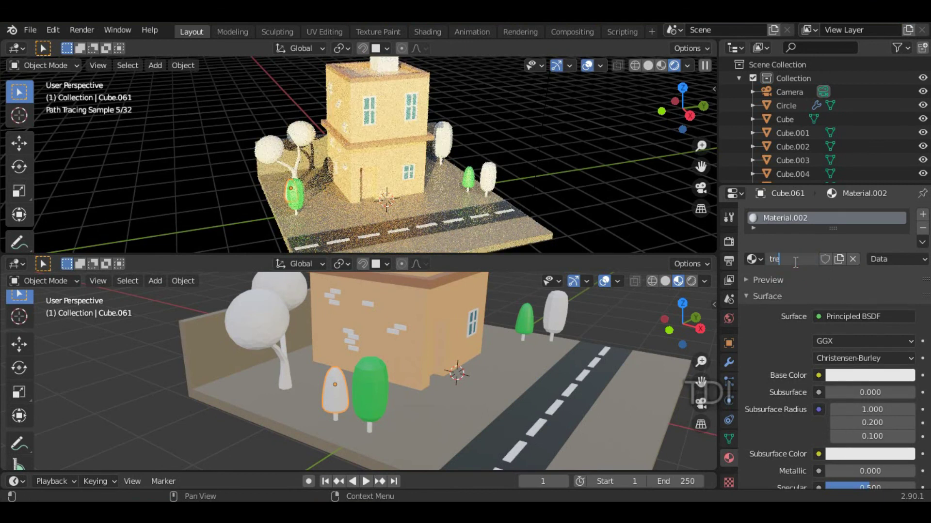
text(e 2)
key(Return)
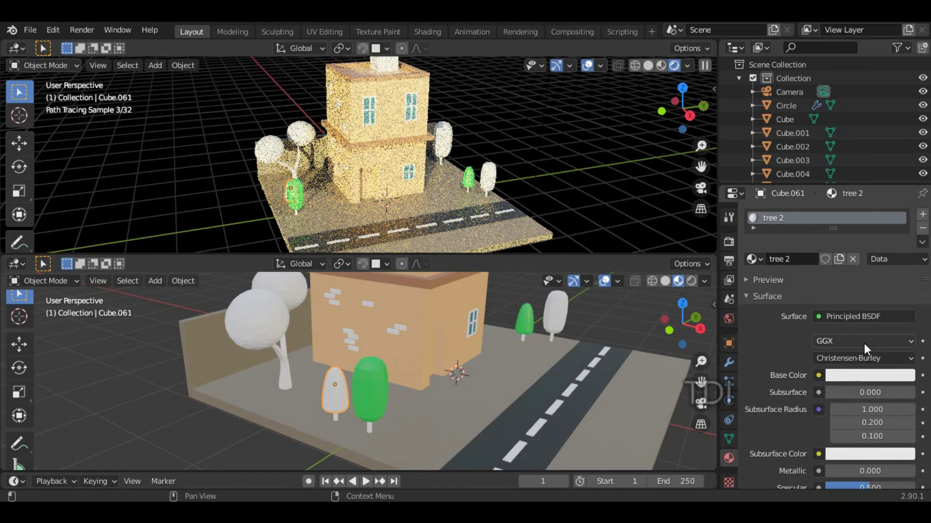
Set the tree 2 material's base color to a muted yellow-green.
click(860, 376)
drag(825, 230, 799, 233)
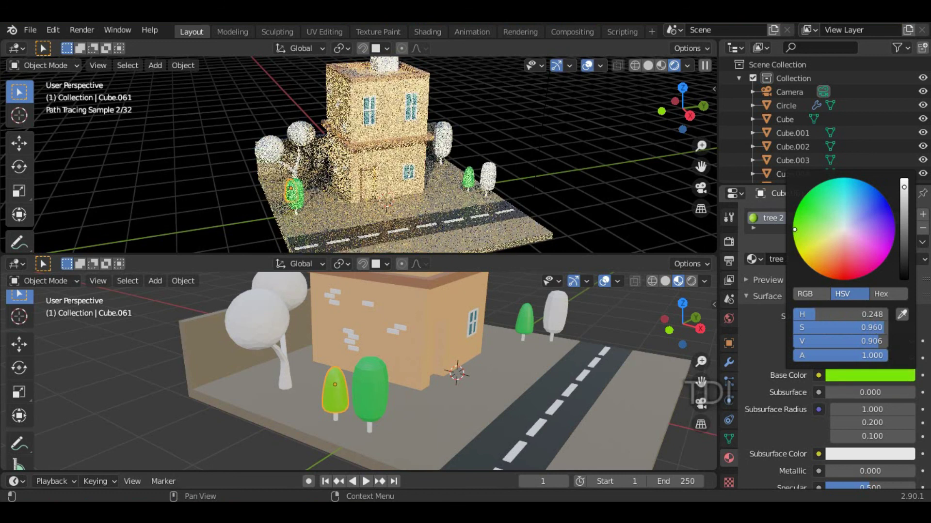
drag(794, 229, 810, 233)
drag(905, 202, 904, 204)
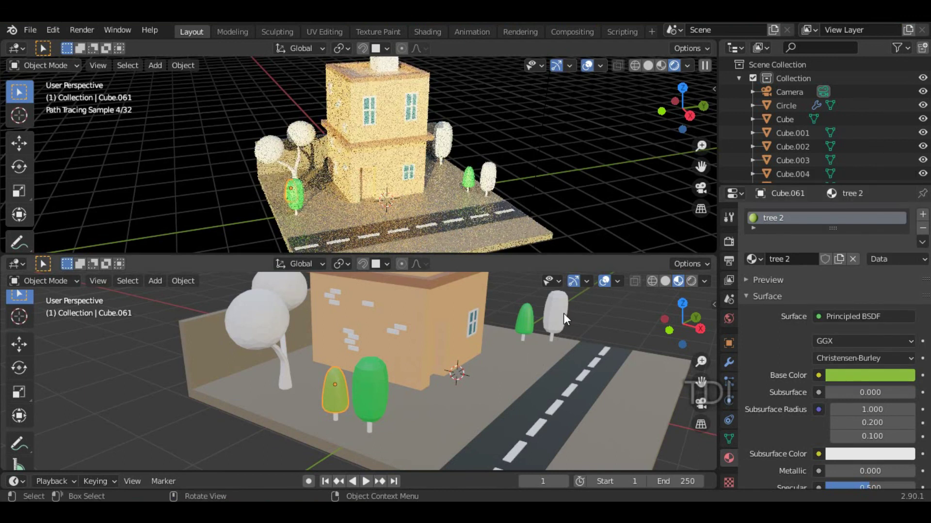
Link the tree 2 material from the yellow-green crown to the larger tree crown on the far side of the building.
click(558, 314)
click(558, 311)
shift+click(339, 388)
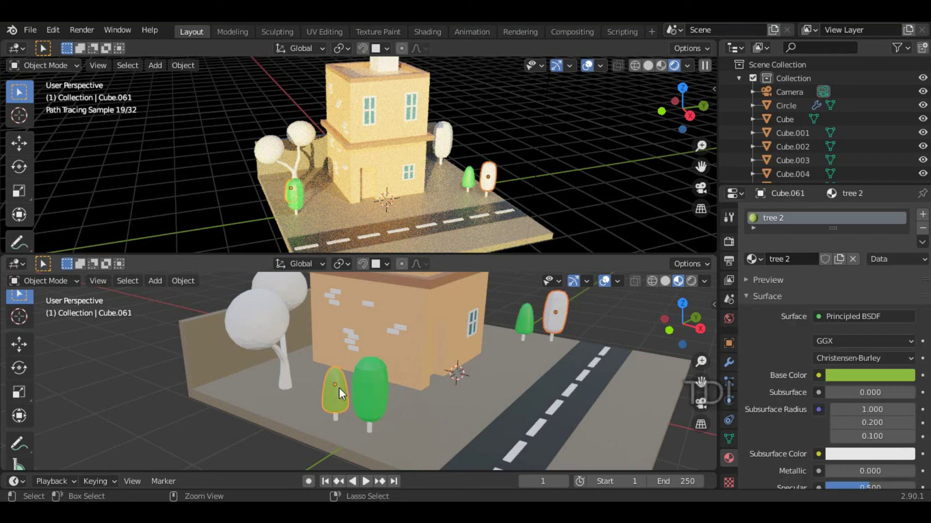
key(ctrl+l)
click(341, 388)
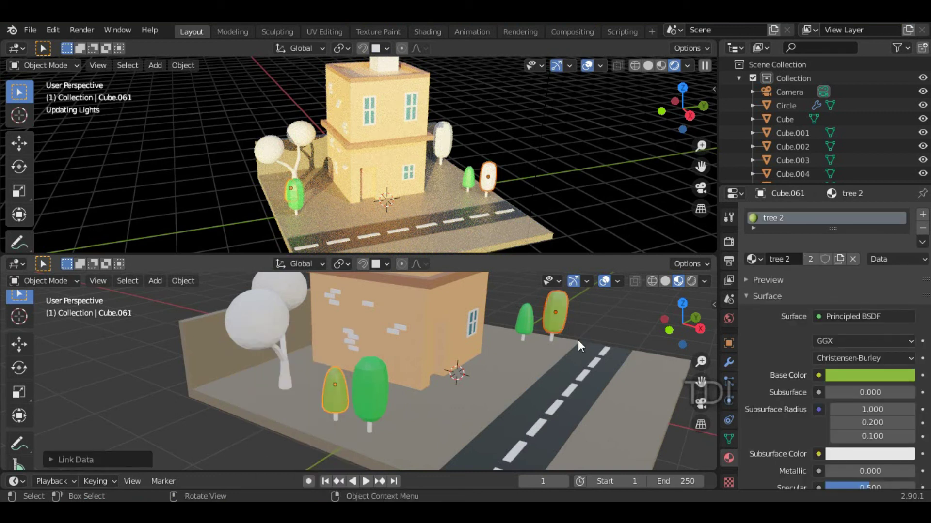
Add a new material named stem to the trunk of the larger bright green tree.
click(588, 330)
click(370, 425)
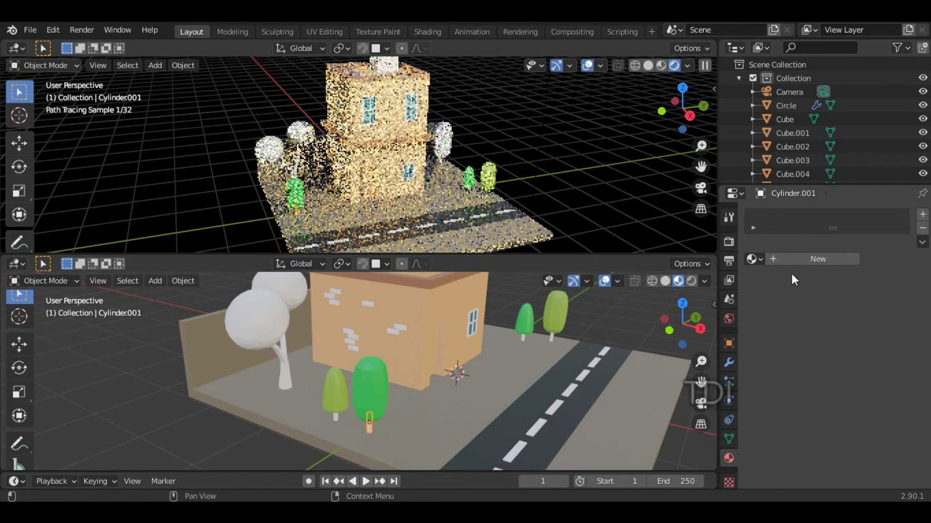
click(808, 260)
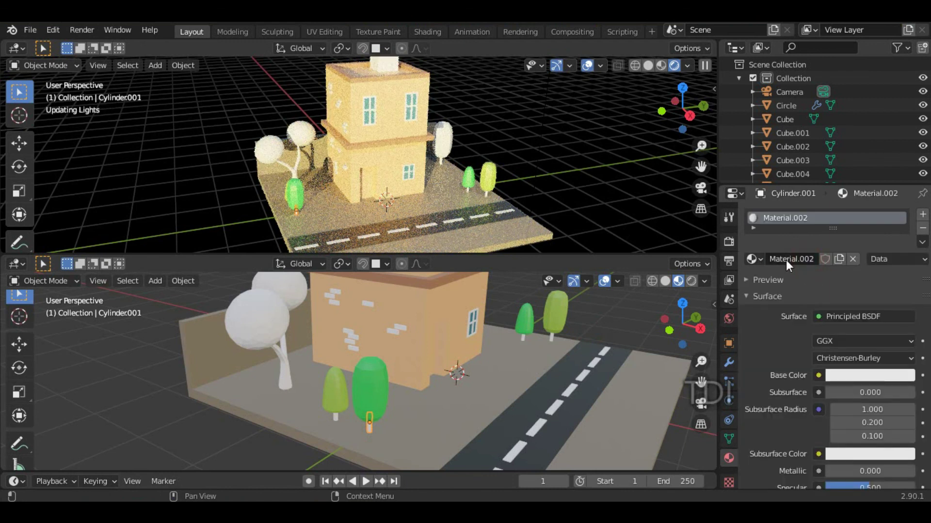
text(stem)
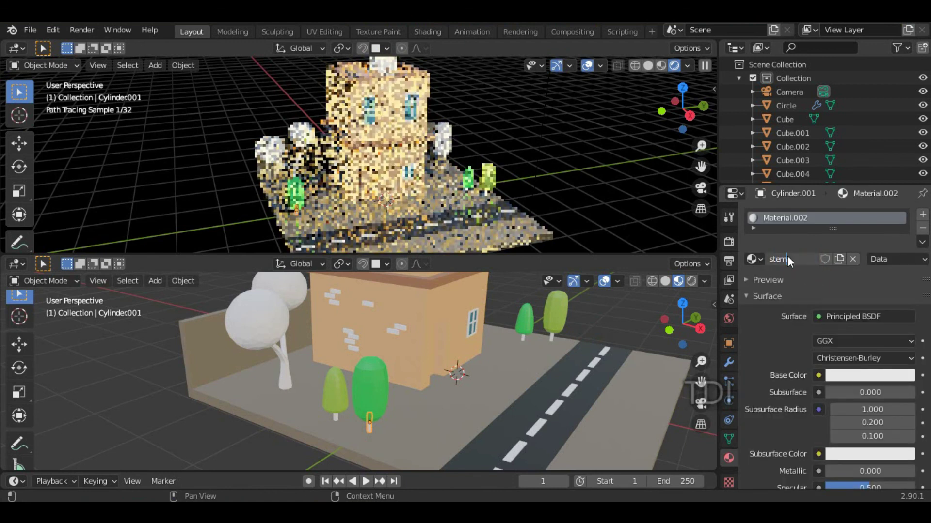
key(Return)
Set the stem material's base color to dark brown with hue 0.085, saturation 0.526 and value 0.427.
click(843, 375)
drag(836, 251, 830, 252)
drag(901, 226, 904, 236)
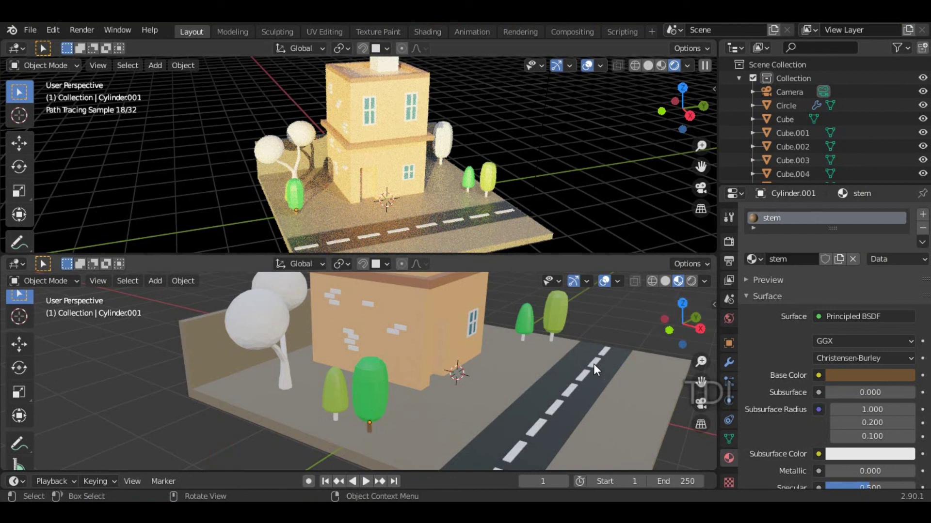
Lighten the stem material's brown base color to a value of 0.513.
click(370, 425)
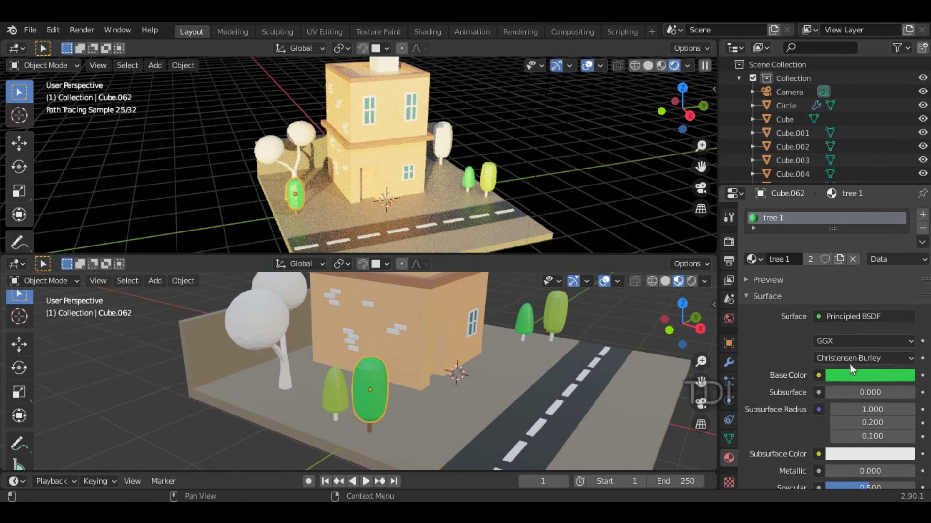
click(371, 431)
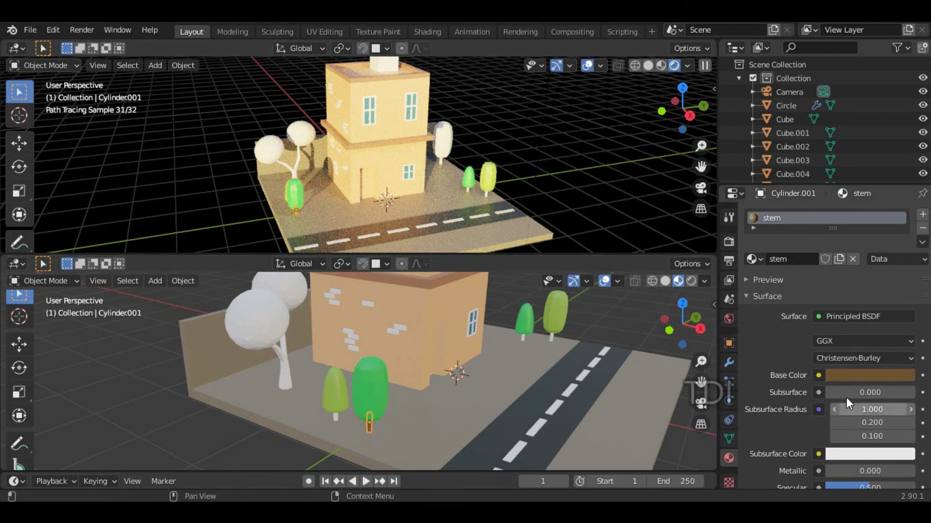
click(888, 376)
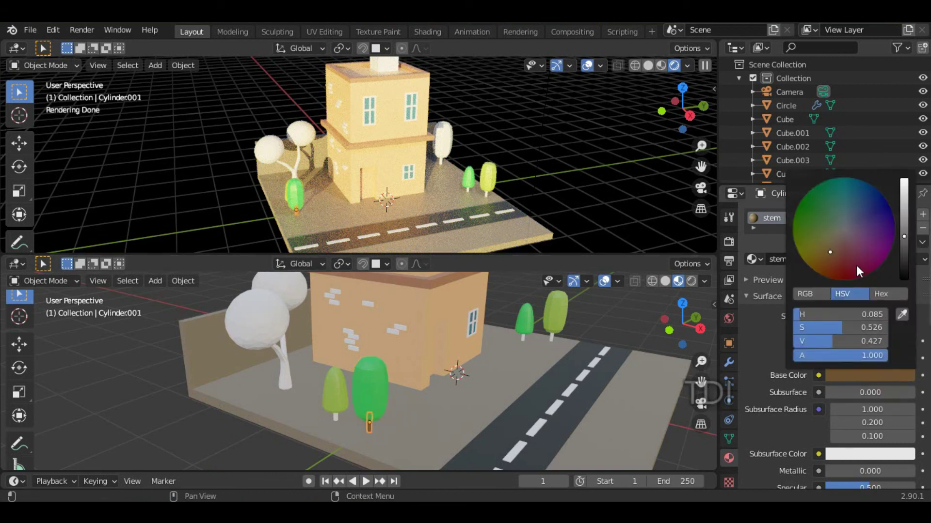
mouse_move(905, 233)
mouse_down()
mouse_move(906, 212)
mouse_move(905, 228)
mouse_up()
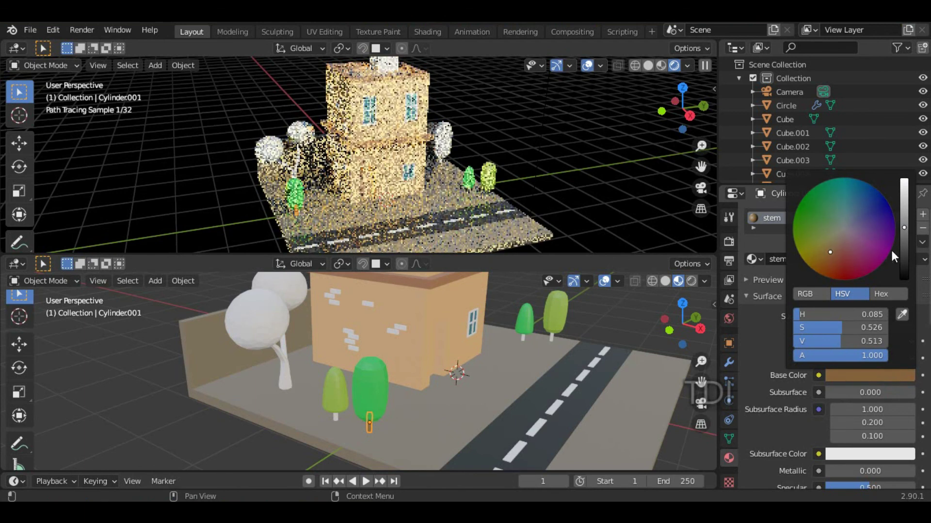
scroll(801, 437, down, 5)
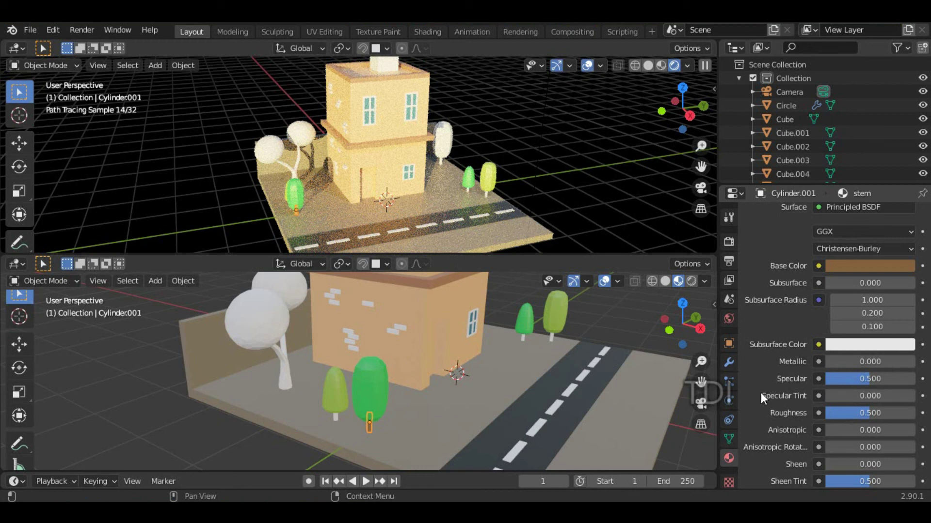
scroll(795, 397, up, 5)
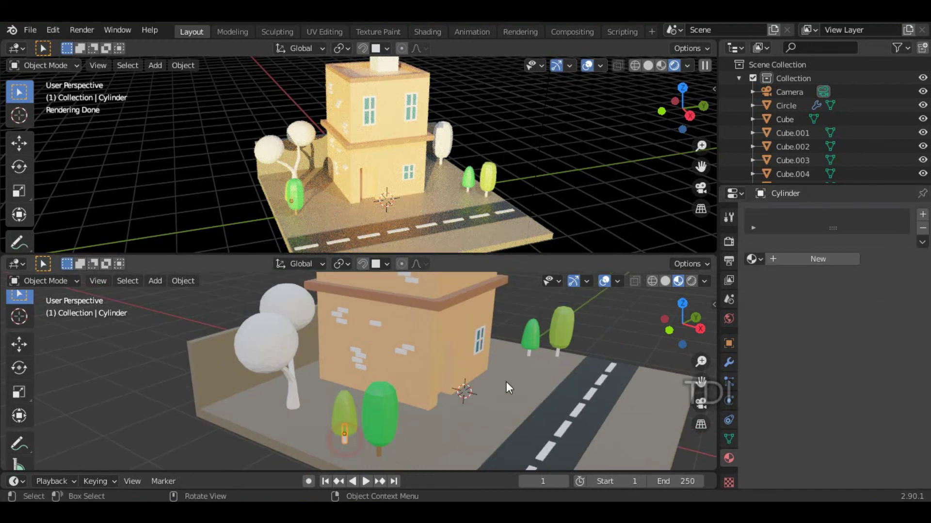
Link the stem material from the larger bright green tree's trunk to the shorter neighbouring trunk and both trunks near the road's far end.
click(530, 347)
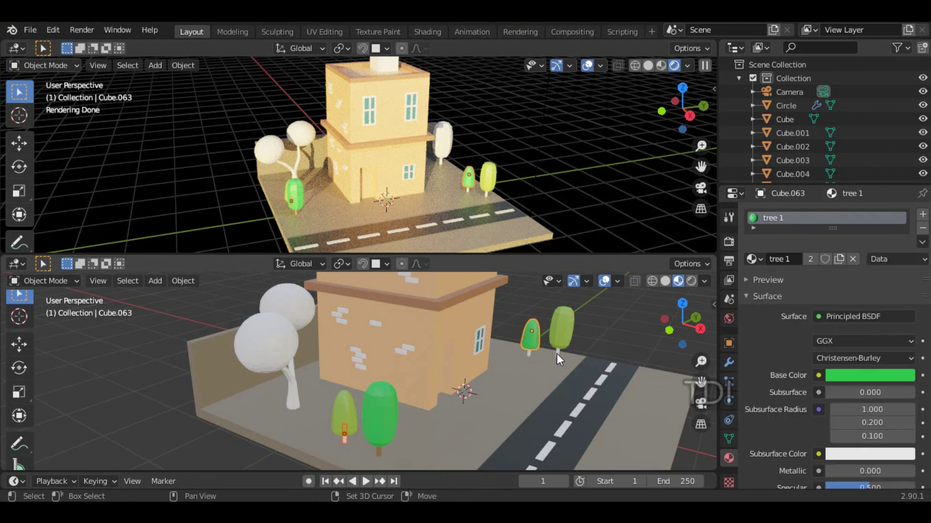
scroll(538, 378, up, 4)
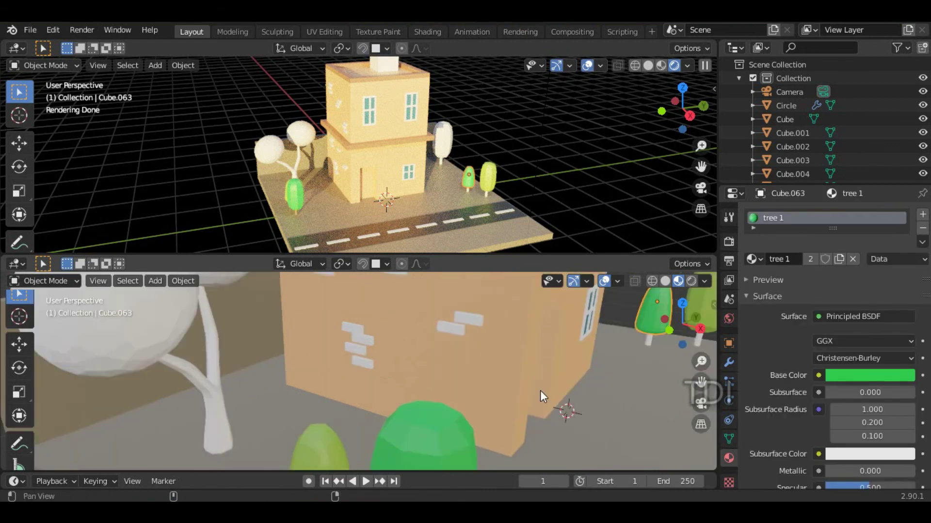
shift+middle_drag(540, 390, 534, 292)
click(314, 382)
scroll(485, 386, down, 4)
alt+drag(561, 371, 449, 345)
click(509, 361)
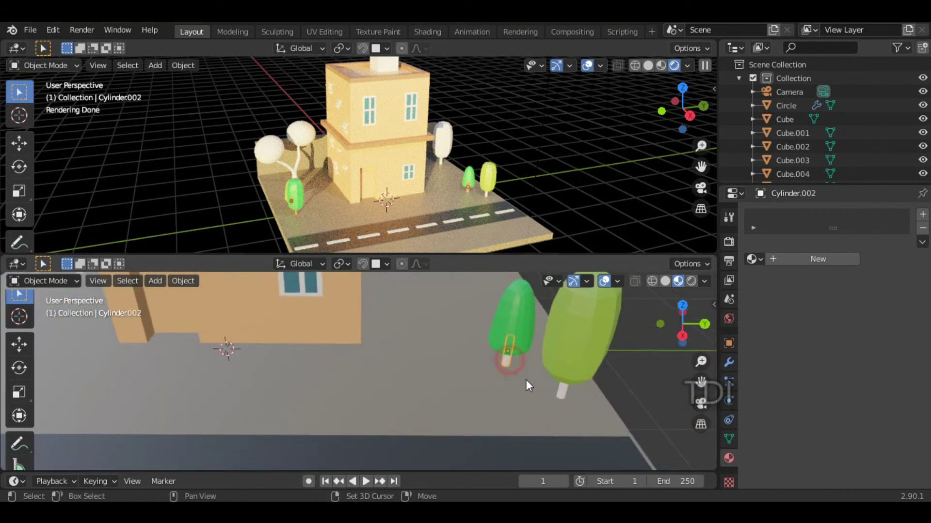
shift+click(564, 386)
alt+drag(418, 382, 512, 359)
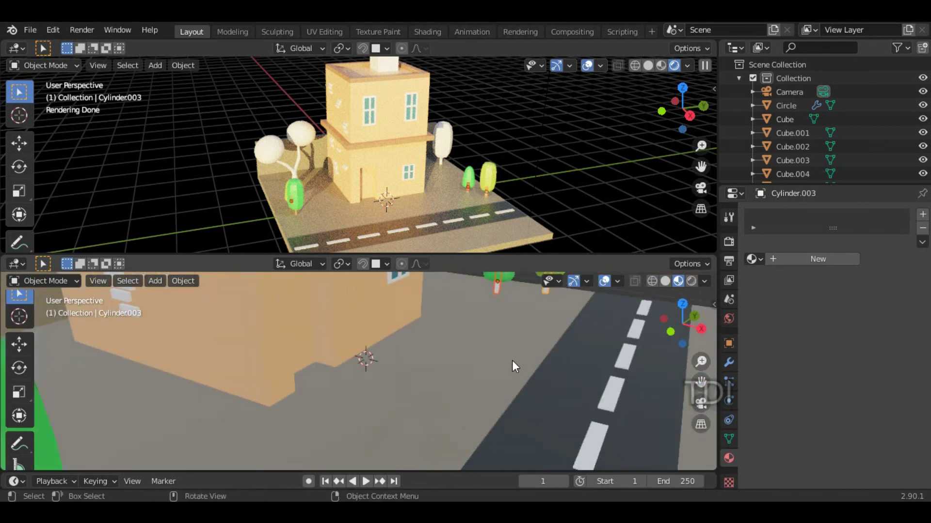
scroll(512, 359, down, 3)
alt+drag(396, 383, 430, 364)
scroll(389, 398, up, 2)
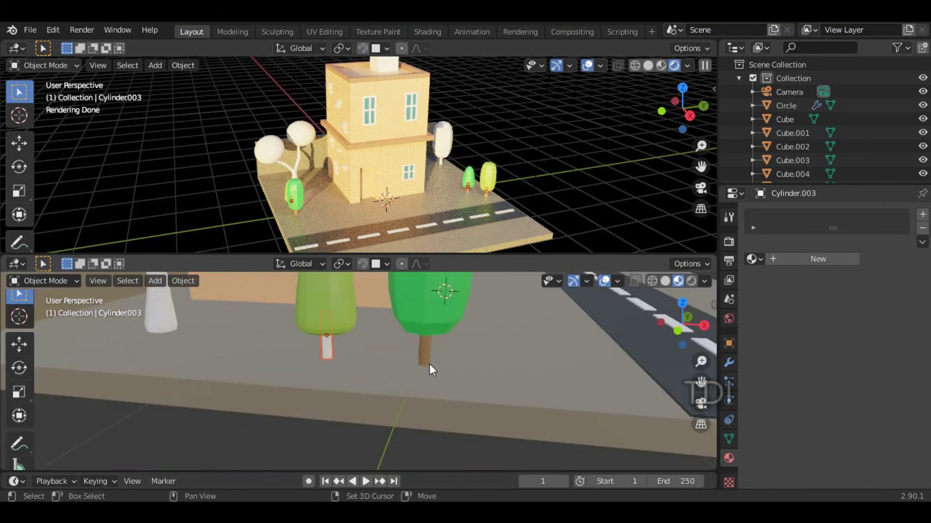
shift+click(426, 351)
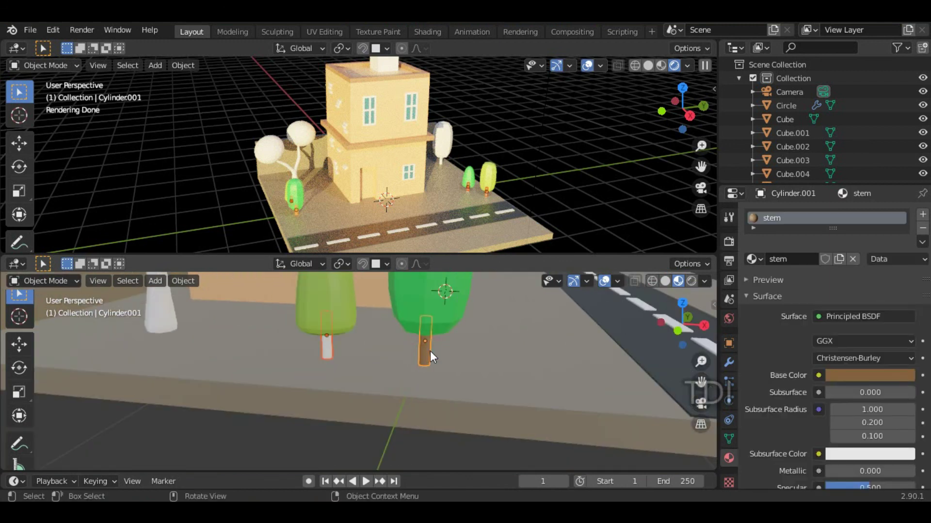
scroll(451, 352, up, 6)
scroll(606, 338, down, 5)
shift+middle_drag(577, 350, 563, 376)
scroll(481, 379, down, 2)
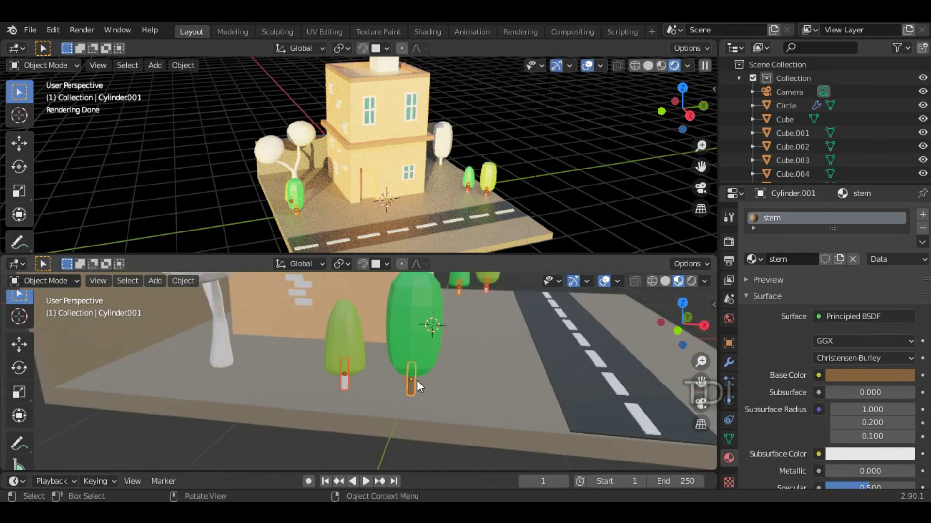
middle_drag(494, 382, 401, 366)
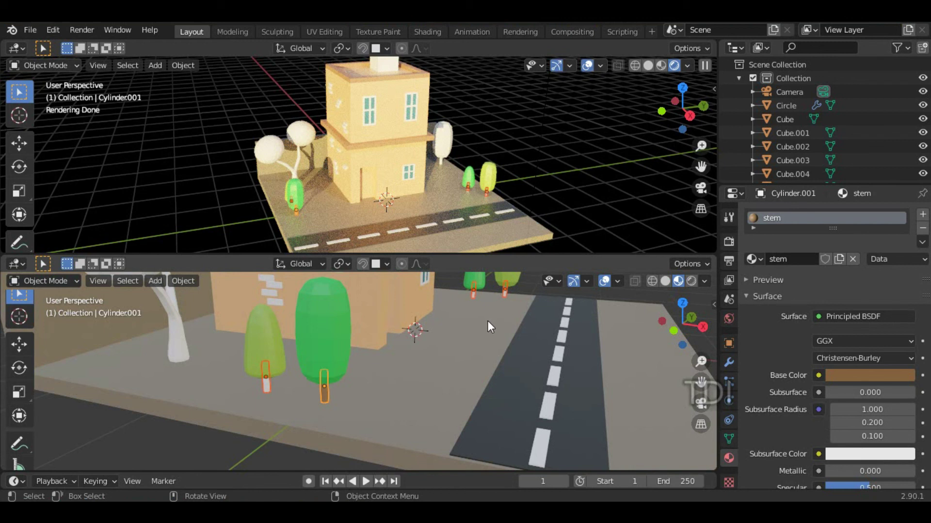
key(ctrl+l)
click(488, 321)
middle_drag(400, 370, 472, 359)
click(386, 355)
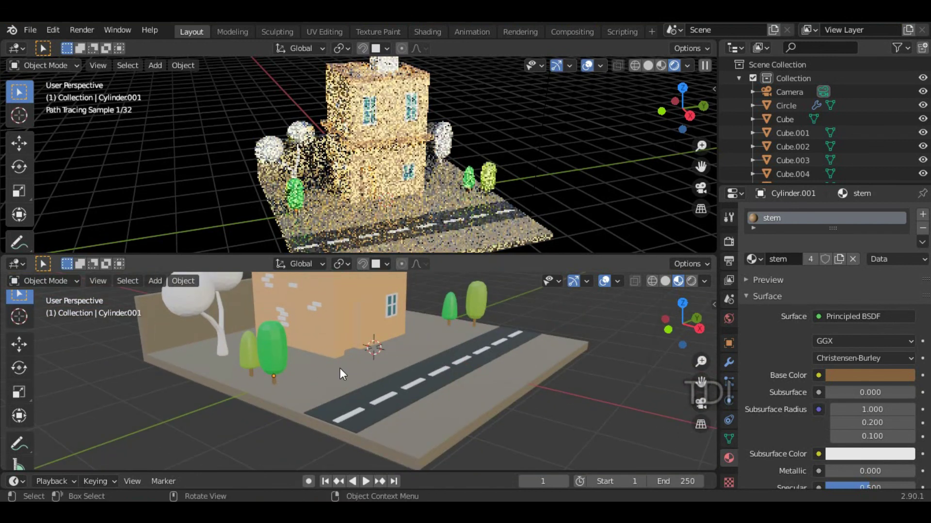
Add a new material named trr3 to the forked trunk of the tree with two round white crowns.
middle_drag(415, 396, 477, 394)
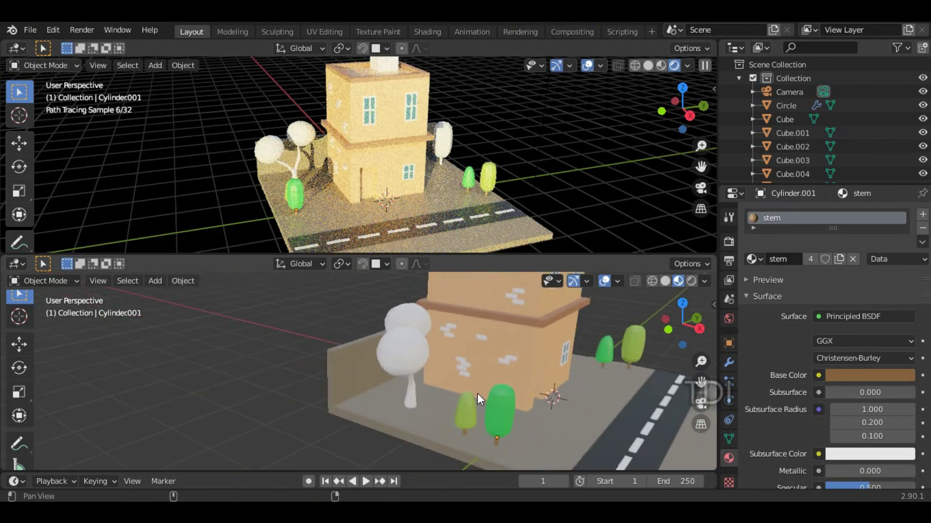
click(417, 397)
middle_drag(417, 396, 475, 388)
click(803, 260)
click(784, 257)
text(trr3)
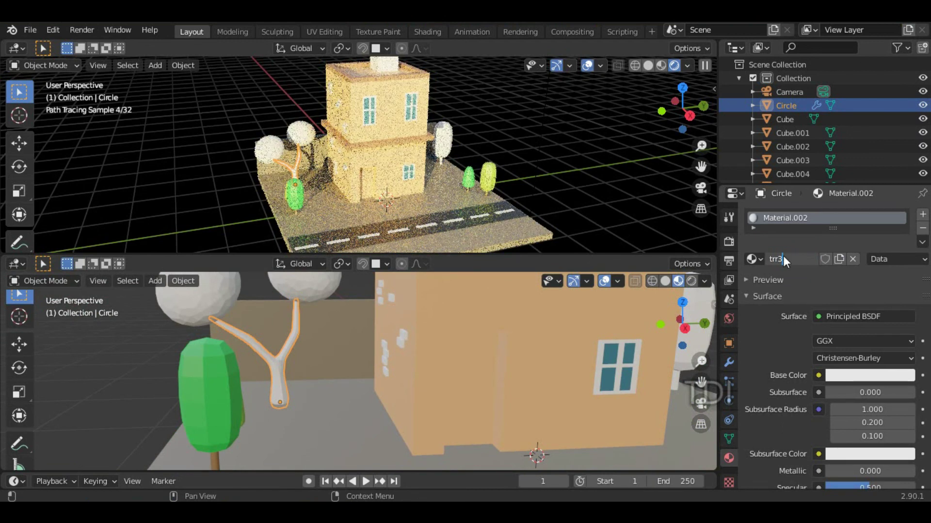
key(Return)
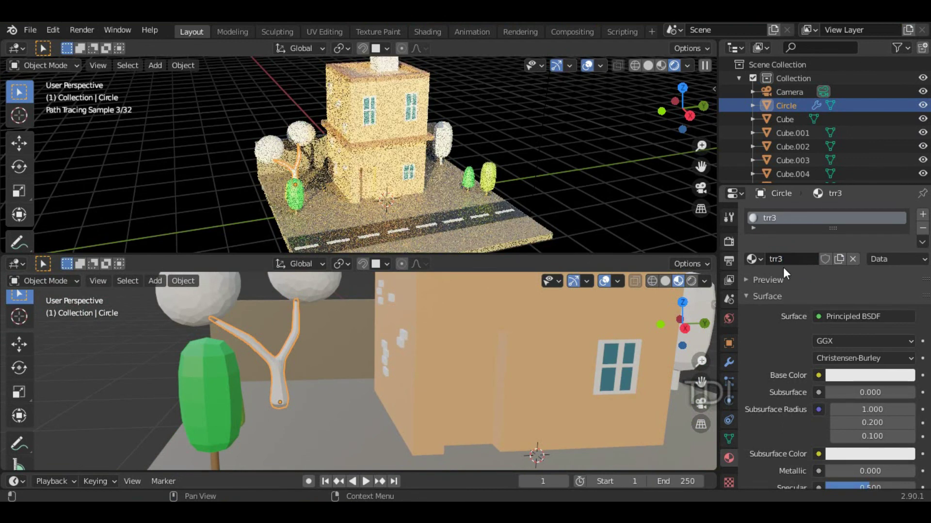
Set the trr3 material's base color to a darkened reddish brown.
click(848, 377)
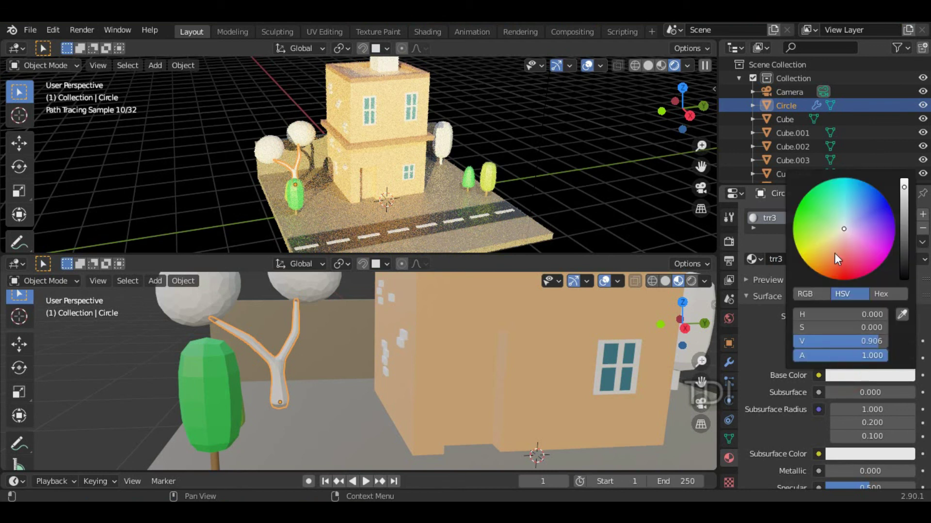
drag(839, 234, 834, 263)
drag(904, 187, 904, 218)
click(151, 355)
Assign the tree 1 material to the forked tree's round crown nearer the building and tree 2 to its other round crown.
middle_drag(151, 355, 393, 318)
click(393, 318)
middle_drag(423, 357, 456, 351)
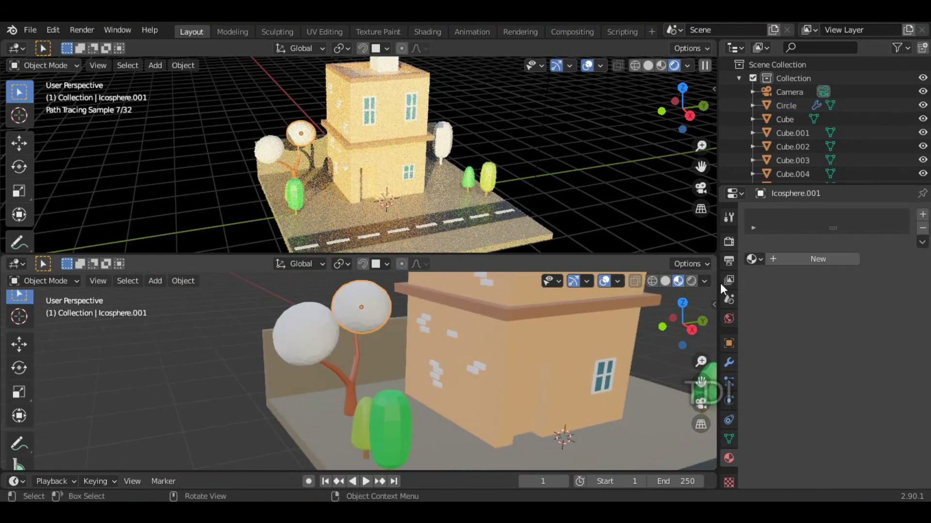
click(753, 258)
click(660, 361)
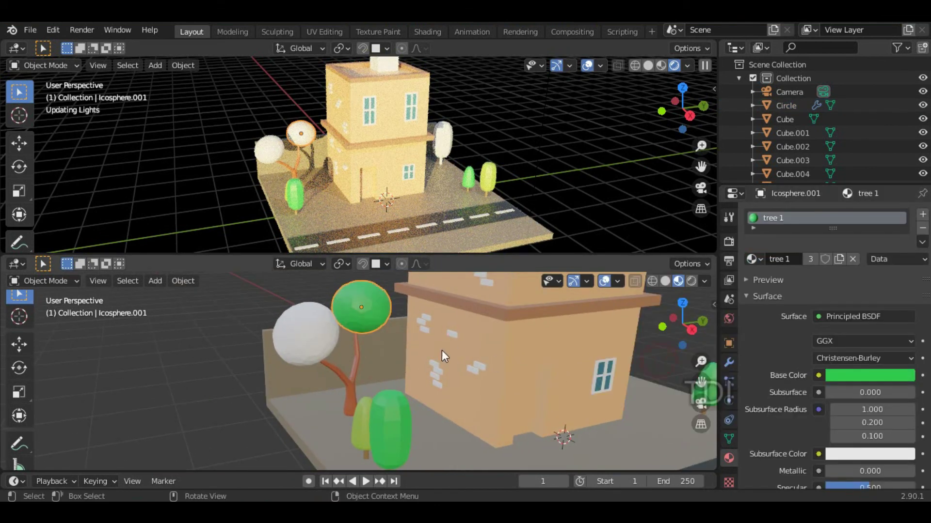
click(313, 324)
click(758, 260)
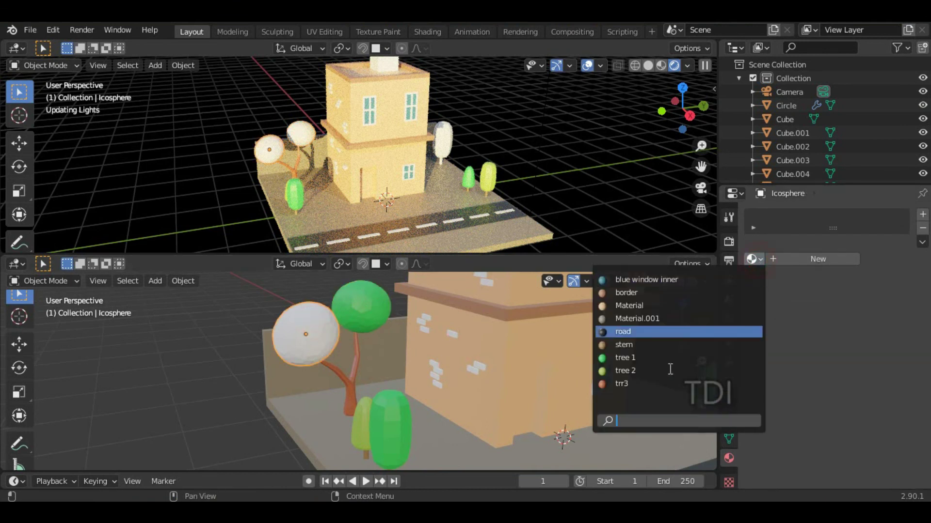
click(651, 373)
Assign the tree 1 material to the taller white crown on the building's other side and tree 2 to the shorter crown beside it.
scroll(186, 374, down, 5)
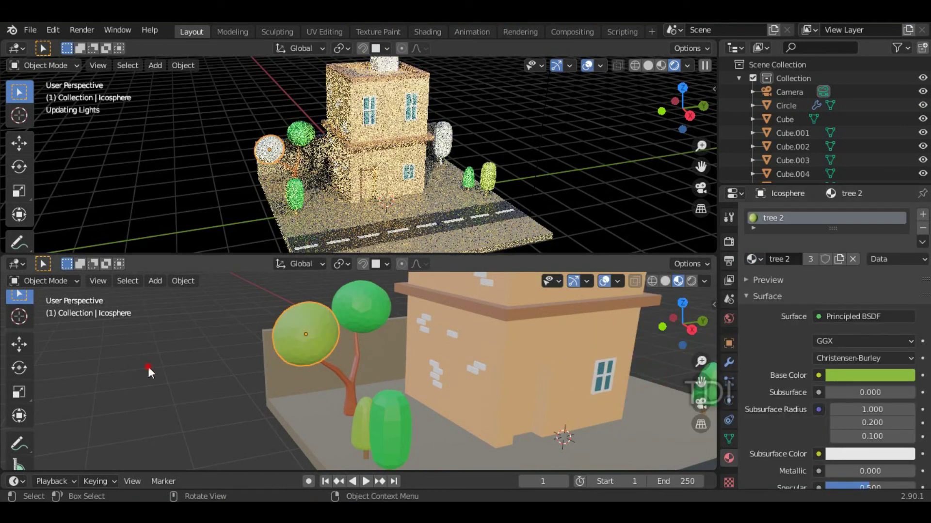
middle_drag(339, 370, 366, 384)
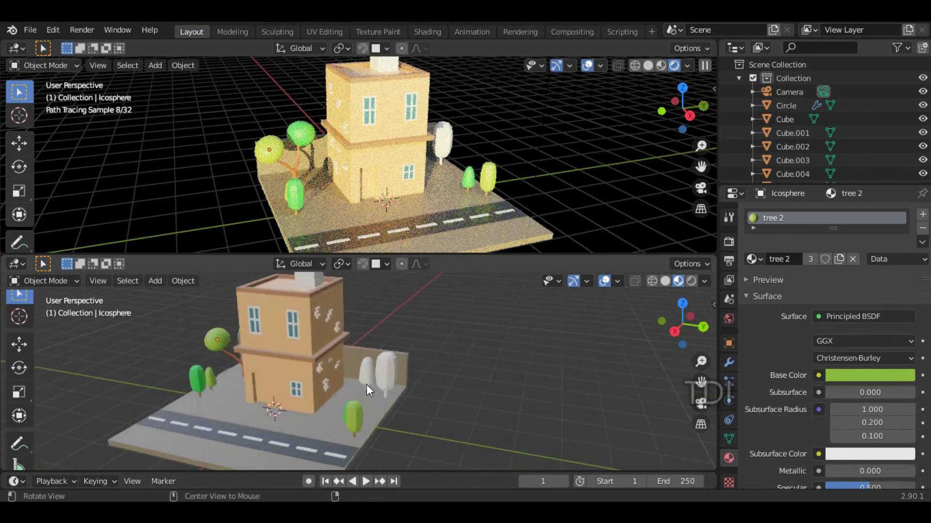
click(392, 371)
key(KP_Decimal)
shift+middle_drag(455, 379, 513, 347)
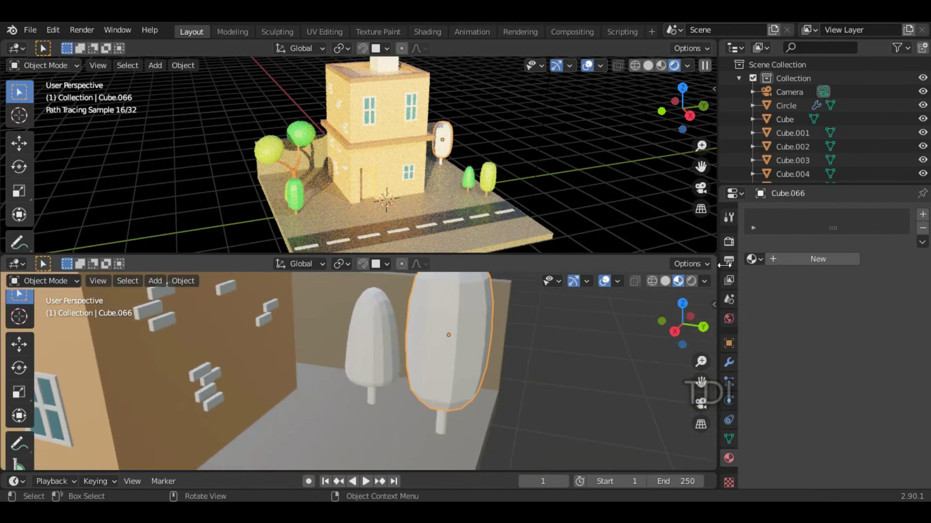
click(753, 259)
click(645, 359)
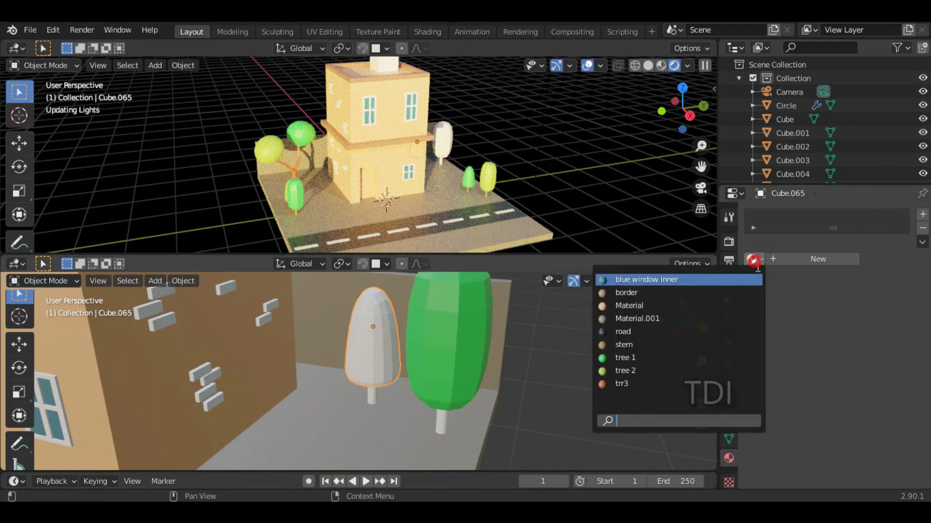
Assign the trr3 material to the taller tree's white trunk and the stem material to the shorter tree's trunk.
click(442, 417)
click(754, 258)
click(649, 384)
click(371, 397)
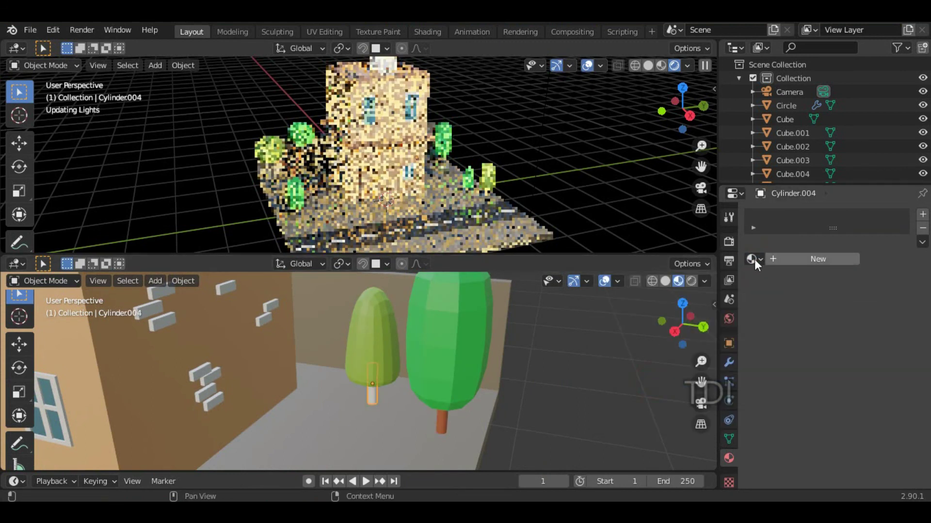
click(754, 259)
click(648, 344)
Add a new material to the small white hut on the building's roof.
scroll(485, 372, down, 6)
middle_drag(460, 372, 575, 359)
scroll(489, 375, down, 4)
click(413, 313)
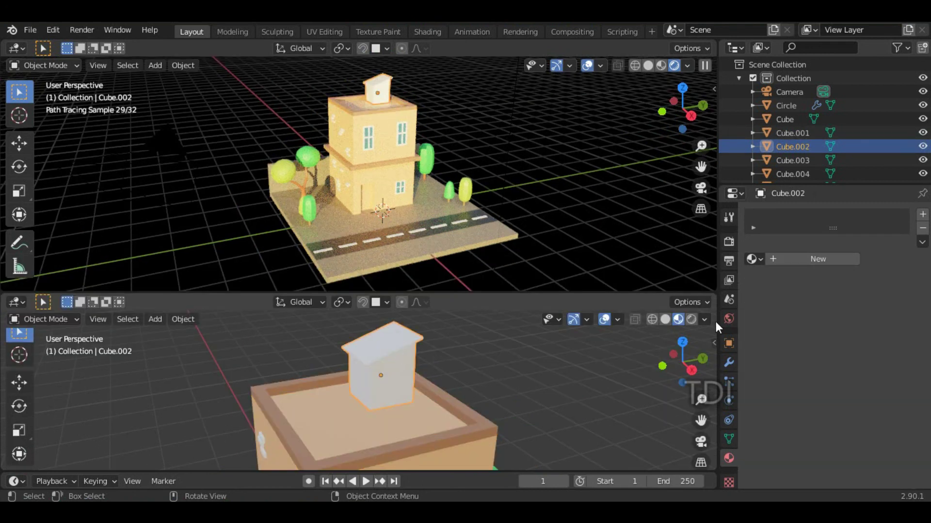
click(802, 259)
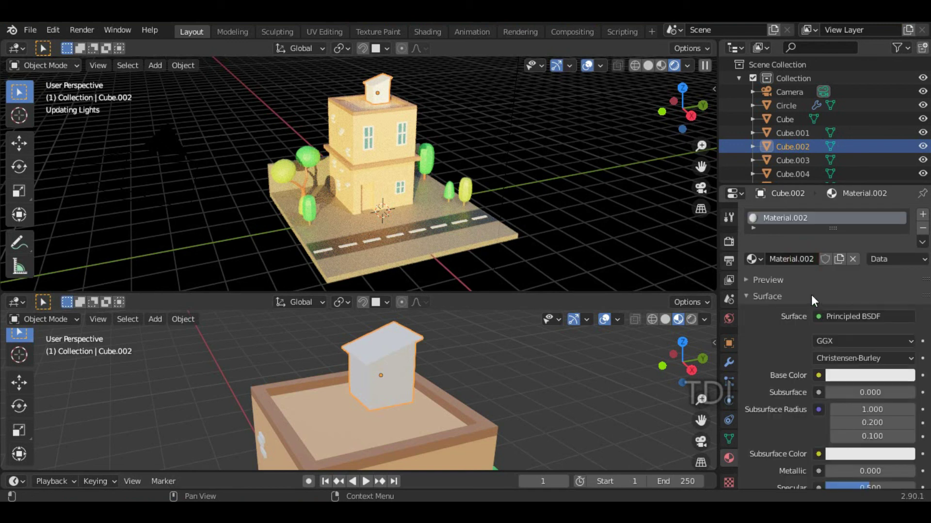
Set the roof hut material's base color to light orange with hue 0.066, saturation 0.597 and value 0.813.
click(860, 376)
click(869, 238)
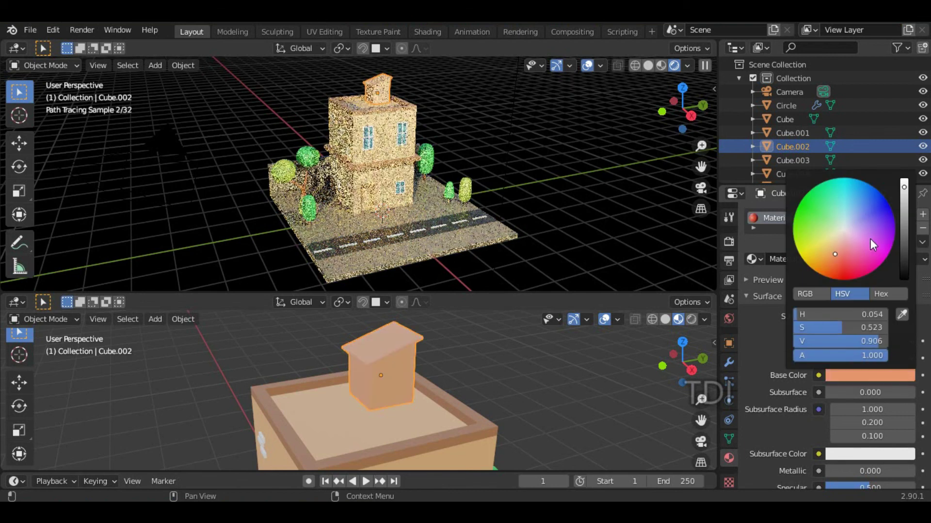
click(831, 264)
mouse_move(903, 211)
mouse_down()
mouse_move(903, 223)
mouse_move(903, 197)
mouse_up()
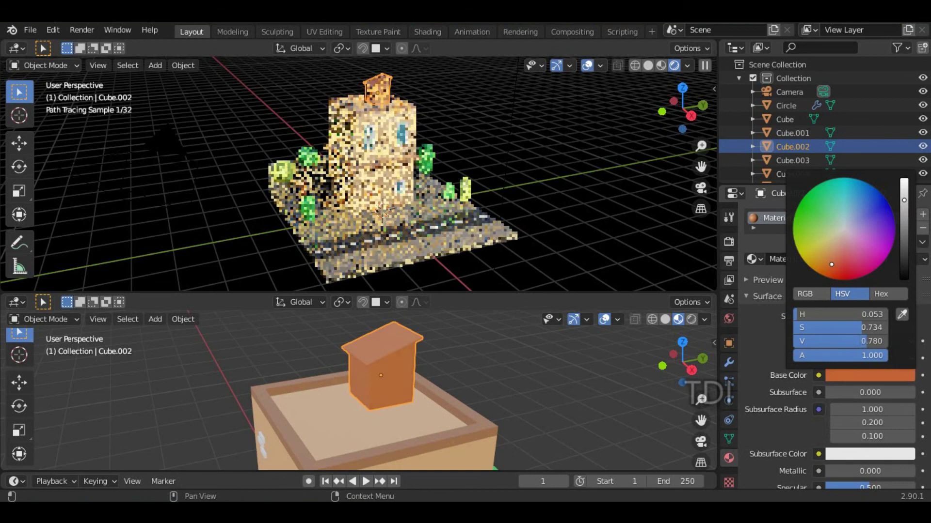
click(832, 257)
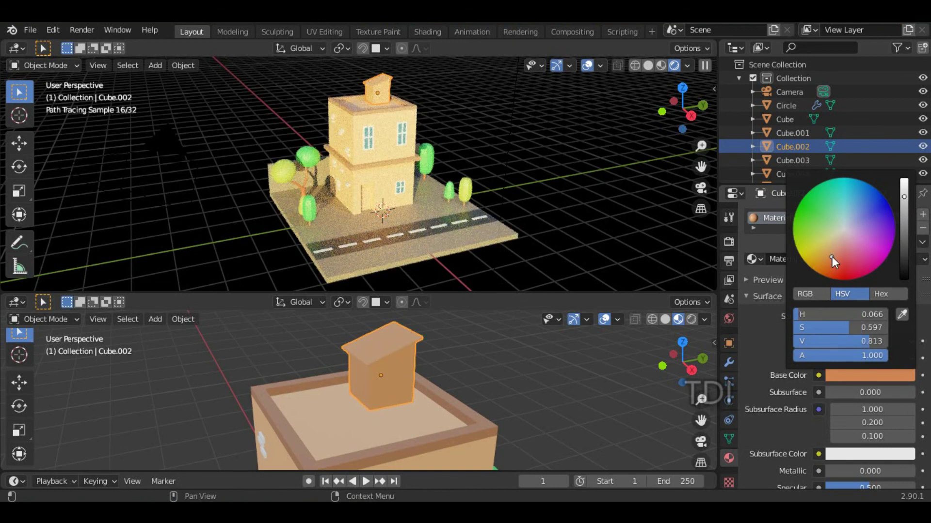
Join the two 3D viewports into one, keeping the material preview view and removing the rendered view.
scroll(522, 432, down, 4)
shift+middle_drag(523, 432, 473, 355)
scroll(545, 396, down, 2)
scroll(472, 353, up, 1)
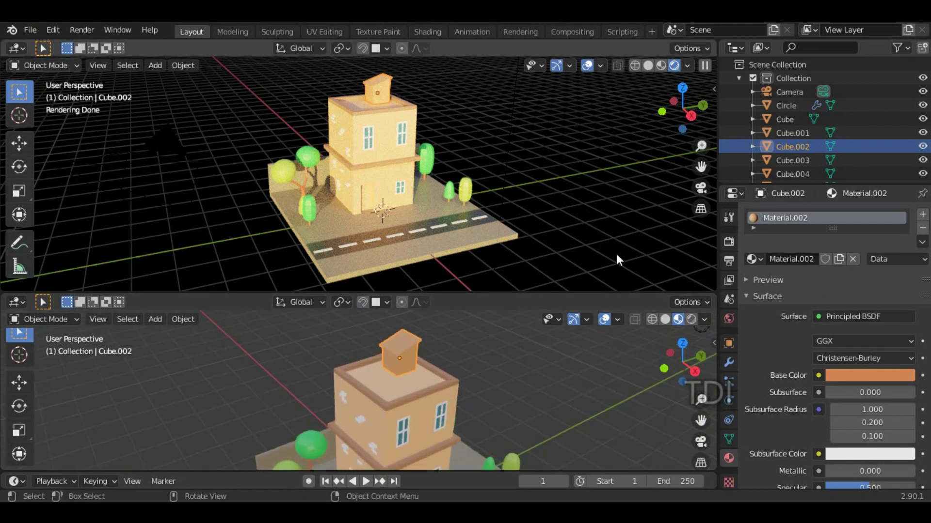
right_click(526, 292)
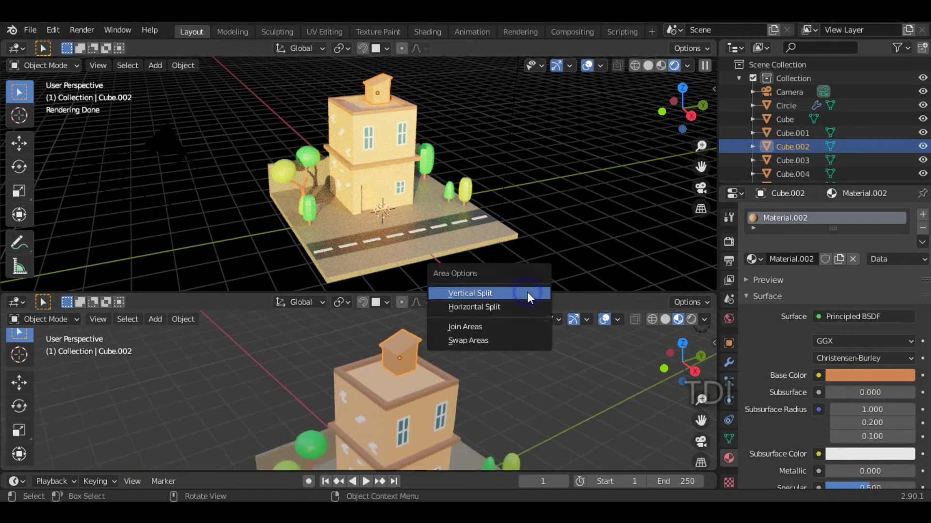
click(490, 328)
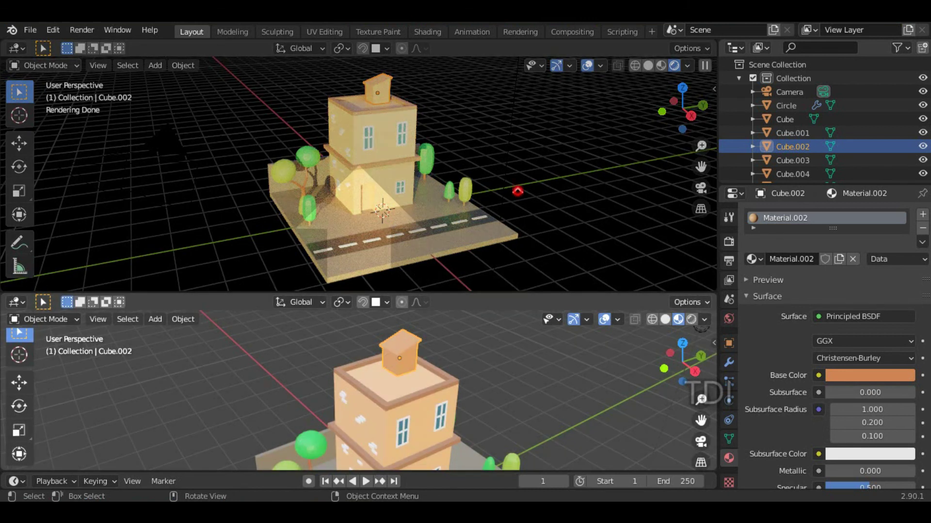
click(518, 191)
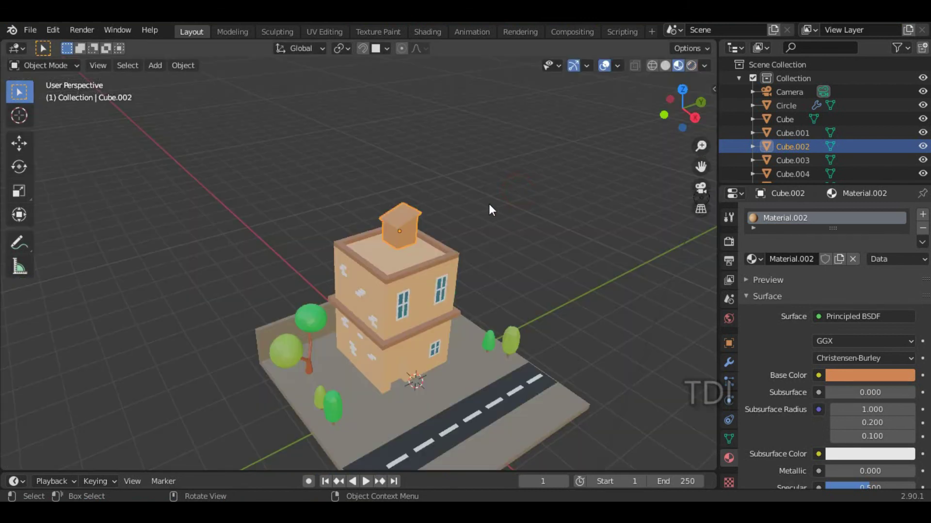
Examine the colored building from several angles, finishing with a close look at the roof hut and its slanted top.
scroll(455, 302, up, 10)
scroll(450, 240, down, 8)
mouse_move(474, 301)
middle_down()
mouse_move(447, 281)
mouse_move(473, 285)
middle_up()
scroll(418, 260, up, 1)
middle_drag(418, 260, 420, 287)
scroll(488, 264, up, 6)
middle_drag(487, 263, 381, 282)
scroll(379, 278, down, 7)
alt+drag(379, 278, 481, 269)
scroll(481, 270, up, 3)
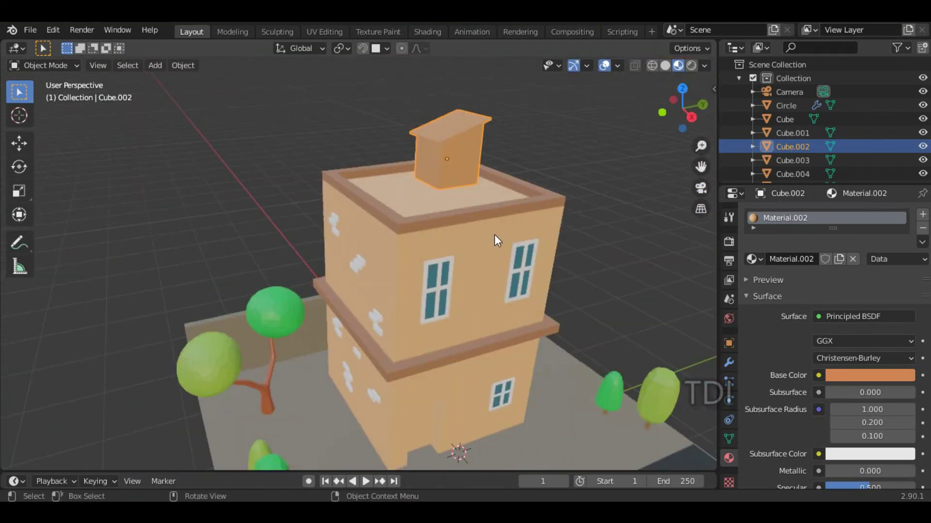
alt+shift+drag(495, 223, 426, 249)
click(381, 183)
scroll(381, 184, up, 5)
scroll(381, 184, up, 3)
alt+shift+drag(407, 168, 425, 260)
scroll(448, 249, down, 2)
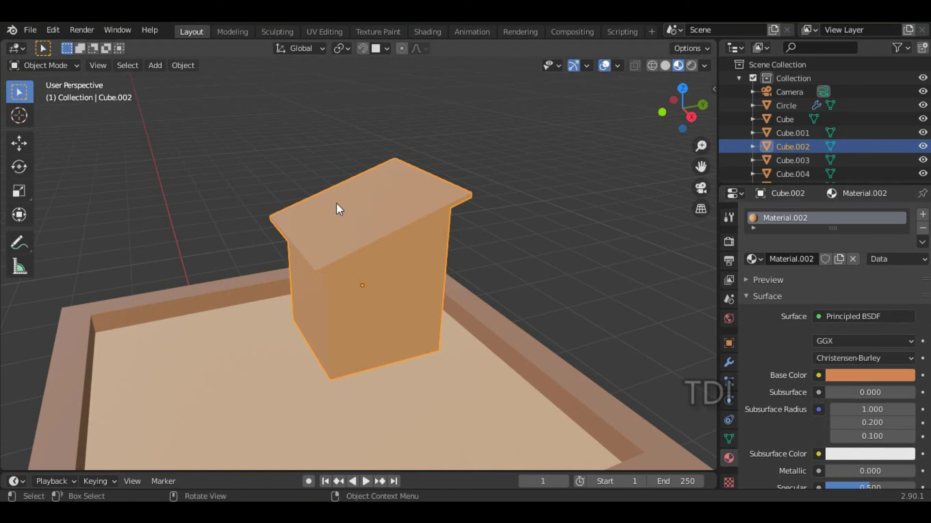
click(19, 243)
drag(272, 211, 308, 240)
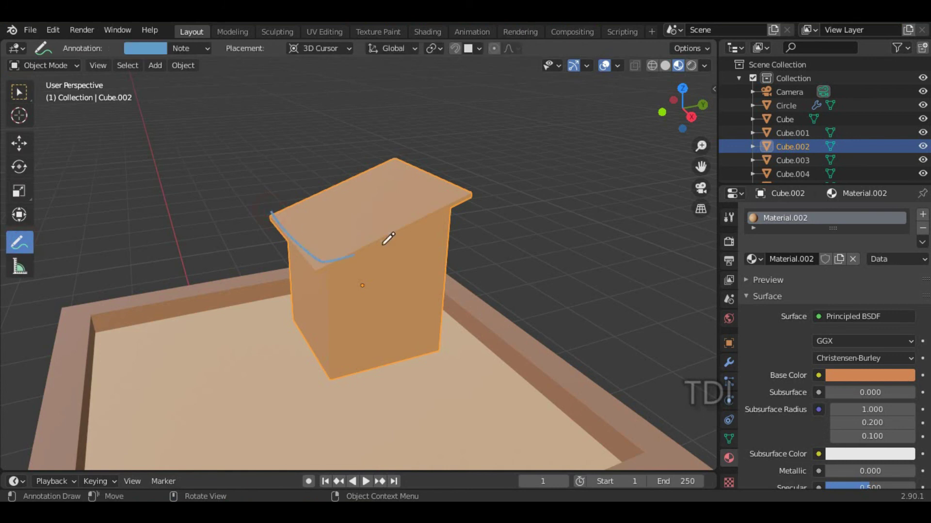
key(ctrl+z)
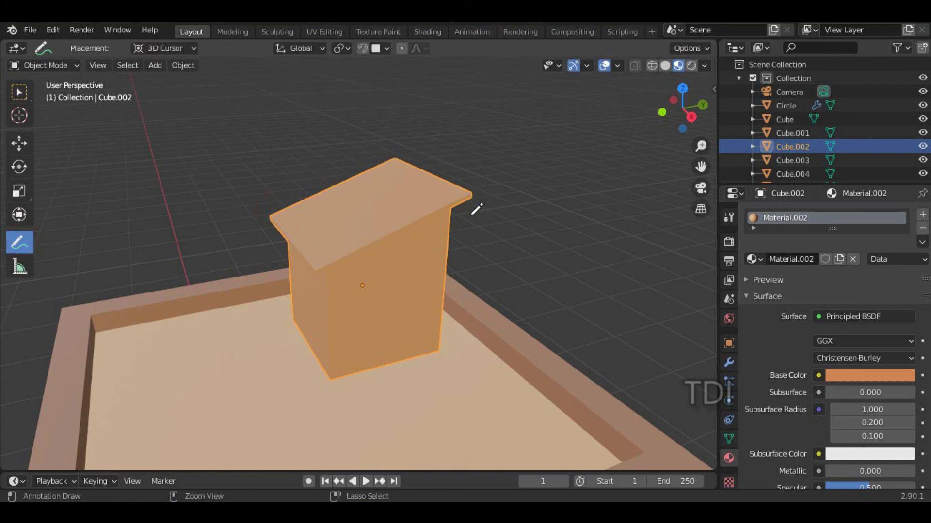
click(20, 91)
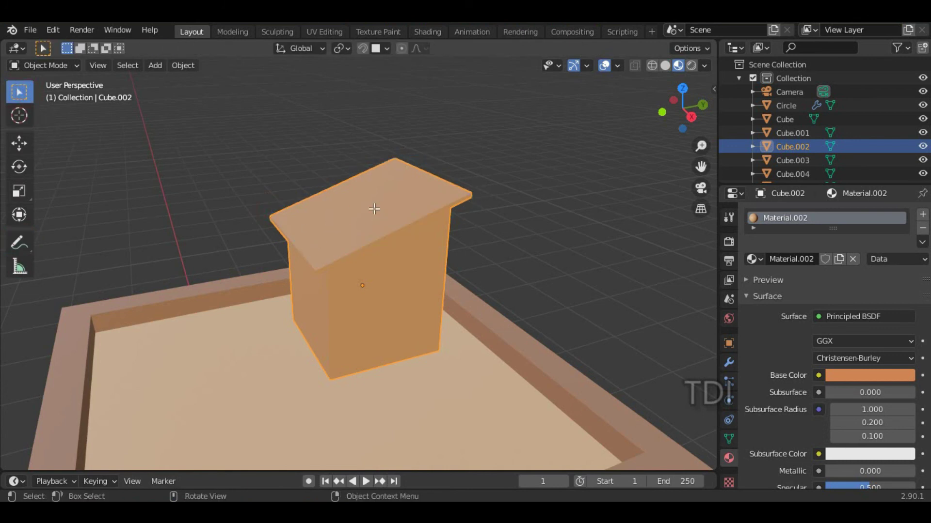
Open the roof hut for face editing and show it in wireframe with its slanted top face selected.
key(Tab)
scroll(387, 232, down, 5)
middle_drag(402, 260, 377, 221)
key(3)
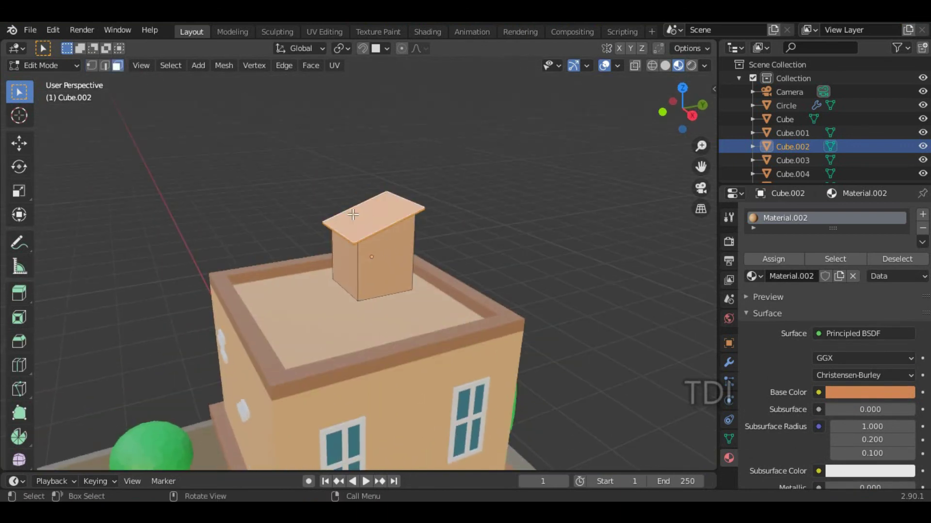
scroll(379, 229, up, 3)
middle_drag(430, 189, 419, 206)
key(z)
click(278, 223)
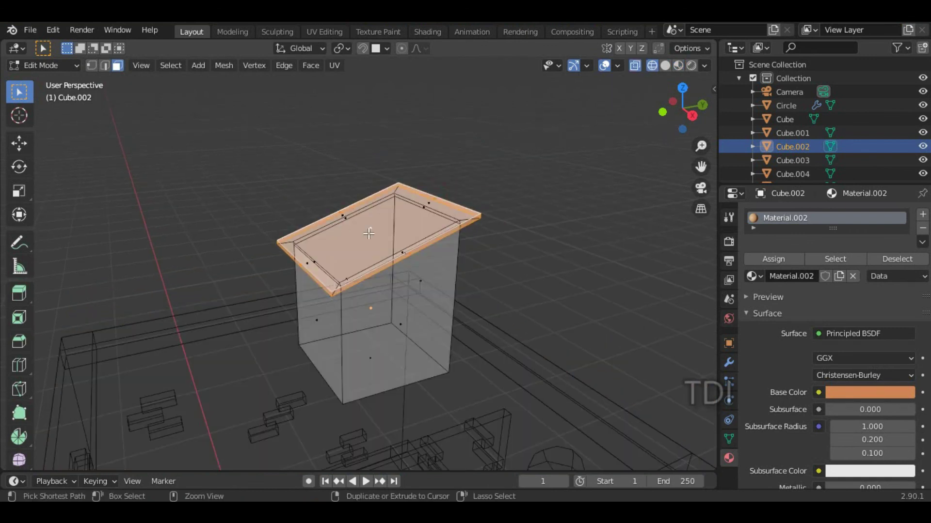
Grow the selection to cover the hut's whole overhanging roof slab without the walls, and return to material preview shading.
key(ctrl+KP_Add)
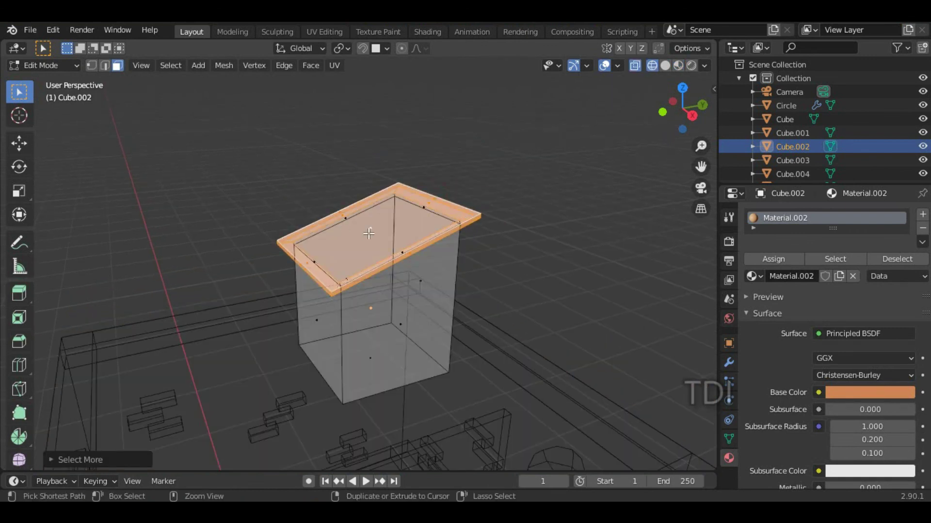
key(ctrl+KP_Add)
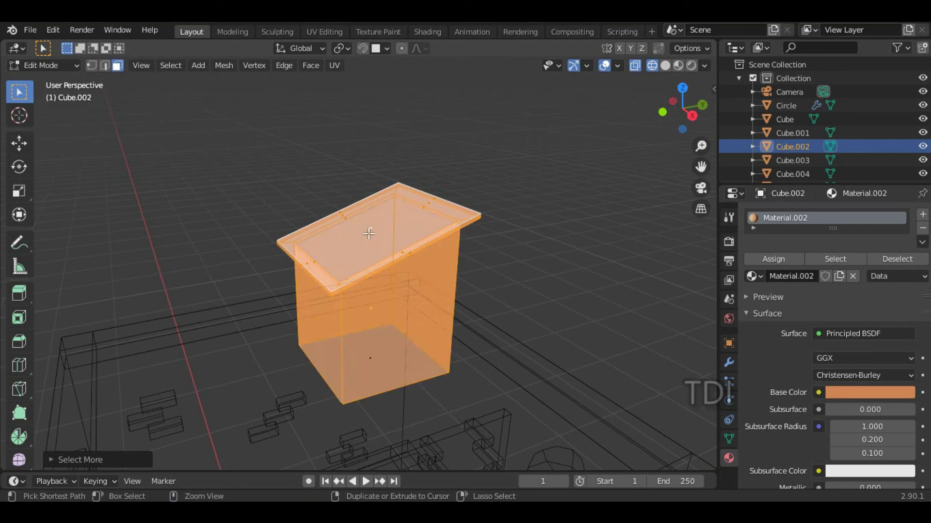
key(ctrl+KP_Subtract)
key(ctrl+KP_Subtract)
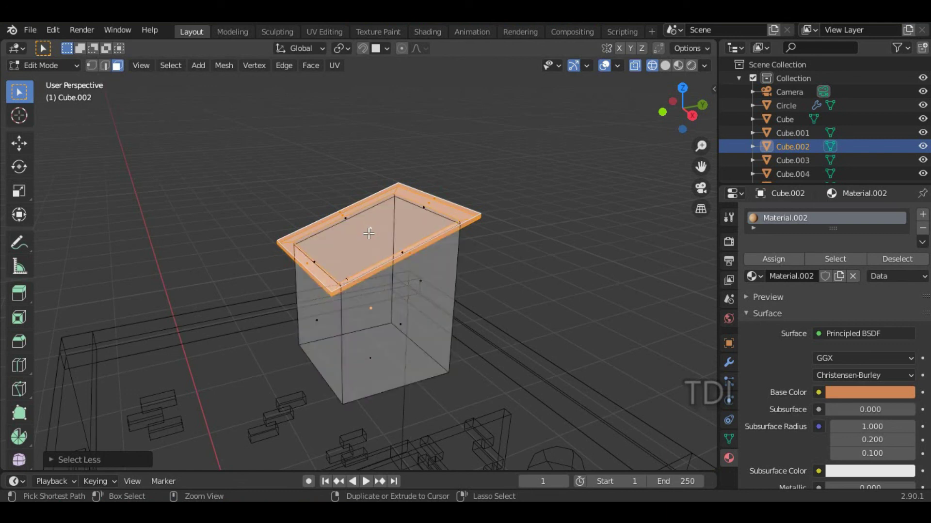
scroll(371, 247, up, 5)
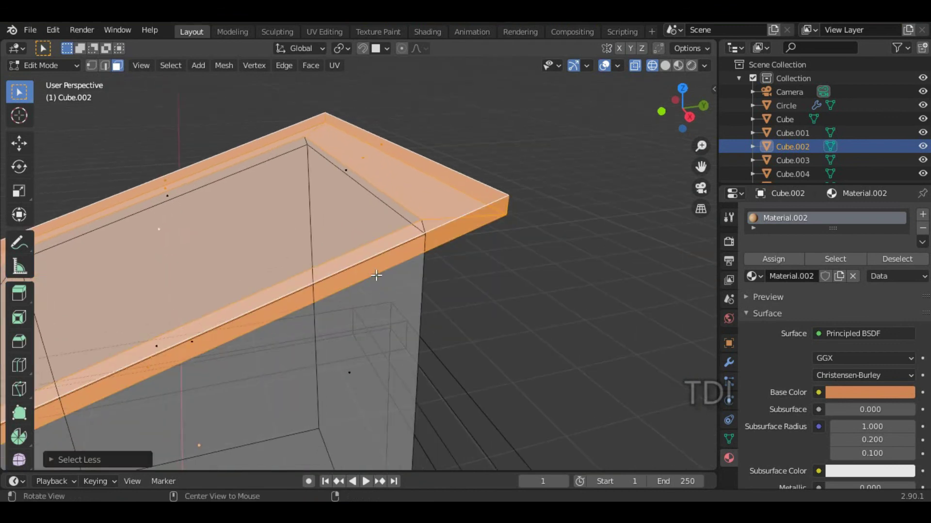
scroll(378, 272, down, 3)
middle_drag(380, 265, 376, 316)
click(495, 312)
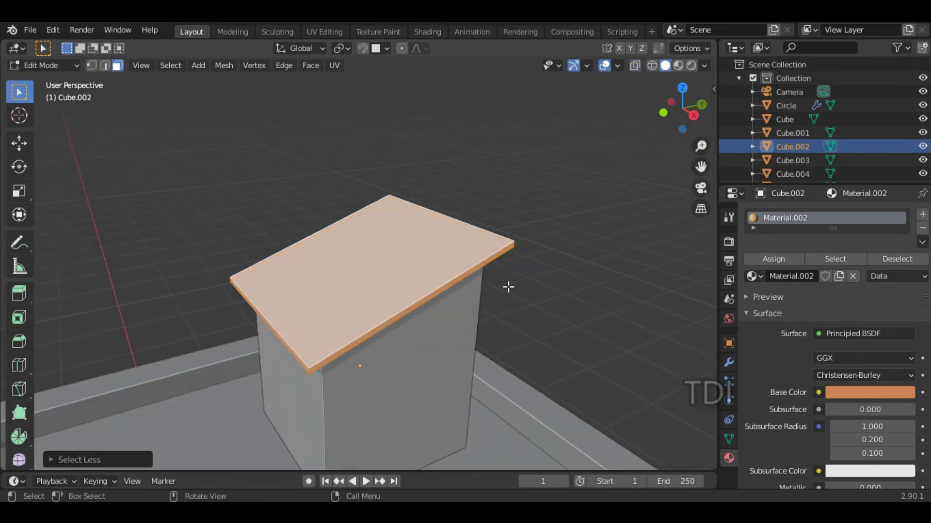
scroll(482, 291, down, 3)
mouse_move(481, 291)
shift+middle_down()
mouse_move(514, 301)
mouse_move(472, 306)
mouse_move(484, 234)
shift+middle_up()
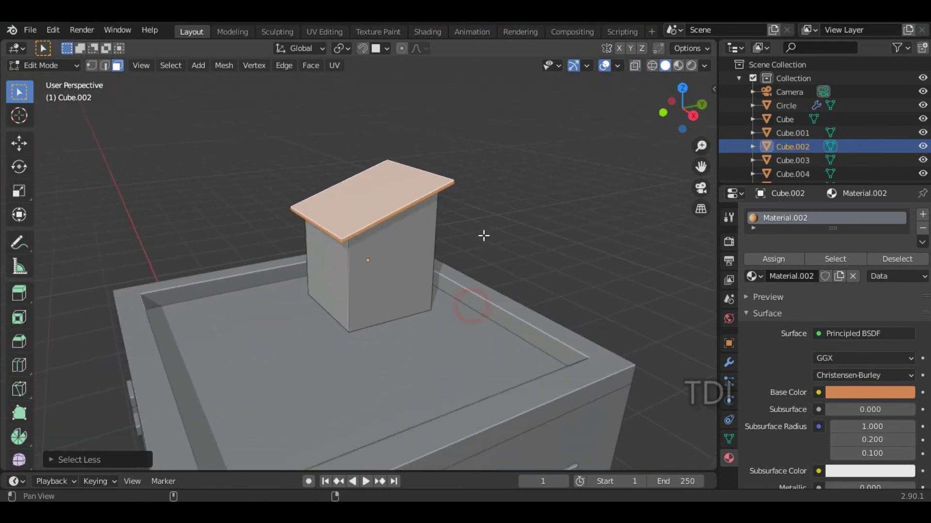
click(678, 65)
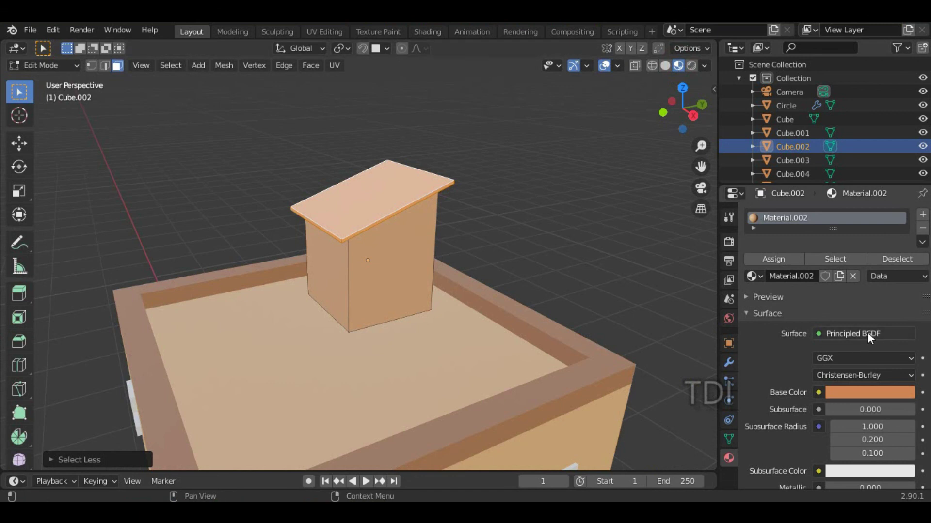
Add a second material slot to the roof hut with a new material named "top color".
click(923, 218)
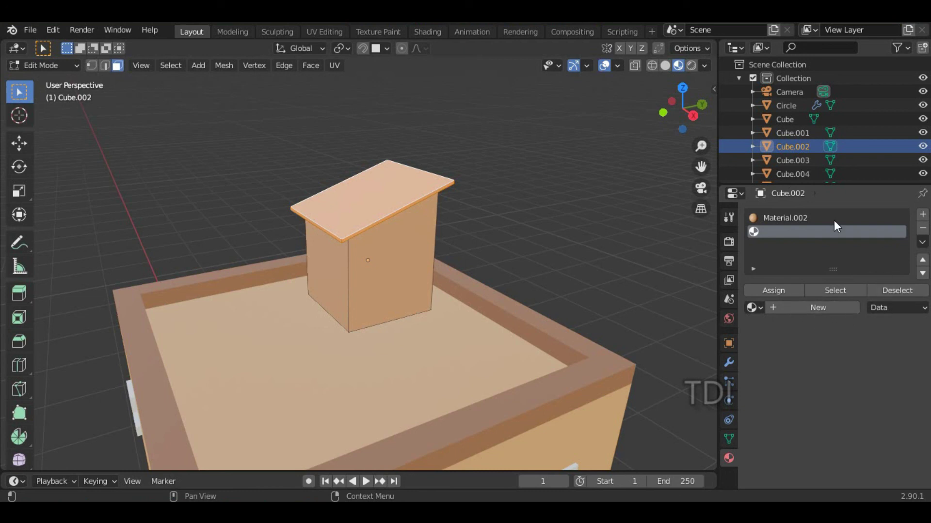
click(814, 308)
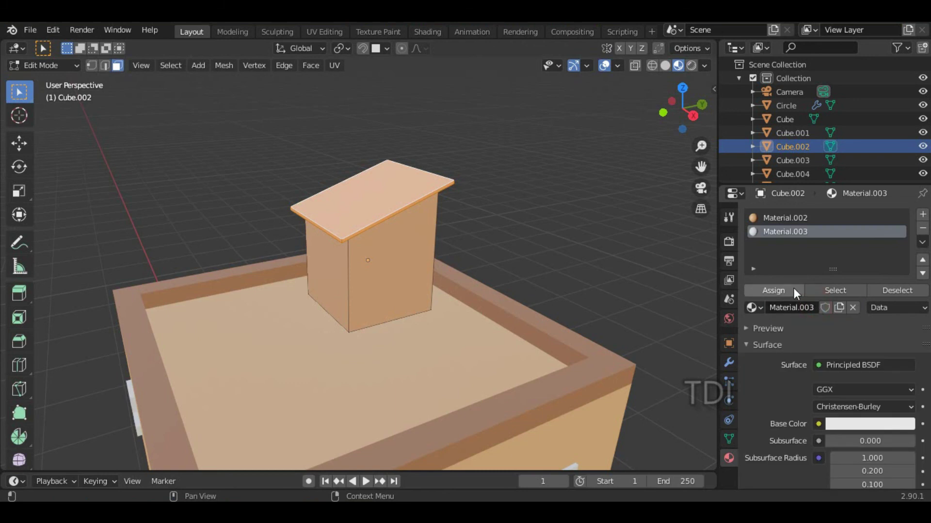
click(794, 308)
text(top col)
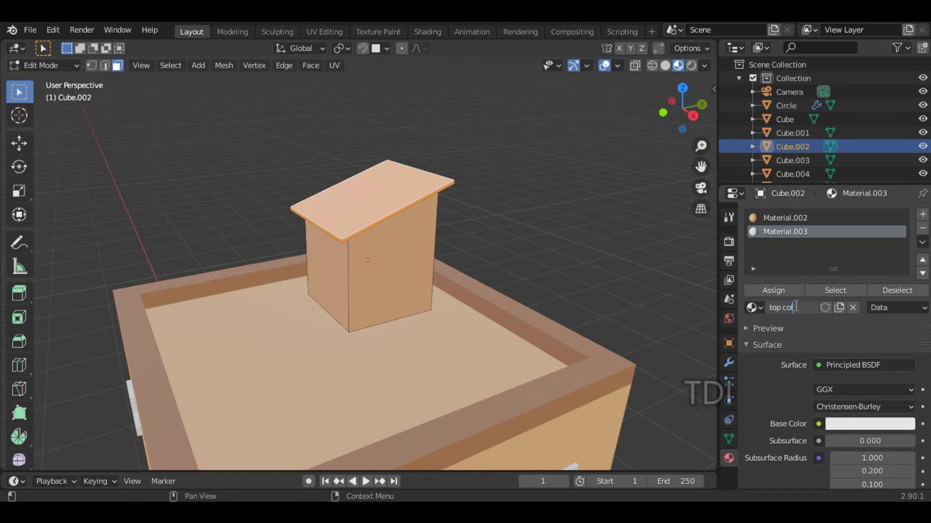
text(or)
key(Return)
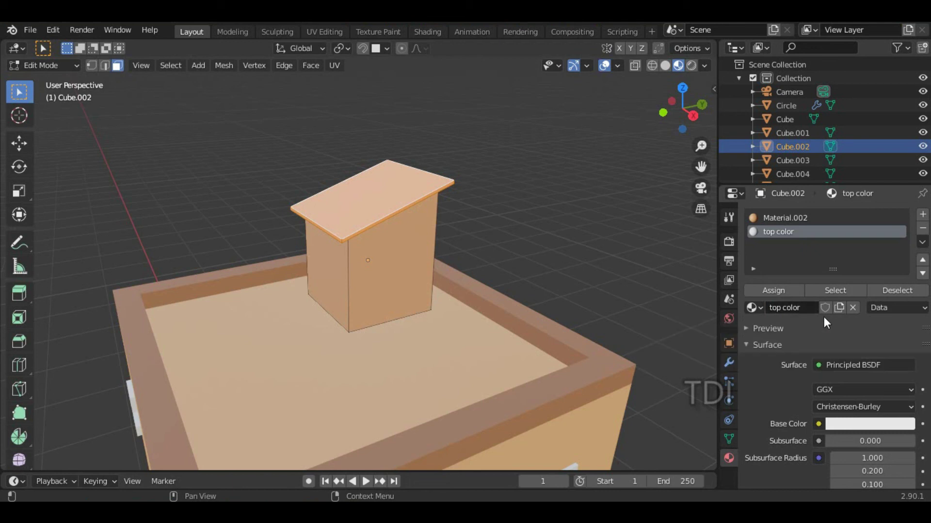
Set the base color of "top color" to dark red, assign it to the selected roof slab faces and leave Edit Mode.
scroll(812, 376, down, 3)
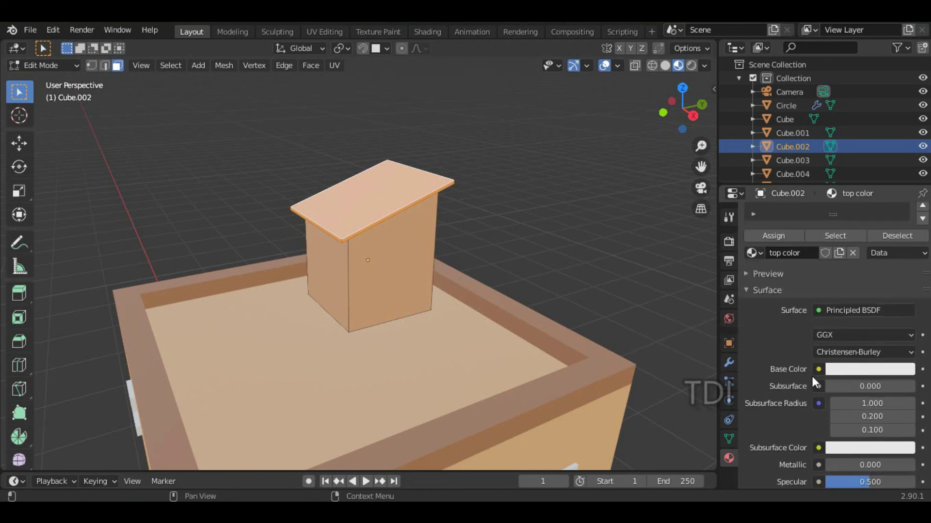
click(845, 371)
drag(907, 214, 904, 243)
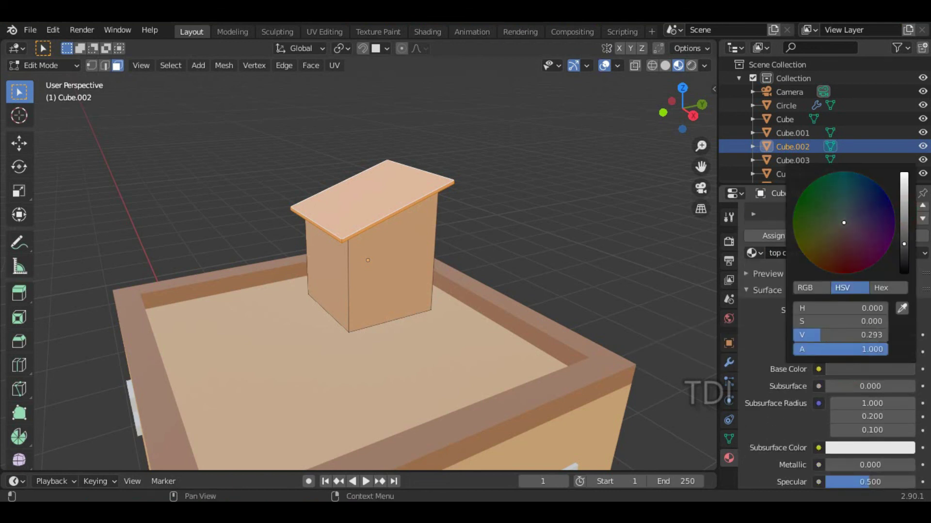
drag(843, 237, 845, 254)
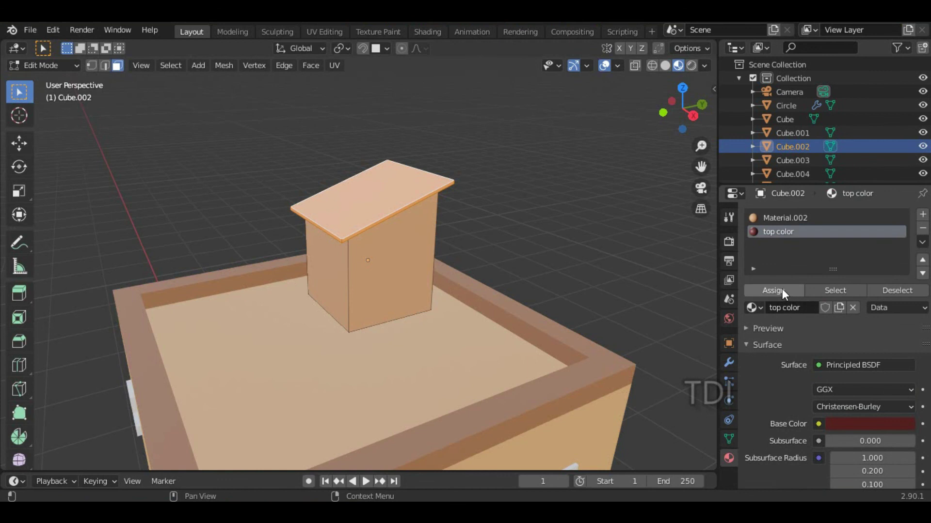
click(781, 289)
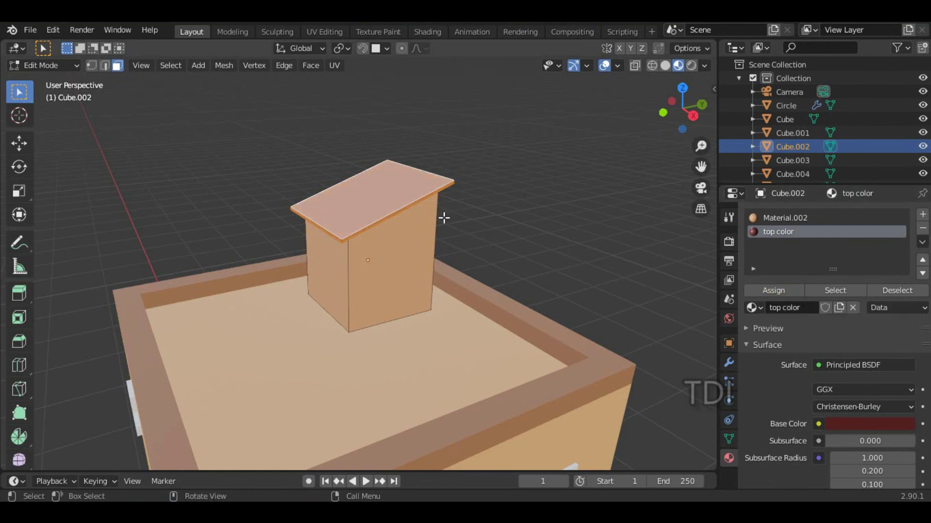
shift+middle_drag(544, 237, 540, 265)
key(Tab)
scroll(554, 226, down, 4)
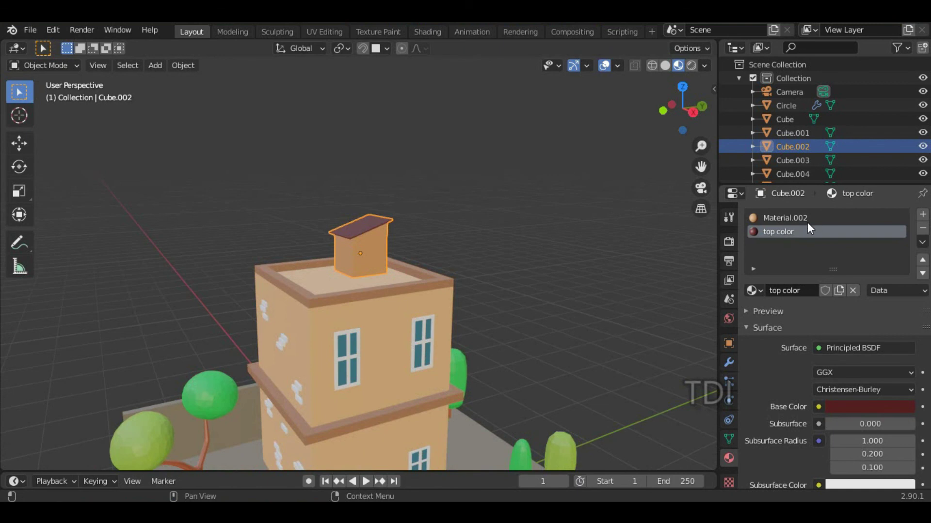
Examine the hut's node setup and material slots in the Shading workspace, and return to the Layout workspace.
click(436, 30)
scroll(545, 400, down, 5)
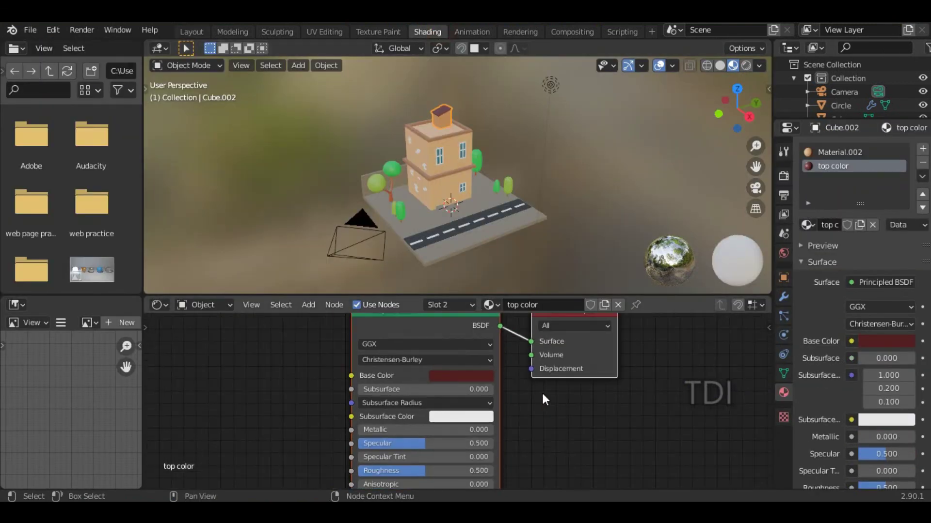
middle_drag(592, 399, 581, 381)
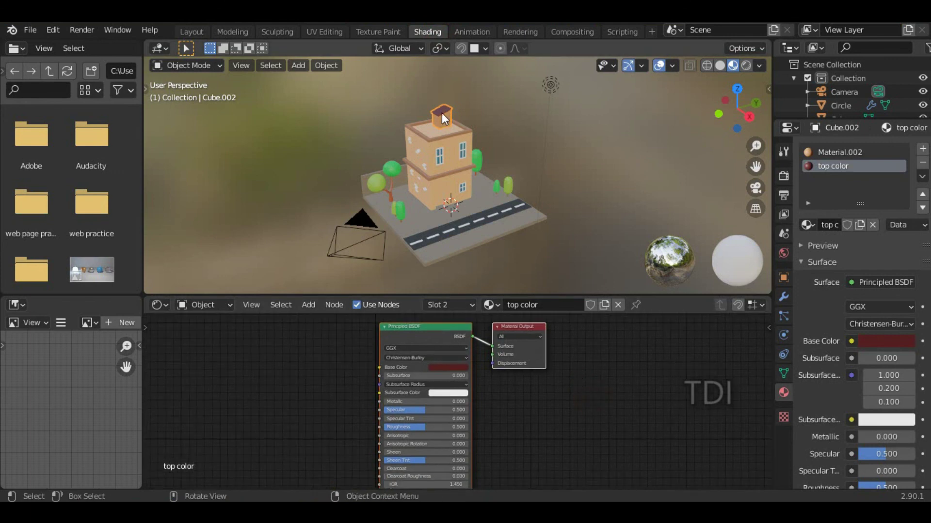
click(444, 305)
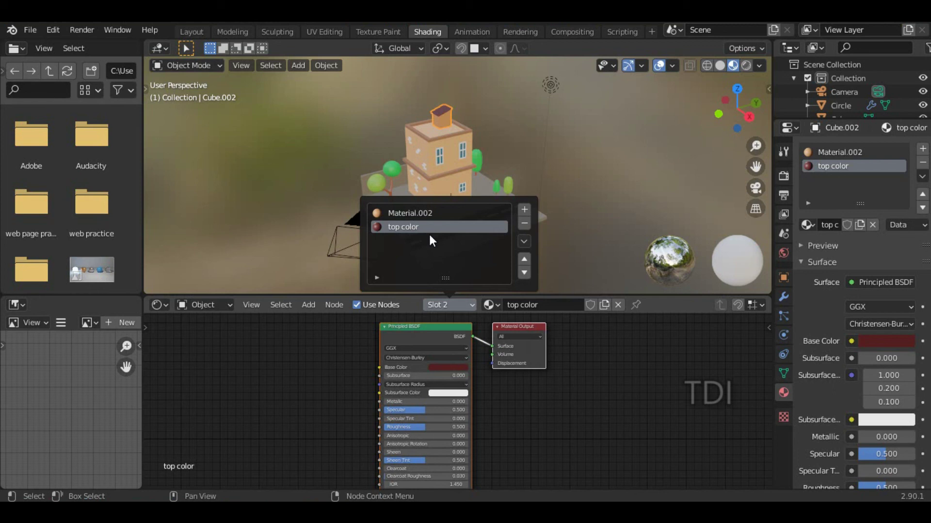
click(579, 374)
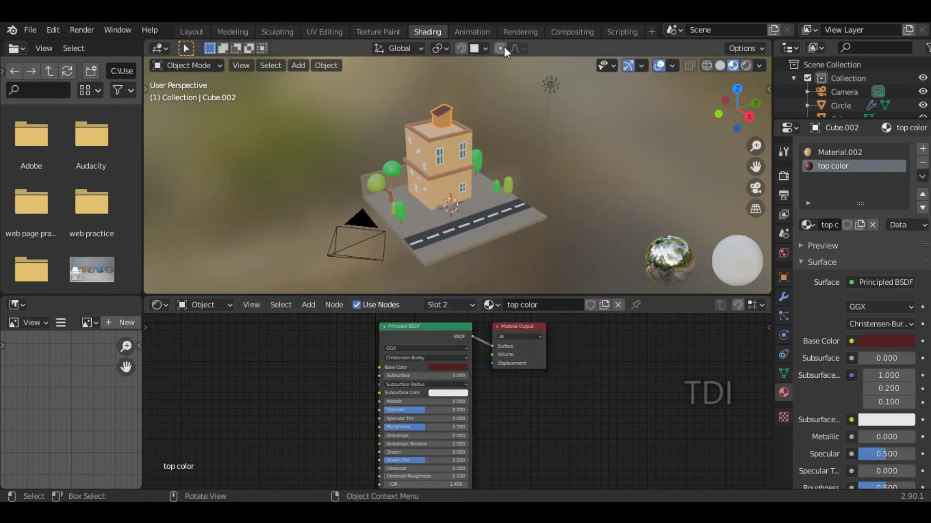
click(194, 32)
scroll(445, 240, down, 1)
middle_drag(510, 311, 512, 199)
mouse_move(500, 255)
middle_down()
mouse_move(518, 267)
mouse_move(379, 262)
mouse_move(465, 245)
mouse_move(546, 245)
mouse_move(496, 266)
mouse_move(501, 298)
mouse_move(502, 281)
mouse_move(510, 295)
middle_up()
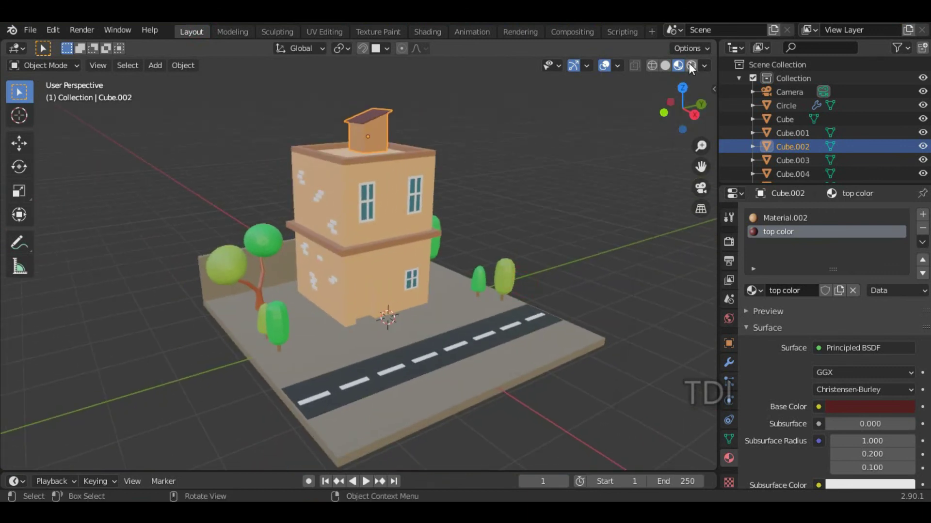
Check the whole colored scene in rendered shading, and return to material preview shading.
click(690, 64)
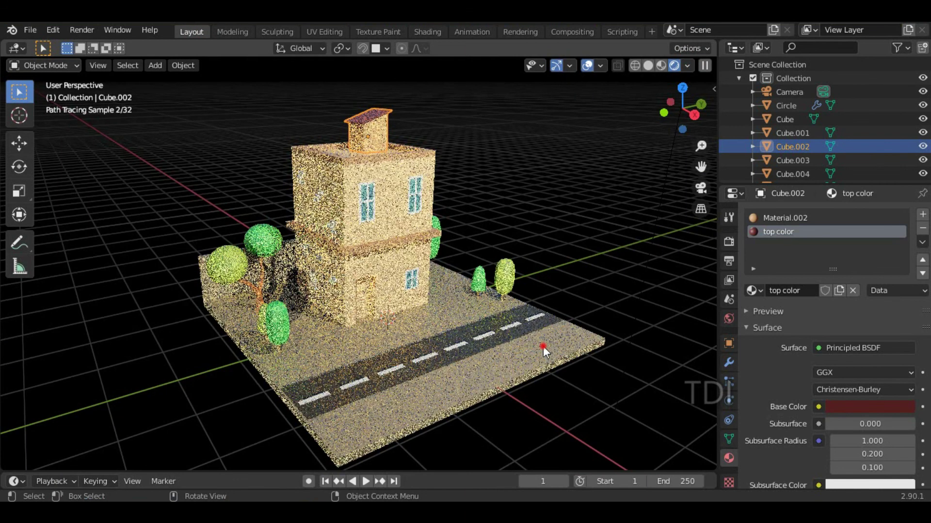
click(543, 346)
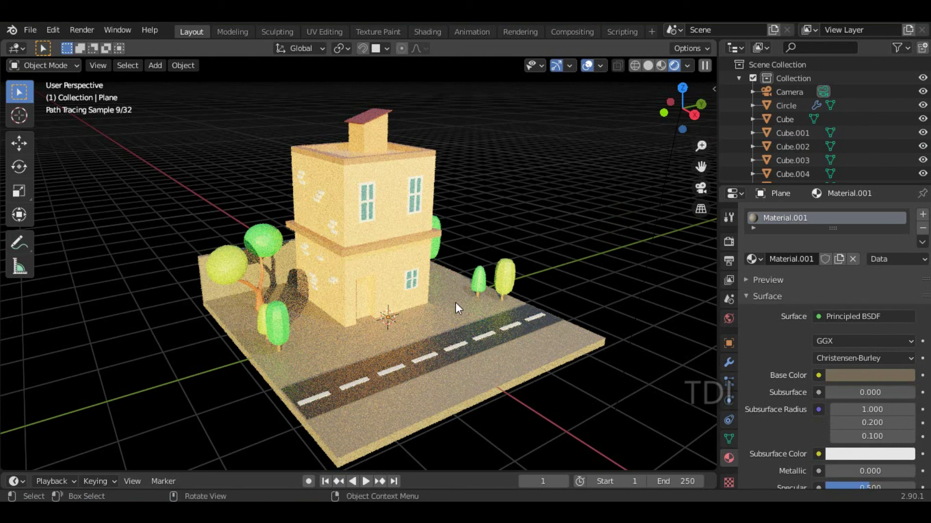
key(shift+a)
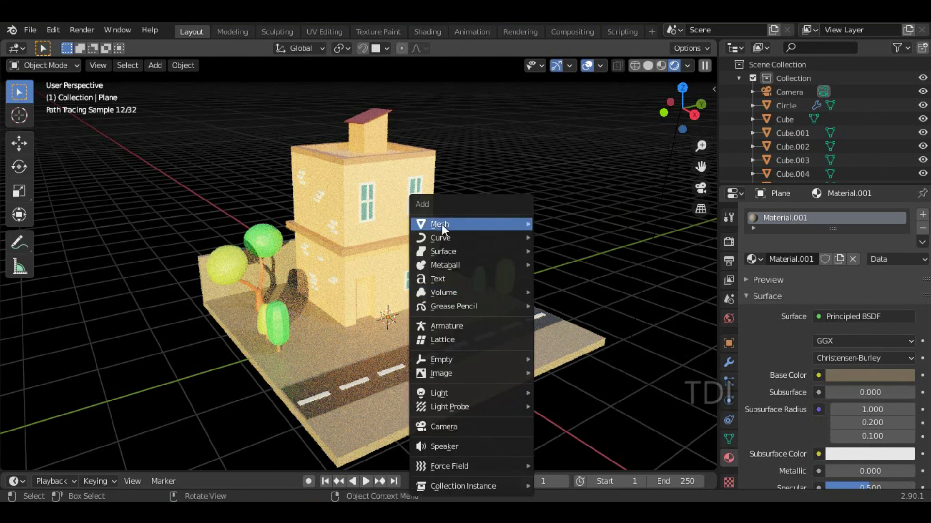
mouse_move(449, 223)
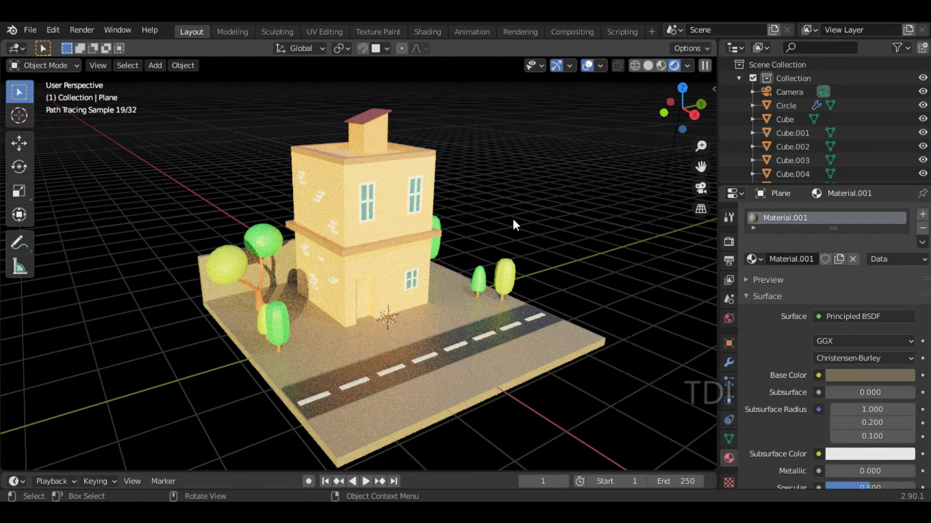
click(662, 65)
Add a plane at the scene's center and scale it up into a ground extending far beyond the slab.
key(shift+a)
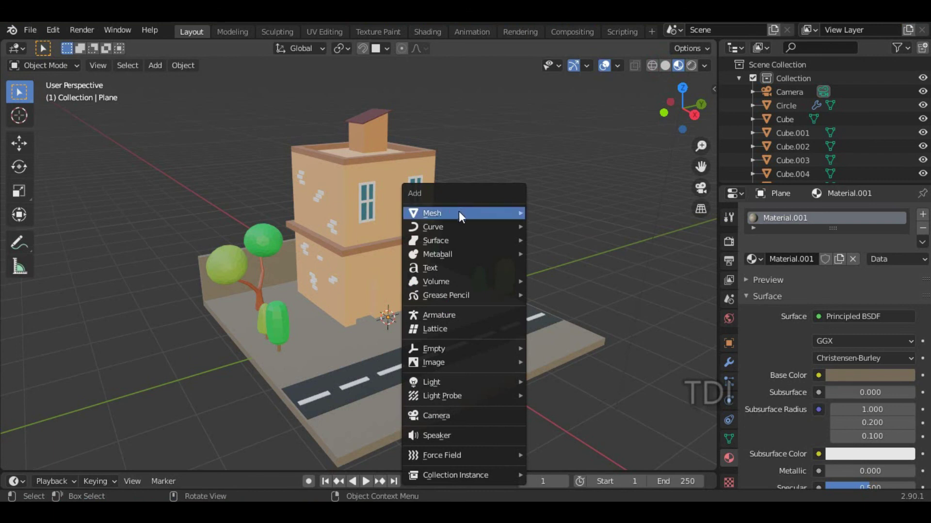
click(570, 214)
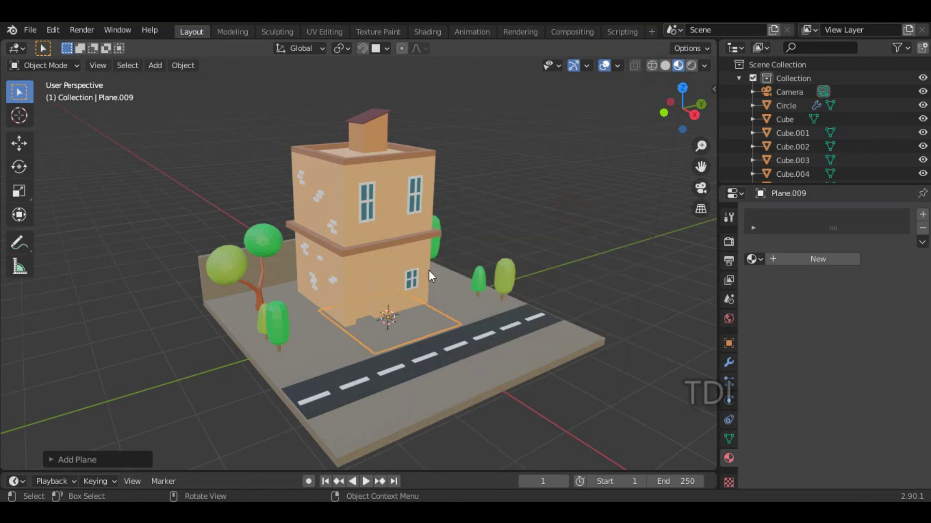
key(s)
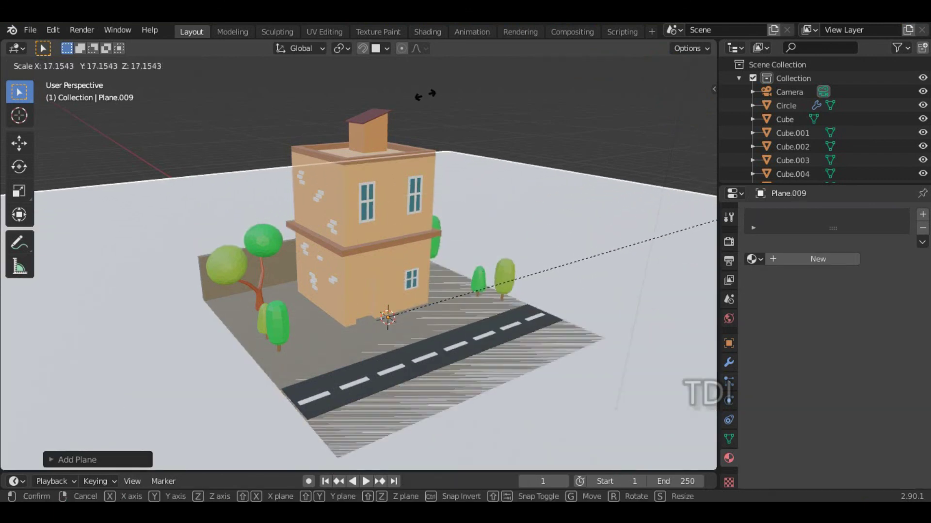
click(449, 170)
Lower the ground plane about 0.25 m along the Z axis, beneath the building's slab.
scroll(478, 223, down, 4)
middle_drag(478, 223, 498, 219)
key(g)
key(z)
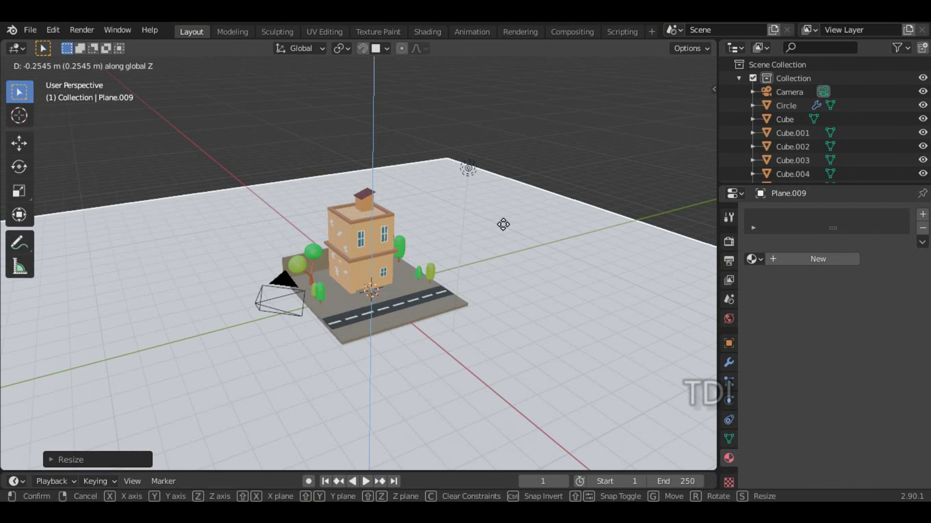
click(503, 224)
Check the slab's base from a low angle and nudge the ground plane slightly along the Z axis.
scroll(484, 277, up, 2)
middle_drag(484, 278, 468, 242)
scroll(402, 314, up, 3)
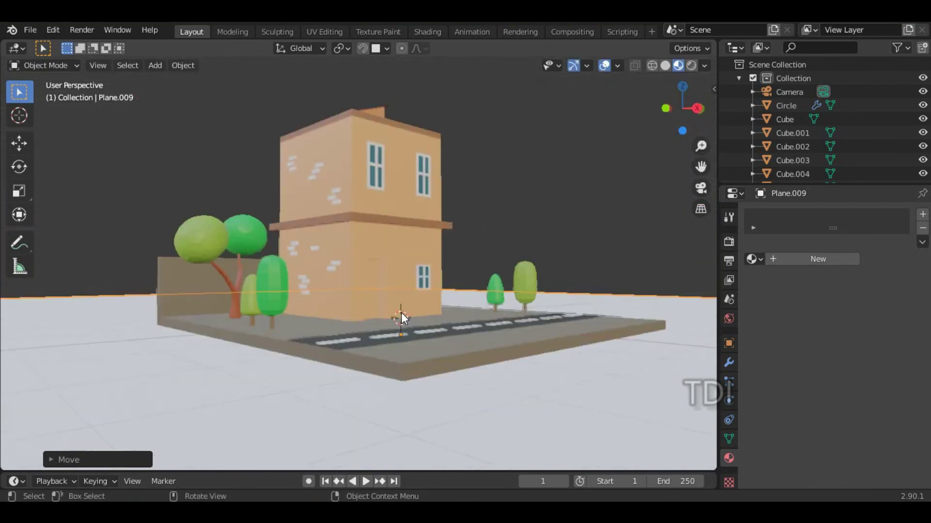
scroll(402, 313, up, 1)
shift+middle_drag(430, 318, 423, 285)
scroll(442, 342, up, 2)
scroll(442, 334, down, 2)
scroll(438, 316, down, 4)
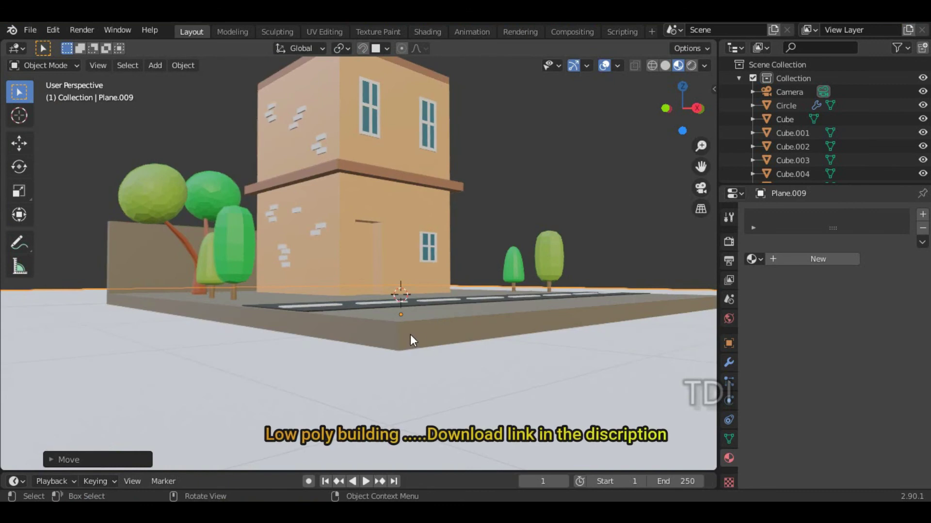
scroll(401, 333, down, 1)
middle_drag(391, 335, 464, 342)
key(g)
key(z)
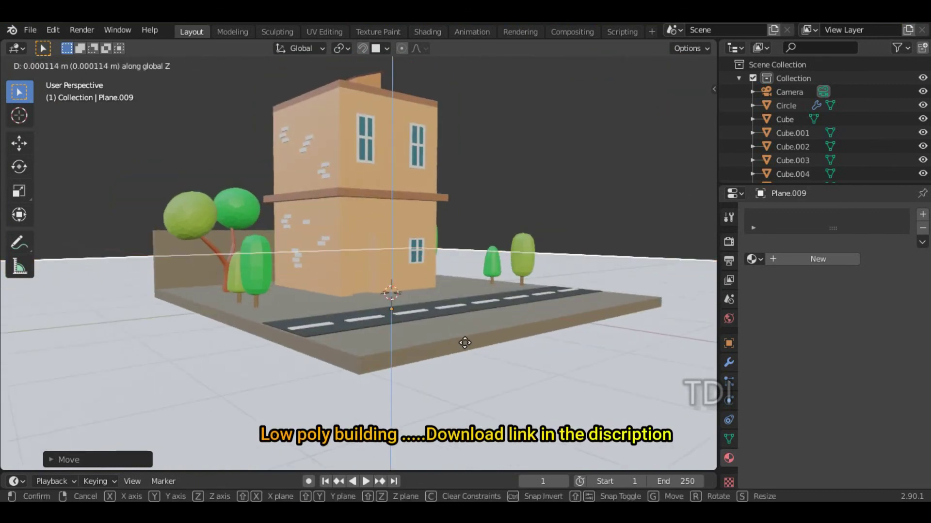
click(464, 337)
Fine-tune the ground plane's height along the Z axis from below so it meets the slab's underside.
middle_drag(463, 338, 425, 318)
key(g)
key(z)
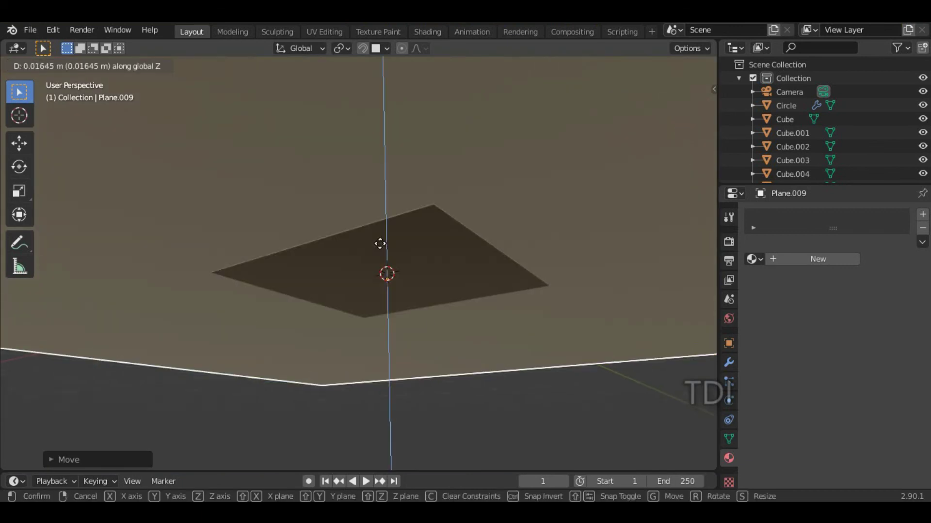
key(ctrl)
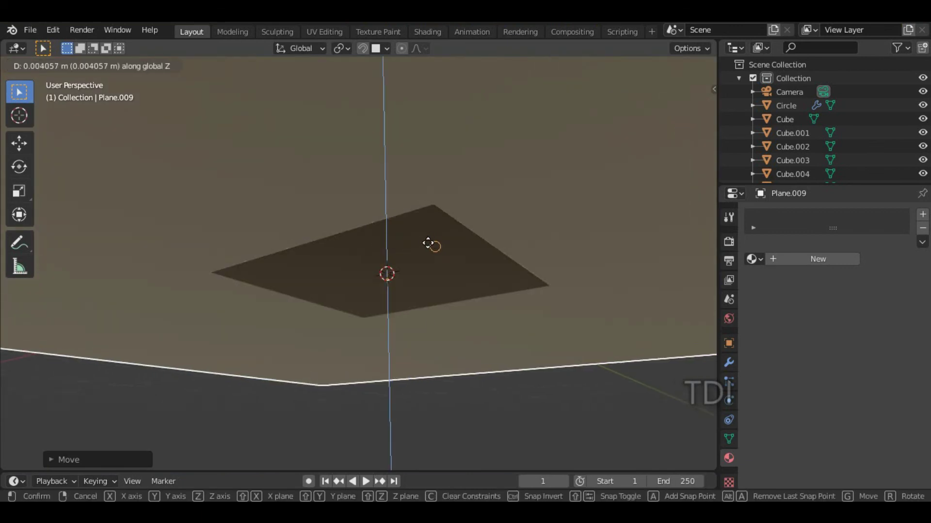
click(428, 237)
middle_drag(410, 269, 395, 309)
Give the ground plane a new material named "base surface".
alt+drag(395, 309, 424, 315)
scroll(443, 303, down, 2)
click(520, 287)
scroll(476, 280, down, 3)
scroll(480, 294, up, 5)
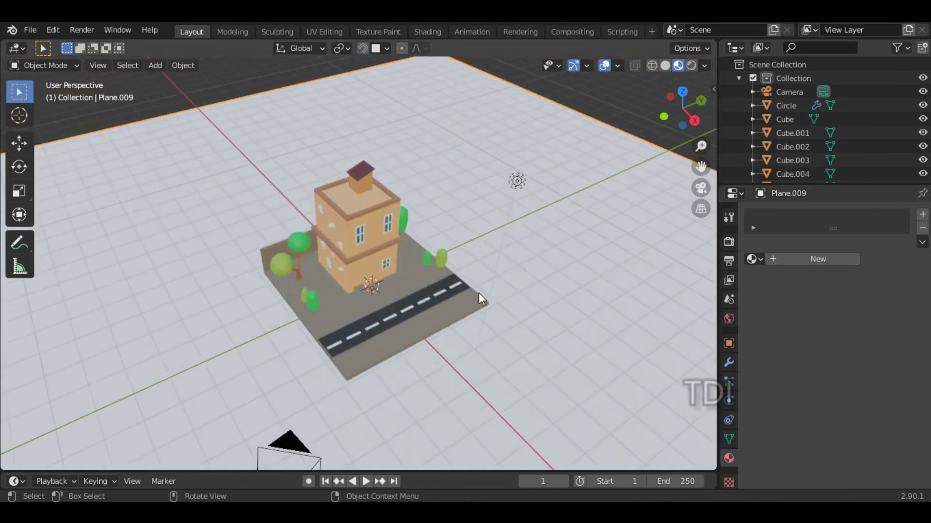
shift+middle_drag(479, 292, 468, 248)
click(795, 260)
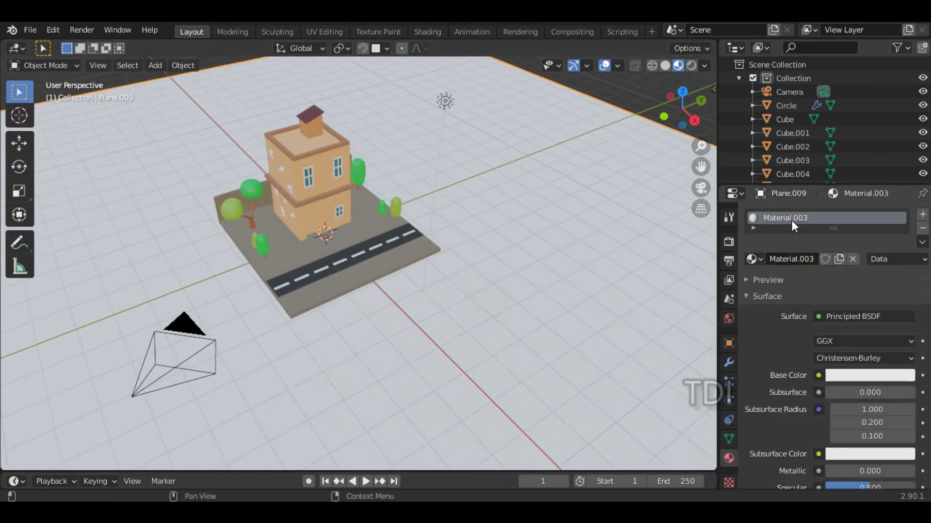
click(783, 259)
text(b)
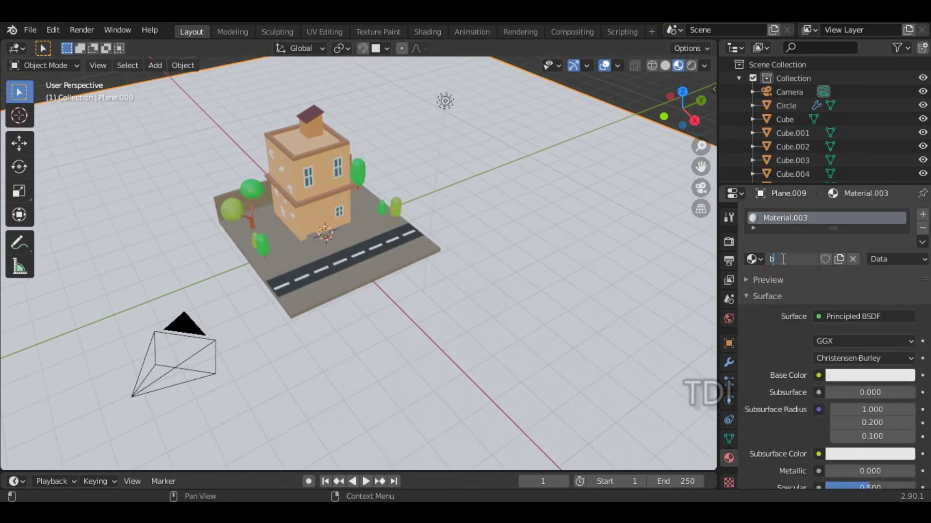
text(ase surface)
key(Return)
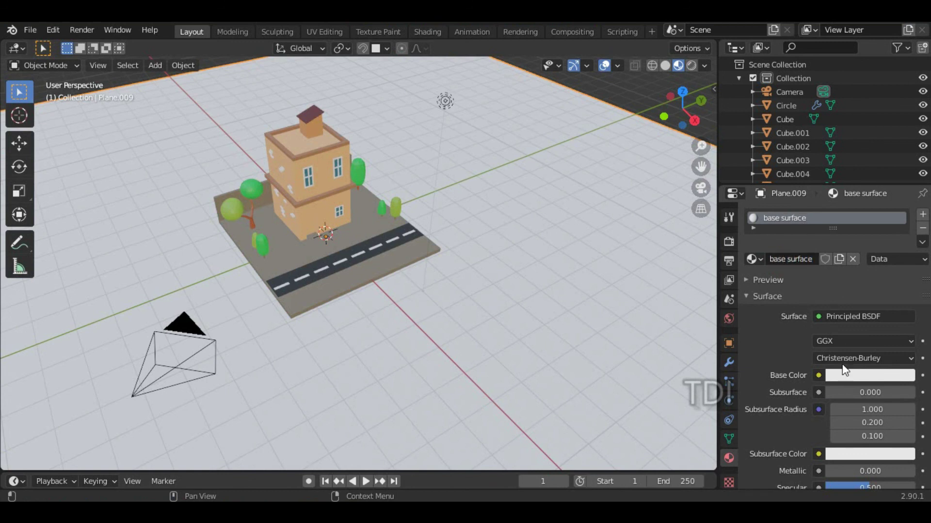
Set the ground material's base color to light blue and its roughness to 0.326.
click(851, 384)
mouse_move(861, 205)
mouse_down()
mouse_move(853, 193)
mouse_move(848, 239)
mouse_move(856, 238)
mouse_move(845, 227)
mouse_move(854, 196)
mouse_up()
click(852, 375)
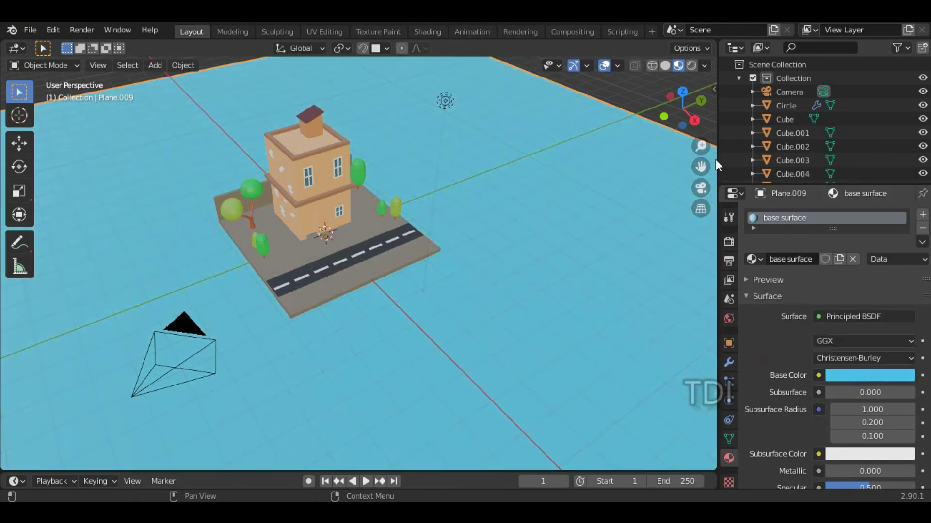
click(652, 92)
scroll(843, 349, down, 3)
drag(872, 441, 856, 443)
scroll(651, 230, down, 5)
mouse_move(535, 374)
alt+mouse_down()
mouse_move(514, 351)
mouse_move(491, 361)
mouse_move(503, 343)
mouse_move(545, 357)
mouse_move(535, 368)
alt+mouse_up()
scroll(490, 361, up, 5)
scroll(504, 343, down, 2)
mouse_move(534, 370)
alt+mouse_down()
mouse_move(505, 359)
mouse_move(535, 359)
alt+mouse_up()
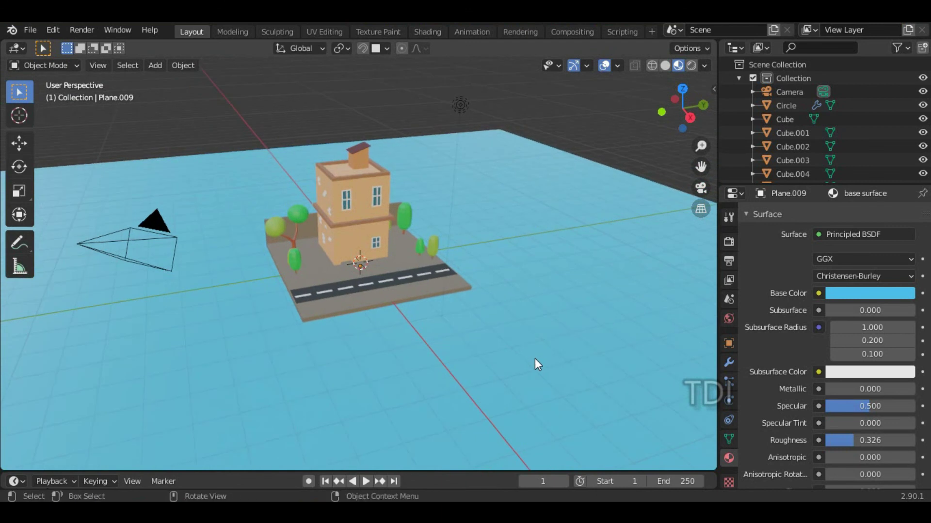
Check the scene through the camera, and enable locking the camera to the view.
key(KP_0)
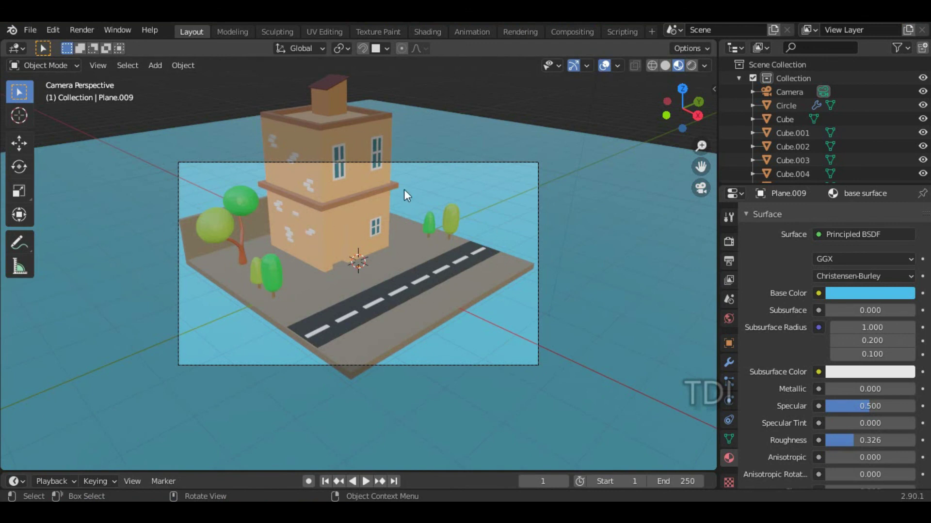
middle_drag(488, 252, 270, 222)
click(155, 107)
middle_drag(173, 159, 459, 203)
key(n)
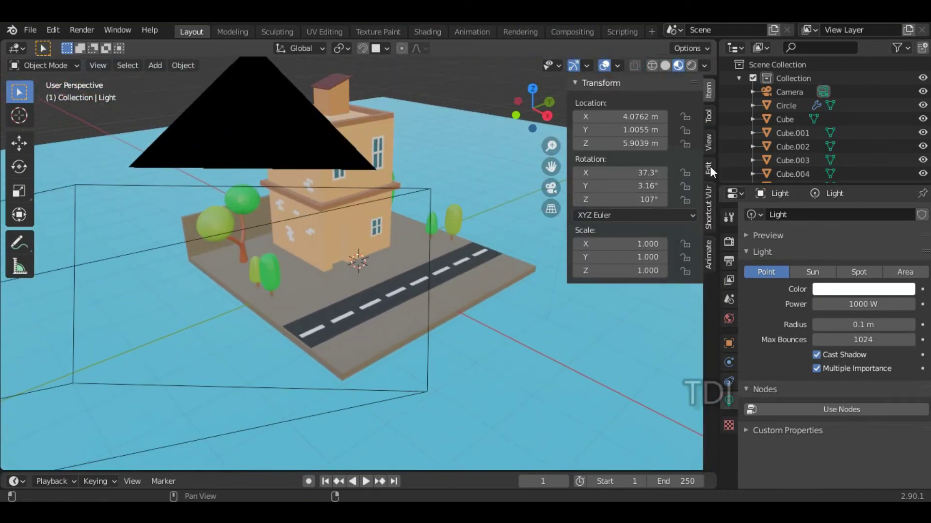
click(708, 140)
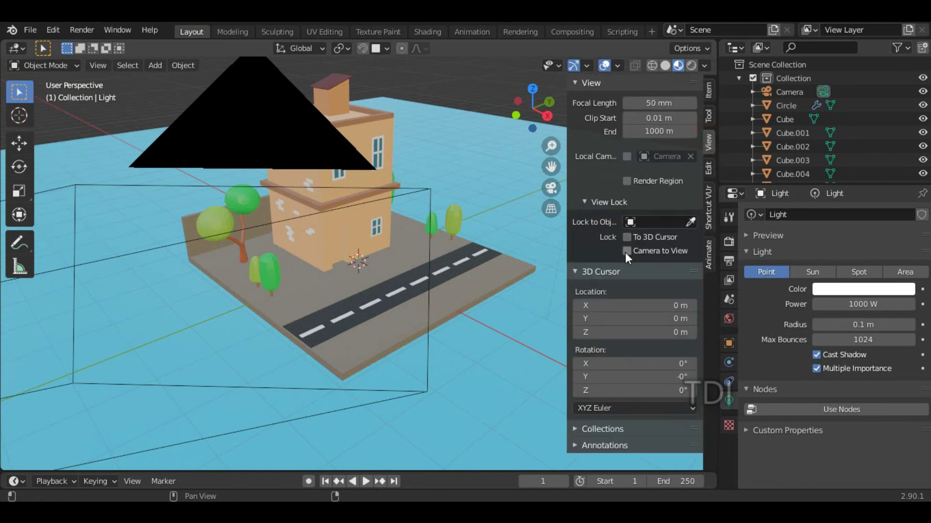
key(n)
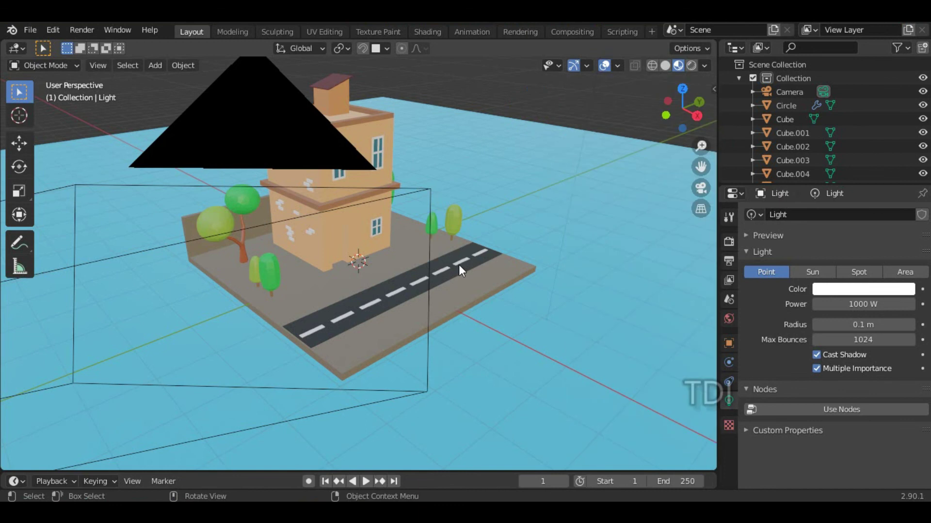
key(n)
click(516, 234)
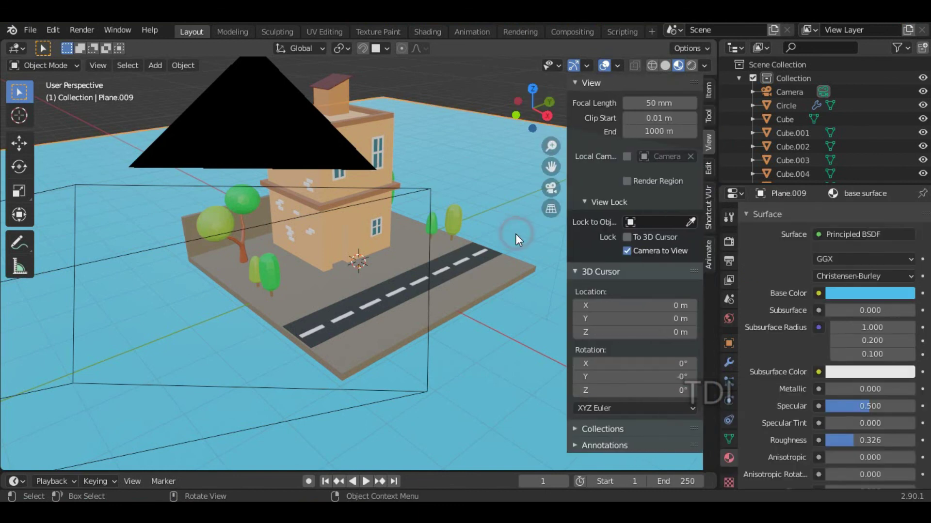
key(n)
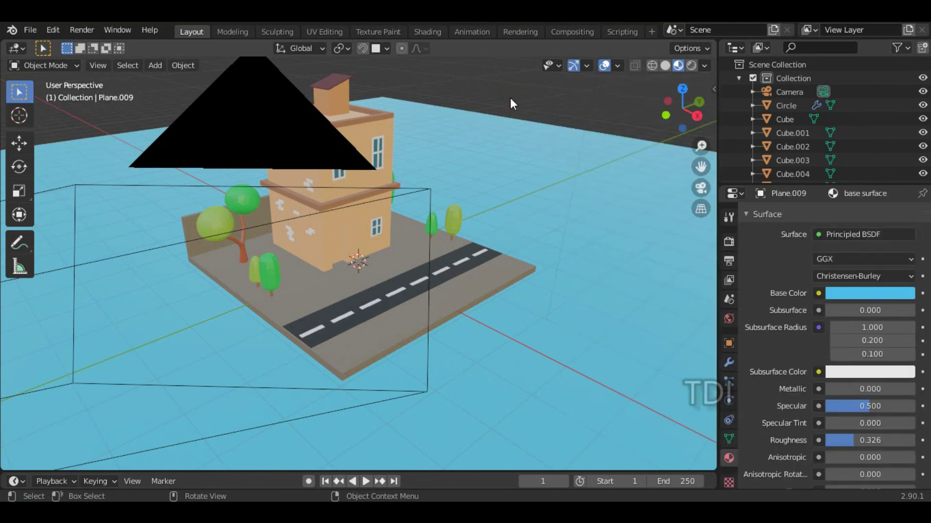
Align the camera to the current view and reframe it so the whole building and slab fit inside the frame.
key(ctrl+alt+KP_0)
middle_drag(431, 230, 473, 200)
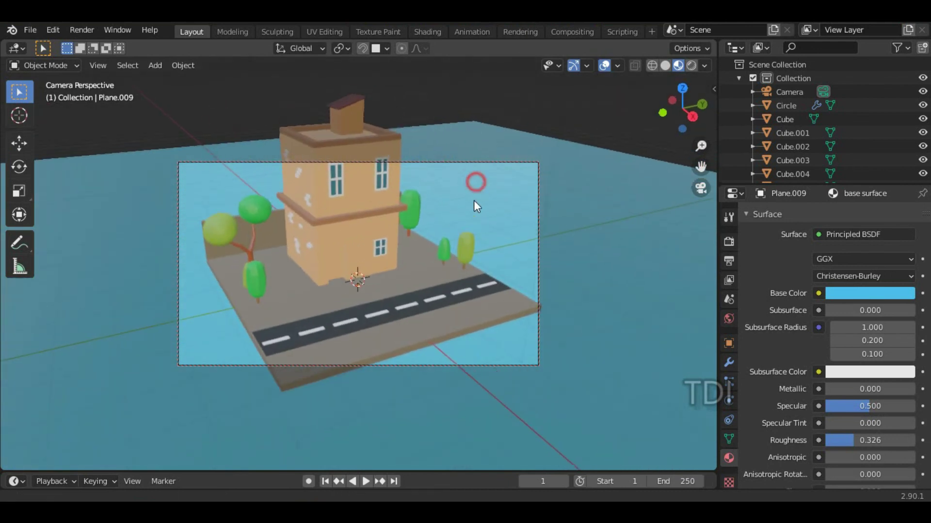
scroll(472, 203, down, 1)
mouse_move(470, 231)
alt+mouse_down()
mouse_move(461, 249)
mouse_move(464, 236)
alt+mouse_up()
scroll(461, 249, down, 1)
scroll(463, 237, down, 1)
alt+drag(640, 285, 609, 240)
Try rescaling the ground plane and duplicating all scene objects along the Y axis.
click(596, 266)
key(s)
click(67, 98)
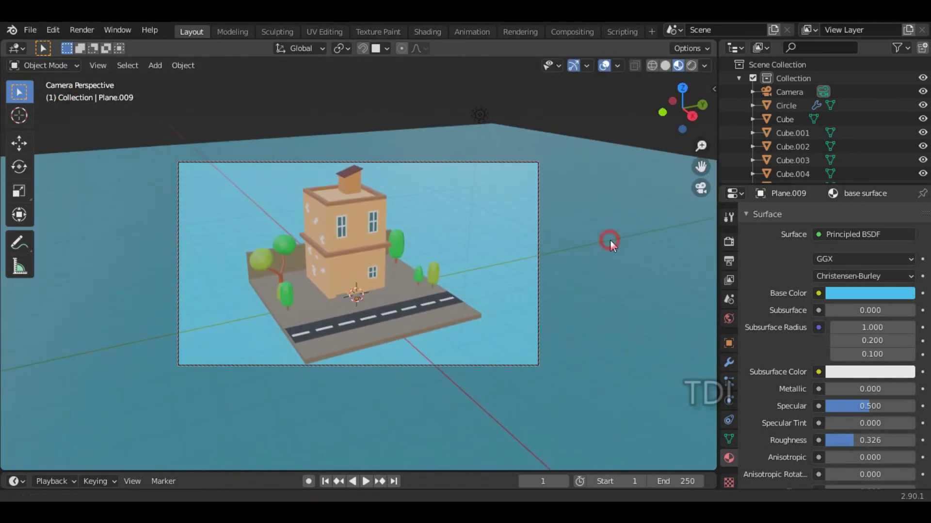
key(a)
key(shift+d)
right_click(528, 289)
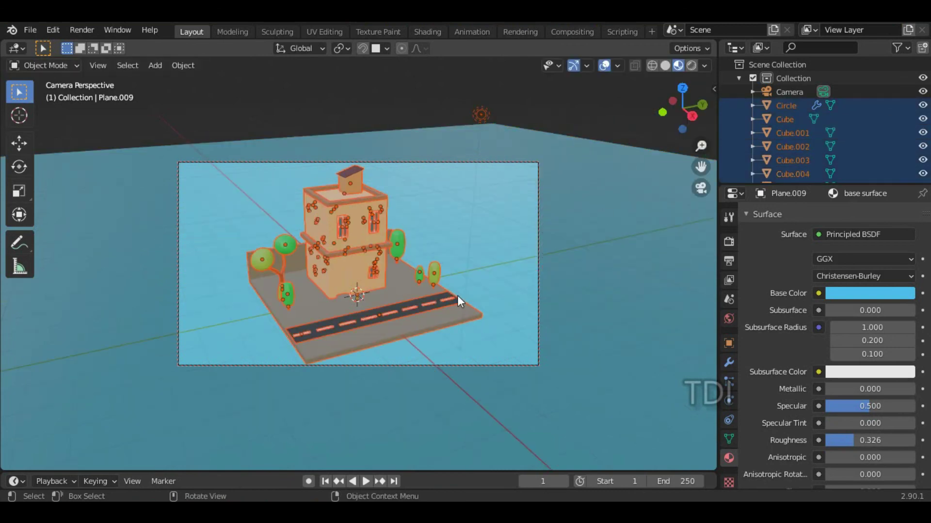
key(shift+d)
key(y)
right_click(596, 266)
key(g)
key(y)
click(582, 267)
key(shift+d)
key(y)
click(553, 275)
Undo the trial duplicates and moves of the scene objects.
mouse_move(552, 274)
middle_down()
mouse_move(464, 266)
mouse_move(427, 299)
middle_up()
key(ctrl+z)
key(ctrl+z)
key(ctrl+z)
key(ctrl+z)
Return to the camera view in rendered shading, and render the final image with its result window enlarged.
key(KP_0)
click(691, 66)
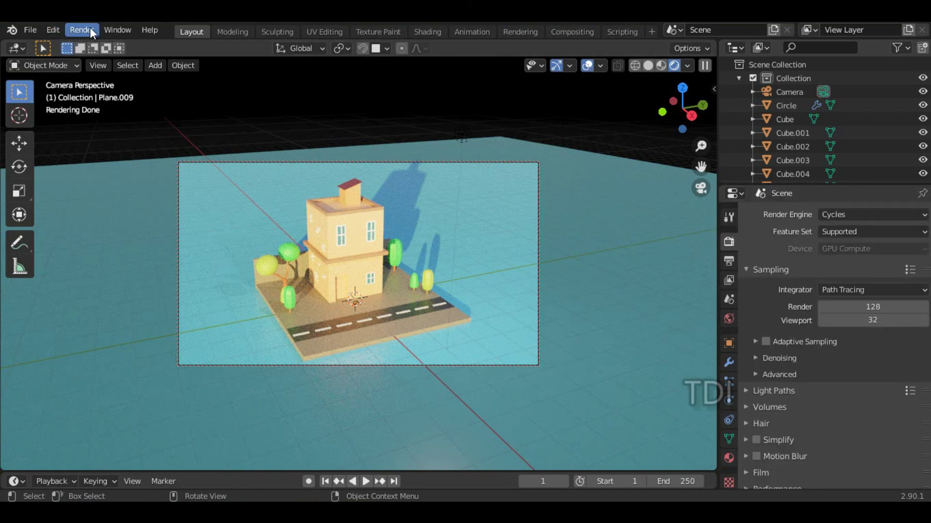
click(89, 28)
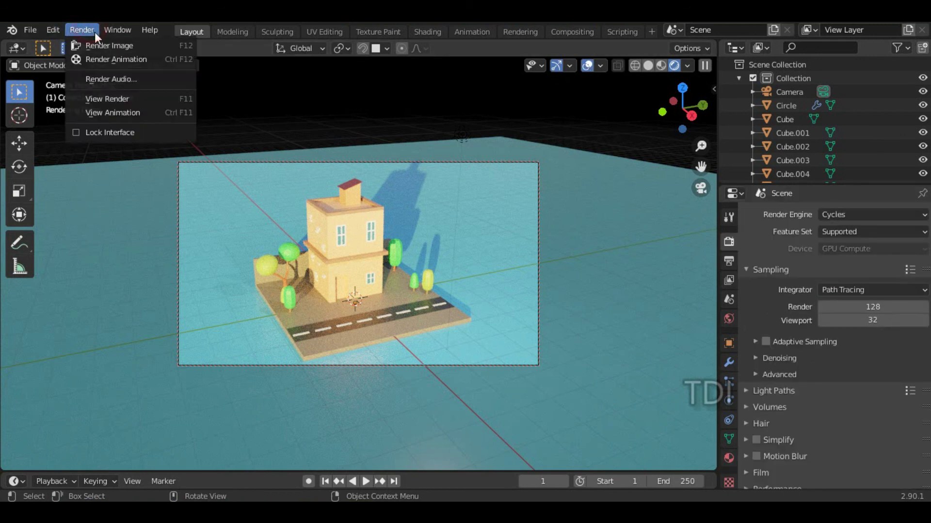
click(139, 46)
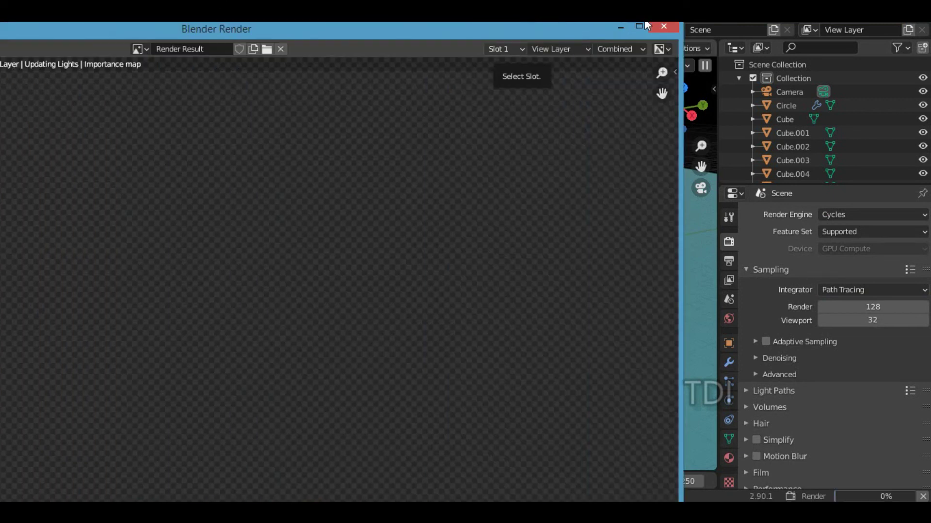
click(645, 25)
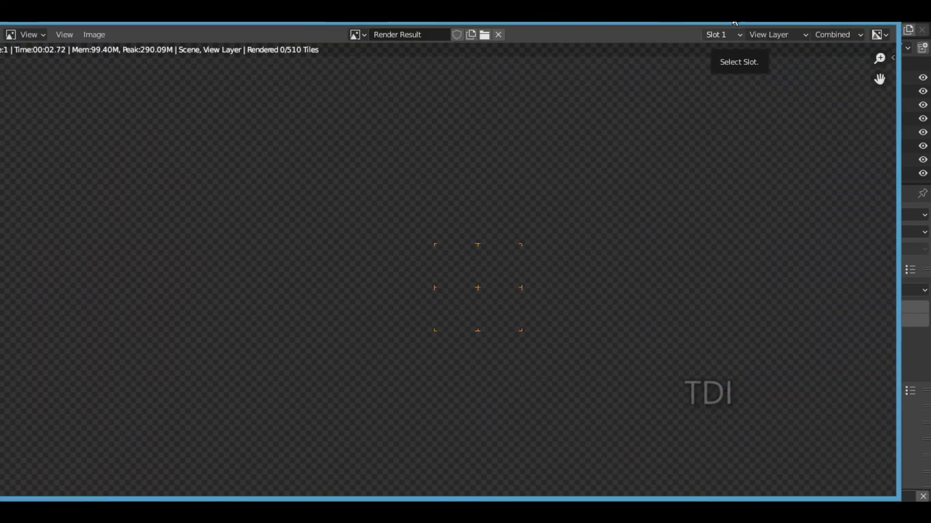
scroll(603, 169, down, 5)
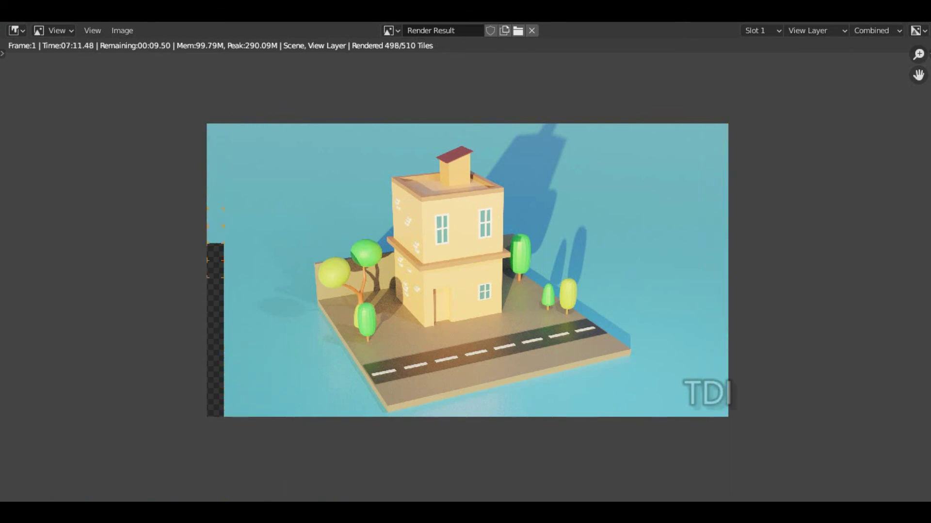
Save the finished render as the PNG image "building 1.png" in the Documents folder.
scroll(706, 232, up, 1)
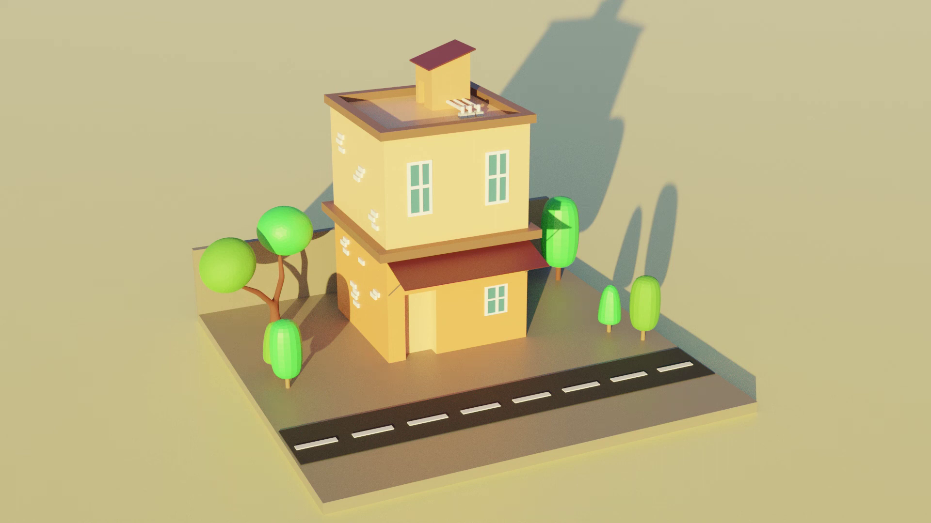
click(122, 30)
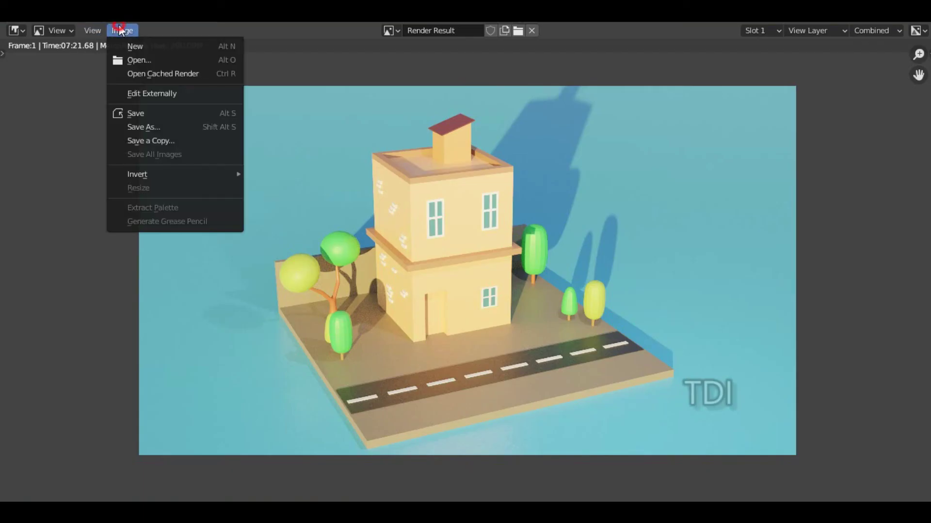
click(156, 128)
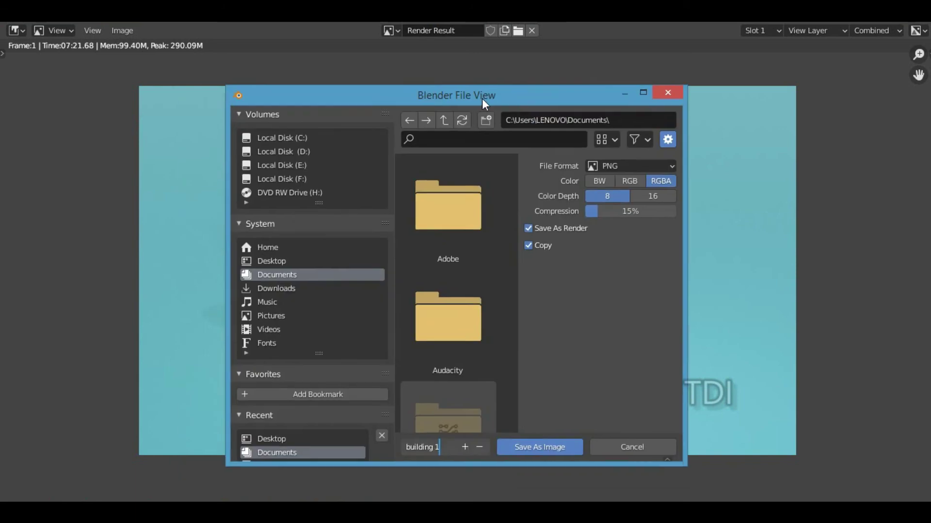
click(545, 438)
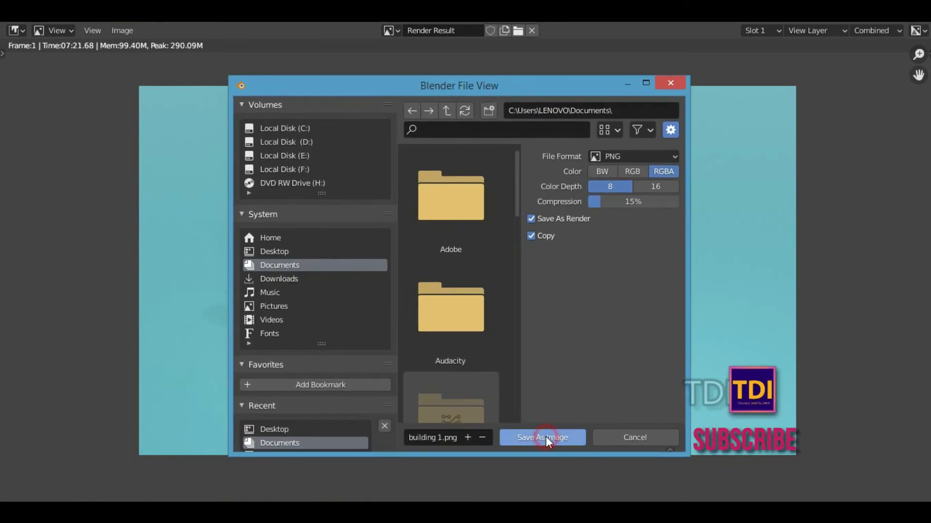
click(544, 438)
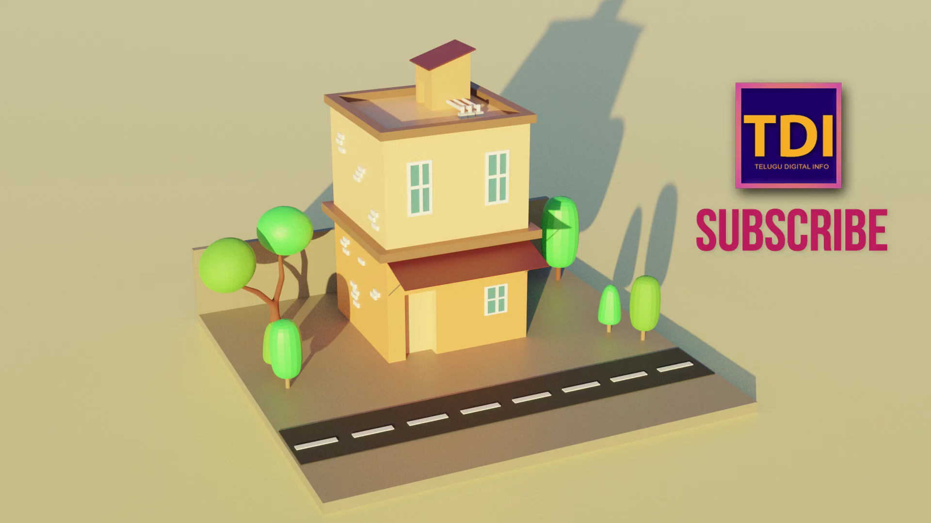